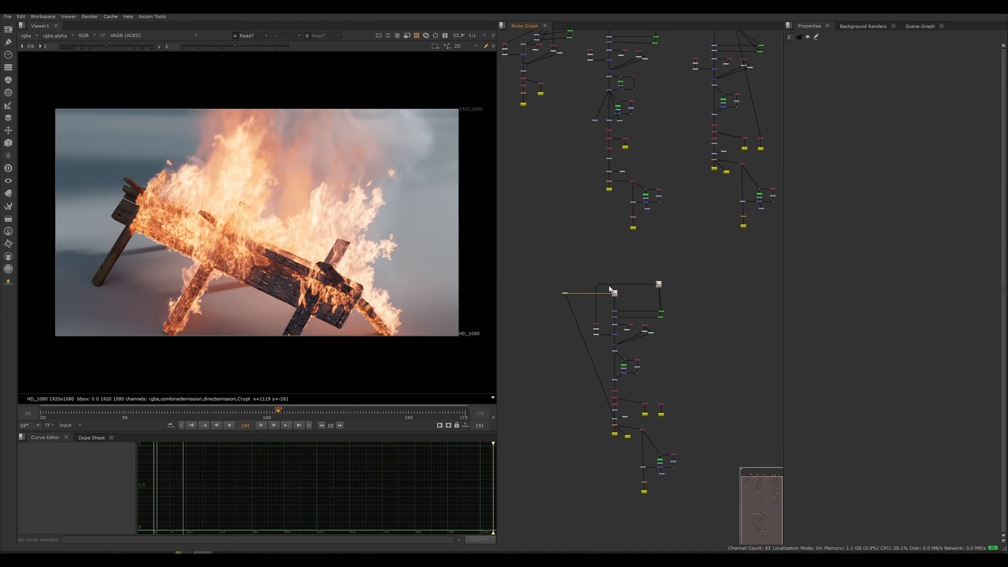
Examine the burning wood render in the viewer at frames 74 and 94, including the charred planks up close.
{"action": "scroll", "coordinate": [633, 304], "scroll_direction": "up", "scroll_amount": 5}
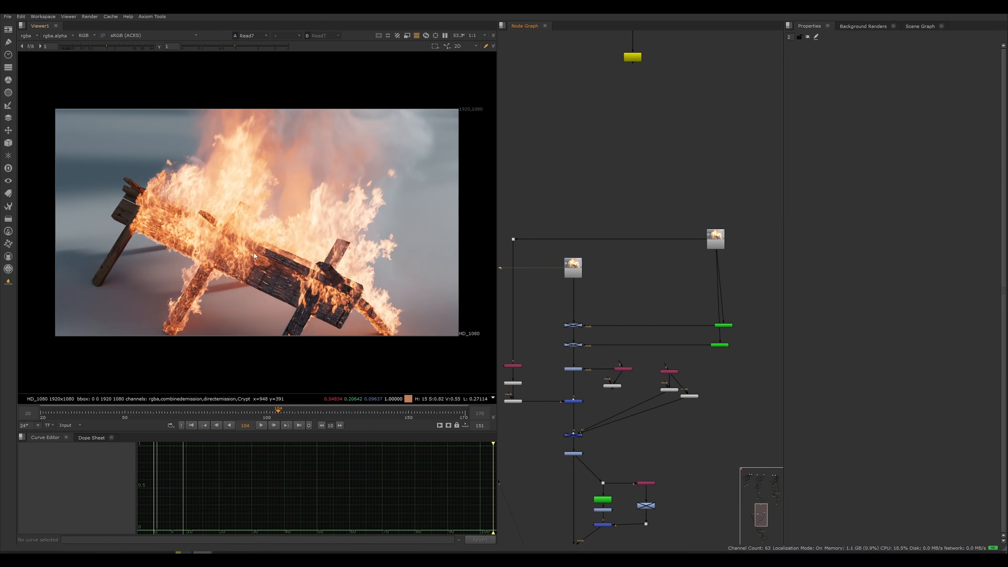
{"action": "left_click", "coordinate": [194, 415]}
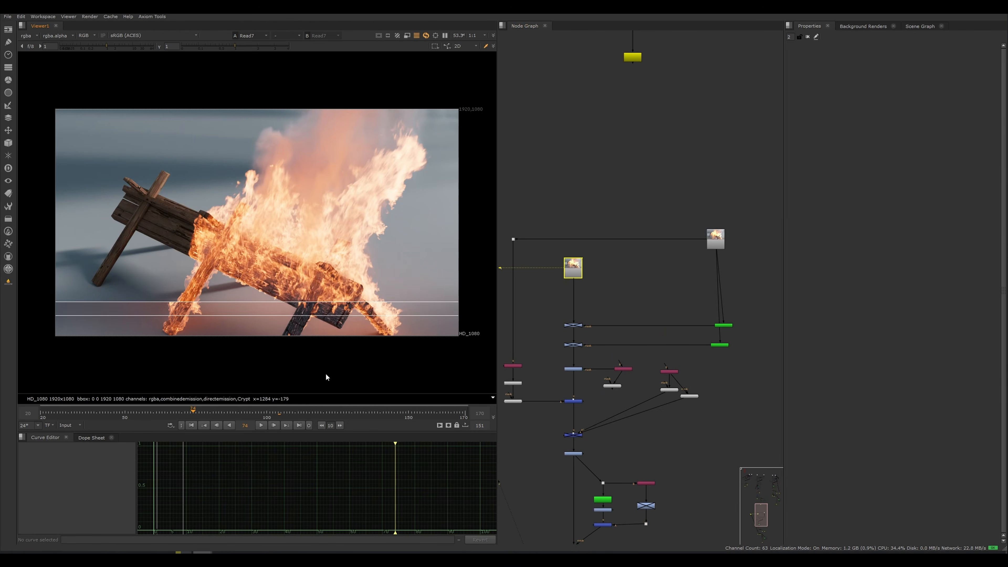
{"action": "left_click_drag", "start_coordinate": [219, 415], "coordinate": [249, 415]}
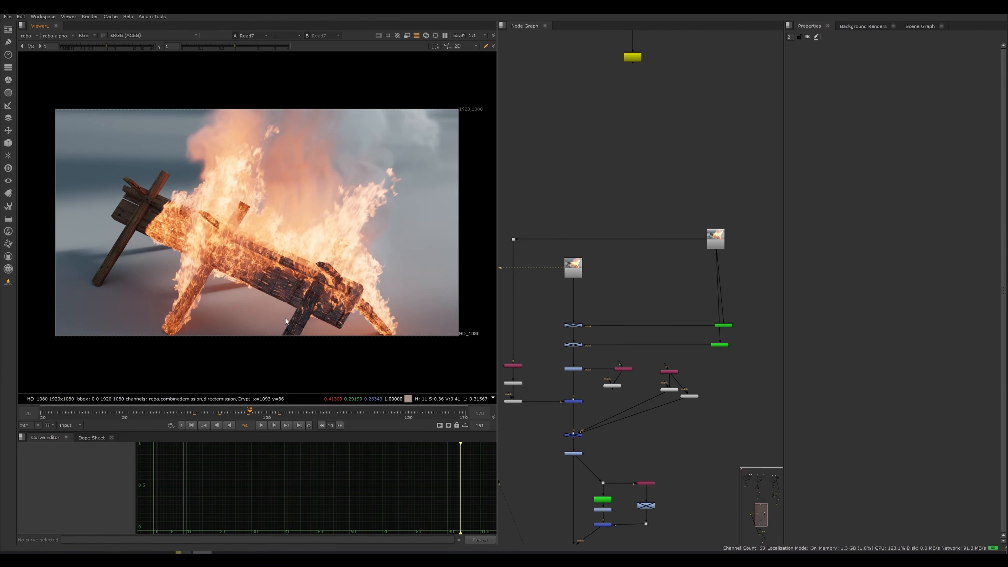
{"action": "scroll", "coordinate": [248, 226], "scroll_direction": "up", "scroll_amount": 3}
{"action": "scroll", "coordinate": [248, 227], "scroll_direction": "up", "scroll_amount": 4}
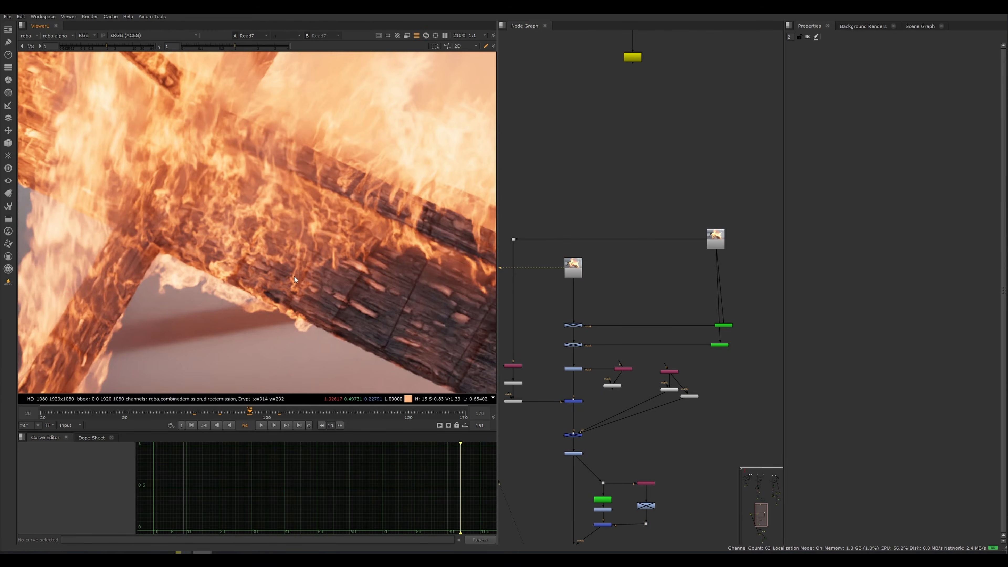
{"action": "middle_click_drag", "start_coordinate": [308, 295], "coordinate": [253, 255]}
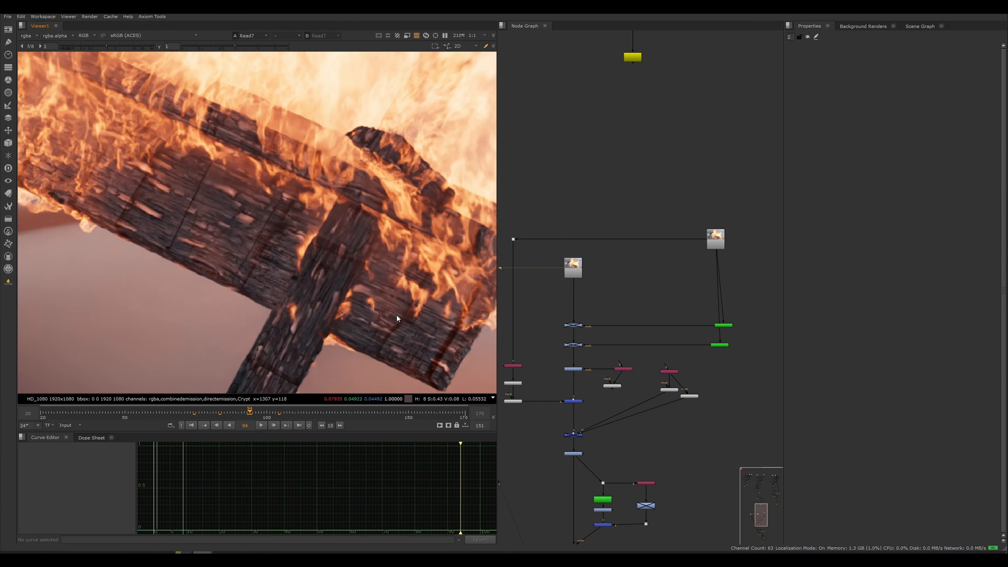
{"action": "scroll", "coordinate": [319, 264], "scroll_direction": "up", "scroll_amount": 4}
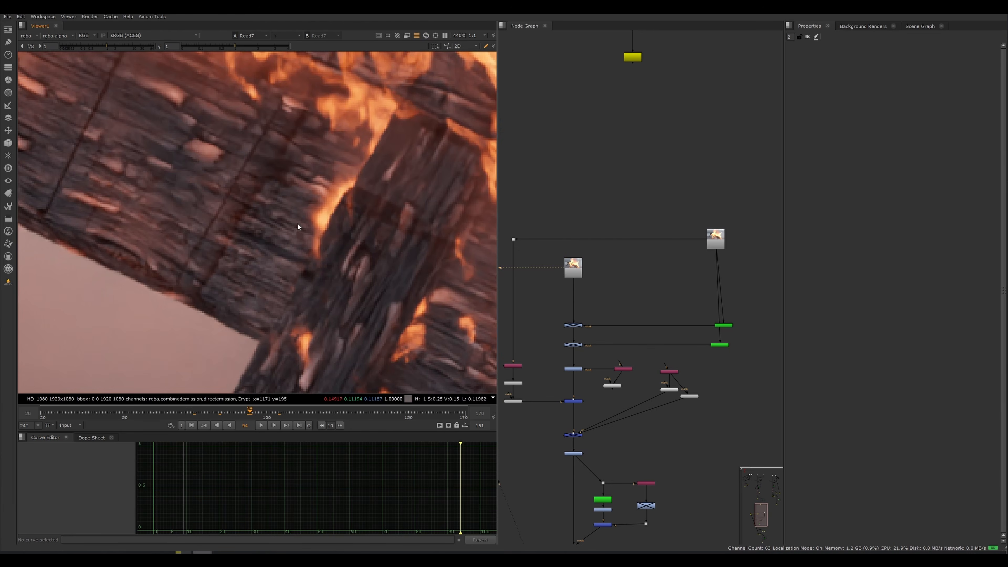
{"action": "scroll", "coordinate": [304, 269], "scroll_direction": "down", "scroll_amount": 10}
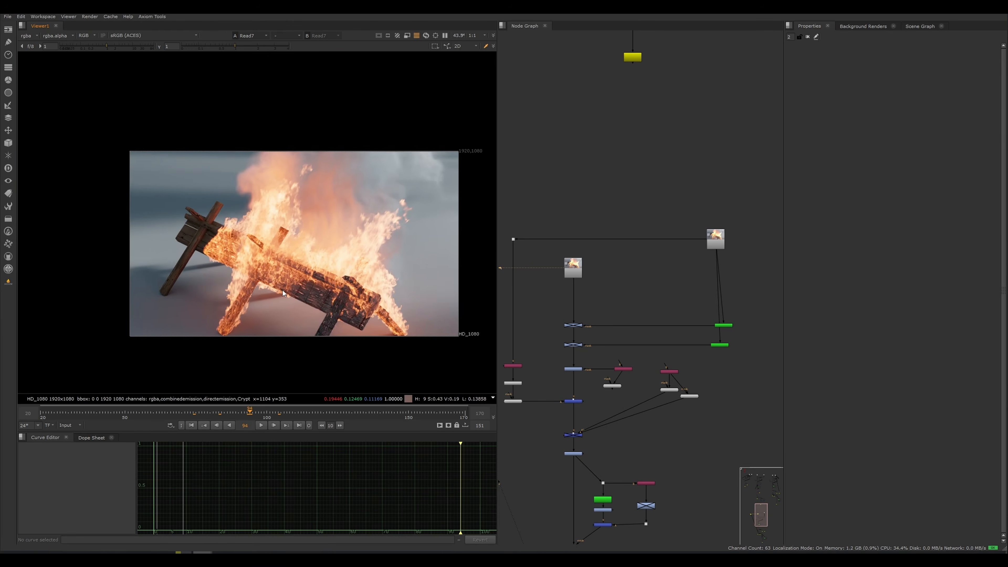
{"action": "middle_click_drag", "start_coordinate": [301, 288], "coordinate": [235, 302]}
{"action": "scroll", "coordinate": [694, 260], "scroll_direction": "up", "scroll_amount": 4}
Display the Read8 render and examine its grain close up on the ground beneath the burning planks.
{"action": "middle_click_drag", "start_coordinate": [693, 258], "coordinate": [652, 253]}
{"action": "left_click", "coordinate": [697, 228]}
{"action": "key", "text": "1"}
{"action": "scroll", "coordinate": [237, 333], "scroll_direction": "up", "scroll_amount": 7}
{"action": "middle_click_drag", "start_coordinate": [236, 333], "coordinate": [175, 318]}
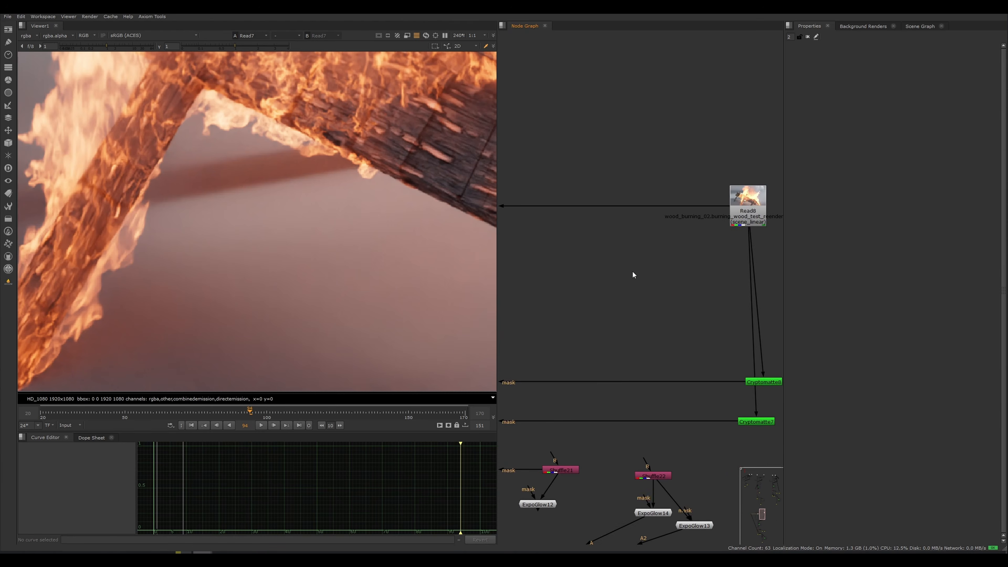
{"action": "scroll", "coordinate": [633, 274], "scroll_direction": "down", "scroll_amount": 3}
{"action": "middle_click_drag", "start_coordinate": [643, 309], "coordinate": [570, 301]}
{"action": "left_click", "coordinate": [625, 232]}
{"action": "key", "text": "1"}
{"action": "middle_click_drag", "start_coordinate": [623, 317], "coordinate": [608, 274]}
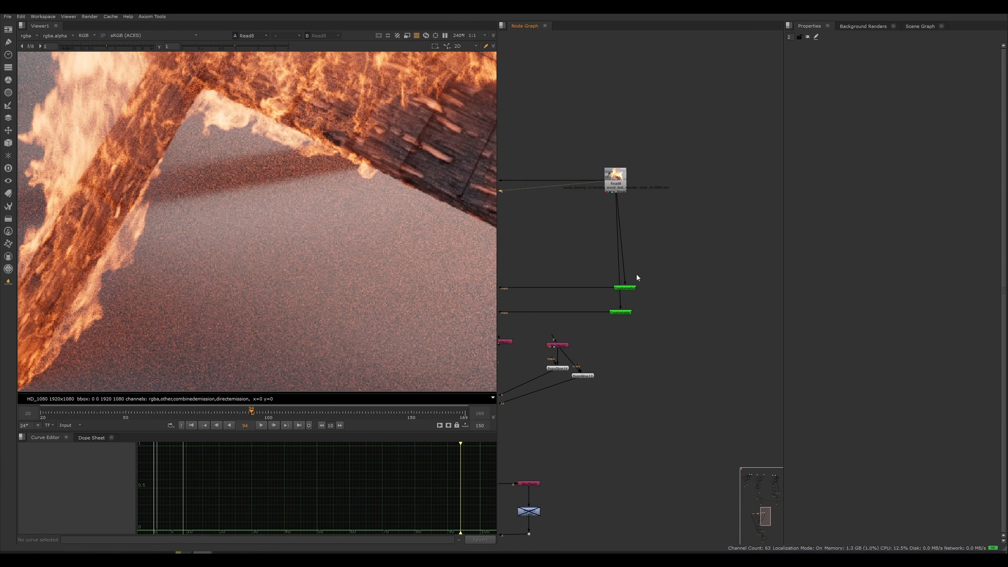
Display the Read7 render and compare the same ground area, then the wider frame, against Read8.
{"action": "scroll", "coordinate": [607, 278], "scroll_direction": "up", "scroll_amount": 3}
{"action": "left_click", "coordinate": [614, 292]}
{"action": "key", "text": "1"}
{"action": "middle_click_drag", "start_coordinate": [524, 277], "coordinate": [702, 301]}
{"action": "middle_click_drag", "start_coordinate": [516, 273], "coordinate": [648, 268]}
{"action": "left_click", "coordinate": [592, 206]}
{"action": "key", "text": "1"}
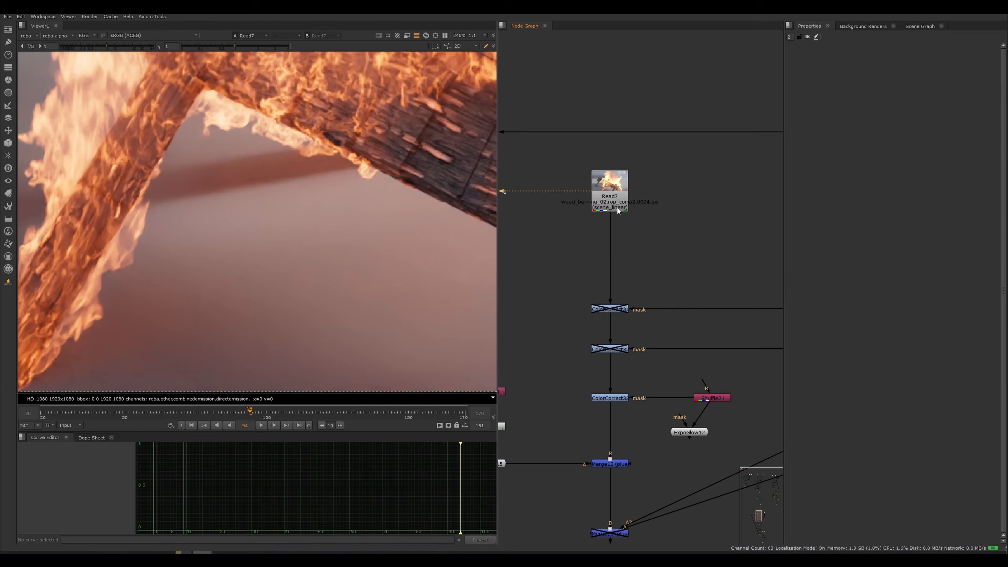
{"action": "scroll", "coordinate": [246, 259], "scroll_direction": "down", "scroll_amount": 5}
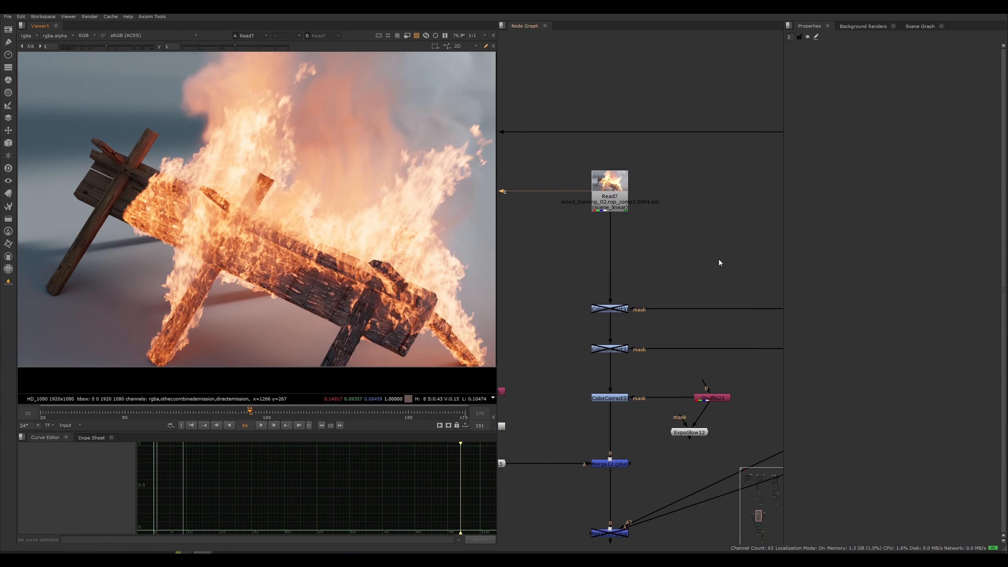
Display Read8 again, followed by each of the two Cryptomatte nodes connected to it.
{"action": "middle_click_drag", "start_coordinate": [749, 270], "coordinate": [568, 287]}
{"action": "left_click", "coordinate": [721, 165]}
{"action": "key", "text": "1"}
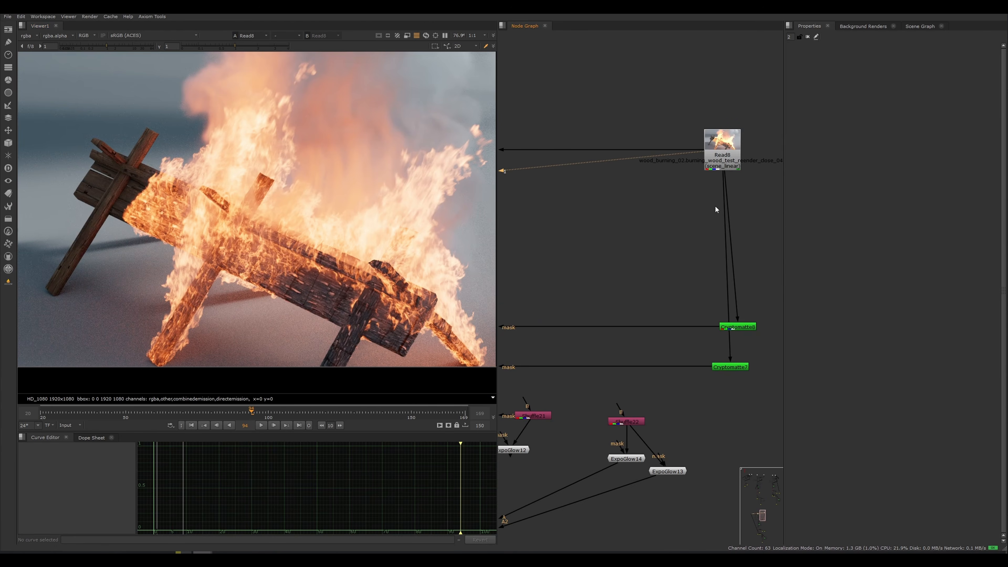
{"action": "left_click", "coordinate": [733, 325]}
{"action": "key", "text": "1"}
{"action": "left_click", "coordinate": [731, 367]}
{"action": "key", "text": "1"}
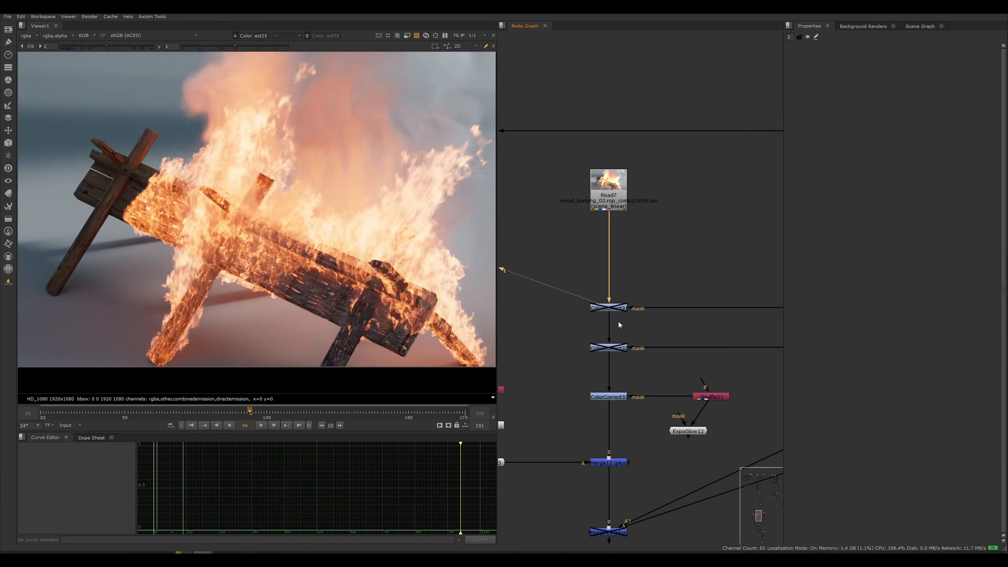
Display the second masked ColorCorrect below Read7, enable both masked ColorCorrect nodes, and toggle them to compare.
{"action": "left_click", "coordinate": [619, 350]}
{"action": "key", "text": "1"}
{"action": "middle_click_drag", "start_coordinate": [584, 366], "coordinate": [572, 349]}
{"action": "left_click_drag", "start_coordinate": [572, 349], "coordinate": [613, 283]}
{"action": "key", "text": "d"}
{"action": "key", "text": "d"}
{"action": "key", "text": "d"}
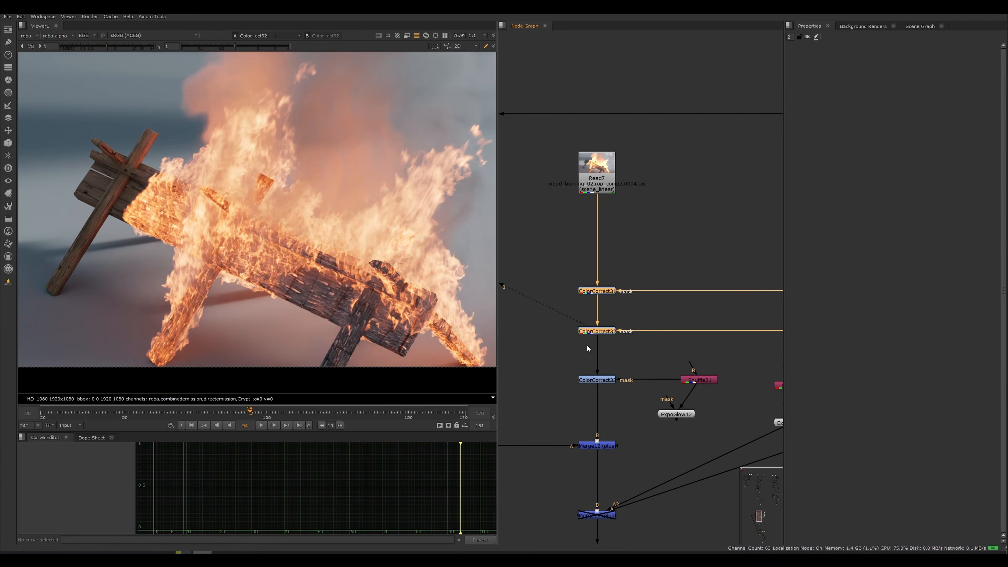
{"action": "key", "text": "d"}
{"action": "key", "text": "d"}
{"action": "key", "text": "d"}
{"action": "key", "text": "d"}
{"action": "key", "text": "d"}
{"action": "key", "text": "d"}
Compare the full frame with and without both Cryptomatte-masked ColorCorrects, and toggle the lower one on its own.
{"action": "scroll", "coordinate": [347, 264], "scroll_direction": "down", "scroll_amount": 8}
{"action": "middle_click_drag", "start_coordinate": [347, 264], "coordinate": [289, 274]}
{"action": "scroll", "coordinate": [290, 273], "scroll_direction": "up", "scroll_amount": 3}
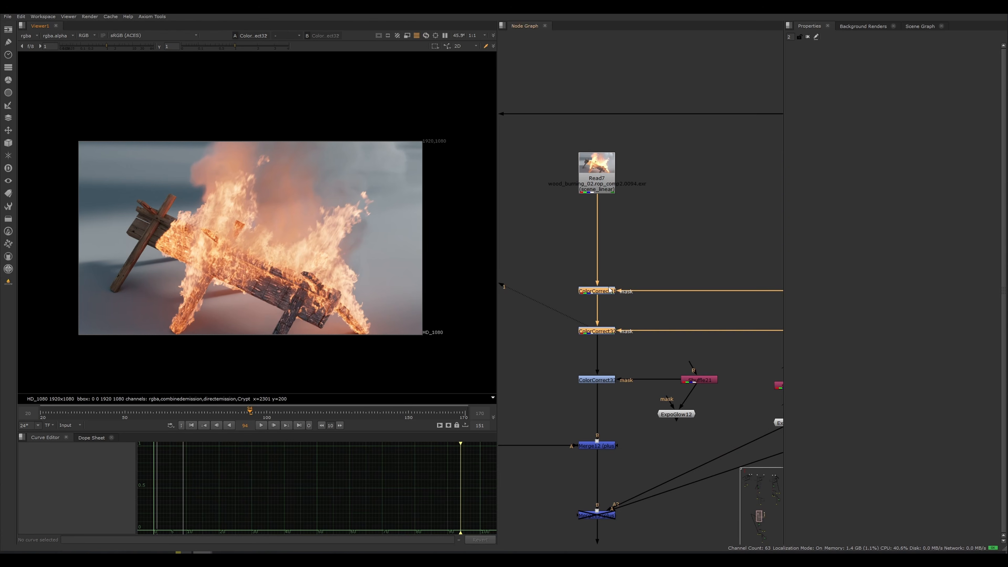
{"action": "key", "text": "d"}
{"action": "key", "text": "d"}
{"action": "key", "text": "d"}
{"action": "key", "text": "d"}
{"action": "left_click", "coordinate": [553, 344]}
{"action": "left_click", "coordinate": [594, 333]}
{"action": "key", "text": "d"}
{"action": "key", "text": "d"}
Display the Shuffle-masked ColorCorrect further down the chain and toggle it to compare its effect.
{"action": "scroll", "coordinate": [570, 348], "scroll_direction": "down", "scroll_amount": 3}
{"action": "middle_click_drag", "start_coordinate": [609, 403], "coordinate": [564, 270]}
{"action": "scroll", "coordinate": [623, 238], "scroll_direction": "up", "scroll_amount": 4}
{"action": "left_click", "coordinate": [625, 225]}
{"action": "key", "text": "1"}
{"action": "left_click", "coordinate": [595, 215]}
{"action": "key", "text": "d"}
{"action": "key", "text": "d"}
Display Merge12, open its properties, and toggle the node to check what the plus merge contributes.
{"action": "left_click", "coordinate": [596, 232]}
{"action": "left_click", "coordinate": [589, 282]}
{"action": "key", "text": "1"}
{"action": "double_click", "coordinate": [594, 284]}
{"action": "key", "text": "d"}
{"action": "middle_click_drag", "start_coordinate": [534, 364], "coordinate": [658, 348]}
{"action": "key", "text": "d"}
Display the ColorCorrect that receives the keyer branch as its mask and examine the flames closer.
{"action": "middle_click_drag", "start_coordinate": [647, 452], "coordinate": [564, 200]}
{"action": "left_click", "coordinate": [610, 308]}
{"action": "middle_click_drag", "start_coordinate": [613, 312], "coordinate": [566, 291]}
{"action": "key", "text": "1"}
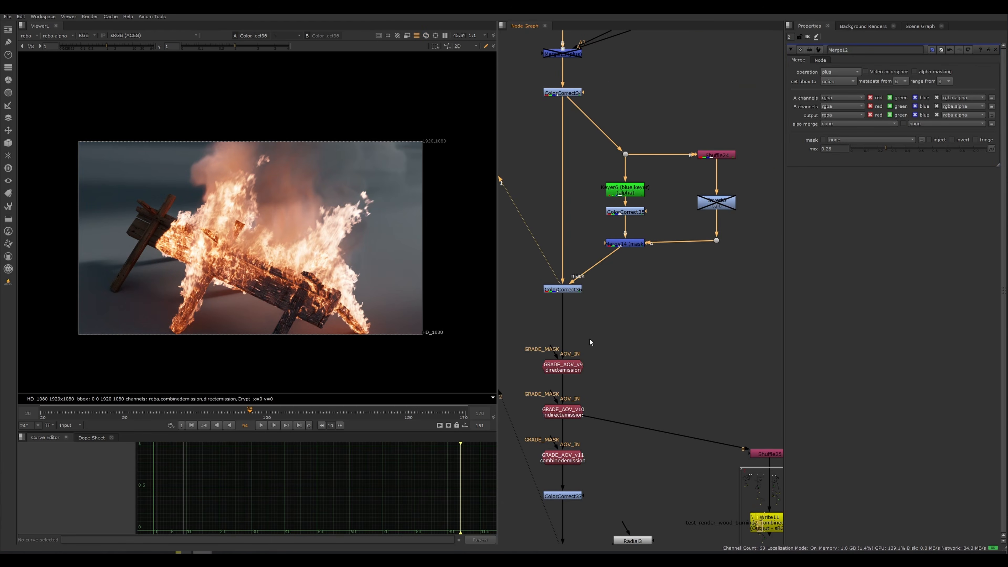
{"action": "scroll", "coordinate": [295, 270], "scroll_direction": "up", "scroll_amount": 2}
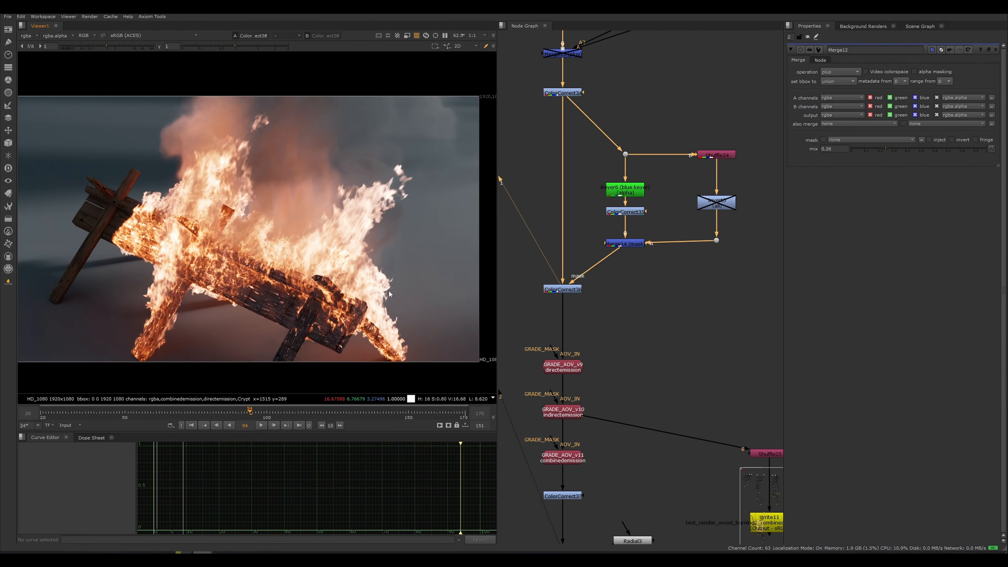
Display the blue keyer Keyer6 and inspect its alpha channel.
{"action": "middle_click_drag", "start_coordinate": [664, 203], "coordinate": [654, 241]}
{"action": "left_click", "coordinate": [671, 246]}
{"action": "left_click", "coordinate": [615, 225]}
{"action": "key", "text": "1"}
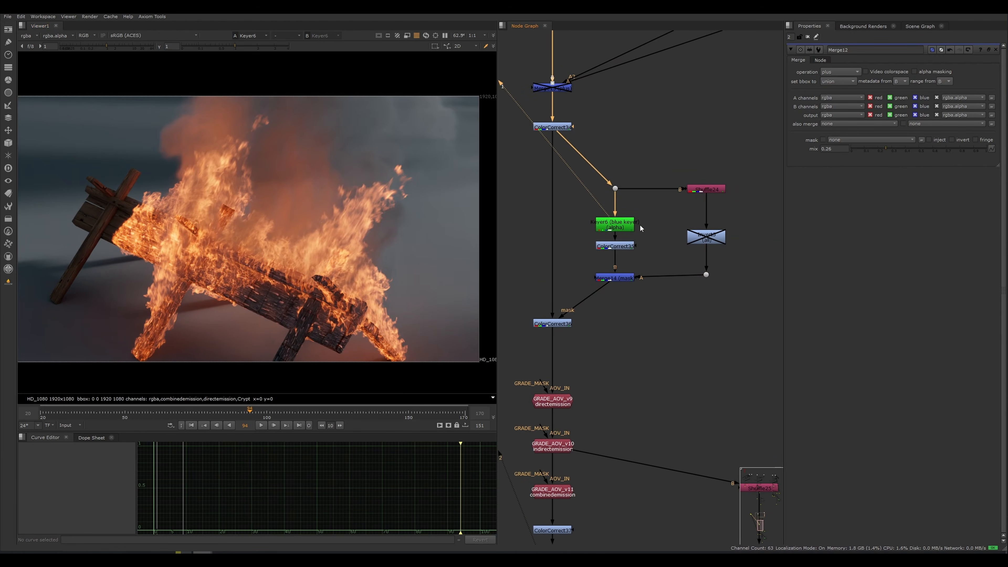
{"action": "key", "text": "a"}
Inspect the alpha of the ColorCorrect below Keyer6, and return the viewer to full colour.
{"action": "left_click", "coordinate": [615, 245]}
{"action": "key", "text": "1"}
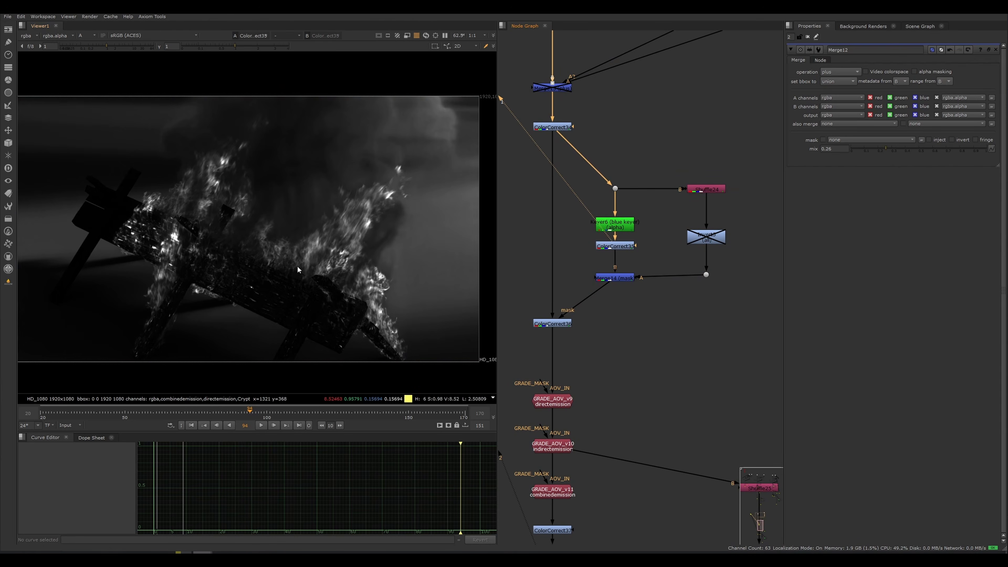
{"action": "scroll", "coordinate": [202, 234], "scroll_direction": "up", "scroll_amount": 5}
{"action": "scroll", "coordinate": [189, 269], "scroll_direction": "down", "scroll_amount": 5}
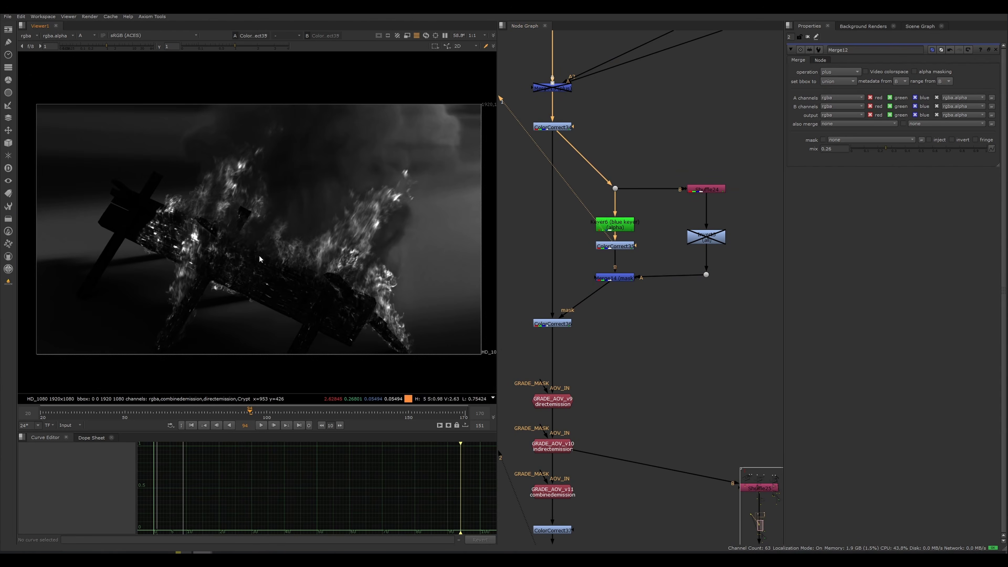
{"action": "key", "text": "a"}
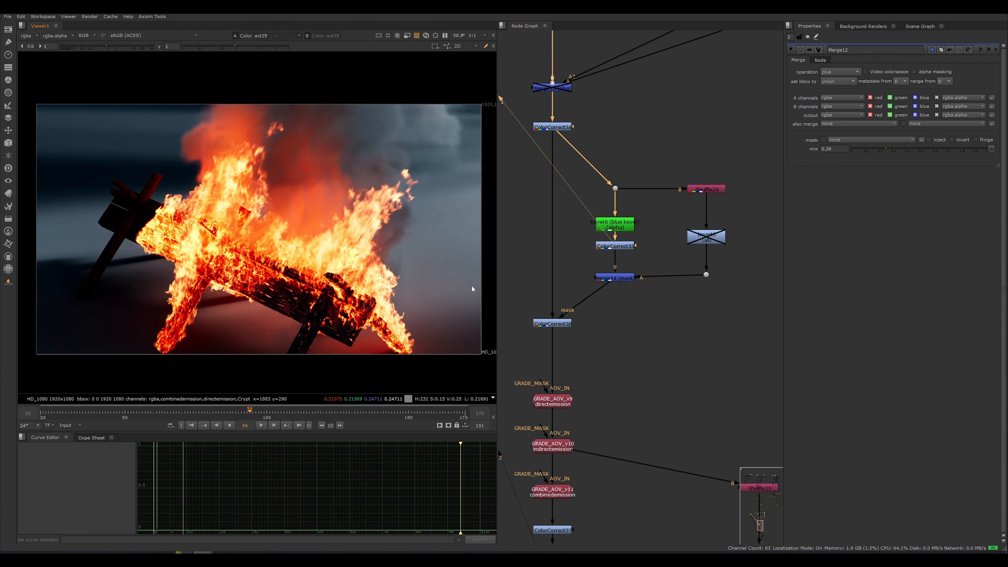
Display Merge14 and inspect its alpha matte against the colour image.
{"action": "left_click", "coordinate": [614, 276]}
{"action": "key", "text": "1"}
{"action": "key", "text": "a"}
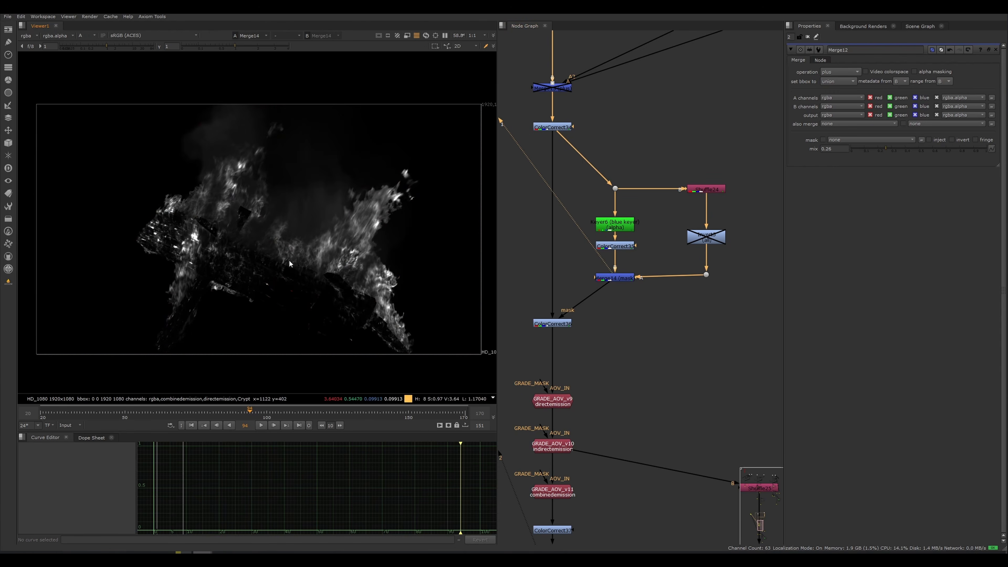
{"action": "key", "text": "a"}
{"action": "middle_click_drag", "start_coordinate": [268, 293], "coordinate": [263, 295]}
{"action": "key", "text": "a"}
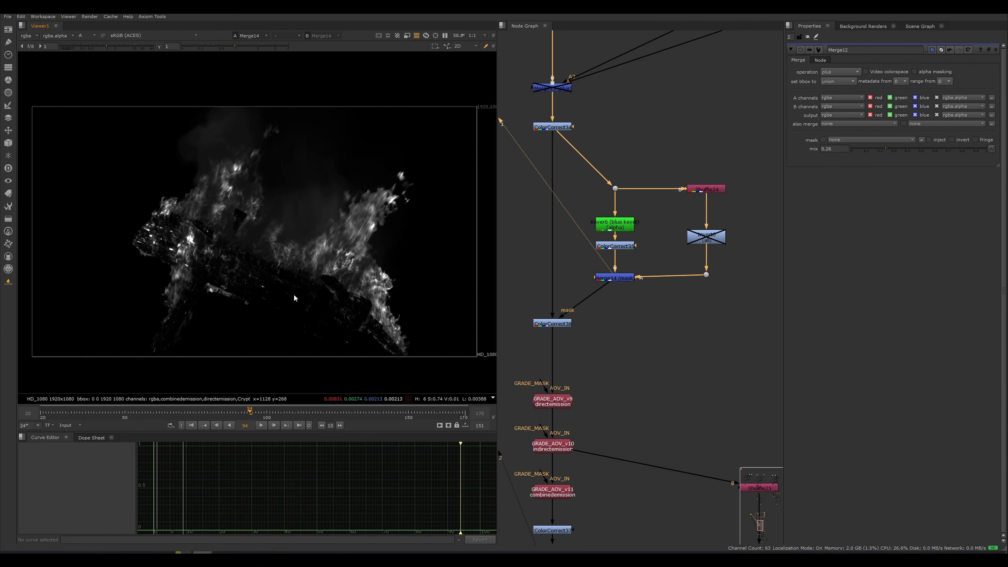
{"action": "key", "text": "a"}
{"action": "key", "text": "Tab"}
{"action": "key", "text": "Tab"}
{"action": "key", "text": "a"}
Display the ColorCorrect masked by Merge14 in colour and toggle it repeatedly to compare its effect.
{"action": "left_click", "coordinate": [557, 323]}
{"action": "key", "text": "1"}
{"action": "key", "text": "a"}
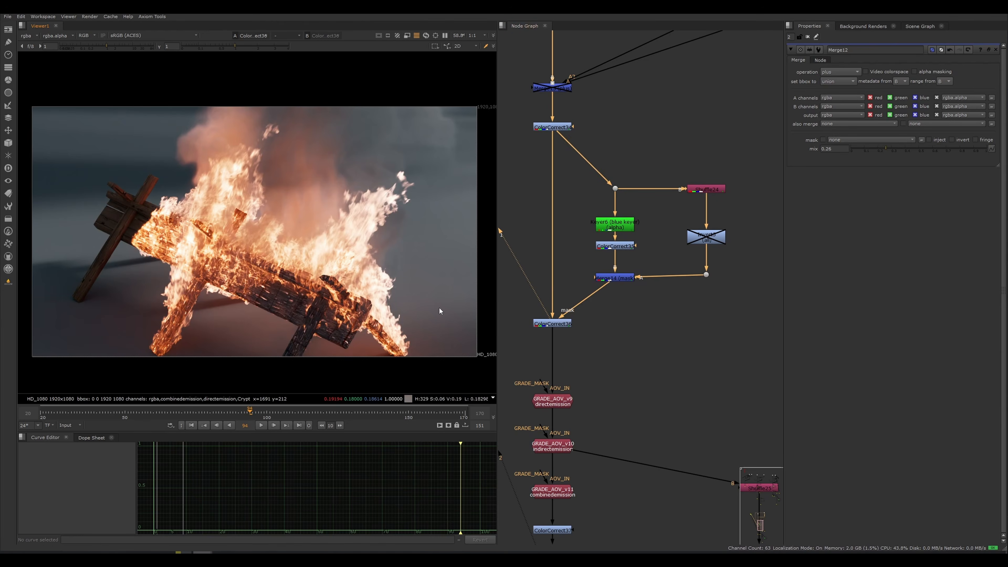
{"action": "key", "text": "d"}
{"action": "key", "text": "d"}
{"action": "key", "text": "d"}
{"action": "key", "text": "d"}
{"action": "key", "text": "d"}
{"action": "key", "text": "d"}
{"action": "key", "text": "d"}
{"action": "key", "text": "d"}
Display the output of the GRADE_AOV_v11 combinedemission node.
{"action": "scroll", "coordinate": [645, 327], "scroll_direction": "down", "scroll_amount": 3}
{"action": "middle_click_drag", "start_coordinate": [623, 435], "coordinate": [628, 247]}
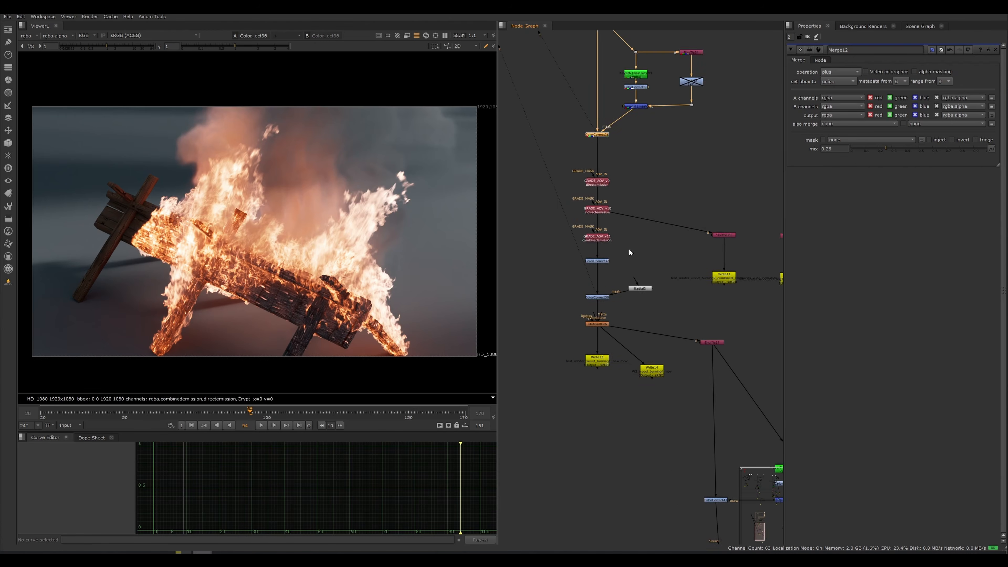
{"action": "scroll", "coordinate": [629, 248], "scroll_direction": "up", "scroll_amount": 6}
{"action": "left_click", "coordinate": [562, 233]}
{"action": "key", "text": "1"}
Toggle the three GRADE_AOV nodes together to compare their effect, and leave all three disabled.
{"action": "scroll", "coordinate": [622, 240], "scroll_direction": "down", "scroll_amount": 4}
{"action": "middle_click_drag", "start_coordinate": [617, 204], "coordinate": [616, 246]}
{"action": "left_click_drag", "start_coordinate": [642, 175], "coordinate": [540, 288]}
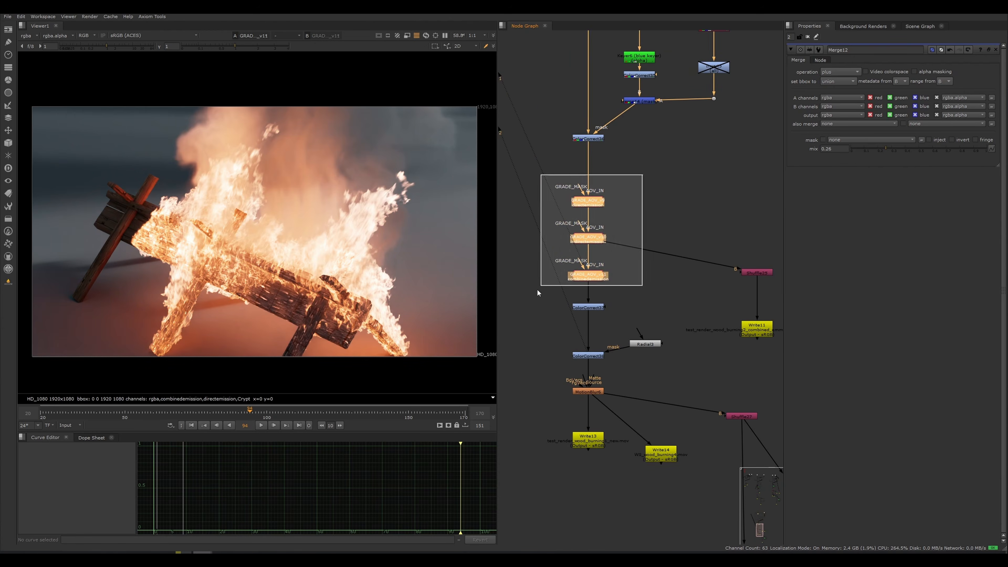
{"action": "key", "text": "d"}
{"action": "key", "text": "d"}
{"action": "key", "text": "d"}
{"action": "key", "text": "d"}
{"action": "key", "text": "d"}
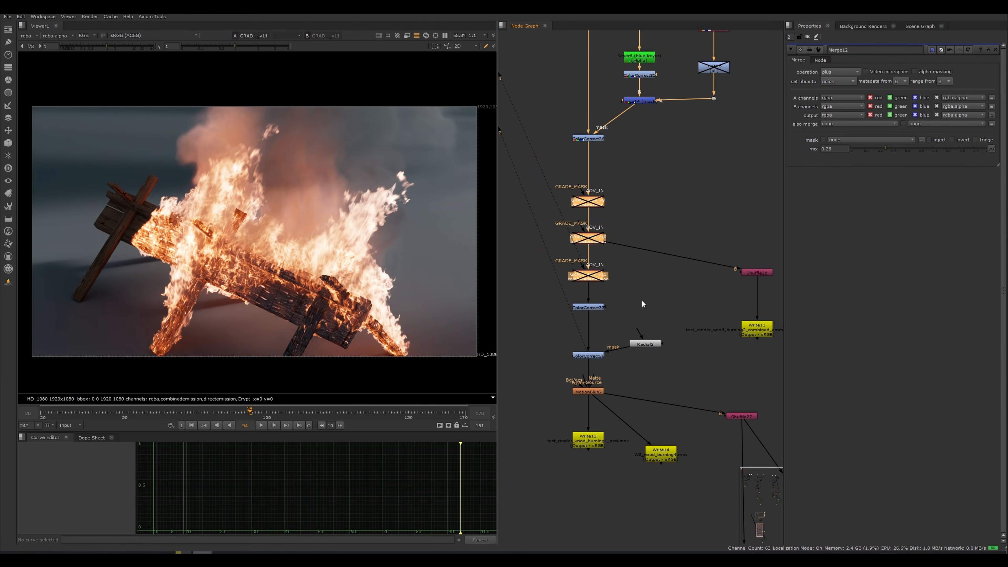
{"action": "key", "text": "d"}
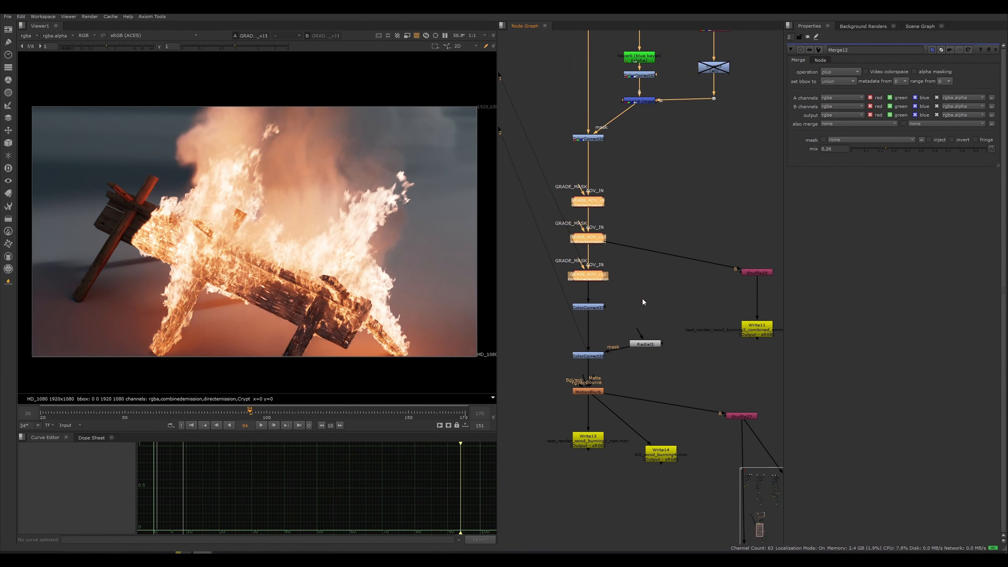
{"action": "key", "text": "d"}
{"action": "key", "text": "d"}
{"action": "key", "text": "d"}
{"action": "middle_click_drag", "start_coordinate": [649, 318], "coordinate": [631, 267]}
{"action": "left_click", "coordinate": [630, 265]}
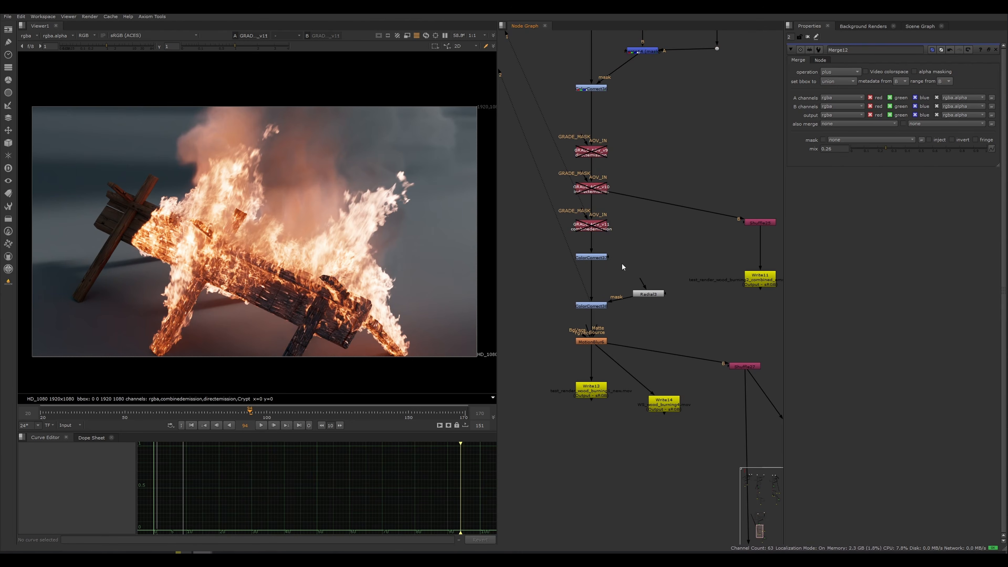
Display the ColorCorrect below the GRADE_AOV nodes, followed by the ColorCorrect masked by the Radial node.
{"action": "left_click", "coordinate": [603, 257]}
{"action": "key", "text": "1"}
{"action": "scroll", "coordinate": [615, 254], "scroll_direction": "up", "scroll_amount": 3}
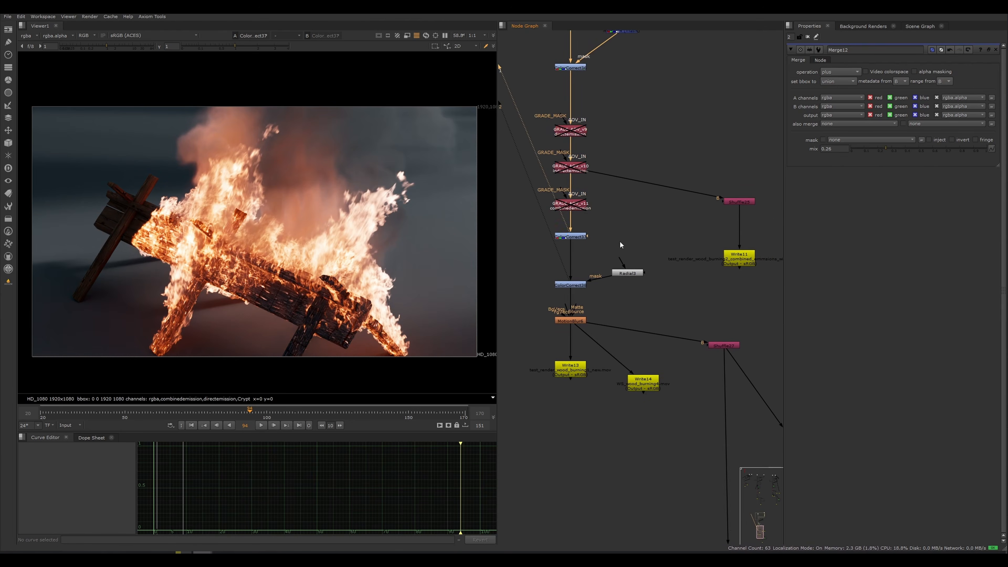
{"action": "left_click", "coordinate": [560, 302]}
{"action": "key", "text": "1"}
Toggle the two Cryptomatte-masked ColorCorrects below Read7 to compare their effect on the graded image, leaving them enabled.
{"action": "scroll", "coordinate": [607, 260], "scroll_direction": "down", "scroll_amount": 5}
{"action": "middle_click_drag", "start_coordinate": [559, 151], "coordinate": [565, 205]}
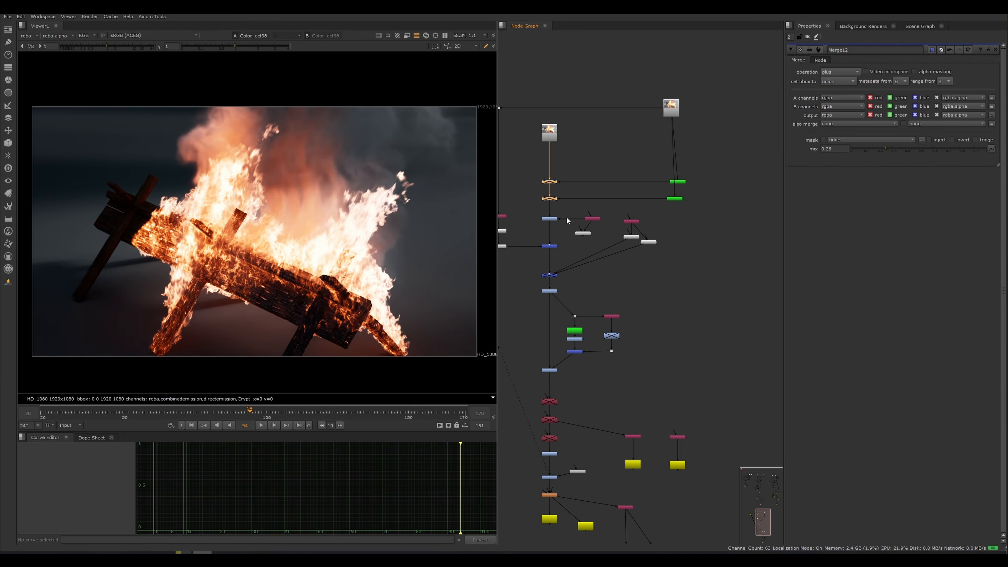
{"action": "key", "text": "d"}
{"action": "key", "text": "d"}
{"action": "scroll", "coordinate": [536, 198], "scroll_direction": "up", "scroll_amount": 3}
{"action": "key", "text": "d"}
{"action": "key", "text": "d"}
{"action": "key", "text": "d"}
{"action": "key", "text": "d"}
{"action": "key", "text": "d"}
Toggle only the upper Cryptomatte-masked ColorCorrect to judge its individual effect, leaving it enabled.
{"action": "left_click", "coordinate": [569, 171]}
{"action": "key", "text": "d"}
{"action": "key", "text": "d"}
{"action": "key", "text": "d"}
{"action": "key", "text": "d"}
{"action": "key", "text": "d"}
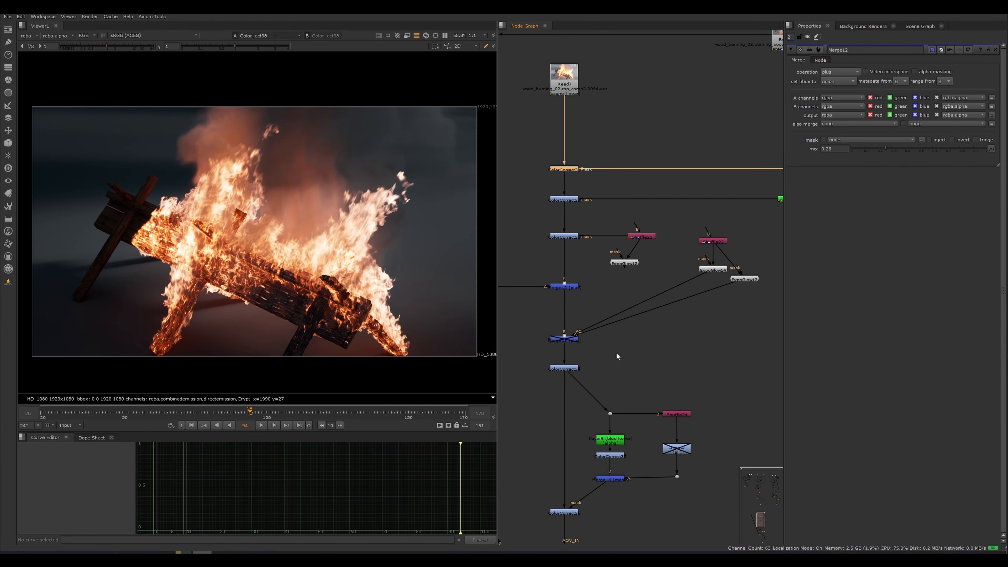
Display the MotionBlur node at the end of the chain and examine the burning planks up close.
{"action": "scroll", "coordinate": [662, 337], "scroll_direction": "down", "scroll_amount": 2}
{"action": "scroll", "coordinate": [624, 301], "scroll_direction": "down", "scroll_amount": 3}
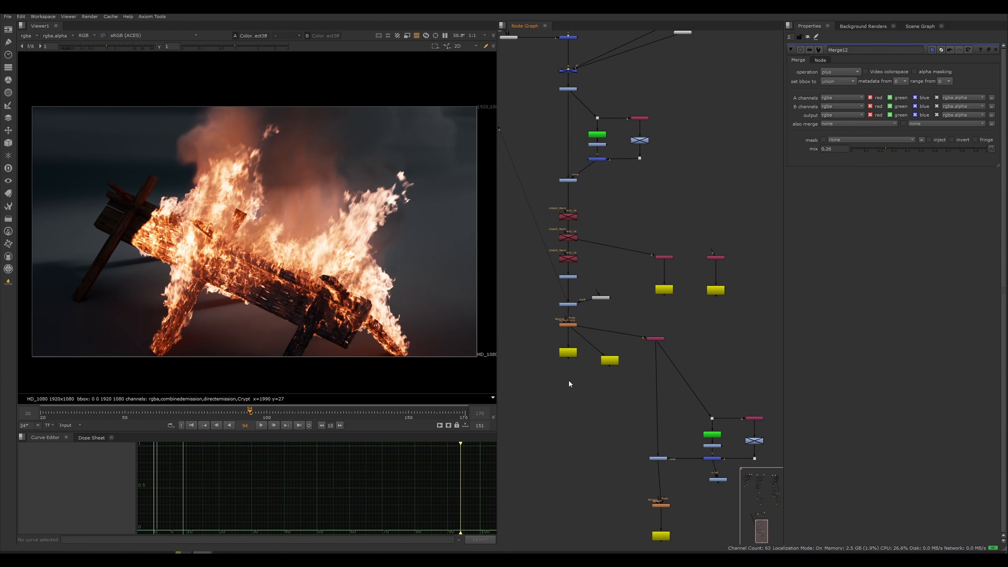
{"action": "scroll", "coordinate": [619, 278], "scroll_direction": "up", "scroll_amount": 3}
{"action": "left_click", "coordinate": [567, 278]}
{"action": "key", "text": "1"}
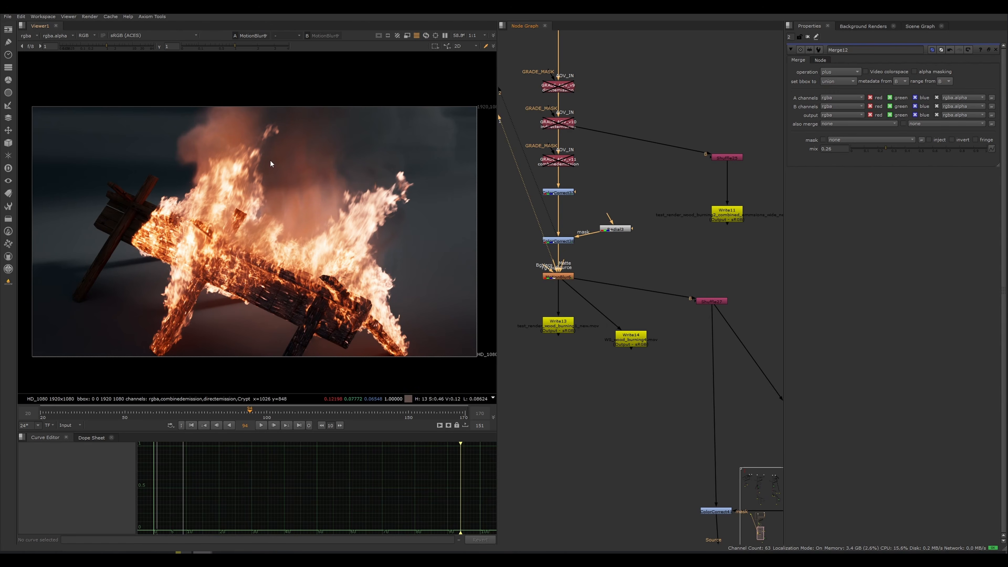
{"action": "middle_click_drag", "start_coordinate": [200, 278], "coordinate": [587, 272], "text": "alt"}
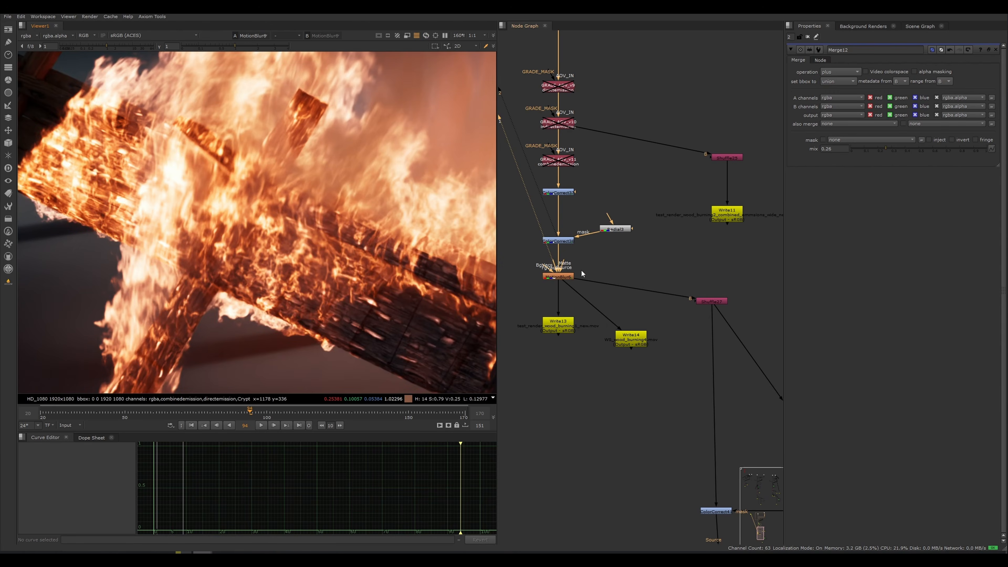
Toggle the MotionBlur node at the end of the lower chain to compare the image with and without it.
{"action": "left_click", "coordinate": [561, 278]}
{"action": "key", "text": "d"}
{"action": "key", "text": "d"}
{"action": "key", "text": "d"}
{"action": "key", "text": "d"}
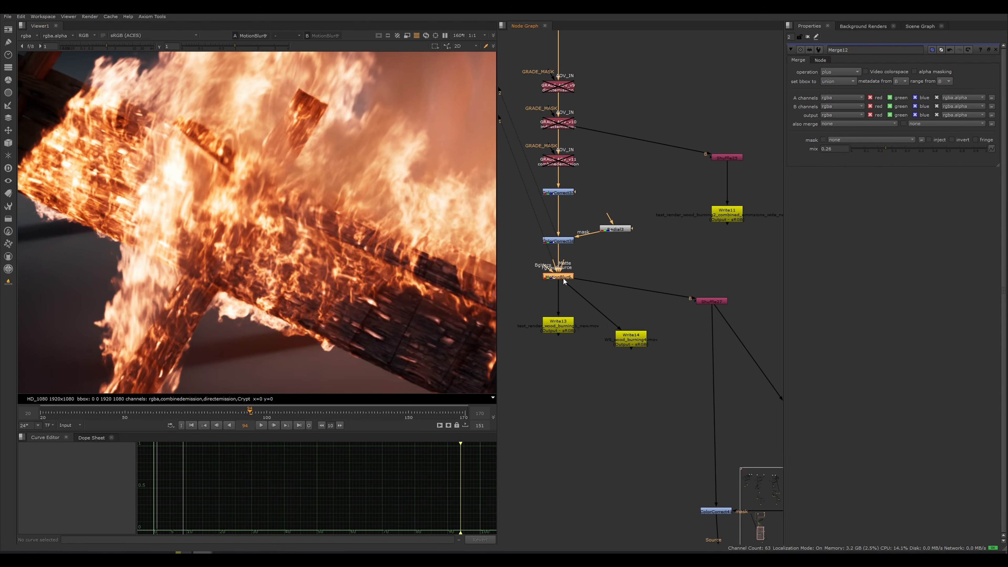
Toggle the same MotionBlur repeatedly while examining the plank edge and flames up close, leaving it enabled.
{"action": "middle_click_drag", "start_coordinate": [223, 236], "coordinate": [237, 237]}
{"action": "scroll", "coordinate": [135, 257], "scroll_direction": "up", "scroll_amount": 4}
{"action": "middle_click_drag", "start_coordinate": [134, 257], "coordinate": [240, 288]}
{"action": "key", "text": "d"}
{"action": "key", "text": "d"}
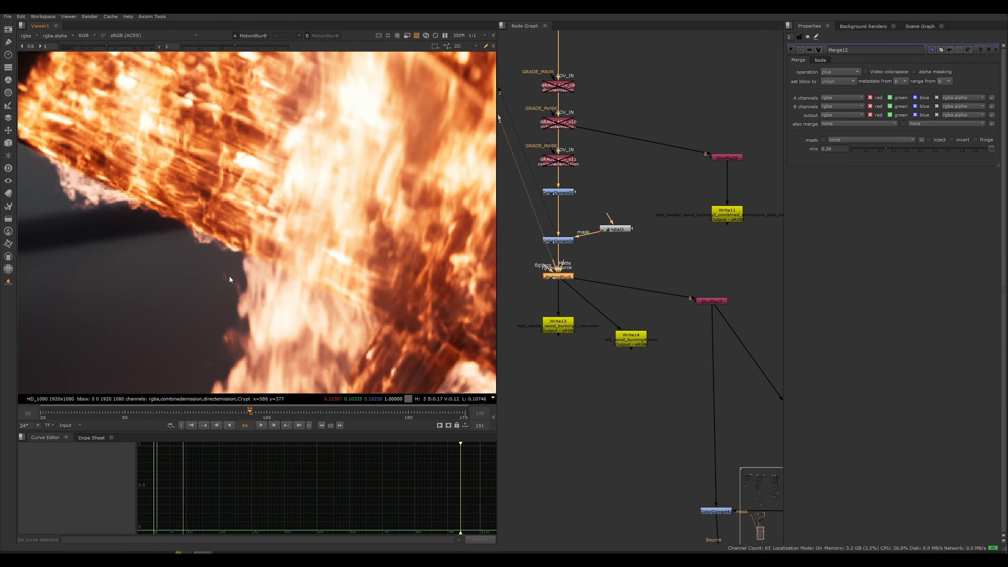
{"action": "middle_click_drag", "start_coordinate": [234, 356], "coordinate": [244, 314]}
{"action": "scroll", "coordinate": [244, 314], "scroll_direction": "up", "scroll_amount": 2}
{"action": "key", "text": "d"}
{"action": "key", "text": "d"}
{"action": "key", "text": "d"}
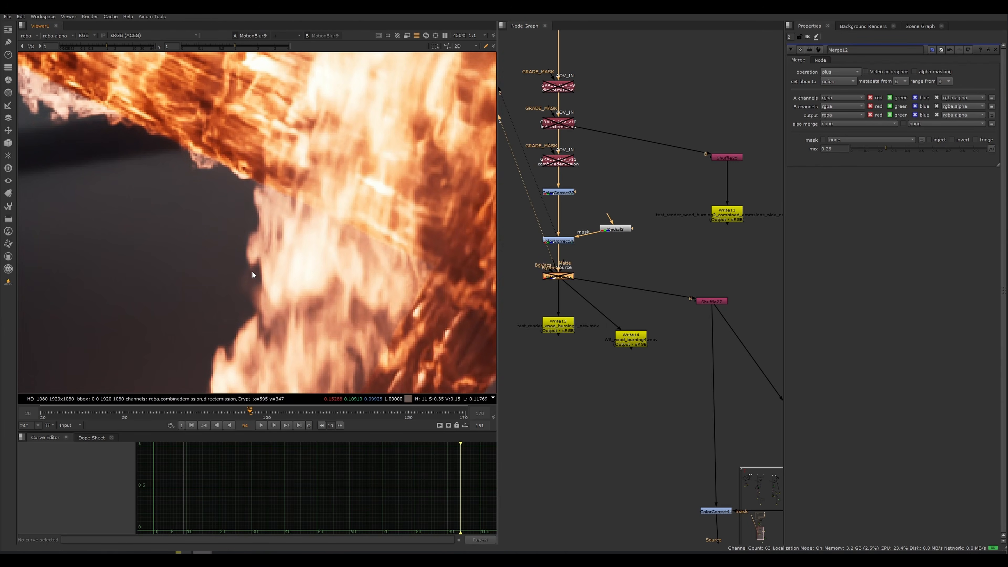
{"action": "key", "text": "d"}
{"action": "scroll", "coordinate": [243, 305], "scroll_direction": "down", "scroll_amount": 8}
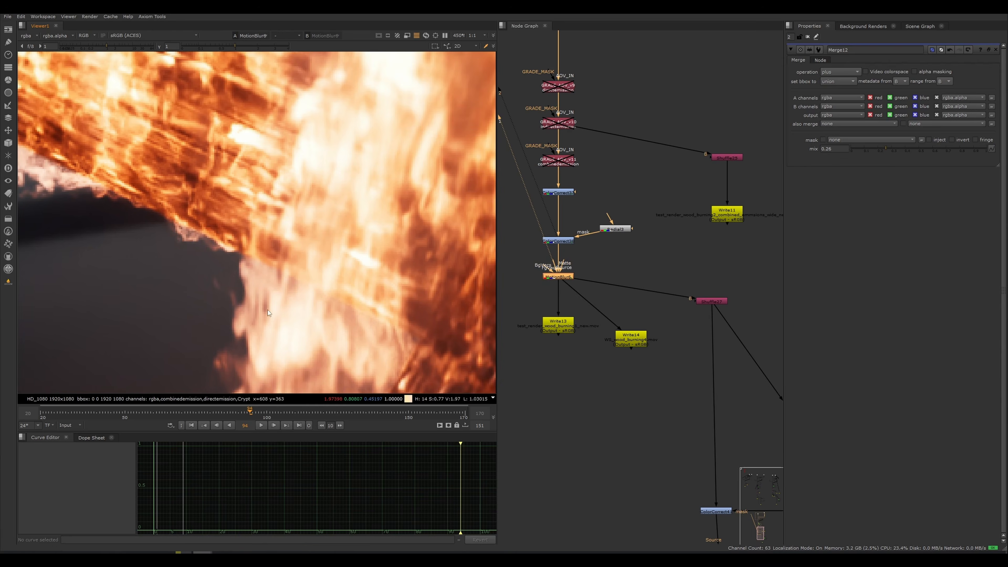
{"action": "scroll", "coordinate": [243, 274], "scroll_direction": "down", "scroll_amount": 3}
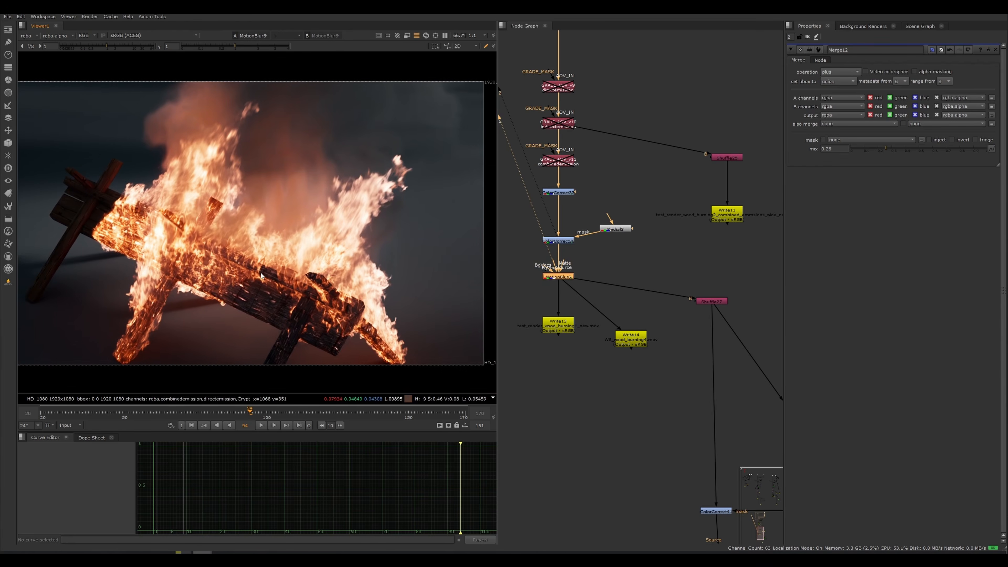
{"action": "scroll", "coordinate": [338, 266], "scroll_direction": "up", "scroll_amount": 1}
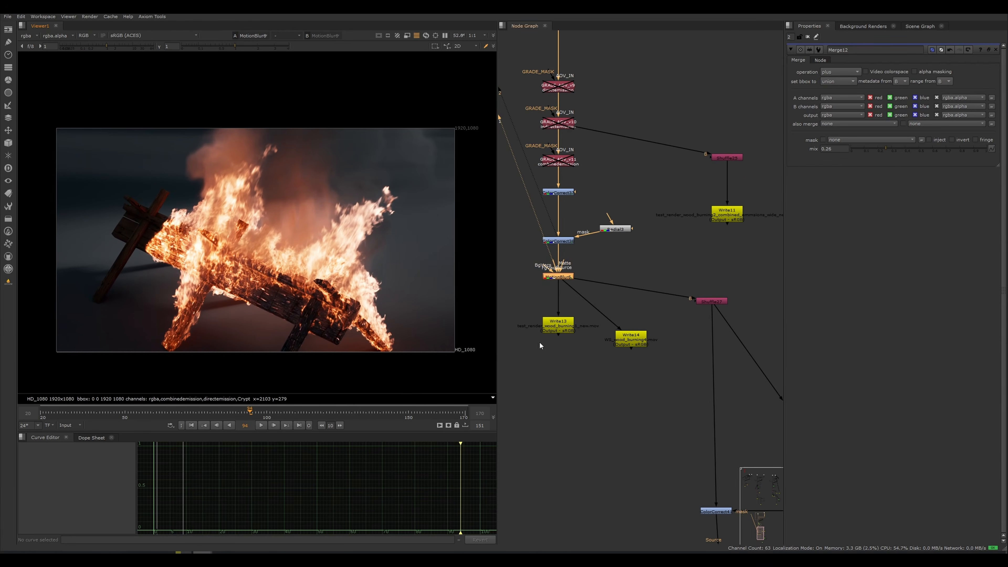
Display the MotionBlur node at the end of the upper middle node chain.
{"action": "middle_click_drag", "start_coordinate": [550, 427], "coordinate": [538, 345]}
{"action": "left_click", "coordinate": [561, 351]}
{"action": "scroll", "coordinate": [593, 313], "scroll_direction": "down", "scroll_amount": 6}
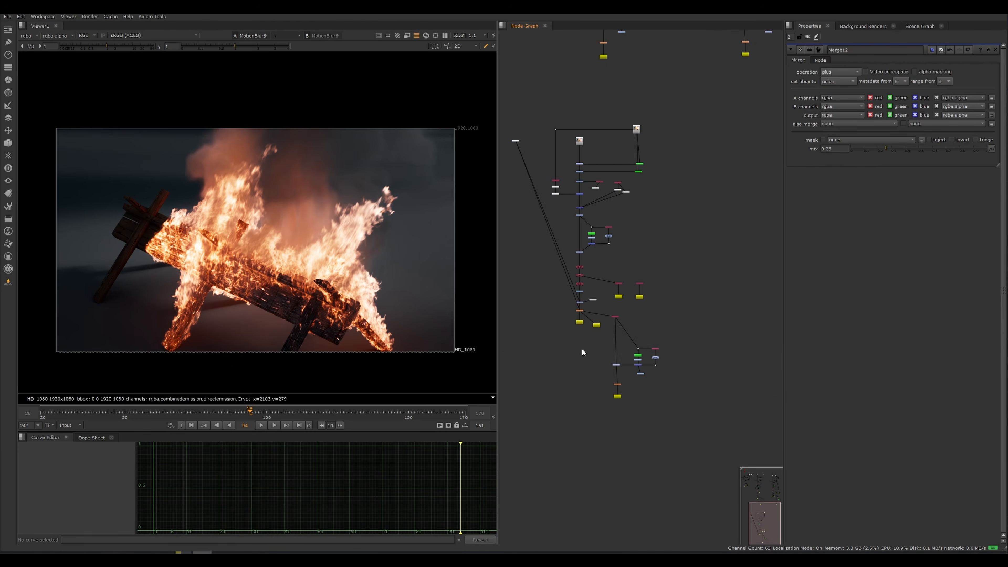
{"action": "scroll", "coordinate": [637, 269], "scroll_direction": "down", "scroll_amount": 5}
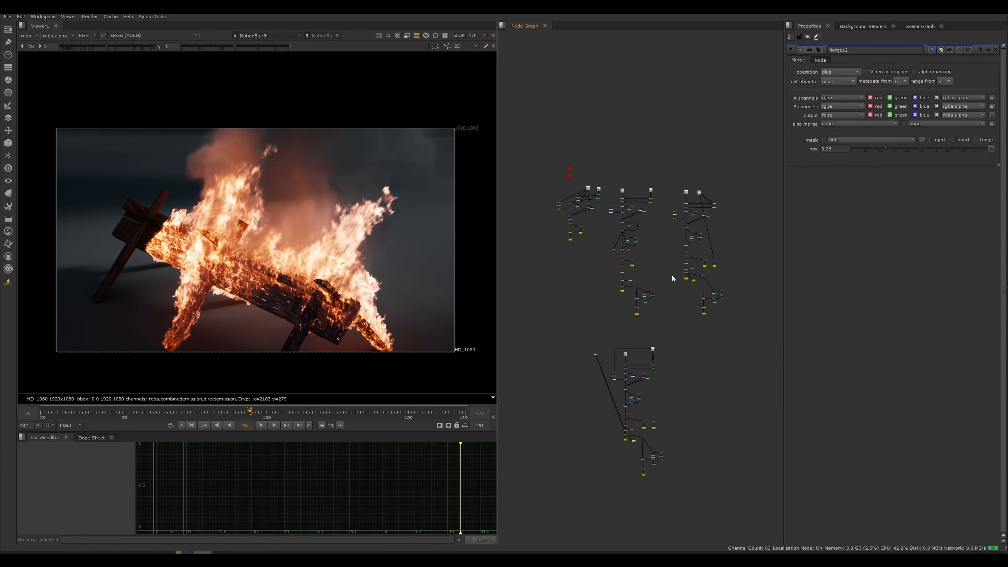
{"action": "scroll", "coordinate": [675, 242], "scroll_direction": "up", "scroll_amount": 5}
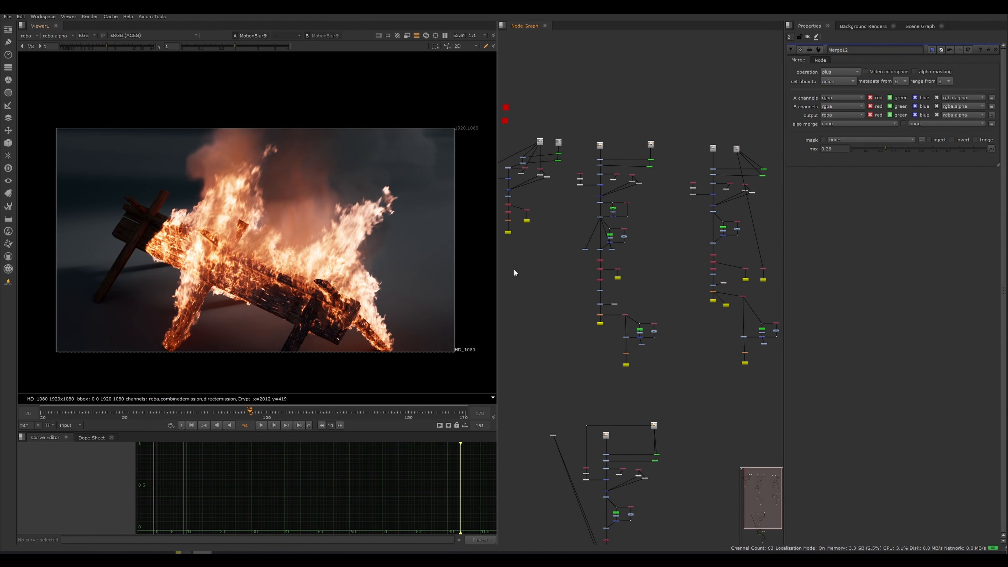
{"action": "scroll", "coordinate": [611, 341], "scroll_direction": "up", "scroll_amount": 4}
{"action": "left_click", "coordinate": [580, 281]}
{"action": "key", "text": "1"}
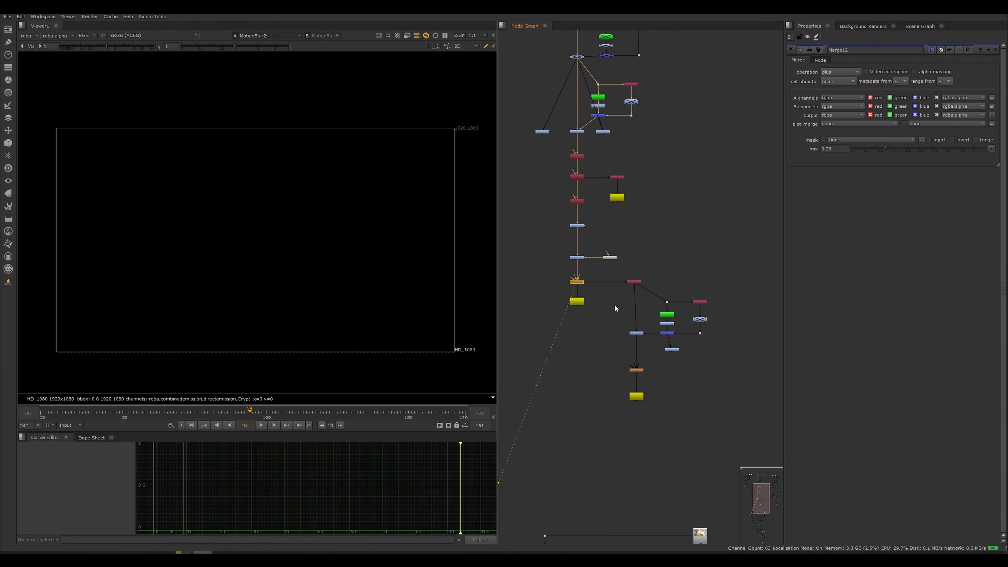
Step back one frame to view the upper middle chain's result at frame 93.
{"action": "middle_click_drag", "start_coordinate": [596, 374], "coordinate": [604, 319]}
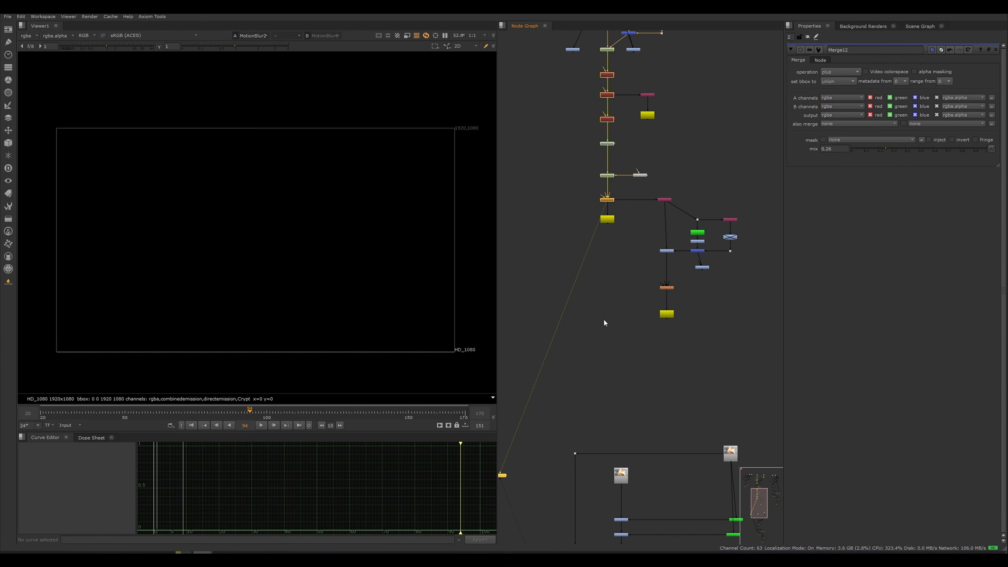
{"action": "middle_click_drag", "start_coordinate": [559, 347], "coordinate": [608, 242]}
{"action": "middle_click_drag", "start_coordinate": [585, 107], "coordinate": [554, 278]}
{"action": "key", "text": "Left"}
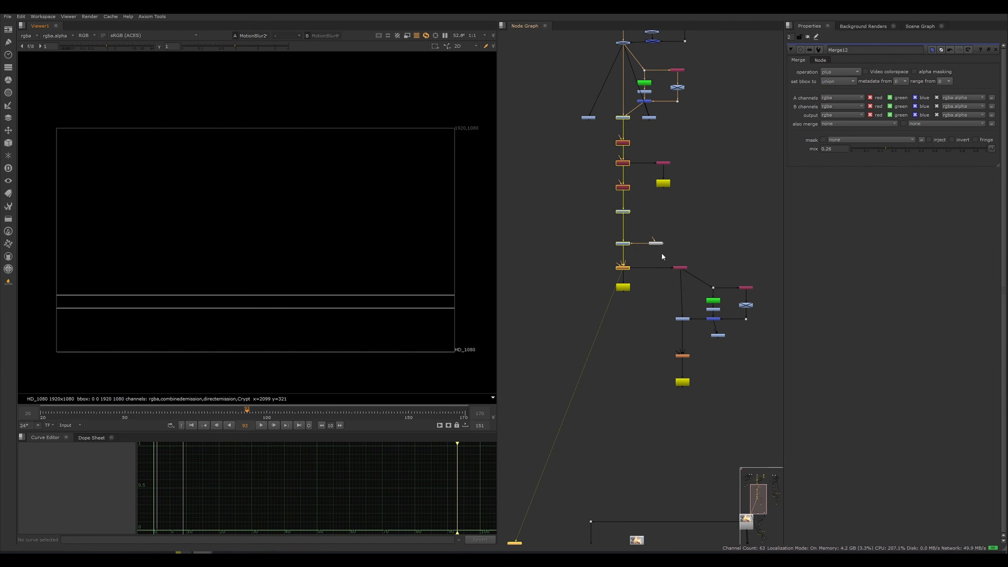
{"action": "middle_click_drag", "start_coordinate": [625, 476], "coordinate": [633, 290]}
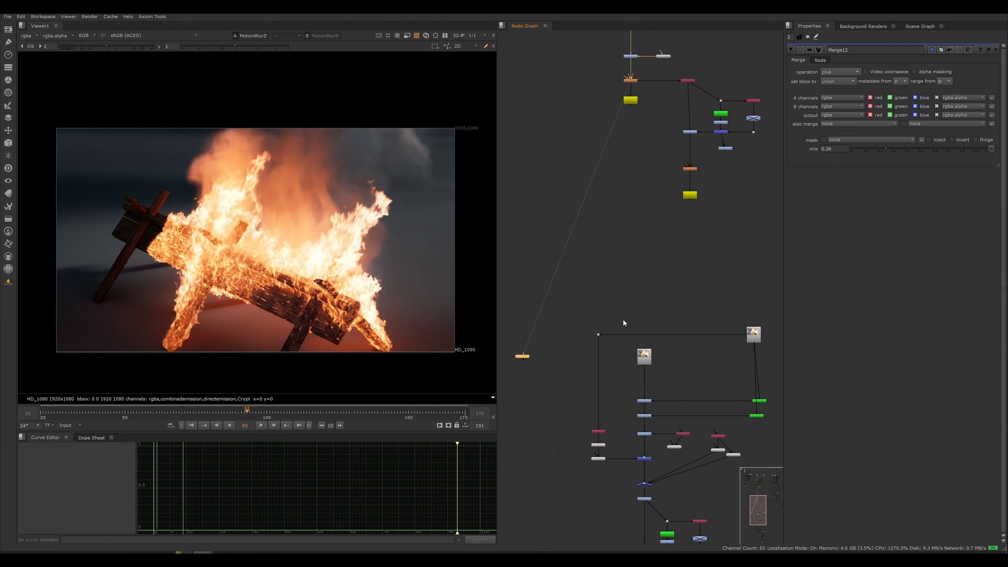
Switch repeatedly between the MotionBlur results of the upper middle and lower chains, comparing the flames up close.
{"action": "key", "text": "2"}
{"action": "key", "text": "1"}
{"action": "key", "text": "2"}
{"action": "key", "text": "1"}
{"action": "scroll", "coordinate": [275, 256], "scroll_direction": "up", "scroll_amount": 5}
{"action": "key", "text": "2"}
{"action": "key", "text": "1"}
{"action": "key", "text": "2"}
{"action": "middle_click_drag", "start_coordinate": [312, 264], "coordinate": [261, 316]}
{"action": "key", "text": "1"}
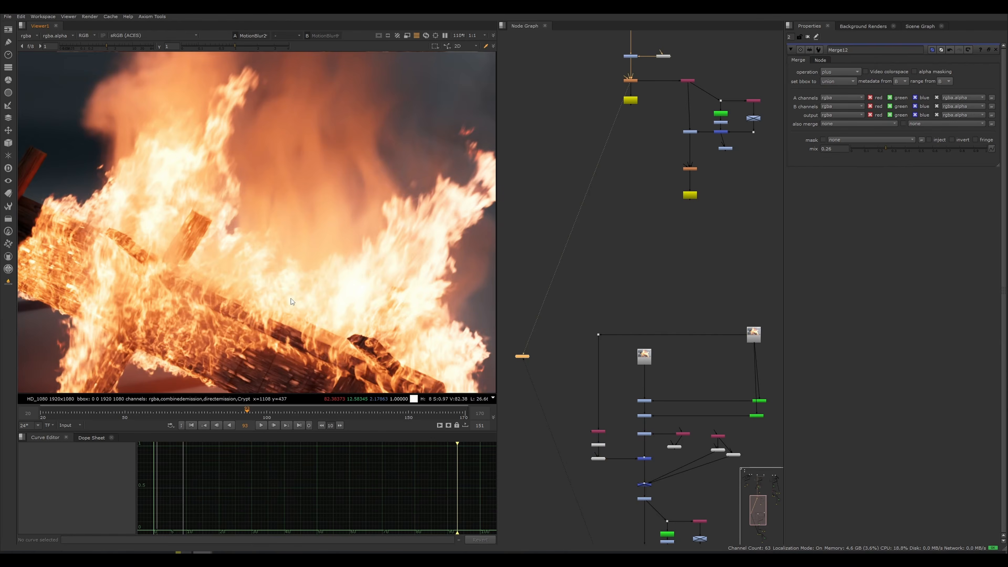
{"action": "key", "text": "2"}
{"action": "key", "text": "1"}
{"action": "key", "text": "2"}
{"action": "key", "text": "1"}
Display the Read7 source render of the lower chain and fit the whole image in the viewer.
{"action": "left_click", "coordinate": [646, 361]}
{"action": "key", "text": "2"}
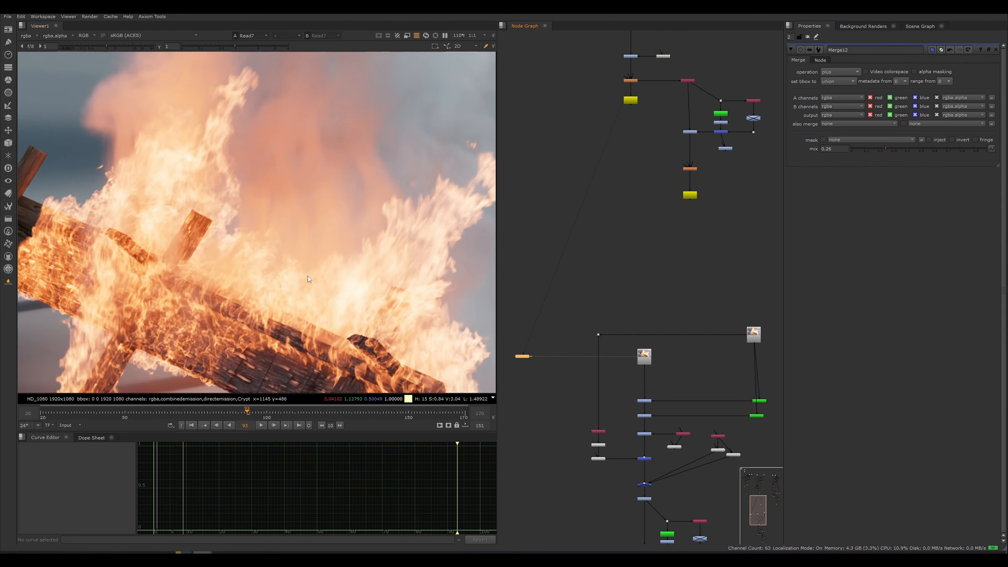
{"action": "key", "text": "f"}
Display the Read9 source render at the head of the upper right node chain.
{"action": "middle_click_drag", "start_coordinate": [587, 224], "coordinate": [558, 329]}
{"action": "scroll", "coordinate": [568, 244], "scroll_direction": "down", "scroll_amount": 3}
{"action": "middle_click_drag", "start_coordinate": [682, 242], "coordinate": [526, 292]}
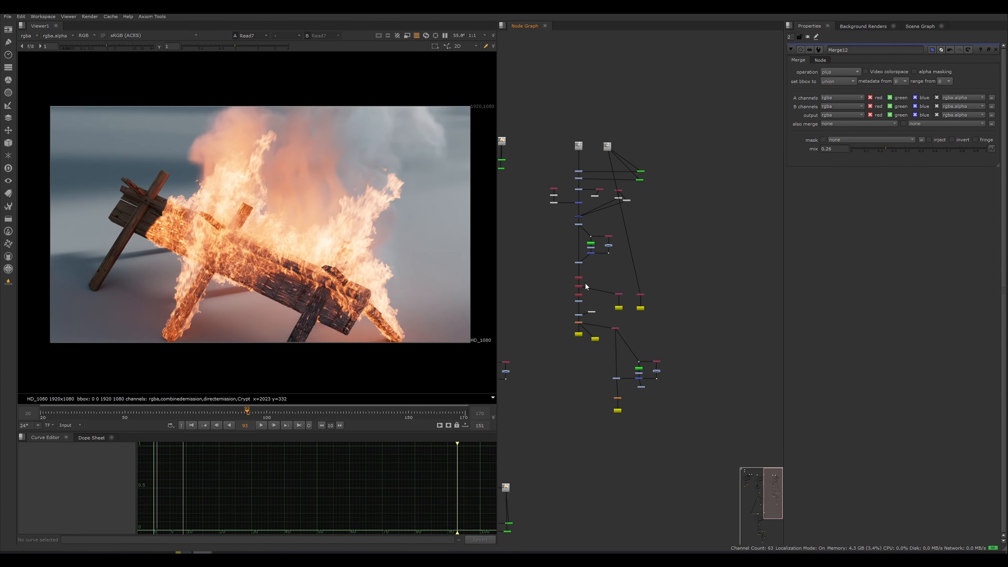
{"action": "middle_click_drag", "start_coordinate": [538, 255], "coordinate": [562, 255]}
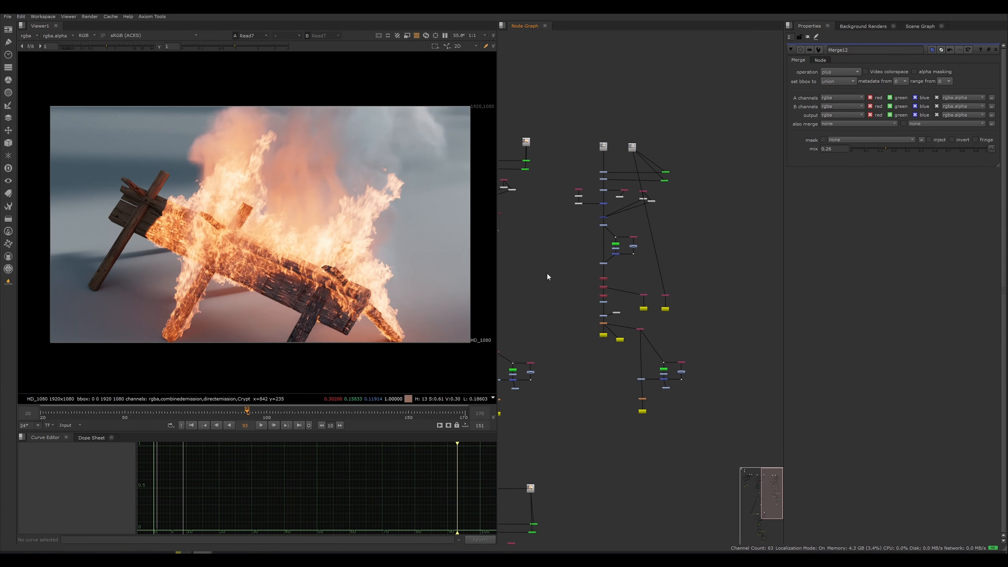
{"action": "scroll", "coordinate": [587, 231], "scroll_direction": "up", "scroll_amount": 5}
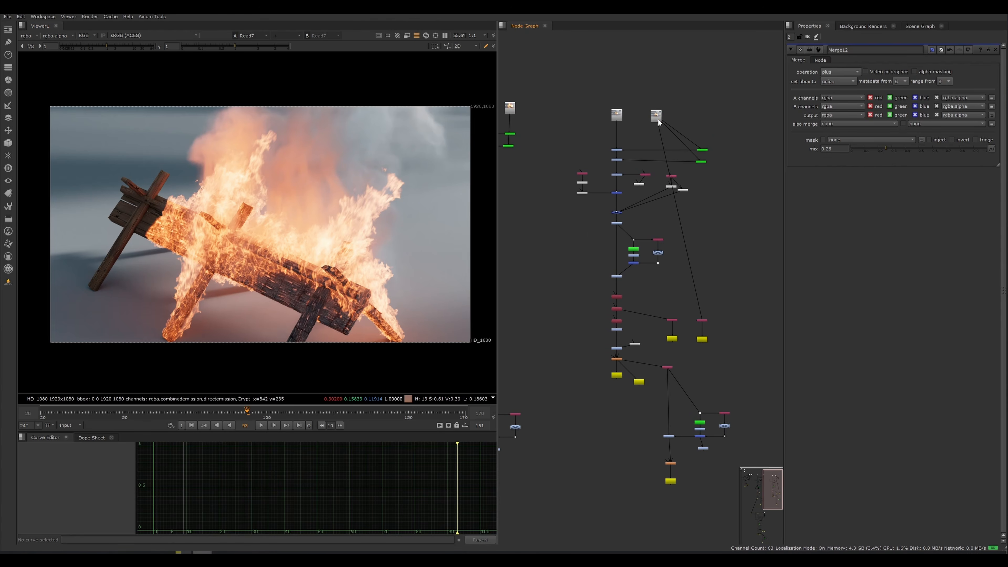
{"action": "middle_click_drag", "start_coordinate": [665, 119], "coordinate": [611, 156]}
{"action": "scroll", "coordinate": [634, 227], "scroll_direction": "up", "scroll_amount": 3}
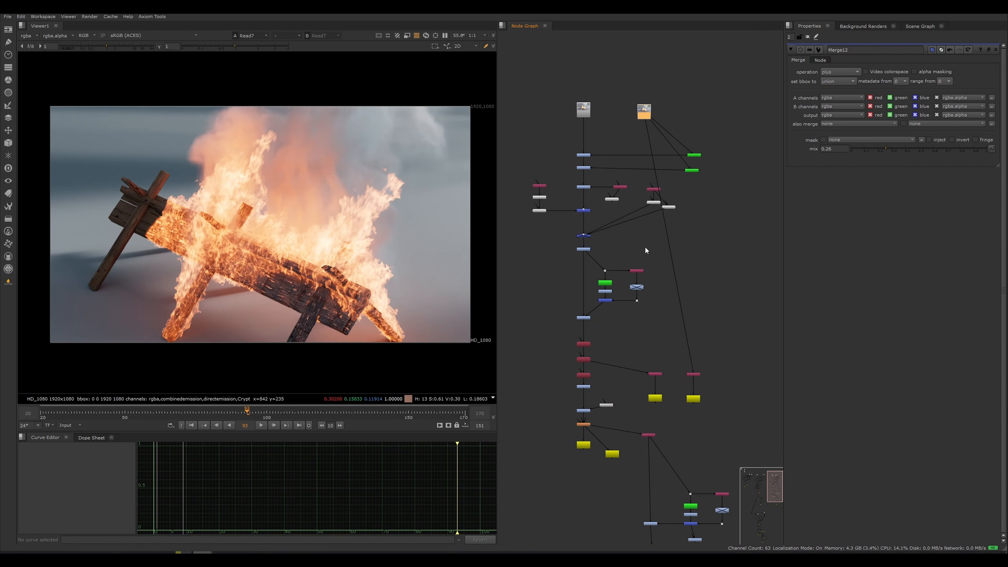
{"action": "scroll", "coordinate": [606, 145], "scroll_direction": "up", "scroll_amount": 2}
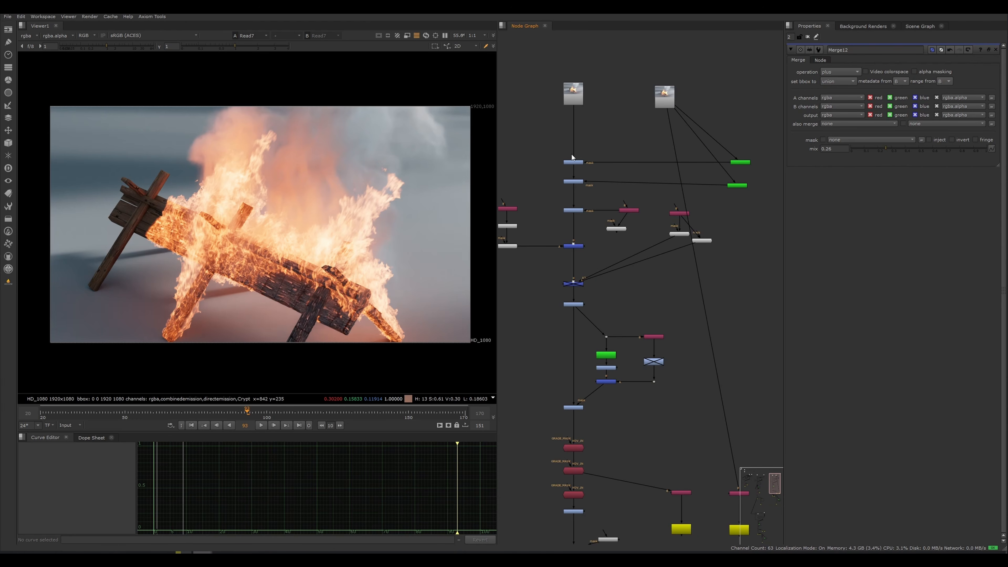
{"action": "key", "text": "1"}
{"action": "left_click", "coordinate": [551, 203]}
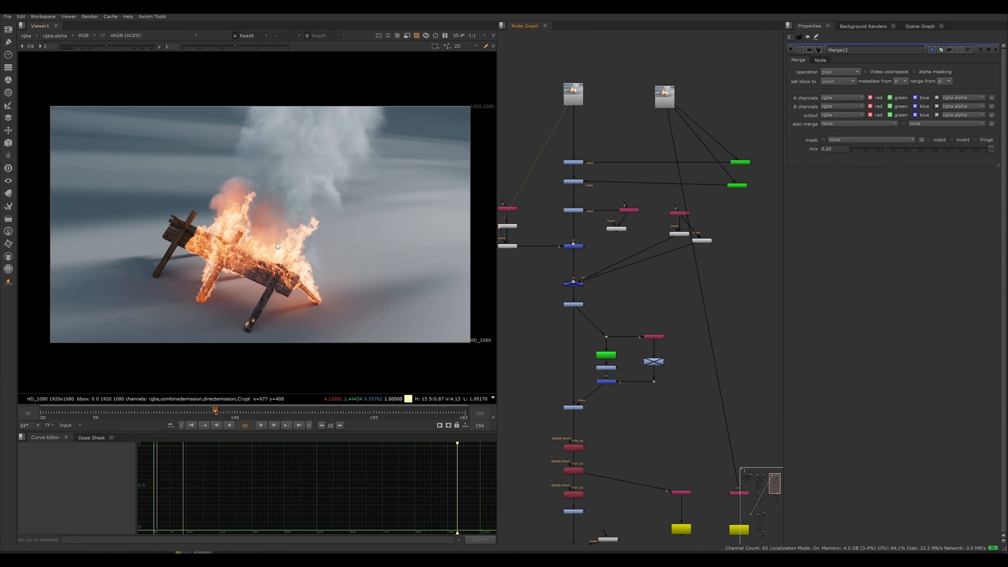
Display the ColorCorrect masked by the Radial node near the end of the upper right chain.
{"action": "middle_click_drag", "start_coordinate": [532, 412], "coordinate": [538, 288]}
{"action": "left_click", "coordinate": [562, 294]}
{"action": "key", "text": "1"}
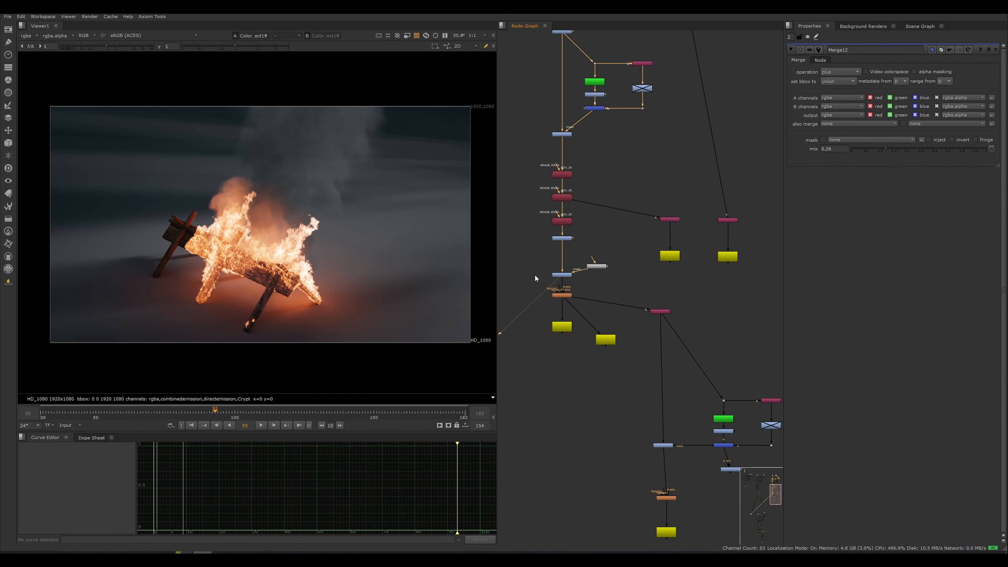
Display the lower chain's MotionBlur node at about frame 83 and examine the burning planks up close.
{"action": "scroll", "coordinate": [527, 276], "scroll_direction": "down", "scroll_amount": 8}
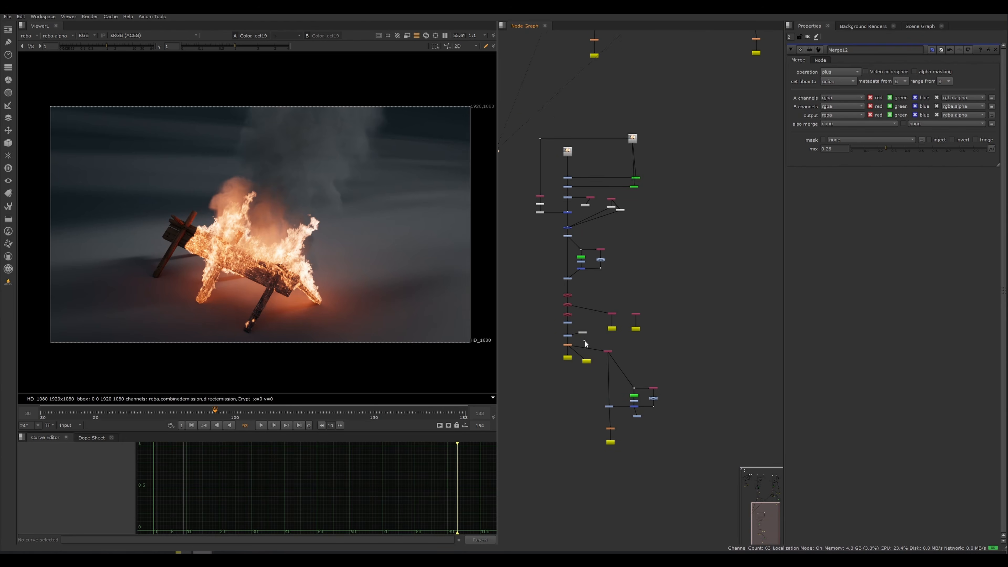
{"action": "scroll", "coordinate": [556, 349], "scroll_direction": "up", "scroll_amount": 5}
{"action": "left_click", "coordinate": [555, 348]}
{"action": "key", "text": "1"}
{"action": "left_click", "coordinate": [556, 350]}
{"action": "left_click", "coordinate": [219, 413]}
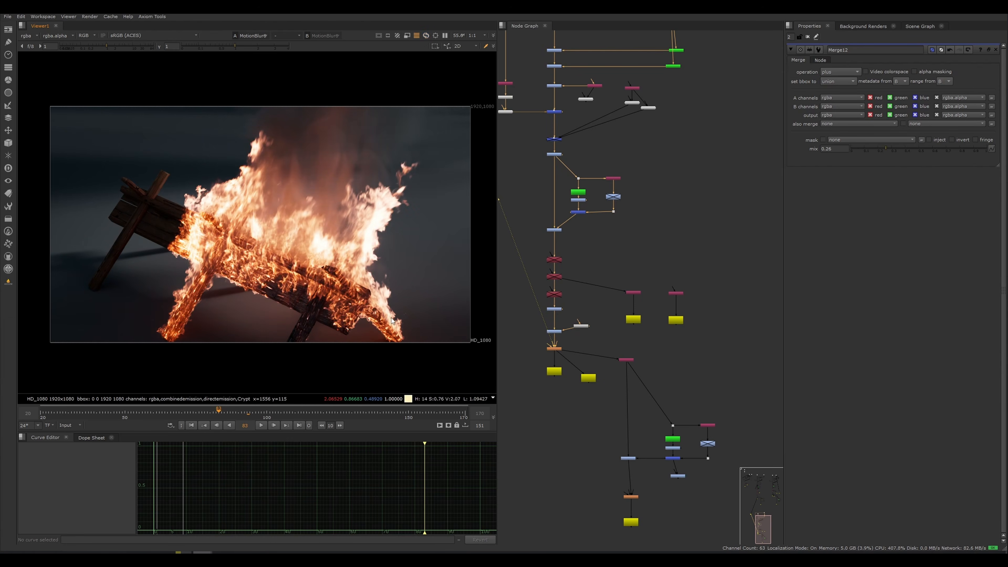
{"action": "scroll", "coordinate": [391, 320], "scroll_direction": "up", "scroll_amount": 6}
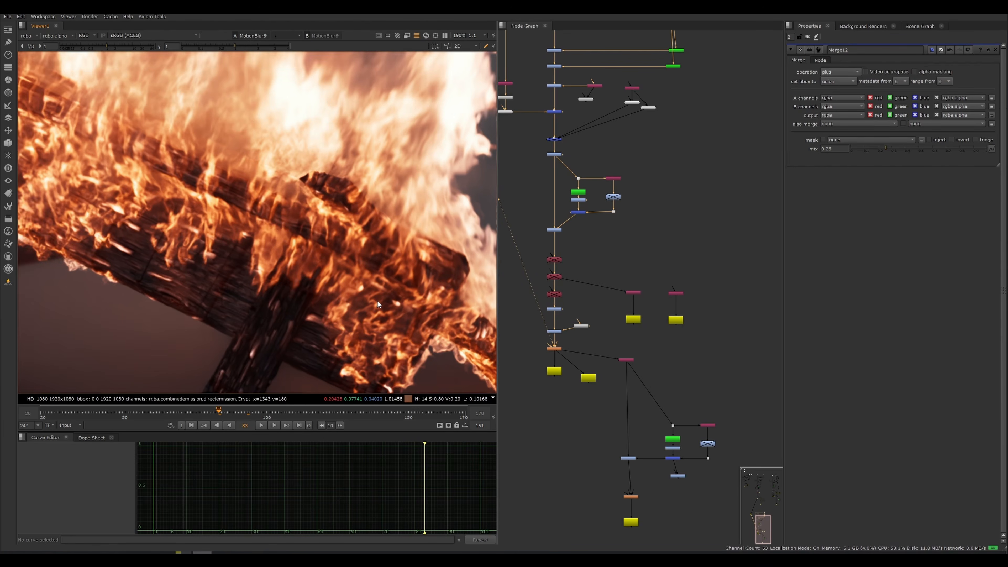
{"action": "scroll", "coordinate": [374, 321], "scroll_direction": "down", "scroll_amount": 1}
{"action": "scroll", "coordinate": [354, 317], "scroll_direction": "down", "scroll_amount": 6}
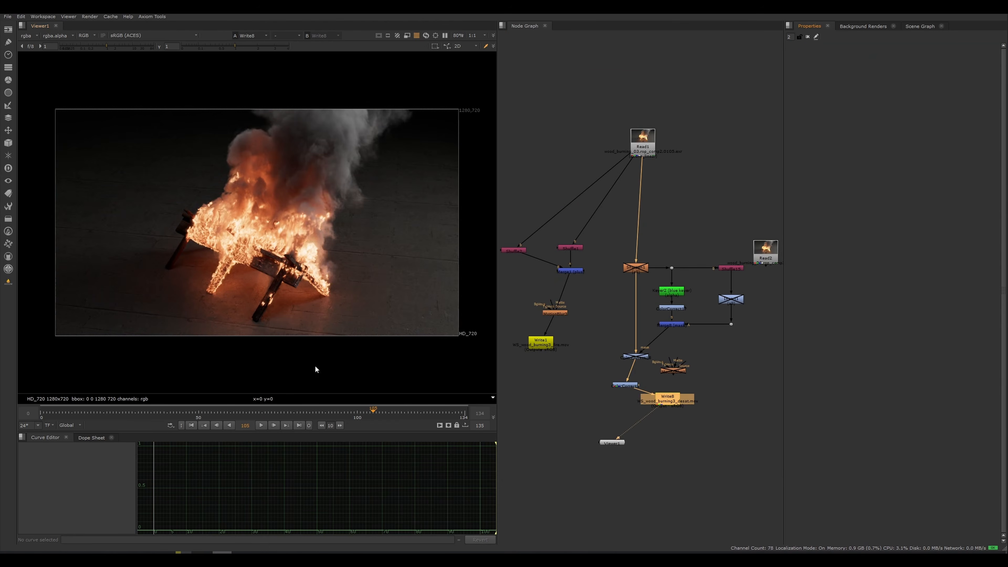
Display the Read1 source render, followed by the ColorCorrect at the end of its main chain.
{"action": "scroll", "coordinate": [271, 229], "scroll_direction": "up", "scroll_amount": 3}
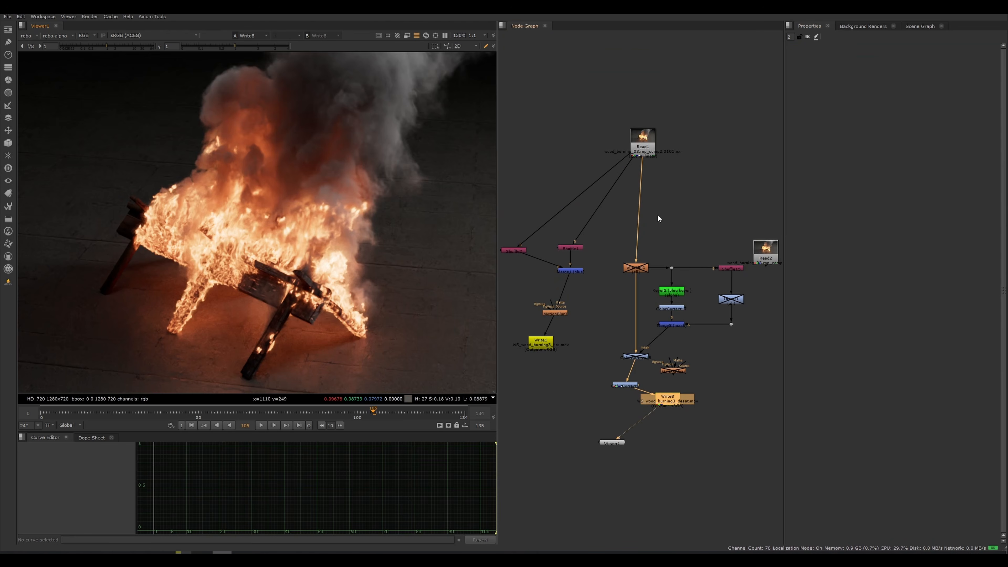
{"action": "left_click", "coordinate": [645, 142], "text": "ctrl+shift"}
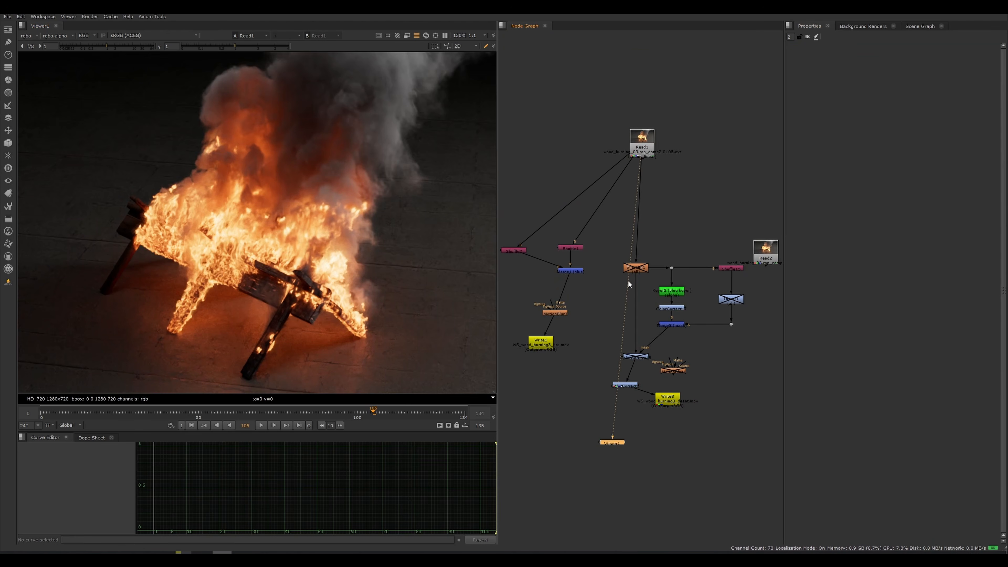
{"action": "left_click", "coordinate": [632, 385], "text": "ctrl+shift"}
Move the Write node lower, align ColorCorrect1 beneath the main chain, and open its properties.
{"action": "left_click_drag", "start_coordinate": [669, 398], "coordinate": [680, 421]}
{"action": "left_click_drag", "start_coordinate": [637, 386], "coordinate": [647, 389]}
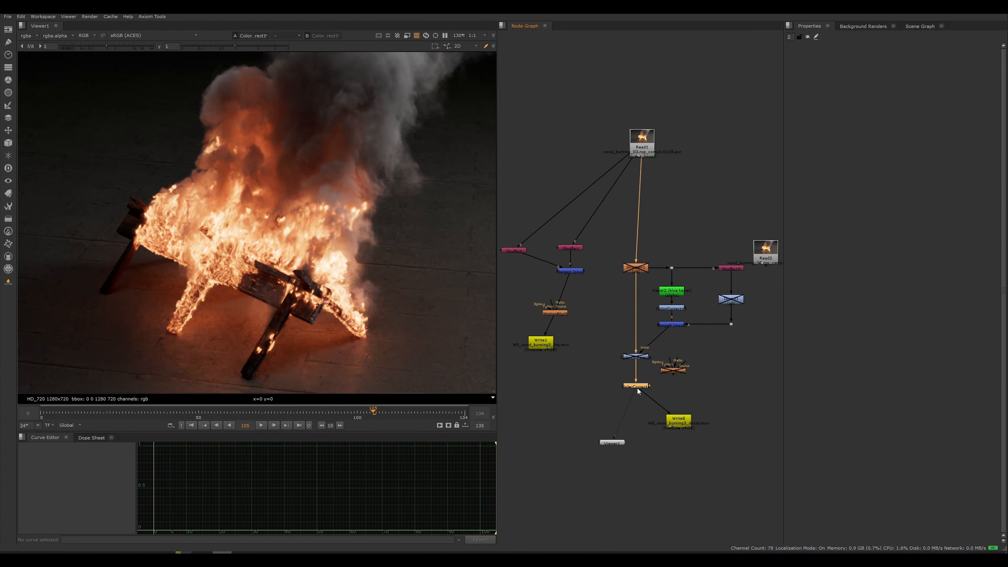
{"action": "double_click", "coordinate": [640, 388]}
{"action": "middle_click_drag", "start_coordinate": [656, 387], "coordinate": [632, 381]}
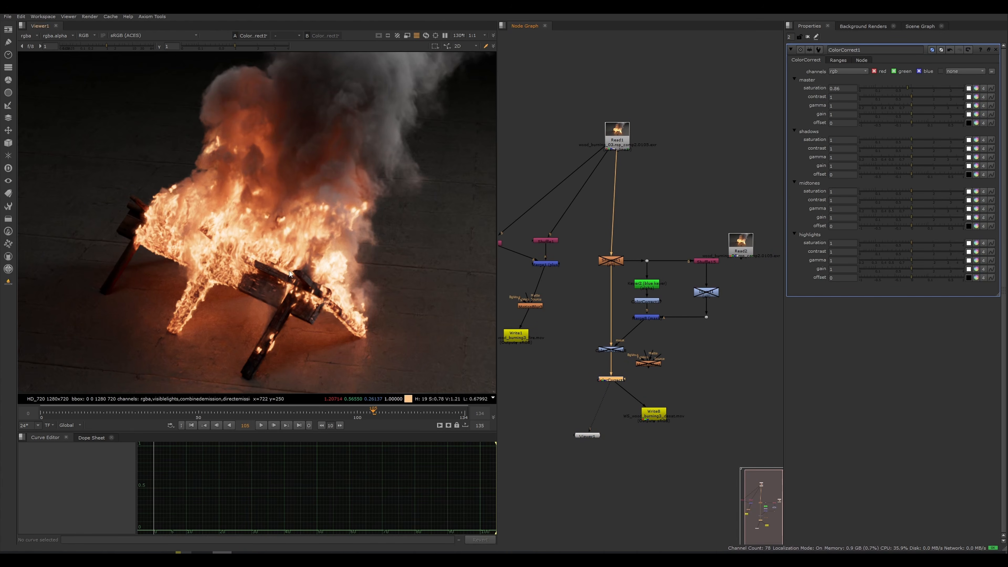
Fit the ColorCorrect1 result in the viewer and play back the burning wood sequence, then stop playback.
{"action": "key", "text": "f"}
{"action": "scroll", "coordinate": [297, 260], "scroll_direction": "up", "scroll_amount": 1}
{"action": "key", "text": "l"}
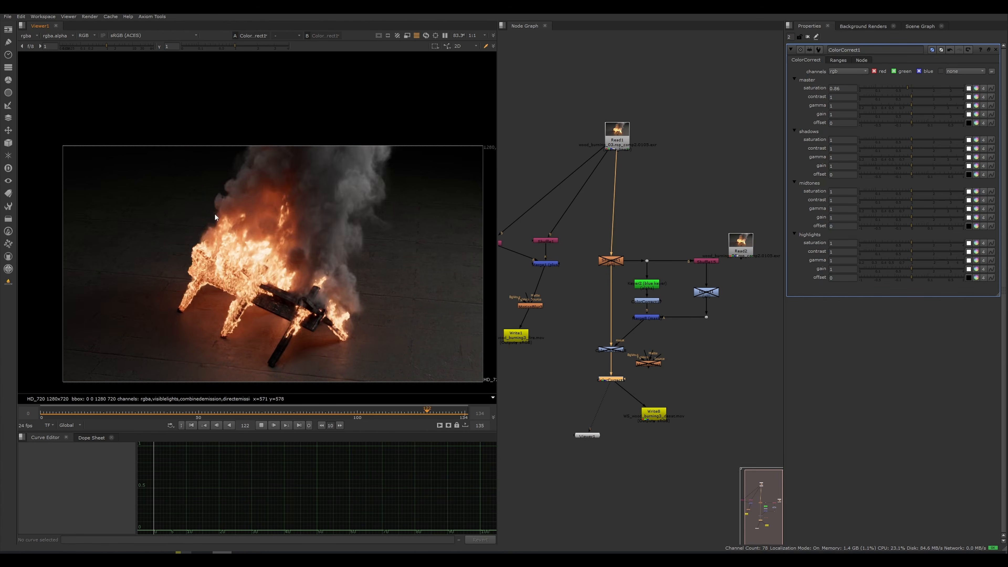
{"action": "middle_click_drag", "start_coordinate": [317, 299], "coordinate": [313, 276]}
{"action": "scroll", "coordinate": [314, 276], "scroll_direction": "up", "scroll_amount": 1}
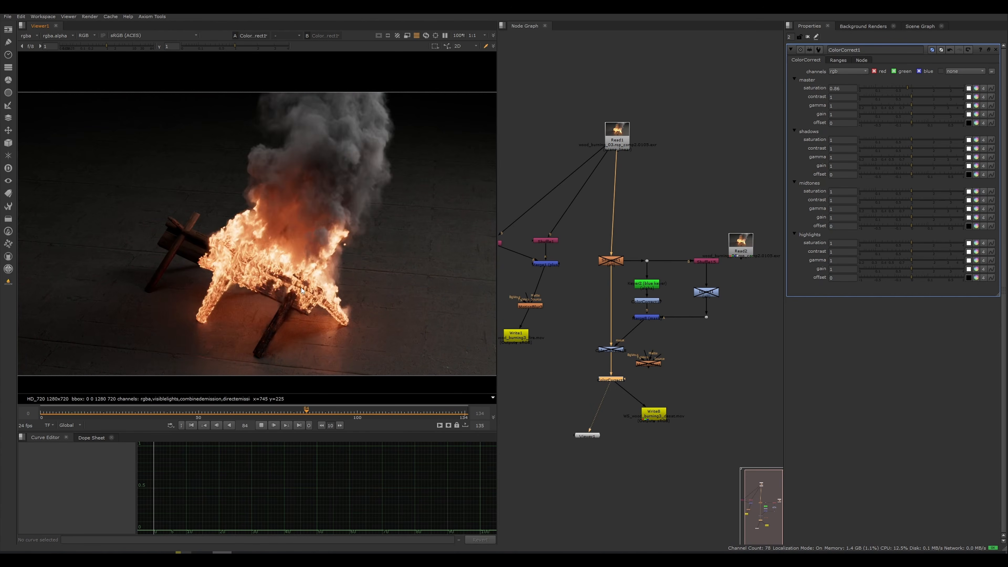
{"action": "key", "text": "k"}
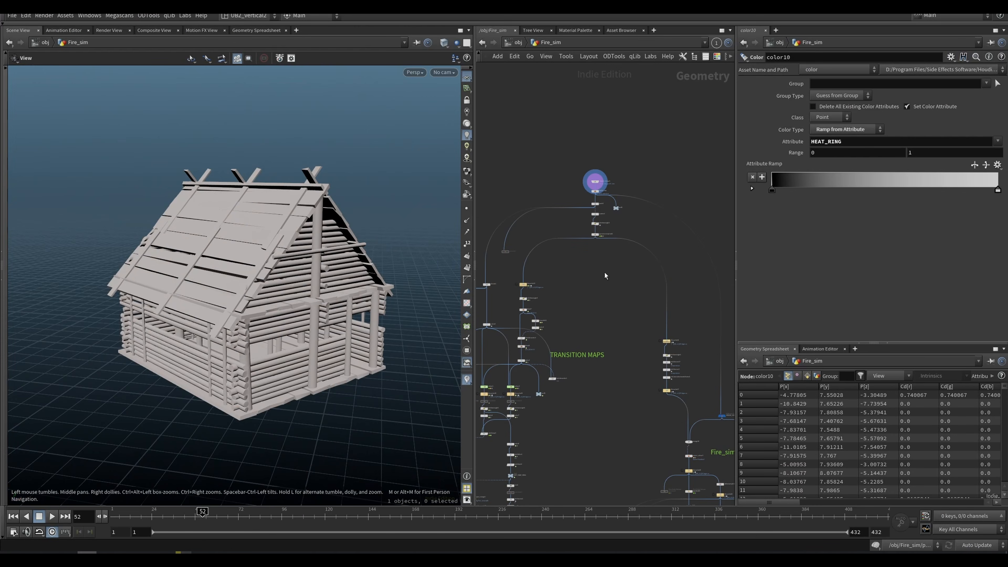
Switch to Houdini, bring the whole Fire_sim network into view, and widen the network editor pane.
{"action": "middle_click_drag", "start_coordinate": [595, 294], "coordinate": [610, 258]}
{"action": "scroll", "coordinate": [610, 259], "scroll_direction": "down", "scroll_amount": 4}
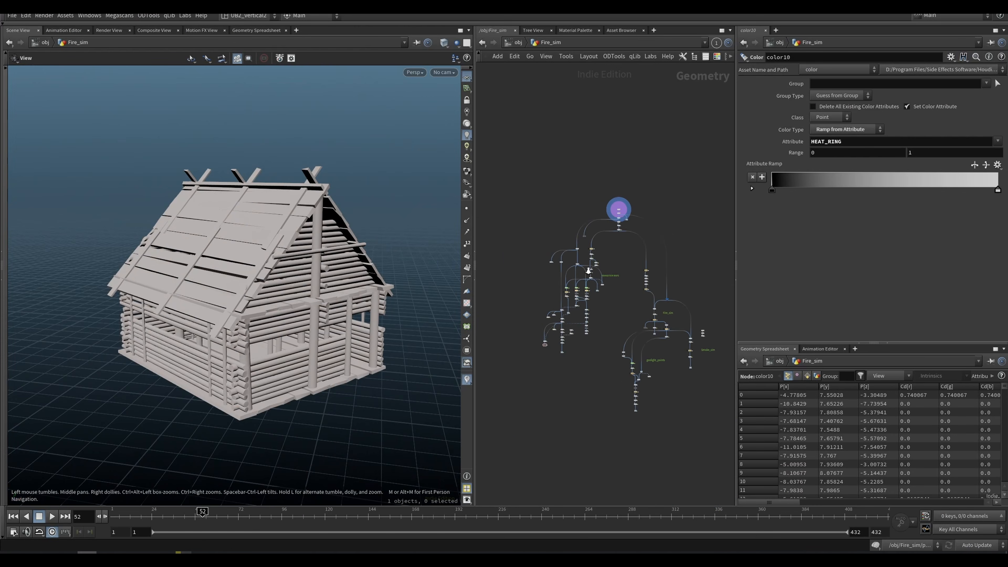
{"action": "left_click_drag", "start_coordinate": [737, 268], "coordinate": [761, 274]}
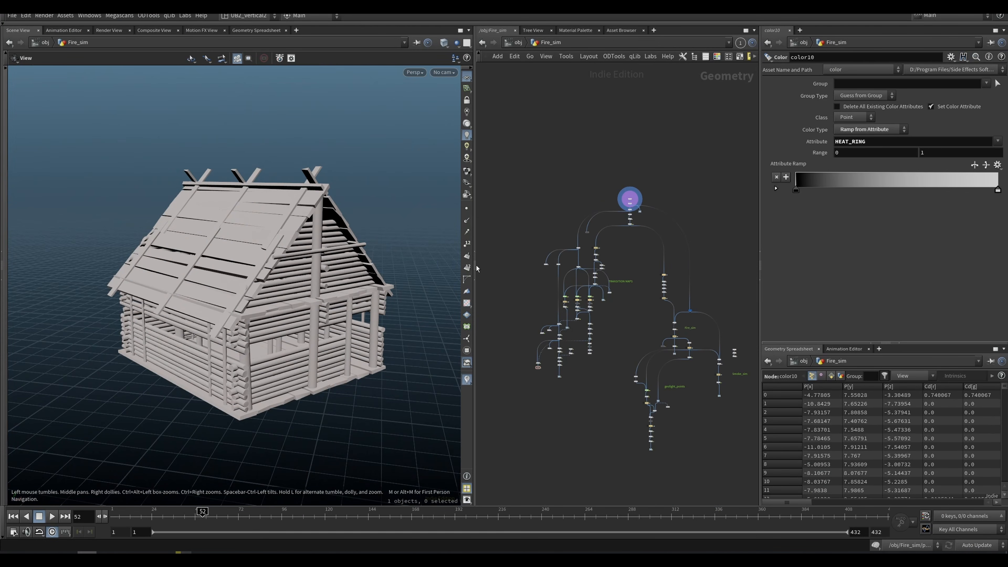
Resize the network editor pane, frame the cabin and the object_merge1 chain, and save the scene.
{"action": "left_click_drag", "start_coordinate": [478, 269], "coordinate": [455, 269]}
{"action": "scroll", "coordinate": [639, 195], "scroll_direction": "up", "scroll_amount": 5}
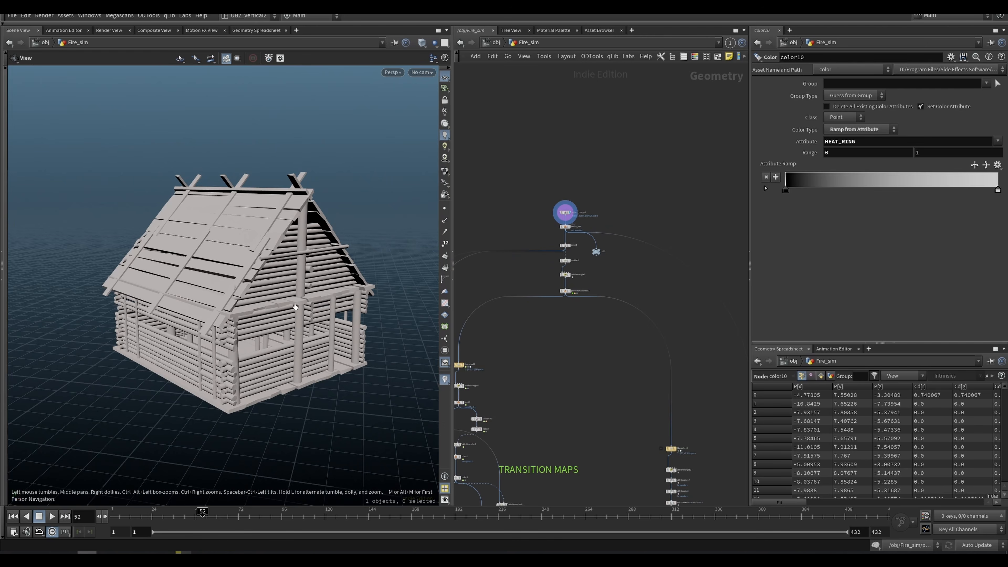
{"action": "scroll", "coordinate": [275, 340], "scroll_direction": "up", "scroll_amount": 3}
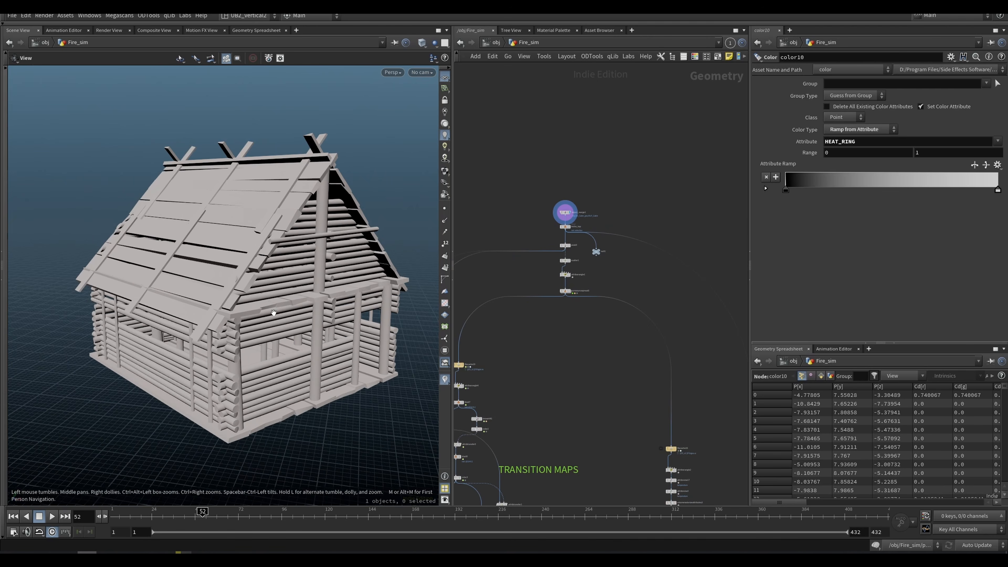
{"action": "scroll", "coordinate": [590, 192], "scroll_direction": "up", "scroll_amount": 4}
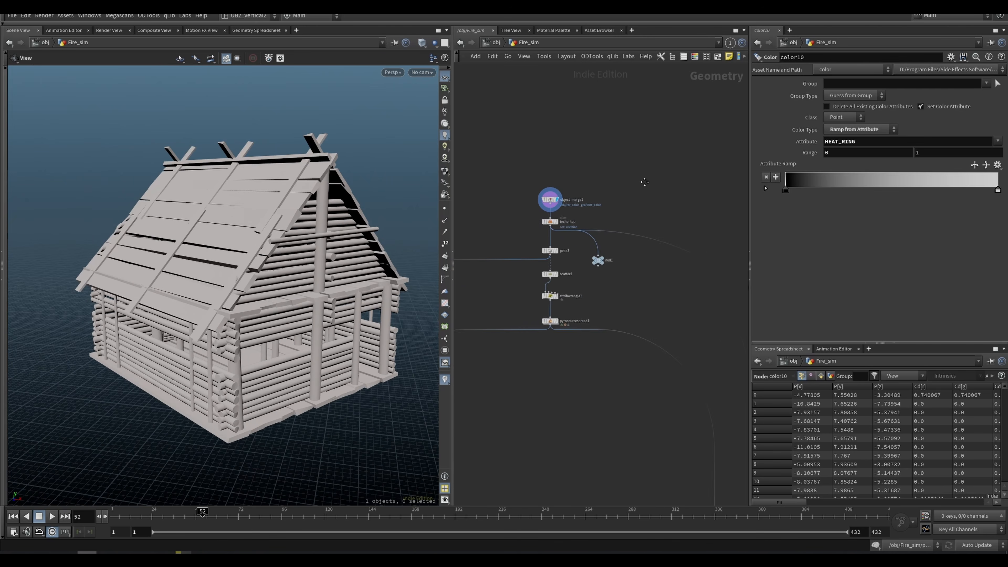
{"action": "middle_click_drag", "start_coordinate": [590, 191], "coordinate": [631, 198]}
{"action": "left_click_drag", "start_coordinate": [563, 214], "coordinate": [562, 208]}
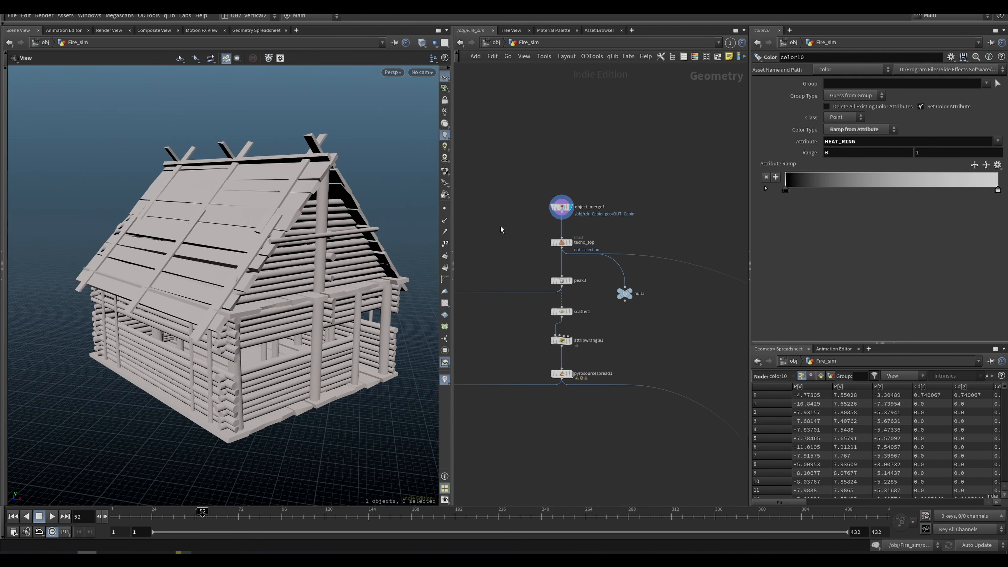
{"action": "key", "text": "ctrl+s"}
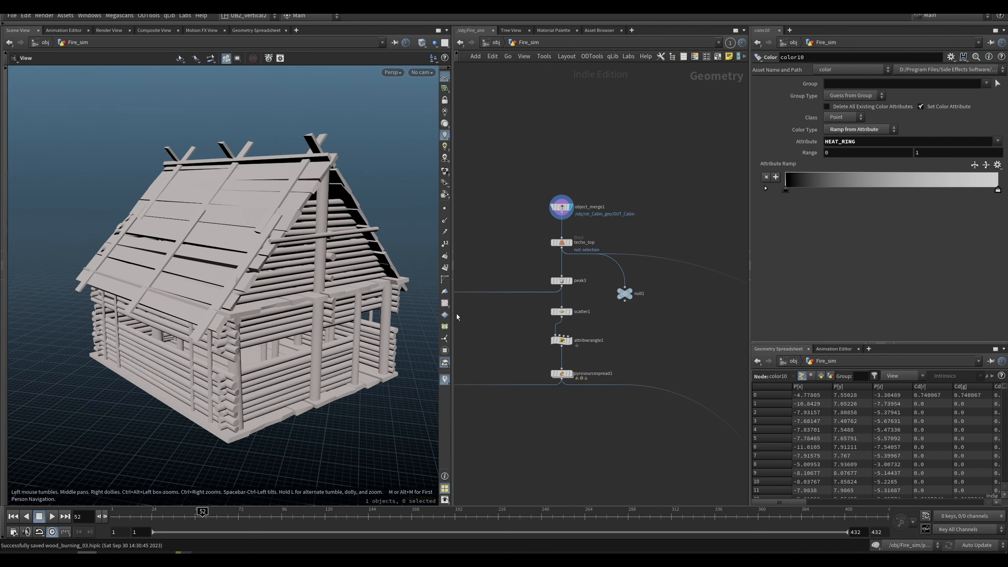
Display the techo_top blast, the peak3 result and the scatter1 points in turn, viewing the isolated roof beams.
{"action": "scroll", "coordinate": [550, 273], "scroll_direction": "up", "scroll_amount": 3}
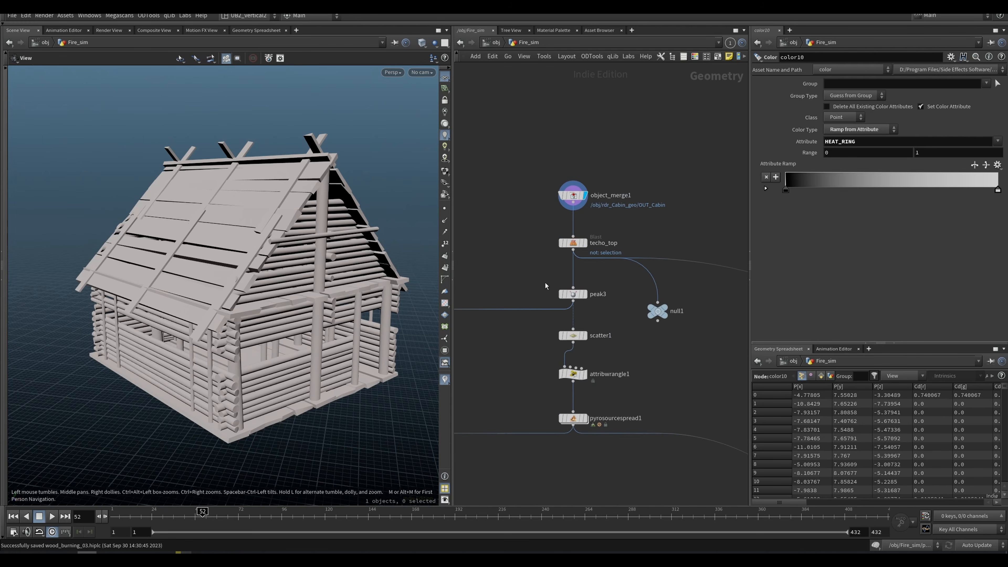
{"action": "left_click_drag", "start_coordinate": [548, 238], "coordinate": [580, 252]}
{"action": "key", "text": "r"}
{"action": "left_click_drag", "start_coordinate": [267, 248], "coordinate": [284, 273]}
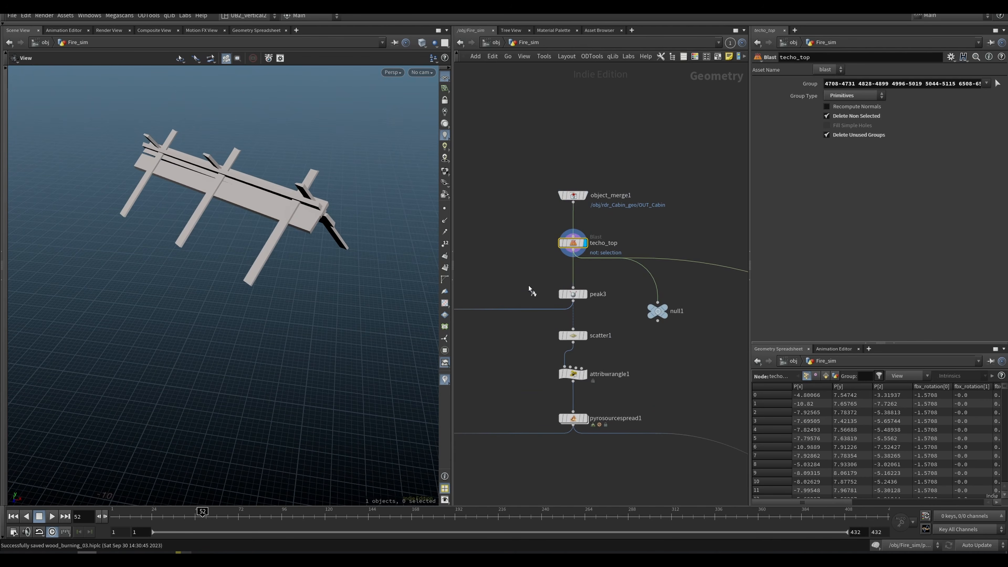
{"action": "left_click_drag", "start_coordinate": [532, 294], "coordinate": [562, 312]}
{"action": "key", "text": "r"}
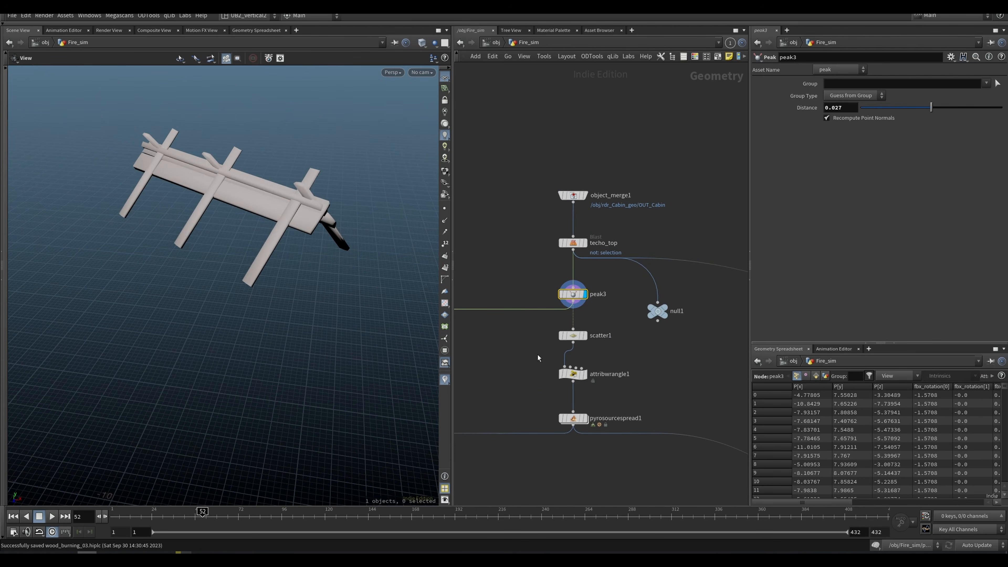
{"action": "key", "text": "r"}
{"action": "left_click_drag", "start_coordinate": [518, 333], "coordinate": [582, 356]}
{"action": "middle_click_drag", "start_coordinate": [540, 372], "coordinate": [545, 335]}
Display pyrosourcespread1, interrupt its cooking, and dismiss the console window.
{"action": "left_click_drag", "start_coordinate": [538, 362], "coordinate": [614, 406]}
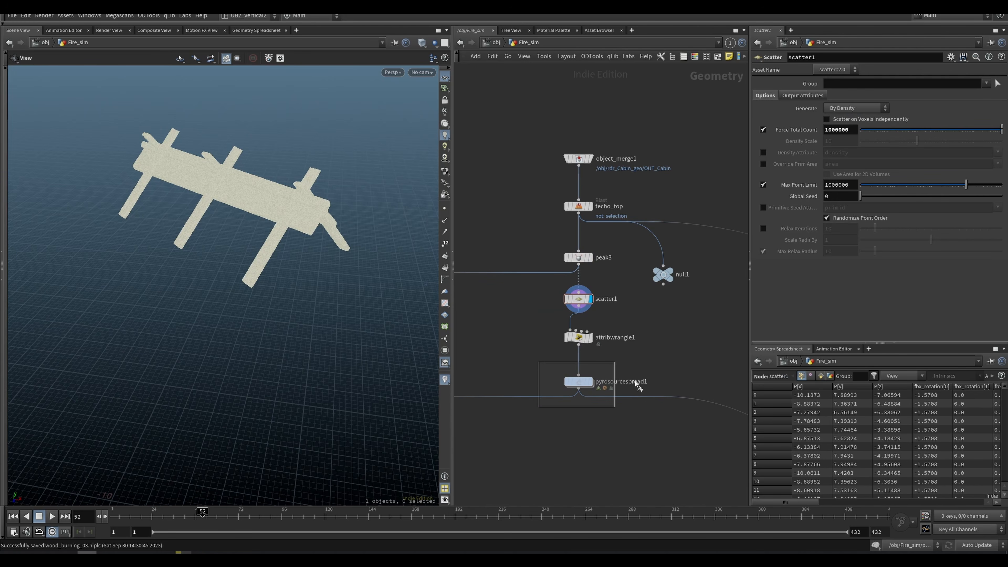
{"action": "key", "text": "r"}
{"action": "key", "text": "Escape"}
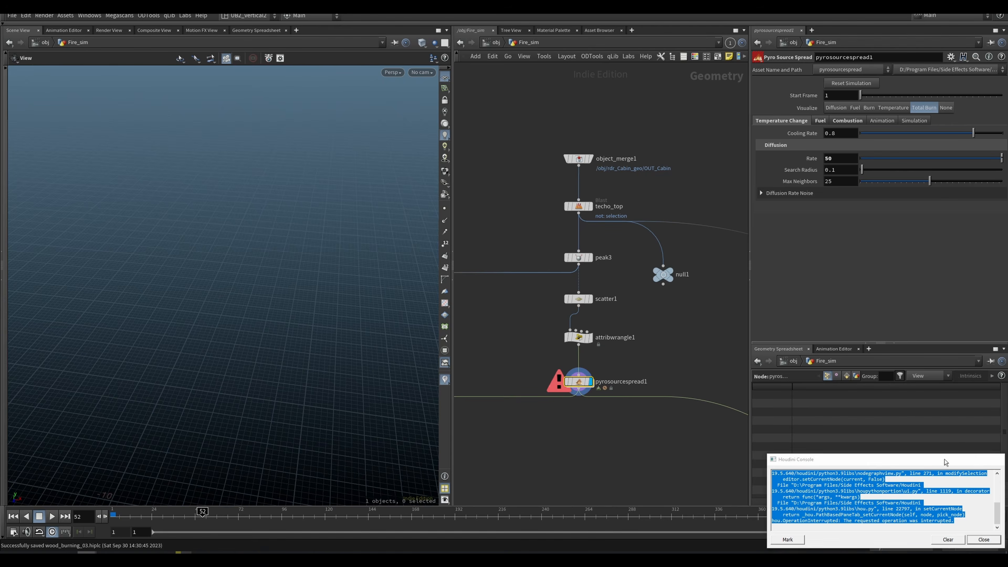
{"action": "left_click", "coordinate": [995, 459]}
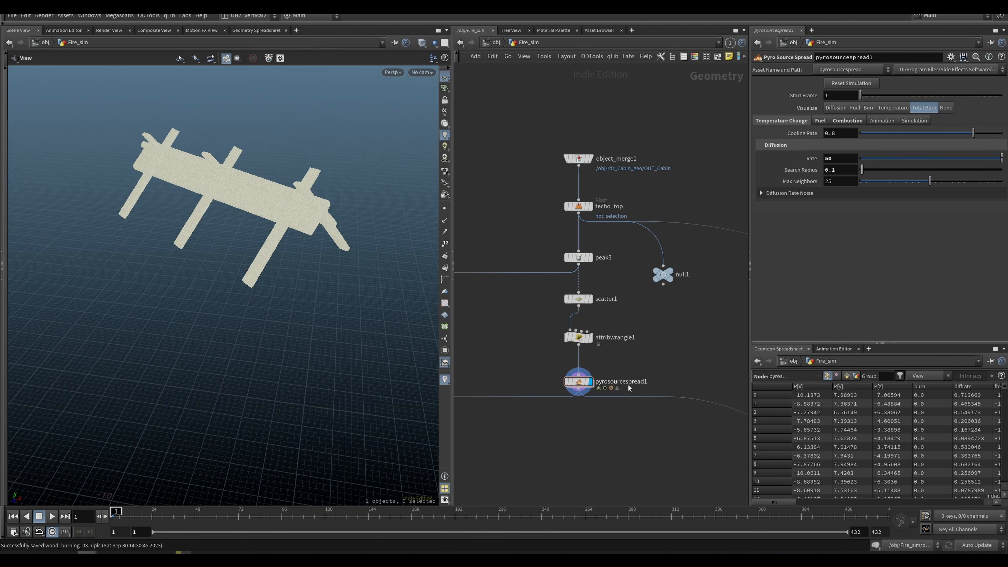
Display null5 in the transition maps section and scrub the timeline to frame 37.
{"action": "scroll", "coordinate": [610, 426], "scroll_direction": "down", "scroll_amount": 5}
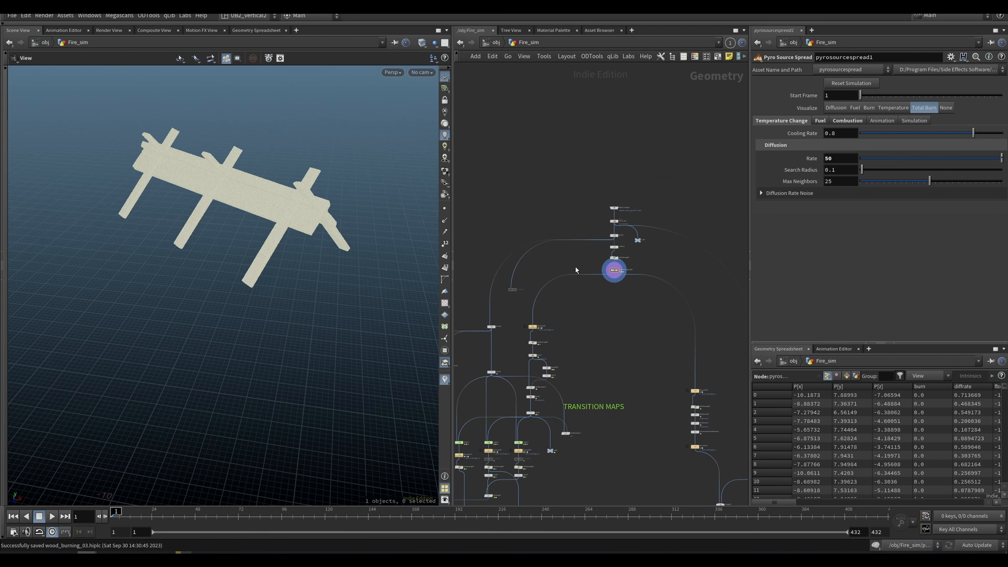
{"action": "scroll", "coordinate": [626, 378], "scroll_direction": "up", "scroll_amount": 5}
{"action": "left_click", "coordinate": [580, 327]}
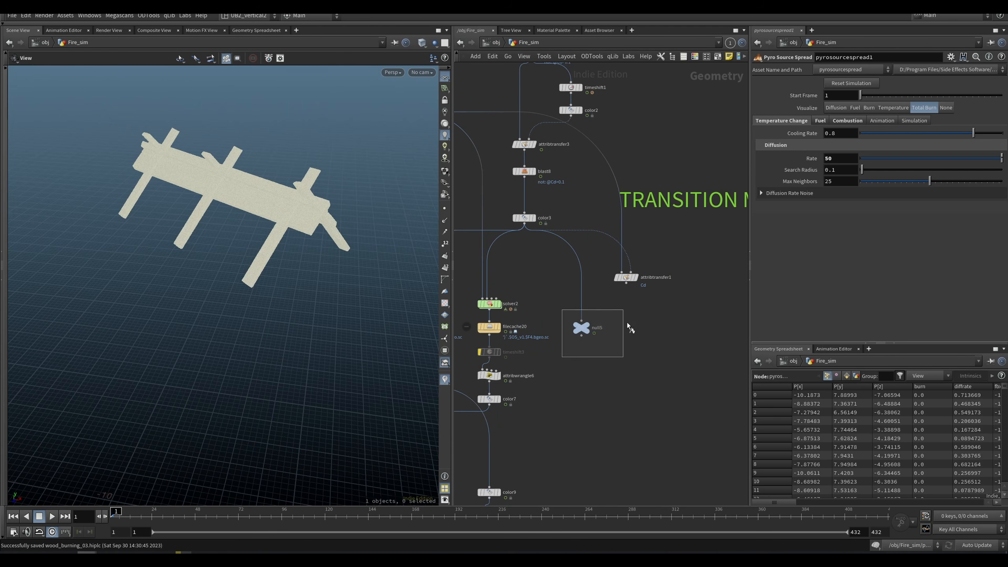
{"action": "key", "text": "r"}
{"action": "middle_click_drag", "start_coordinate": [564, 409], "coordinate": [585, 402]}
{"action": "left_click_drag", "start_coordinate": [151, 517], "coordinate": [175, 517]}
Display the color7 ember map and scrub the timeline to frame 59.
{"action": "middle_click_drag", "start_coordinate": [534, 431], "coordinate": [611, 366]}
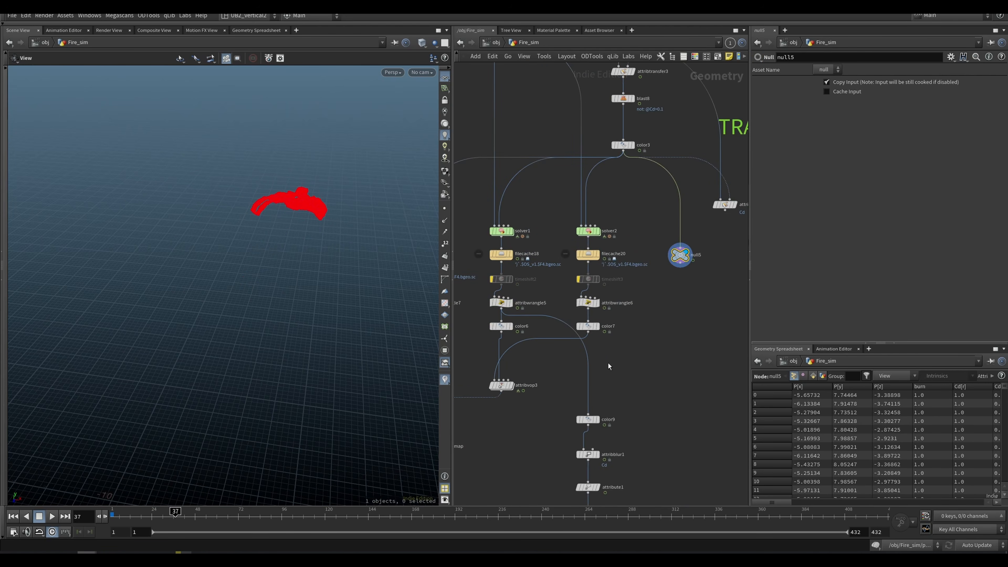
{"action": "left_click", "coordinate": [588, 326]}
{"action": "key", "text": "r"}
{"action": "mouse_move", "coordinate": [223, 517]}
{"action": "left_mouse_down"}
{"action": "mouse_move", "coordinate": [253, 514]}
{"action": "mouse_move", "coordinate": [215, 513]}
{"action": "left_mouse_up"}
Display the color6 ember map at frame 50, followed by attribwrangle7 in the neighbouring branch.
{"action": "middle_click_drag", "start_coordinate": [521, 369], "coordinate": [600, 368]}
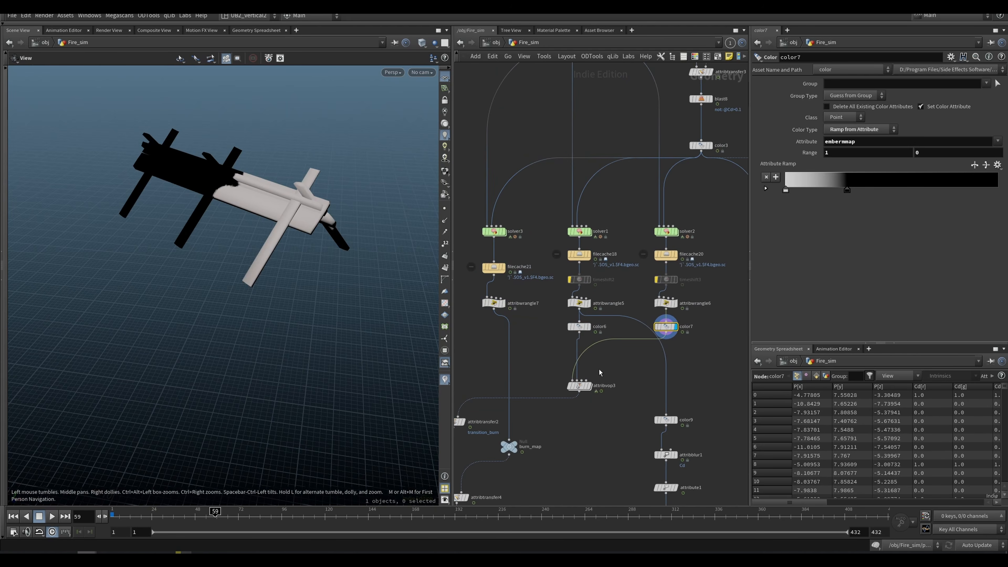
{"action": "left_click", "coordinate": [577, 326]}
{"action": "key", "text": "r"}
{"action": "mouse_move", "coordinate": [215, 514]}
{"action": "left_mouse_down"}
{"action": "mouse_move", "coordinate": [161, 514]}
{"action": "mouse_move", "coordinate": [199, 515]}
{"action": "left_mouse_up"}
{"action": "left_click", "coordinate": [504, 302]}
Display the normal1 node above OUT_WOOD at the end of the transition maps chain.
{"action": "middle_click_drag", "start_coordinate": [597, 454], "coordinate": [633, 347]}
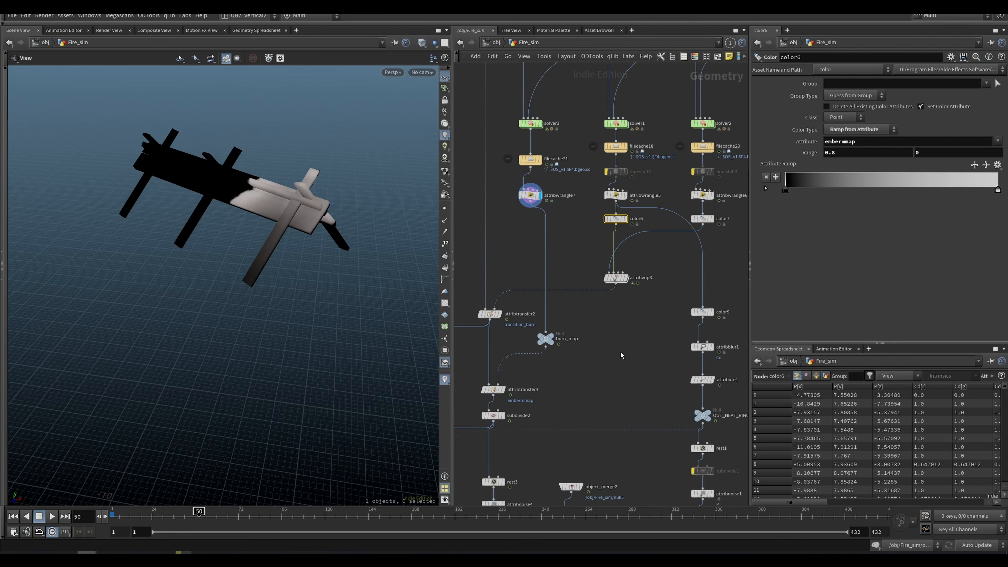
{"action": "middle_click_drag", "start_coordinate": [564, 495], "coordinate": [581, 374]}
{"action": "middle_click_drag", "start_coordinate": [549, 478], "coordinate": [556, 398]}
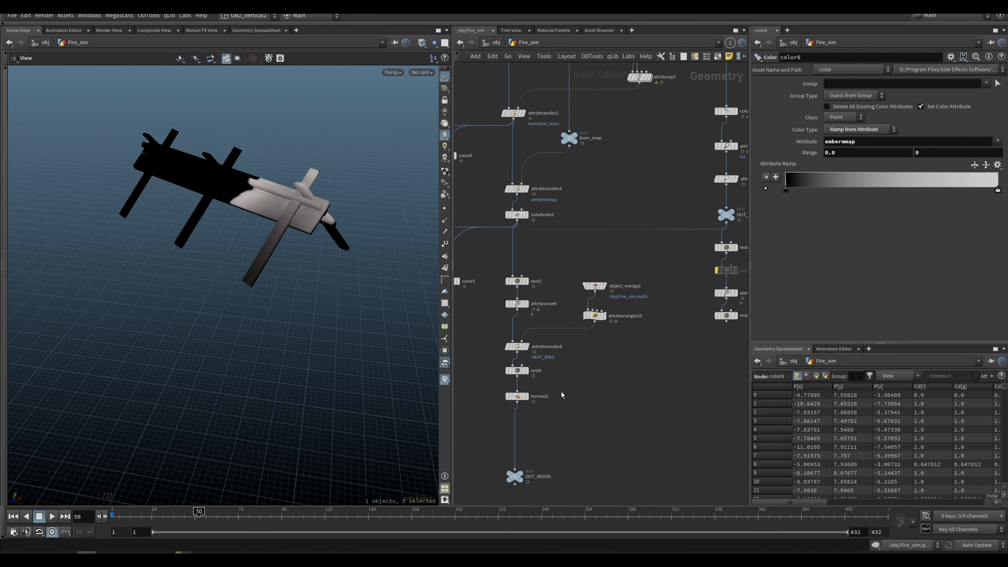
{"action": "key", "text": "r"}
{"action": "left_click", "coordinate": [551, 397]}
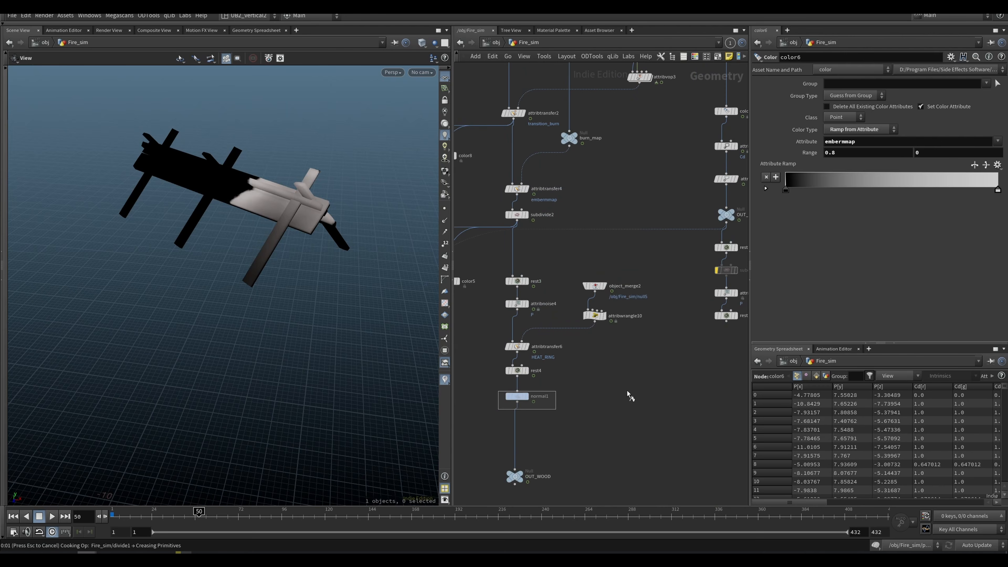
Display color10 to view the HEAT_RING attribute and scrub to frame 37.
{"action": "scroll", "coordinate": [599, 395], "scroll_direction": "down", "scroll_amount": 3}
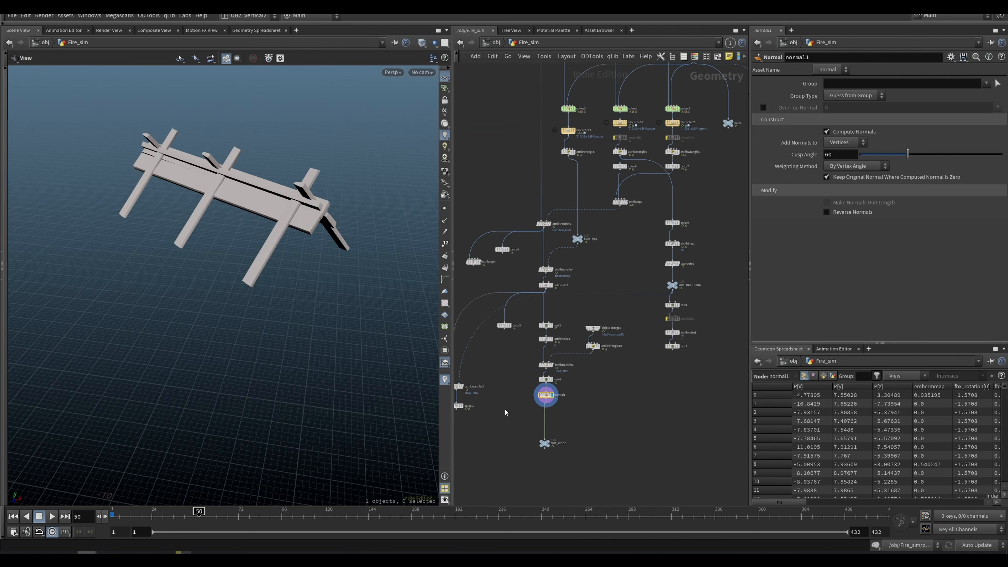
{"action": "middle_click_drag", "start_coordinate": [488, 405], "coordinate": [523, 397]}
{"action": "scroll", "coordinate": [523, 396], "scroll_direction": "up", "scroll_amount": 3}
{"action": "key", "text": "r"}
{"action": "left_click", "coordinate": [471, 414]}
{"action": "mouse_move", "coordinate": [192, 519]}
{"action": "left_mouse_down"}
{"action": "mouse_move", "coordinate": [135, 518]}
{"action": "mouse_move", "coordinate": [175, 519]}
{"action": "left_mouse_up"}
Display the upper file cache of the source chain that feeds merge14.
{"action": "middle_click_drag", "start_coordinate": [663, 392], "coordinate": [530, 409]}
{"action": "scroll", "coordinate": [621, 385], "scroll_direction": "down", "scroll_amount": 5}
{"action": "middle_click_drag", "start_coordinate": [726, 252], "coordinate": [590, 332]}
{"action": "middle_click_drag", "start_coordinate": [584, 273], "coordinate": [617, 274]}
{"action": "middle_click_drag", "start_coordinate": [697, 295], "coordinate": [589, 287]}
{"action": "scroll", "coordinate": [589, 287], "scroll_direction": "up", "scroll_amount": 5}
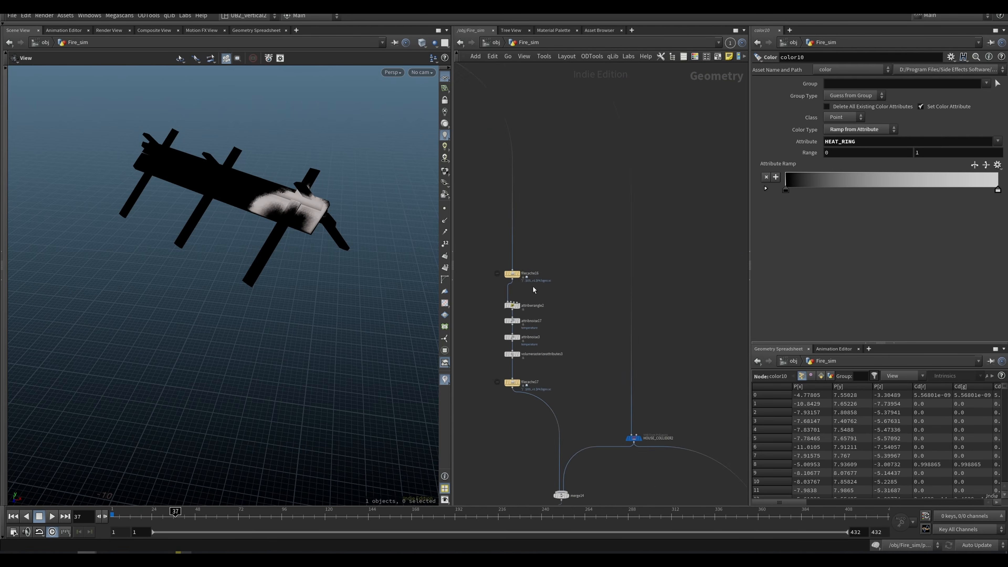
{"action": "scroll", "coordinate": [496, 288], "scroll_direction": "up", "scroll_amount": 2}
{"action": "left_click_drag", "start_coordinate": [481, 279], "coordinate": [562, 267]}
{"action": "key", "text": "r"}
Display the rasterized volumes in filecache17 and scrub the timeline to frame 76.
{"action": "middle_click_drag", "start_coordinate": [564, 354], "coordinate": [592, 304]}
{"action": "left_click_drag", "start_coordinate": [519, 367], "coordinate": [602, 343]}
{"action": "key", "text": "r"}
{"action": "left_click_drag", "start_coordinate": [178, 519], "coordinate": [245, 532]}
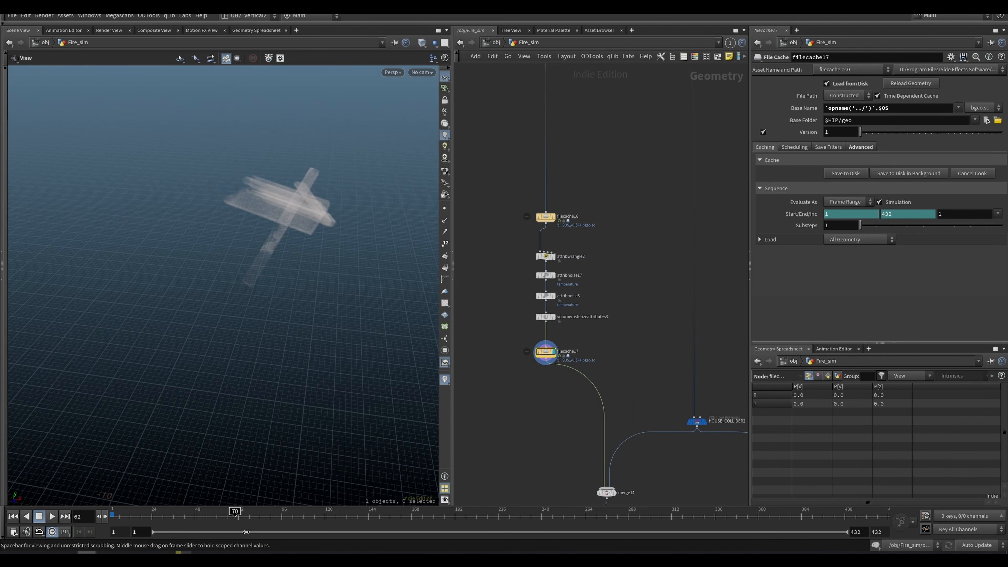
Display the HOUSE_COLLIDER2 VDB collision geometry.
{"action": "middle_click_drag", "start_coordinate": [552, 394], "coordinate": [529, 277]}
{"action": "middle_click_drag", "start_coordinate": [671, 295], "coordinate": [599, 285]}
{"action": "left_click_drag", "start_coordinate": [573, 282], "coordinate": [627, 316]}
{"action": "key", "text": "r"}
Display the cached fire simulation in filecache26 beneath axiom_solver3 and view it from another angle.
{"action": "middle_click_drag", "start_coordinate": [549, 357], "coordinate": [601, 323]}
{"action": "middle_click_drag", "start_coordinate": [532, 377], "coordinate": [527, 326]}
{"action": "scroll", "coordinate": [532, 360], "scroll_direction": "up", "scroll_amount": 5}
{"action": "left_click_drag", "start_coordinate": [605, 378], "coordinate": [540, 346]}
{"action": "key", "text": "r"}
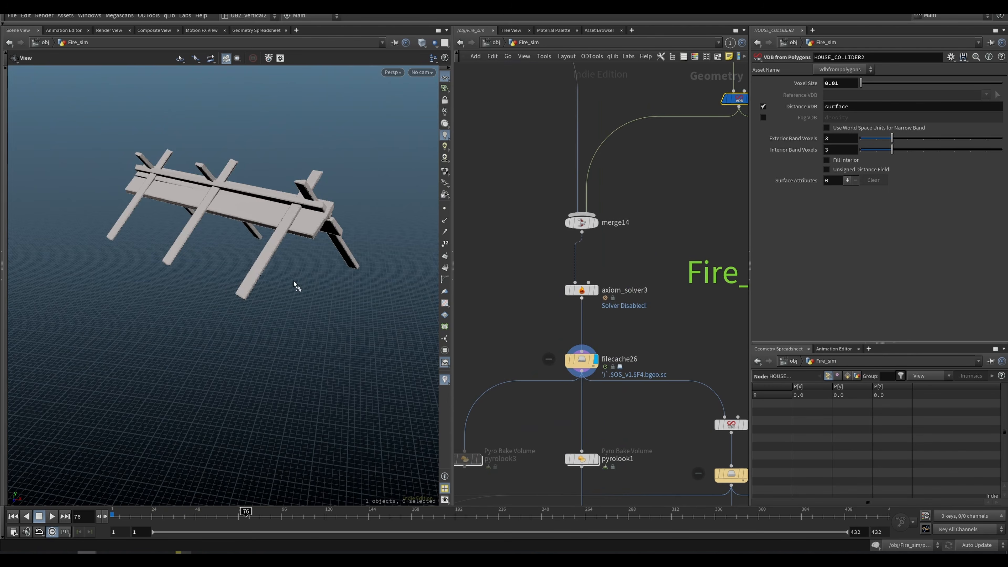
{"action": "left_click_drag", "start_coordinate": [301, 279], "coordinate": [216, 314]}
{"action": "middle_click_drag", "start_coordinate": [216, 314], "coordinate": [157, 357]}
Display the pyrolook1 bake volume and inspect the shaded flames up close from several angles.
{"action": "middle_click_drag", "start_coordinate": [606, 413], "coordinate": [646, 312]}
{"action": "left_click", "coordinate": [601, 345]}
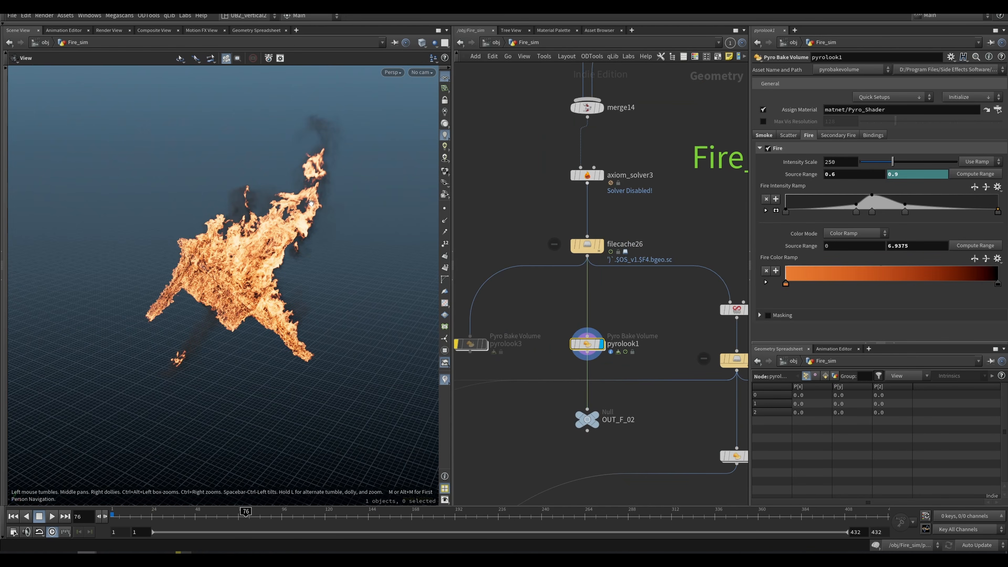
{"action": "left_click_drag", "start_coordinate": [303, 245], "coordinate": [344, 265]}
{"action": "scroll", "coordinate": [337, 216], "scroll_direction": "up", "scroll_amount": 3}
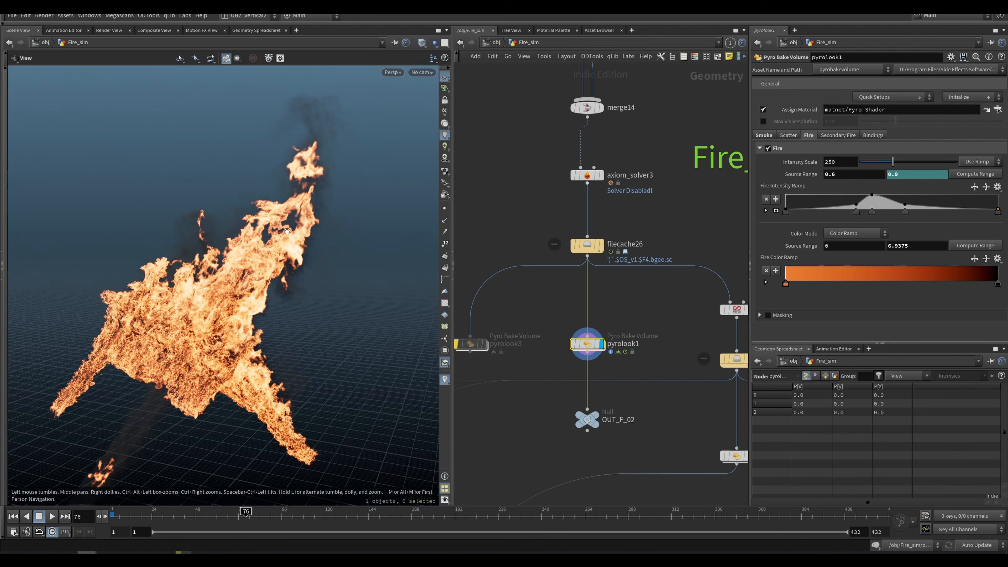
{"action": "left_click_drag", "start_coordinate": [252, 316], "coordinate": [273, 274]}
Display the resampled fire volume in filecache24 below vdbresample1.
{"action": "scroll", "coordinate": [634, 311], "scroll_direction": "down", "scroll_amount": 5}
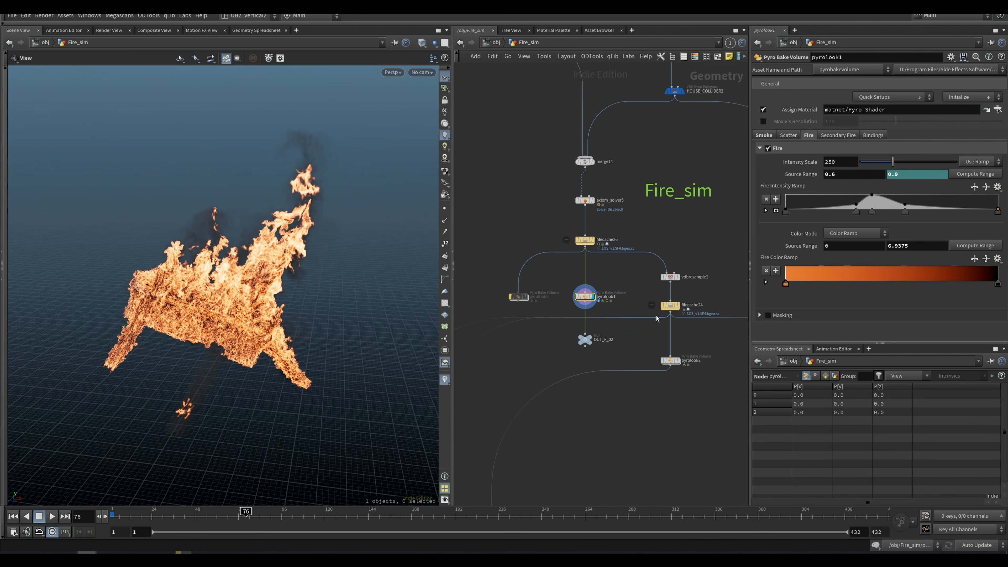
{"action": "scroll", "coordinate": [634, 311], "scroll_direction": "up", "scroll_amount": 4}
{"action": "left_click_drag", "start_coordinate": [652, 289], "coordinate": [588, 323]}
{"action": "key", "text": "r"}
Display the file cache in the Smoke_sim branch and view the smoke column from another angle.
{"action": "middle_click_drag", "start_coordinate": [693, 370], "coordinate": [571, 305]}
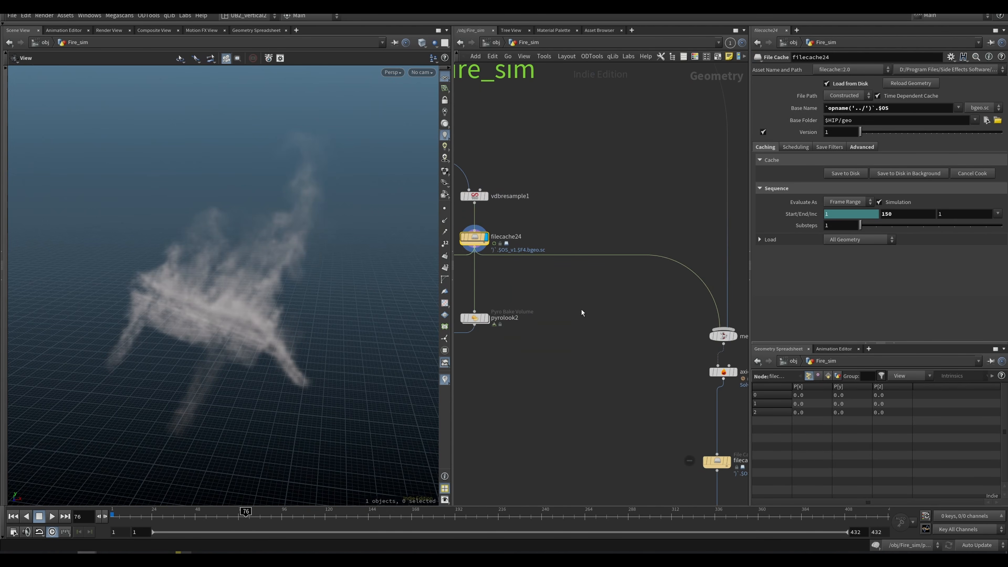
{"action": "scroll", "coordinate": [585, 314], "scroll_direction": "down", "scroll_amount": 5}
{"action": "middle_click_drag", "start_coordinate": [625, 349], "coordinate": [547, 306]}
{"action": "scroll", "coordinate": [546, 317], "scroll_direction": "up", "scroll_amount": 4}
{"action": "left_click_drag", "start_coordinate": [534, 307], "coordinate": [603, 337]}
{"action": "key", "text": "r"}
{"action": "left_click_drag", "start_coordinate": [246, 328], "coordinate": [302, 320]}
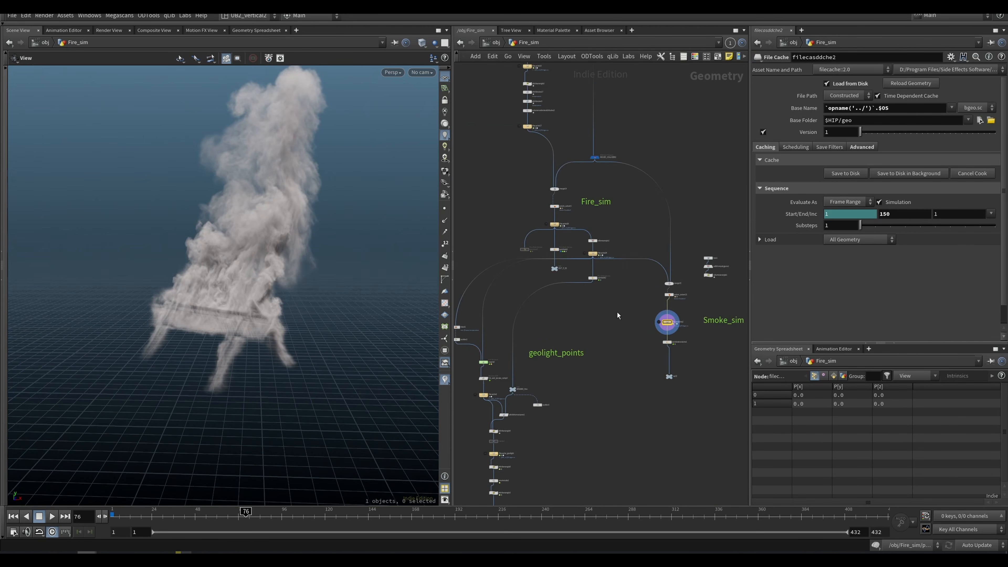
Look over the geolight_points branch, display its scatter2 points, and scrub to frame 74.
{"action": "middle_click_drag", "start_coordinate": [617, 312], "coordinate": [668, 278]}
{"action": "left_click_drag", "start_coordinate": [648, 260], "coordinate": [492, 478]}
{"action": "middle_click_drag", "start_coordinate": [658, 369], "coordinate": [663, 299]}
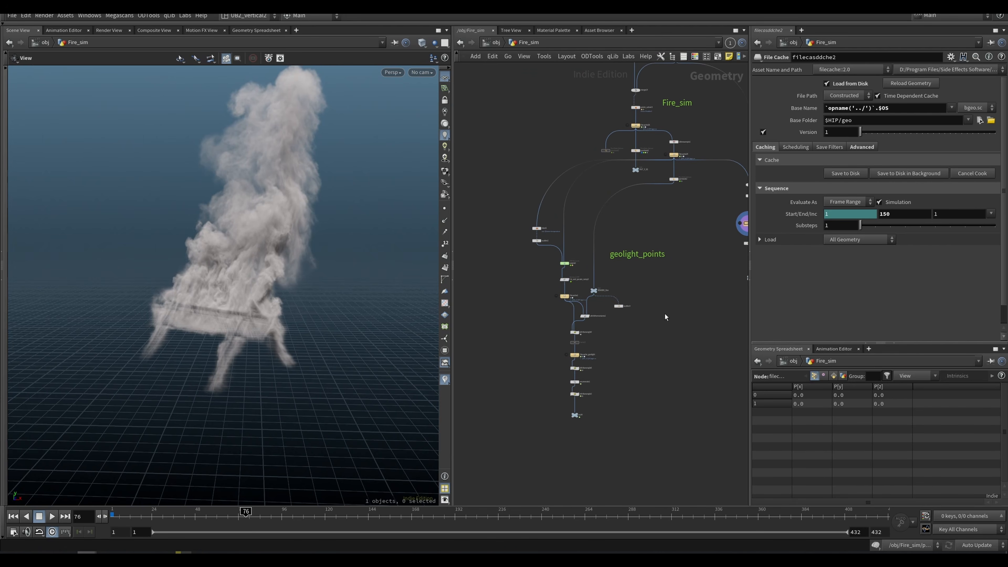
{"action": "scroll", "coordinate": [613, 291], "scroll_direction": "up", "scroll_amount": 4}
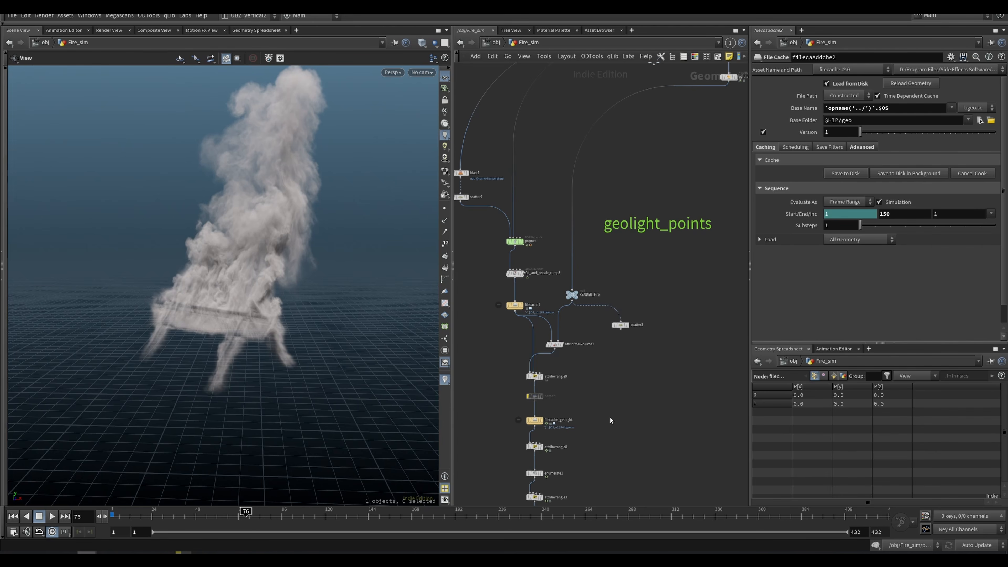
{"action": "middle_click_drag", "start_coordinate": [587, 420], "coordinate": [621, 386]}
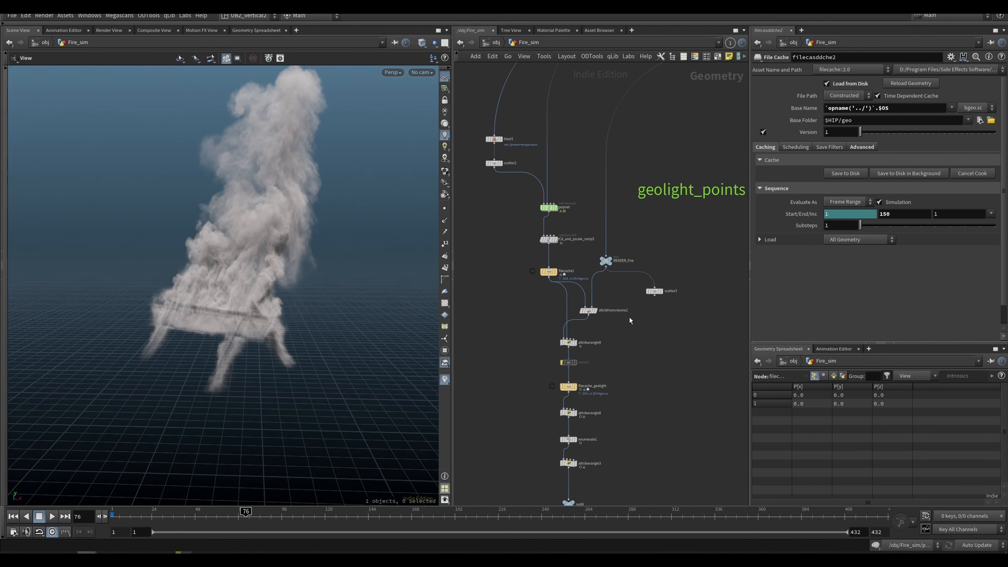
{"action": "middle_click_drag", "start_coordinate": [626, 320], "coordinate": [641, 344]}
{"action": "left_click_drag", "start_coordinate": [599, 345], "coordinate": [603, 340]}
{"action": "middle_click_drag", "start_coordinate": [566, 260], "coordinate": [597, 296]}
{"action": "scroll", "coordinate": [510, 305], "scroll_direction": "up", "scroll_amount": 4}
{"action": "left_click", "coordinate": [544, 263]}
{"action": "mouse_move", "coordinate": [221, 513]}
{"action": "left_mouse_down"}
{"action": "mouse_move", "coordinate": [161, 514]}
{"action": "mouse_move", "coordinate": [274, 521]}
{"action": "mouse_move", "coordinate": [242, 516]}
{"action": "left_mouse_up"}
Display the popnet particle simulation in the geolight_points branch.
{"action": "middle_click_drag", "start_coordinate": [566, 337], "coordinate": [523, 314]}
{"action": "left_click_drag", "start_coordinate": [527, 294], "coordinate": [578, 328]}
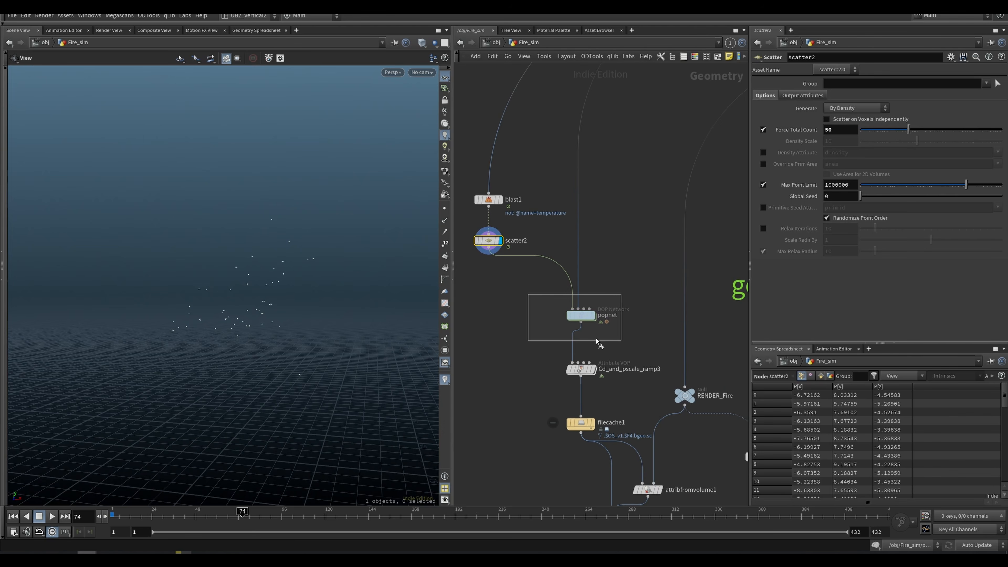
{"action": "middle_click_drag", "start_coordinate": [558, 375], "coordinate": [503, 325]}
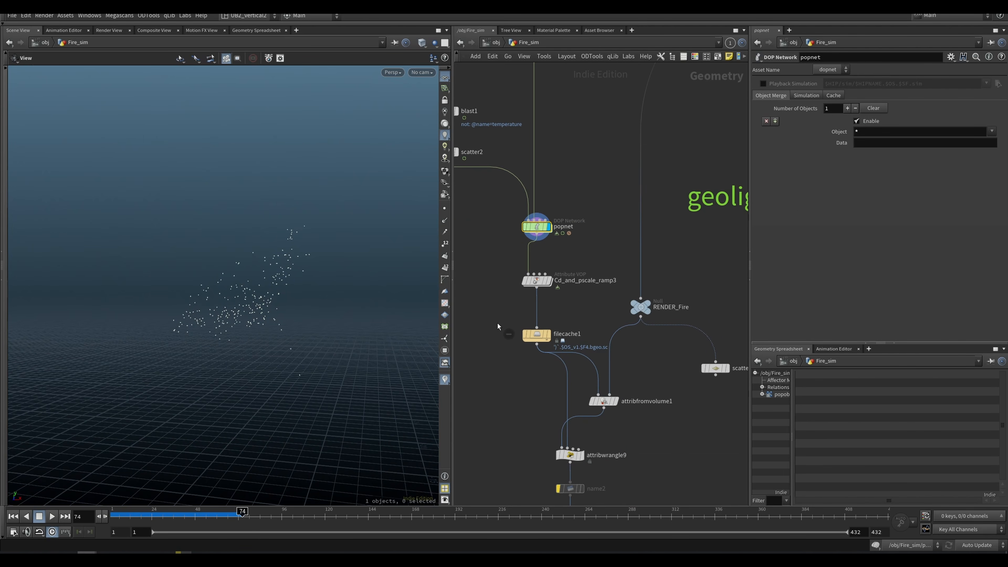
Display the coloured particles in filecache1 and play the animation from the first frame.
{"action": "key", "text": "r"}
{"action": "left_click_drag", "start_coordinate": [503, 297], "coordinate": [566, 341]}
{"action": "key", "text": "ctrl+Up"}
{"action": "key", "text": "Up"}
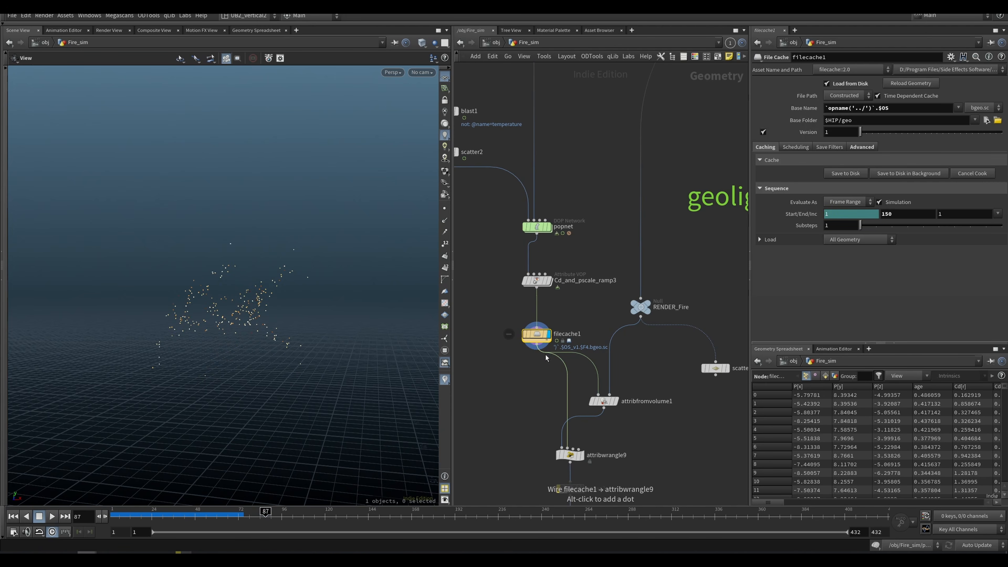
Return the display to scatter2 and play its points from the first frame.
{"action": "middle_click_drag", "start_coordinate": [459, 199], "coordinate": [506, 235]}
{"action": "left_click", "coordinate": [504, 192]}
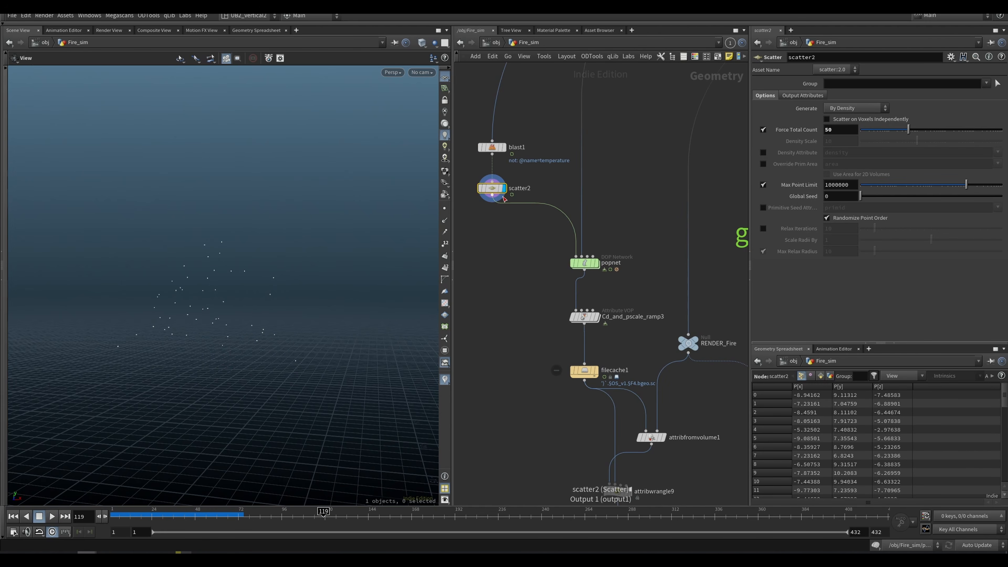
{"action": "key", "text": "ctrl+Up"}
{"action": "key", "text": "Up"}
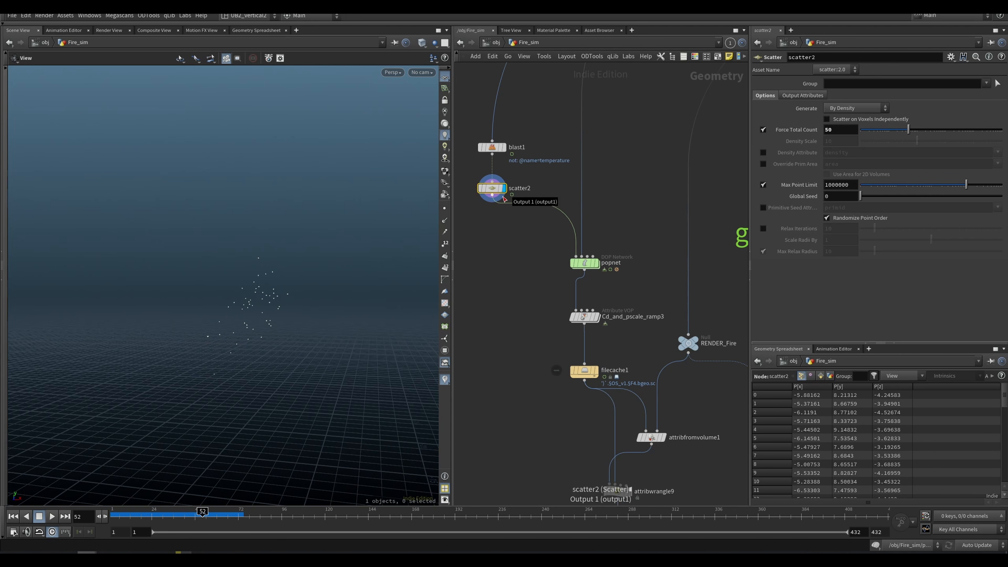
Display the filecache1 particles and play their animation in the viewport.
{"action": "key", "text": "r"}
{"action": "middle_click_drag", "start_coordinate": [571, 396], "coordinate": [518, 367]}
{"action": "key", "text": "Up"}
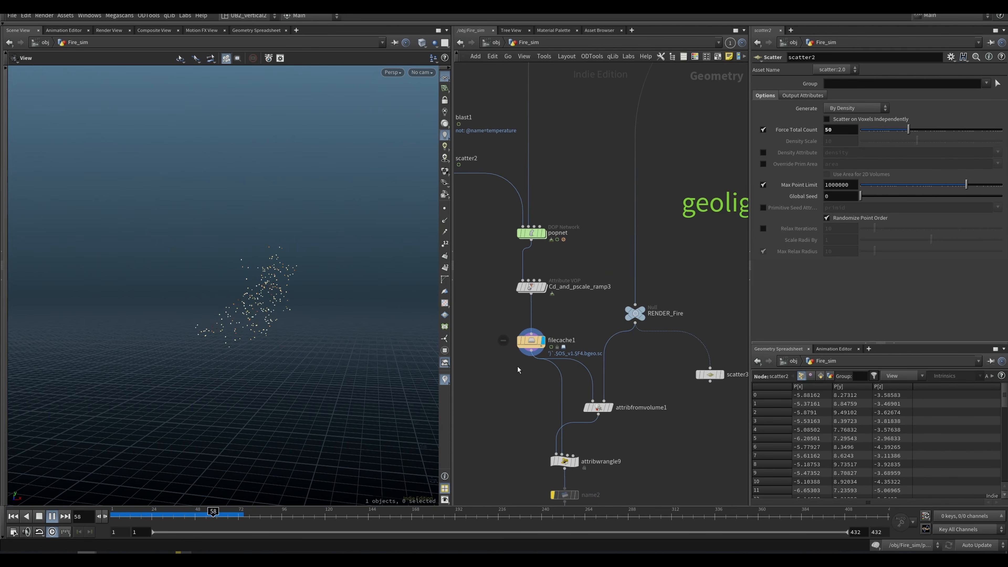
{"action": "key", "text": "Up"}
{"action": "mouse_move", "coordinate": [228, 308]}
{"action": "left_mouse_down"}
{"action": "mouse_move", "coordinate": [220, 320]}
{"action": "mouse_move", "coordinate": [241, 318]}
{"action": "left_mouse_up"}
Display attribwrangle9 and compare its point colours with those of attribfromvolume1.
{"action": "middle_click_drag", "start_coordinate": [505, 412], "coordinate": [468, 364]}
{"action": "middle_click_drag", "start_coordinate": [592, 308], "coordinate": [606, 230]}
{"action": "left_click", "coordinate": [536, 324]}
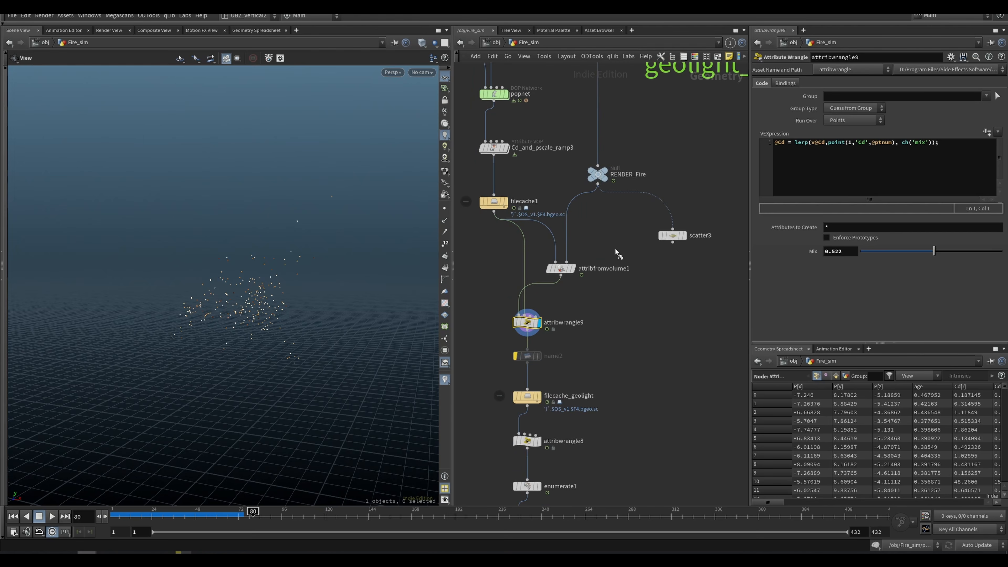
{"action": "left_click", "coordinate": [560, 268]}
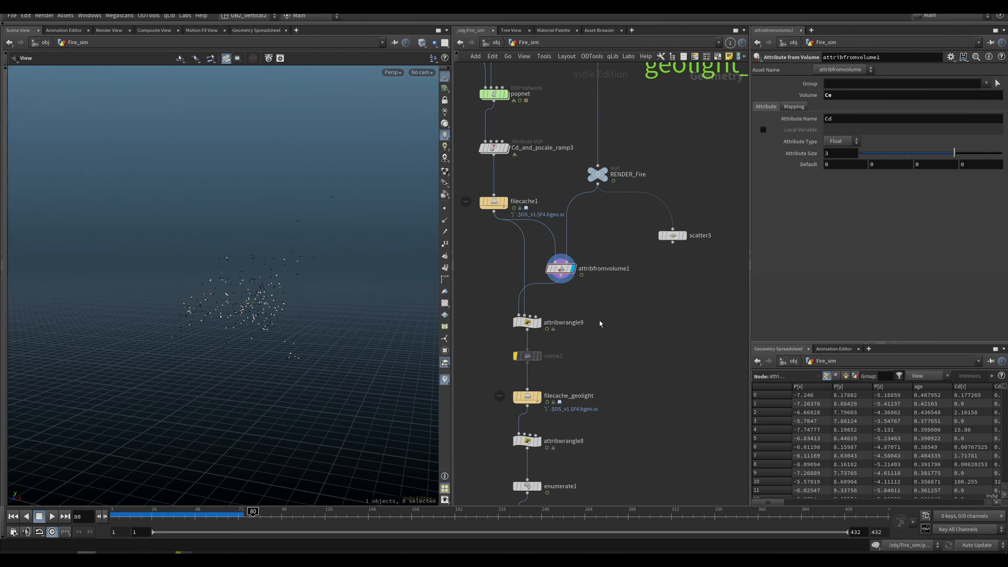
{"action": "left_click", "coordinate": [528, 322]}
Follow the geolight branch down past filecache_geolight and display its final null4 node.
{"action": "middle_click_drag", "start_coordinate": [578, 367], "coordinate": [615, 264]}
{"action": "left_click_drag", "start_coordinate": [615, 263], "coordinate": [512, 303]}
{"action": "middle_click_drag", "start_coordinate": [608, 361], "coordinate": [602, 272]}
{"action": "left_click_drag", "start_coordinate": [585, 351], "coordinate": [488, 413]}
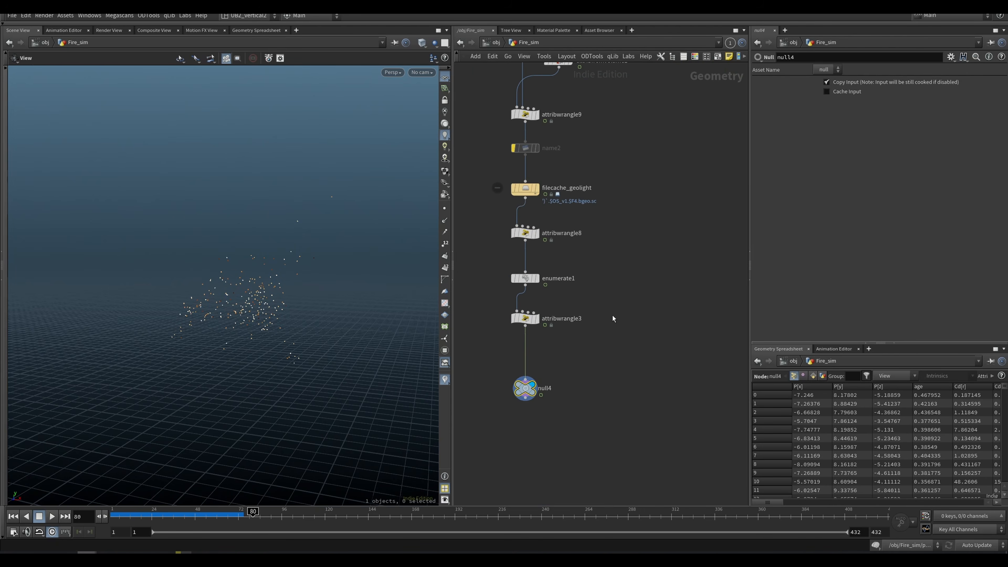
Inspect the expressions of attribwrangle8 and attribwrangle3 below filecache_geolight.
{"action": "scroll", "coordinate": [611, 314], "scroll_direction": "down", "scroll_amount": 2}
{"action": "left_click_drag", "start_coordinate": [623, 264], "coordinate": [517, 330]}
{"action": "left_click_drag", "start_coordinate": [523, 280], "coordinate": [524, 294]}
{"action": "left_click", "coordinate": [524, 294]}
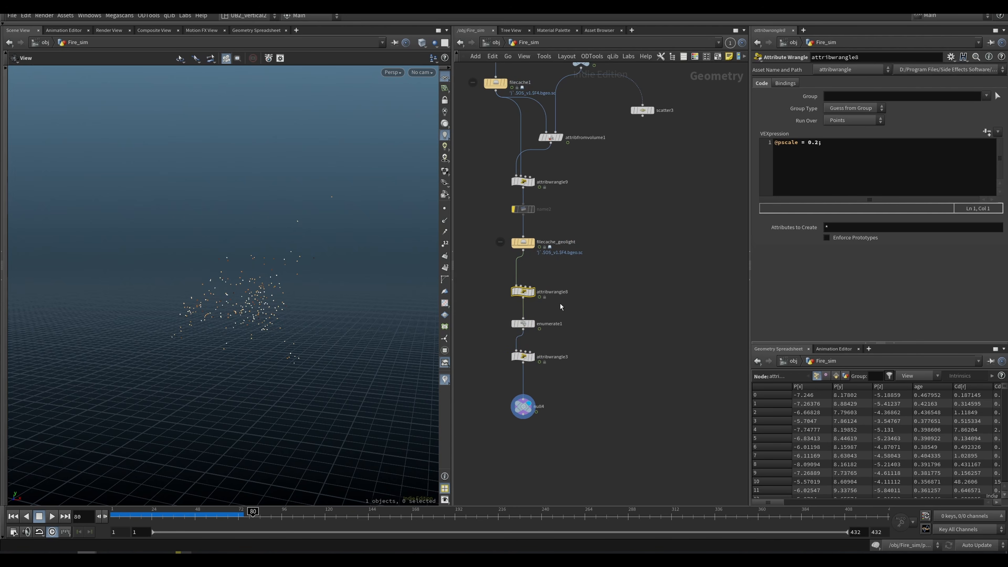
{"action": "scroll", "coordinate": [563, 303], "scroll_direction": "up", "scroll_amount": 1}
{"action": "left_click_drag", "start_coordinate": [617, 309], "coordinate": [484, 335]}
{"action": "left_click_drag", "start_coordinate": [575, 361], "coordinate": [533, 374]}
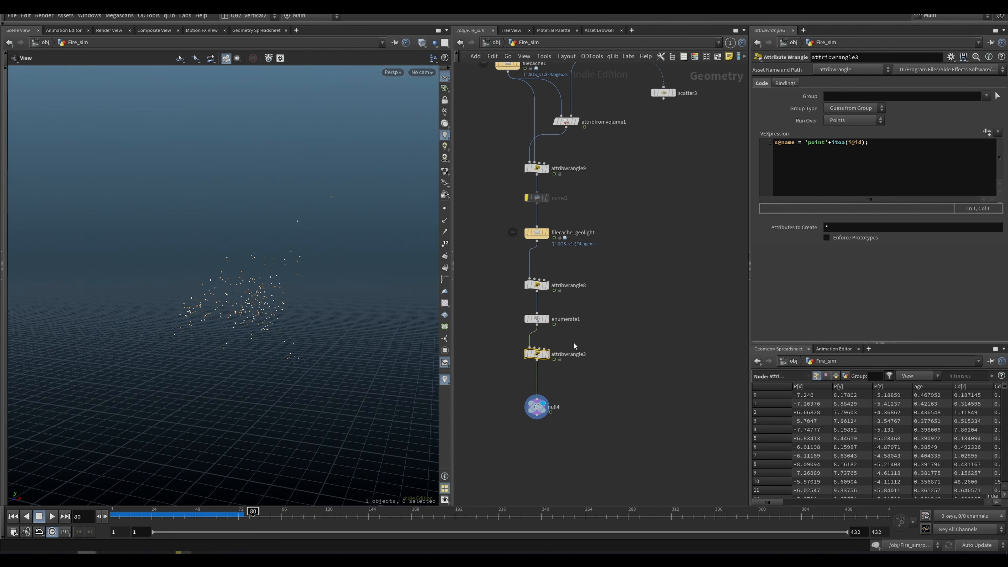
Inspect enumerate1's id attribute setting and examine the parts of attribwrangle3's point name expression.
{"action": "scroll", "coordinate": [586, 337], "scroll_direction": "up", "scroll_amount": 1}
{"action": "left_click_drag", "start_coordinate": [619, 308], "coordinate": [508, 370]}
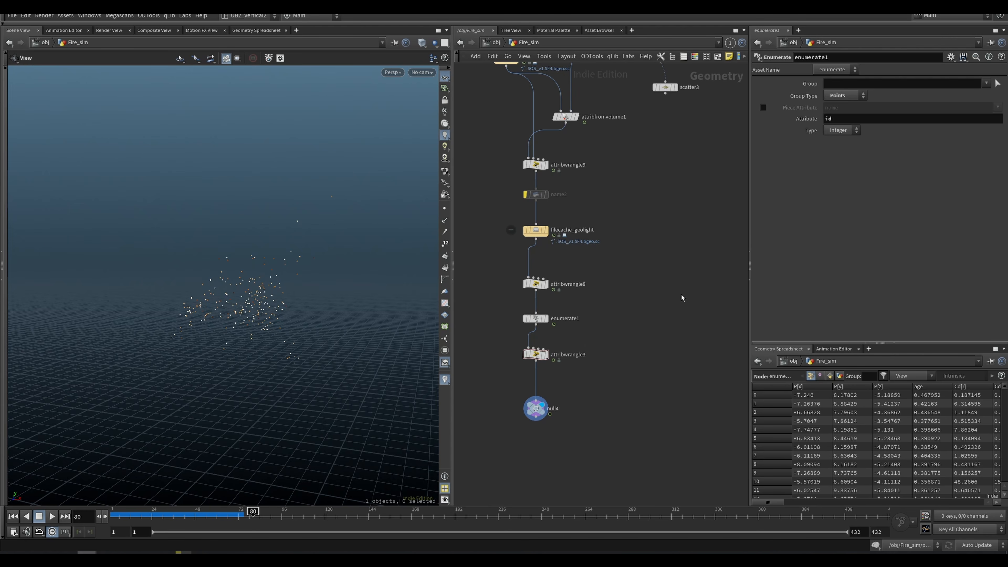
{"action": "left_click_drag", "start_coordinate": [613, 338], "coordinate": [507, 383]}
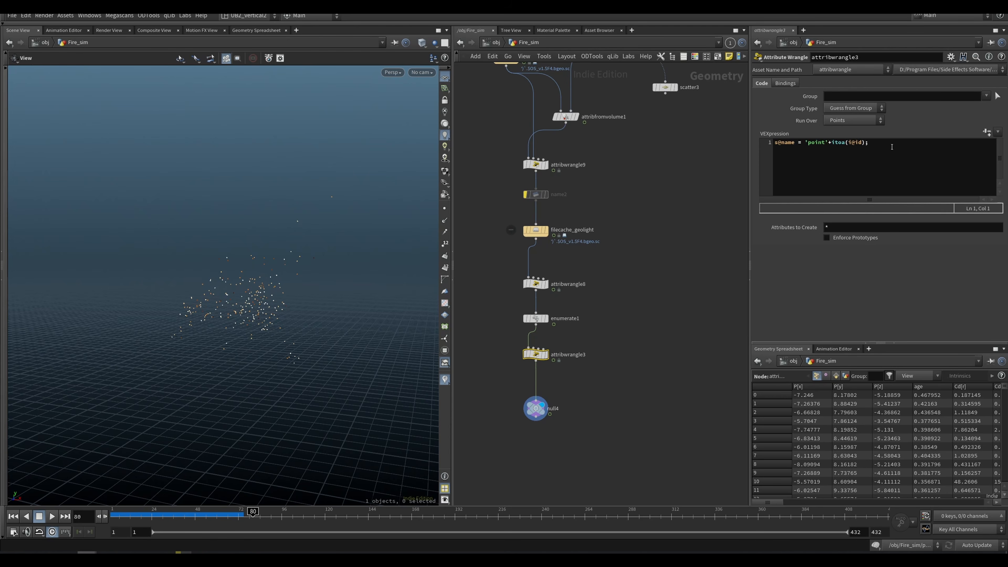
{"action": "left_click_drag", "start_coordinate": [883, 149], "coordinate": [772, 146]}
{"action": "left_click", "coordinate": [687, 246]}
{"action": "left_click", "coordinate": [809, 147]}
{"action": "left_click_drag", "start_coordinate": [864, 147], "coordinate": [802, 150]}
{"action": "double_click", "coordinate": [791, 145]}
{"action": "middle_click_drag", "start_coordinate": [645, 320], "coordinate": [638, 324]}
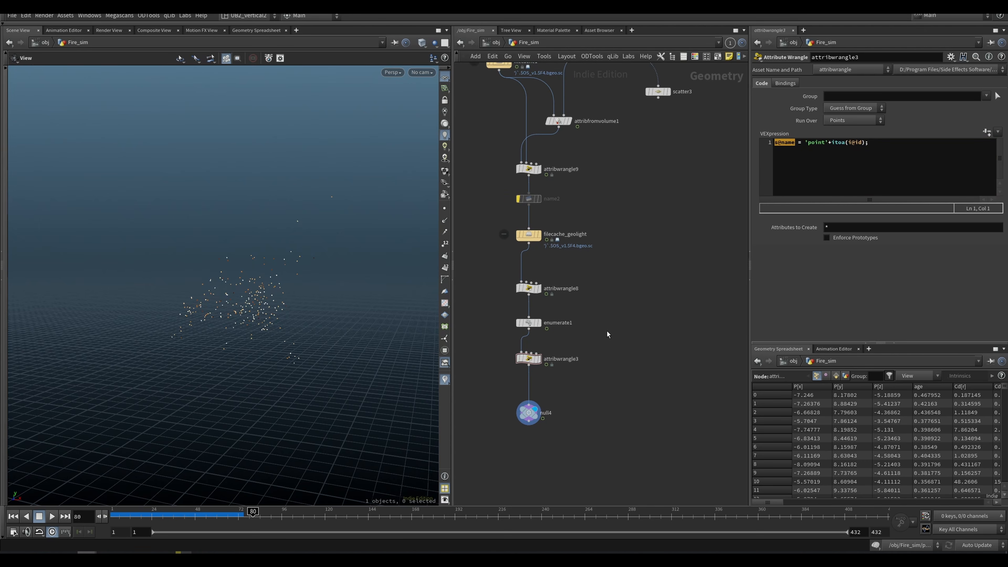
Look over the whole Fire_sim network, switch to the stage network at quickmark 2, and go to frame 49.
{"action": "scroll", "coordinate": [611, 310], "scroll_direction": "down", "scroll_amount": 6}
{"action": "middle_click_drag", "start_coordinate": [656, 317], "coordinate": [651, 336]}
{"action": "scroll", "coordinate": [651, 309], "scroll_direction": "down", "scroll_amount": 2}
{"action": "middle_click_drag", "start_coordinate": [655, 274], "coordinate": [648, 357]}
{"action": "scroll", "coordinate": [642, 345], "scroll_direction": "down", "scroll_amount": 7}
{"action": "scroll", "coordinate": [642, 345], "scroll_direction": "up", "scroll_amount": 6}
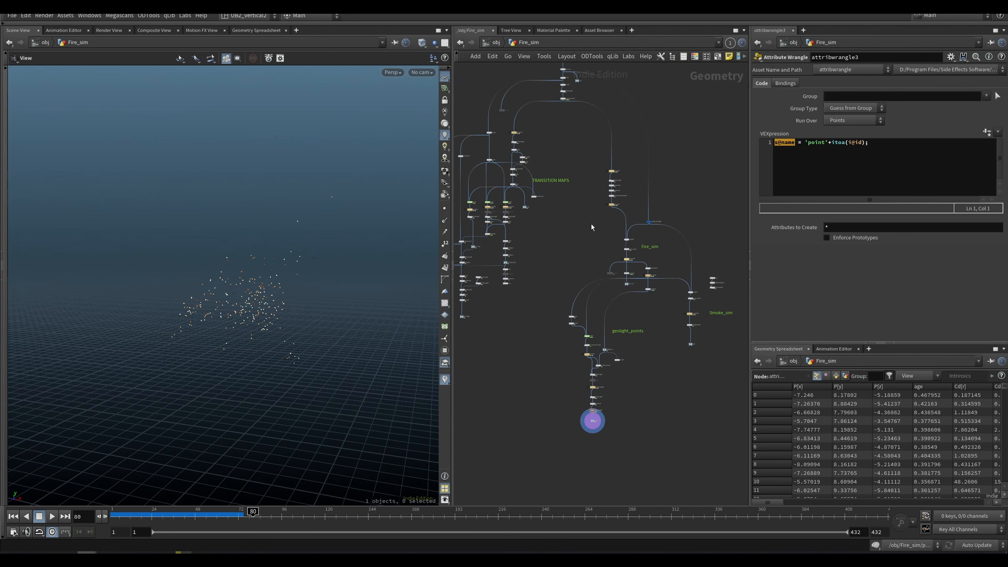
{"action": "key", "text": "2"}
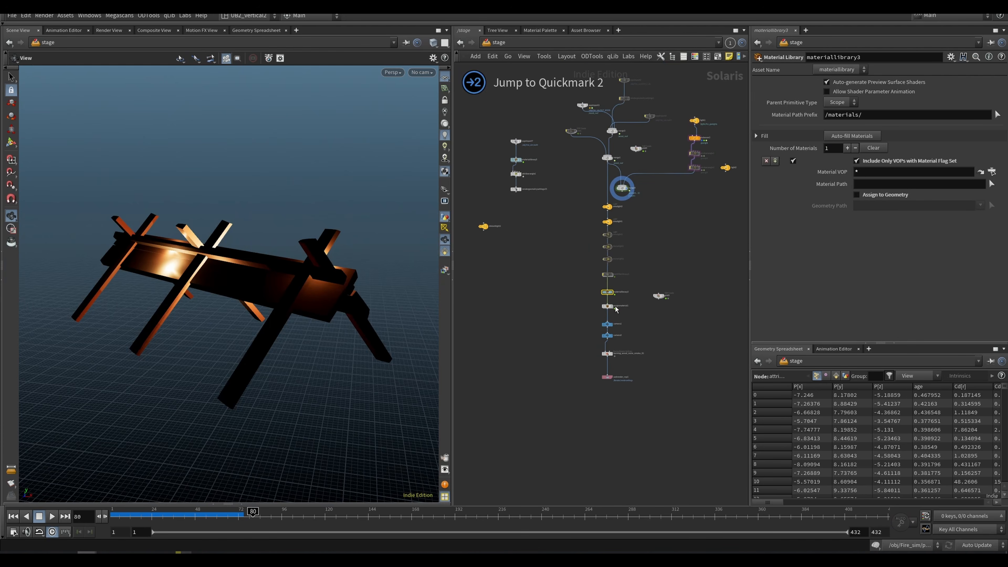
{"action": "middle_click_drag", "start_coordinate": [651, 248], "coordinate": [625, 324]}
{"action": "left_click", "coordinate": [197, 514]}
Examine the import and merge nodes in the upper stage network and display the sopimport1 wood roof import.
{"action": "scroll", "coordinate": [596, 190], "scroll_direction": "up", "scroll_amount": 4}
{"action": "middle_click_drag", "start_coordinate": [597, 188], "coordinate": [661, 290]}
{"action": "left_click_drag", "start_coordinate": [548, 233], "coordinate": [547, 221]}
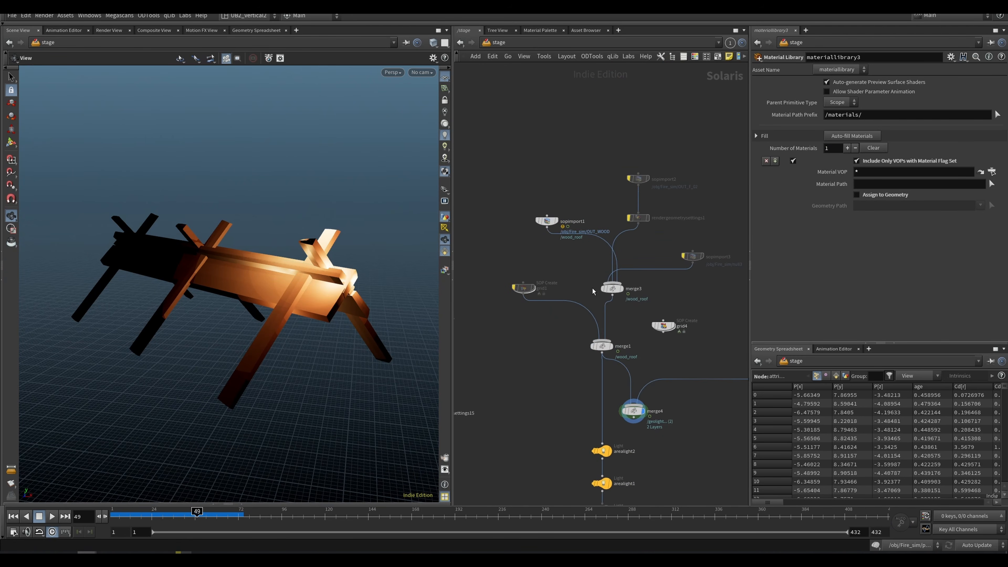
{"action": "middle_click_drag", "start_coordinate": [590, 295], "coordinate": [556, 283]}
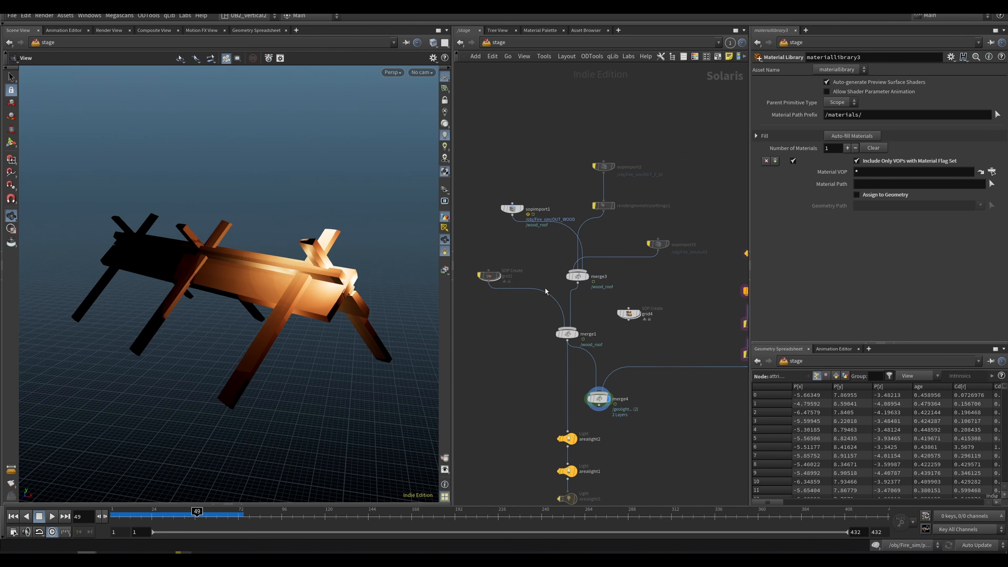
{"action": "left_click_drag", "start_coordinate": [580, 280], "coordinate": [575, 280]}
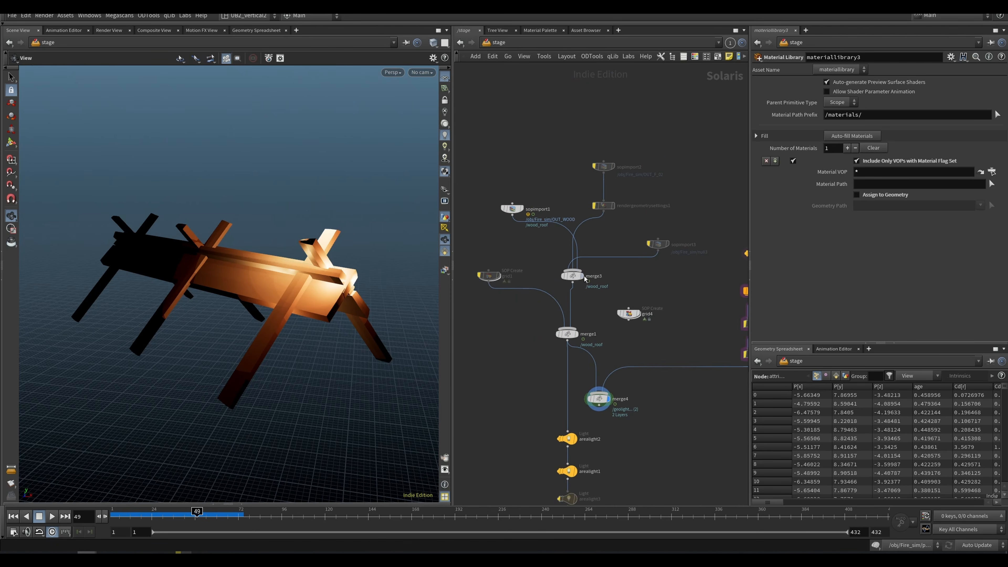
{"action": "left_click", "coordinate": [514, 211]}
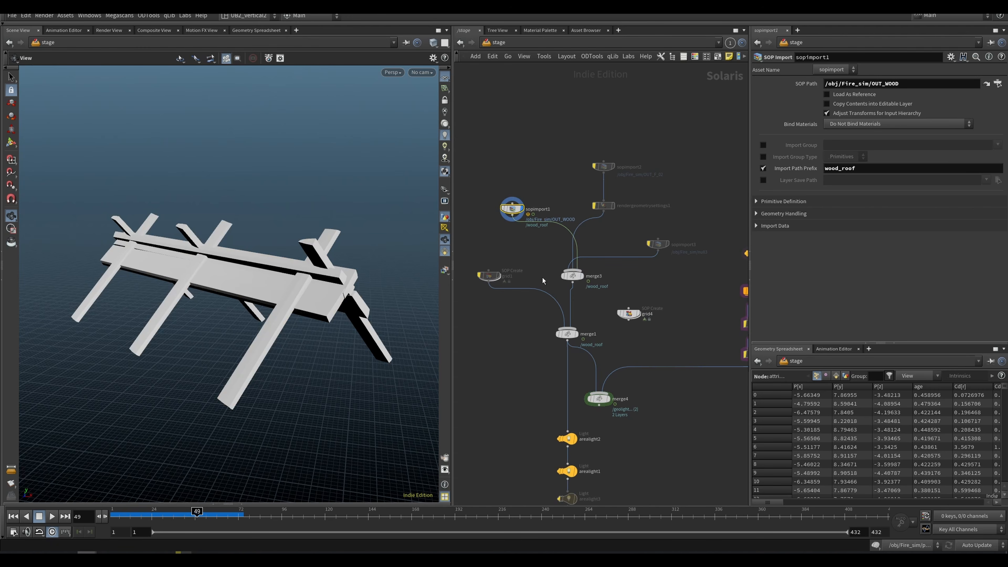
View the sopimport2 branch and display the sopimport3 smoke import.
{"action": "left_click_drag", "start_coordinate": [595, 167], "coordinate": [619, 225]}
{"action": "key", "text": "r"}
{"action": "middle_click_drag", "start_coordinate": [621, 237], "coordinate": [598, 238]}
{"action": "left_click_drag", "start_coordinate": [595, 166], "coordinate": [597, 206]}
{"action": "left_click_drag", "start_coordinate": [660, 235], "coordinate": [608, 275]}
{"action": "key", "text": "r"}
{"action": "middle_click_drag", "start_coordinate": [674, 298], "coordinate": [681, 272]}
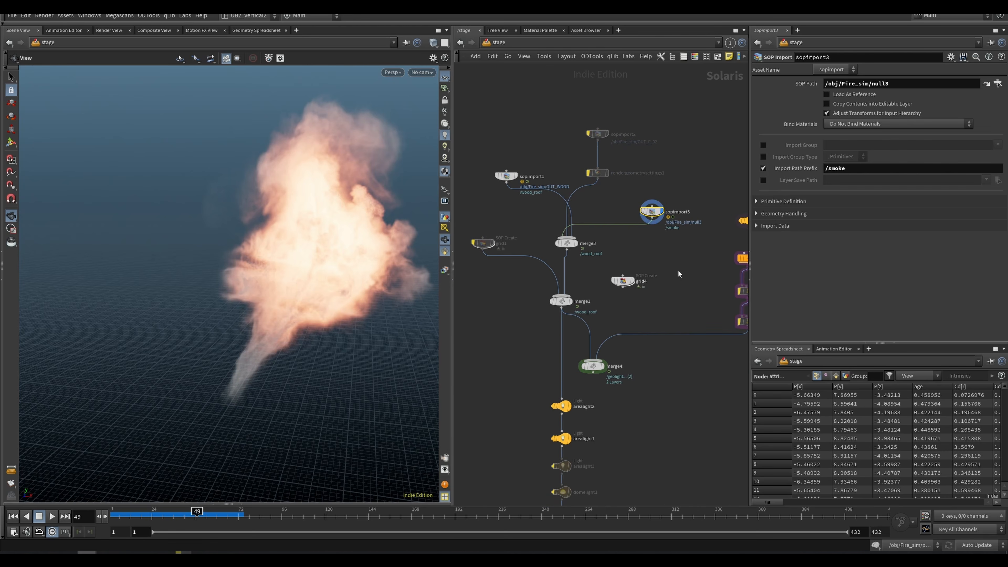
Display the grid1 ground, enable it, and display merge1 with the ground and wood roof together.
{"action": "left_click", "coordinate": [492, 243]}
{"action": "mouse_move", "coordinate": [527, 304]}
{"action": "middle_mouse_down"}
{"action": "mouse_move", "coordinate": [551, 277]}
{"action": "mouse_move", "coordinate": [527, 279]}
{"action": "mouse_move", "coordinate": [510, 301]}
{"action": "middle_mouse_up"}
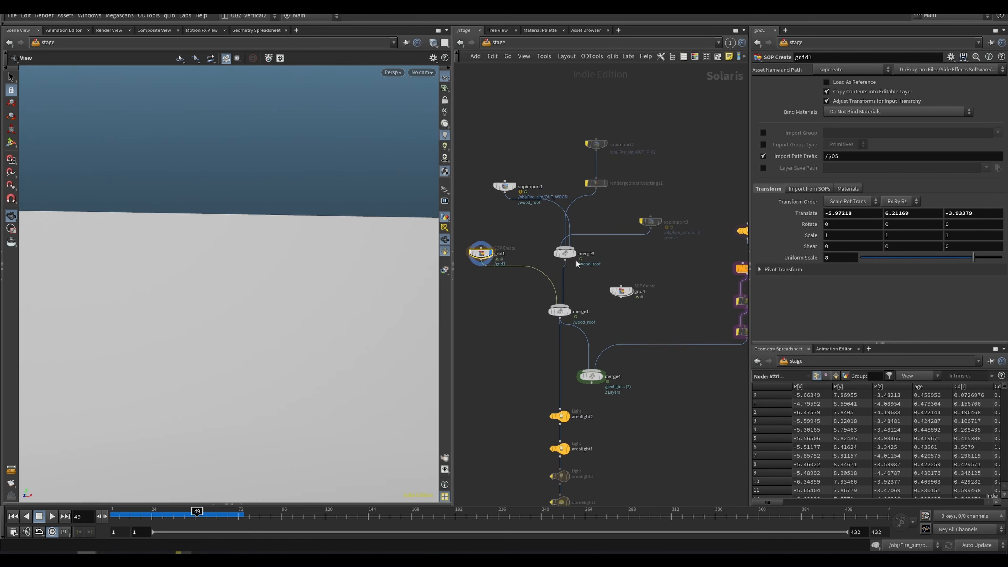
{"action": "left_click", "coordinate": [568, 312]}
{"action": "left_click", "coordinate": [472, 254]}
{"action": "middle_click_drag", "start_coordinate": [521, 368], "coordinate": [508, 255]}
{"action": "left_click", "coordinate": [462, 195]}
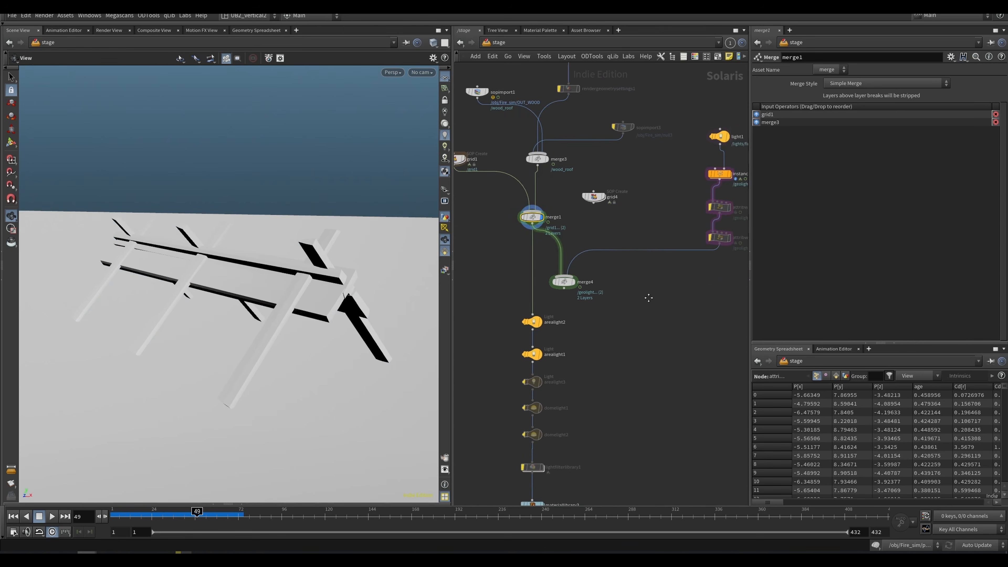
Switch the viewport to a Karma render and display merge4 to include the geolights.
{"action": "middle_click_drag", "start_coordinate": [688, 289], "coordinate": [648, 310]}
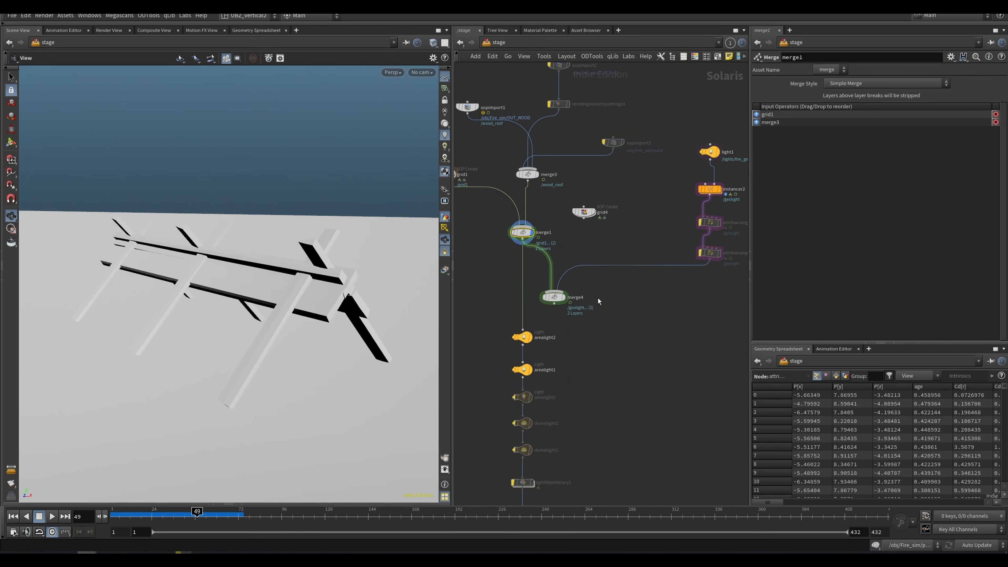
{"action": "key", "text": "alt+2"}
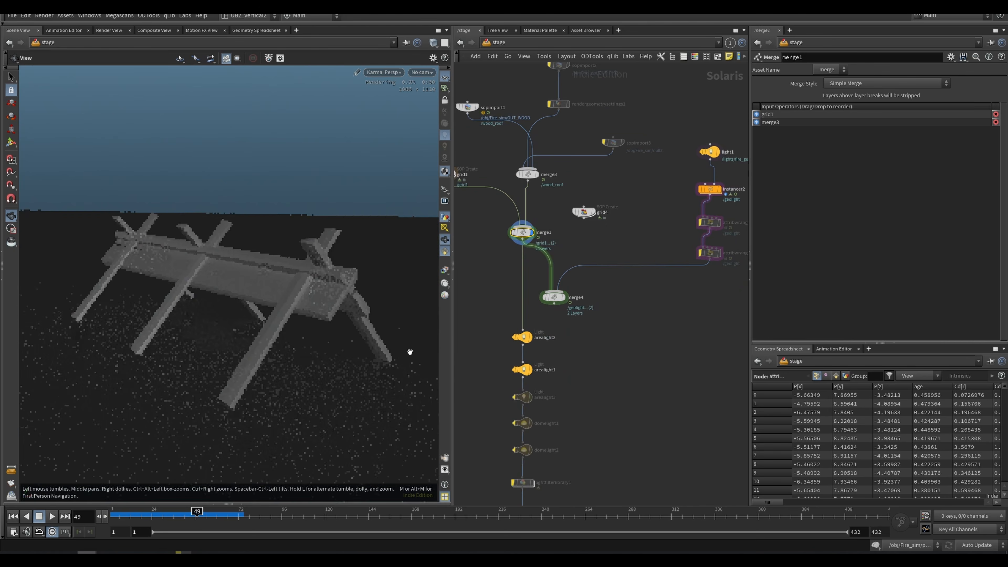
{"action": "left_click", "coordinate": [564, 297]}
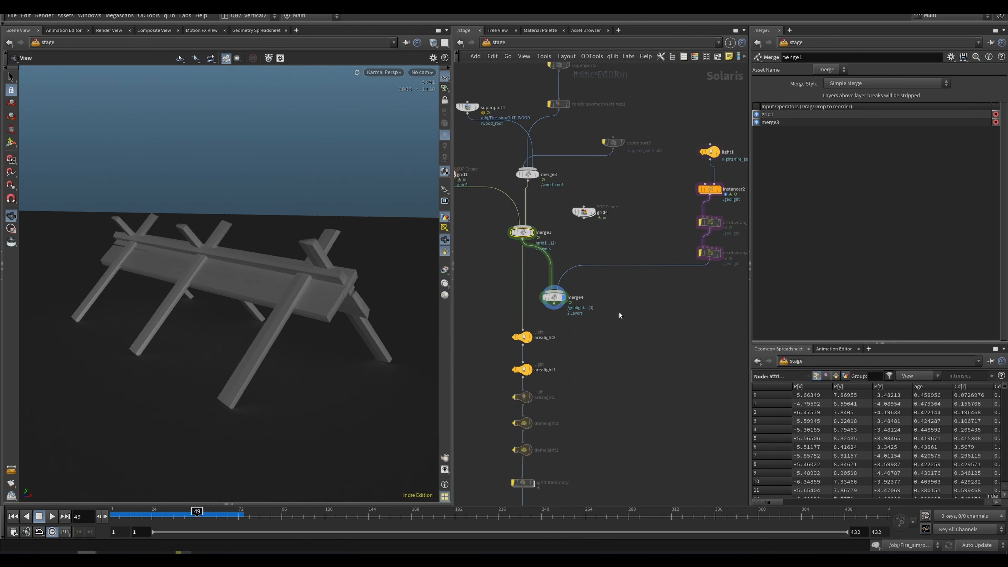
{"action": "middle_click_drag", "start_coordinate": [590, 291], "coordinate": [573, 313]}
{"action": "left_click", "coordinate": [562, 274]}
Examine the geolight instancer branch feeding merge4 and select its light1 node.
{"action": "middle_click_drag", "start_coordinate": [627, 197], "coordinate": [579, 237]}
{"action": "left_click_drag", "start_coordinate": [608, 216], "coordinate": [636, 206]}
{"action": "middle_click_drag", "start_coordinate": [659, 245], "coordinate": [629, 240]}
{"action": "scroll", "coordinate": [630, 258], "scroll_direction": "up", "scroll_amount": 2}
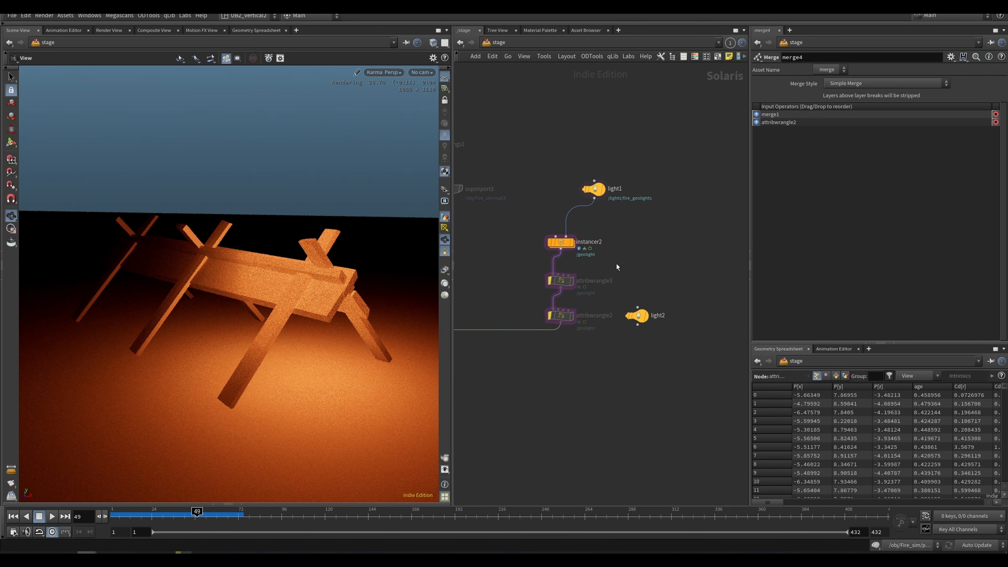
{"action": "left_click", "coordinate": [600, 192]}
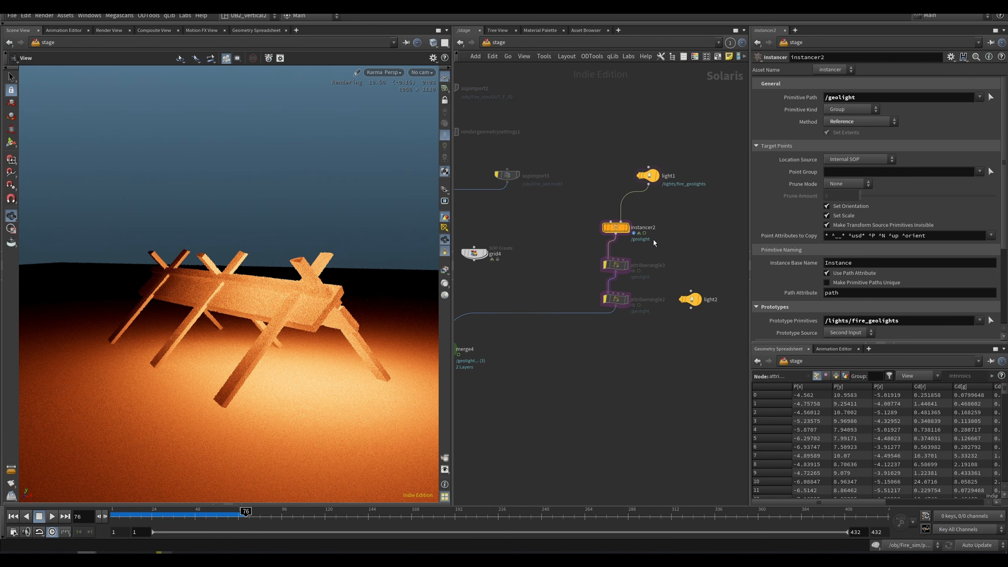
Enter the instancer2 network, inspect its file1 geometry source, and scrub the points to frame 63.
{"action": "key", "text": "i"}
{"action": "middle_click_drag", "start_coordinate": [635, 238], "coordinate": [660, 240]}
{"action": "left_click", "coordinate": [586, 113]}
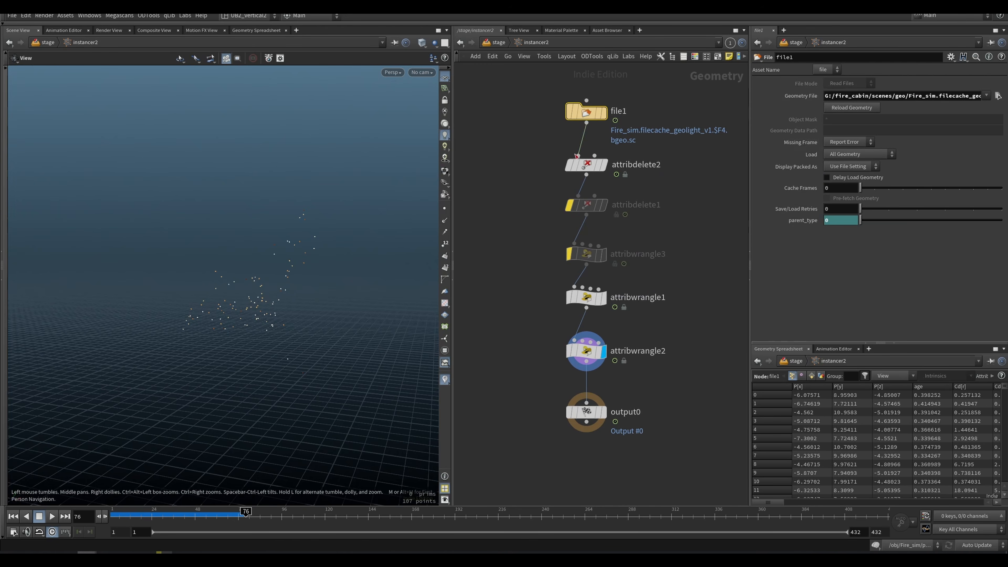
{"action": "mouse_move", "coordinate": [231, 515]}
{"action": "left_mouse_down"}
{"action": "mouse_move", "coordinate": [121, 517]}
{"action": "mouse_move", "coordinate": [263, 521]}
{"action": "mouse_move", "coordinate": [222, 516]}
{"action": "left_mouse_up"}
{"action": "left_click", "coordinate": [532, 166]}
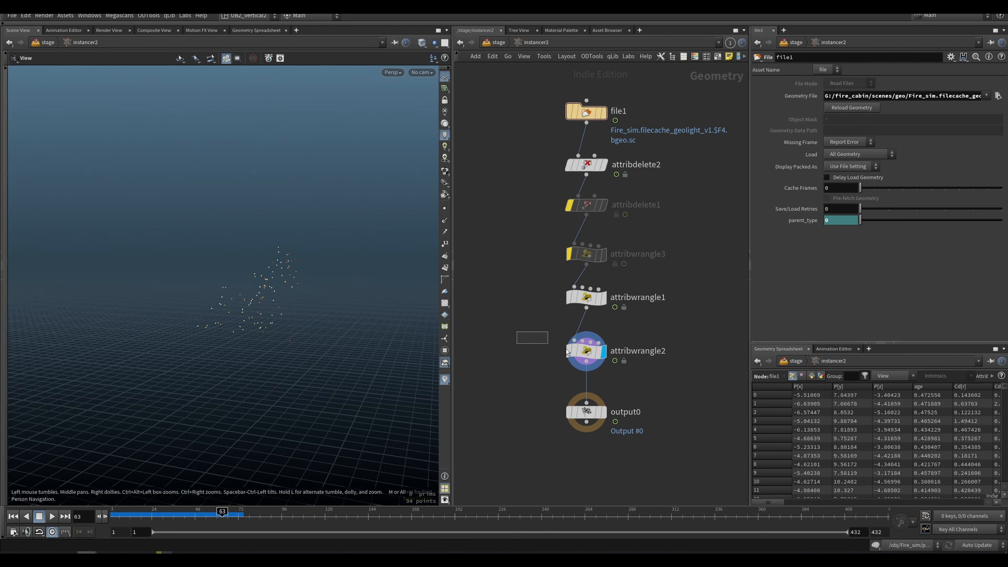
Inspect attribwrangle2's random point removal code and scrub through the frames to 61.
{"action": "left_click", "coordinate": [583, 350]}
{"action": "mouse_move", "coordinate": [217, 519]}
{"action": "left_mouse_down"}
{"action": "mouse_move", "coordinate": [139, 523]}
{"action": "mouse_move", "coordinate": [261, 524]}
{"action": "mouse_move", "coordinate": [209, 524]}
{"action": "left_mouse_up"}
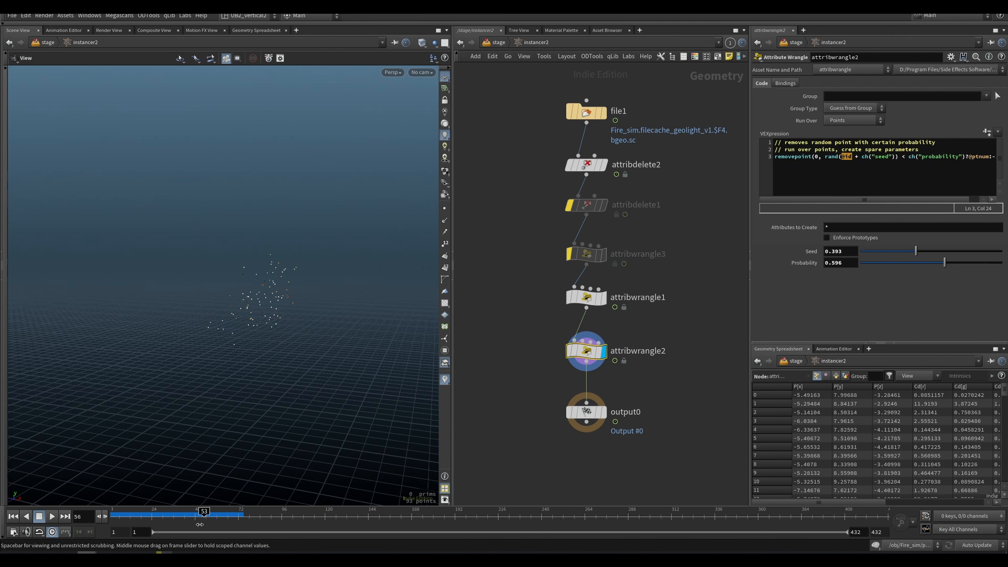
{"action": "left_click", "coordinate": [502, 331]}
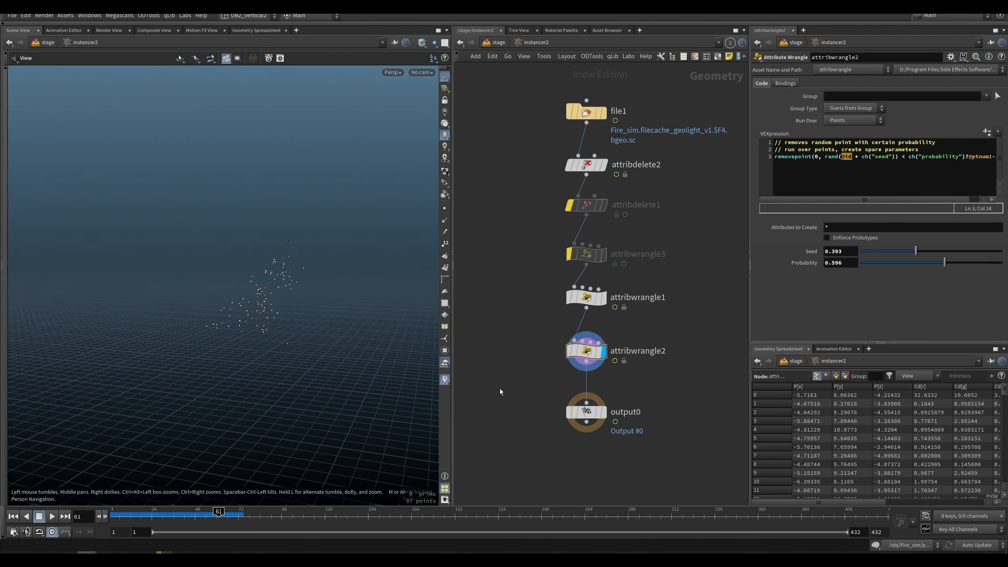
Display the output0 node inside instancer2 and return to the stage network.
{"action": "left_click", "coordinate": [584, 412]}
{"action": "key", "text": "r"}
{"action": "left_click", "coordinate": [512, 347]}
{"action": "key", "text": "u"}
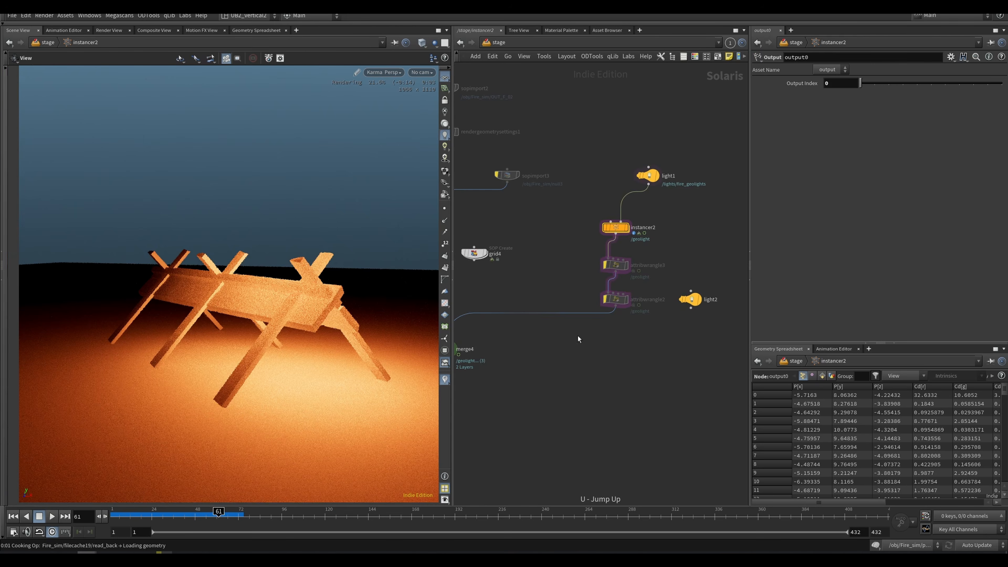
Show the light guides over the merge4 render, view the scene at frame 47, and hide them again.
{"action": "left_click", "coordinate": [447, 228]}
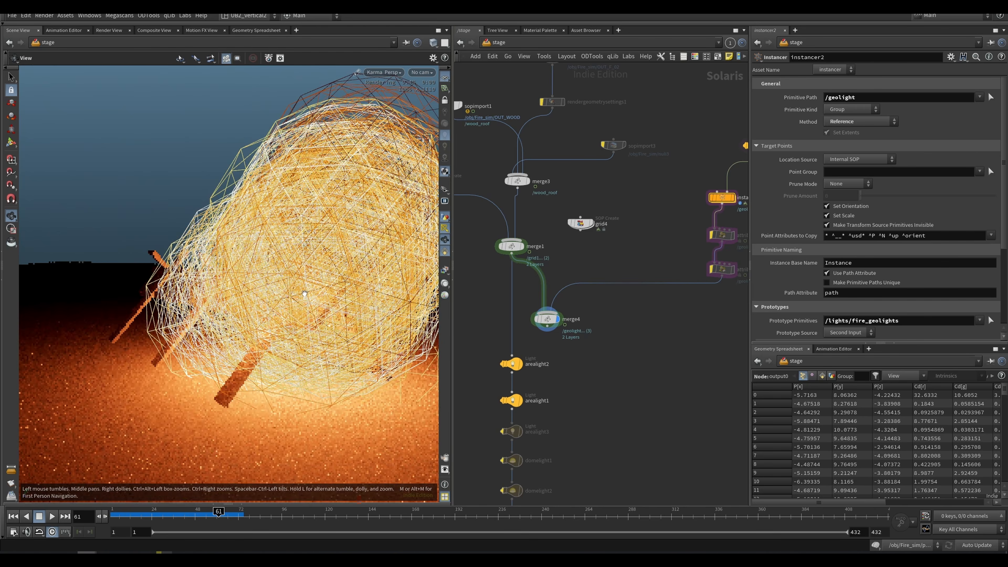
{"action": "scroll", "coordinate": [293, 270], "scroll_direction": "down", "scroll_amount": 3}
{"action": "left_click_drag", "start_coordinate": [277, 258], "coordinate": [308, 334]}
{"action": "left_click", "coordinate": [444, 228]}
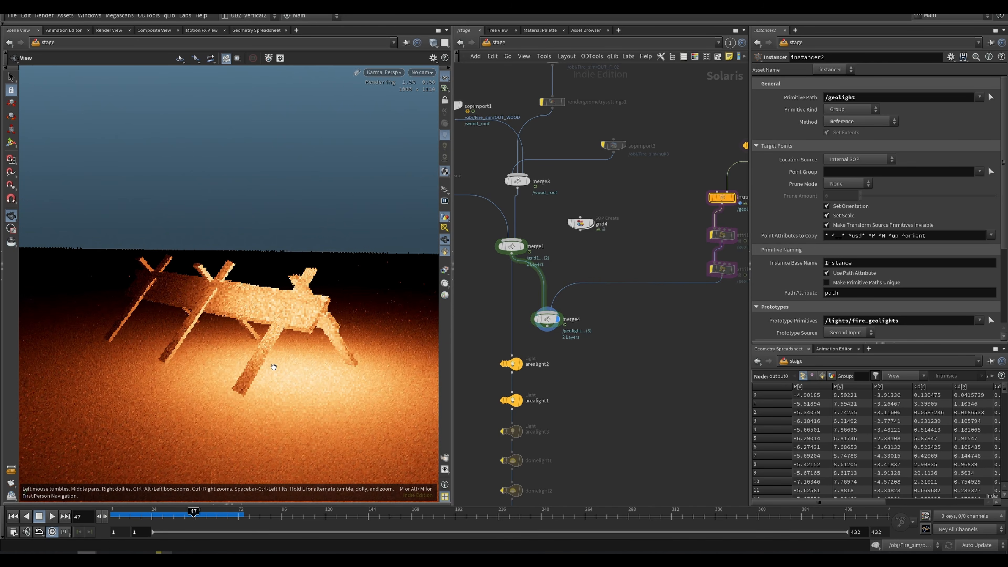
Set light1's Karma active radius to 5.
{"action": "middle_click_drag", "start_coordinate": [745, 183], "coordinate": [642, 191]}
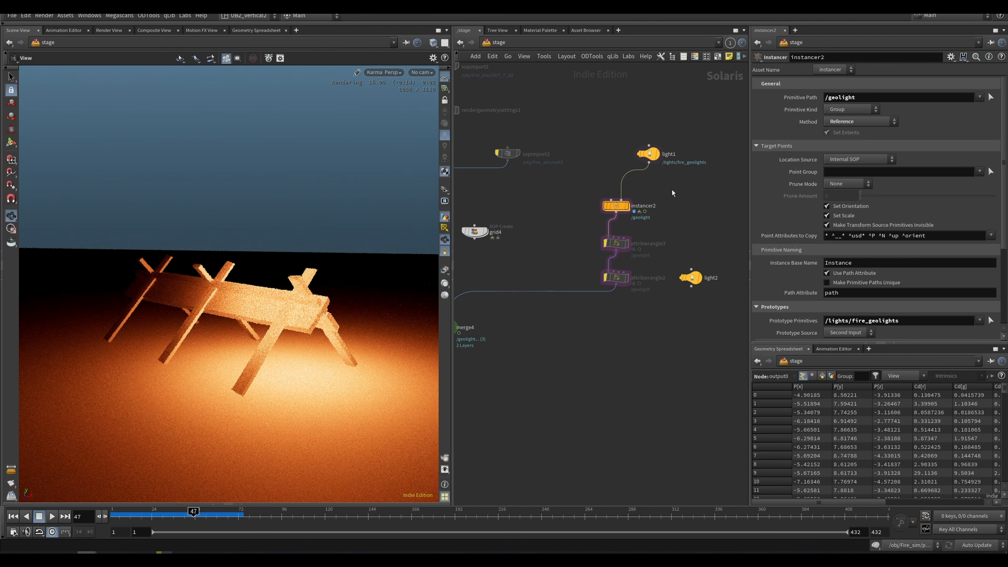
{"action": "left_click", "coordinate": [651, 156]}
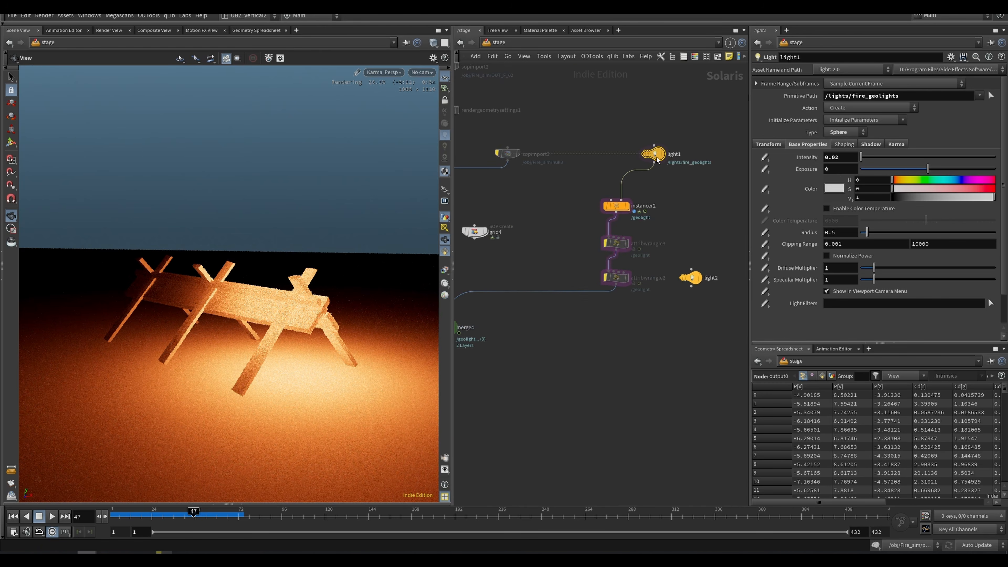
{"action": "left_click", "coordinate": [896, 144]}
{"action": "type", "text": "5"}
{"action": "key", "text": "Return"}
Try an active radius of 1 on light1, and restore the value to 5.
{"action": "double_click", "coordinate": [837, 306]}
{"action": "type", "text": "1"}
{"action": "key", "text": "Return"}
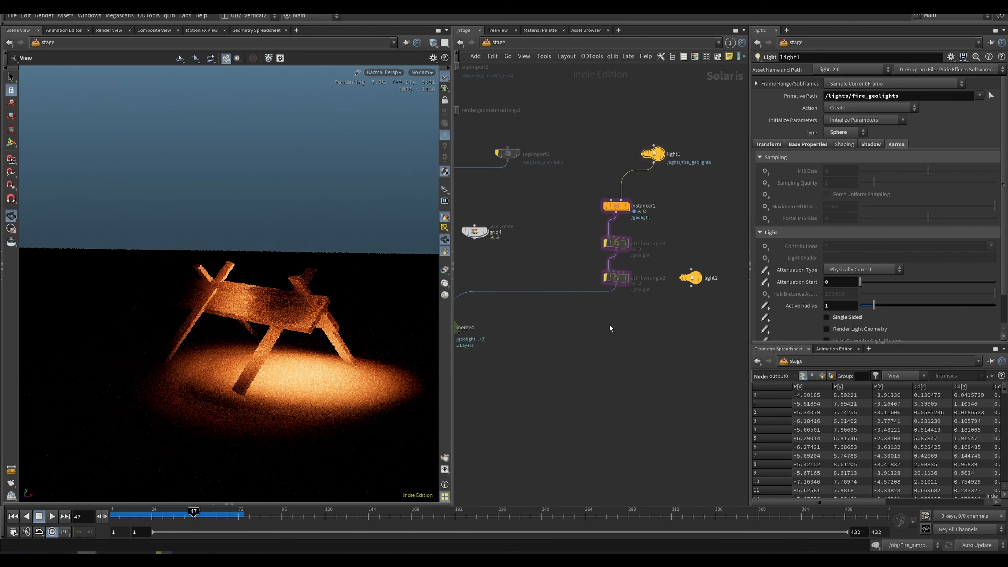
{"action": "double_click", "coordinate": [837, 305]}
{"action": "type", "text": "5"}
{"action": "key", "text": "Return"}
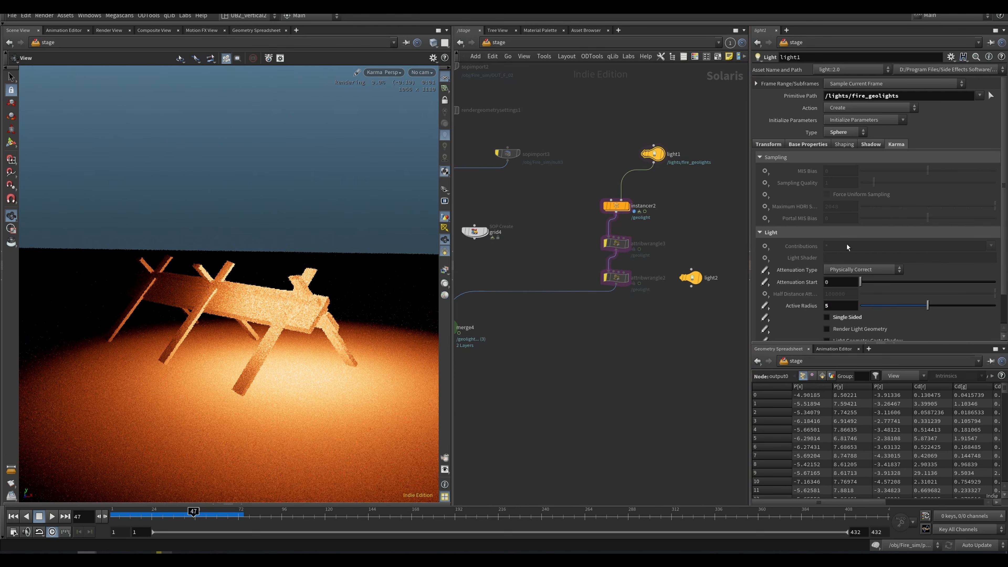
Set light1's intensity to 0.01 in its base properties.
{"action": "left_click", "coordinate": [808, 144]}
{"action": "type", "text": "1"}
{"action": "key", "text": "Return"}
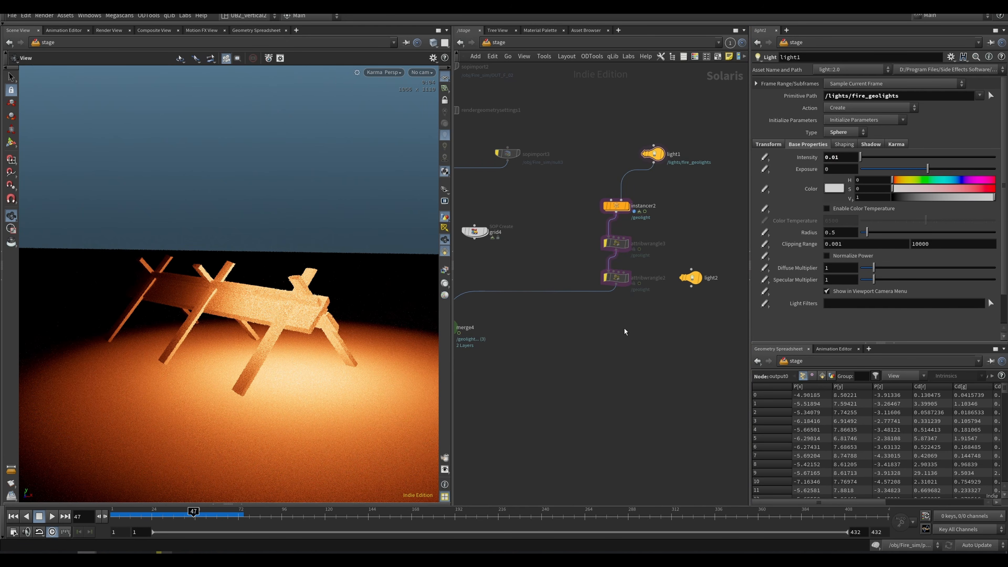
Set light1's Karma active radius to 15.
{"action": "left_click", "coordinate": [896, 143]}
{"action": "double_click", "coordinate": [840, 309]}
{"action": "type", "text": "15"}
{"action": "key", "text": "Return"}
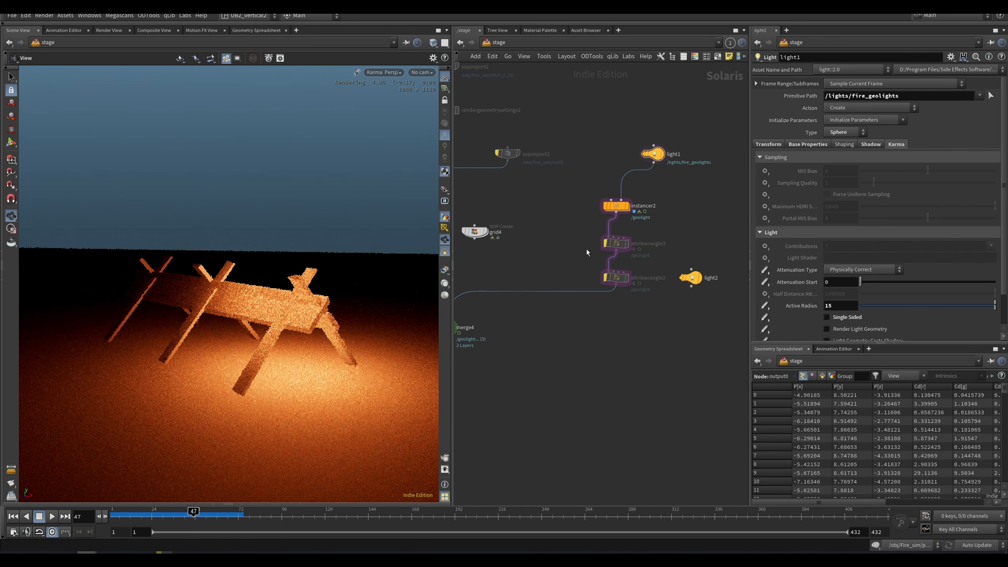
Display the stage at merge1 and re-enable the bypassed fire import sopimport2 and its rendergeometrysettings1 node.
{"action": "middle_click_drag", "start_coordinate": [577, 261], "coordinate": [638, 296]}
{"action": "middle_click_drag", "start_coordinate": [525, 277], "coordinate": [566, 276]}
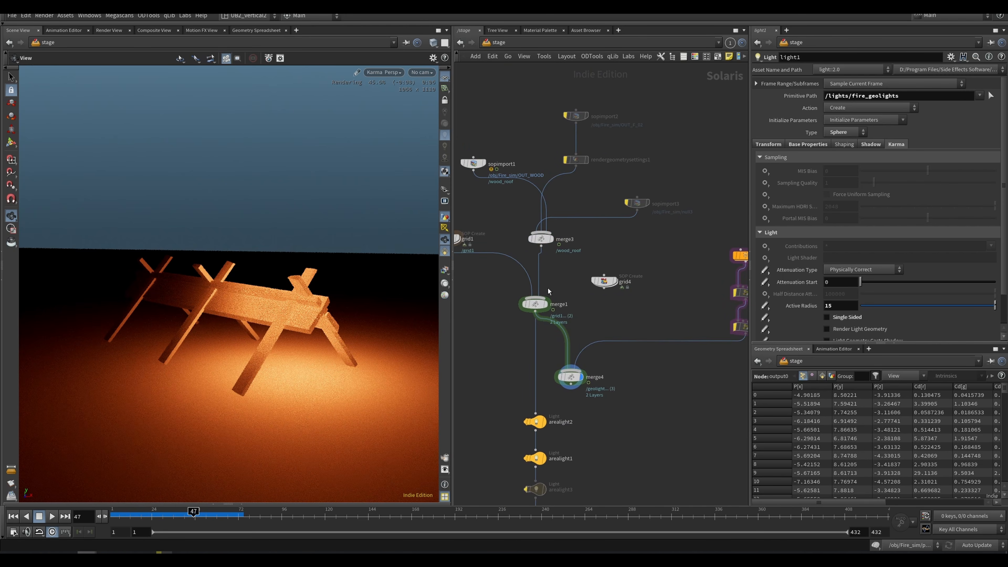
{"action": "left_click", "coordinate": [536, 305]}
{"action": "key", "text": "q"}
{"action": "left_click_drag", "start_coordinate": [636, 99], "coordinate": [572, 178]}
{"action": "middle_click_drag", "start_coordinate": [587, 191], "coordinate": [601, 206]}
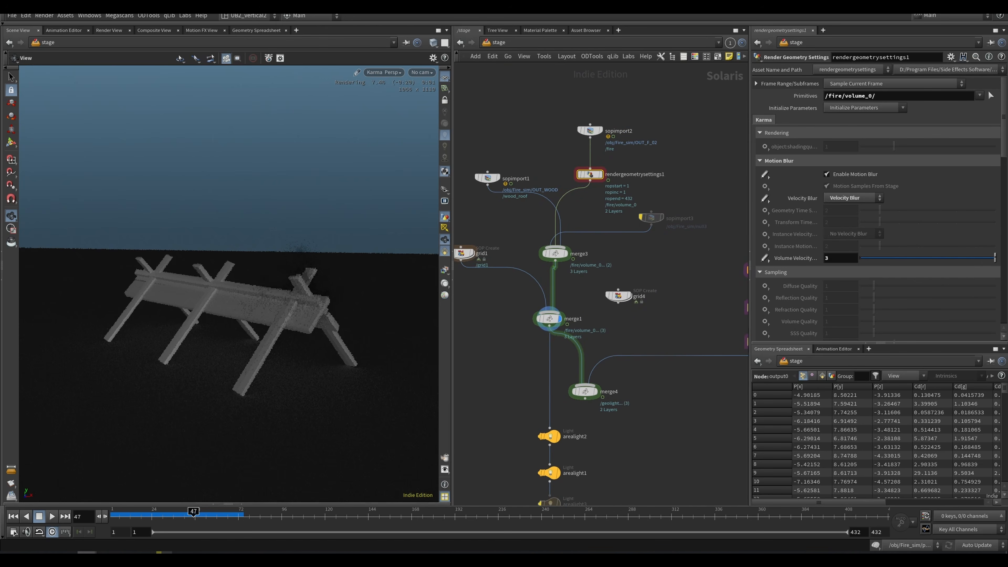
Set Treat As Light Source to Yes on rendergeometrysettings1 for the fire volume.
{"action": "scroll", "coordinate": [866, 305], "scroll_direction": "down", "scroll_amount": 10}
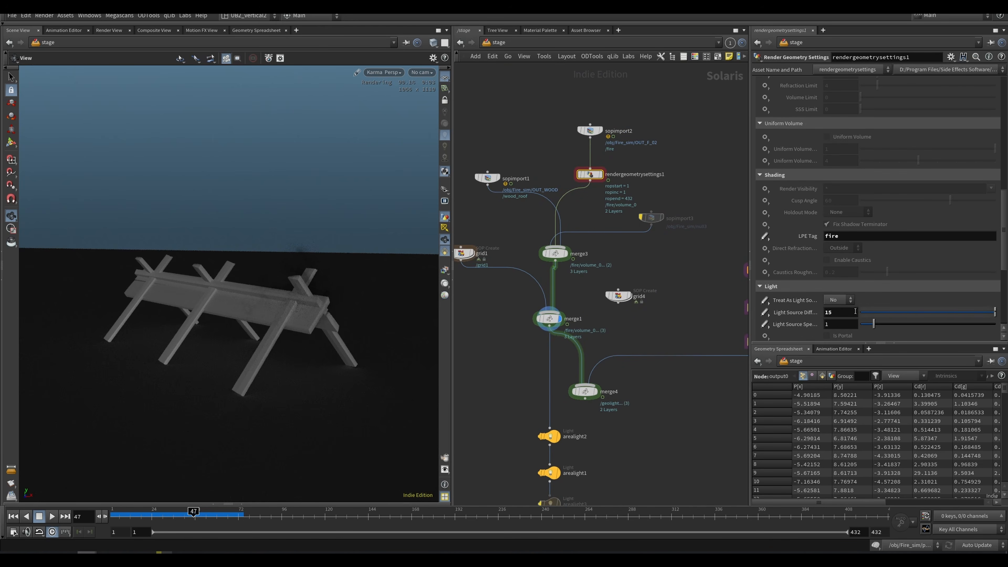
{"action": "left_click", "coordinate": [833, 319]}
{"action": "scroll", "coordinate": [1001, 256], "scroll_direction": "down", "scroll_amount": 3}
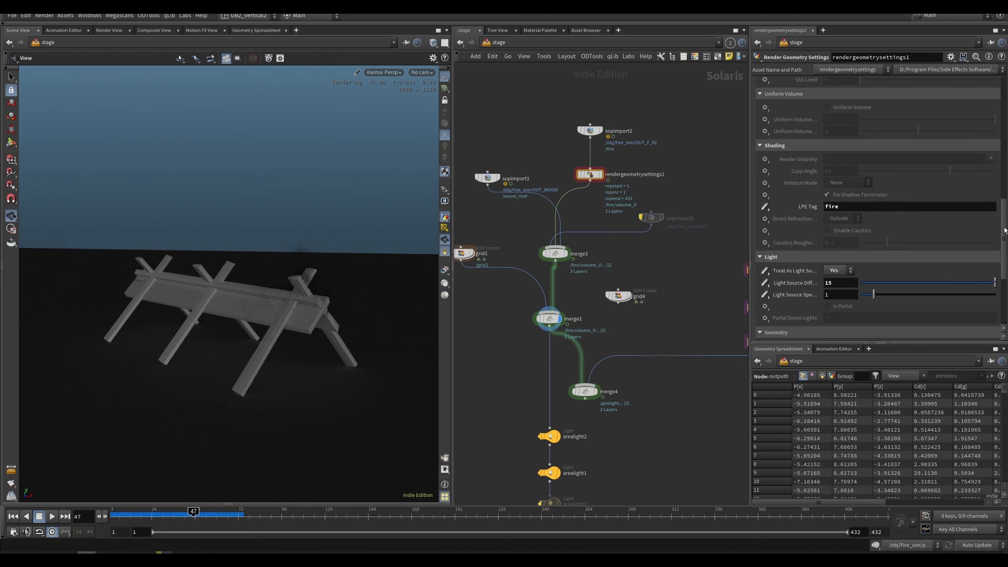
Display the stage at assignmaterial1 and view the Karma render of the fire with its materials.
{"action": "scroll", "coordinate": [632, 395], "scroll_direction": "down", "scroll_amount": 10}
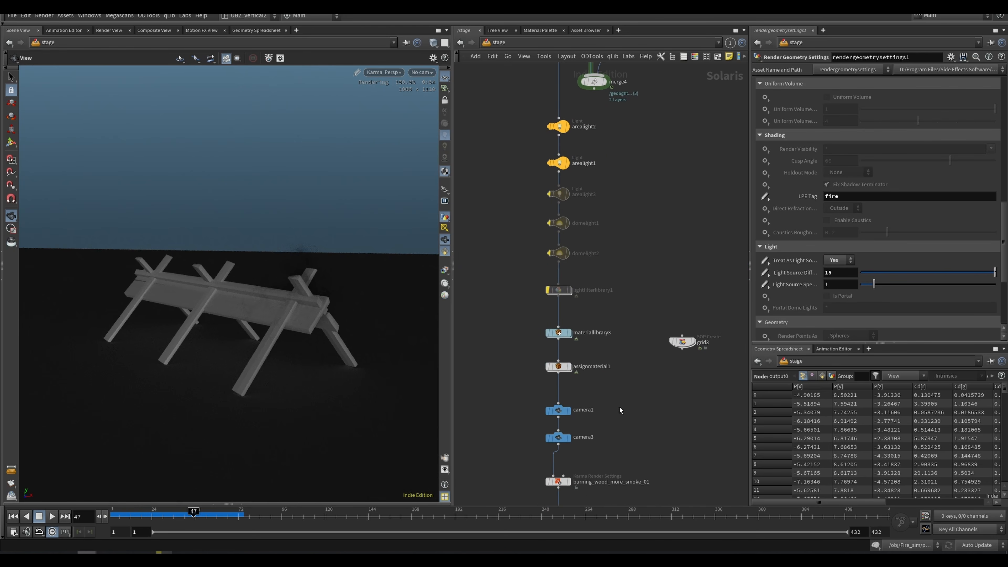
{"action": "left_click", "coordinate": [598, 368]}
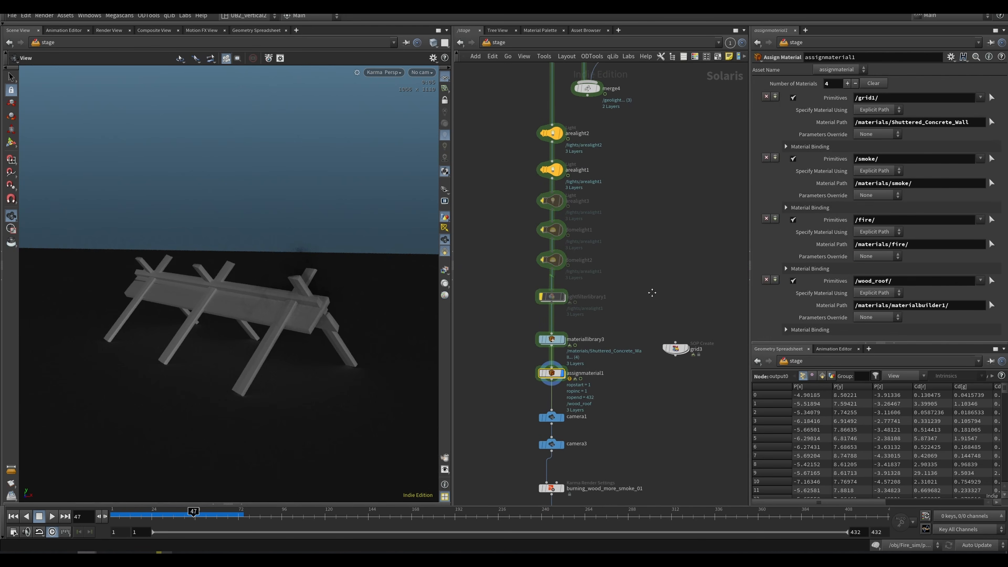
{"action": "scroll", "coordinate": [644, 288], "scroll_direction": "down", "scroll_amount": 2}
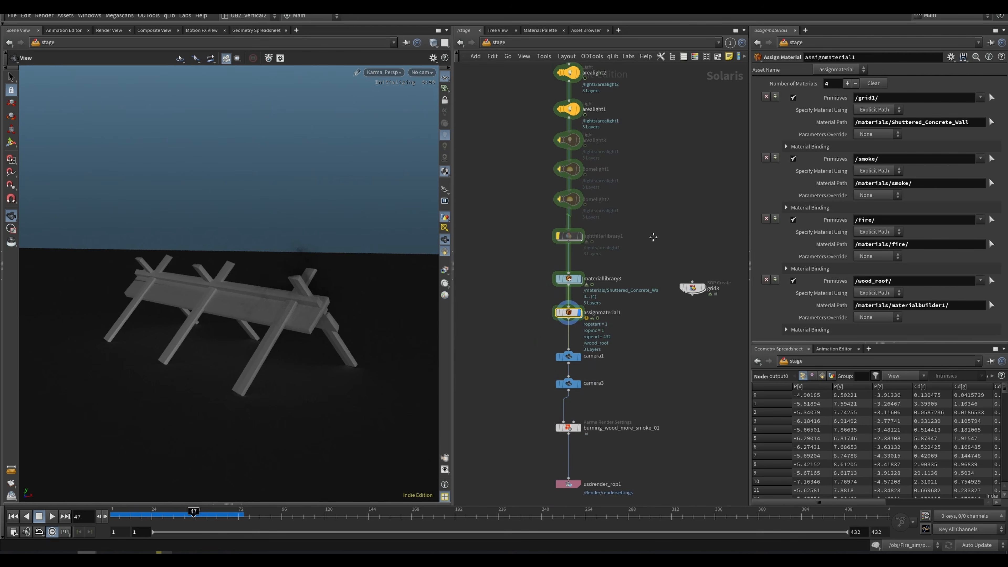
{"action": "middle_click_drag", "start_coordinate": [646, 234], "coordinate": [635, 246]}
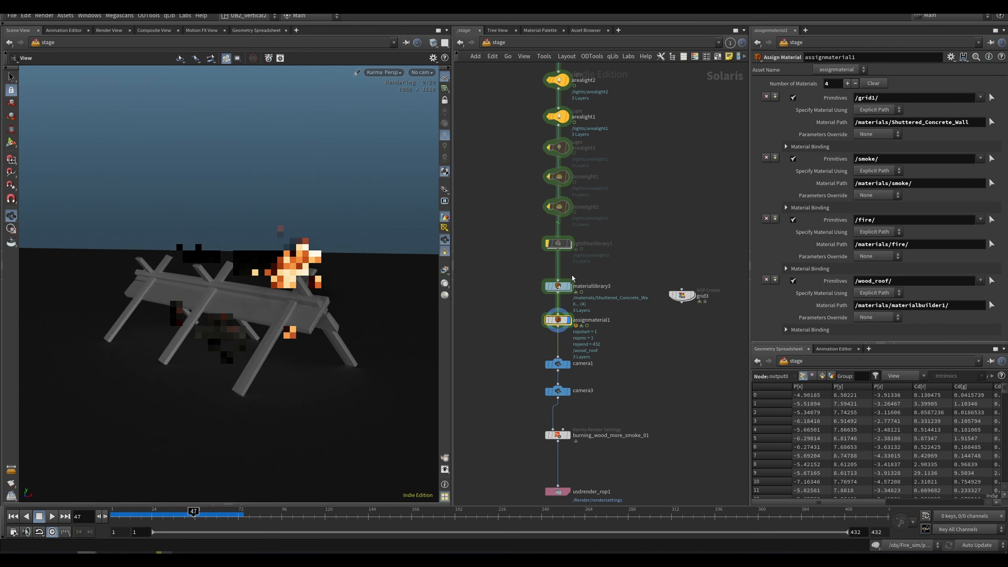
{"action": "mouse_move", "coordinate": [566, 285]}
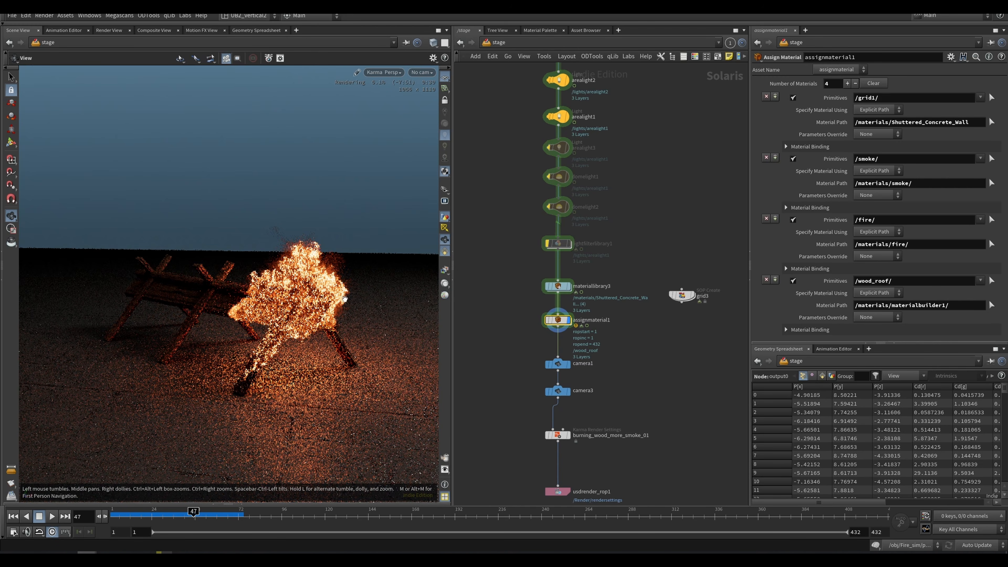
Examine the geolight branch with light1, instancer2 and light2 feeding into merge4.
{"action": "middle_click_drag", "start_coordinate": [601, 216], "coordinate": [557, 391]}
{"action": "middle_click_drag", "start_coordinate": [597, 231], "coordinate": [579, 340]}
{"action": "scroll", "coordinate": [659, 217], "scroll_direction": "down", "scroll_amount": 3}
{"action": "middle_click_drag", "start_coordinate": [659, 217], "coordinate": [573, 261]}
{"action": "left_click_drag", "start_coordinate": [705, 180], "coordinate": [556, 336]}
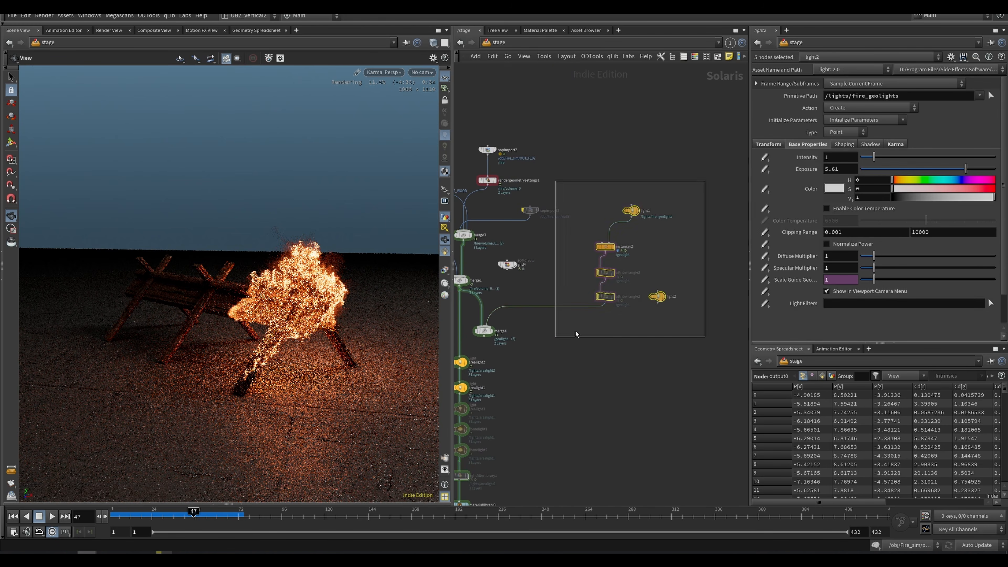
{"action": "middle_click_drag", "start_coordinate": [549, 279], "coordinate": [574, 268]}
{"action": "left_click", "coordinate": [547, 337]}
{"action": "scroll", "coordinate": [559, 315], "scroll_direction": "up", "scroll_amount": 2}
{"action": "mouse_move", "coordinate": [559, 315]}
{"action": "middle_mouse_down"}
{"action": "mouse_move", "coordinate": [636, 313]}
{"action": "mouse_move", "coordinate": [560, 318]}
{"action": "middle_mouse_up"}
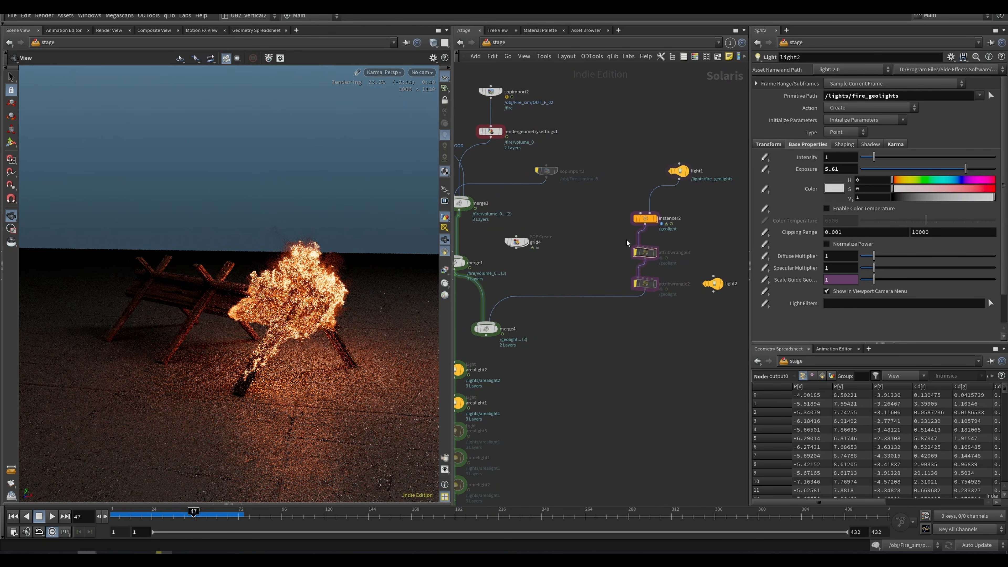
Trace the main stage network from the fire import through the area lights to the render nodes.
{"action": "middle_click_drag", "start_coordinate": [597, 232], "coordinate": [669, 234]}
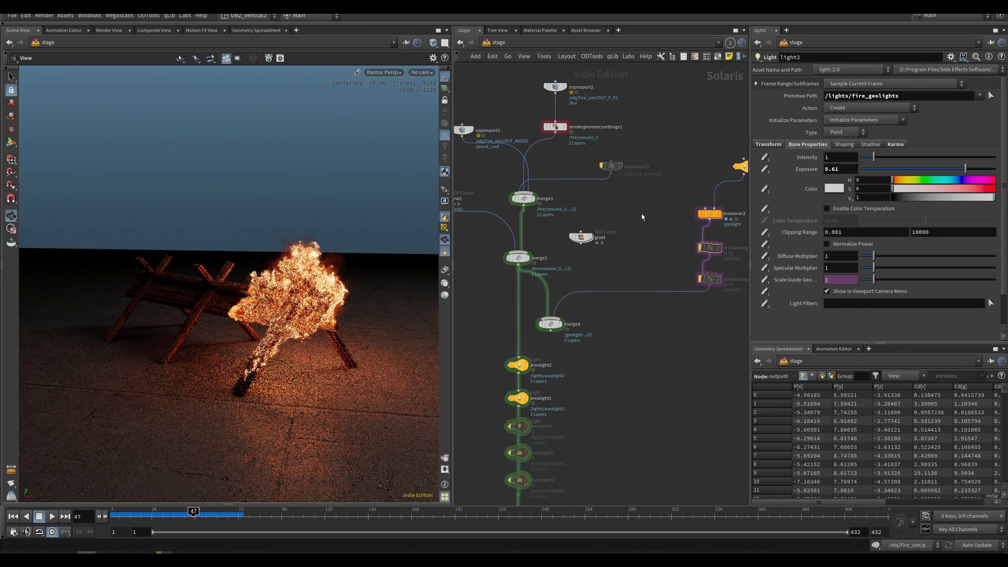
{"action": "middle_click_drag", "start_coordinate": [618, 381], "coordinate": [644, 223]}
{"action": "middle_click_drag", "start_coordinate": [654, 346], "coordinate": [648, 182]}
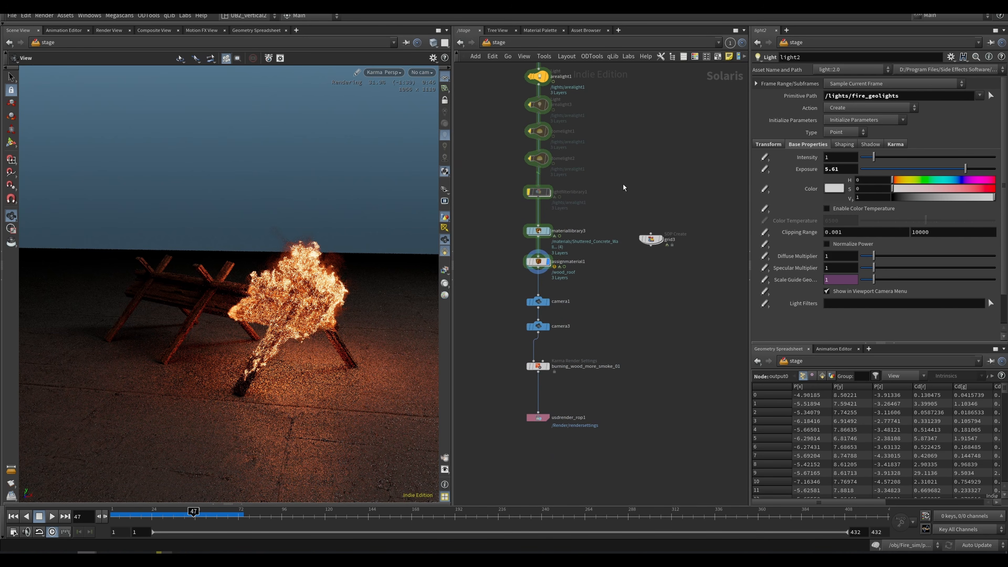
{"action": "middle_click_drag", "start_coordinate": [617, 185], "coordinate": [618, 299]}
{"action": "middle_click_drag", "start_coordinate": [620, 238], "coordinate": [634, 335]}
{"action": "middle_click_drag", "start_coordinate": [520, 266], "coordinate": [532, 369]}
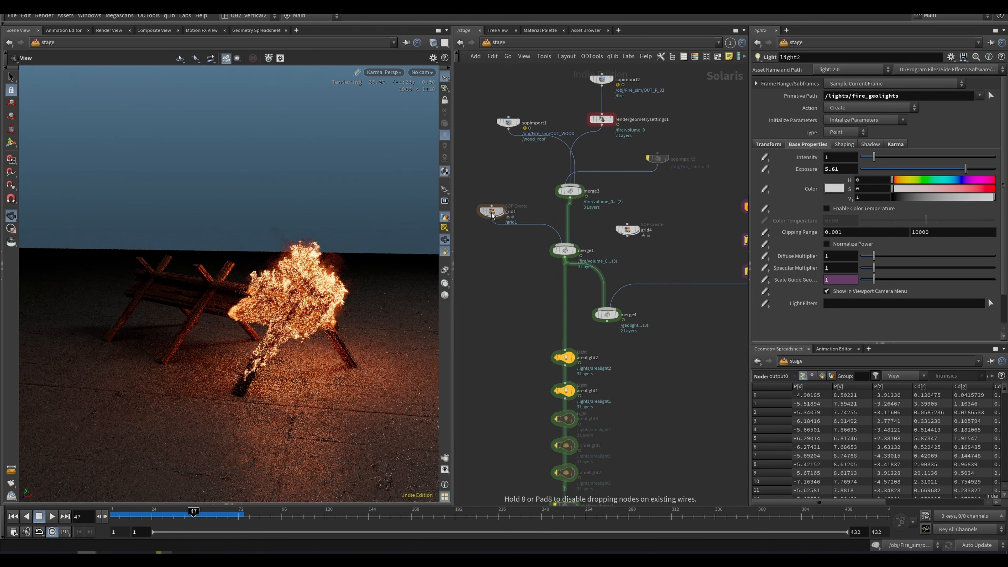
Display the stage at merge1, bypass the fire import sopimport2 and rendergeometrysettings1, and bring the wooden structure closer.
{"action": "left_click", "coordinate": [574, 251]}
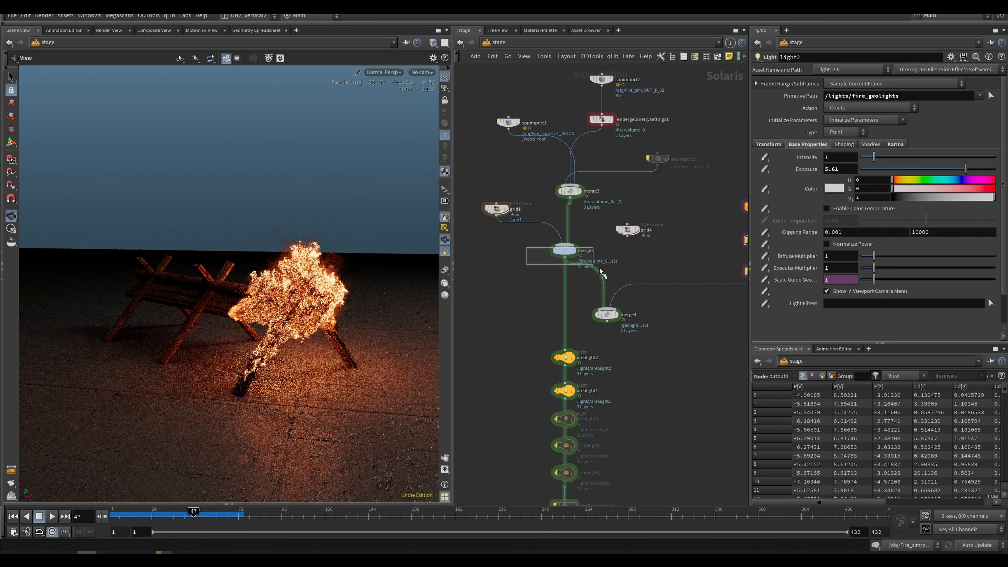
{"action": "middle_click_drag", "start_coordinate": [577, 215], "coordinate": [565, 302]}
{"action": "left_click", "coordinate": [579, 206]}
{"action": "left_click", "coordinate": [580, 166]}
{"action": "middle_click_drag", "start_coordinate": [521, 354], "coordinate": [524, 314]}
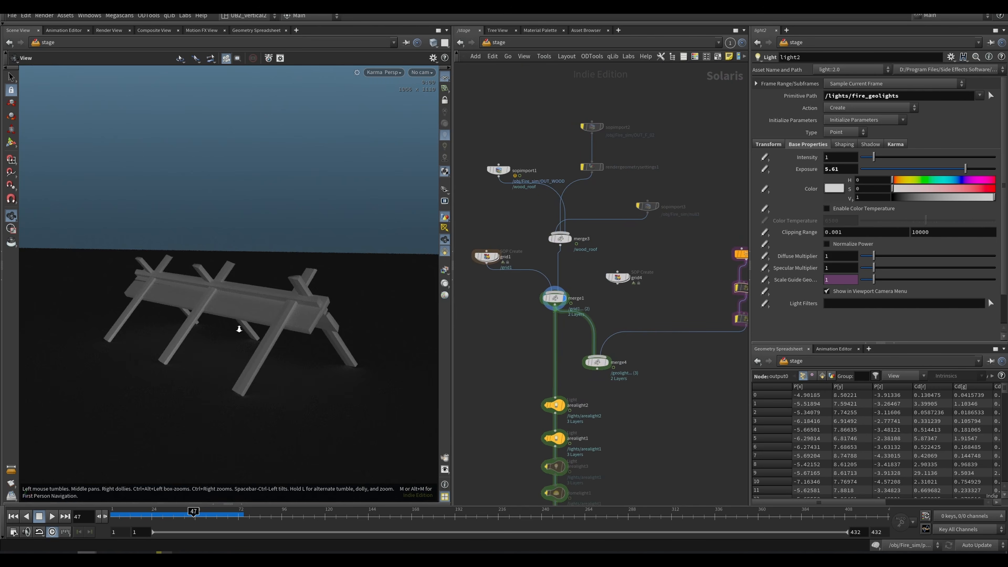
{"action": "right_click_drag", "start_coordinate": [182, 332], "coordinate": [321, 316]}
Display the stage at arealight1 and view the unshaded wooden structure under the area lights from closer up.
{"action": "middle_click_drag", "start_coordinate": [505, 443], "coordinate": [493, 366]}
{"action": "left_click", "coordinate": [550, 362]}
{"action": "left_click", "coordinate": [541, 361]}
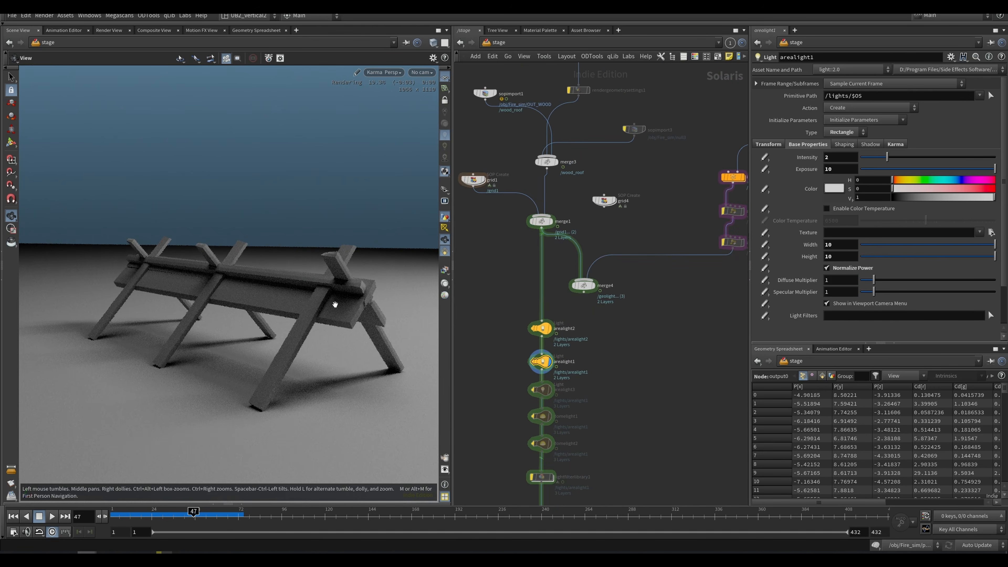
{"action": "right_click_drag", "start_coordinate": [308, 310], "coordinate": [328, 303]}
{"action": "left_click_drag", "start_coordinate": [329, 303], "coordinate": [337, 311]}
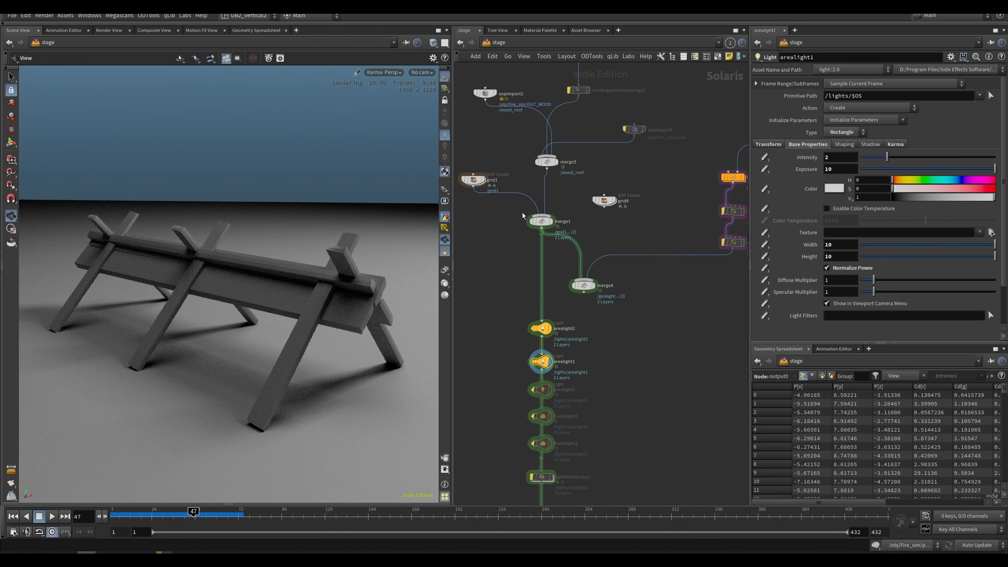
Check the grid1 floor settings, then display assignmaterial1 and view the glowing wood material close up.
{"action": "left_click", "coordinate": [474, 180]}
{"action": "middle_click_drag", "start_coordinate": [501, 344], "coordinate": [495, 277]}
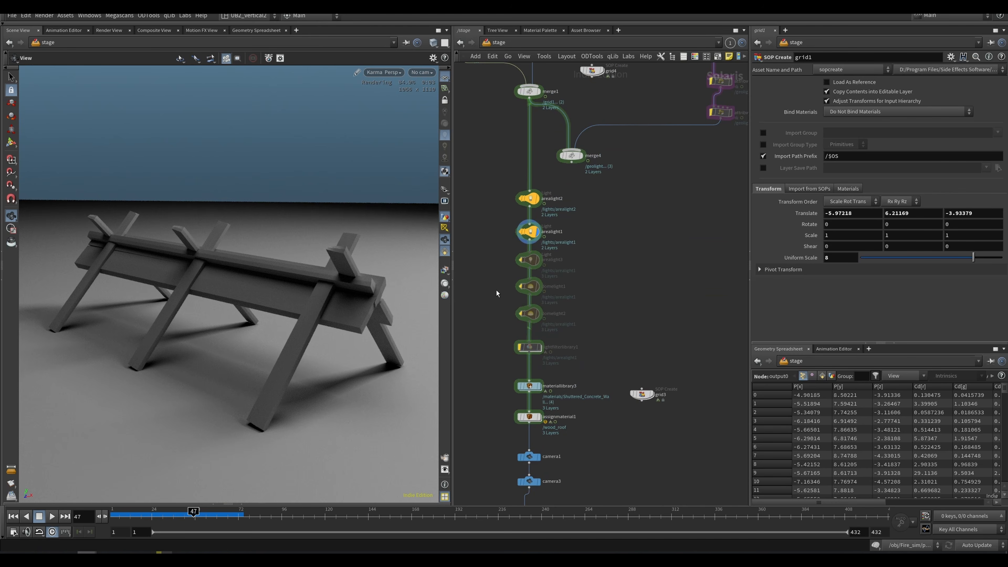
{"action": "left_click_drag", "start_coordinate": [502, 410], "coordinate": [549, 430]}
{"action": "left_click", "coordinate": [540, 417]}
{"action": "middle_click_drag", "start_coordinate": [582, 341], "coordinate": [599, 293]}
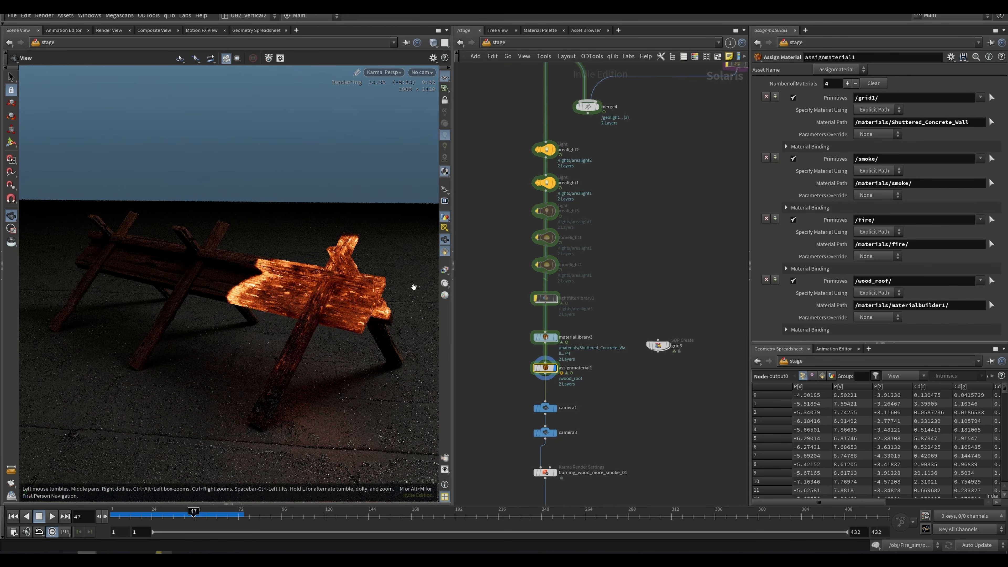
{"action": "scroll", "coordinate": [313, 326], "scroll_direction": "up", "scroll_amount": 3}
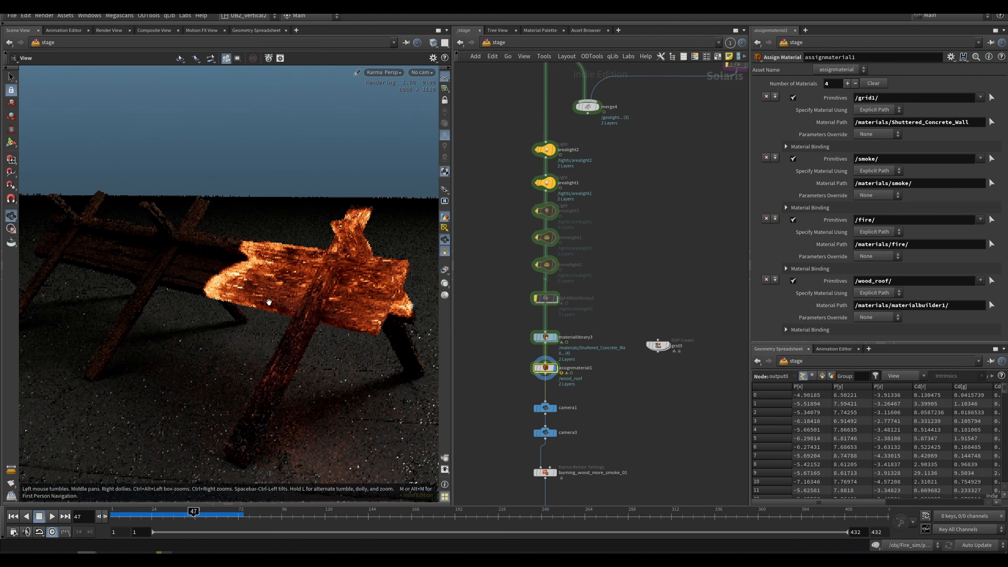
{"action": "left_click_drag", "start_coordinate": [364, 335], "coordinate": [308, 324]}
{"action": "key", "text": "s"}
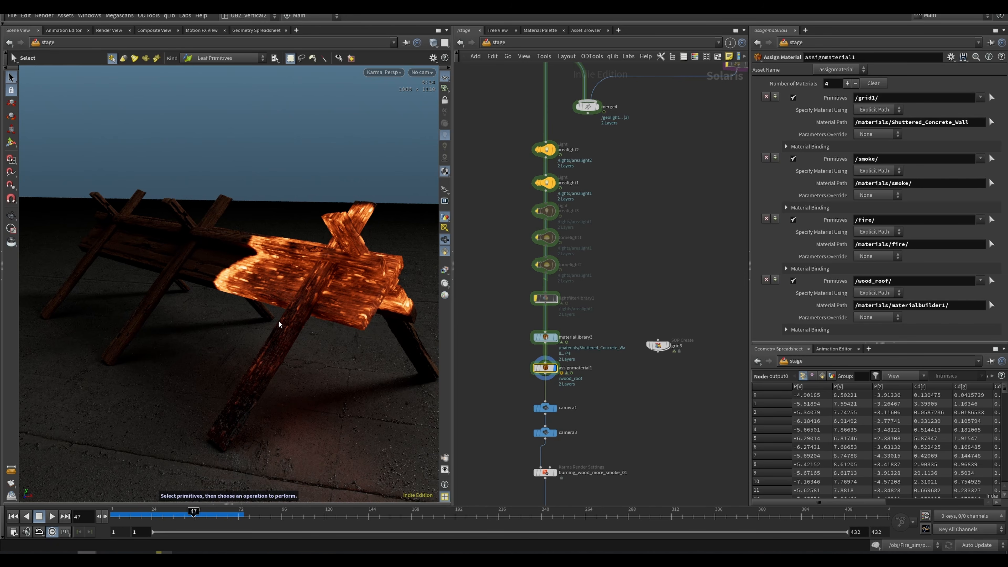
Open the materialbuilder1 network inside materiallibrary3.
{"action": "middle_click_drag", "start_coordinate": [693, 219], "coordinate": [702, 250]}
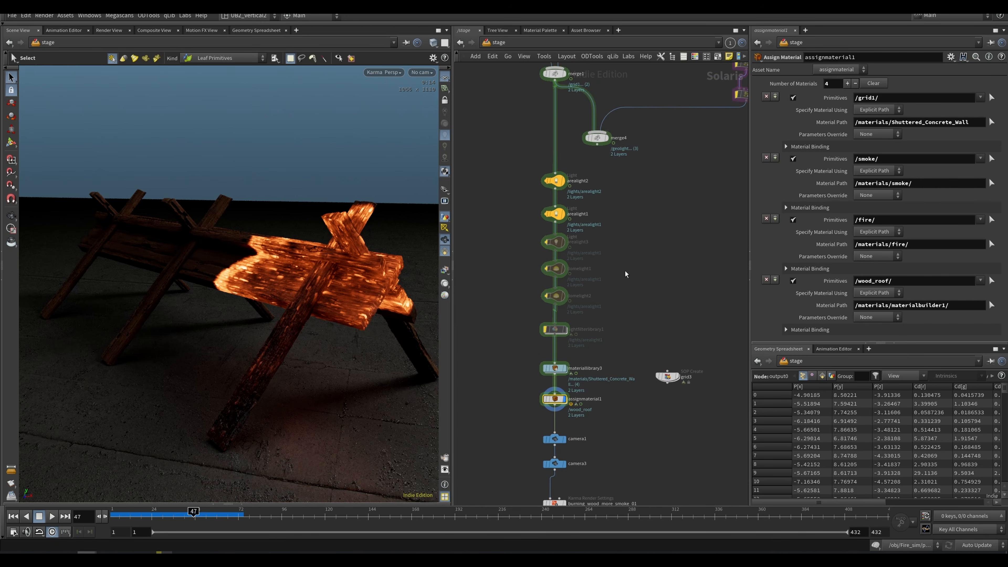
{"action": "middle_click_drag", "start_coordinate": [528, 202], "coordinate": [601, 344]}
{"action": "left_click", "coordinate": [561, 174]}
{"action": "middle_click_drag", "start_coordinate": [591, 387], "coordinate": [531, 223]}
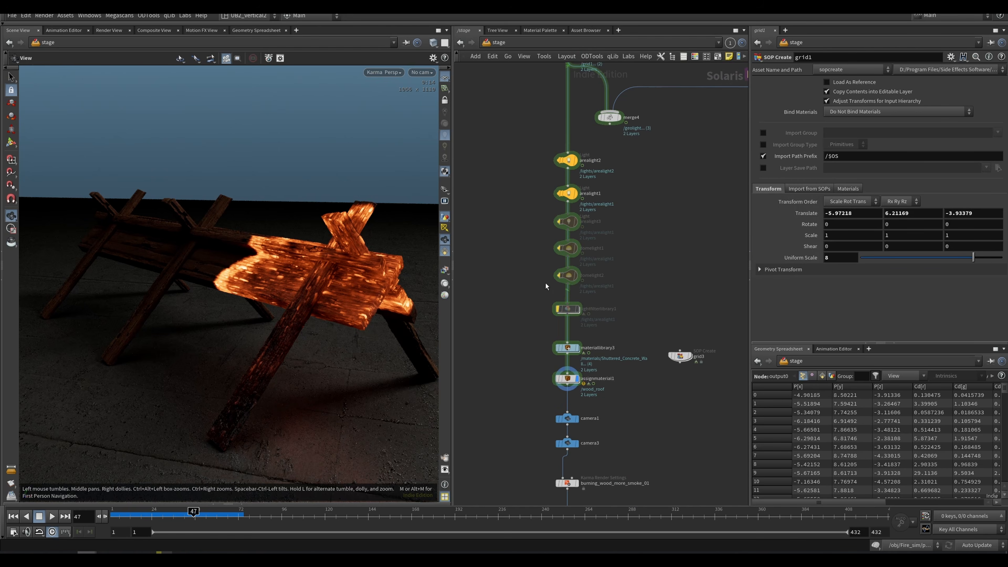
{"action": "key", "text": "i"}
{"action": "key", "text": "i"}
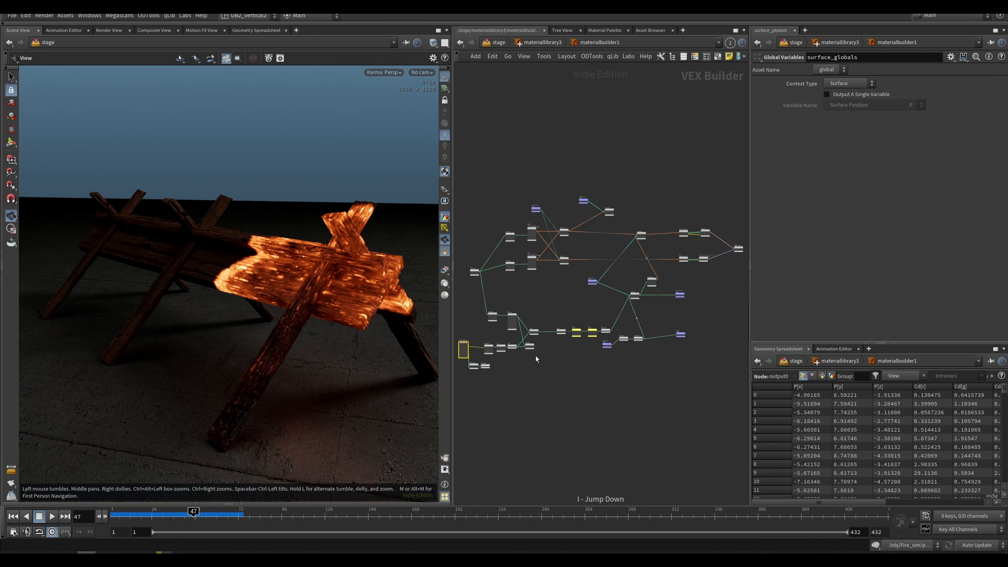
Inspect the transition_burn bind node and the layermix6 node that blends the two cracked wood shaders.
{"action": "scroll", "coordinate": [556, 306], "scroll_direction": "up", "scroll_amount": 2}
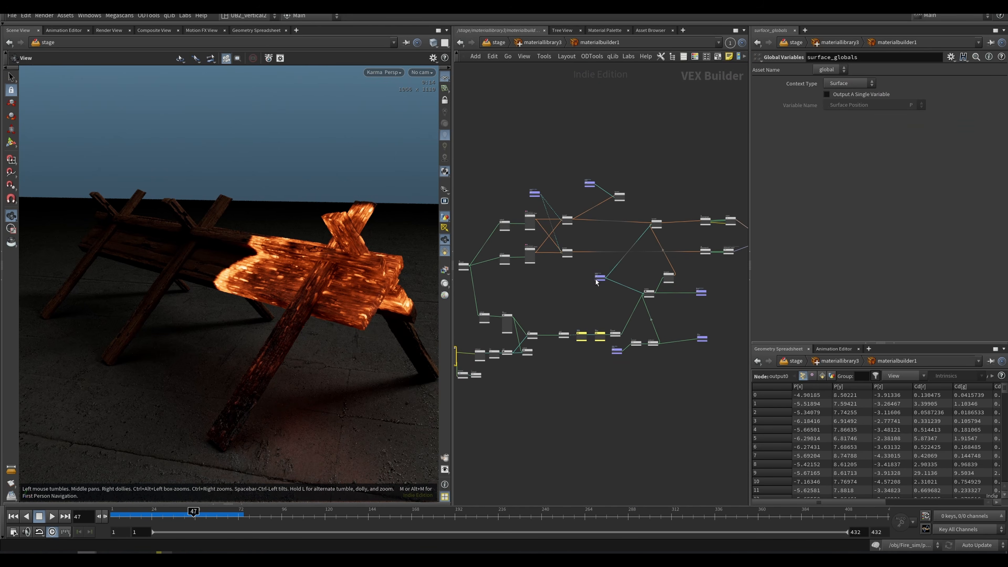
{"action": "scroll", "coordinate": [563, 205], "scroll_direction": "up", "scroll_amount": 10}
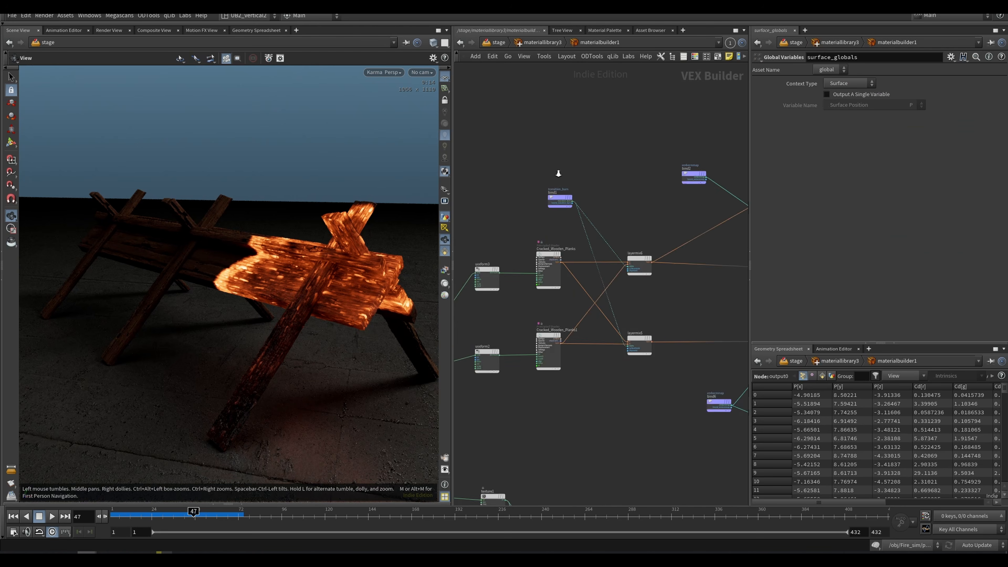
{"action": "left_click", "coordinate": [565, 217]}
{"action": "scroll", "coordinate": [681, 179], "scroll_direction": "down", "scroll_amount": 10}
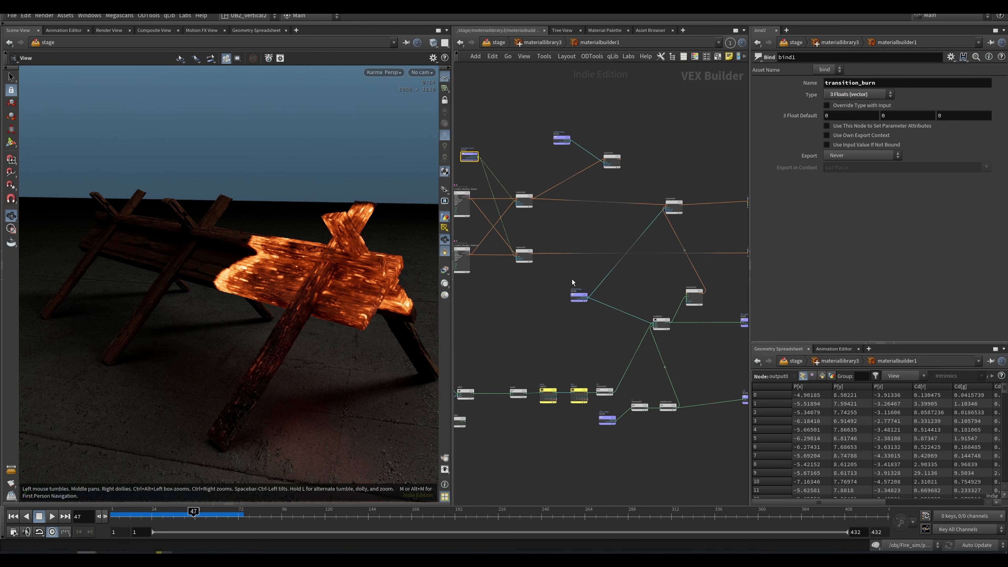
{"action": "right_click_drag", "start_coordinate": [527, 207], "coordinate": [544, 180]}
{"action": "left_click", "coordinate": [544, 171]}
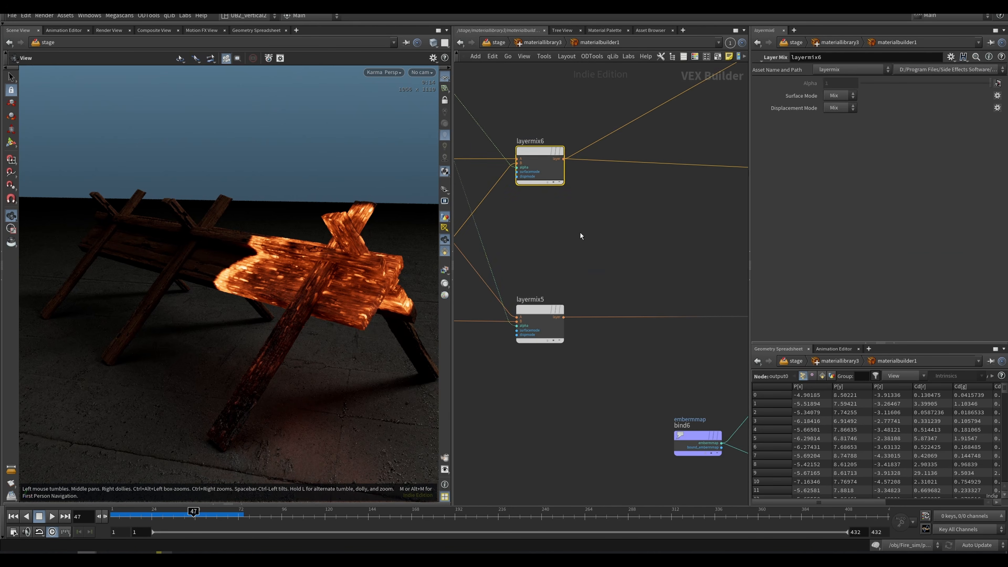
{"action": "right_click_drag", "start_coordinate": [599, 217], "coordinate": [596, 240]}
Examine the shader's ember branch up to the VIZ bind export, and list the viewport's available render outputs.
{"action": "middle_click_drag", "start_coordinate": [481, 260], "coordinate": [525, 260]}
{"action": "left_click", "coordinate": [585, 254]}
{"action": "left_click", "coordinate": [575, 187]}
{"action": "left_click", "coordinate": [598, 331]}
{"action": "mouse_move", "coordinate": [587, 294]}
{"action": "right_mouse_down"}
{"action": "mouse_move", "coordinate": [620, 300]}
{"action": "mouse_move", "coordinate": [590, 305]}
{"action": "right_mouse_up"}
{"action": "middle_click_drag", "start_coordinate": [591, 305], "coordinate": [487, 295]}
{"action": "left_click_drag", "start_coordinate": [670, 323], "coordinate": [641, 333]}
{"action": "left_click_drag", "start_coordinate": [686, 307], "coordinate": [556, 350]}
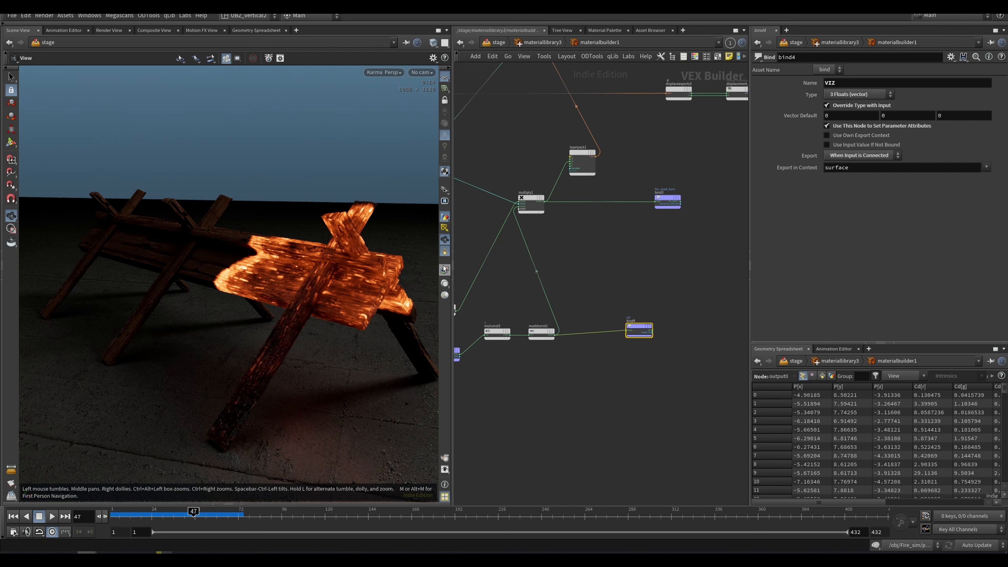
{"action": "left_click", "coordinate": [445, 270]}
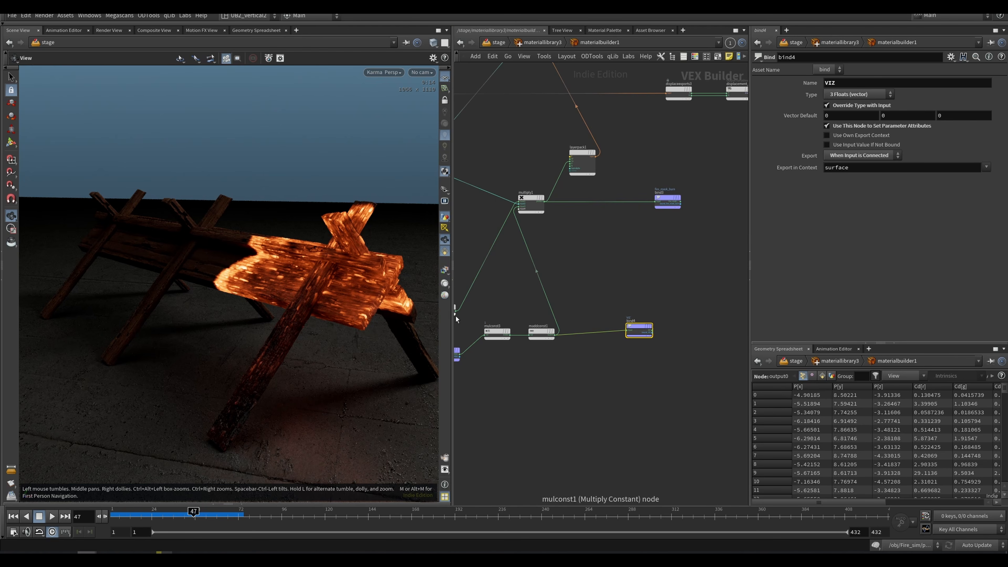
{"action": "left_click", "coordinate": [445, 271]}
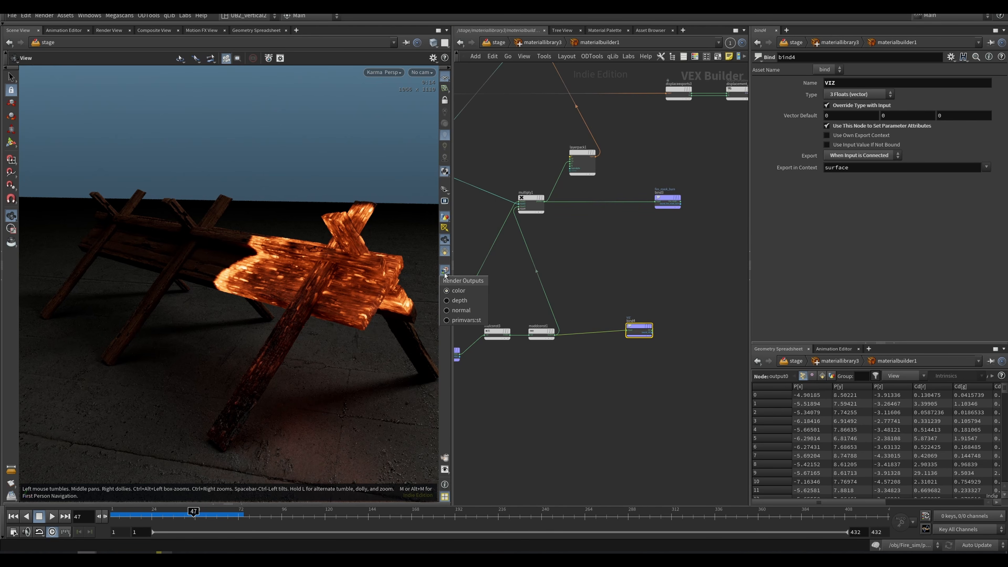
Return to the stage level and display the burning_wood_more_smoke_01 Karma render settings node.
{"action": "key", "text": "u"}
{"action": "key", "text": "u"}
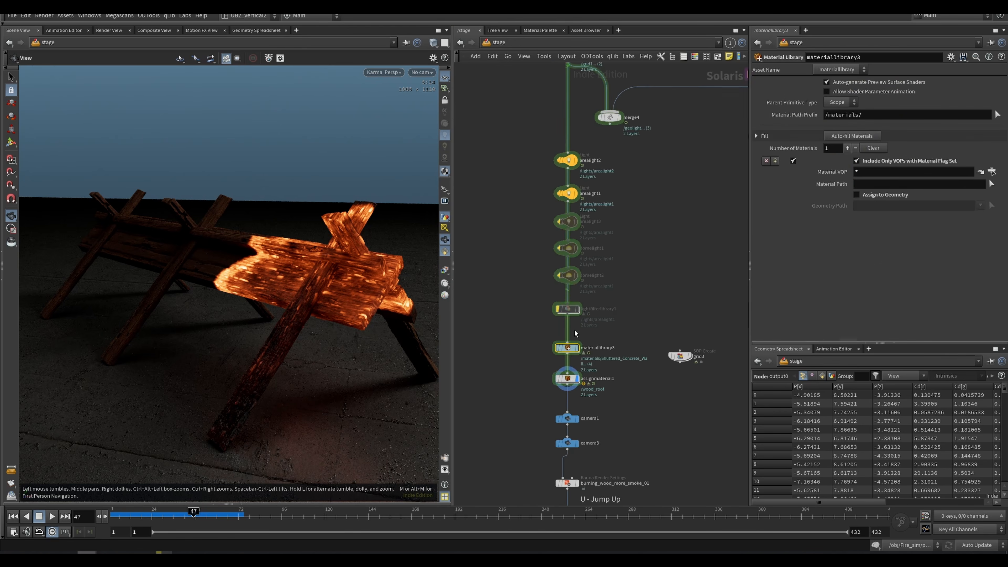
{"action": "middle_click_drag", "start_coordinate": [620, 277], "coordinate": [608, 229]}
{"action": "left_click", "coordinate": [572, 284]}
{"action": "left_click", "coordinate": [562, 285]}
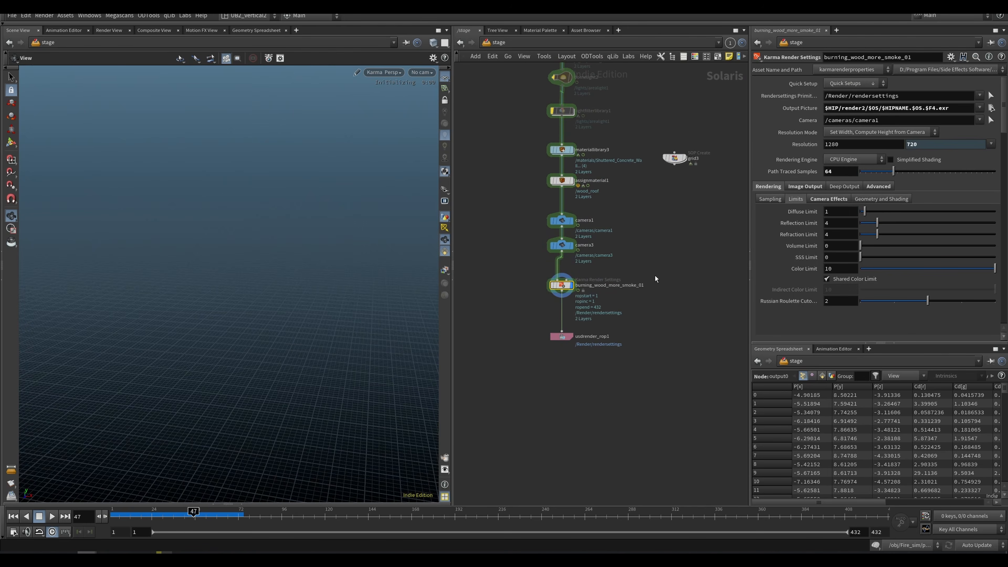
Show the VIZ render output in the Karma viewport.
{"action": "middle_click_drag", "start_coordinate": [663, 272], "coordinate": [652, 336]}
{"action": "middle_click_drag", "start_coordinate": [513, 337], "coordinate": [513, 361]}
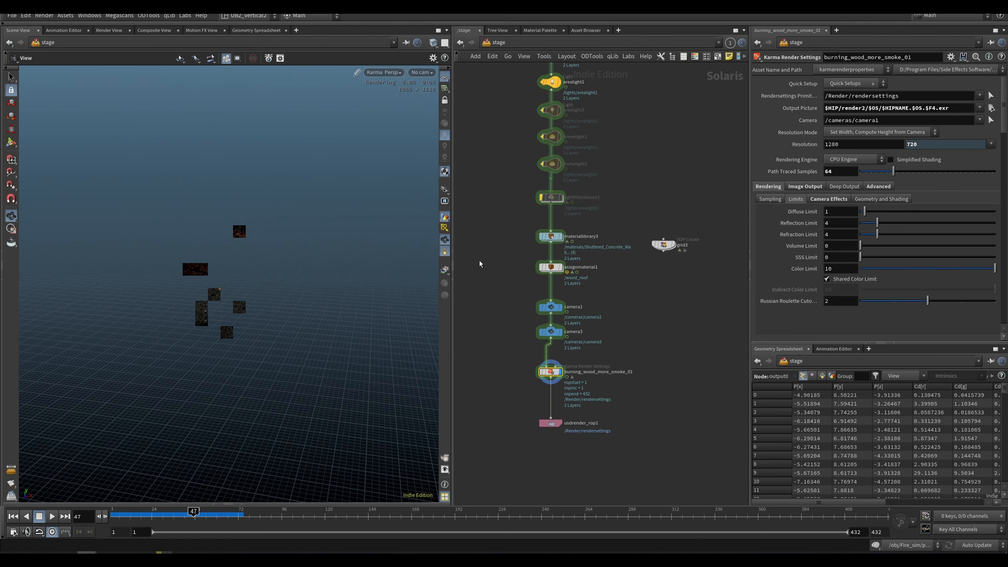
{"action": "left_click", "coordinate": [444, 270]}
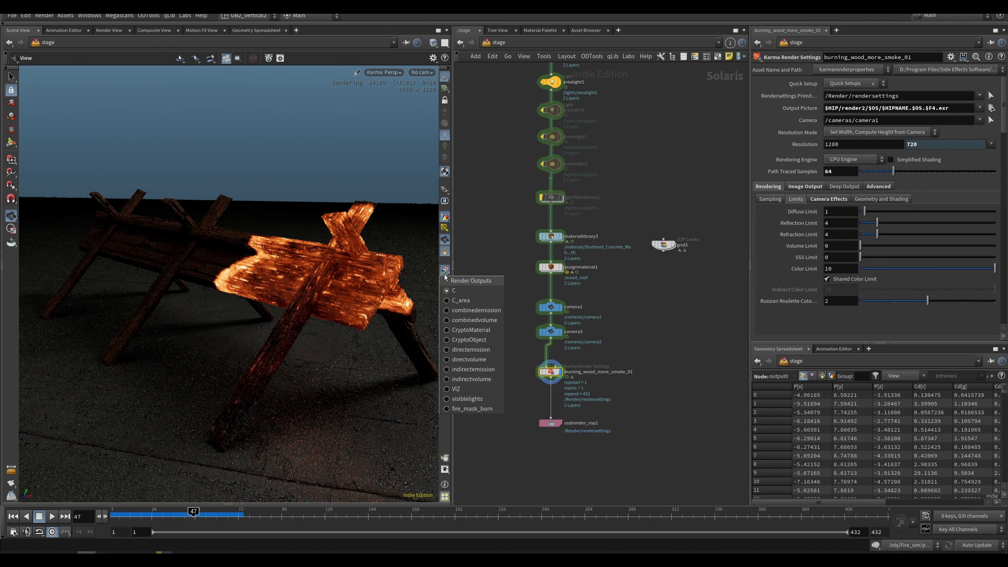
{"action": "left_click", "coordinate": [481, 389]}
{"action": "middle_click_drag", "start_coordinate": [513, 107], "coordinate": [563, 430]}
{"action": "double_click", "coordinate": [534, 225]}
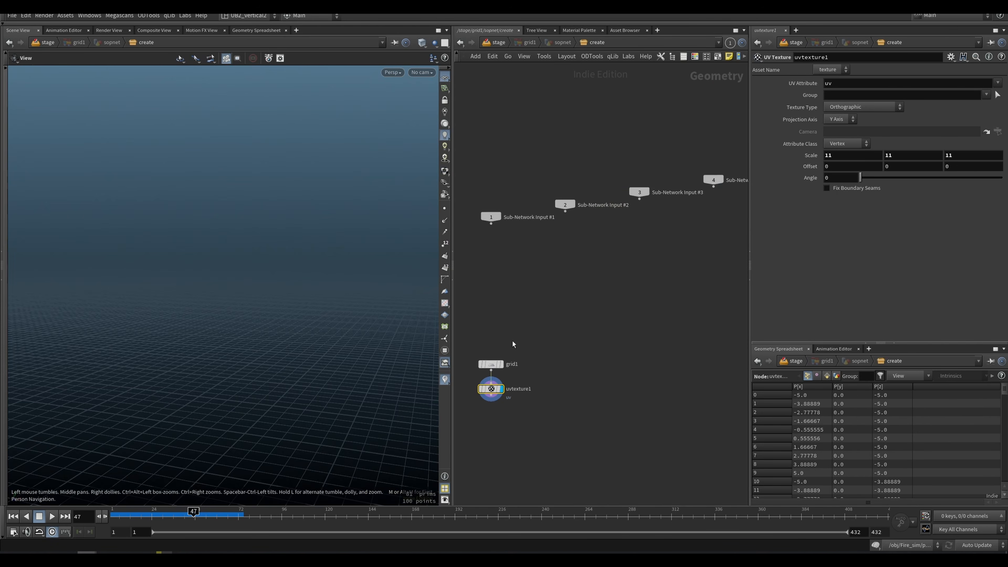
{"action": "key", "text": "u"}
Open the materialbuilder1 network inside materiallibrary3 and show its VIZ output in the viewport.
{"action": "middle_click_drag", "start_coordinate": [523, 266], "coordinate": [513, 240]}
{"action": "left_click", "coordinate": [571, 299]}
{"action": "left_click", "coordinate": [569, 269]}
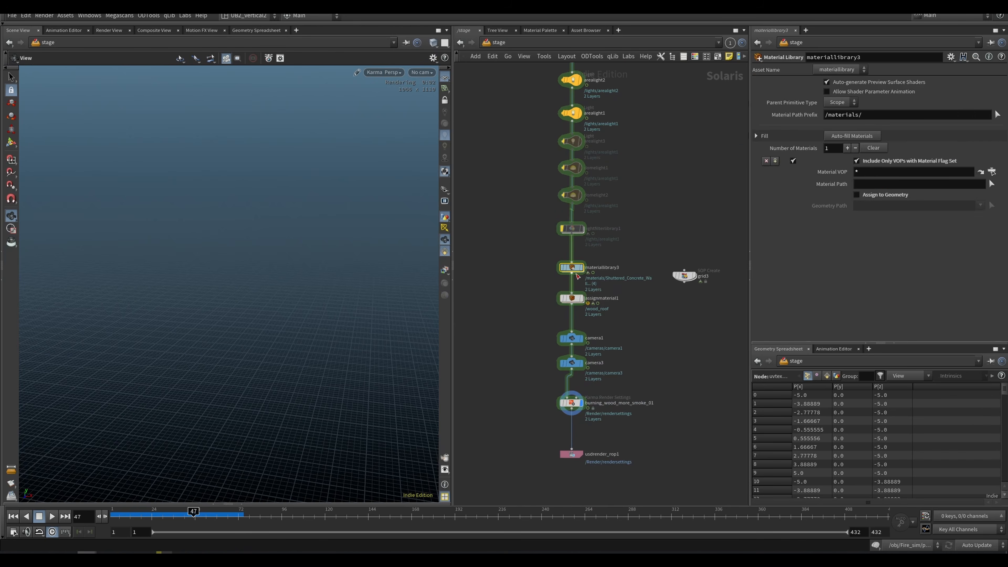
{"action": "key", "text": "i"}
{"action": "key", "text": "i"}
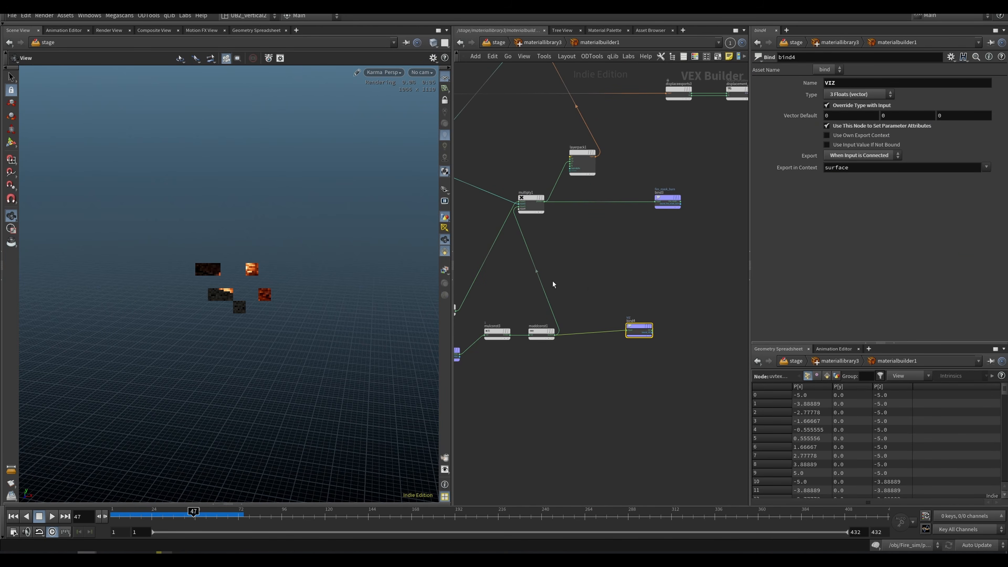
{"action": "left_click", "coordinate": [445, 271]}
{"action": "left_click", "coordinate": [470, 387]}
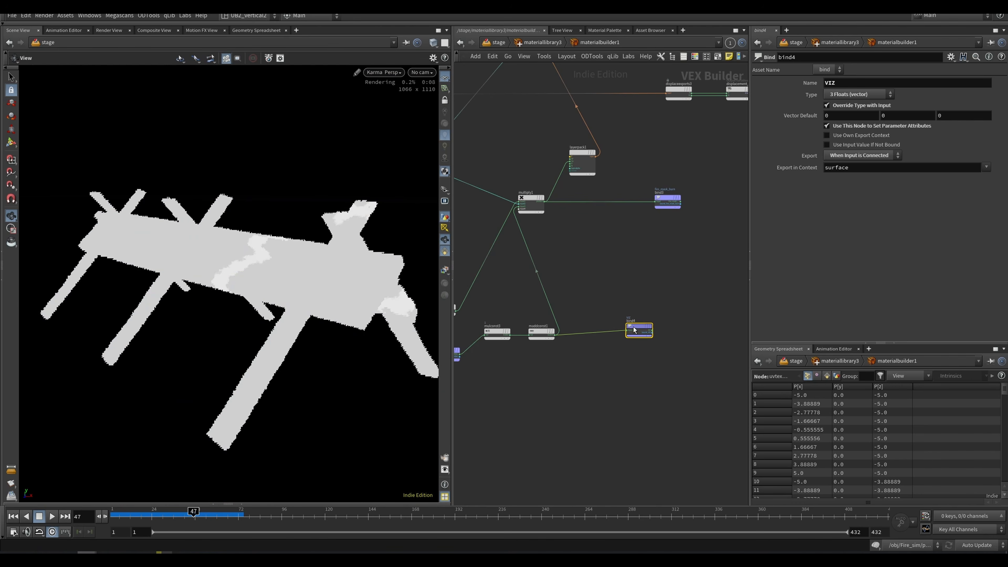
Connect the embermmap output of bind6 to the VIZ bind node to visualize the ember map.
{"action": "left_click", "coordinate": [626, 330]}
{"action": "middle_click_drag", "start_coordinate": [592, 263], "coordinate": [726, 392]}
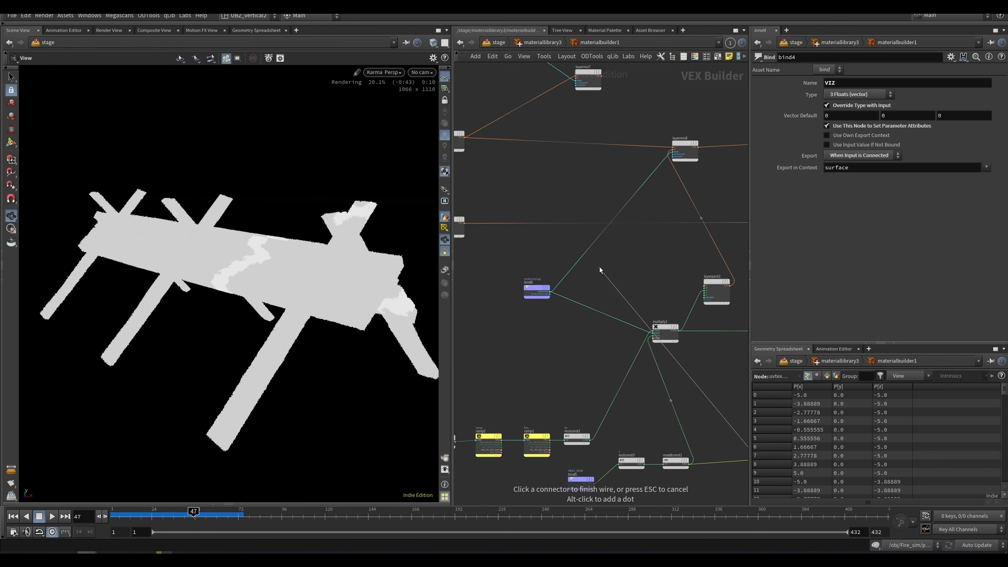
{"action": "scroll", "coordinate": [591, 278], "scroll_direction": "up", "scroll_amount": 5}
{"action": "left_click", "coordinate": [549, 305]}
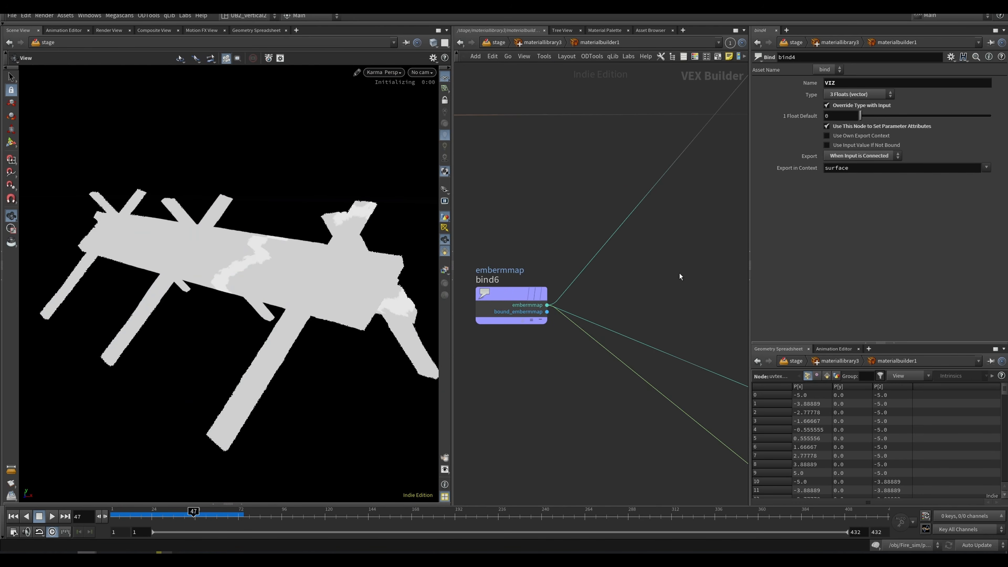
{"action": "scroll", "coordinate": [648, 317], "scroll_direction": "down", "scroll_amount": 8}
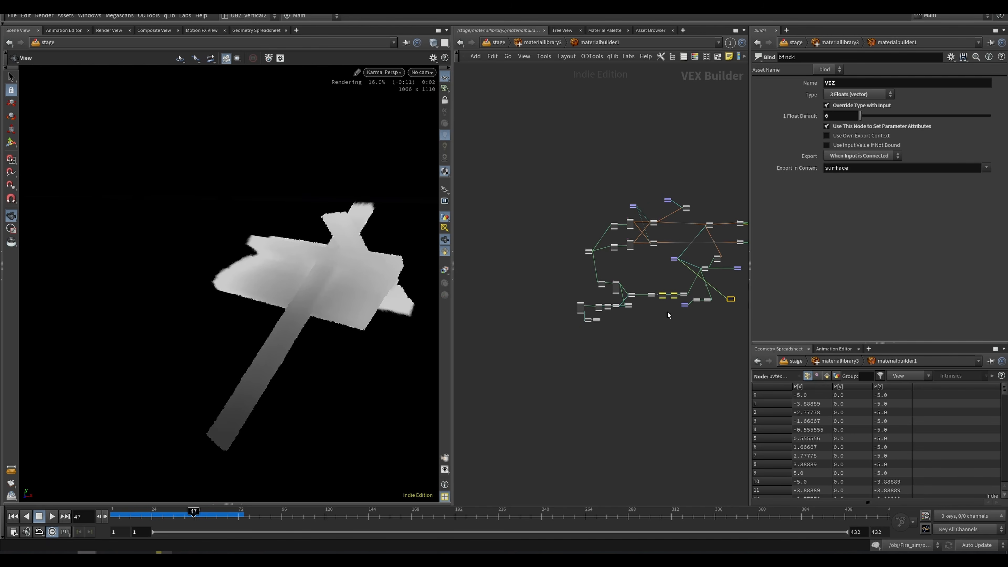
Move the VIZ bind node near bind1 and feed it the transition_burn output.
{"action": "scroll", "coordinate": [633, 335], "scroll_direction": "up", "scroll_amount": 3}
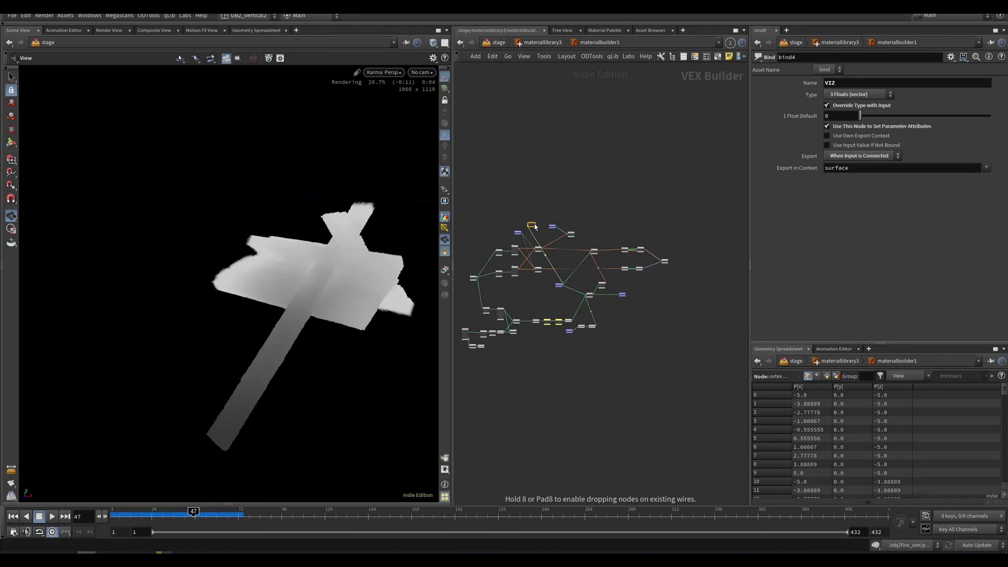
{"action": "scroll", "coordinate": [583, 200], "scroll_direction": "up", "scroll_amount": 6}
{"action": "middle_click_drag", "start_coordinate": [634, 258], "coordinate": [470, 243]}
{"action": "left_click", "coordinate": [569, 261]}
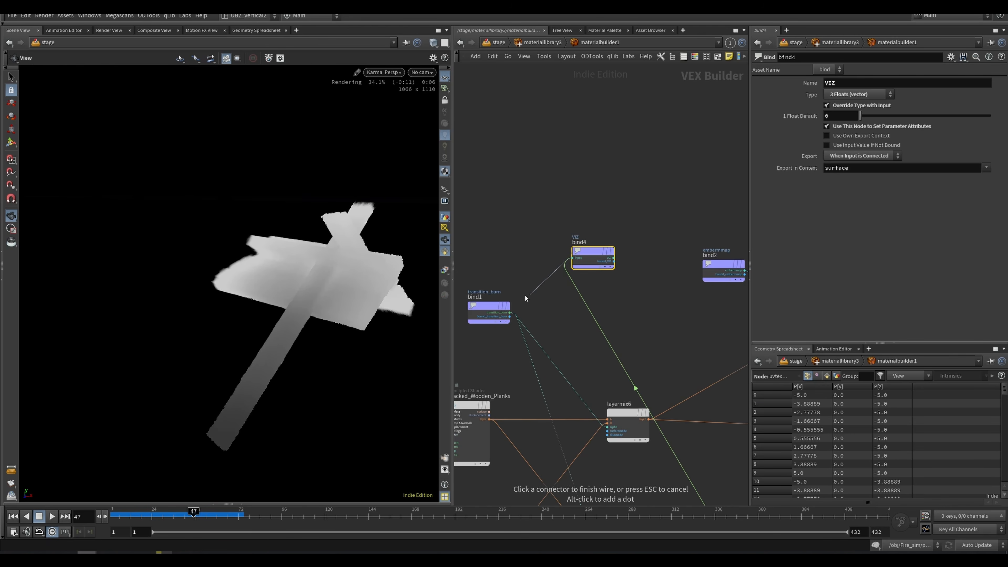
{"action": "left_click", "coordinate": [540, 281]}
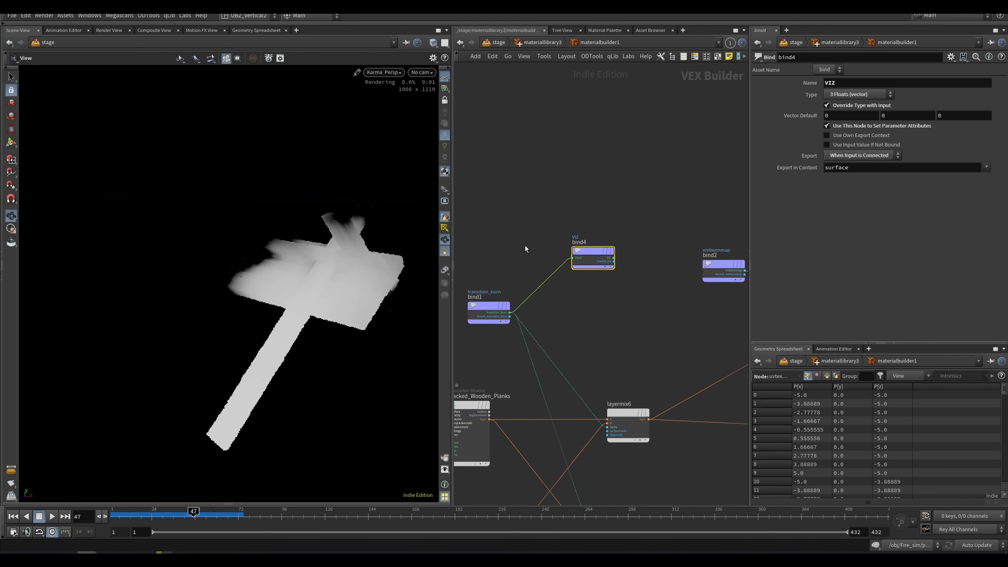
Examine the two embermmap bind nodes in the shader network, bind2 and bind6.
{"action": "scroll", "coordinate": [534, 244], "scroll_direction": "down", "scroll_amount": 5}
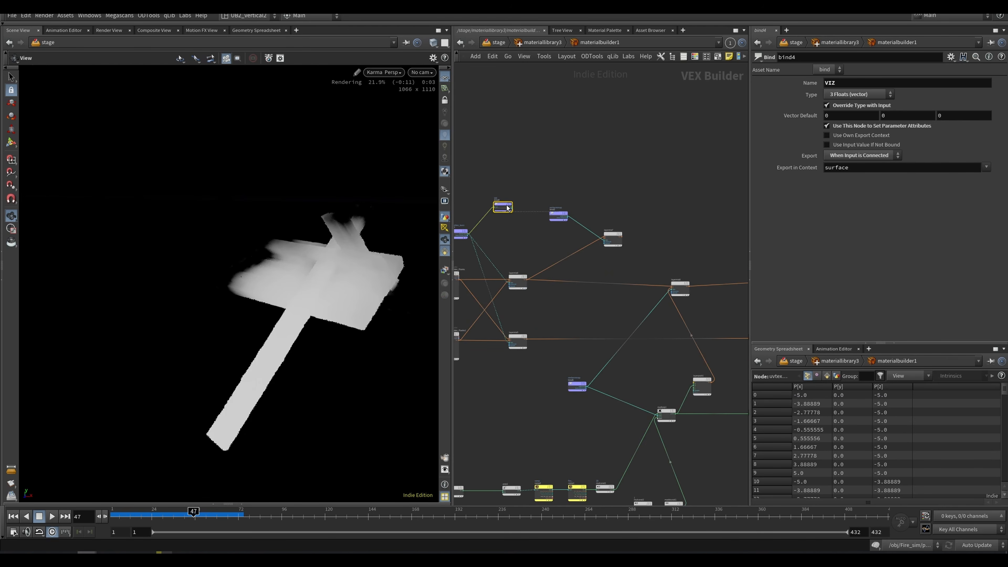
{"action": "scroll", "coordinate": [574, 228], "scroll_direction": "up", "scroll_amount": 8}
{"action": "scroll", "coordinate": [549, 312], "scroll_direction": "down", "scroll_amount": 6}
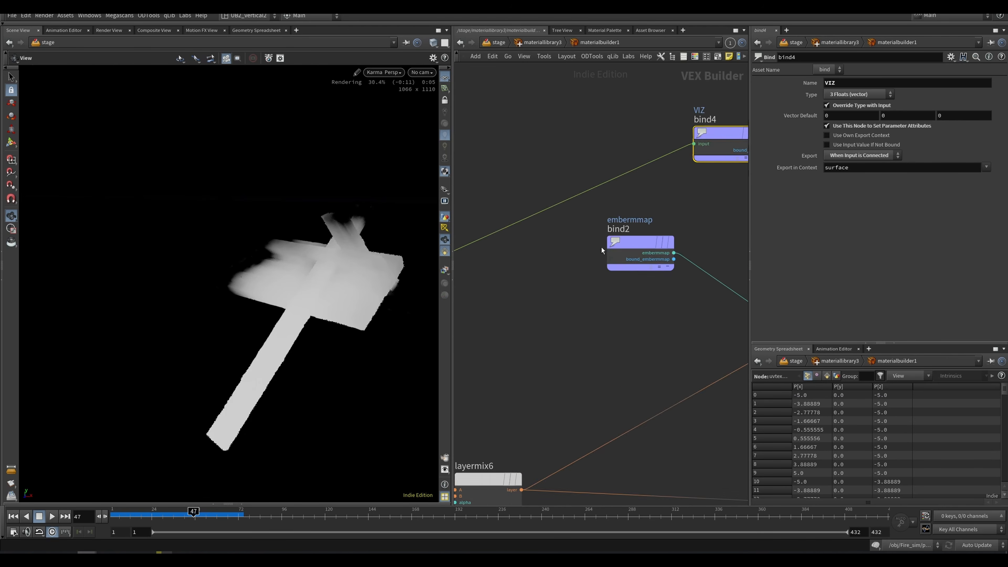
{"action": "scroll", "coordinate": [594, 355], "scroll_direction": "up", "scroll_amount": 8}
{"action": "left_click", "coordinate": [553, 427]}
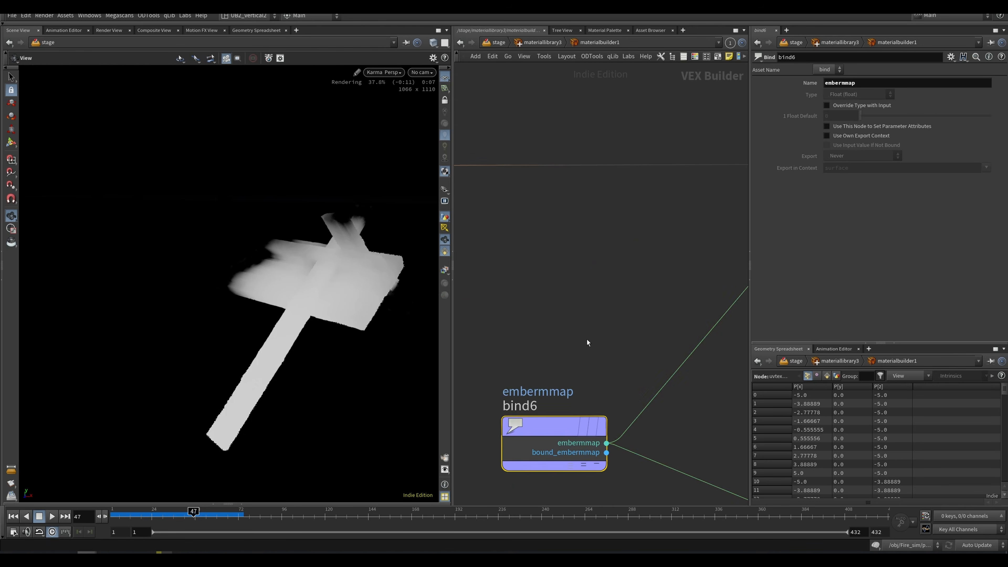
Move the VIZ bind node back beside maddconst1, reconnect it to maddconst1's output, and switch the viewport render output to C.
{"action": "scroll", "coordinate": [623, 318], "scroll_direction": "down", "scroll_amount": 8}
{"action": "left_click_drag", "start_coordinate": [622, 205], "coordinate": [721, 411]}
{"action": "scroll", "coordinate": [721, 414], "scroll_direction": "up", "scroll_amount": 8}
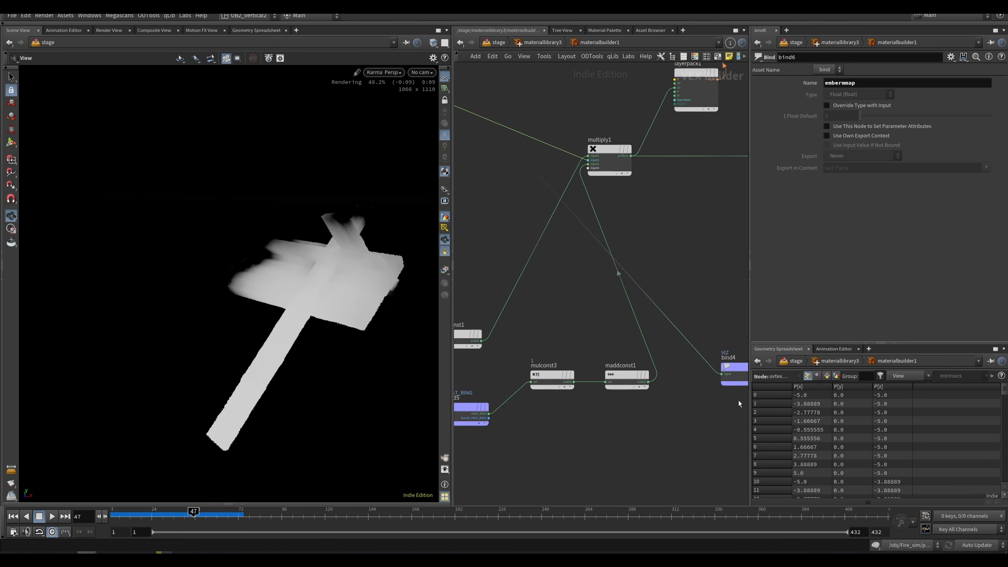
{"action": "left_click", "coordinate": [566, 357]}
{"action": "left_click", "coordinate": [639, 348]}
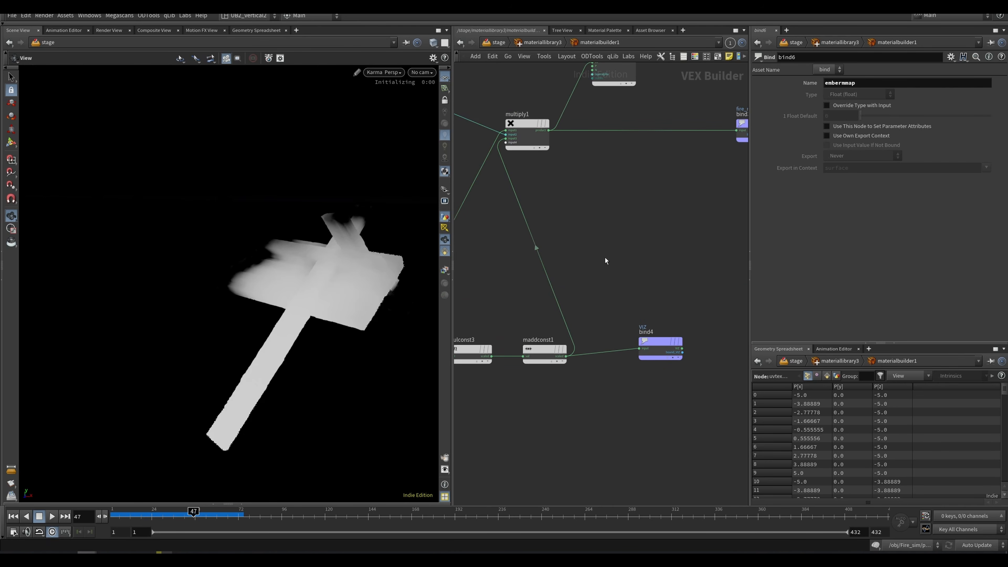
{"action": "left_click", "coordinate": [445, 270]}
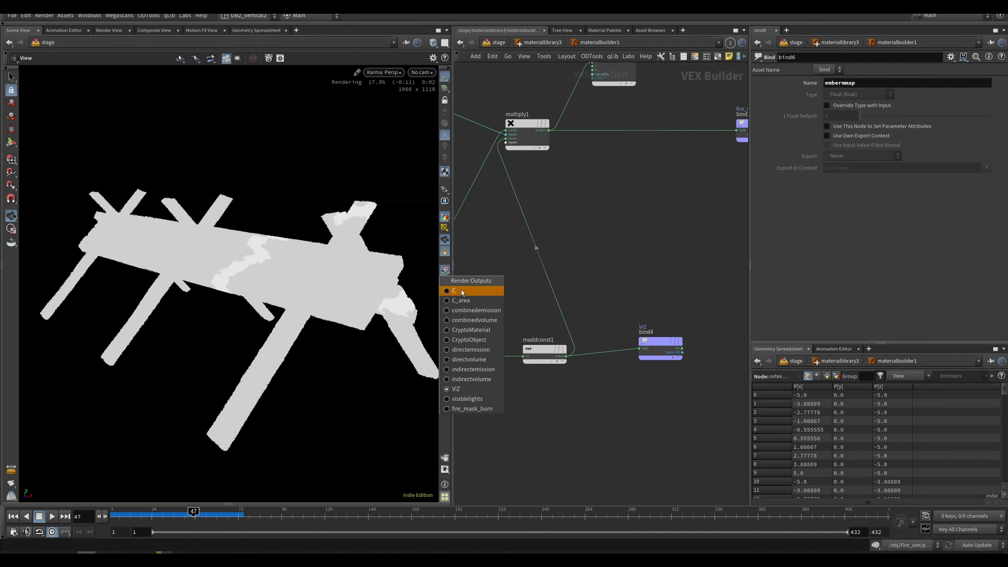
{"action": "left_click", "coordinate": [496, 289]}
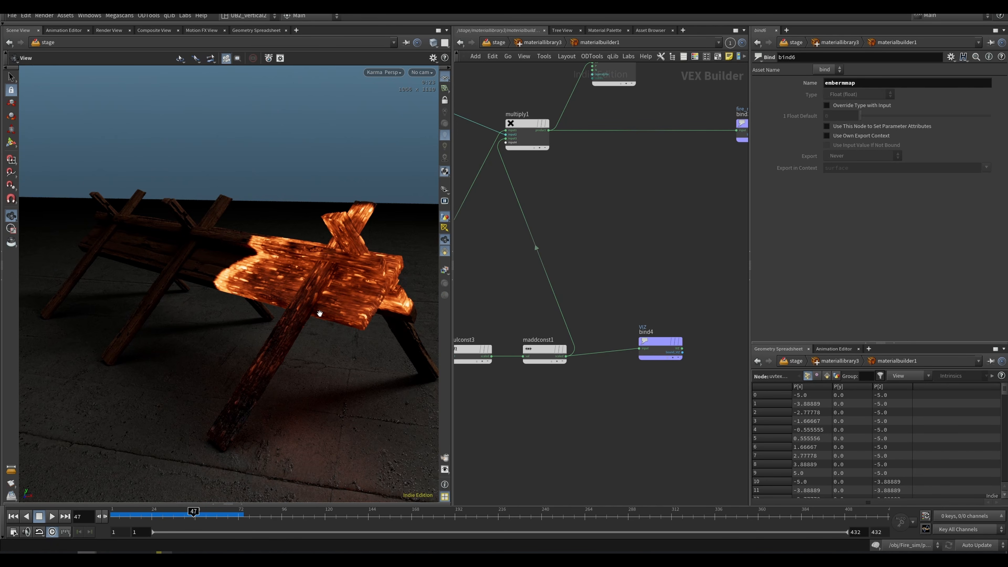
Leave the shader for the Fire_sim geometry network and frame the whole cabin from object_merge1.
{"action": "key", "text": "u"}
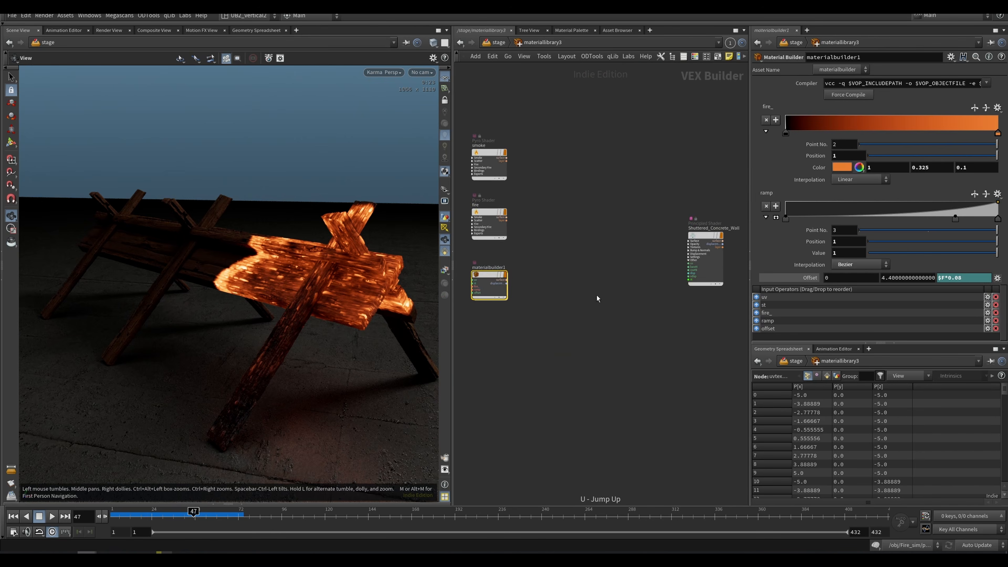
{"action": "key", "text": "1"}
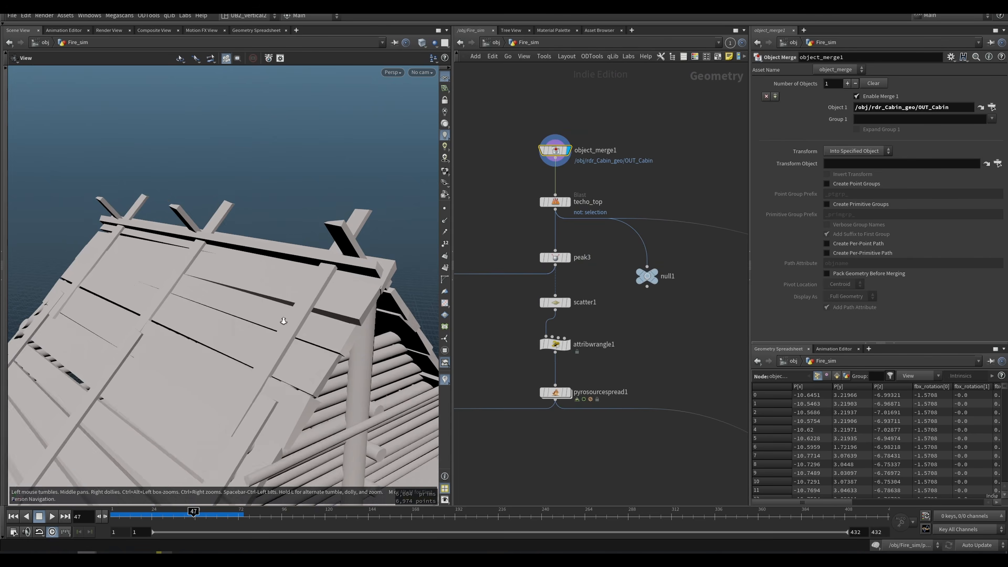
{"action": "key", "text": "space+g"}
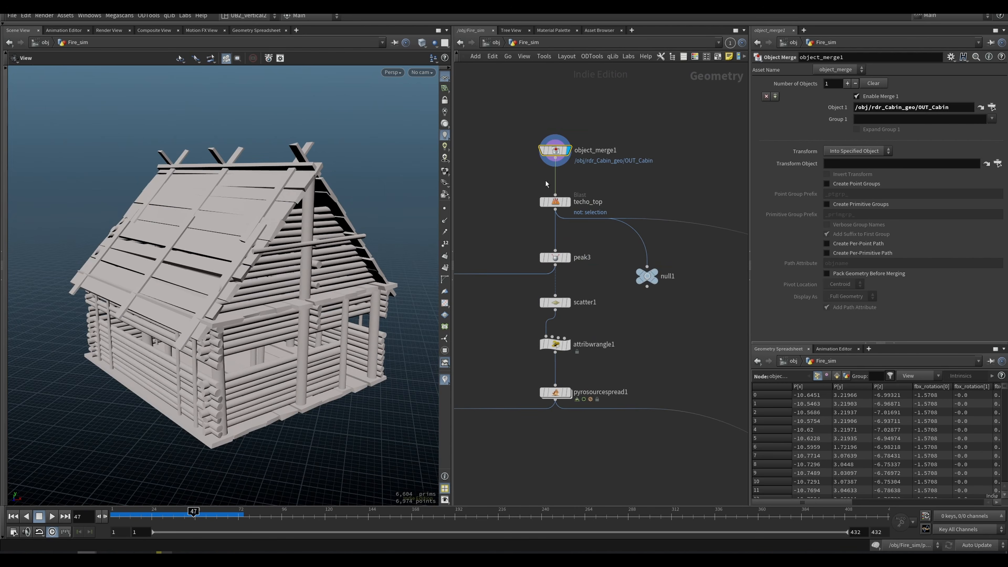
Display the results of the techo_top, peak3 and scatter1 nodes in turn.
{"action": "left_click", "coordinate": [567, 201]}
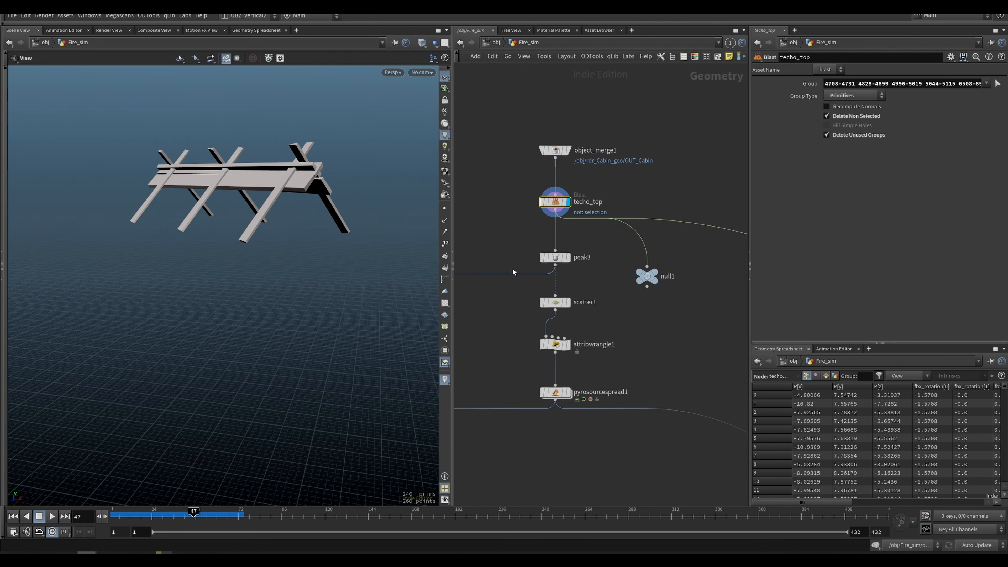
{"action": "key", "text": "r"}
{"action": "left_click", "coordinate": [504, 249]}
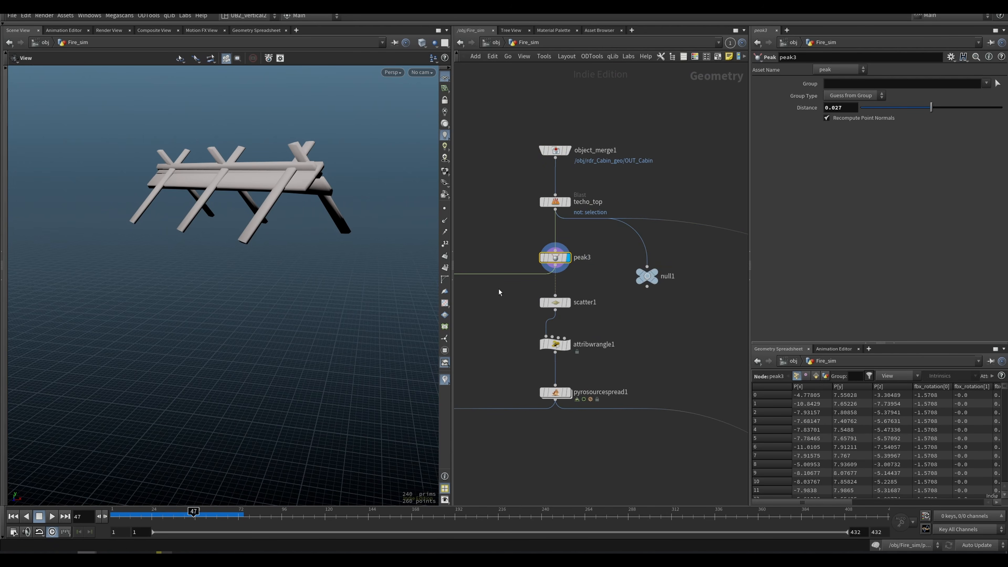
{"action": "key", "text": "r"}
{"action": "left_click", "coordinate": [518, 297]}
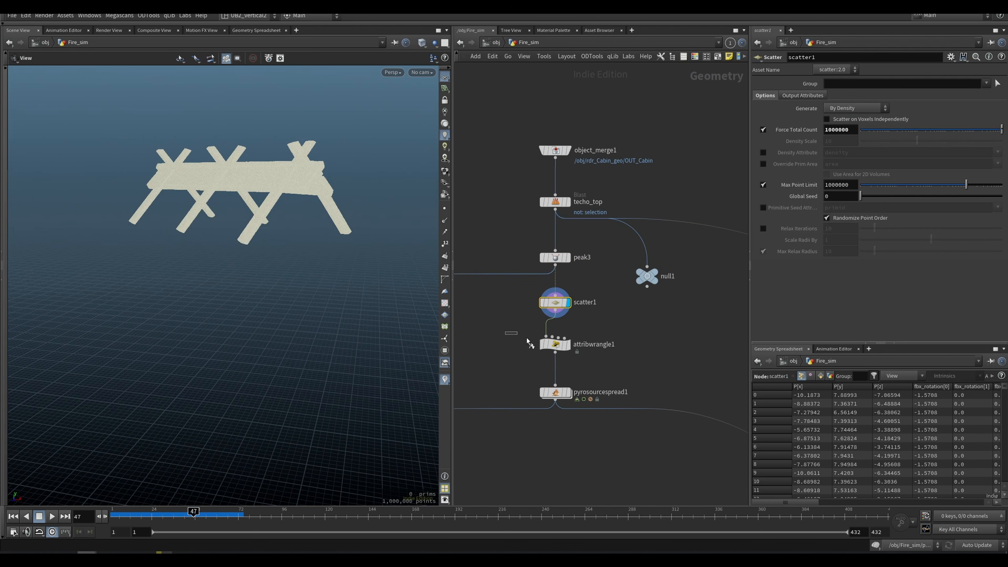
Display attribwrangle1 and examine the scattered roof points that its temperature expression acts on.
{"action": "left_click", "coordinate": [507, 335]}
{"action": "right_click_drag", "start_coordinate": [286, 179], "coordinate": [421, 131]}
{"action": "left_click_drag", "start_coordinate": [421, 131], "coordinate": [353, 208]}
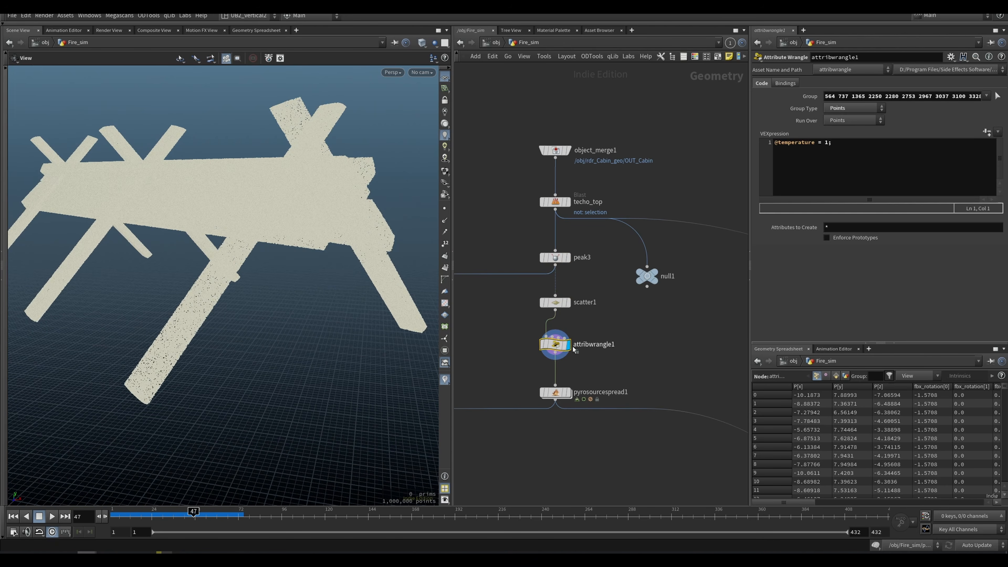
{"action": "middle_click_drag", "start_coordinate": [645, 292], "coordinate": [644, 285]}
Try to reselect the points at the lower end of the front beam for attribwrangle1's group.
{"action": "left_click", "coordinate": [997, 96]}
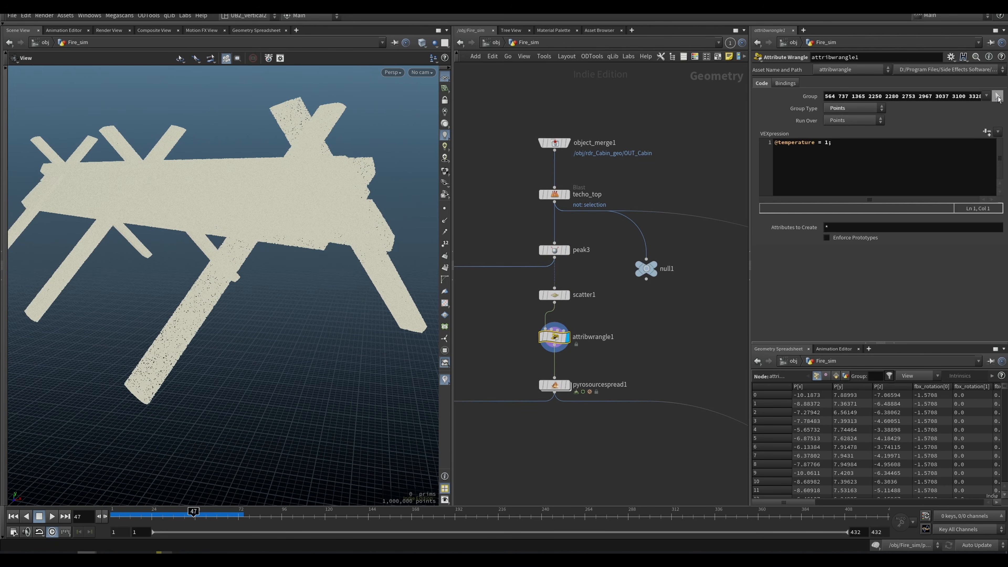
{"action": "left_click_drag", "start_coordinate": [208, 383], "coordinate": [135, 417]}
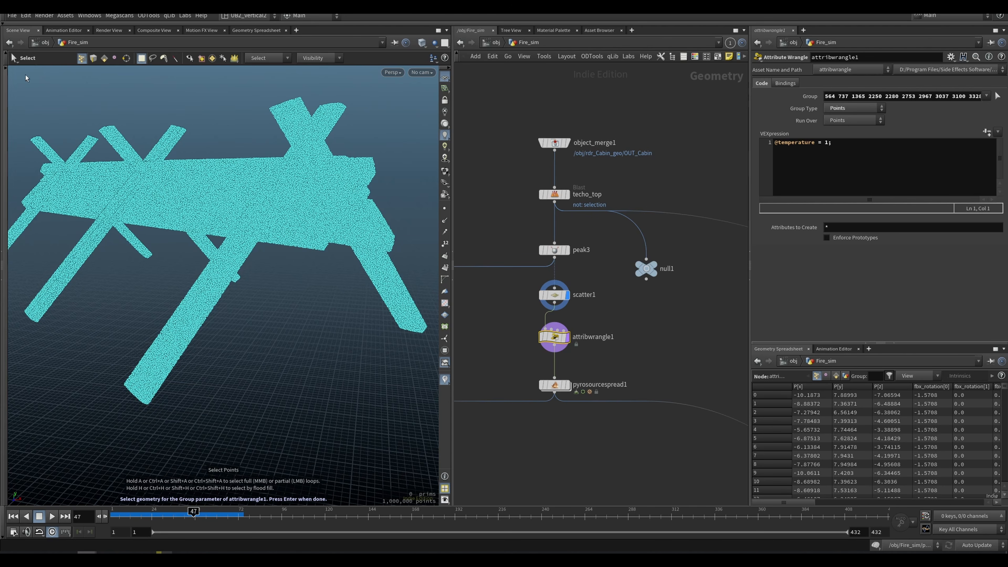
{"action": "left_click", "coordinate": [194, 335]}
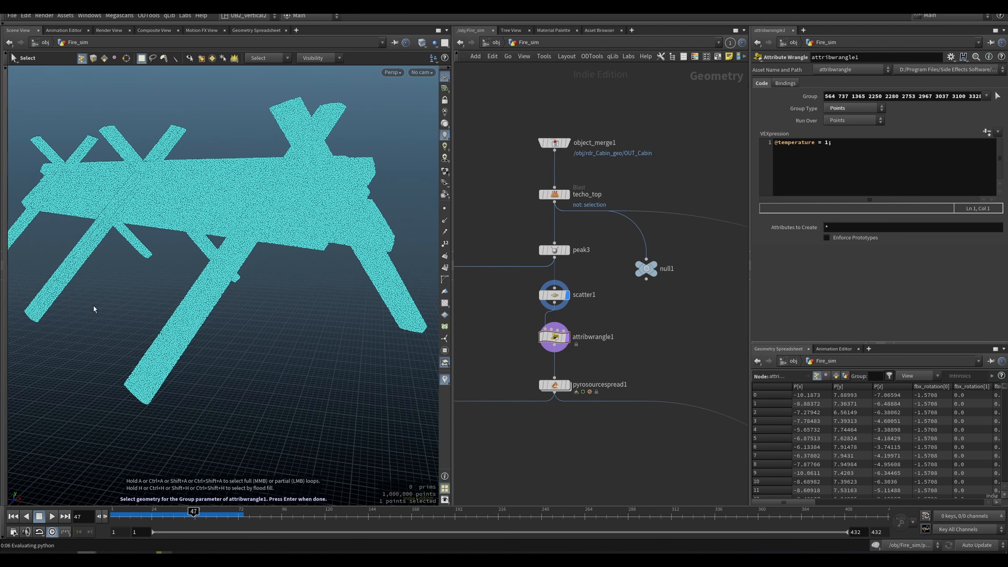
{"action": "left_click", "coordinate": [5, 77]}
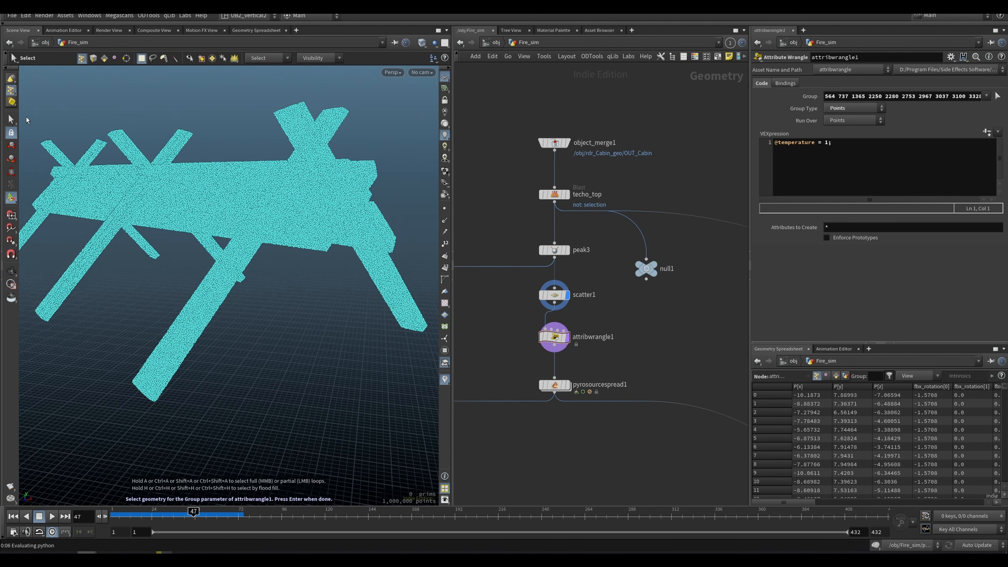
{"action": "left_click", "coordinate": [182, 368]}
{"action": "left_click_drag", "start_coordinate": [228, 341], "coordinate": [106, 423]}
{"action": "left_click_drag", "start_coordinate": [106, 422], "coordinate": [105, 432]}
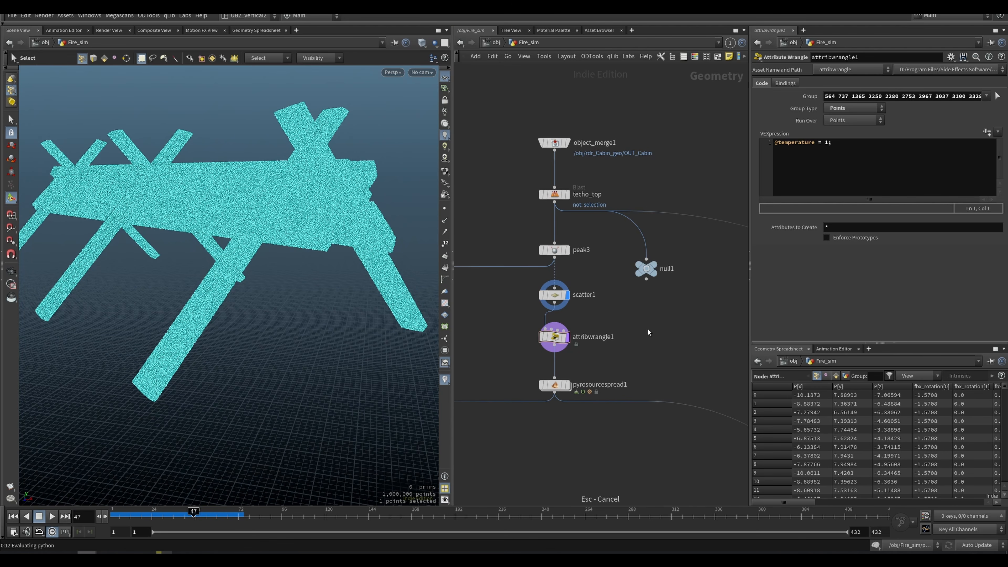
Add a second Attribute Wrangle beside attribwrangle1 and wire it to scatter1's output.
{"action": "key", "text": "Tab"}
{"action": "type", "text": "attw"}
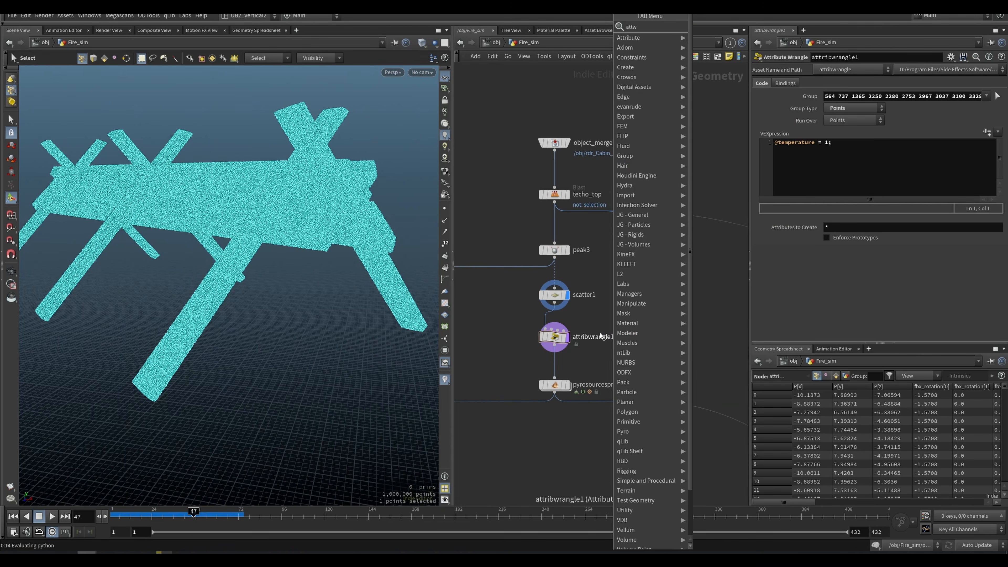
{"action": "key", "text": "Return"}
{"action": "left_click", "coordinate": [555, 373]}
{"action": "left_click_drag", "start_coordinate": [554, 375], "coordinate": [633, 346]}
{"action": "key", "text": "y"}
{"action": "left_click", "coordinate": [631, 343]}
{"action": "left_click", "coordinate": [614, 346]}
{"action": "left_click", "coordinate": [636, 354]}
Set the new wrangle's group by picking the scattered points at the near end of the roof ridge.
{"action": "left_click", "coordinate": [997, 97]}
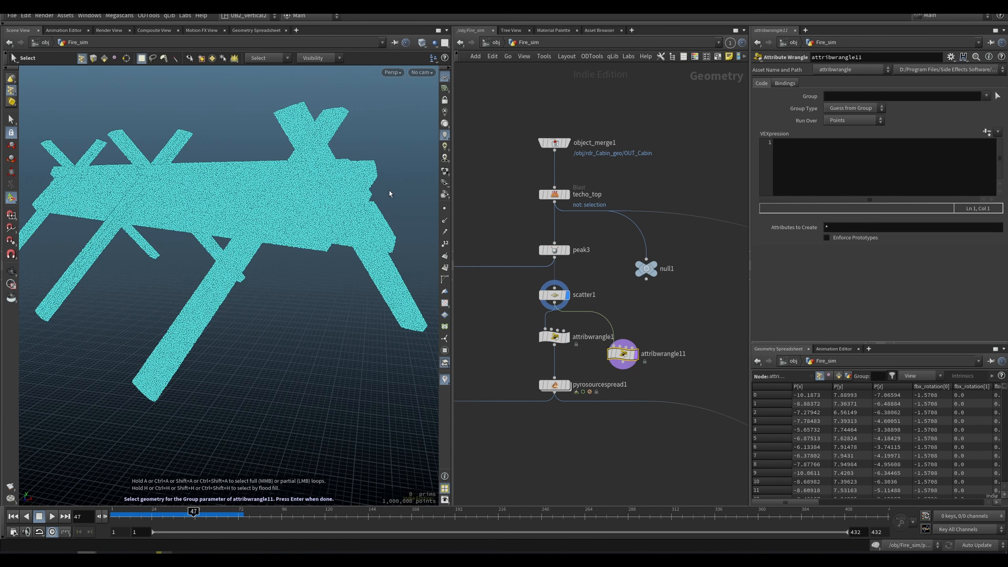
{"action": "left_click_drag", "start_coordinate": [387, 194], "coordinate": [337, 267]}
{"action": "key", "text": "Return"}
{"action": "left_click_drag", "start_coordinate": [379, 198], "coordinate": [348, 250], "text": "alt"}
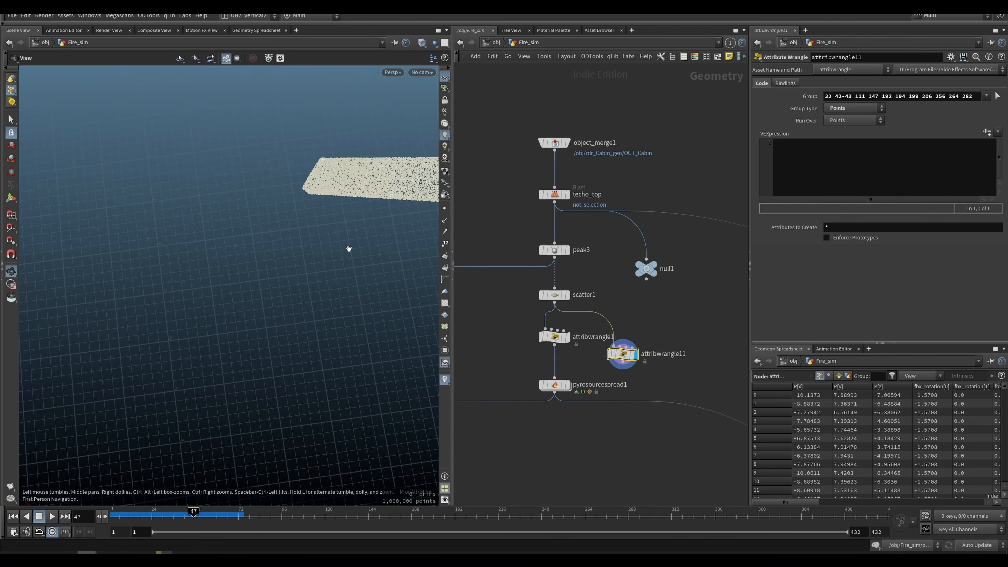
{"action": "left_click_drag", "start_coordinate": [379, 206], "coordinate": [275, 274]}
{"action": "scroll", "coordinate": [274, 275], "scroll_direction": "up", "scroll_amount": 3}
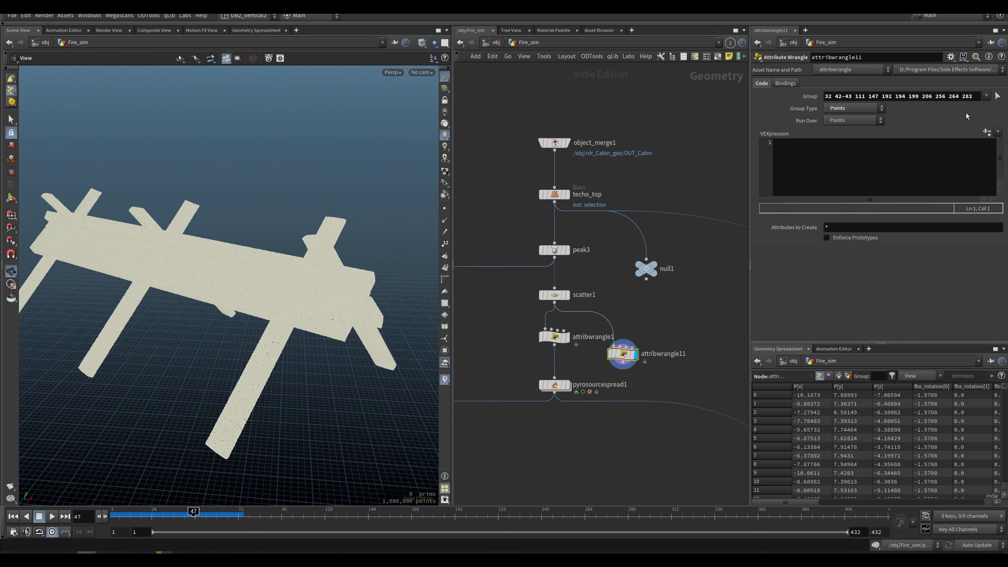
Try to repick attribwrangle11's group as the scattered points around the crossed beams at the near end of the roof.
{"action": "left_click", "coordinate": [997, 96]}
{"action": "mouse_move", "coordinate": [305, 279]}
{"action": "left_mouse_down"}
{"action": "mouse_move", "coordinate": [358, 322]}
{"action": "mouse_move", "coordinate": [339, 306]}
{"action": "mouse_move", "coordinate": [353, 258]}
{"action": "left_mouse_up"}
{"action": "left_click_drag", "start_coordinate": [396, 238], "coordinate": [297, 301]}
{"action": "left_click_drag", "start_coordinate": [373, 220], "coordinate": [280, 275]}
{"action": "key", "text": "Return"}
Delete the second wrangle, attribwrangle11, dismiss the resulting error, and display attribwrangle1 again.
{"action": "left_click_drag", "start_coordinate": [694, 317], "coordinate": [577, 378]}
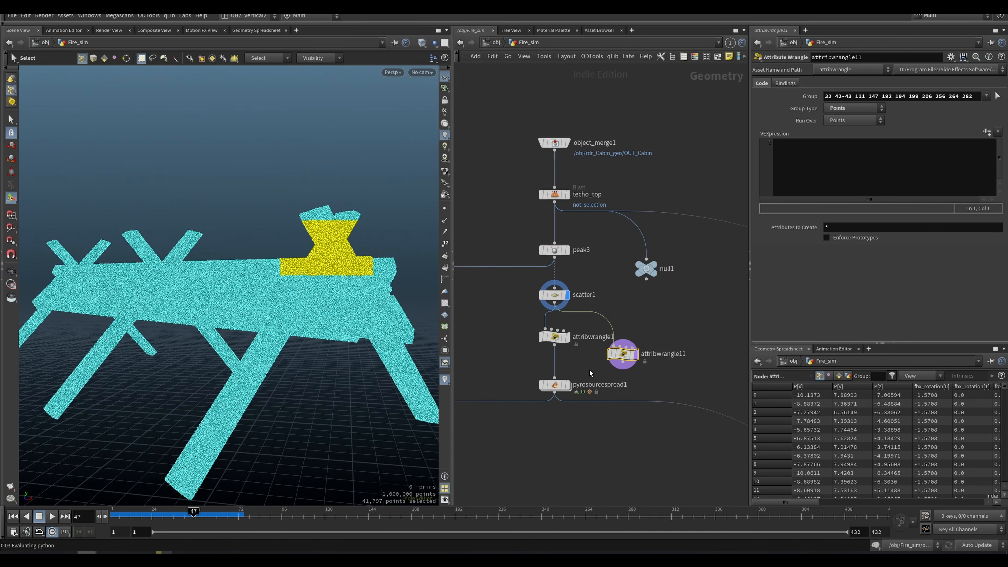
{"action": "key", "text": "Delete"}
{"action": "left_click", "coordinate": [621, 360]}
{"action": "left_click", "coordinate": [377, 238]}
{"action": "left_click", "coordinate": [554, 295]}
{"action": "left_click", "coordinate": [567, 337]}
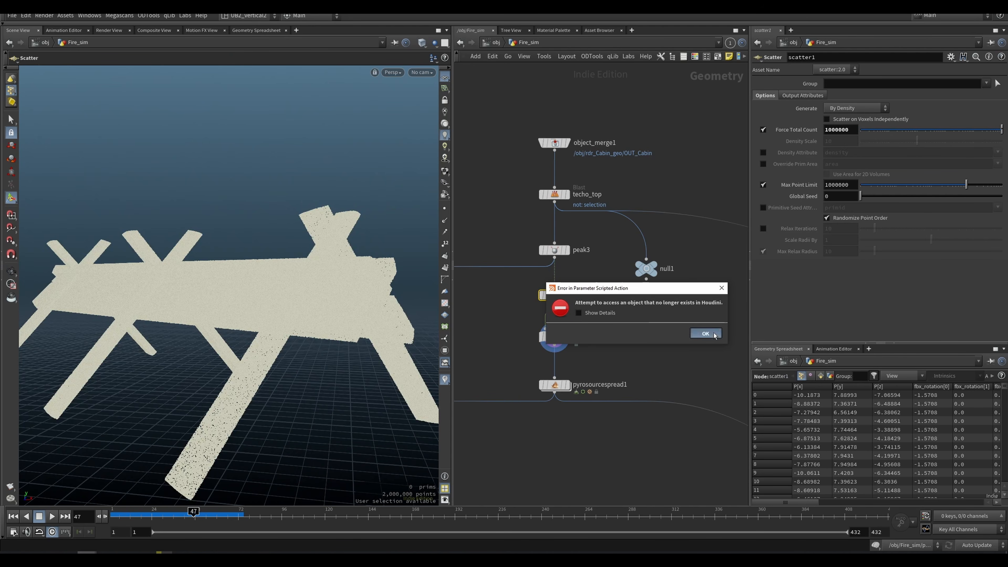
{"action": "left_click", "coordinate": [705, 333]}
Display pyrosourcespread1 at frame 1 and set its visualization to Temperature.
{"action": "middle_click_drag", "start_coordinate": [225, 452], "coordinate": [248, 396], "text": "alt"}
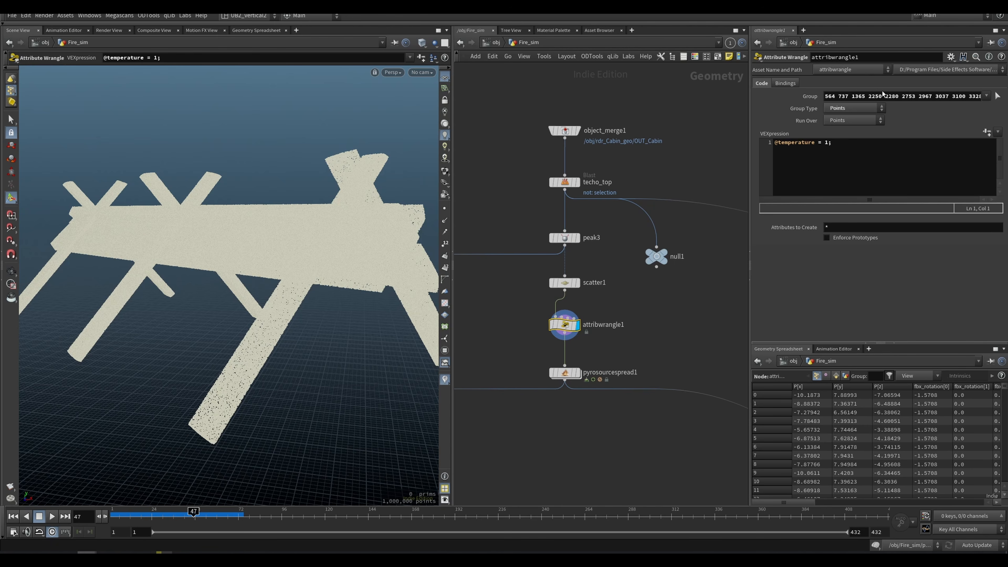
{"action": "left_click_drag", "start_coordinate": [844, 143], "coordinate": [764, 148]}
{"action": "middle_click_drag", "start_coordinate": [664, 336], "coordinate": [687, 269]}
{"action": "left_click_drag", "start_coordinate": [555, 334], "coordinate": [660, 289]}
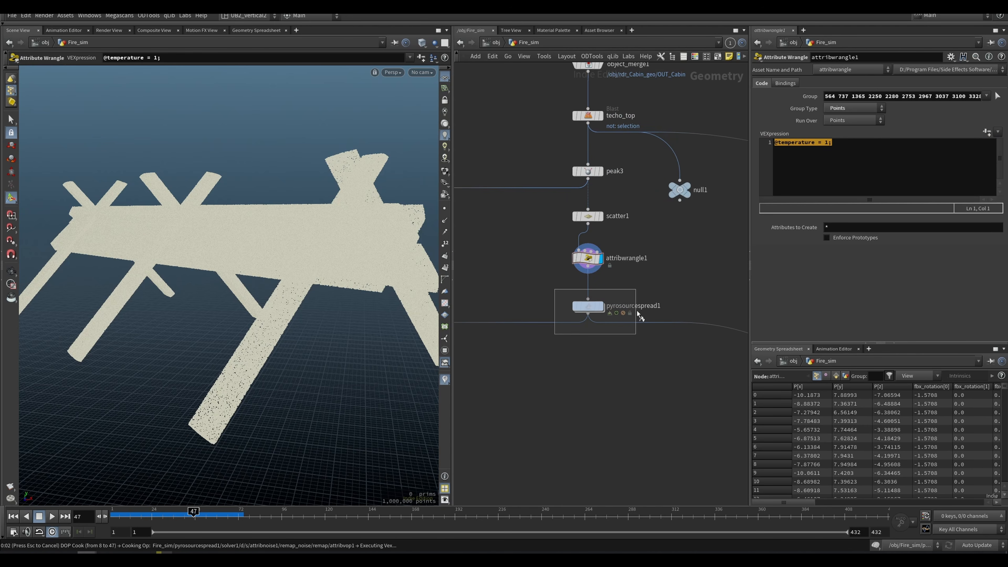
{"action": "key", "text": "Escape"}
{"action": "key", "text": "ctrl+Up"}
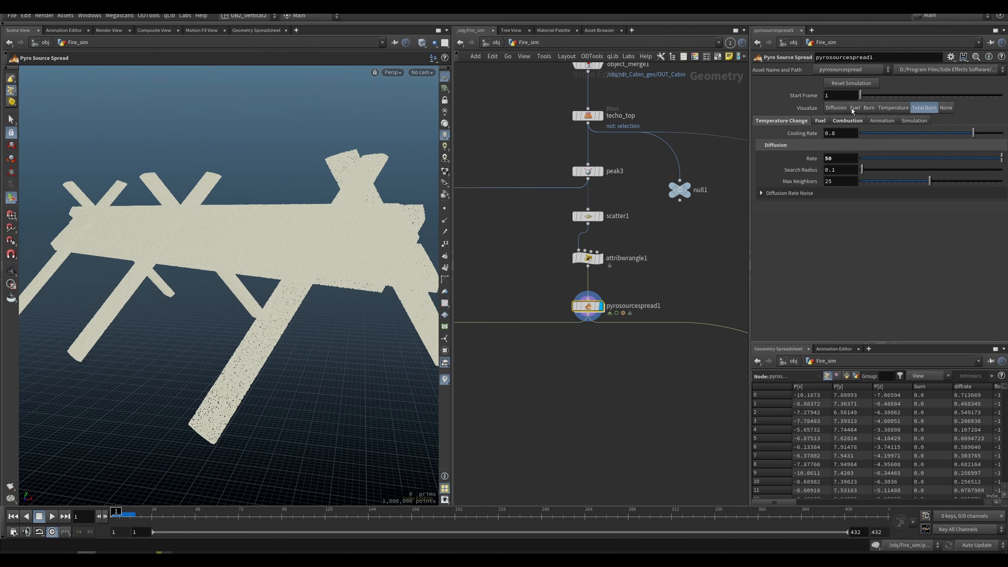
{"action": "left_click", "coordinate": [892, 108]}
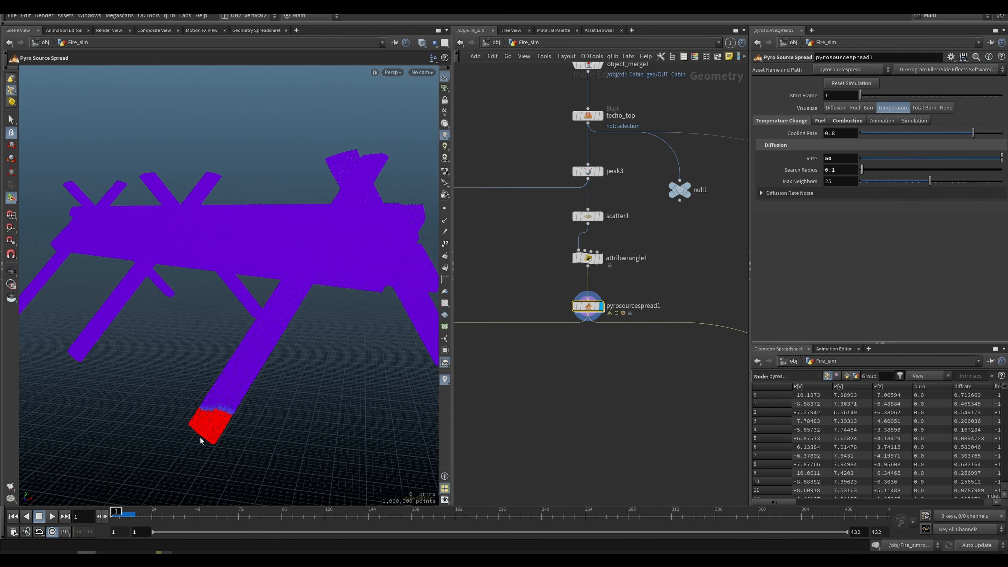
Play the simulation from frame 1 to about frame 70 and examine how temperature spreads from the front beam's lower end.
{"action": "left_click_drag", "start_coordinate": [213, 438], "coordinate": [222, 433], "text": "alt"}
{"action": "key", "text": "Up"}
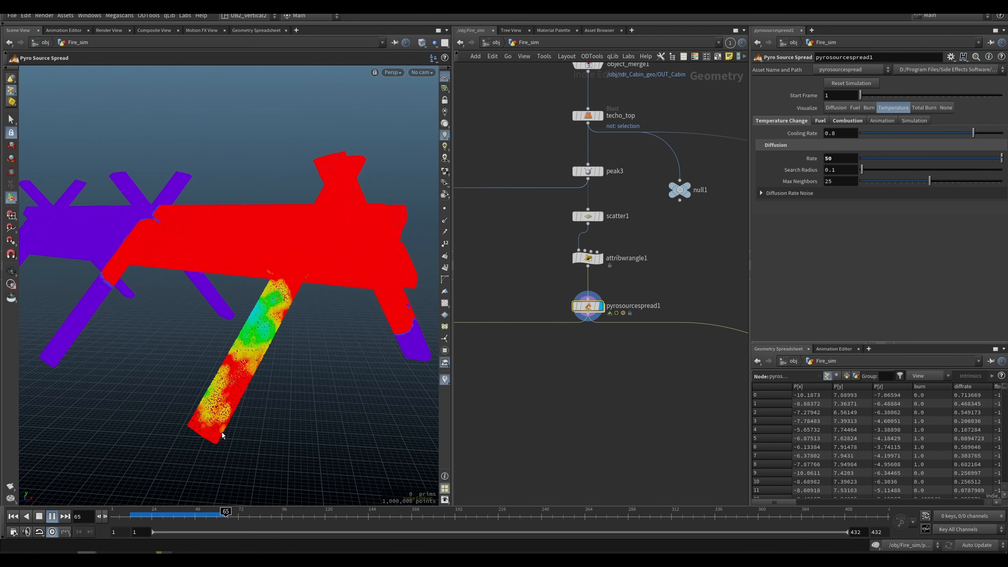
{"action": "key", "text": "Escape"}
{"action": "left_click_drag", "start_coordinate": [183, 330], "coordinate": [254, 300]}
{"action": "left_click_drag", "start_coordinate": [268, 255], "coordinate": [317, 255], "text": "alt"}
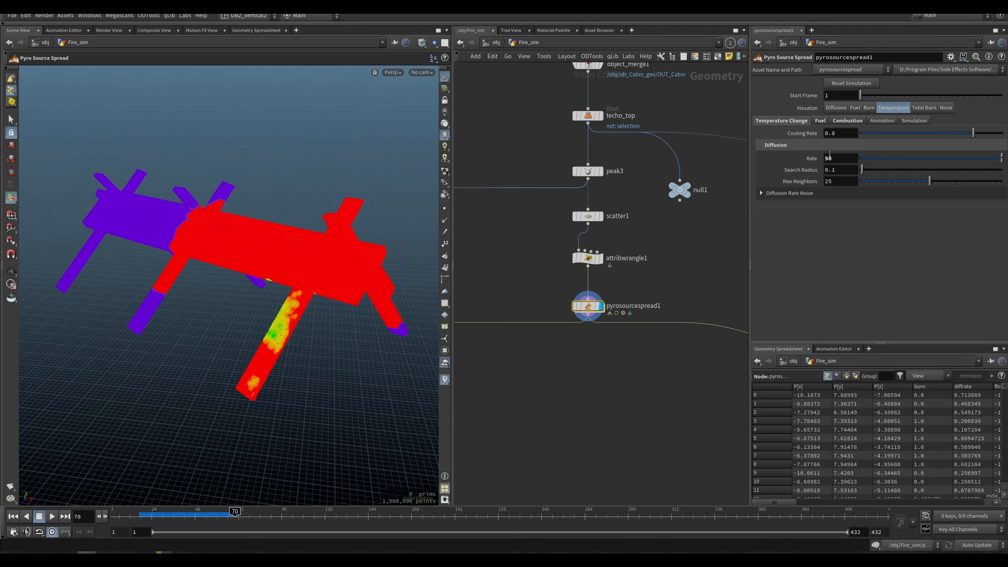
Set pyrosourcespread1's diffusion rate to 1 and play the fire spread from frame 1.
{"action": "middle_click", "coordinate": [842, 160], "text": "ctrl"}
{"action": "right_click_drag", "start_coordinate": [253, 381], "coordinate": [333, 322], "text": "alt"}
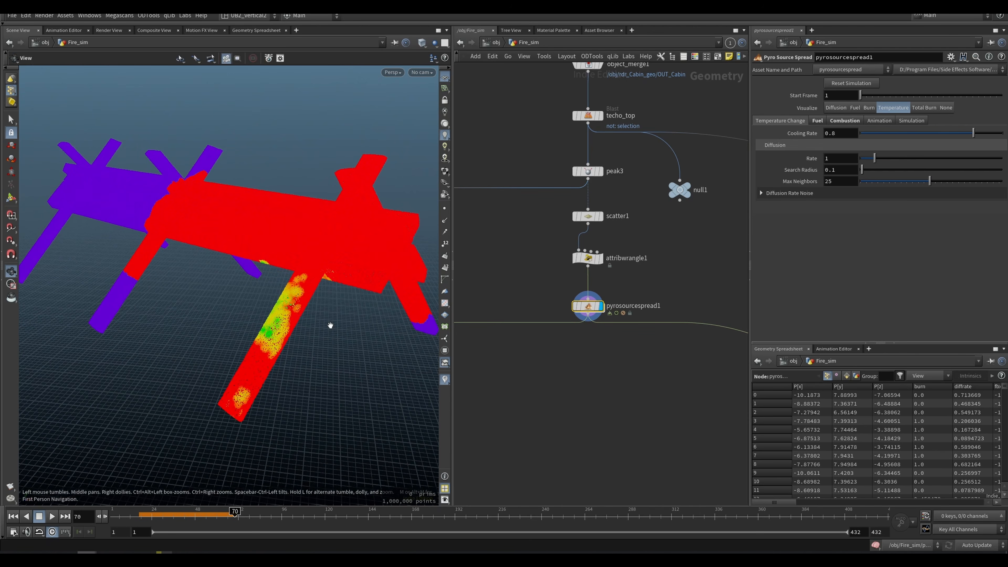
{"action": "key", "text": "ctrl+Up"}
{"action": "key", "text": "Up"}
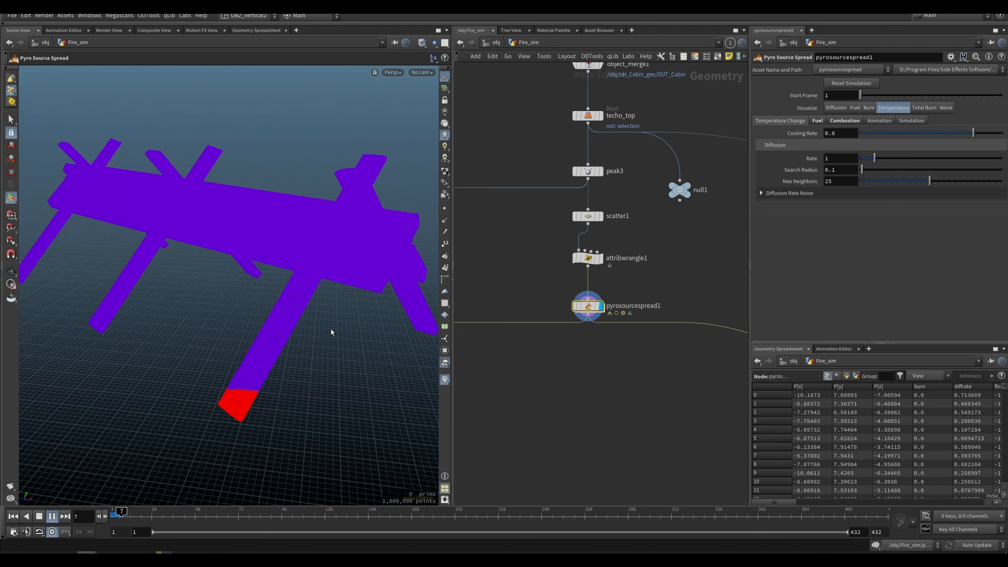
Undo the diffusion rate change and replay the fire spread from frame 1.
{"action": "key", "text": "ctrl+z"}
{"action": "key", "text": "ctrl+Up"}
{"action": "key", "text": "Up"}
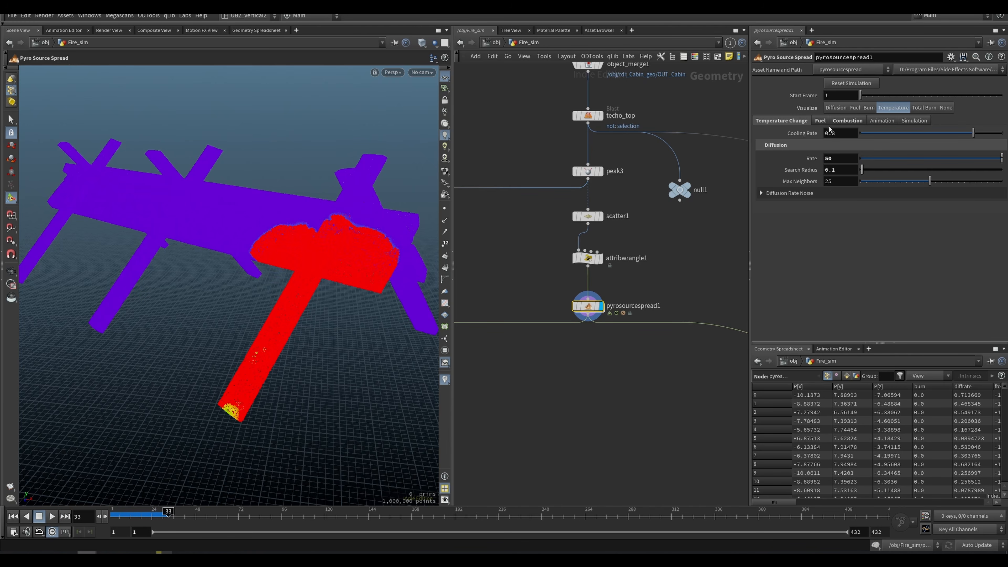
Set pyrosourcespread1's initial fuel to 1 and play the temperature spread from frame 1.
{"action": "left_click", "coordinate": [820, 121]}
{"action": "left_click_drag", "start_coordinate": [838, 136], "coordinate": [729, 241]}
{"action": "type", "text": "1"}
{"action": "key", "text": "Return"}
{"action": "key", "text": "ctrl+Up"}
{"action": "key", "text": "Up"}
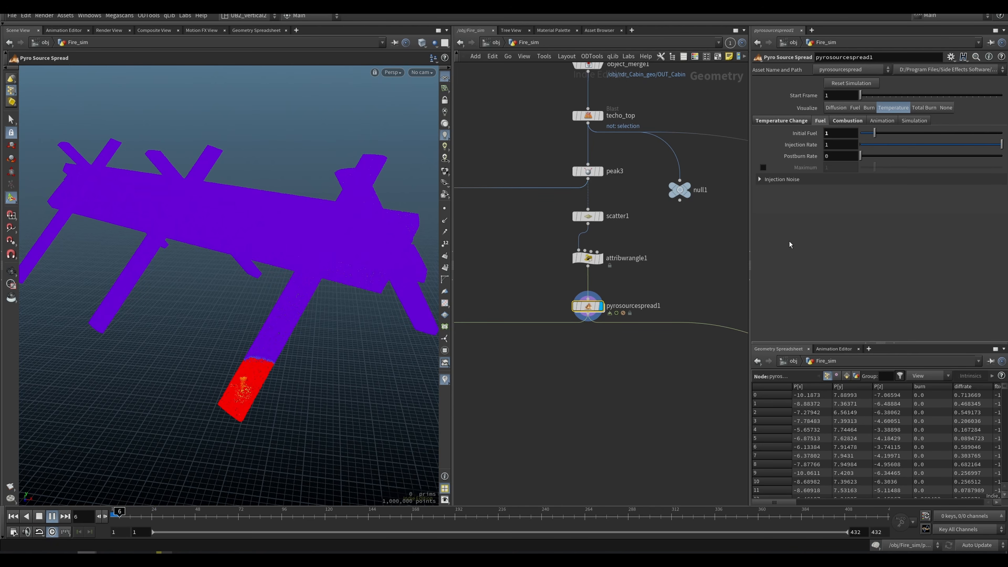
{"action": "key", "text": "Up"}
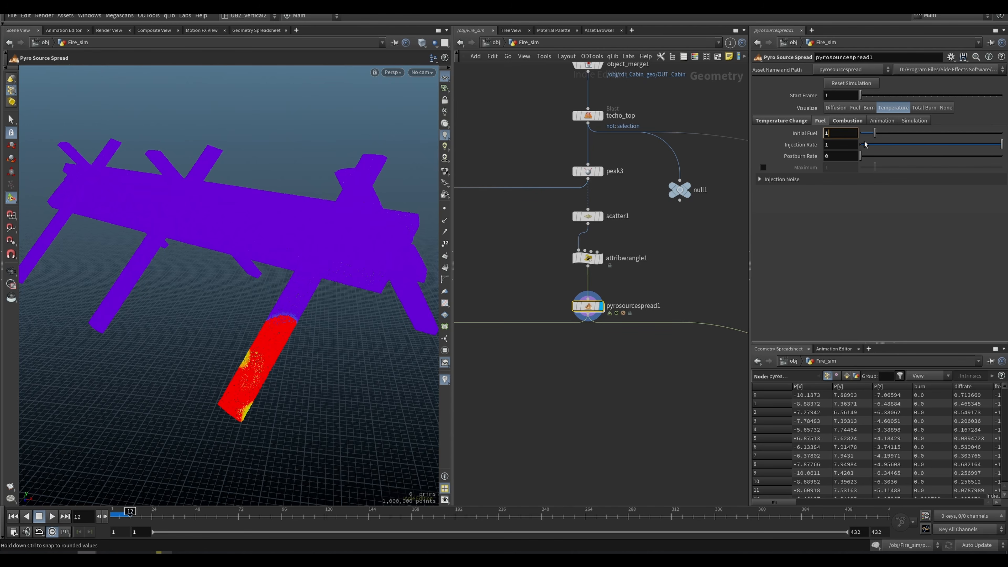
Set pyrosourcespread1's initial fuel to 50 and replay the temperature spread from frame 1 to frame 25.
{"action": "type", "text": "50"}
{"action": "key", "text": "Return"}
{"action": "key", "text": "ctrl+Up"}
{"action": "key", "text": "Up"}
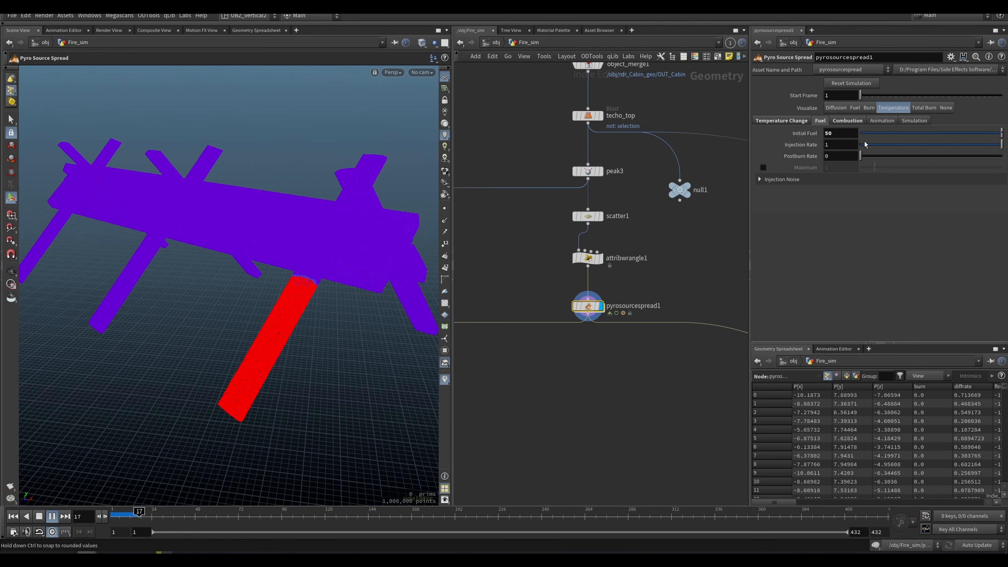
{"action": "key", "text": "Up"}
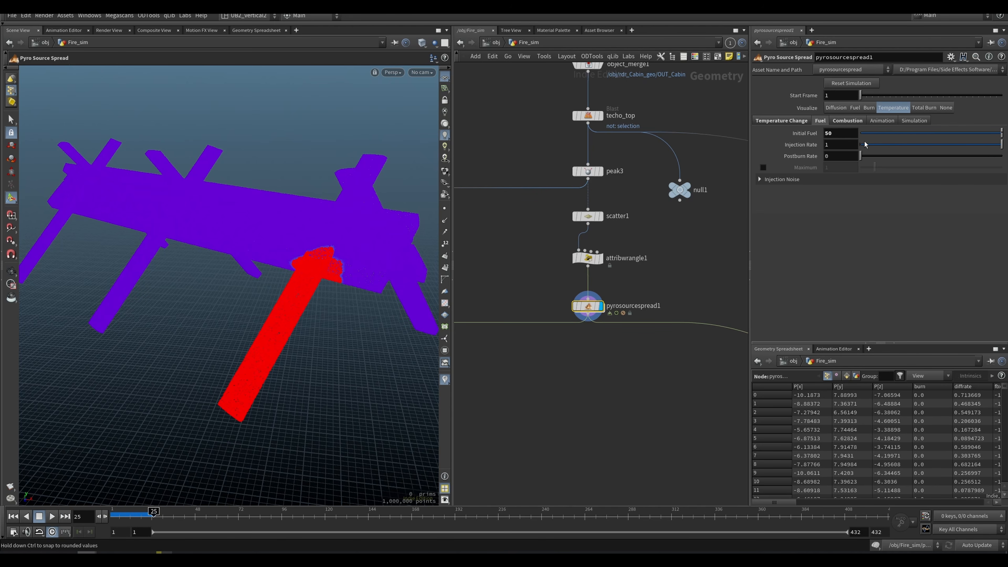
Examine pyrosourcespread1's combustion and diffusion rate noise settings, and play the spread from frame 1 again.
{"action": "left_click", "coordinate": [847, 120]}
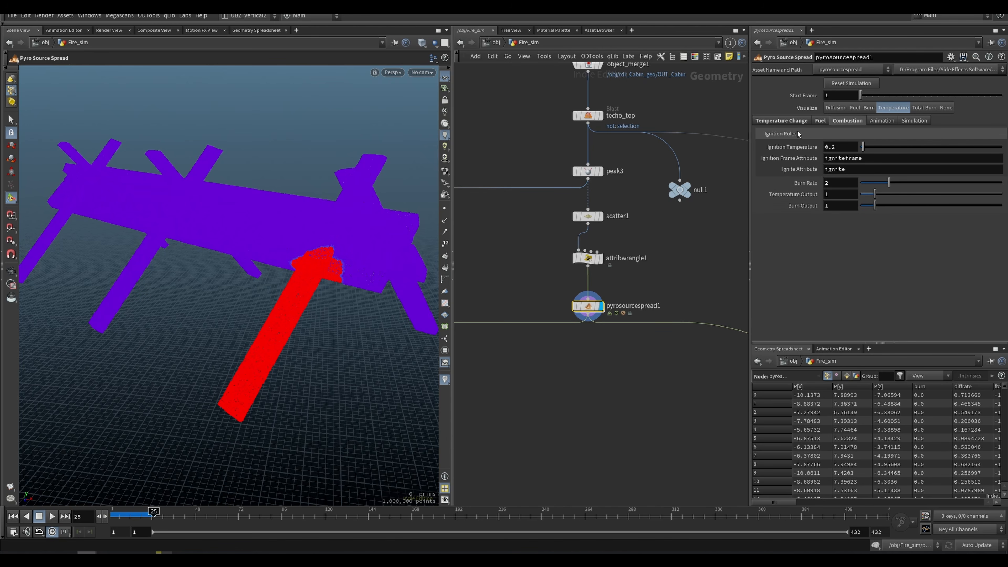
{"action": "left_click", "coordinate": [788, 121]}
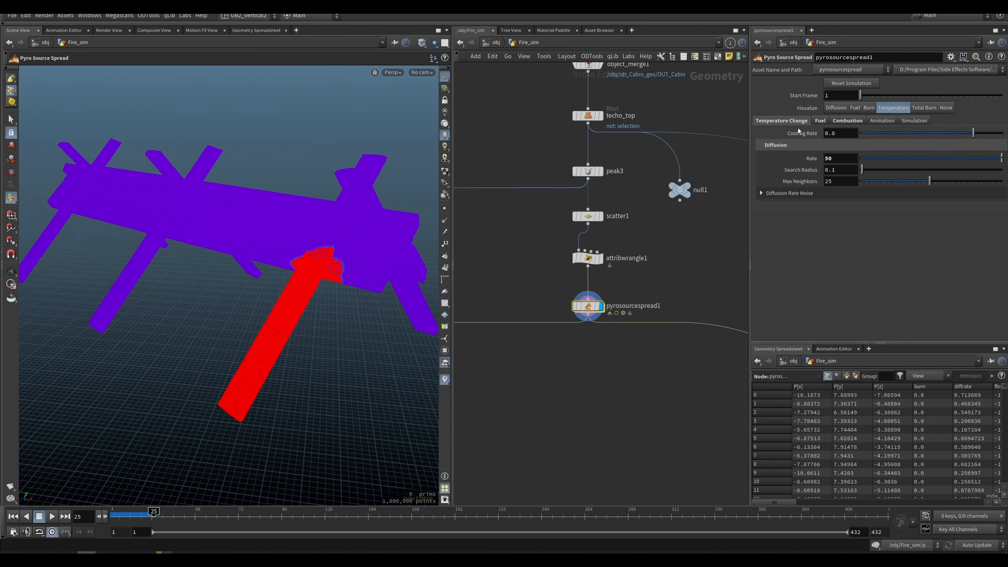
{"action": "left_click", "coordinate": [760, 194]}
{"action": "scroll", "coordinate": [816, 248], "scroll_direction": "down", "scroll_amount": 2}
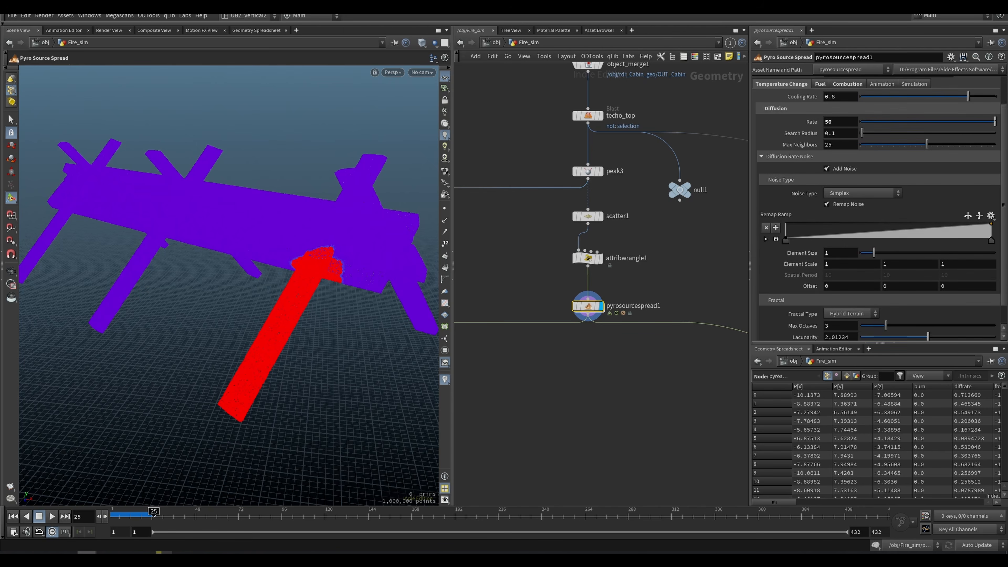
{"action": "scroll", "coordinate": [851, 175], "scroll_direction": "up", "scroll_amount": 2}
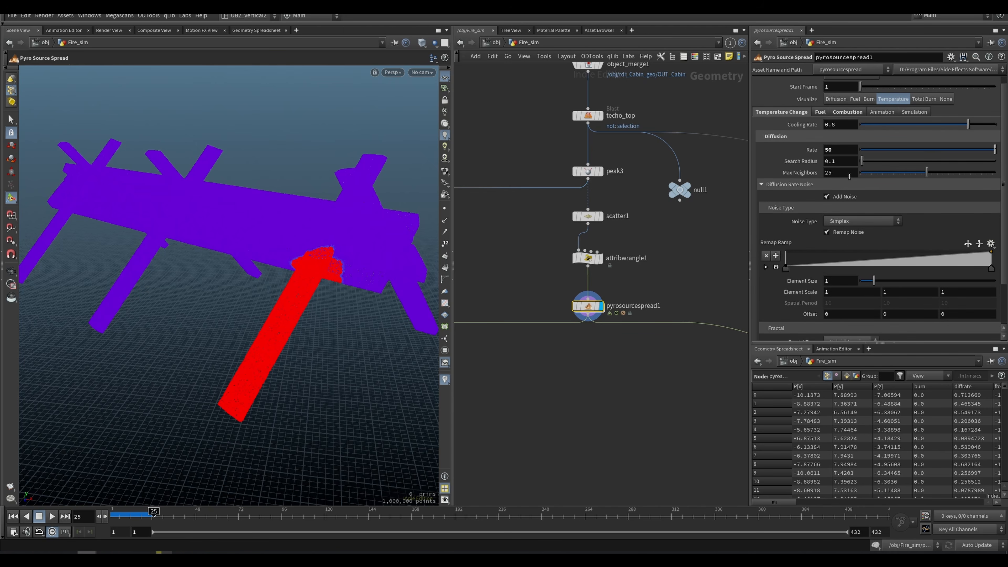
{"action": "scroll", "coordinate": [957, 293], "scroll_direction": "down", "scroll_amount": 3}
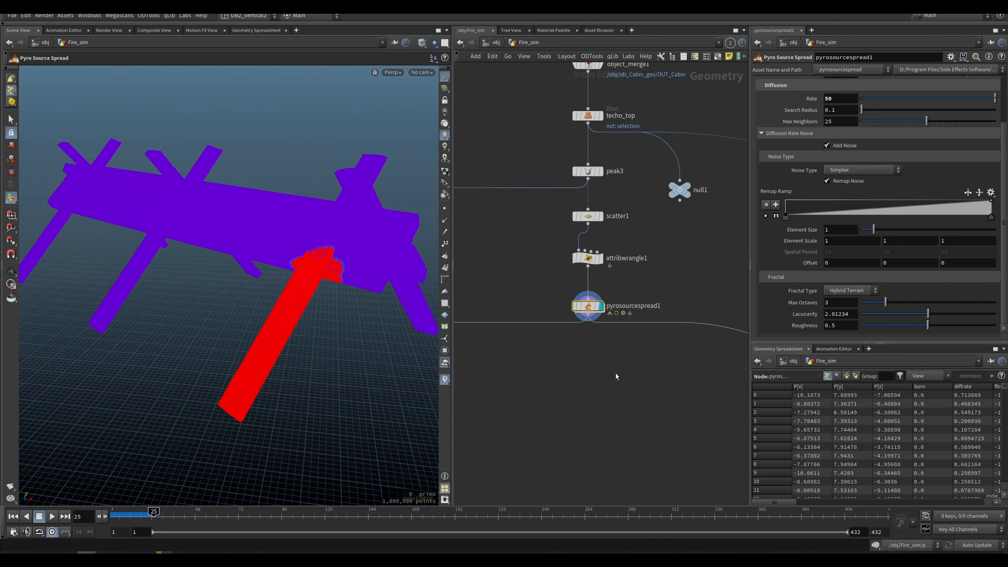
{"action": "key", "text": "ctrl+Up"}
{"action": "key", "text": "Up"}
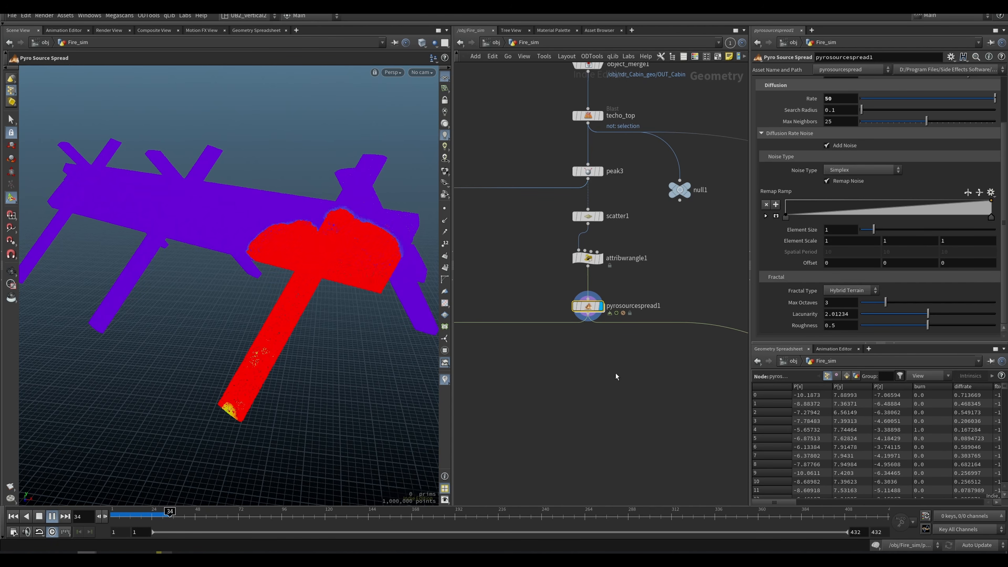
Return to frame 1 and show the diffrate visualizer instead of temperature on the roof points.
{"action": "key", "text": "ctrl+Up"}
{"action": "left_click", "coordinate": [445, 381]}
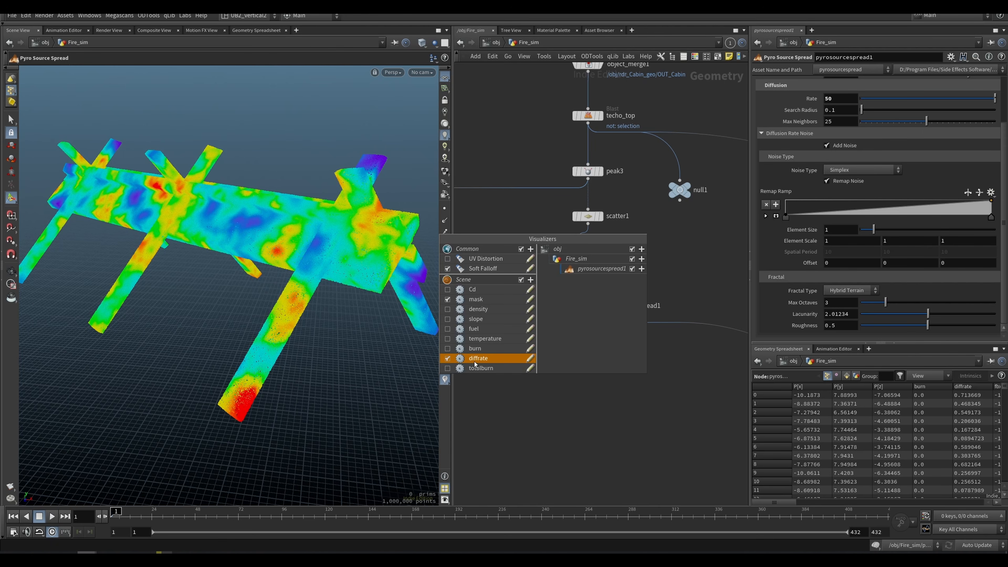
{"action": "left_click", "coordinate": [448, 358]}
{"action": "left_click", "coordinate": [447, 338]}
{"action": "left_click", "coordinate": [448, 339]}
{"action": "left_click", "coordinate": [448, 361]}
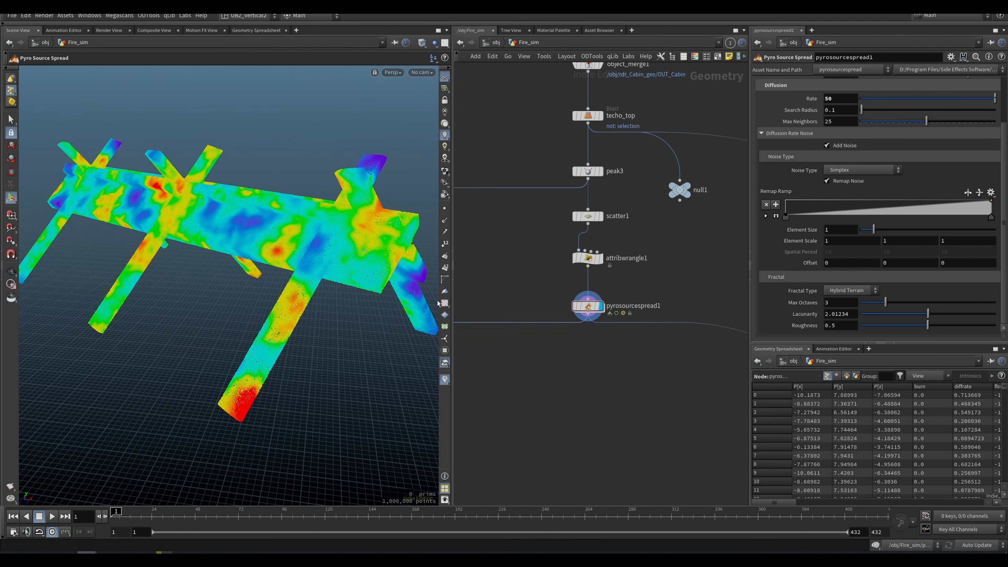
Try toggling the diffusion noise remap and an element size of 2.34, and restore the element size to 1.
{"action": "left_click", "coordinate": [851, 181]}
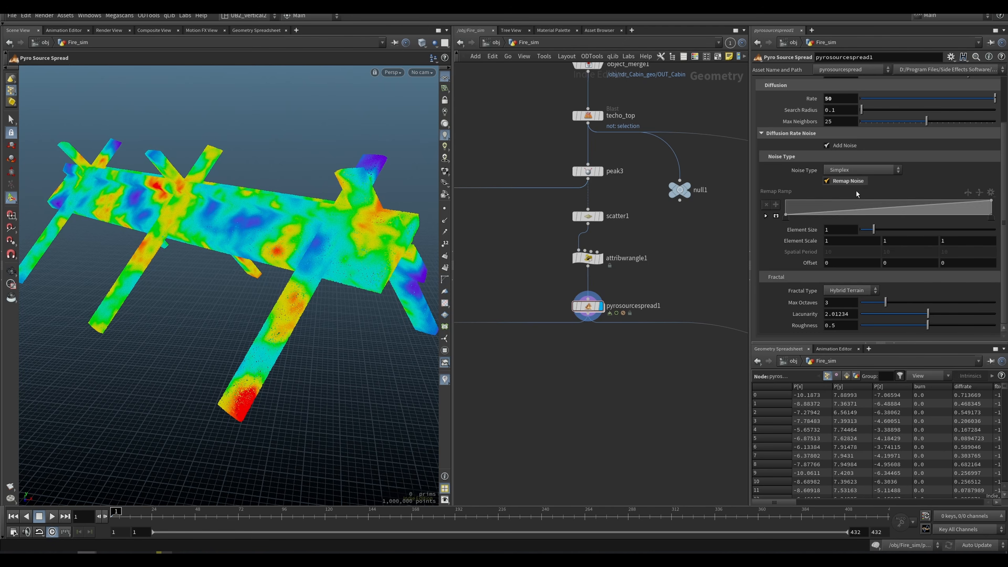
{"action": "left_click_drag", "start_coordinate": [872, 234], "coordinate": [892, 231]}
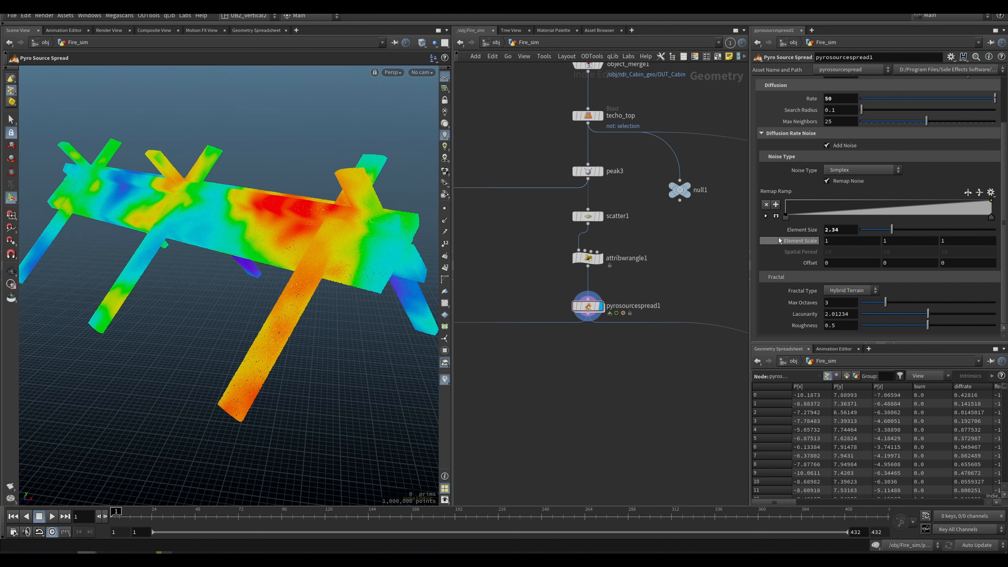
{"action": "type", "text": "1"}
{"action": "key", "text": "Return"}
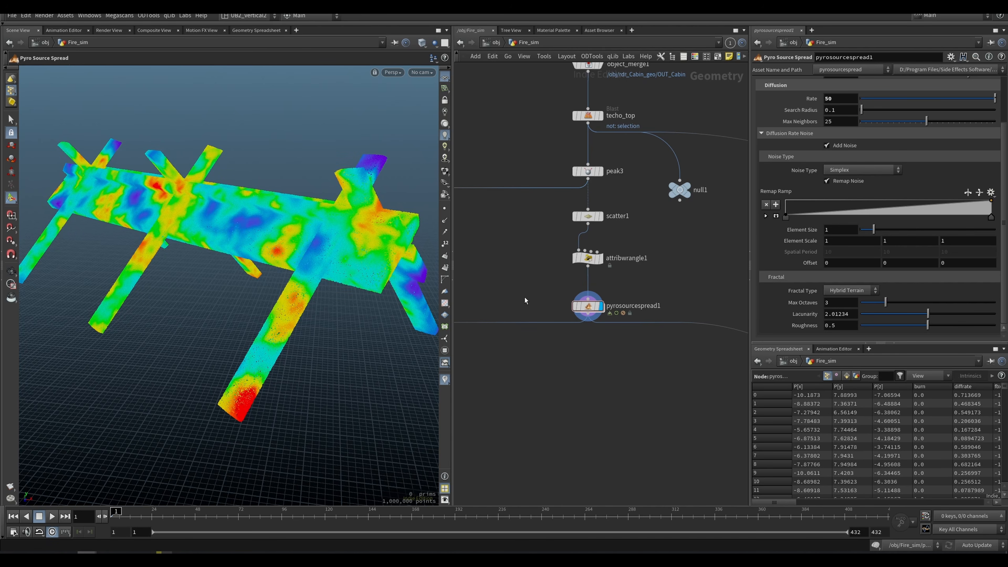
Find the File Cache node filecache19 downstream of pyrosourcespread1 and display it.
{"action": "left_click", "coordinate": [593, 305]}
{"action": "left_click_drag", "start_coordinate": [592, 259], "coordinate": [591, 266]}
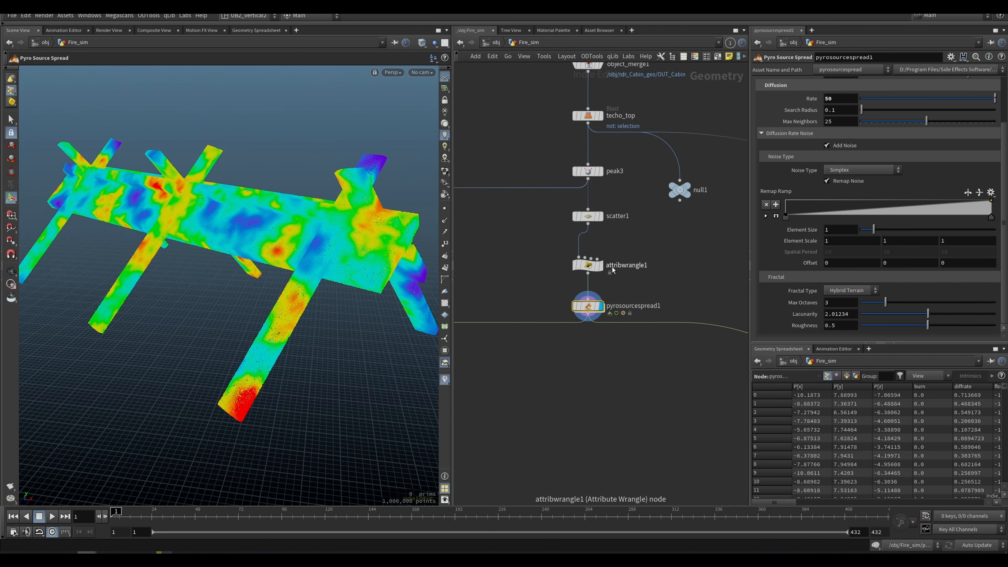
{"action": "scroll", "coordinate": [632, 276], "scroll_direction": "down", "scroll_amount": 6}
{"action": "middle_click_drag", "start_coordinate": [533, 381], "coordinate": [608, 322]}
{"action": "scroll", "coordinate": [608, 321], "scroll_direction": "up", "scroll_amount": 3}
{"action": "left_click", "coordinate": [583, 285]}
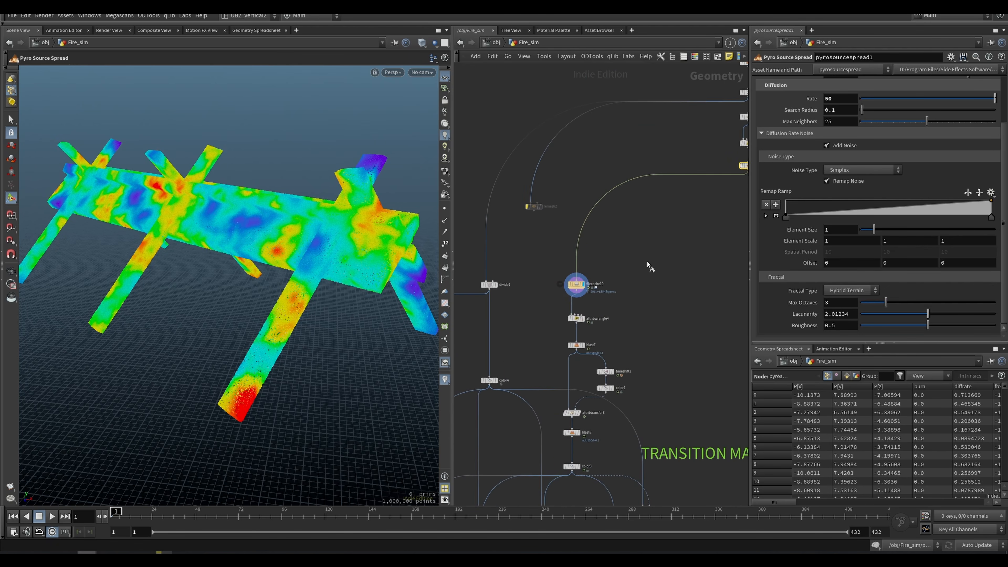
Show the temperature visualizer instead of mask and diffrate, and scrub the cached spread to frame 126.
{"action": "left_click", "coordinate": [445, 379]}
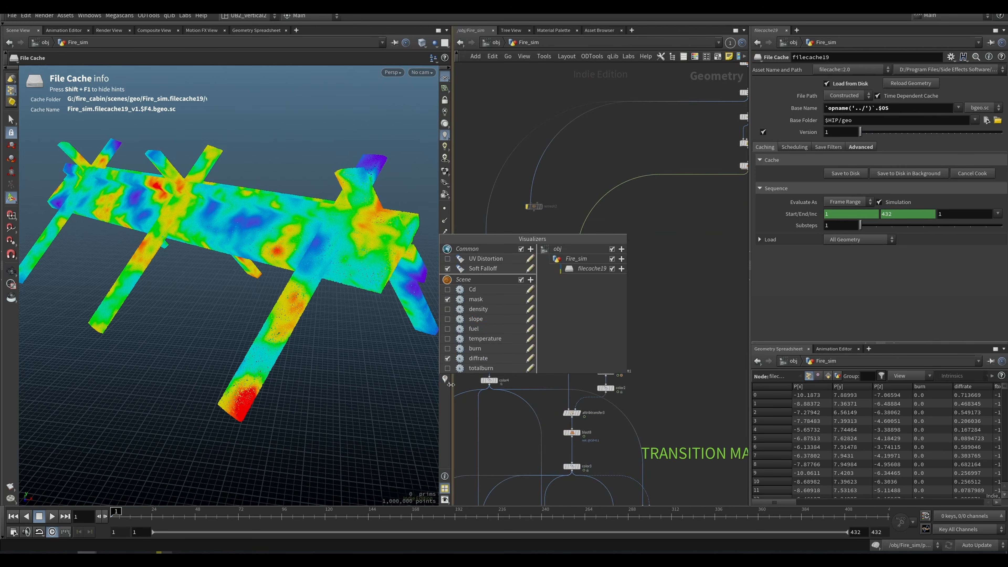
{"action": "left_click", "coordinate": [448, 299]}
{"action": "left_click", "coordinate": [448, 358]}
{"action": "left_click", "coordinate": [448, 339]}
{"action": "left_click_drag", "start_coordinate": [158, 519], "coordinate": [336, 519]}
{"action": "left_click_drag", "start_coordinate": [280, 243], "coordinate": [212, 231], "text": "alt"}
{"action": "left_click_drag", "start_coordinate": [361, 325], "coordinate": [224, 284], "text": "alt"}
Select filecache16 above the Fire_sim branch to check its cache settings, and return to the transition maps branch.
{"action": "middle_click_drag", "start_coordinate": [641, 275], "coordinate": [398, 265]}
{"action": "scroll", "coordinate": [528, 261], "scroll_direction": "down", "scroll_amount": 3}
{"action": "left_click_drag", "start_coordinate": [579, 330], "coordinate": [613, 348]}
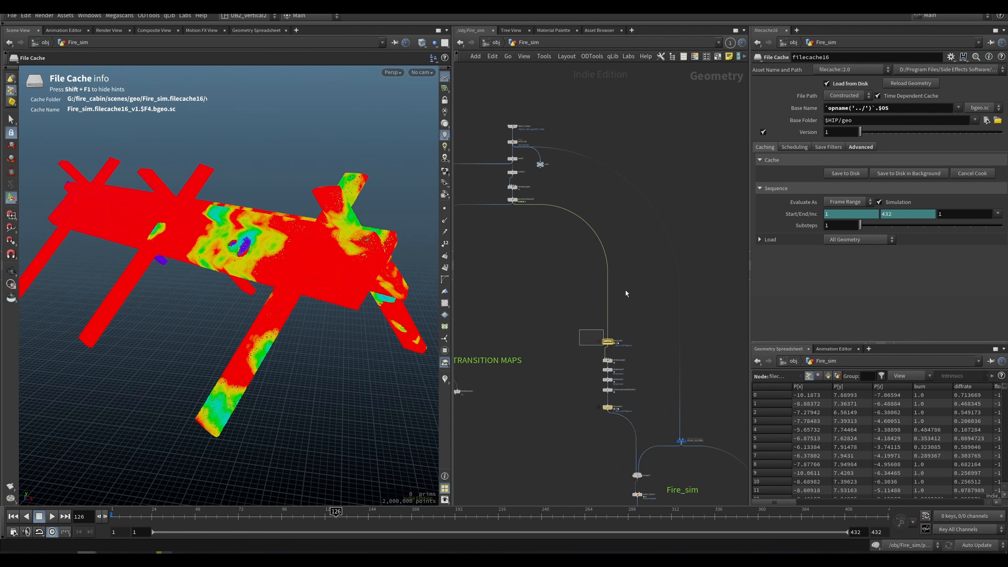
{"action": "middle_click_drag", "start_coordinate": [639, 289], "coordinate": [778, 275]}
{"action": "scroll", "coordinate": [586, 267], "scroll_direction": "up", "scroll_amount": 3}
{"action": "left_click_drag", "start_coordinate": [281, 271], "coordinate": [233, 264], "text": "alt"}
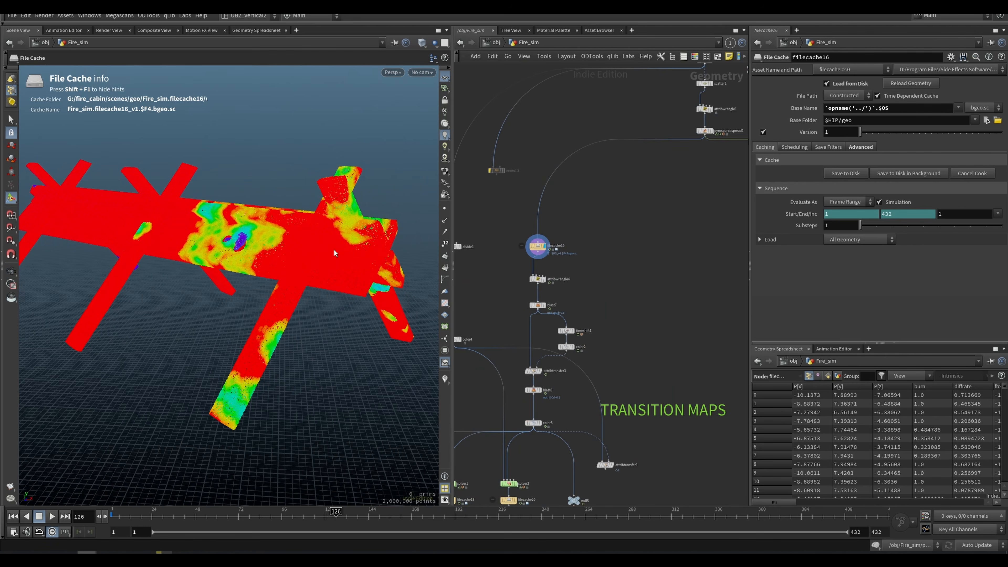
Display color7 below filecache20 and scrub the timeline to frame 72 to examine the burn mask on the cabin roof.
{"action": "left_click", "coordinate": [279, 516]}
{"action": "middle_click_drag", "start_coordinate": [561, 465], "coordinate": [571, 293]}
{"action": "left_click", "coordinate": [528, 397]}
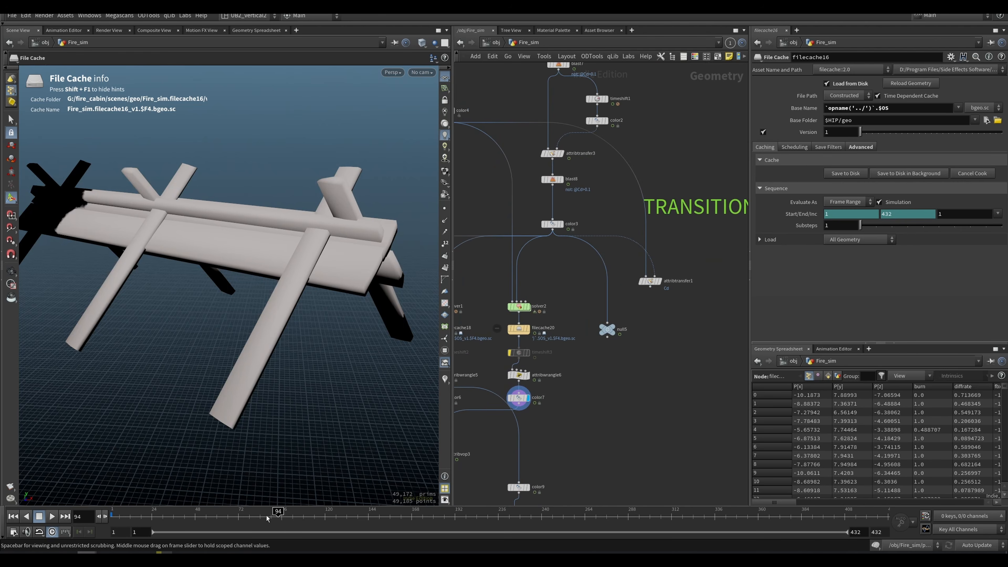
{"action": "left_click_drag", "start_coordinate": [144, 515], "coordinate": [238, 515]}
{"action": "middle_click_drag", "start_coordinate": [618, 77], "coordinate": [626, 245]}
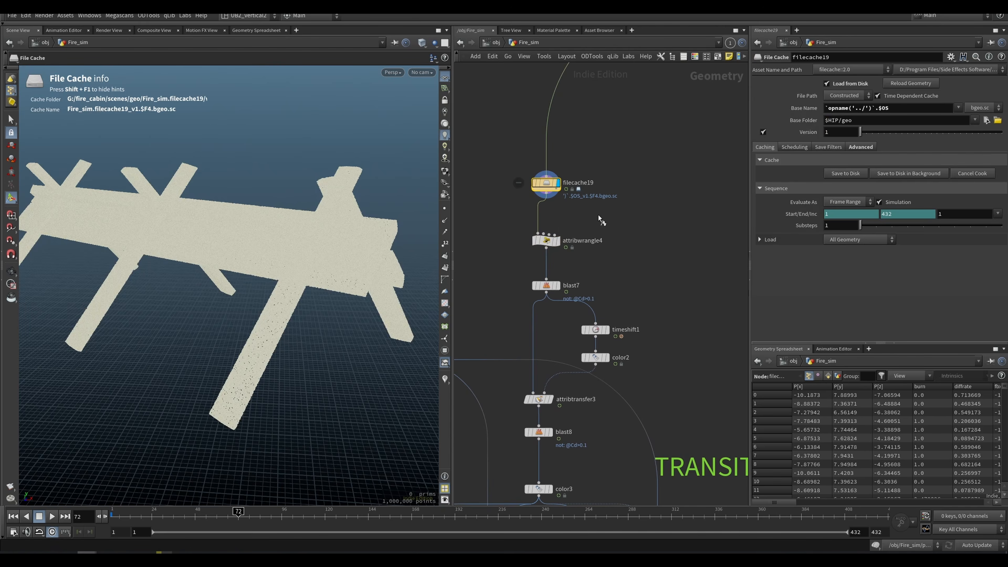
{"action": "left_click", "coordinate": [559, 241]}
{"action": "triple_click", "coordinate": [863, 142]}
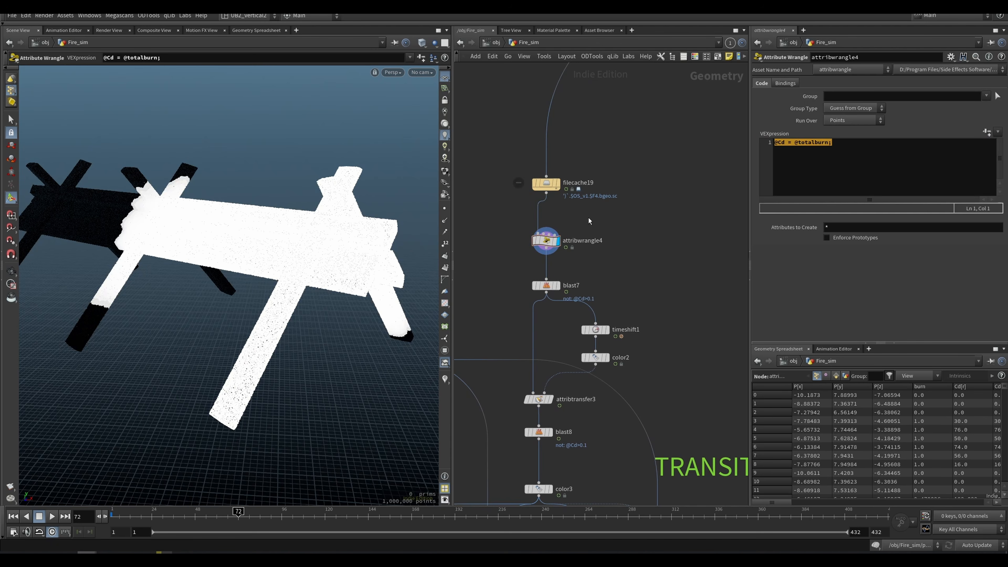
{"action": "middle_click", "coordinate": [812, 158]}
{"action": "key", "text": "ctrl+z"}
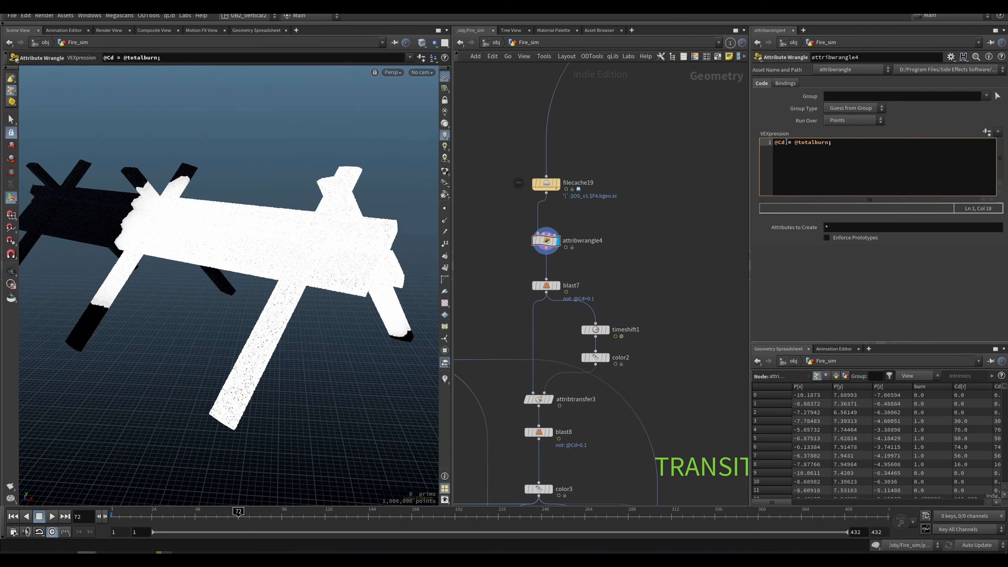
Scrub to frame 78 with attribwrangle4 displayed, and display color7 below filecache20 to compare the burn mask on the roof.
{"action": "scroll", "coordinate": [587, 228], "scroll_direction": "up", "scroll_amount": 2}
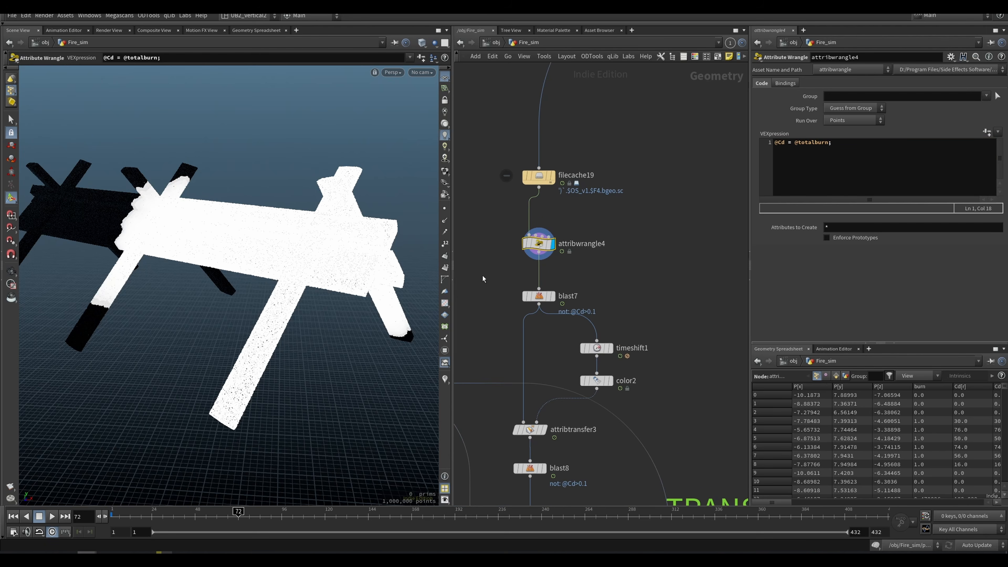
{"action": "mouse_move", "coordinate": [207, 515]}
{"action": "left_mouse_down"}
{"action": "mouse_move", "coordinate": [164, 516]}
{"action": "mouse_move", "coordinate": [260, 526]}
{"action": "mouse_move", "coordinate": [301, 462]}
{"action": "left_mouse_up"}
{"action": "left_click_drag", "start_coordinate": [284, 272], "coordinate": [250, 274]}
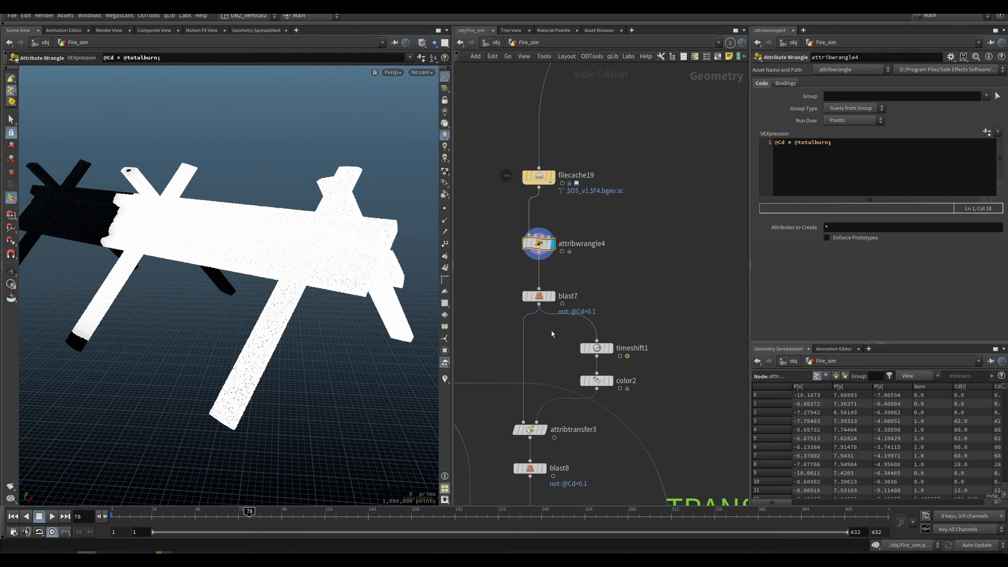
{"action": "middle_click_drag", "start_coordinate": [559, 321], "coordinate": [580, 135]}
{"action": "middle_click_drag", "start_coordinate": [522, 317], "coordinate": [561, 164]}
{"action": "left_click_drag", "start_coordinate": [603, 443], "coordinate": [569, 463]}
{"action": "key", "text": "r"}
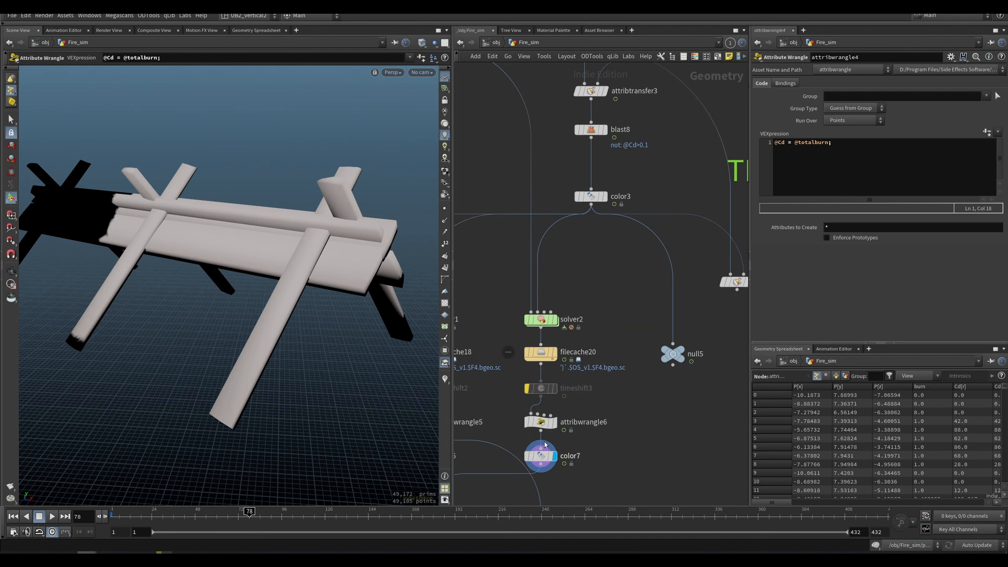
Display attribwrangle4 below filecache19 and scrub the timeline to frame 286.
{"action": "middle_click_drag", "start_coordinate": [568, 94], "coordinate": [542, 391]}
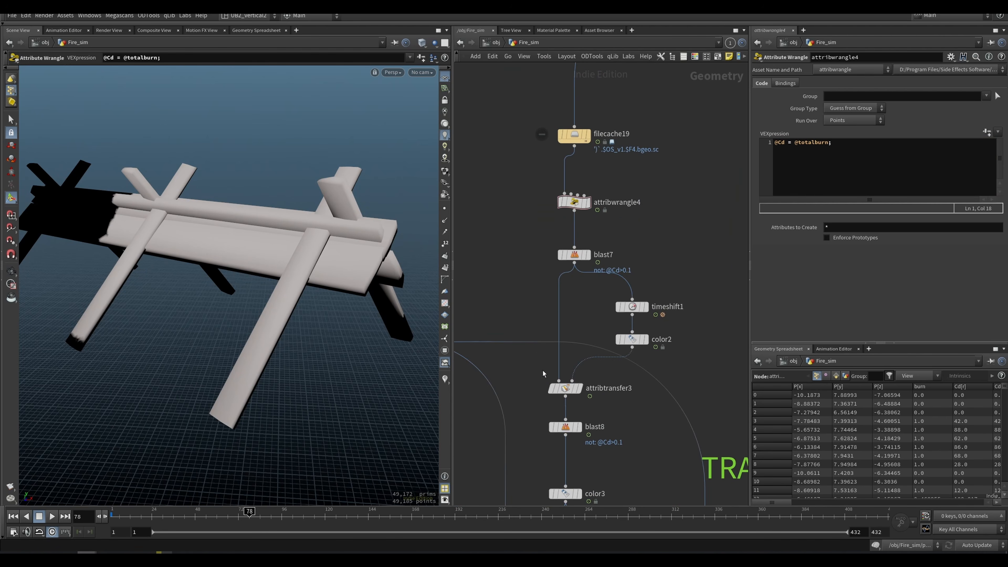
{"action": "left_click_drag", "start_coordinate": [537, 189], "coordinate": [595, 223]}
{"action": "key", "text": "r"}
{"action": "mouse_move", "coordinate": [283, 519]}
{"action": "left_mouse_down"}
{"action": "mouse_move", "coordinate": [286, 528]}
{"action": "mouse_move", "coordinate": [722, 524]}
{"action": "mouse_move", "coordinate": [281, 543]}
{"action": "mouse_move", "coordinate": [272, 534]}
{"action": "mouse_move", "coordinate": [624, 526]}
{"action": "left_mouse_up"}
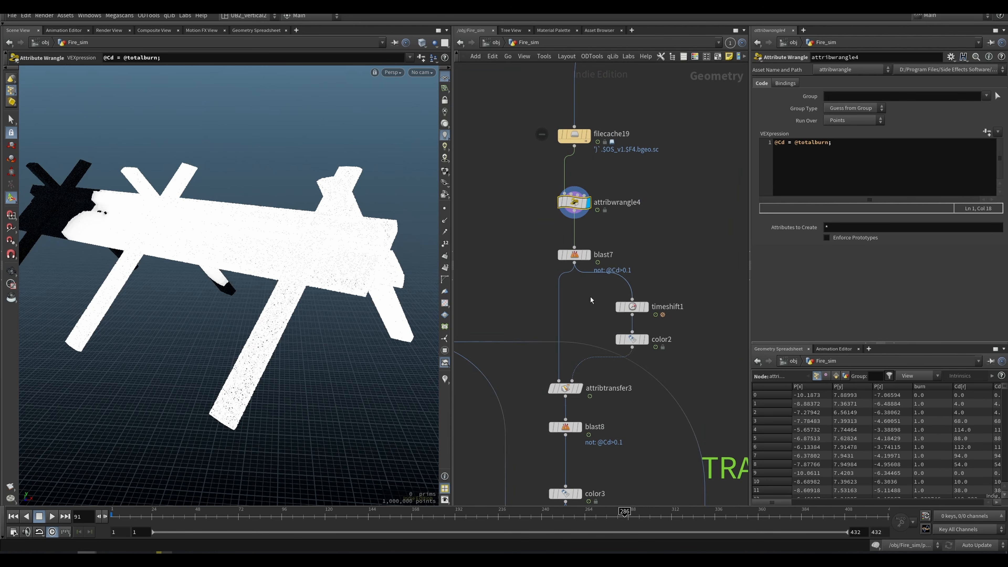
{"action": "left_click", "coordinate": [587, 255]}
{"action": "middle_click_drag", "start_coordinate": [614, 474], "coordinate": [657, 290]}
{"action": "scroll", "coordinate": [657, 289], "scroll_direction": "down", "scroll_amount": 4}
{"action": "left_click_drag", "start_coordinate": [640, 342], "coordinate": [636, 367]}
{"action": "scroll", "coordinate": [717, 203], "scroll_direction": "up", "scroll_amount": 4}
{"action": "middle_click_drag", "start_coordinate": [604, 181], "coordinate": [590, 223]}
{"action": "scroll", "coordinate": [283, 253], "scroll_direction": "up", "scroll_amount": 2}
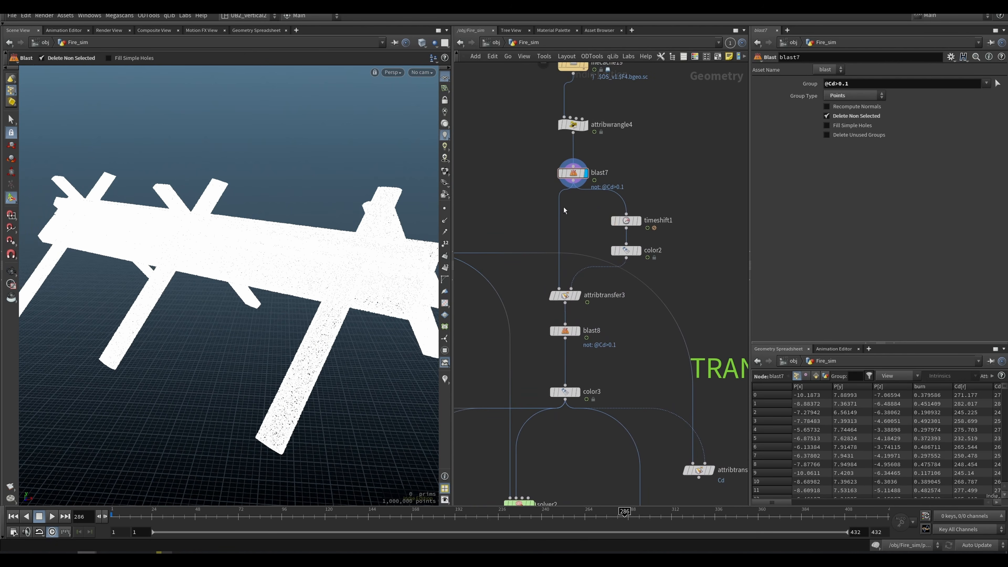
Display timeshift1 to check its $F-3 frame offset, and color2 to check its black point color.
{"action": "left_click", "coordinate": [637, 221]}
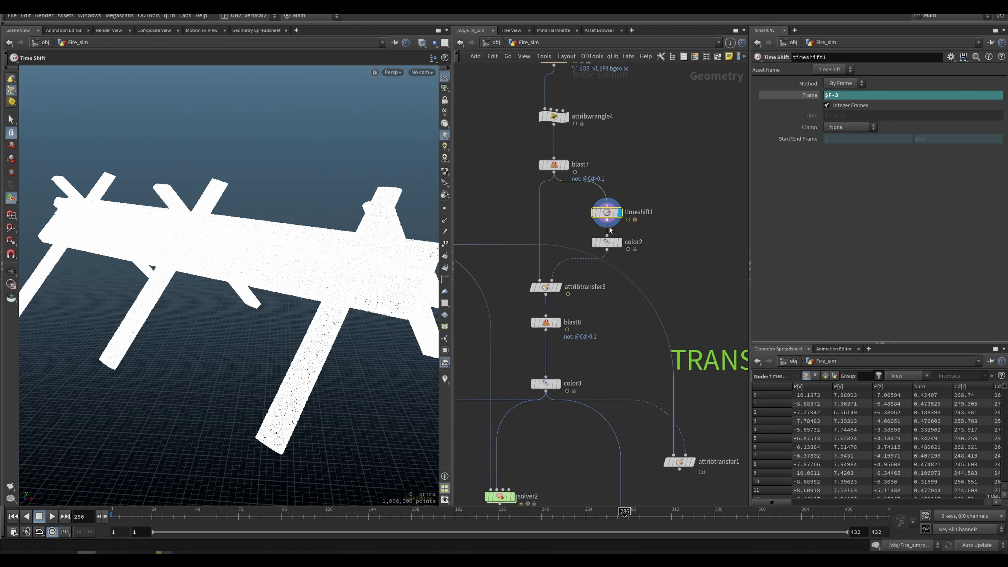
{"action": "left_click", "coordinate": [617, 242]}
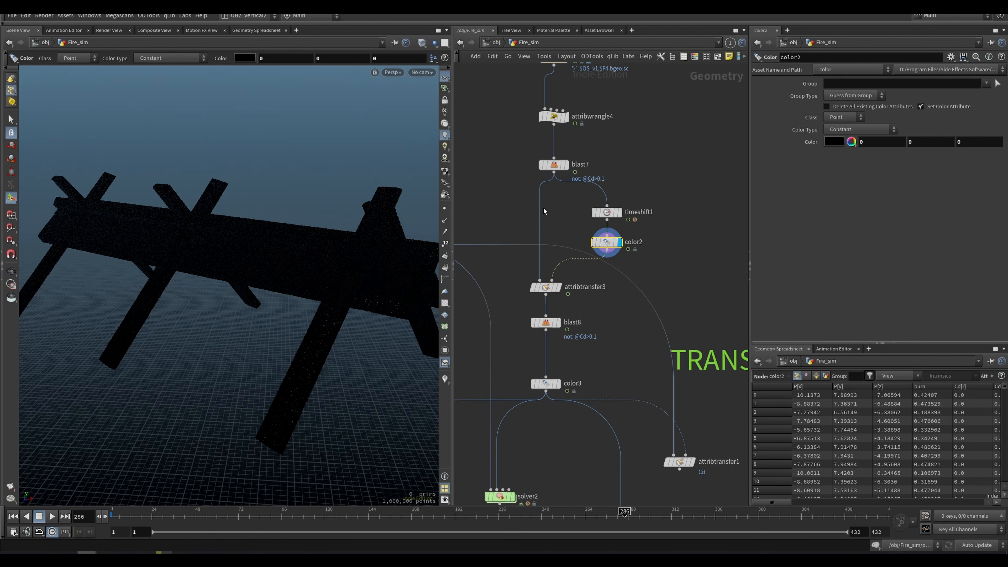
Display blast7 at frame 55 and examine the leading edge of the burnt points up close.
{"action": "left_click", "coordinate": [567, 165]}
{"action": "left_click", "coordinate": [245, 517]}
{"action": "mouse_move", "coordinate": [212, 520]}
{"action": "left_mouse_down"}
{"action": "mouse_move", "coordinate": [200, 519]}
{"action": "mouse_move", "coordinate": [208, 519]}
{"action": "left_mouse_up"}
{"action": "right_click_drag", "start_coordinate": [269, 235], "coordinate": [334, 222], "text": "alt"}
{"action": "key", "text": "b"}
{"action": "left_click_drag", "start_coordinate": [499, 145], "coordinate": [555, 185]}
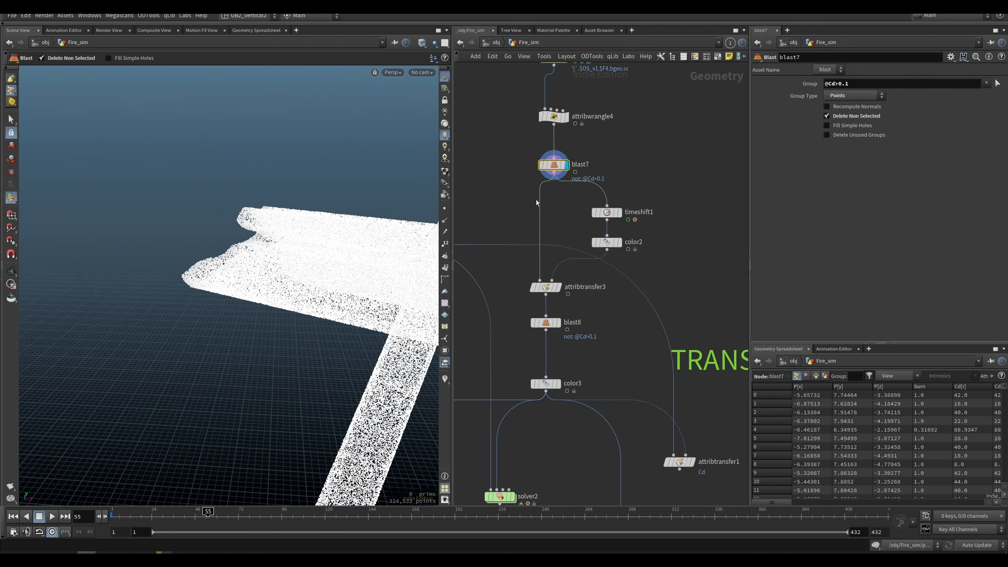
Compare color2's delayed black points with blast7, and display attribtransfer3 to examine the transferred color along the front.
{"action": "left_click", "coordinate": [620, 243]}
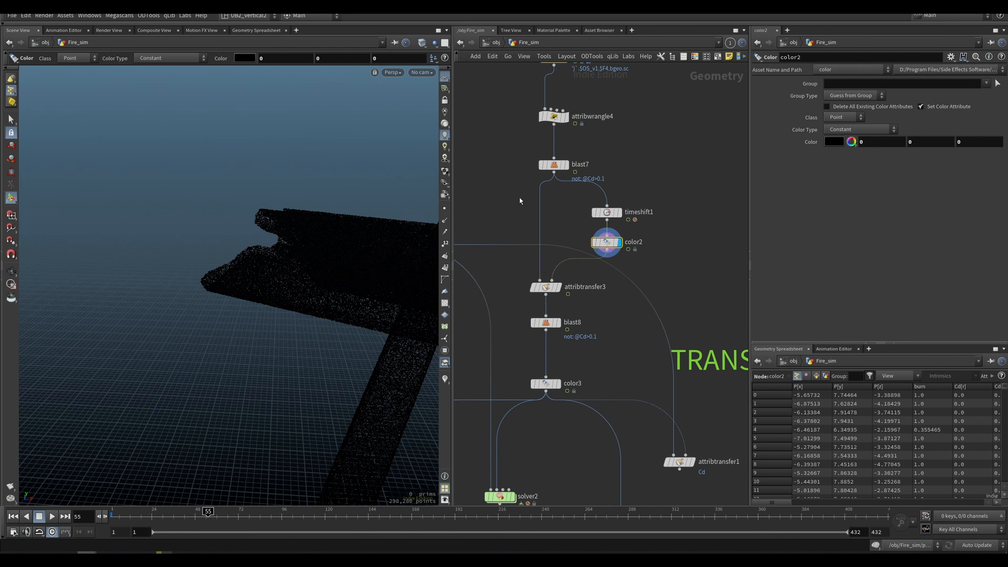
{"action": "left_click", "coordinate": [562, 165]}
{"action": "left_click_drag", "start_coordinate": [402, 252], "coordinate": [335, 253], "text": "alt"}
{"action": "key", "text": "w"}
{"action": "left_click", "coordinate": [569, 237]}
{"action": "left_click", "coordinate": [557, 287]}
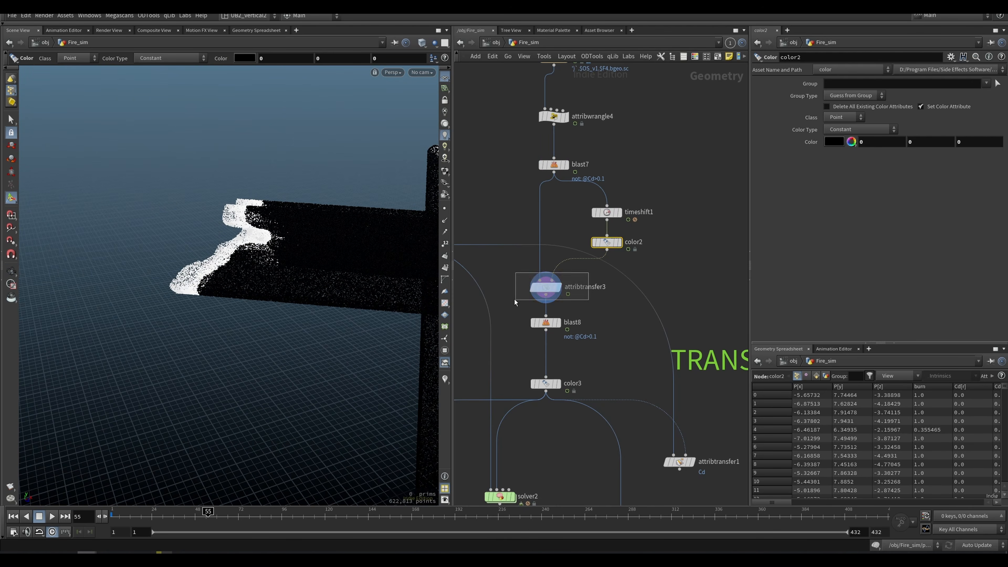
{"action": "left_click_drag", "start_coordinate": [520, 300], "coordinate": [520, 301]}
Display blast8 at frame 50 to examine the isolated burning edge, and scrub forward to frame 69.
{"action": "left_click_drag", "start_coordinate": [191, 520], "coordinate": [198, 518]}
{"action": "left_click", "coordinate": [533, 322]}
{"action": "left_click", "coordinate": [557, 322]}
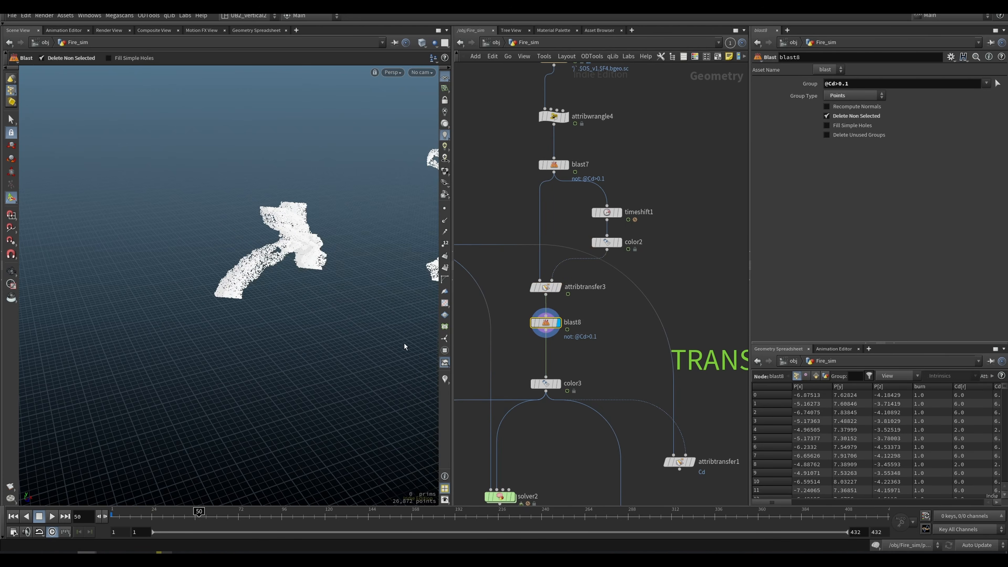
{"action": "left_click_drag", "start_coordinate": [314, 306], "coordinate": [254, 283], "text": "alt"}
{"action": "right_click_drag", "start_coordinate": [255, 284], "coordinate": [253, 329], "text": "alt"}
{"action": "left_click_drag", "start_coordinate": [252, 328], "coordinate": [278, 309], "text": "alt"}
{"action": "mouse_move", "coordinate": [185, 523]}
{"action": "left_mouse_down"}
{"action": "mouse_move", "coordinate": [157, 519]}
{"action": "mouse_move", "coordinate": [196, 525]}
{"action": "left_mouse_up"}
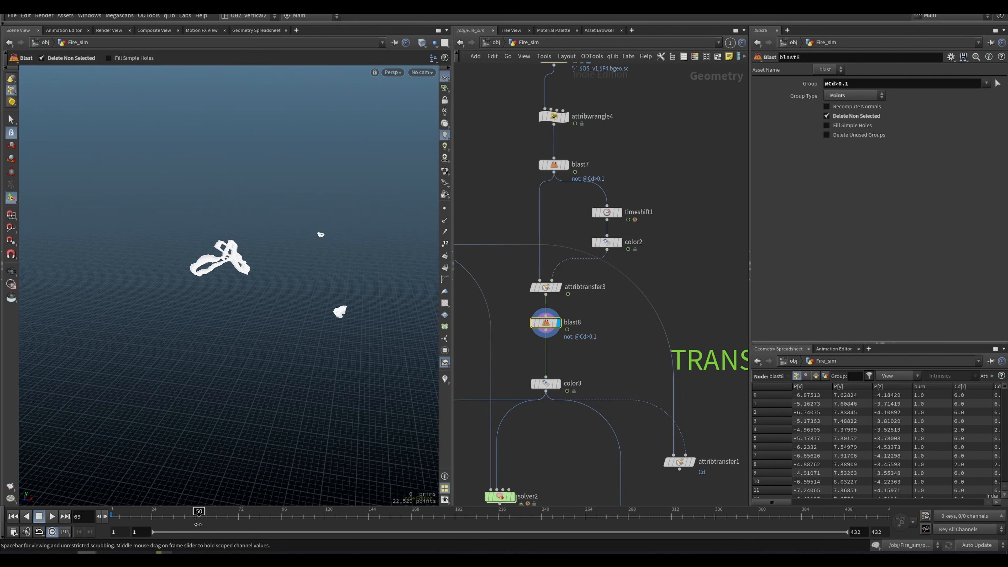
Display color3 at frame 41 and template color4 to see the red burning edge over the black roof.
{"action": "middle_click_drag", "start_coordinate": [588, 369], "coordinate": [605, 318]}
{"action": "left_click", "coordinate": [576, 333]}
{"action": "scroll", "coordinate": [330, 281], "scroll_direction": "up", "scroll_amount": 2}
{"action": "left_click_drag", "start_coordinate": [330, 281], "coordinate": [397, 264], "text": "alt"}
{"action": "left_click_drag", "start_coordinate": [172, 518], "coordinate": [183, 517]}
{"action": "middle_click_drag", "start_coordinate": [539, 308], "coordinate": [676, 342]}
{"action": "left_click", "coordinate": [562, 210]}
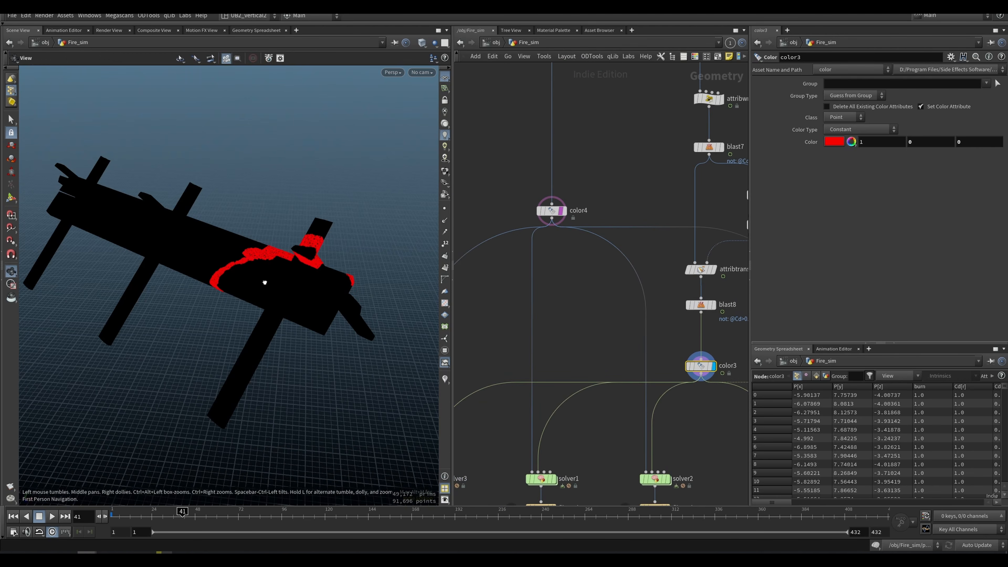
Scrub the red edge to frame 118, remove color4's template display, and move on to solver2.
{"action": "left_click_drag", "start_coordinate": [254, 288], "coordinate": [236, 398], "text": "alt"}
{"action": "mouse_move", "coordinate": [217, 515]}
{"action": "left_mouse_down"}
{"action": "mouse_move", "coordinate": [256, 526]}
{"action": "mouse_move", "coordinate": [223, 525]}
{"action": "mouse_move", "coordinate": [321, 521]}
{"action": "left_mouse_up"}
{"action": "middle_click_drag", "start_coordinate": [639, 286], "coordinate": [565, 240]}
{"action": "left_click", "coordinate": [487, 163]}
{"action": "middle_click_drag", "start_coordinate": [535, 330], "coordinate": [529, 223]}
{"action": "scroll", "coordinate": [605, 309], "scroll_direction": "up", "scroll_amount": 2}
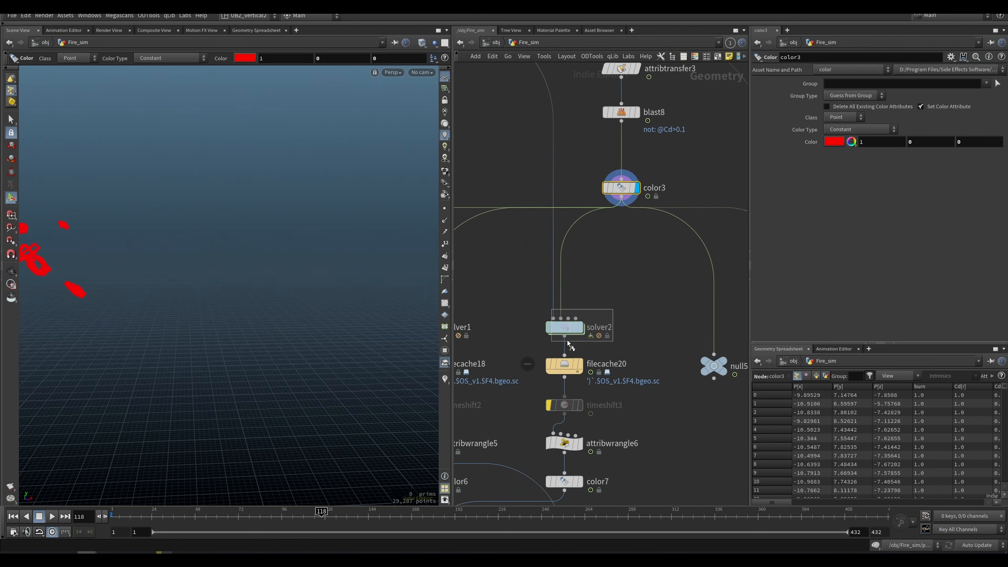
Display solver2, rewind to frame 1, and enter its network.
{"action": "left_click_drag", "start_coordinate": [563, 337], "coordinate": [554, 333]}
{"action": "key", "text": "r"}
{"action": "key", "text": "ctrl+Up"}
{"action": "left_click", "coordinate": [646, 318]}
{"action": "double_click", "coordinate": [572, 333]}
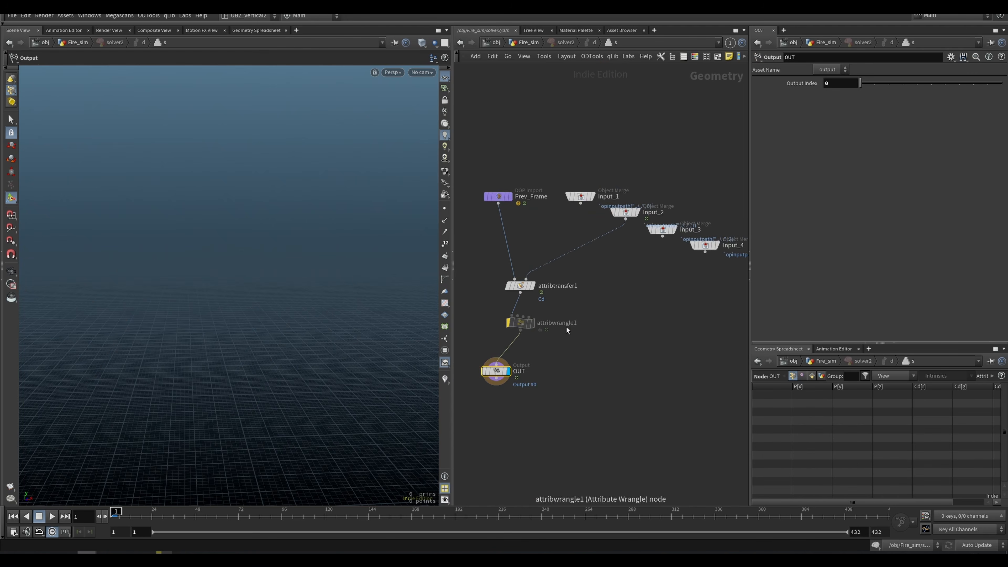
Play the accumulating red mask at solver2's OUT node for a few frames, and rewind to frame 1.
{"action": "left_click_drag", "start_coordinate": [512, 388], "coordinate": [533, 392]}
{"action": "middle_click_drag", "start_coordinate": [549, 323], "coordinate": [586, 333]}
{"action": "key", "text": "Up"}
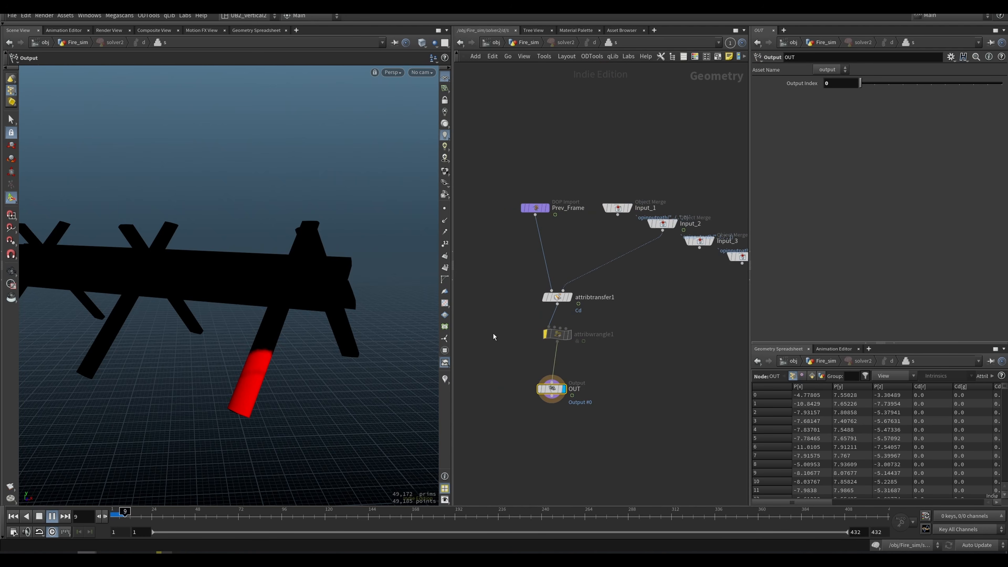
{"action": "key", "text": "ctrl+Up"}
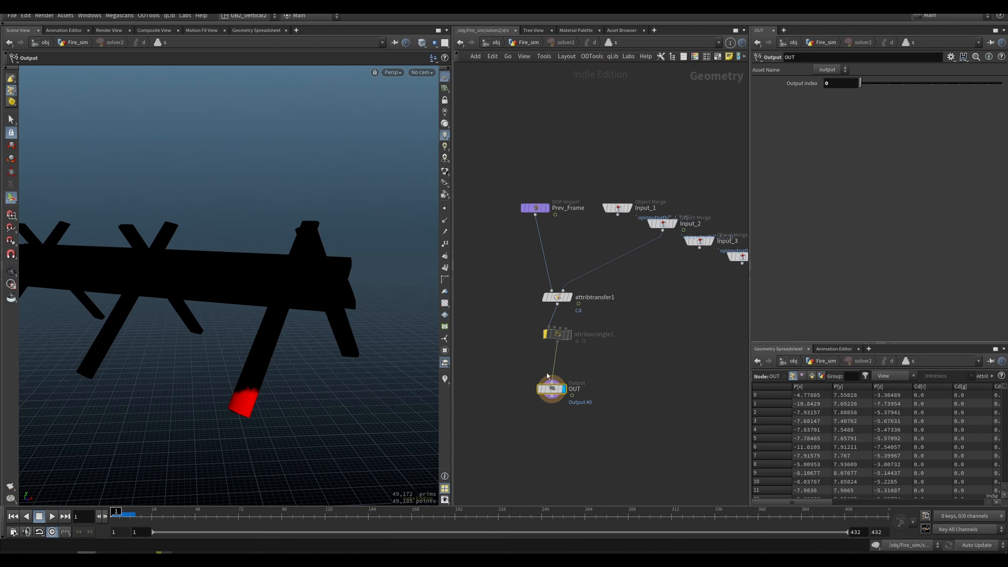
Return to Fire_sim, reset solver2's simulation, and play it through to frame 37.
{"action": "key", "text": "u"}
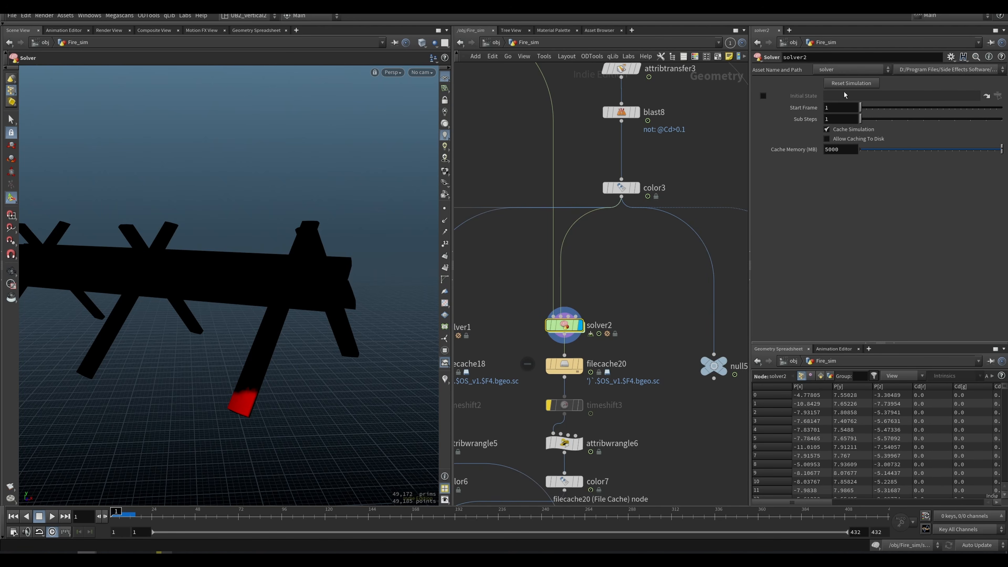
{"action": "left_click", "coordinate": [849, 83]}
{"action": "key", "text": "Up"}
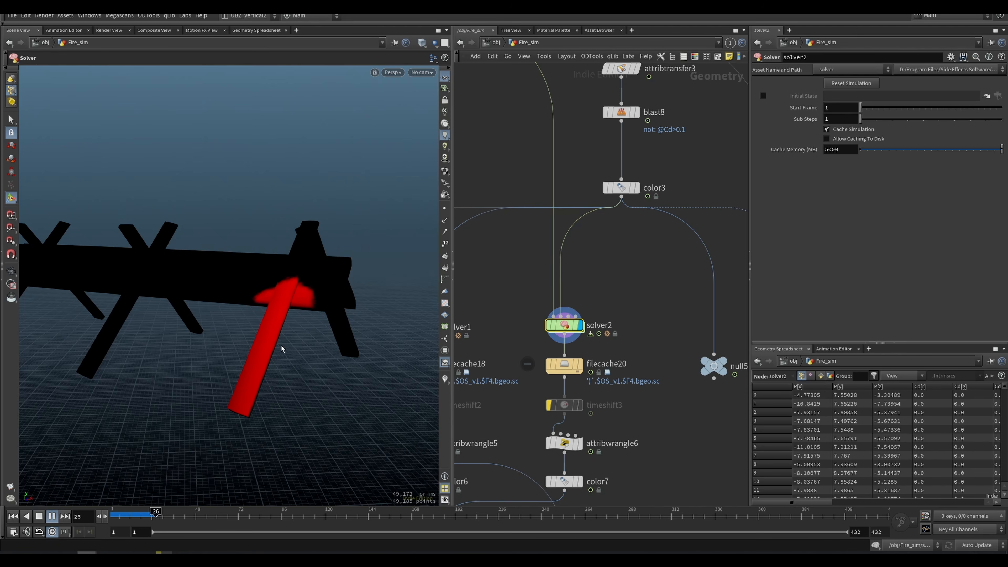
{"action": "key", "text": "Up"}
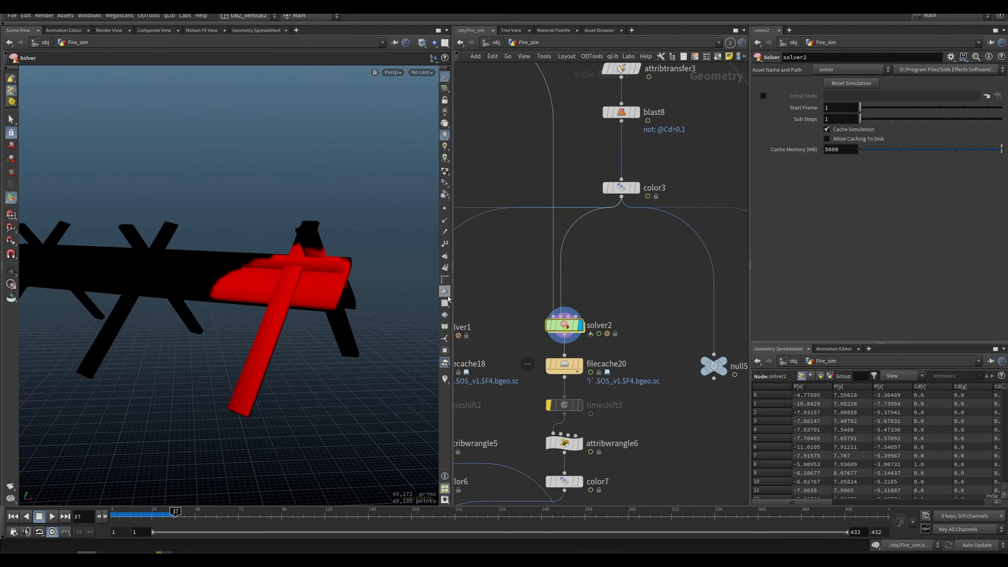
Display solver1 above filecache18, rewind to frame 1, and select it.
{"action": "middle_click_drag", "start_coordinate": [528, 322], "coordinate": [645, 277]}
{"action": "key", "text": "r"}
{"action": "left_click_drag", "start_coordinate": [604, 259], "coordinate": [538, 286]}
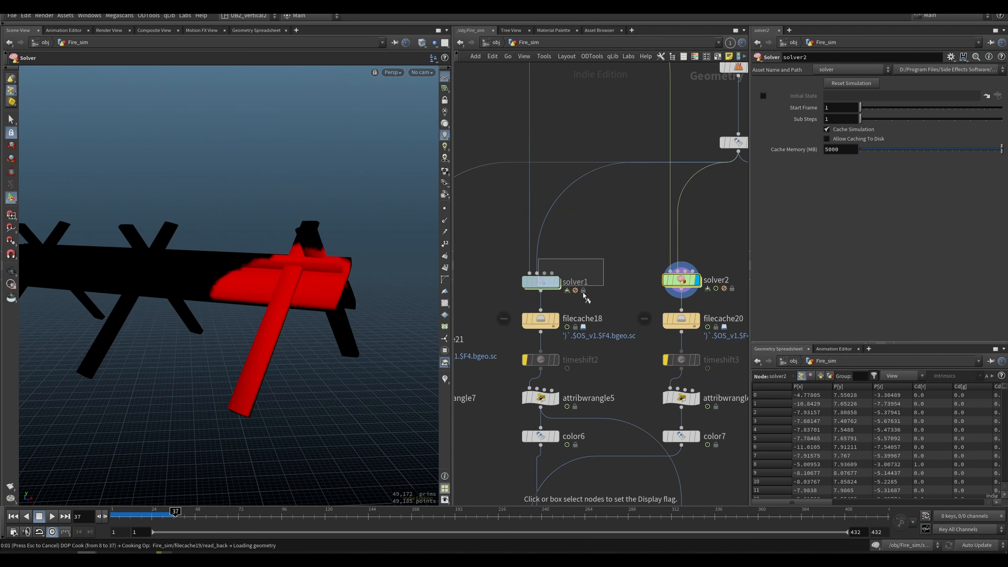
{"action": "middle_click_drag", "start_coordinate": [630, 300], "coordinate": [593, 269]}
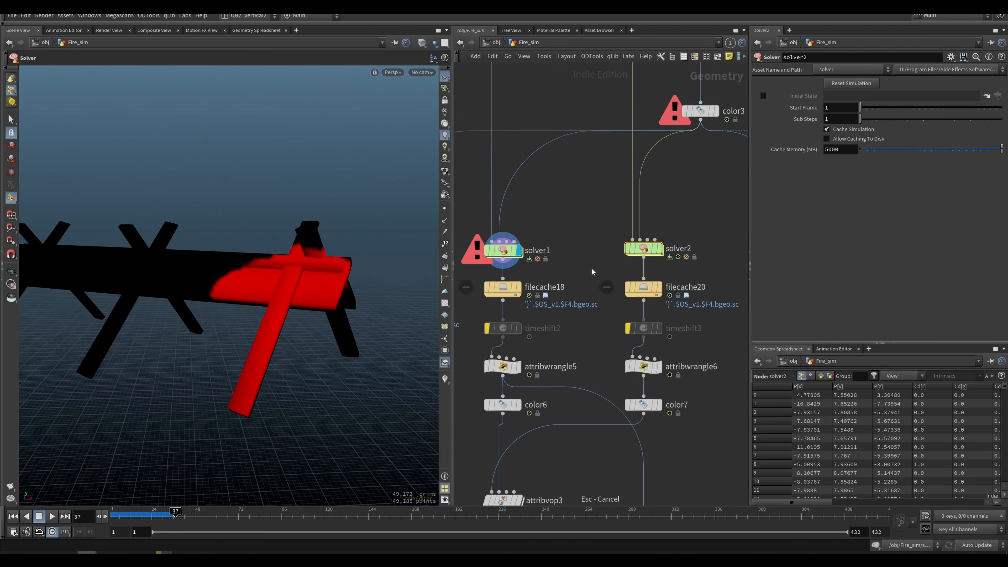
{"action": "key", "text": "ctrl+Up"}
{"action": "left_click", "coordinate": [536, 259]}
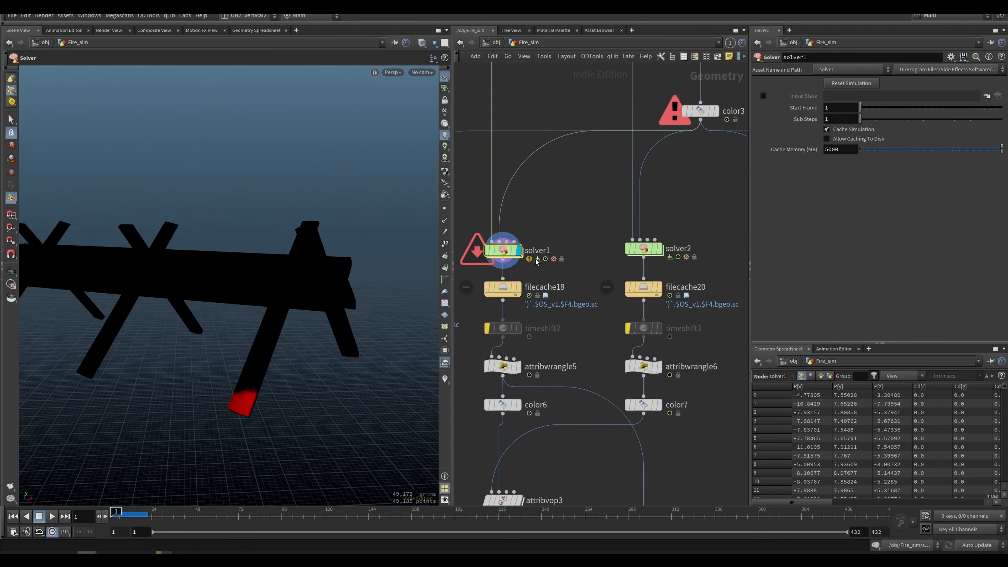
{"action": "middle_click_drag", "start_coordinate": [581, 297], "coordinate": [600, 301]}
{"action": "key", "text": "i"}
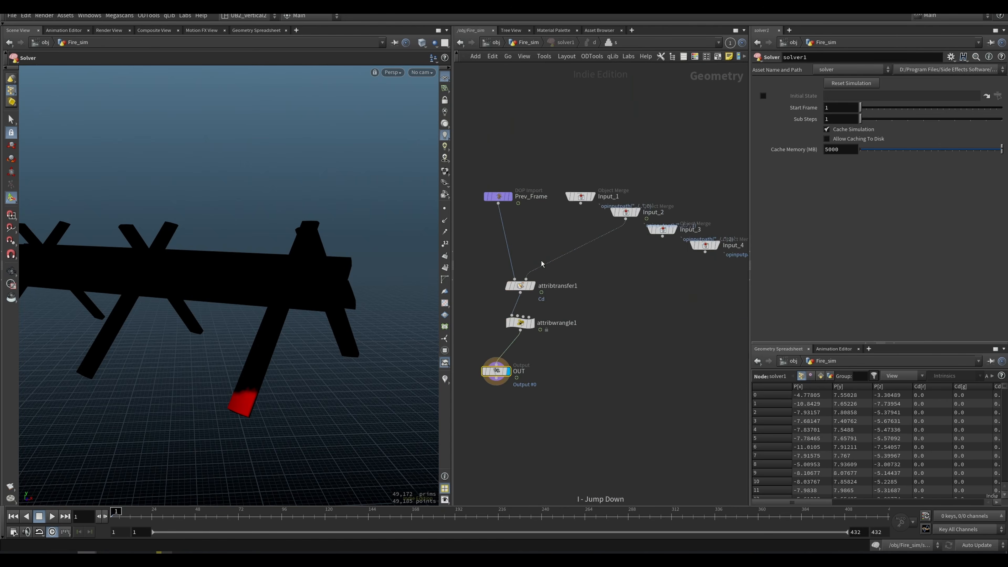
{"action": "left_click", "coordinate": [521, 323]}
{"action": "left_click_drag", "start_coordinate": [808, 142], "coordinate": [780, 146]}
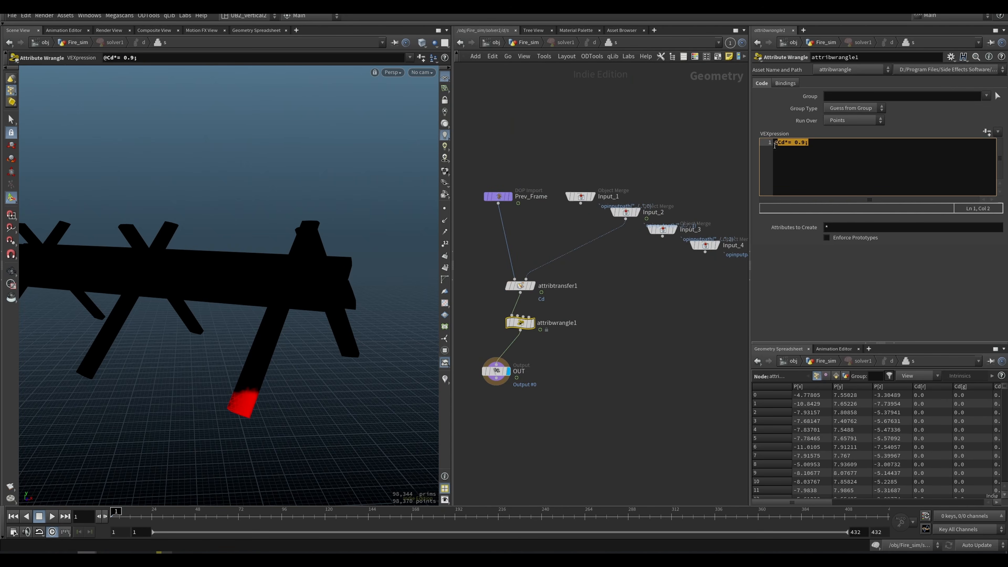
{"action": "left_click", "coordinate": [671, 326]}
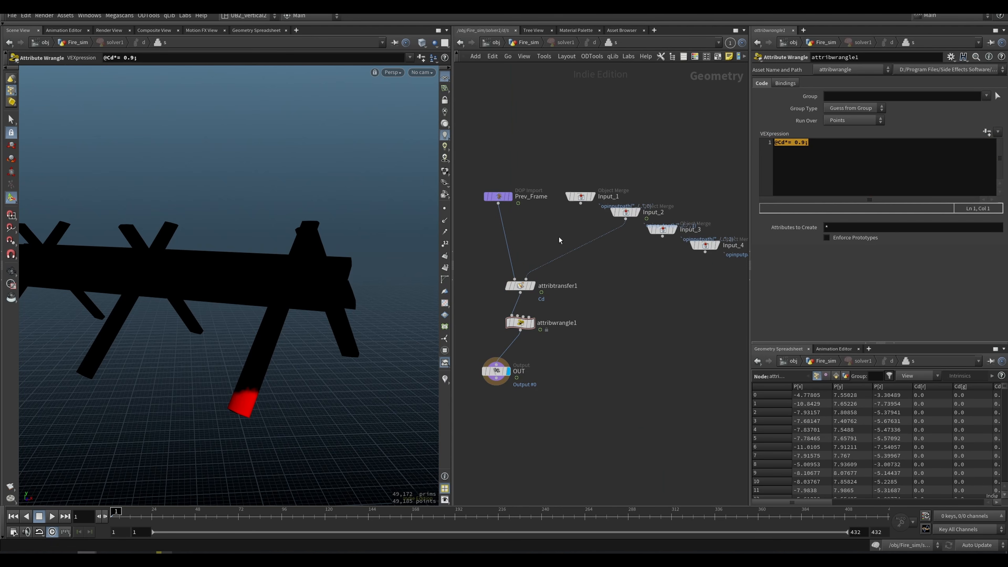
Select Input_2 inside solver1 to check its opinputpath source, and return to Fire_sim to trace solver1's inputs.
{"action": "middle_click_drag", "start_coordinate": [522, 245], "coordinate": [535, 248]}
{"action": "left_click_drag", "start_coordinate": [548, 171], "coordinate": [492, 243]}
{"action": "middle_click_drag", "start_coordinate": [634, 265], "coordinate": [601, 261]}
{"action": "left_click", "coordinate": [604, 213]}
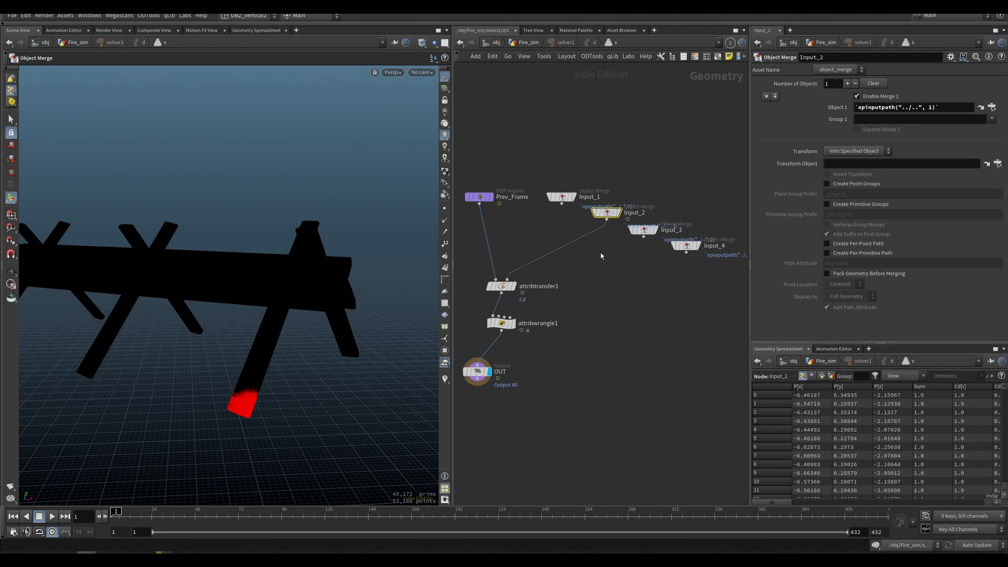
{"action": "key", "text": "u"}
{"action": "scroll", "coordinate": [531, 258], "scroll_direction": "up", "scroll_amount": 4}
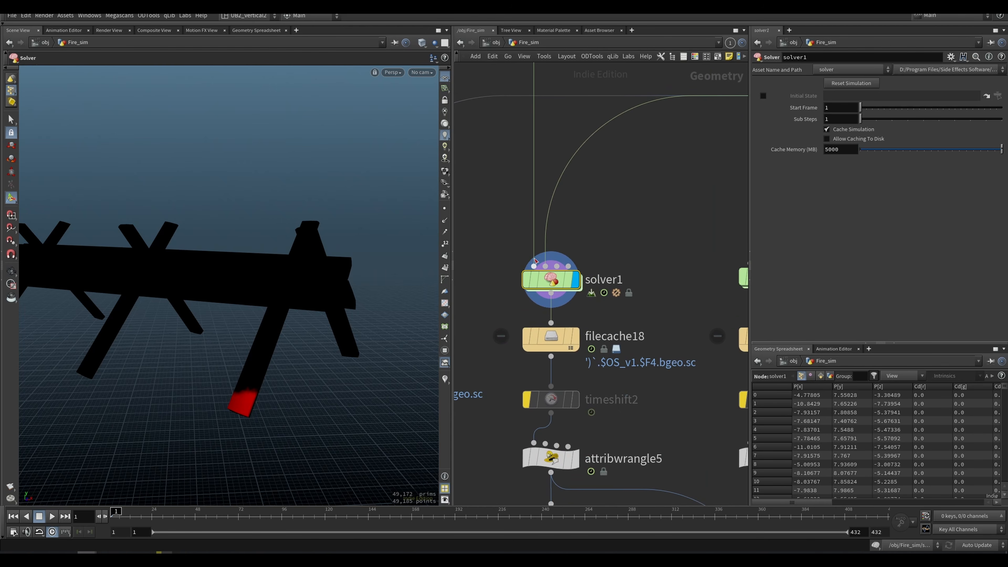
{"action": "scroll", "coordinate": [601, 256], "scroll_direction": "down", "scroll_amount": 4}
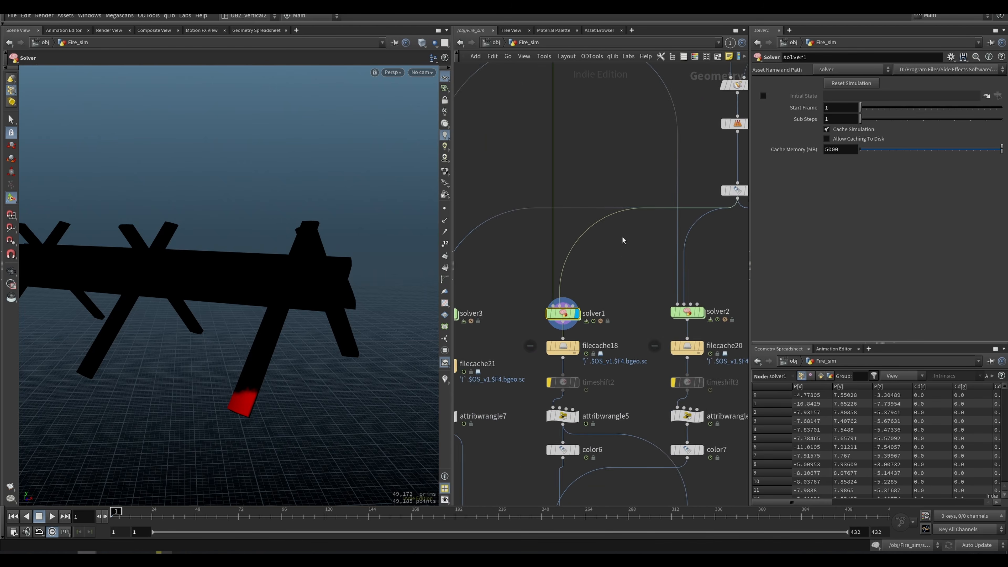
Display color3 at frame 32 and briefly template color4 to compare the red edge with the full roof.
{"action": "middle_click_drag", "start_coordinate": [623, 249], "coordinate": [541, 316]}
{"action": "left_click", "coordinate": [670, 257]}
{"action": "left_click_drag", "start_coordinate": [159, 522], "coordinate": [168, 518]}
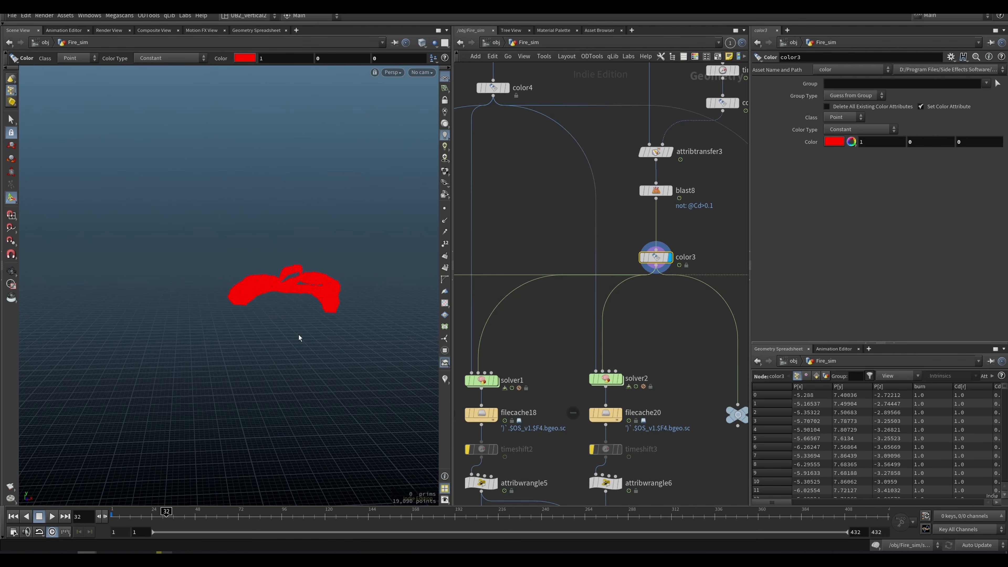
{"action": "middle_click_drag", "start_coordinate": [507, 314], "coordinate": [561, 338]}
{"action": "left_click", "coordinate": [558, 112]}
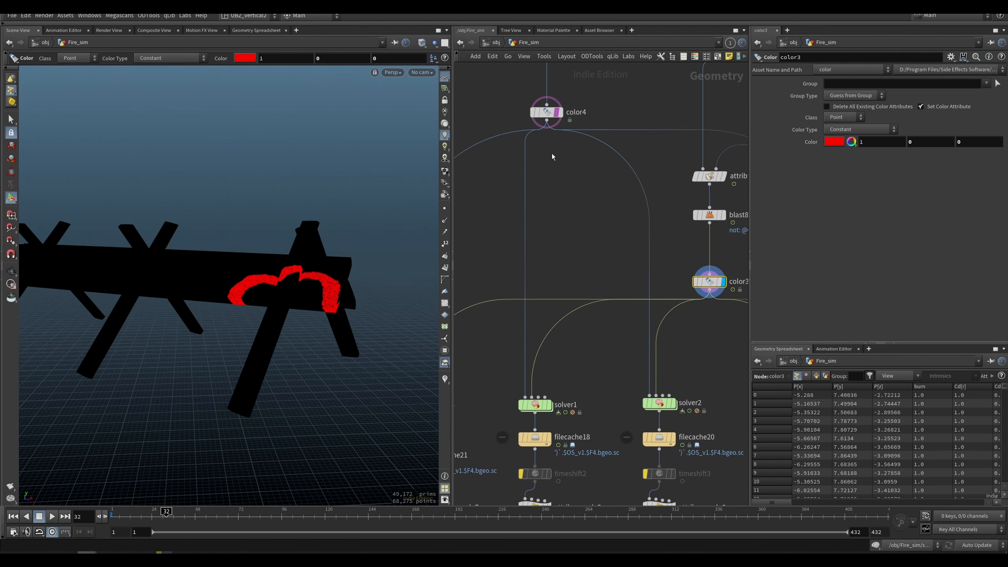
{"action": "key", "text": "w"}
{"action": "left_click_drag", "start_coordinate": [603, 91], "coordinate": [505, 154]}
{"action": "key", "text": "w"}
Display solver1, enter its network, and display attribtransfer1.
{"action": "middle_click_drag", "start_coordinate": [584, 374], "coordinate": [589, 296]}
{"action": "left_click_drag", "start_coordinate": [599, 294], "coordinate": [519, 330]}
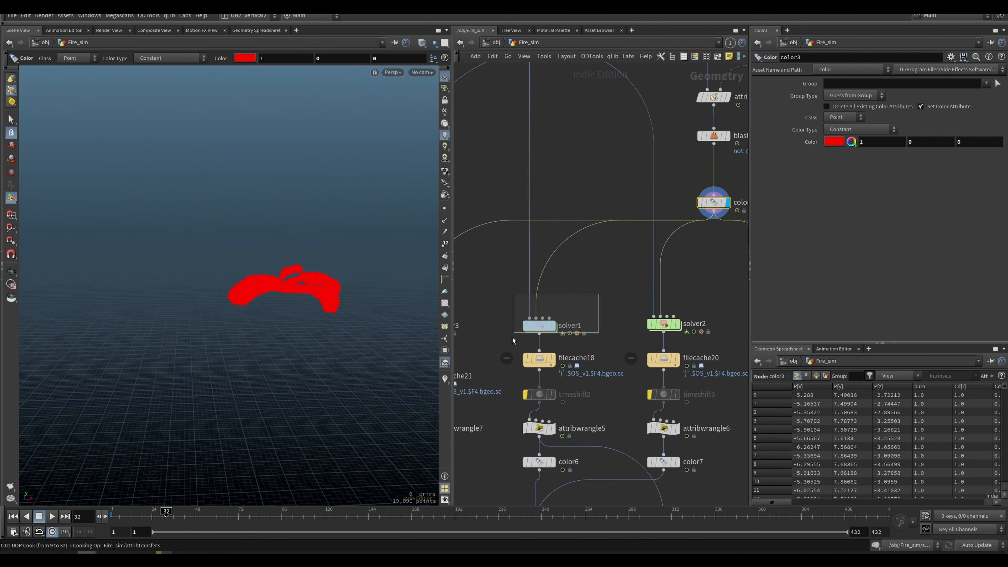
{"action": "key", "text": "i"}
{"action": "left_click_drag", "start_coordinate": [575, 273], "coordinate": [511, 295]}
{"action": "middle_click_drag", "start_coordinate": [537, 309], "coordinate": [603, 295]}
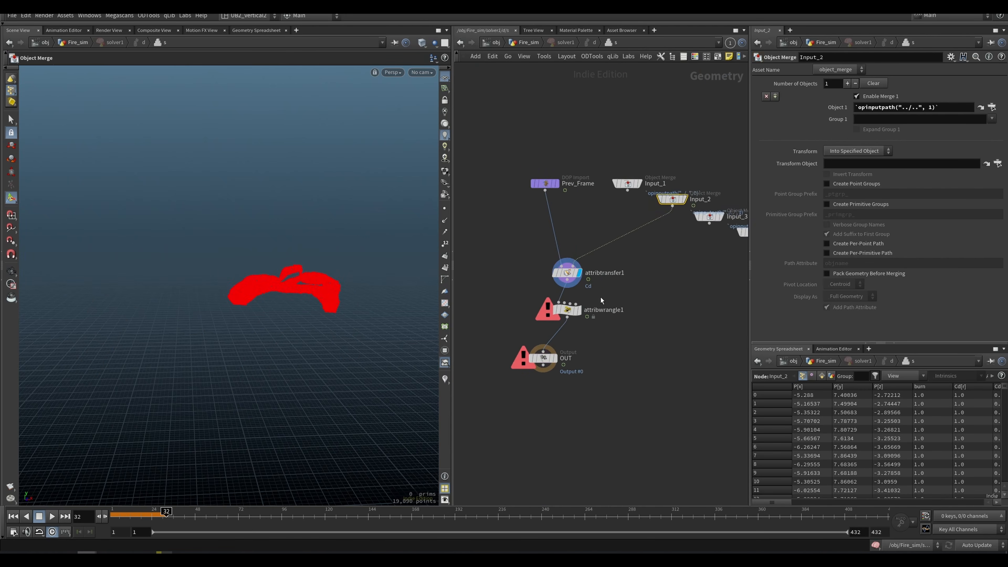
Rewind to frame 1 inside solver1, display its OUT node, and select attribwrangle1 to review its color decay expression.
{"action": "scroll", "coordinate": [601, 297], "scroll_direction": "up", "scroll_amount": 1}
{"action": "left_click", "coordinate": [538, 170]}
{"action": "key", "text": "ctrl+Up"}
{"action": "left_click_drag", "start_coordinate": [643, 284], "coordinate": [533, 334]}
{"action": "left_click_drag", "start_coordinate": [611, 345], "coordinate": [508, 395]}
{"action": "left_click_drag", "start_coordinate": [536, 366], "coordinate": [545, 372]}
{"action": "left_click_drag", "start_coordinate": [641, 299], "coordinate": [538, 345]}
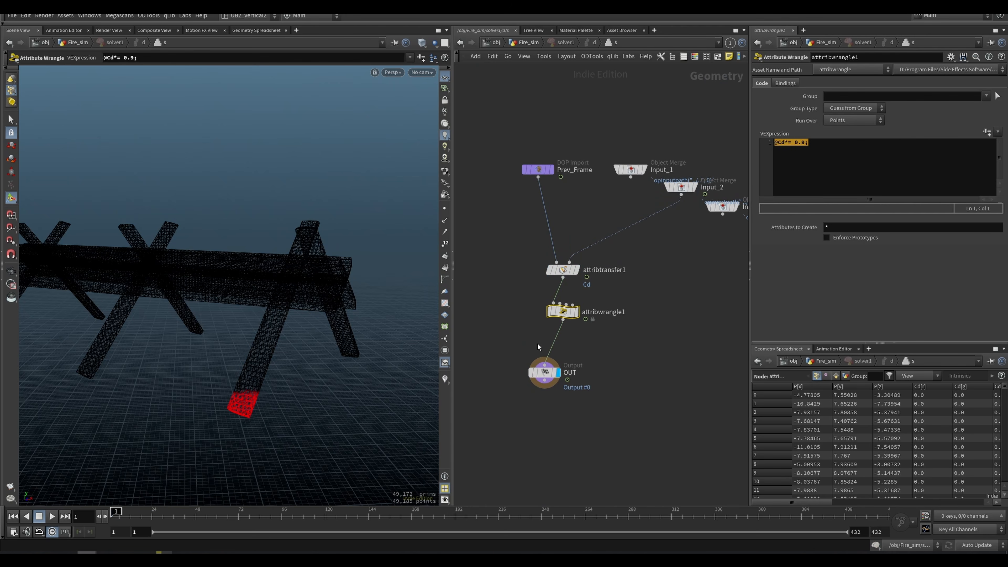
Return from solver1 to Fire_sim, display filecache18, and play its cached color decay to frame 58.
{"action": "left_click", "coordinate": [811, 142]}
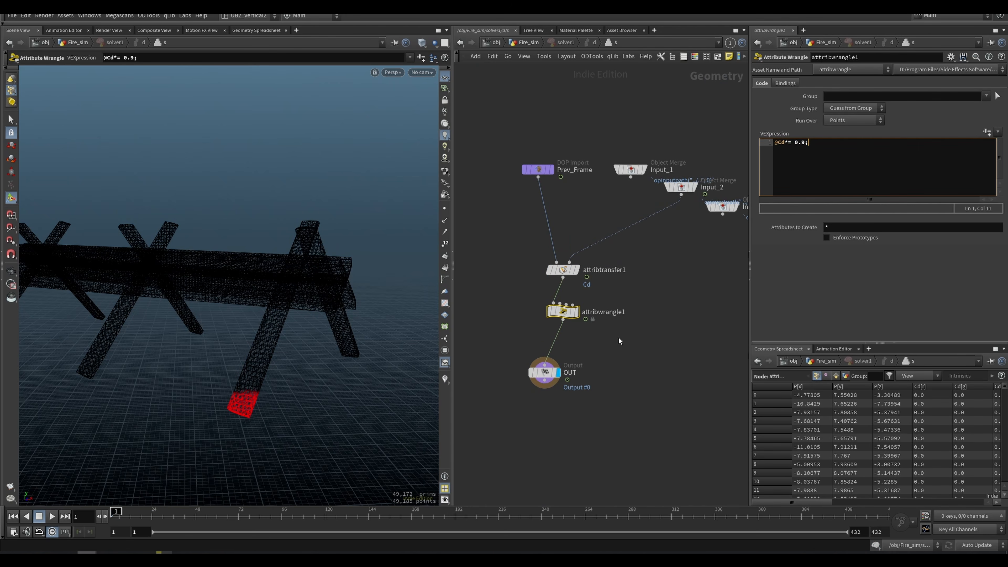
{"action": "left_click", "coordinate": [630, 343]}
{"action": "key", "text": "u"}
{"action": "middle_click_drag", "start_coordinate": [617, 342], "coordinate": [602, 299]}
{"action": "left_click", "coordinate": [551, 312]}
{"action": "left_click", "coordinate": [584, 311]}
{"action": "key", "text": "Up"}
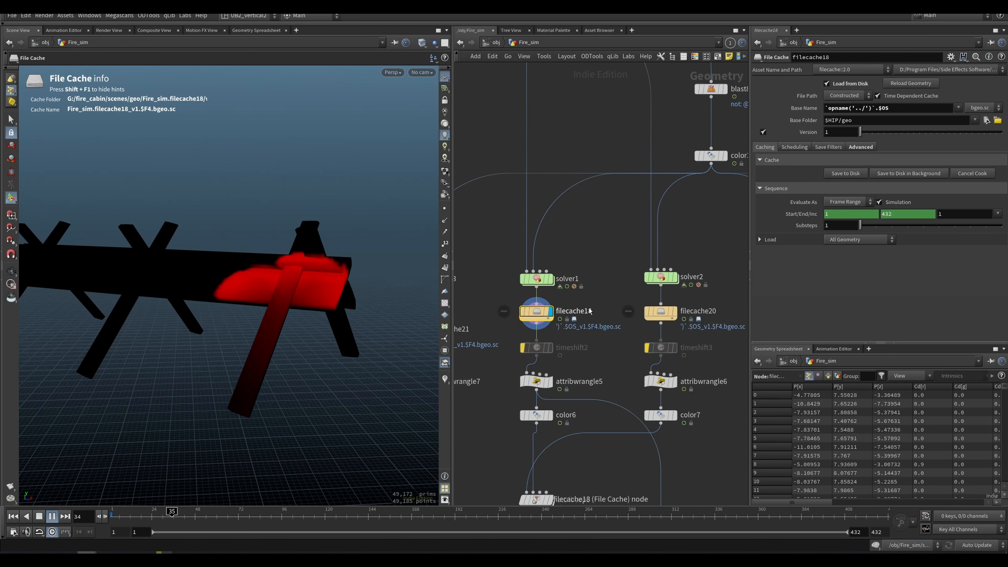
{"action": "key", "text": "Up"}
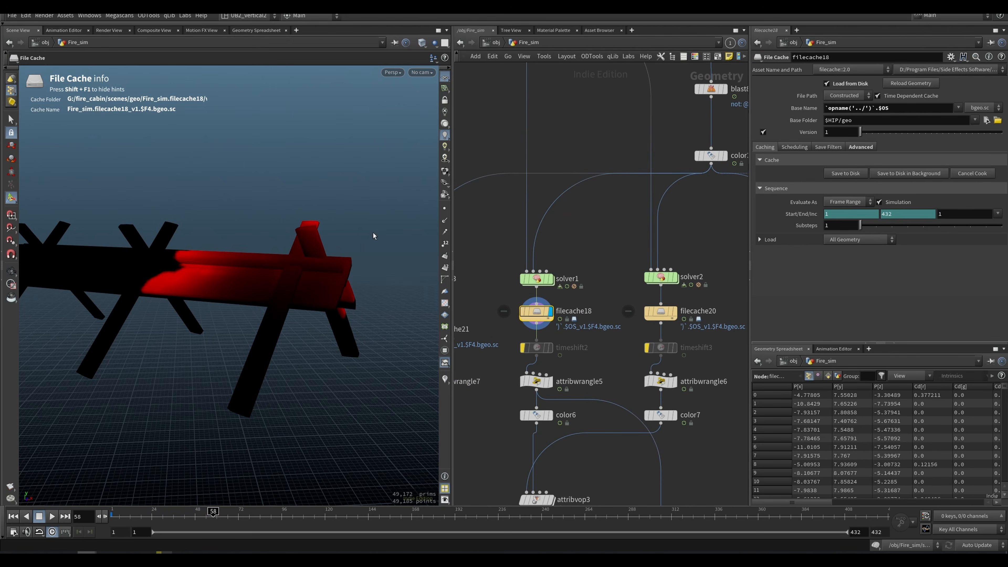
{"action": "mouse_move", "coordinate": [302, 337]}
{"action": "left_mouse_down", "text": "alt"}
{"action": "mouse_move", "coordinate": [275, 297]}
{"action": "mouse_move", "coordinate": [306, 300]}
{"action": "mouse_move", "coordinate": [299, 288]}
{"action": "left_mouse_up", "text": "alt"}
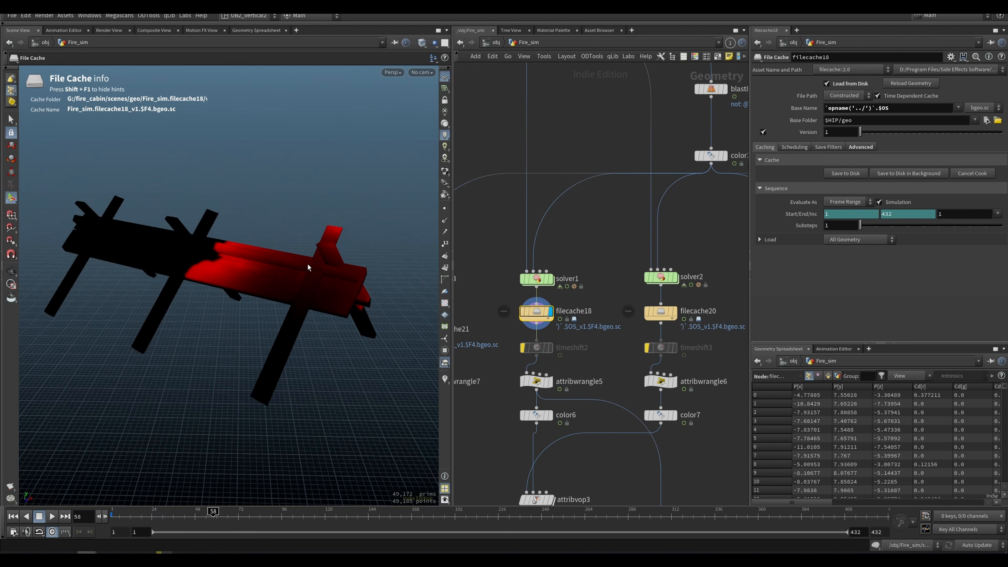
Display filecache21, inspect the color decay expression of attribwrangle1 inside solver3, and return to Fire_sim.
{"action": "middle_click_drag", "start_coordinate": [599, 338], "coordinate": [670, 309]}
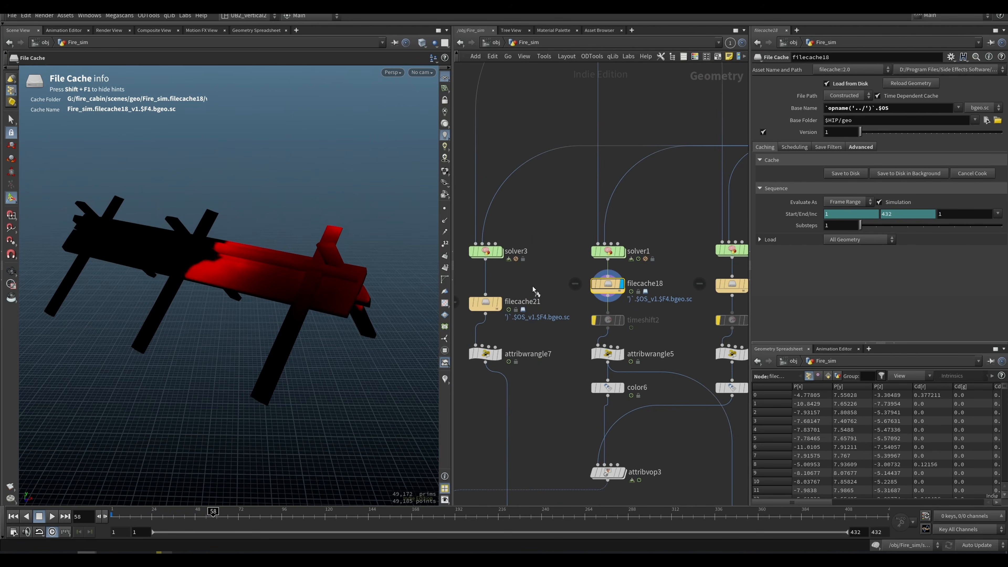
{"action": "left_click", "coordinate": [493, 303]}
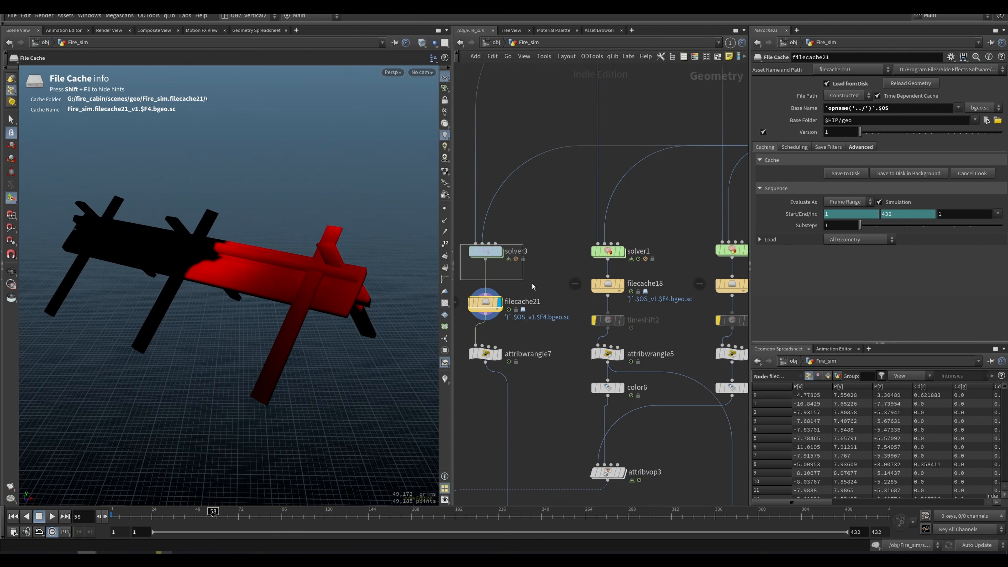
{"action": "key", "text": "i"}
{"action": "left_click", "coordinate": [568, 320]}
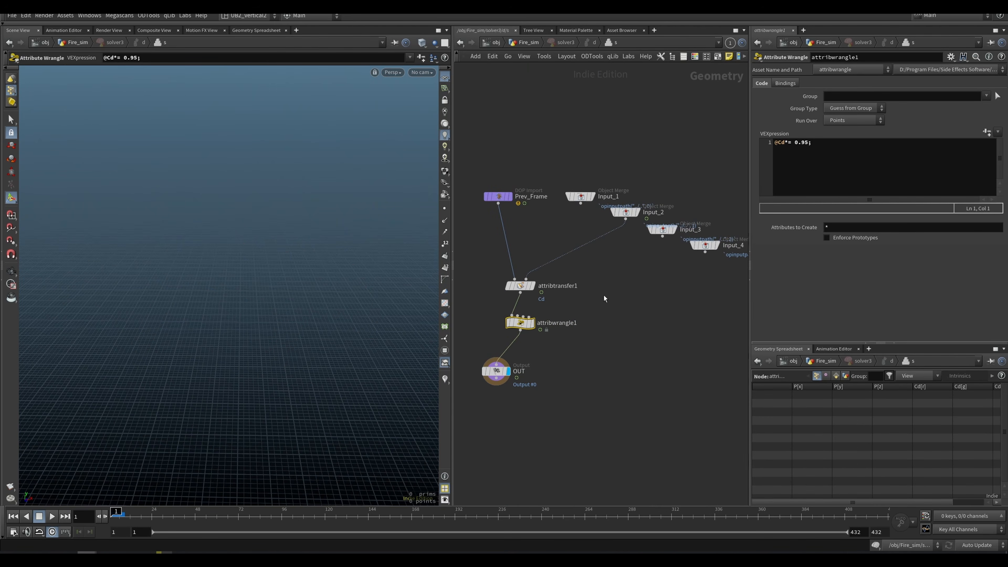
{"action": "key", "text": "u"}
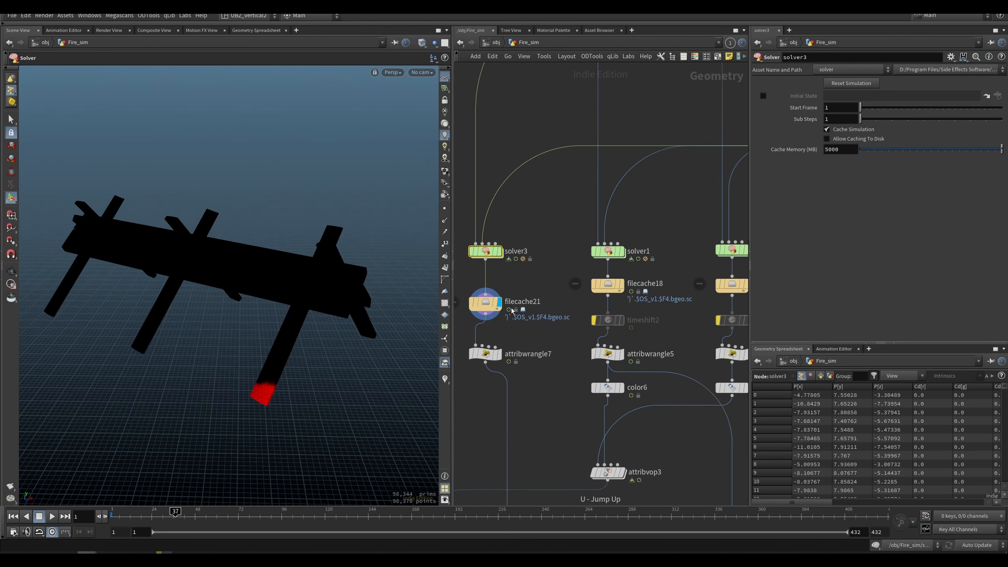
Display filecache21 again and scrub its slower color decay to frame 48.
{"action": "left_click_drag", "start_coordinate": [457, 336], "coordinate": [525, 287]}
{"action": "left_click_drag", "start_coordinate": [525, 333], "coordinate": [525, 333]}
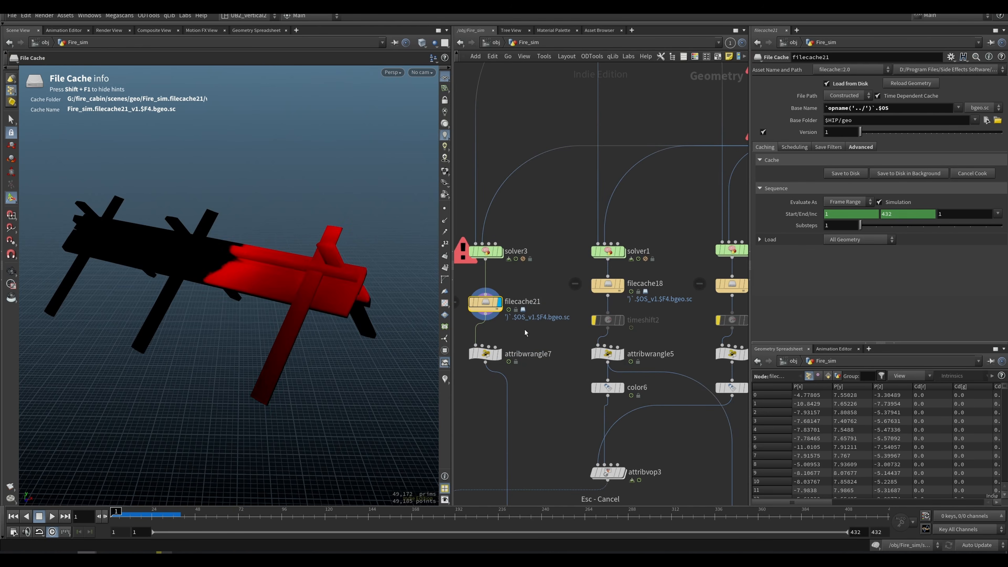
{"action": "scroll", "coordinate": [562, 289], "scroll_direction": "down", "scroll_amount": 3}
{"action": "mouse_move", "coordinate": [199, 513]}
{"action": "left_mouse_down"}
{"action": "mouse_move", "coordinate": [234, 513]}
{"action": "mouse_move", "coordinate": [197, 513]}
{"action": "left_mouse_up"}
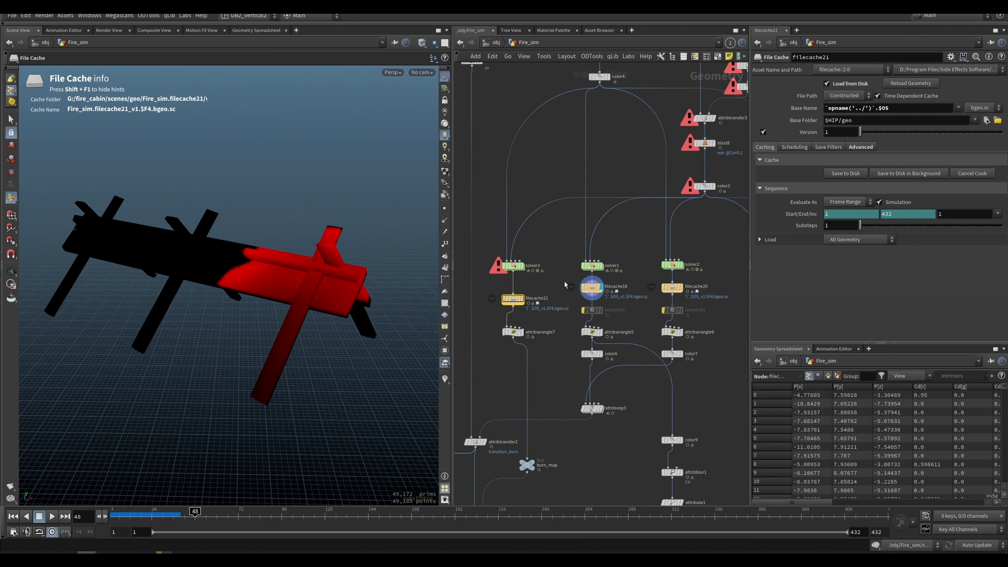
Display filecache18 and filecache20 in turn for comparison, and scrub filecache20 to frame 62.
{"action": "left_click", "coordinate": [591, 287]}
{"action": "middle_click_drag", "start_coordinate": [674, 311], "coordinate": [640, 302]}
{"action": "left_click", "coordinate": [637, 279]}
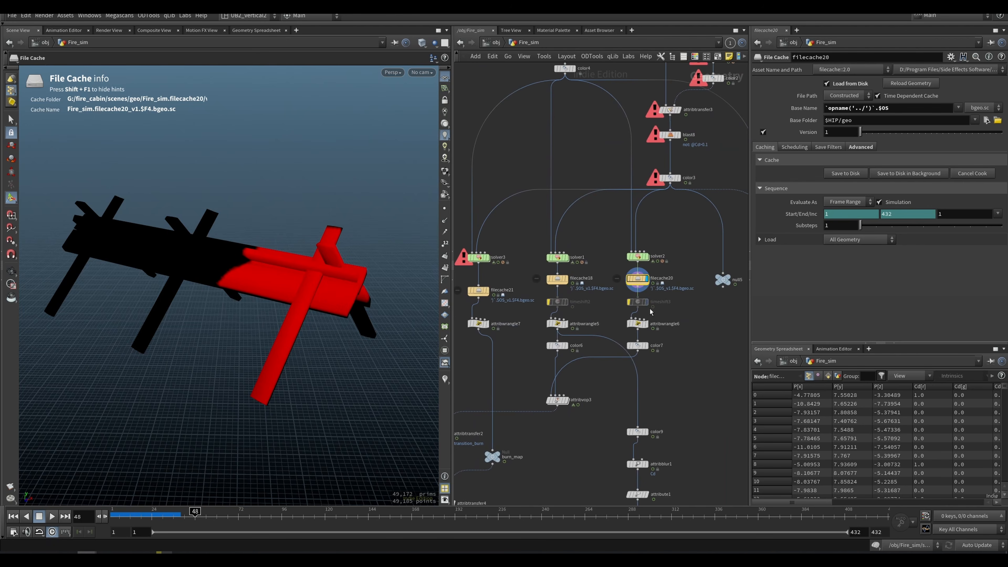
{"action": "left_click_drag", "start_coordinate": [194, 511], "coordinate": [221, 512]}
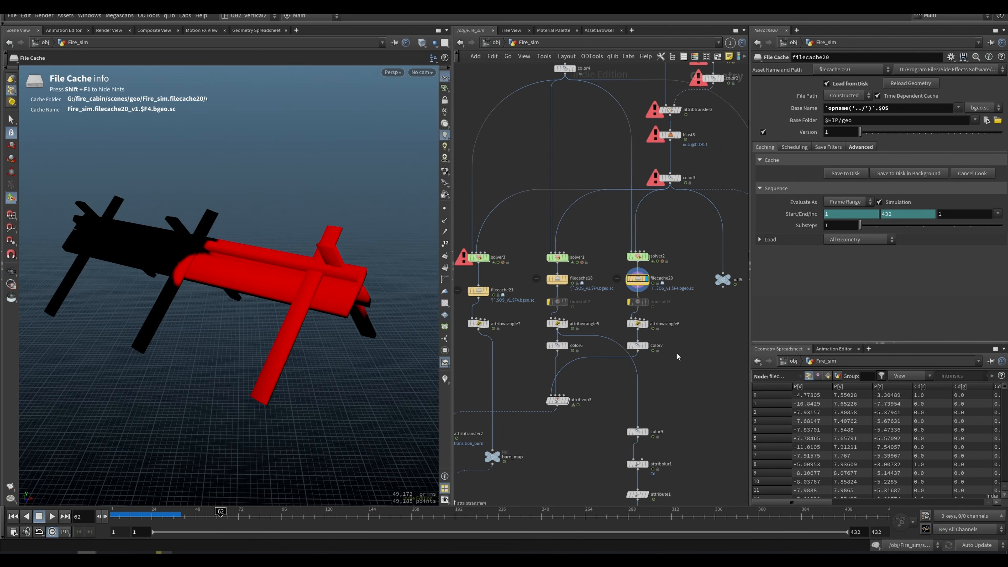
Display uvtransform1 above the solver branches and toggle wireframe shading on and off to inspect the original roof geometry.
{"action": "middle_click_drag", "start_coordinate": [662, 355], "coordinate": [634, 345]}
{"action": "scroll", "coordinate": [634, 346], "scroll_direction": "down", "scroll_amount": 5}
{"action": "scroll", "coordinate": [683, 316], "scroll_direction": "up", "scroll_amount": 5}
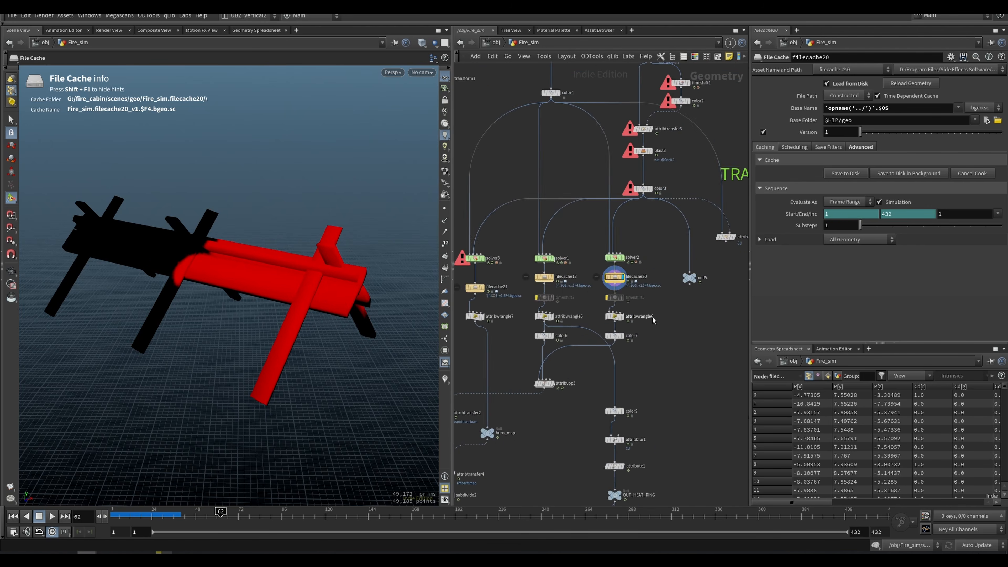
{"action": "scroll", "coordinate": [683, 316], "scroll_direction": "up", "scroll_amount": 2}
{"action": "scroll", "coordinate": [662, 328], "scroll_direction": "down", "scroll_amount": 3}
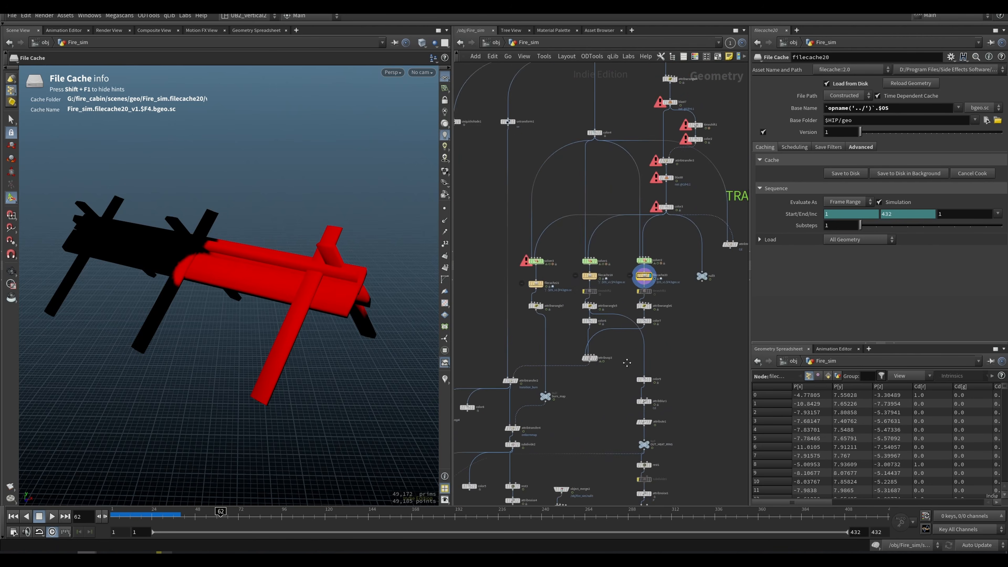
{"action": "scroll", "coordinate": [575, 388], "scroll_direction": "up", "scroll_amount": 3, "text": "ctrl"}
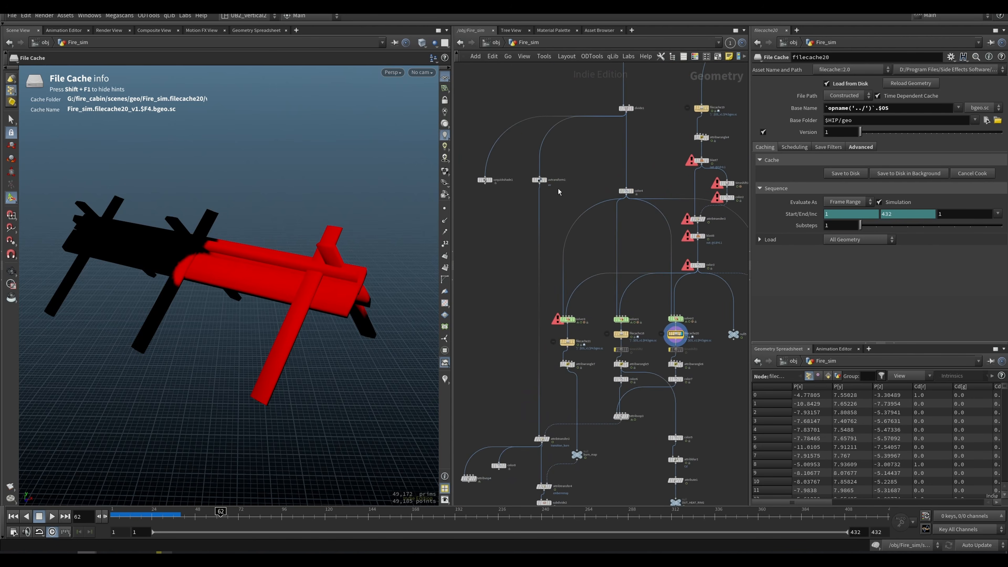
{"action": "left_click", "coordinate": [541, 180]}
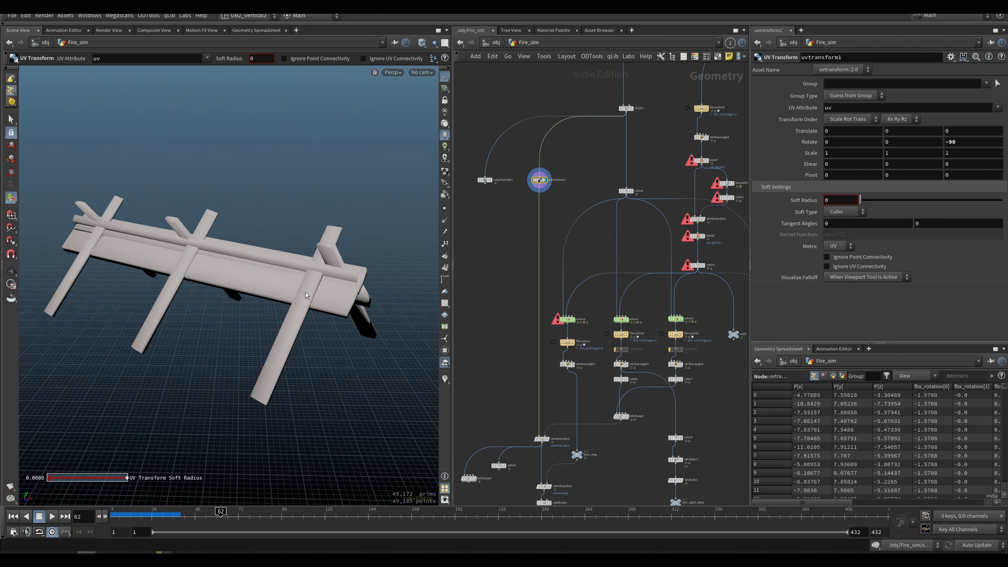
{"action": "key", "text": "w"}
{"action": "key", "text": "w"}
{"action": "middle_click_drag", "start_coordinate": [615, 445], "coordinate": [563, 365]}
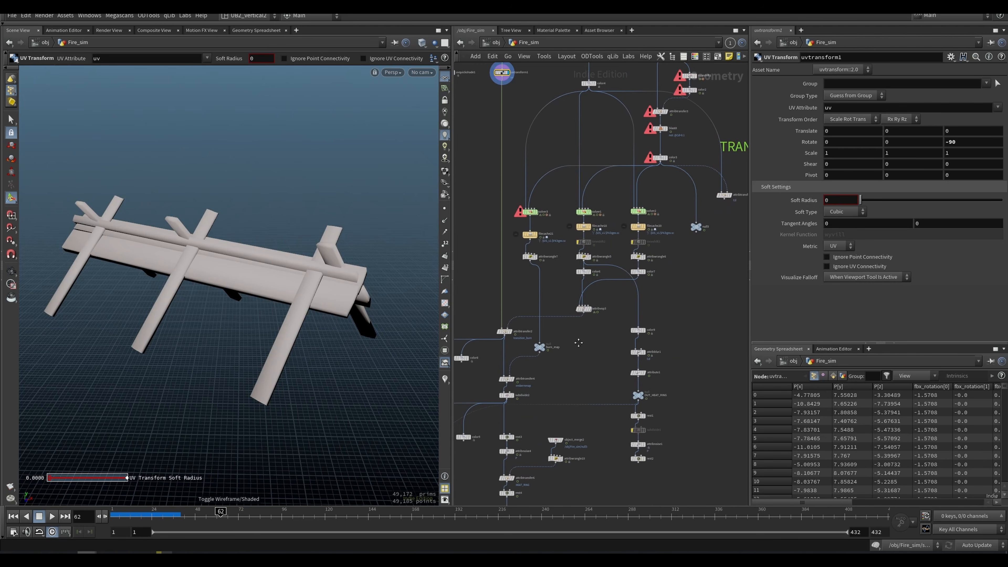
Review the embermmap line in attribwrangle6, display color7's attribute ramp, and scrub to frame 59.
{"action": "scroll", "coordinate": [615, 309], "scroll_direction": "up", "scroll_amount": 4}
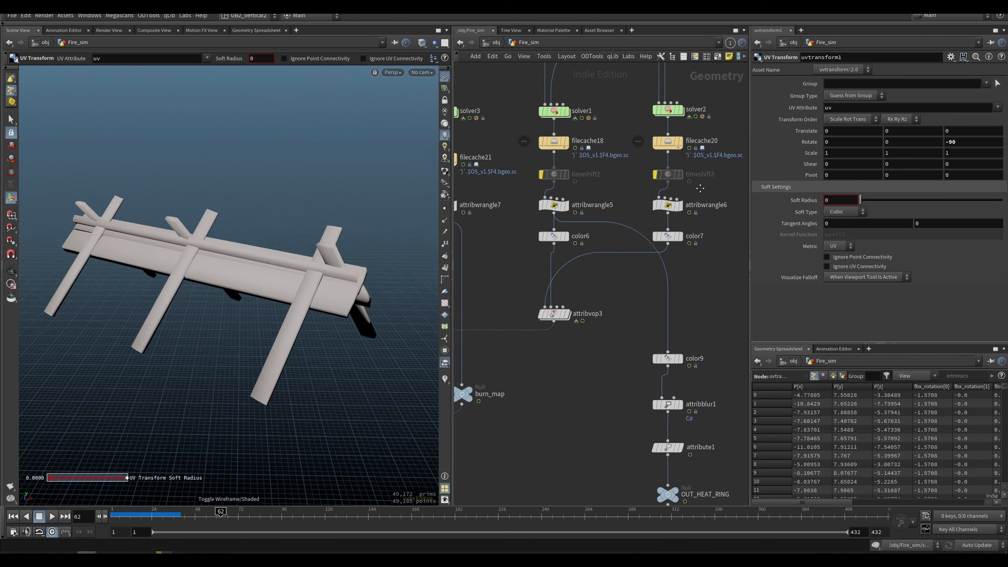
{"action": "left_click", "coordinate": [635, 221]}
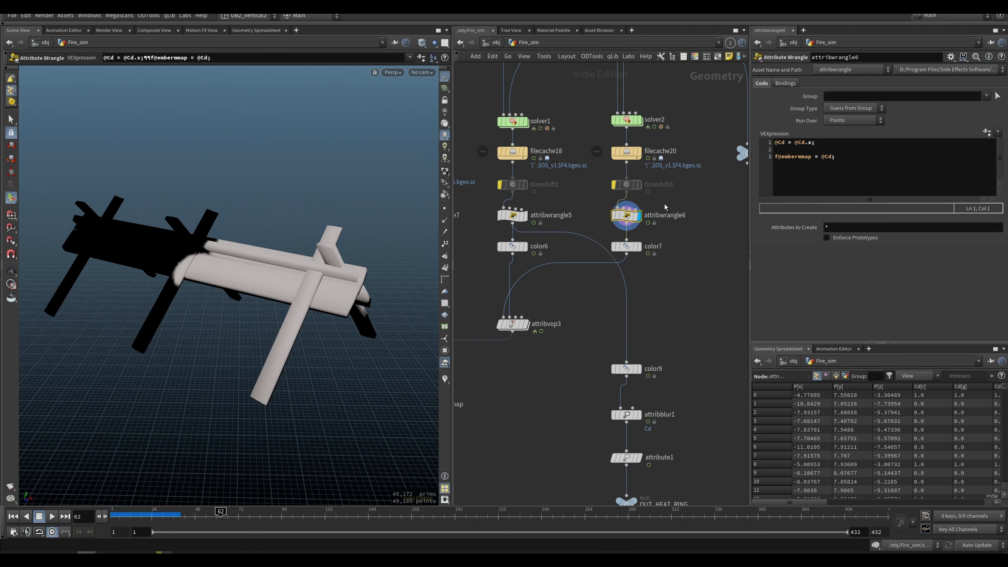
{"action": "left_click_drag", "start_coordinate": [855, 155], "coordinate": [772, 161]}
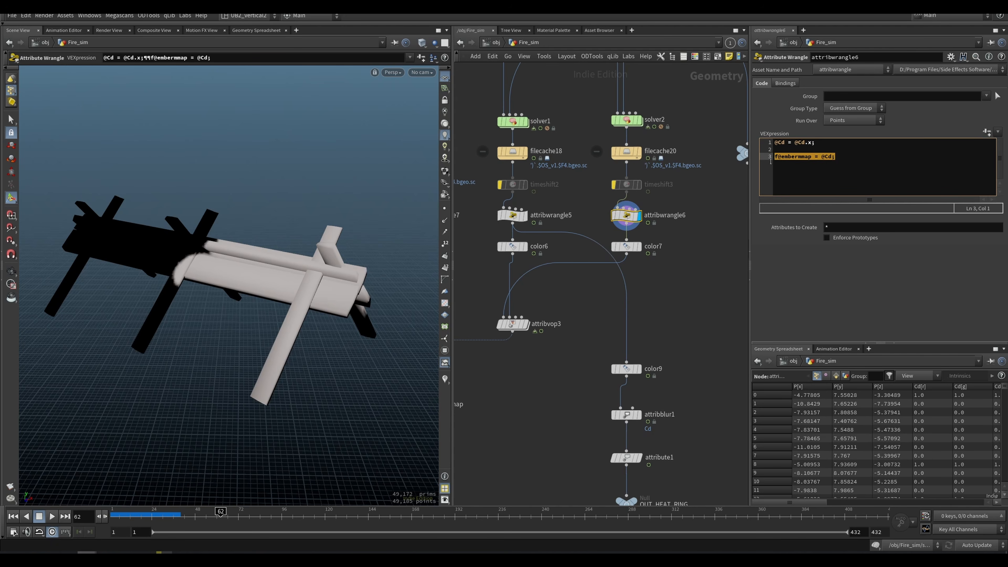
{"action": "left_click", "coordinate": [634, 246]}
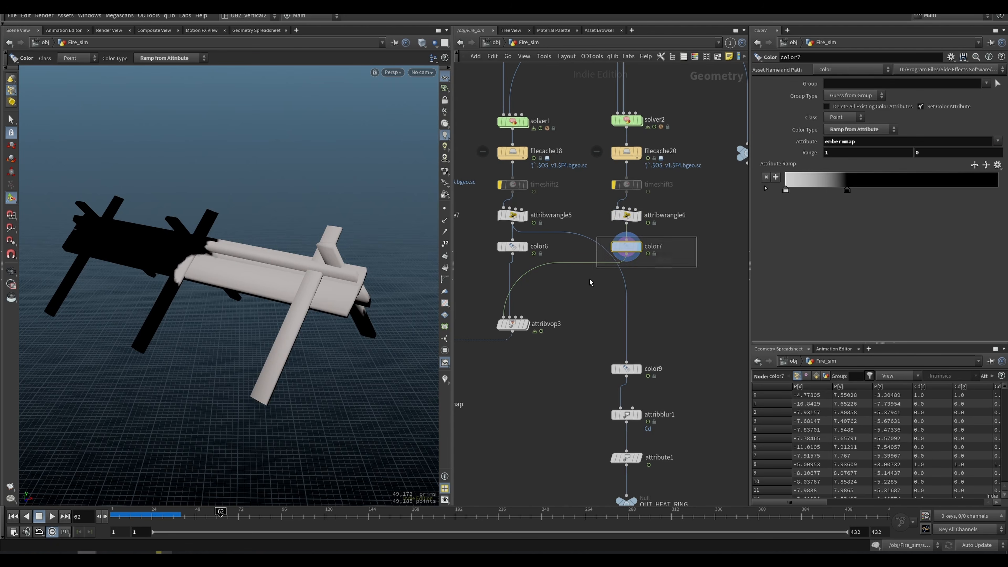
{"action": "left_click_drag", "start_coordinate": [190, 511], "coordinate": [215, 512]}
Display attribwrangle5, color6 and attribvop3 in turn to follow how the ember map becomes the transition mask.
{"action": "middle_click_drag", "start_coordinate": [487, 276], "coordinate": [518, 297]}
{"action": "left_click", "coordinate": [553, 241]}
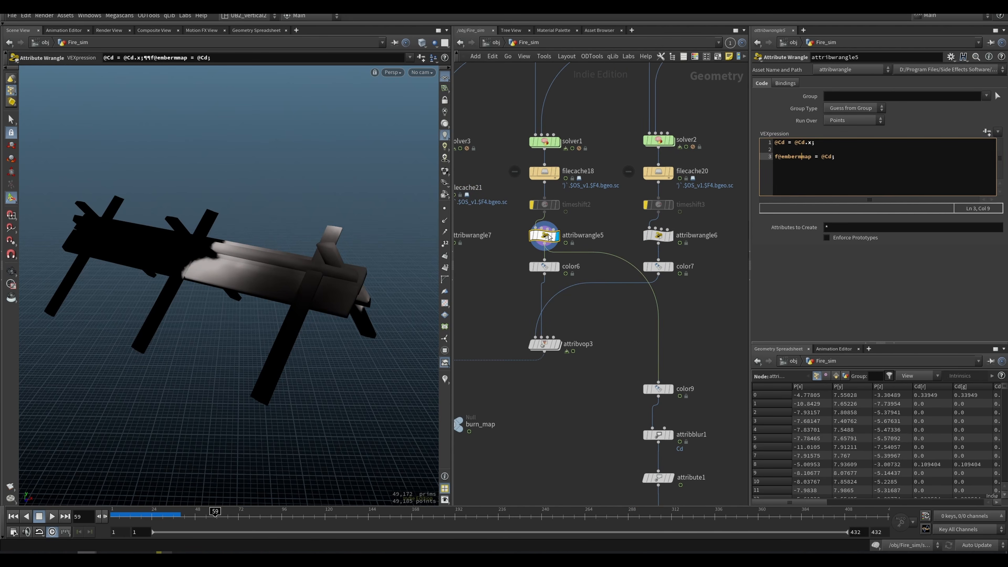
{"action": "left_click", "coordinate": [555, 266]}
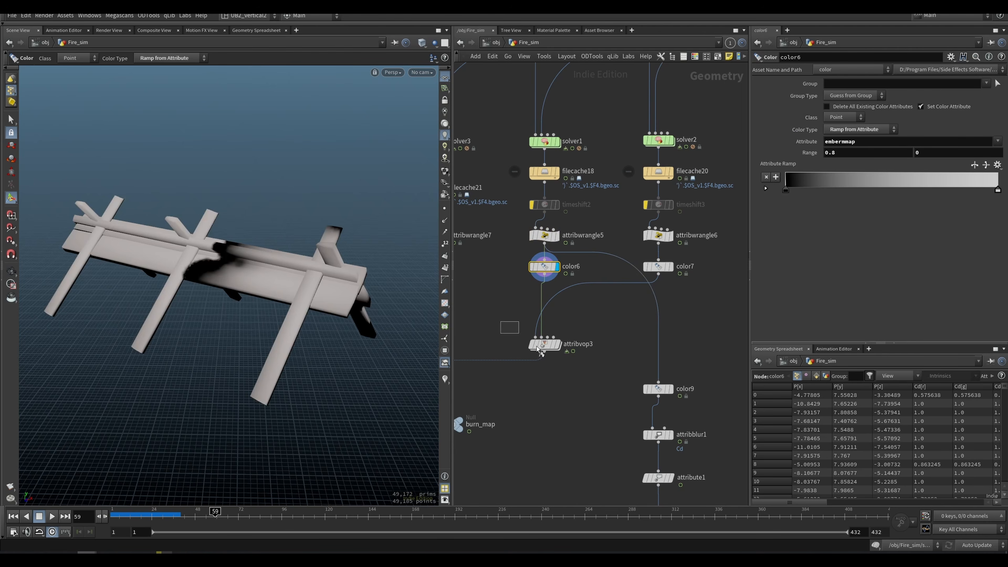
{"action": "left_click", "coordinate": [555, 343]}
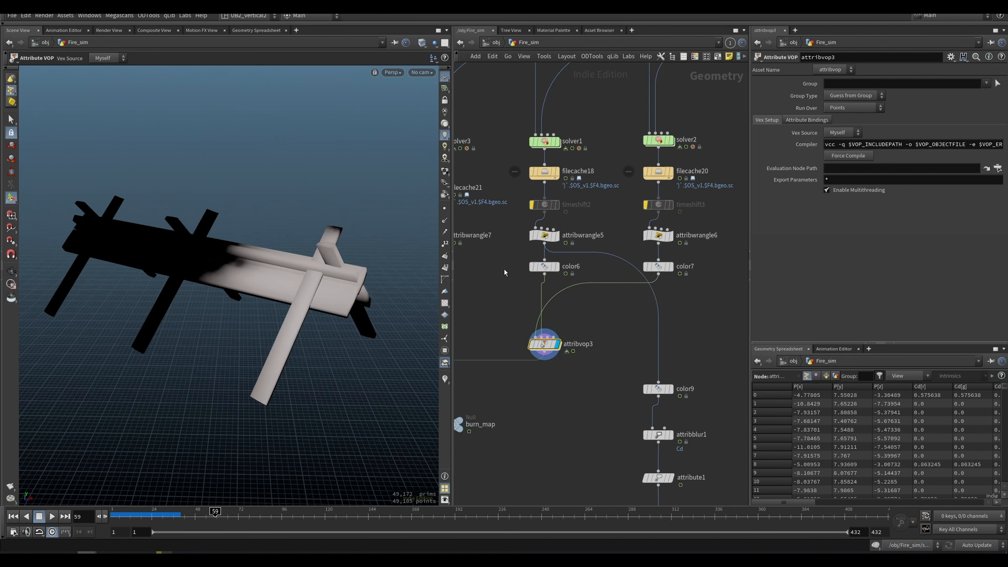
Scrub color6 over time, display attribvop3, review the multiply and transition_burn bind inside it, and return to Fire_sim.
{"action": "left_click", "coordinate": [544, 267]}
{"action": "mouse_move", "coordinate": [192, 514]}
{"action": "left_mouse_down"}
{"action": "mouse_move", "coordinate": [155, 518]}
{"action": "mouse_move", "coordinate": [242, 519]}
{"action": "left_mouse_up"}
{"action": "left_click", "coordinate": [555, 344]}
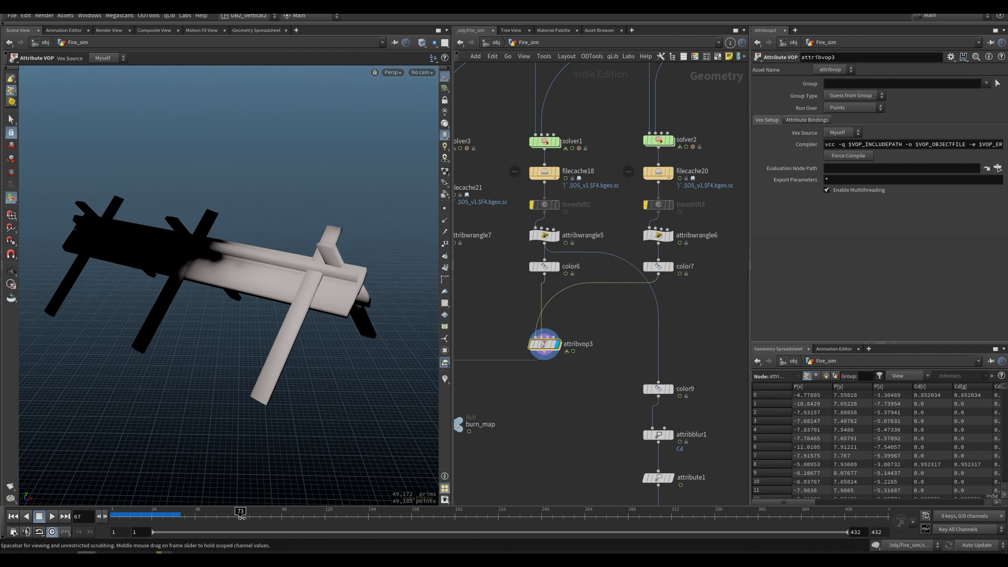
{"action": "double_click", "coordinate": [544, 345]}
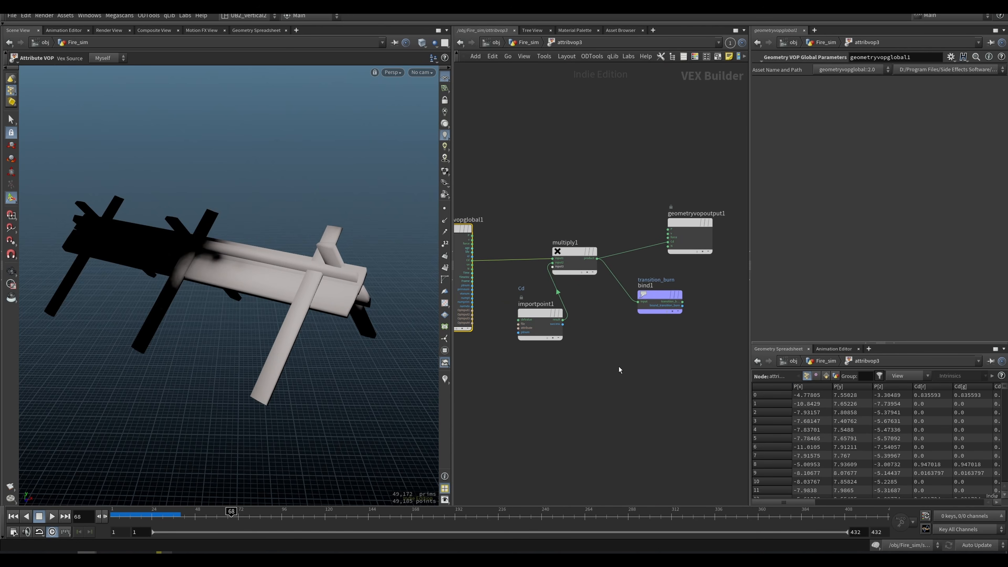
{"action": "key", "text": "u"}
Display color9 and scrub its heat ring from the early frames to frame 40.
{"action": "left_click_drag", "start_coordinate": [624, 302], "coordinate": [625, 302]}
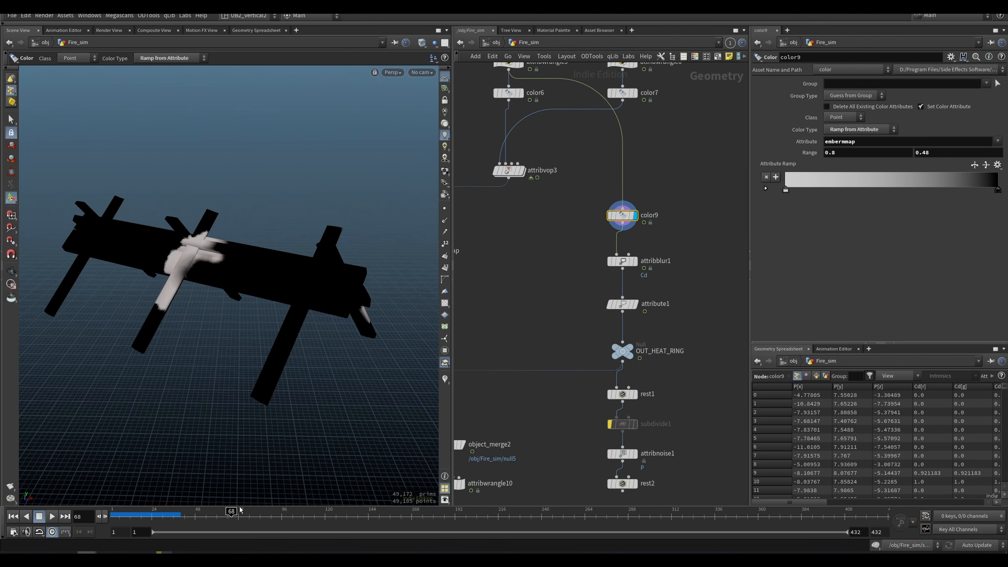
{"action": "left_click", "coordinate": [125, 516]}
{"action": "left_click_drag", "start_coordinate": [124, 516], "coordinate": [180, 515]}
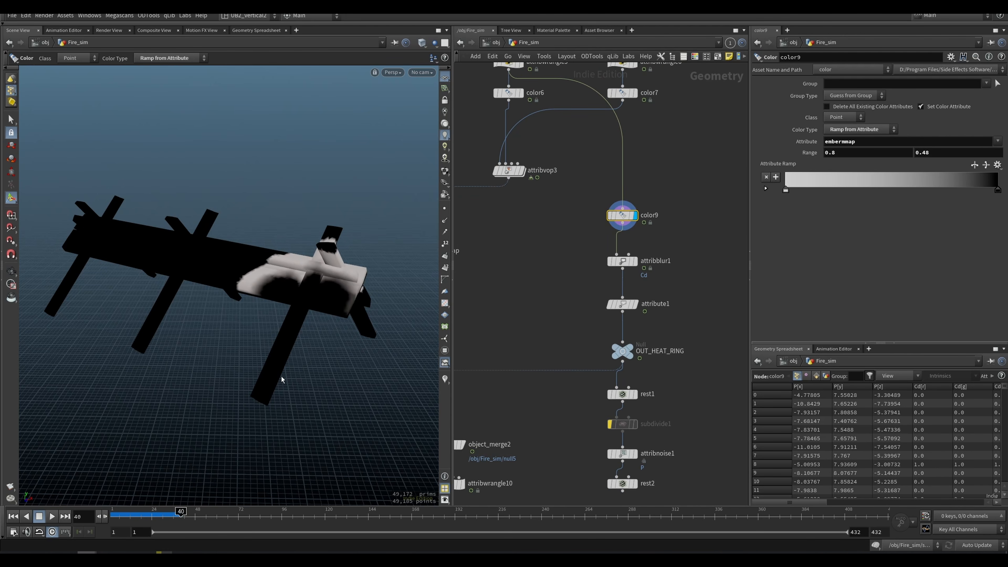
Follow the main wood branch by displaying attribtransfer2, attribtransfer4 and subdivide2 in turn.
{"action": "middle_click_drag", "start_coordinate": [548, 310], "coordinate": [653, 237]}
{"action": "middle_click_drag", "start_coordinate": [590, 303], "coordinate": [677, 226]}
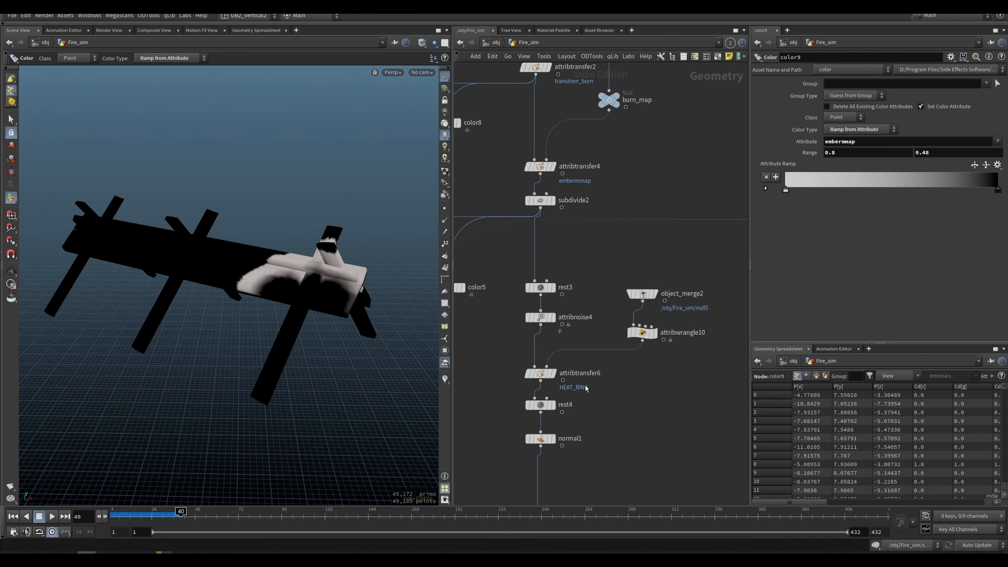
{"action": "middle_click_drag", "start_coordinate": [622, 250], "coordinate": [520, 307]}
{"action": "scroll", "coordinate": [534, 312], "scroll_direction": "down", "scroll_amount": 6}
{"action": "scroll", "coordinate": [533, 311], "scroll_direction": "up", "scroll_amount": 2}
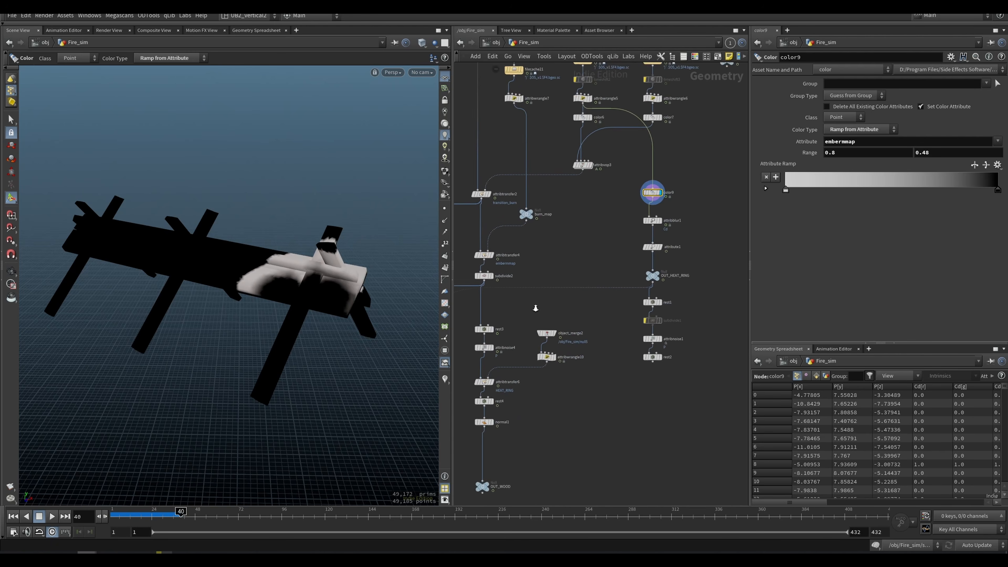
{"action": "middle_click_drag", "start_coordinate": [546, 242], "coordinate": [602, 236]}
{"action": "left_click", "coordinate": [548, 216]}
{"action": "left_click", "coordinate": [538, 246]}
{"action": "left_click", "coordinate": [538, 268]}
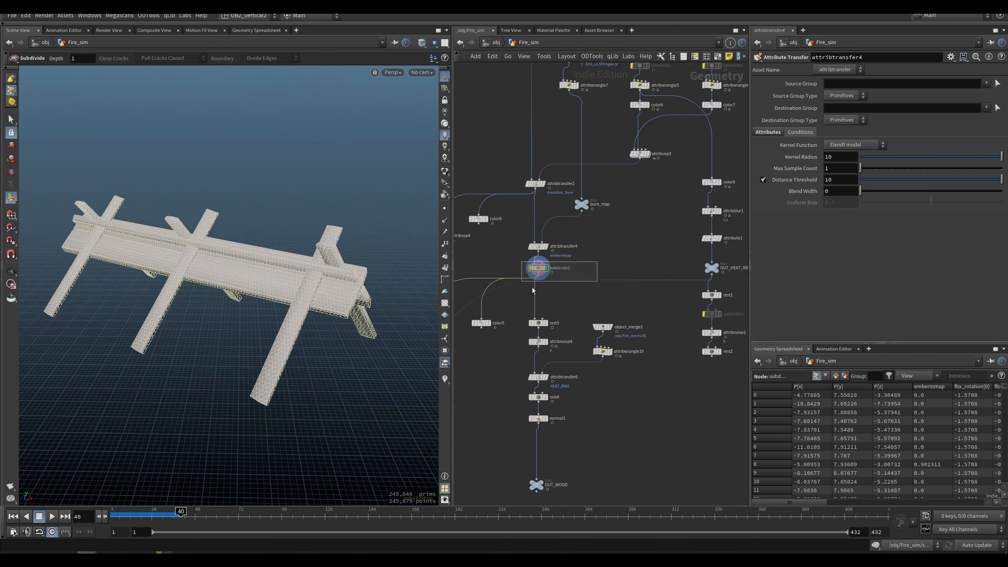
Display rest3 and object_merge2 to check which geometry feeds the heat ring transfer.
{"action": "left_click", "coordinate": [538, 323]}
{"action": "left_click_drag", "start_coordinate": [584, 319], "coordinate": [619, 337]}
{"action": "middle_click_drag", "start_coordinate": [668, 307], "coordinate": [580, 335]}
{"action": "right_click_drag", "start_coordinate": [578, 335], "coordinate": [556, 342]}
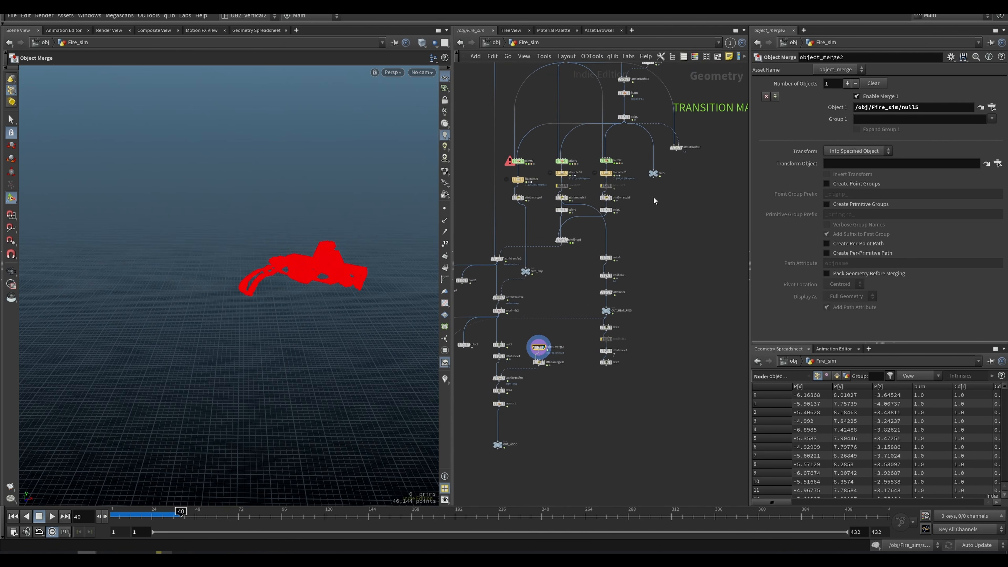
Display null5 and move it down beside the OUT_HEAT_RING null.
{"action": "left_click", "coordinate": [653, 173]}
{"action": "right_click_drag", "start_coordinate": [653, 223], "coordinate": [670, 213]}
{"action": "left_click_drag", "start_coordinate": [654, 148], "coordinate": [662, 360]}
{"action": "middle_click_drag", "start_coordinate": [652, 391], "coordinate": [680, 352]}
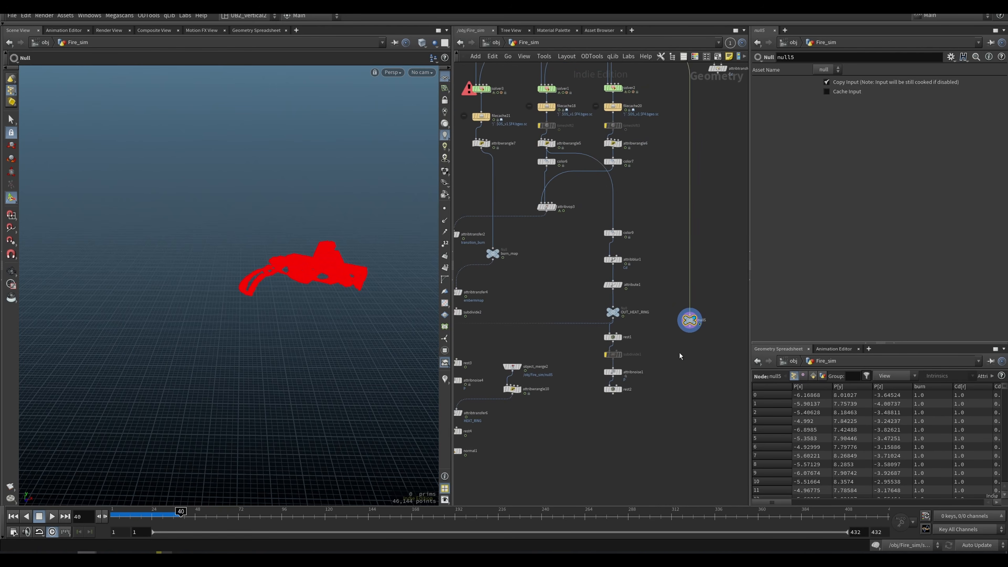
Show dependency links for all nodes in the network view.
{"action": "key", "text": "d"}
{"action": "left_click", "coordinate": [843, 254]}
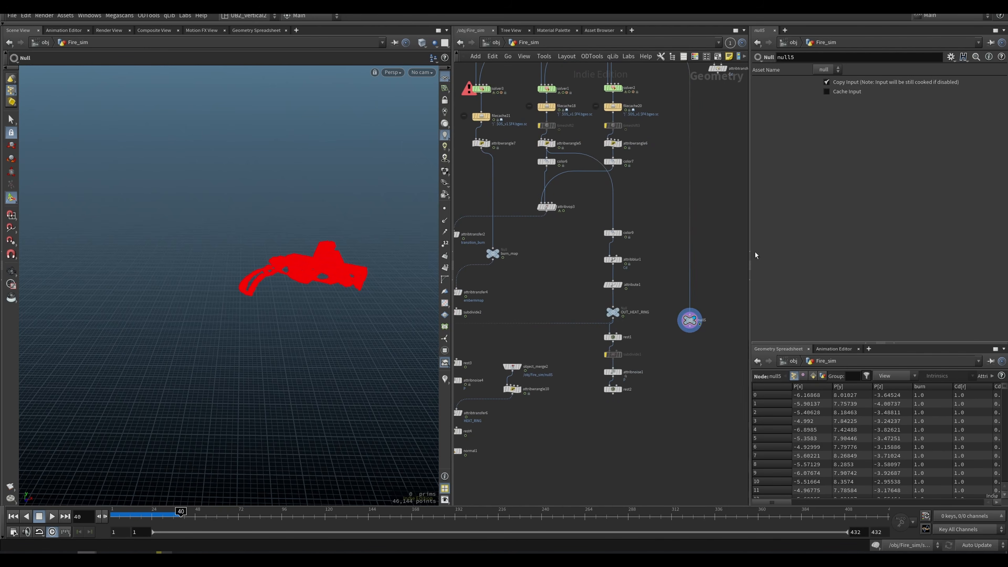
{"action": "left_click", "coordinate": [524, 57]}
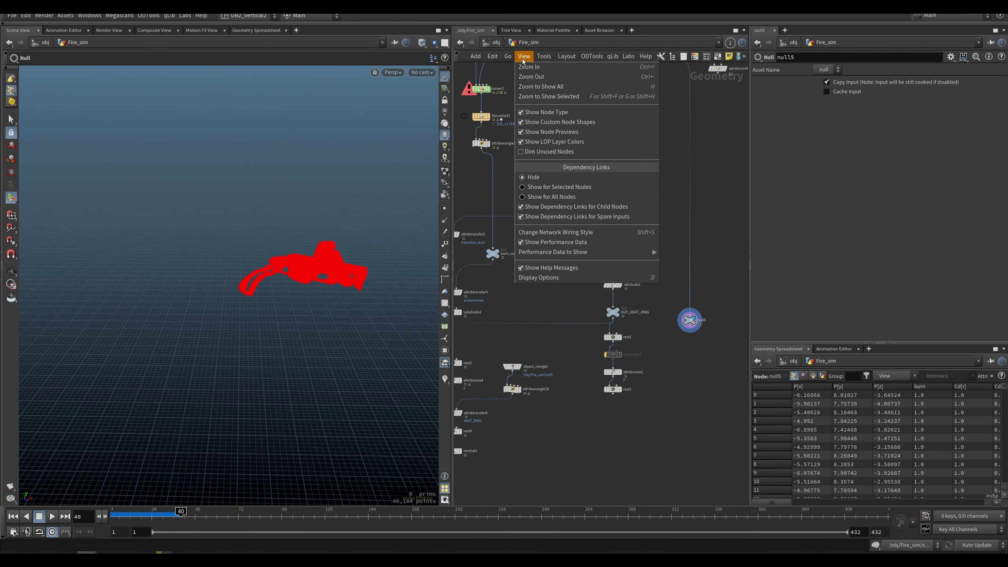
{"action": "left_click", "coordinate": [572, 191]}
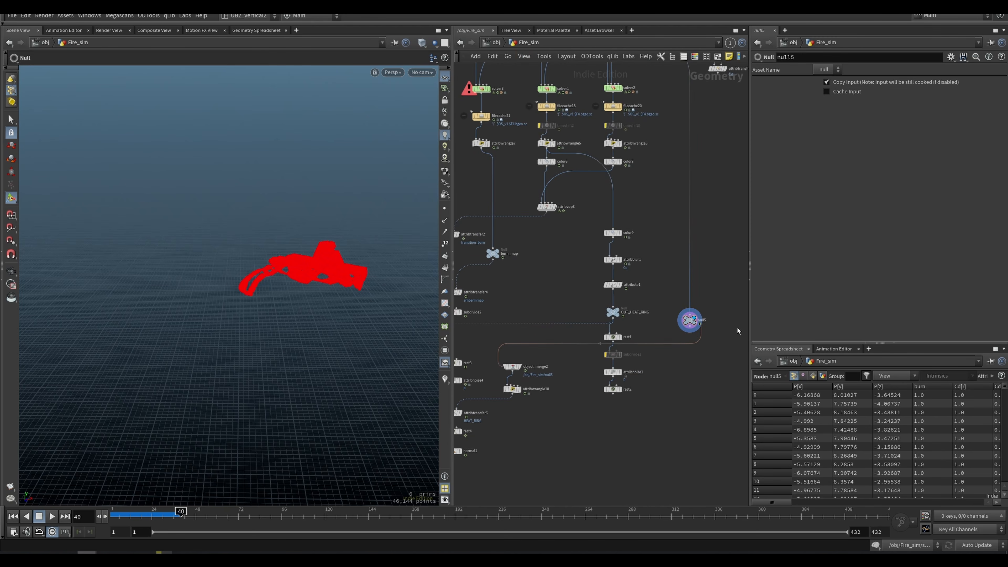
Display object_merge2 and its attribwrangle10 to review the HEAT_RING expression.
{"action": "left_click", "coordinate": [518, 367]}
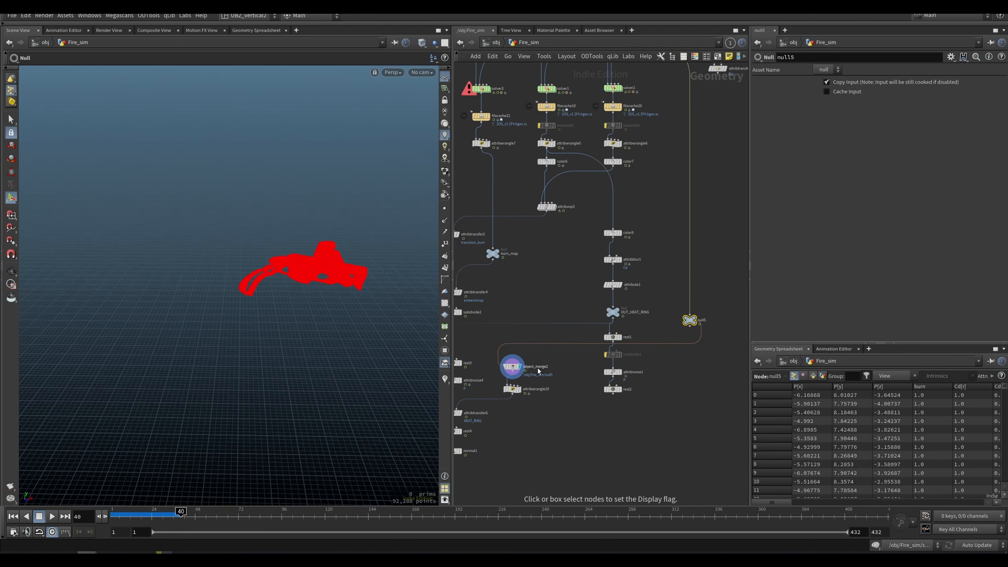
{"action": "middle_click_drag", "start_coordinate": [524, 417], "coordinate": [583, 378]}
{"action": "scroll", "coordinate": [583, 380], "scroll_direction": "up", "scroll_amount": 3}
{"action": "key", "text": "r"}
{"action": "left_click", "coordinate": [569, 338]}
{"action": "left_click", "coordinate": [568, 338]}
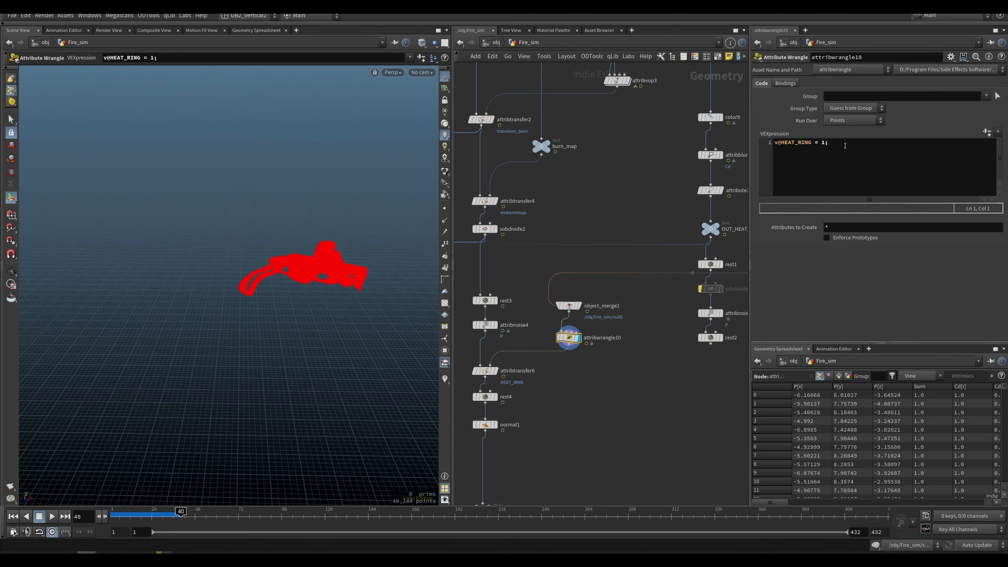
Check the HEAT_RING expression in attribwrangle10 and display the attribnoise4 result on the wood.
{"action": "left_click_drag", "start_coordinate": [839, 147], "coordinate": [776, 148]}
{"action": "left_click", "coordinate": [608, 380]}
{"action": "middle_click_drag", "start_coordinate": [583, 378], "coordinate": [627, 360]}
{"action": "key", "text": "r"}
{"action": "left_click", "coordinate": [564, 307]}
{"action": "left_click", "coordinate": [564, 307]}
{"action": "middle_click_drag", "start_coordinate": [513, 349], "coordinate": [524, 342]}
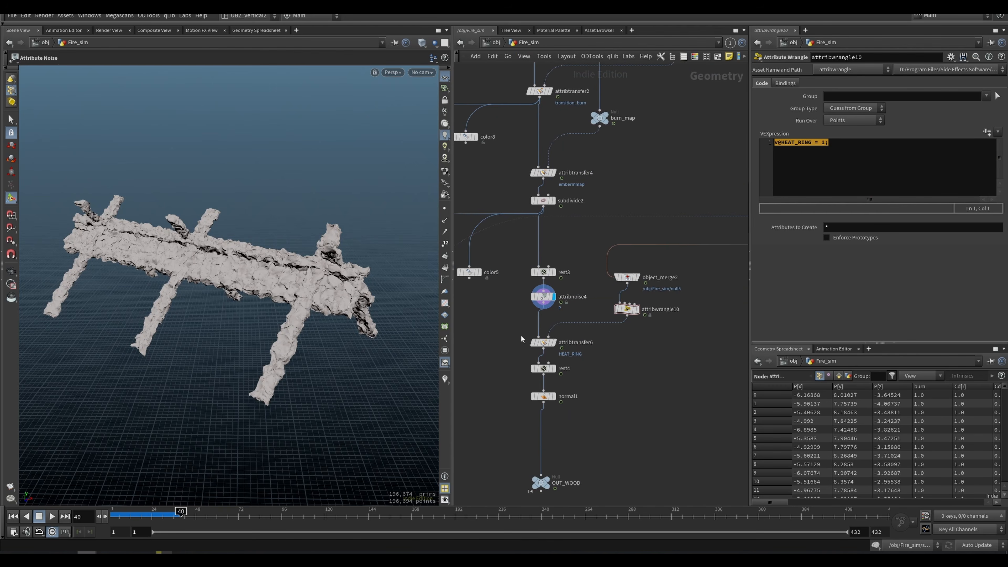
{"action": "scroll", "coordinate": [575, 197], "scroll_direction": "up", "scroll_amount": 1}
{"action": "scroll", "coordinate": [574, 196], "scroll_direction": "up", "scroll_amount": 1}
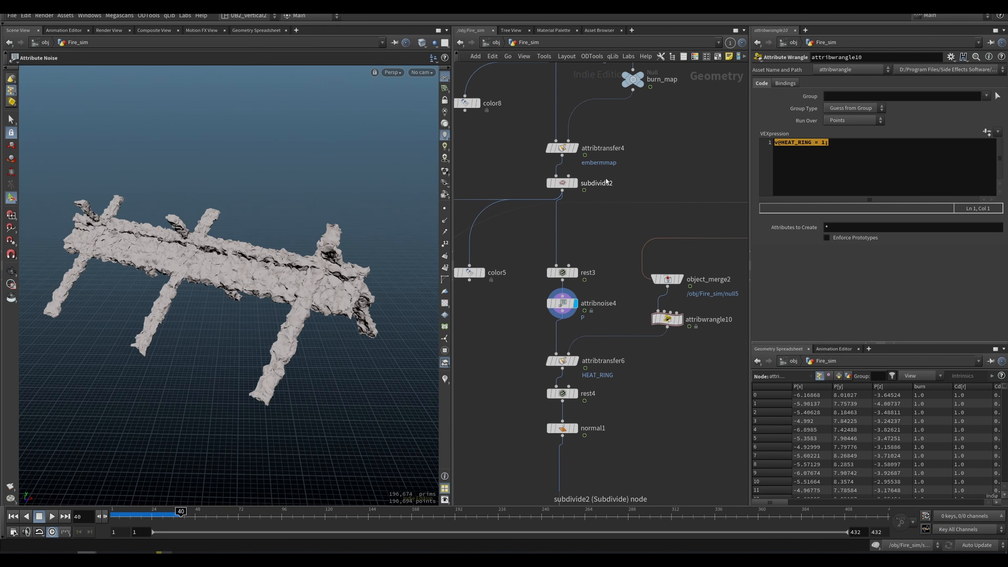
Display the normal1 node and visualize its HEAT_RING point attribute from the node information.
{"action": "key", "text": "q"}
{"action": "middle_click_drag", "start_coordinate": [527, 372], "coordinate": [536, 324]}
{"action": "left_click_drag", "start_coordinate": [598, 411], "coordinate": [595, 406]}
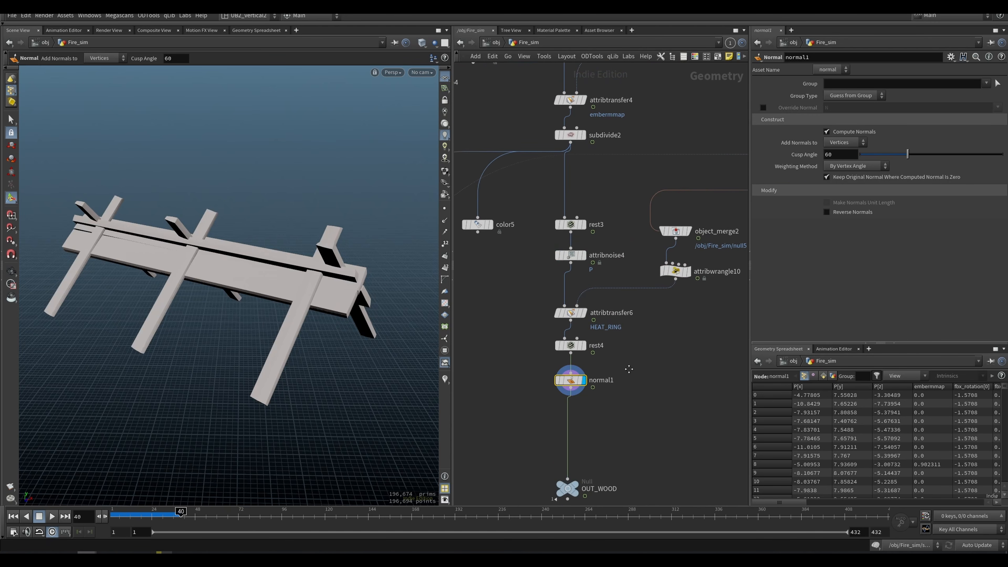
{"action": "middle_click_drag", "start_coordinate": [634, 385], "coordinate": [607, 333]}
{"action": "left_click", "coordinate": [447, 379]}
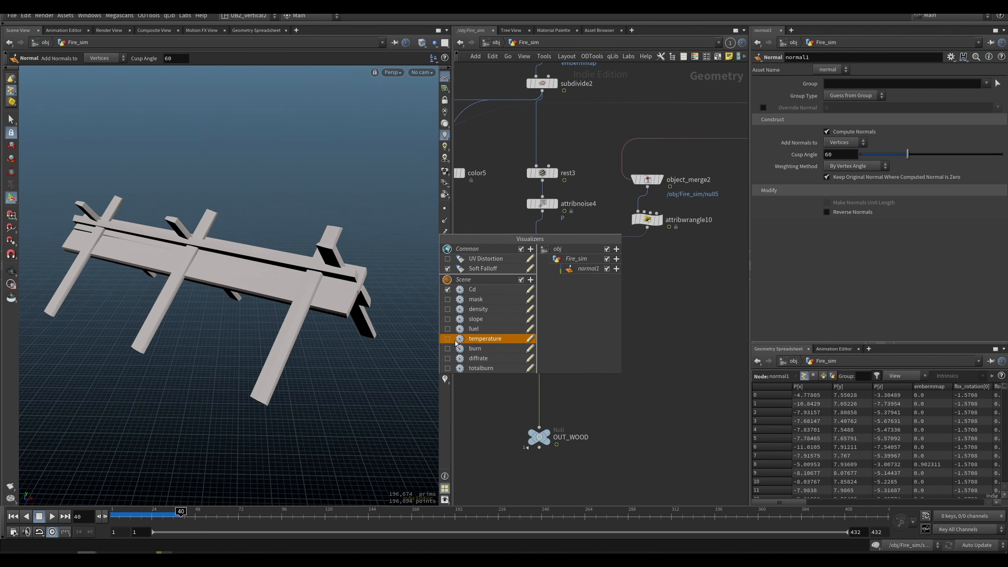
{"action": "middle_click", "coordinate": [564, 330]}
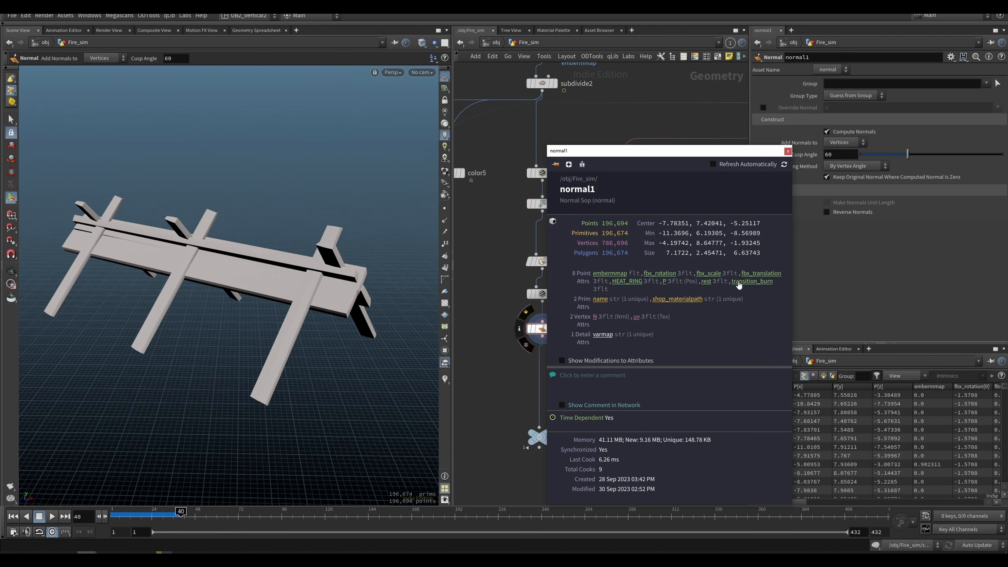
{"action": "left_click", "coordinate": [624, 281]}
{"action": "left_click", "coordinate": [787, 151]}
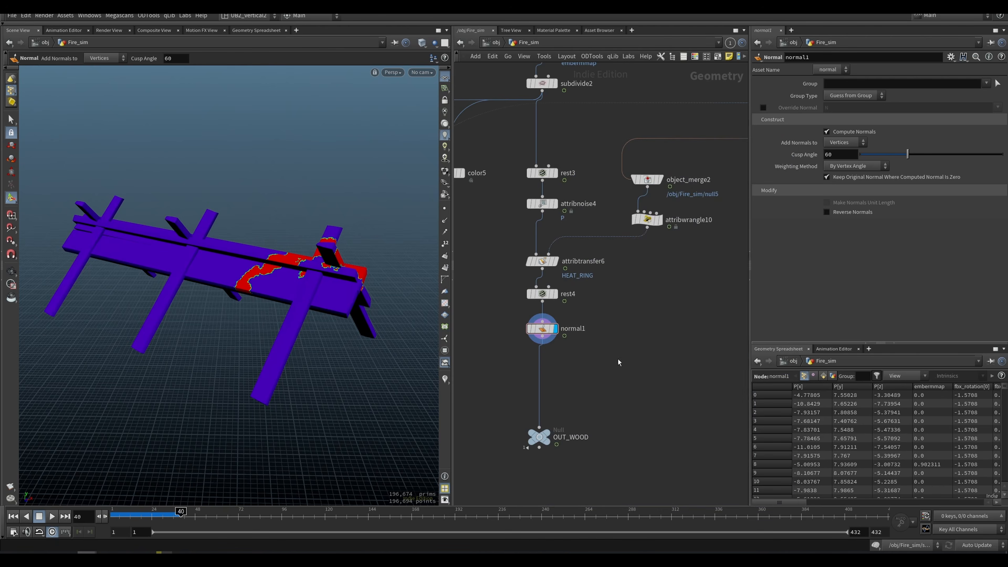
Bypass attribnoise4 and re-enable it to compare the heat ring with and without noise.
{"action": "key", "text": "q"}
{"action": "left_click", "coordinate": [552, 205]}
{"action": "right_click_drag", "start_coordinate": [277, 276], "coordinate": [230, 314], "text": "alt"}
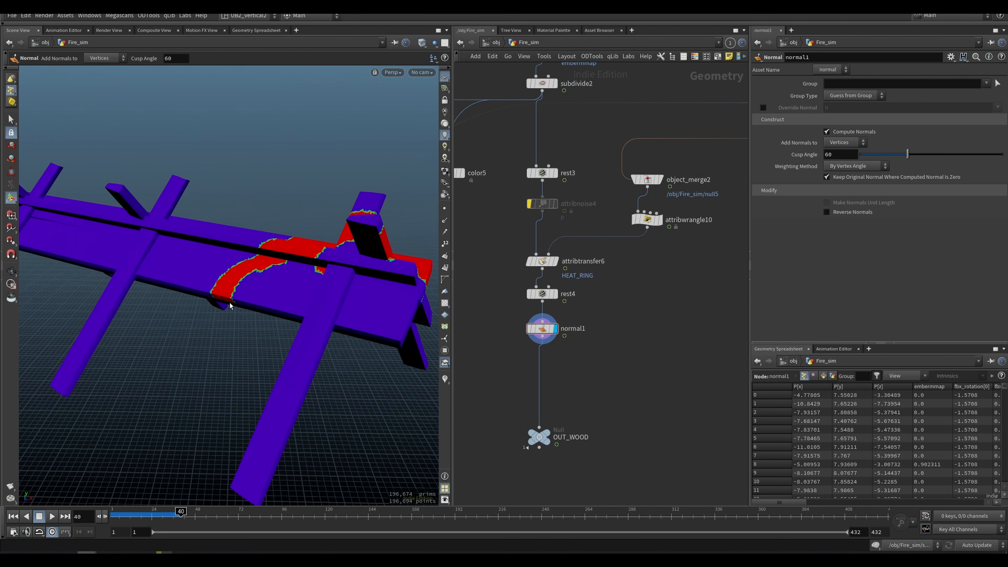
{"action": "key", "text": "q"}
{"action": "left_click", "coordinate": [558, 208]}
Scrub the timeline to frame 51 to examine the heat ring's progress along the planks.
{"action": "left_click_drag", "start_coordinate": [250, 275], "coordinate": [292, 295], "text": "alt"}
{"action": "left_click_drag", "start_coordinate": [181, 512], "coordinate": [199, 514]}
{"action": "key", "text": "Right"}
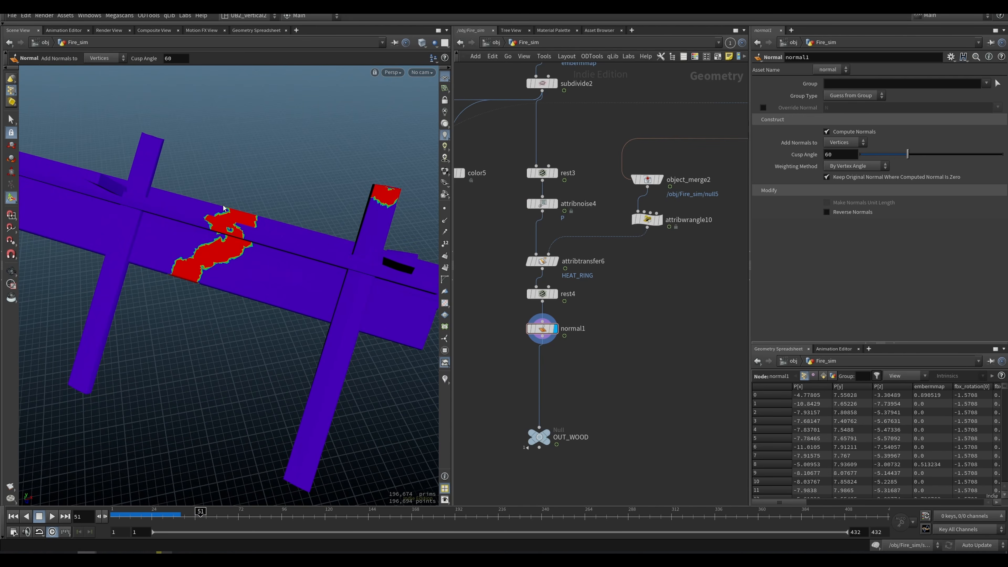
Display the subdivide2 geometry in wireframe to examine its mesh density.
{"action": "middle_click_drag", "start_coordinate": [527, 197], "coordinate": [547, 274]}
{"action": "left_click", "coordinate": [575, 161]}
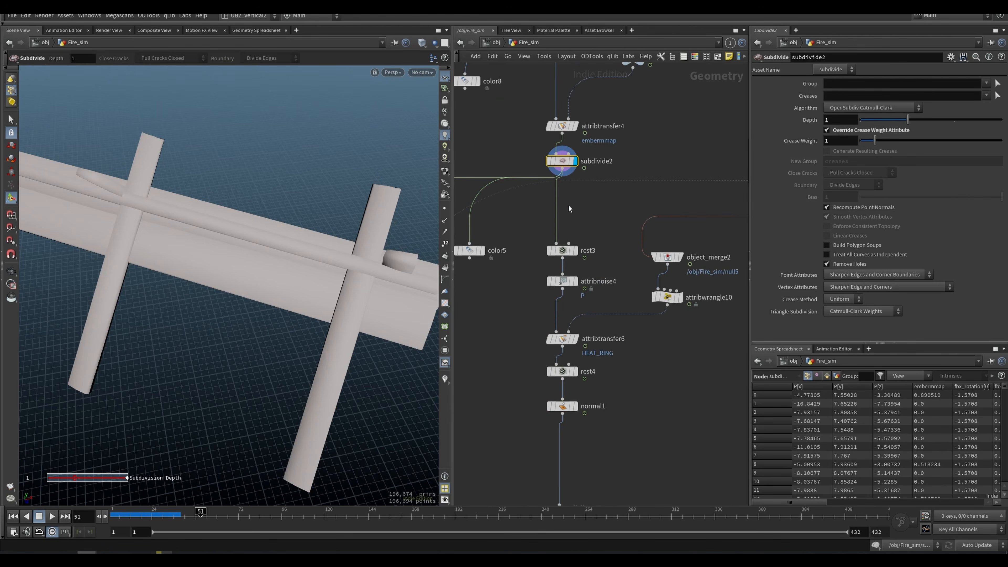
{"action": "left_click_drag", "start_coordinate": [378, 301], "coordinate": [304, 250], "text": "alt"}
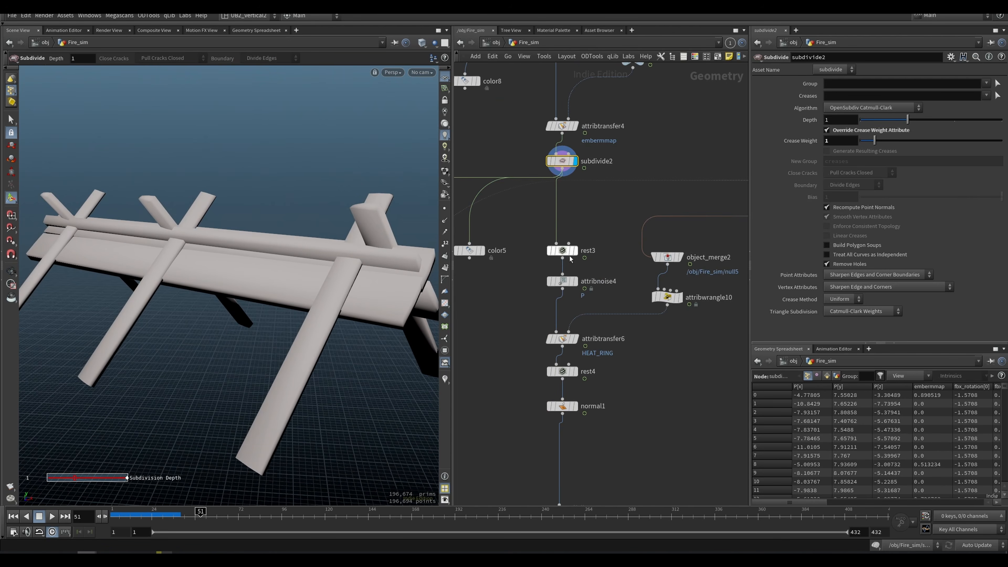
{"action": "key", "text": "w"}
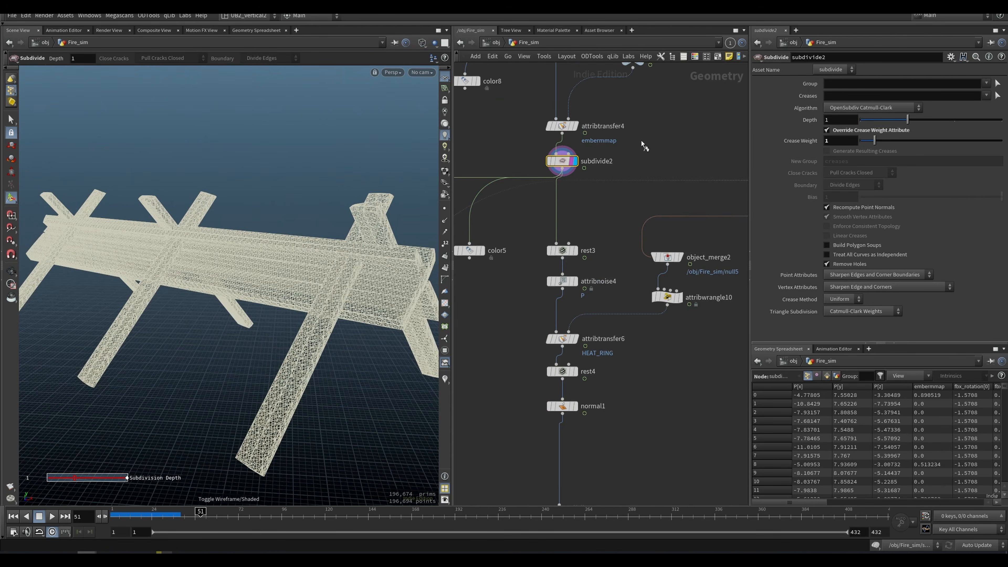
Display rest3 and attribnoise4 in turn to compare the wood mesh before and after the noise.
{"action": "left_click", "coordinate": [563, 250]}
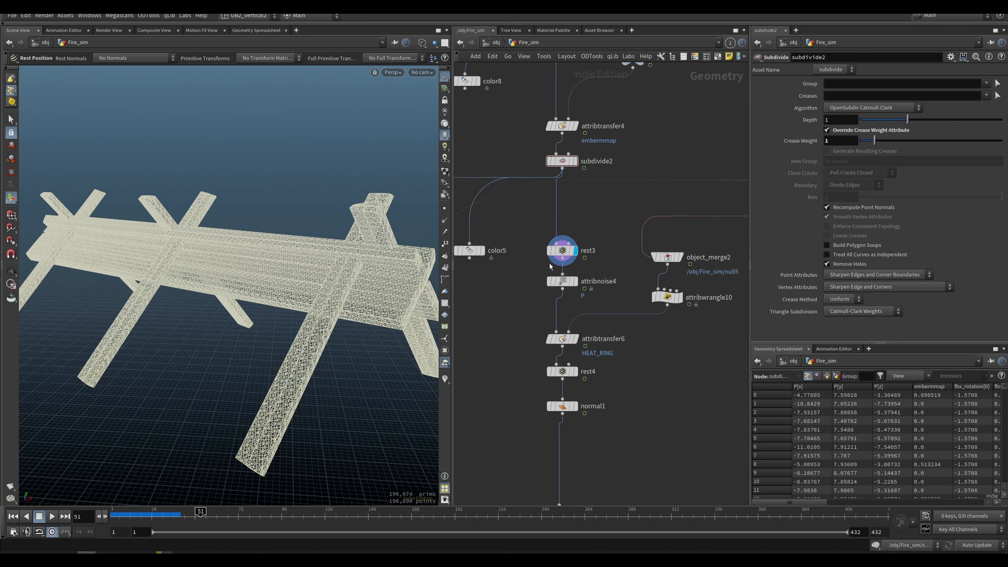
{"action": "middle_click_drag", "start_coordinate": [596, 276], "coordinate": [575, 260]}
{"action": "left_click", "coordinate": [551, 265]}
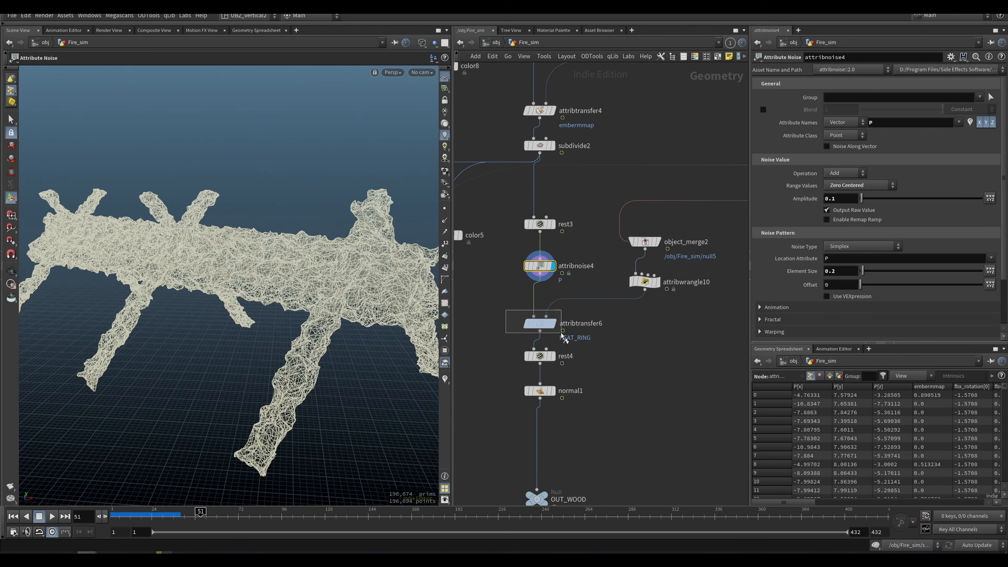
Compare the attribtransfer6 result with its source, attribwrangle10, and review the wrangle's HEAT_RING expression.
{"action": "left_click", "coordinate": [552, 324]}
{"action": "left_click", "coordinate": [645, 281]}
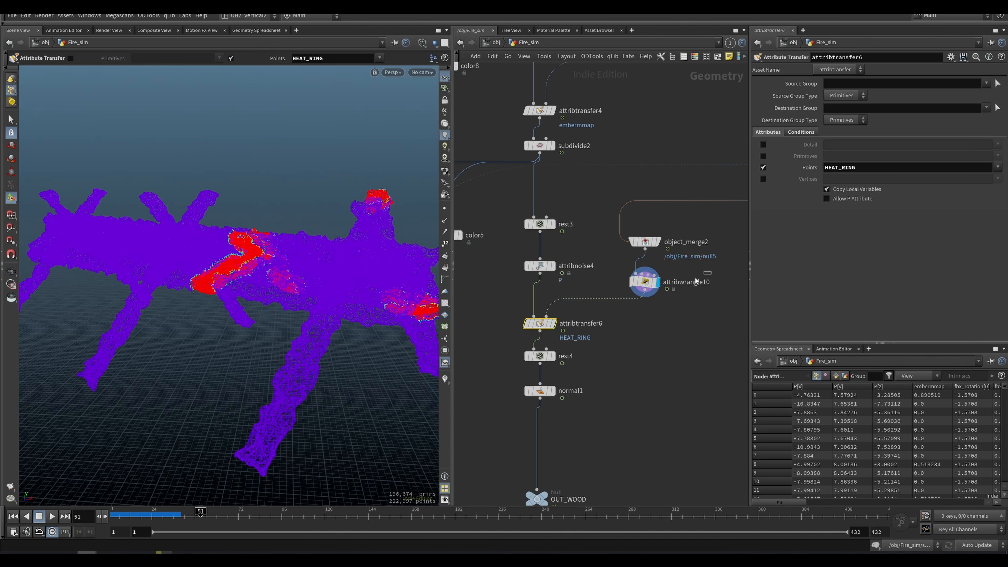
{"action": "left_click", "coordinate": [551, 324]}
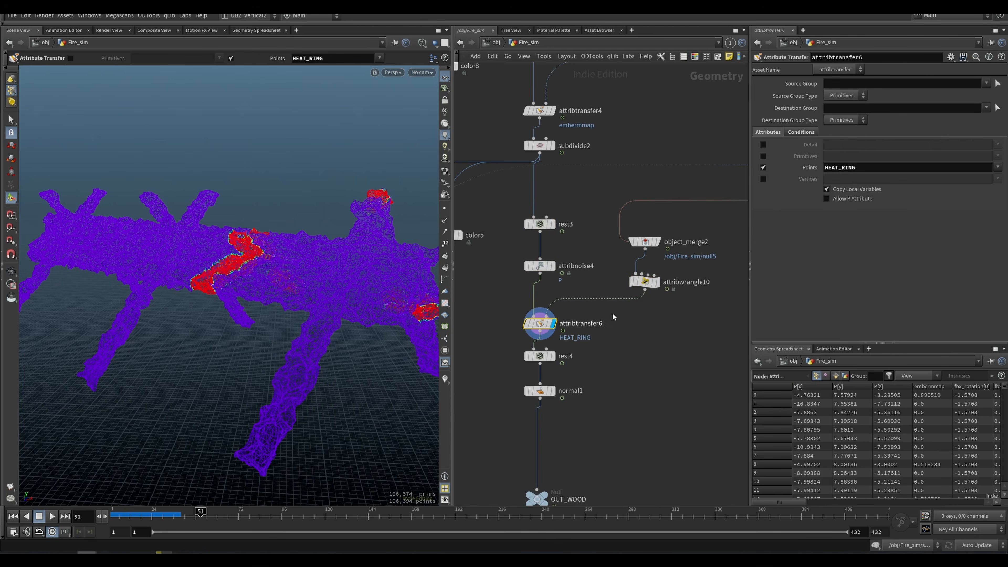
{"action": "middle_click_drag", "start_coordinate": [714, 278], "coordinate": [714, 255]}
{"action": "left_click", "coordinate": [645, 260]}
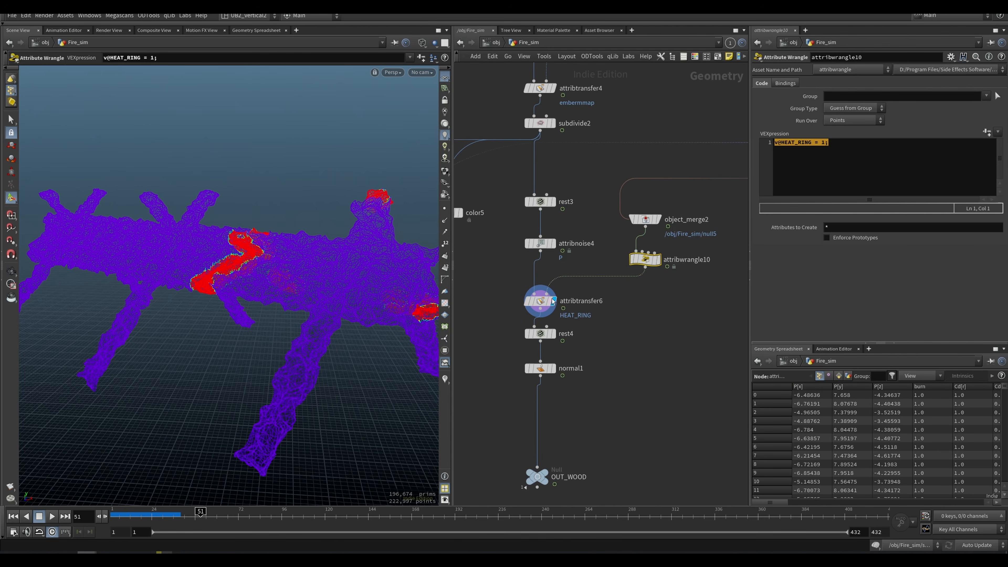
{"action": "left_click", "coordinate": [825, 147]}
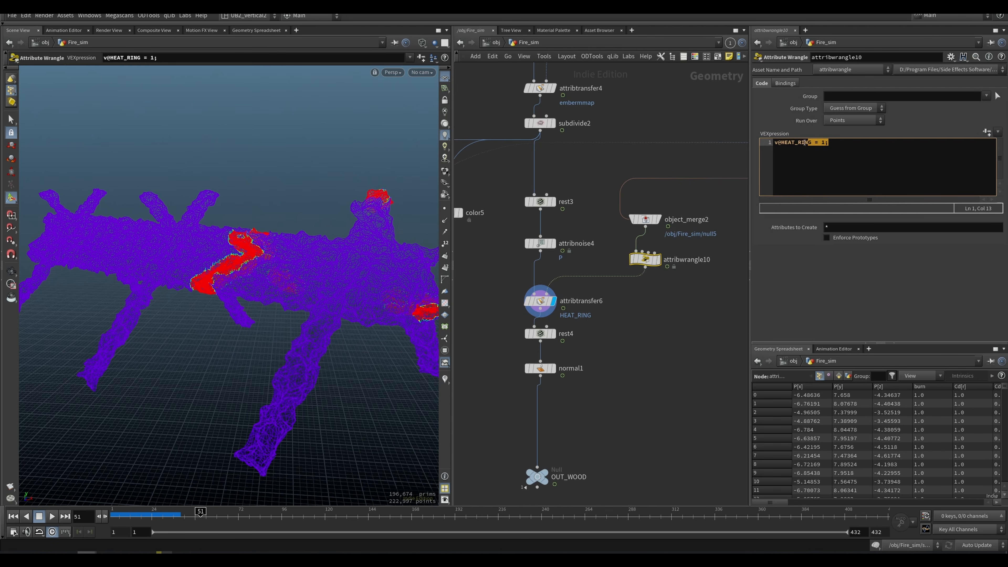
{"action": "middle_click_drag", "start_coordinate": [609, 316], "coordinate": [606, 290]}
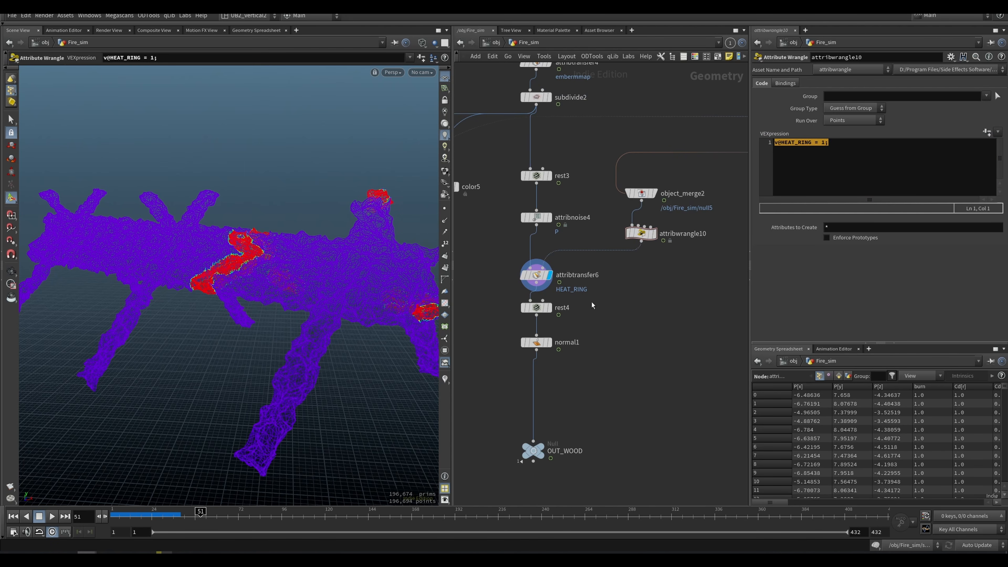
Display rest4 and the OUT_WOOD output, and switch the viewport back to shaded mode.
{"action": "left_click", "coordinate": [548, 307]}
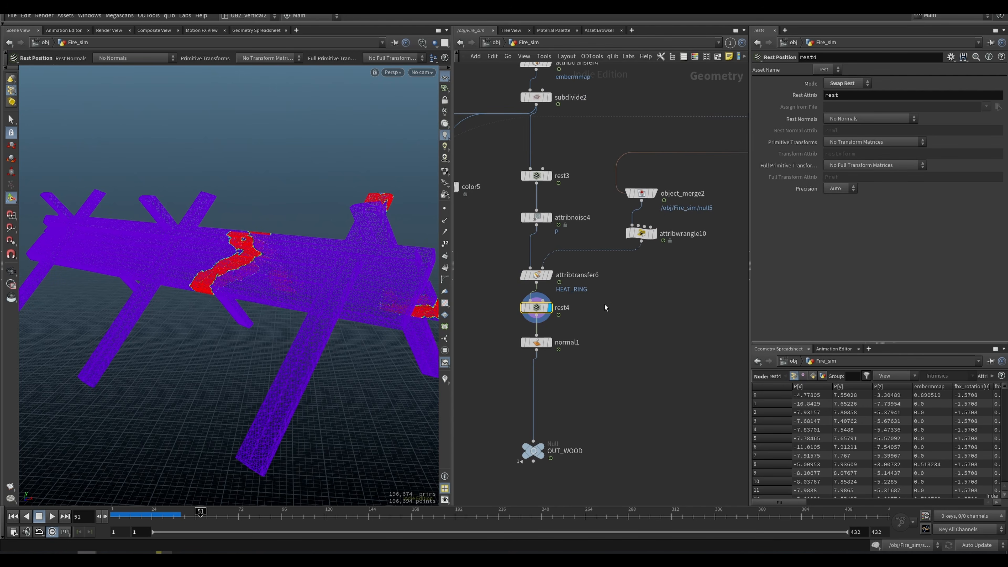
{"action": "key", "text": "r"}
{"action": "left_click_drag", "start_coordinate": [601, 330], "coordinate": [530, 376]}
{"action": "middle_click_drag", "start_coordinate": [570, 414], "coordinate": [578, 360]}
{"action": "left_click", "coordinate": [546, 392]}
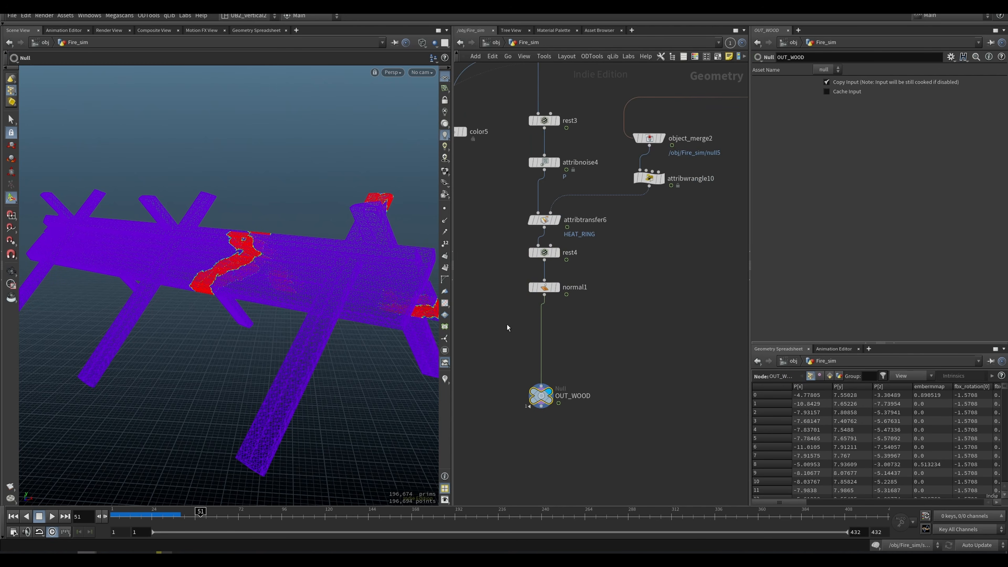
{"action": "key", "text": "shift+w"}
{"action": "scroll", "coordinate": [315, 313], "scroll_direction": "down", "scroll_amount": 2}
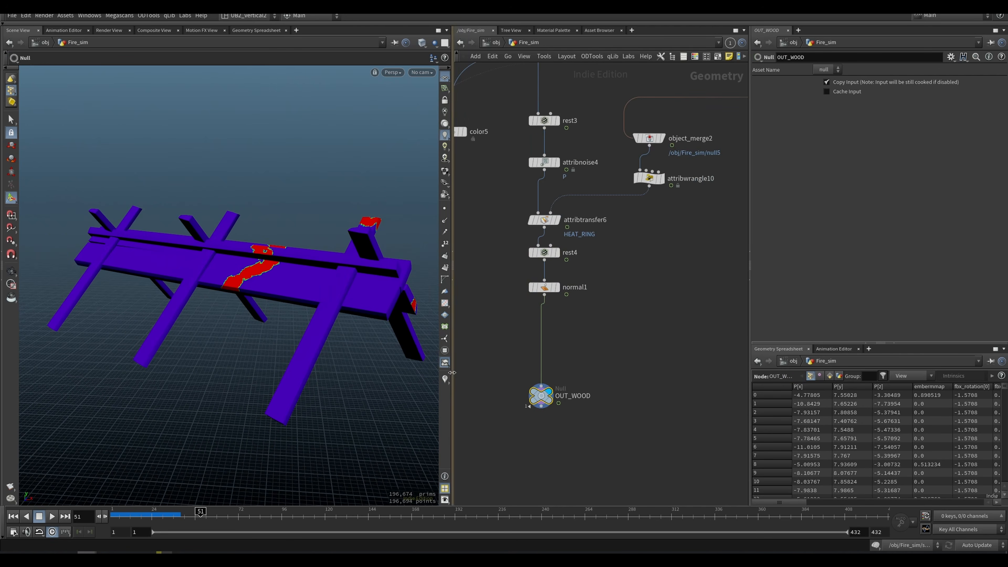
Turn off the HEAT_RING visualizer and display the attribtransfer4 node that transfers embermmap.
{"action": "left_click", "coordinate": [446, 382]}
{"action": "left_click", "coordinate": [448, 368]}
{"action": "middle_click_drag", "start_coordinate": [680, 285], "coordinate": [723, 351]}
{"action": "middle_click_drag", "start_coordinate": [525, 261], "coordinate": [601, 358]}
{"action": "scroll", "coordinate": [601, 358], "scroll_direction": "down", "scroll_amount": 3}
{"action": "scroll", "coordinate": [656, 262], "scroll_direction": "up", "scroll_amount": 2}
{"action": "middle_click_drag", "start_coordinate": [653, 270], "coordinate": [613, 265]}
{"action": "key", "text": "r"}
{"action": "left_click_drag", "start_coordinate": [581, 271], "coordinate": [554, 289]}
{"action": "left_click", "coordinate": [556, 289]}
{"action": "middle_click_drag", "start_coordinate": [554, 291], "coordinate": [511, 316]}
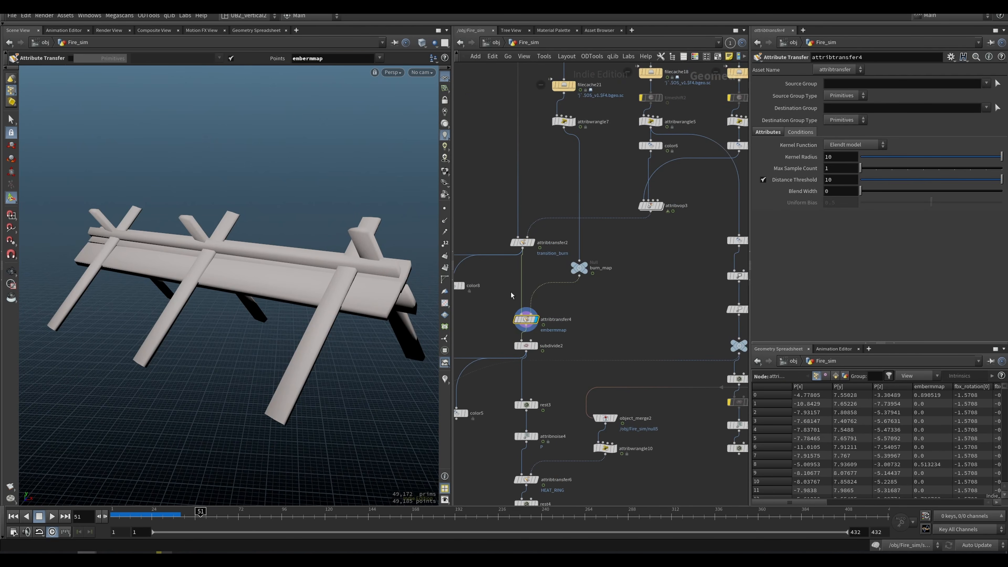
Display attribwrangle7 and scrub the timeline to frame 65 to examine the ember map source.
{"action": "middle_click_drag", "start_coordinate": [502, 239], "coordinate": [492, 325]}
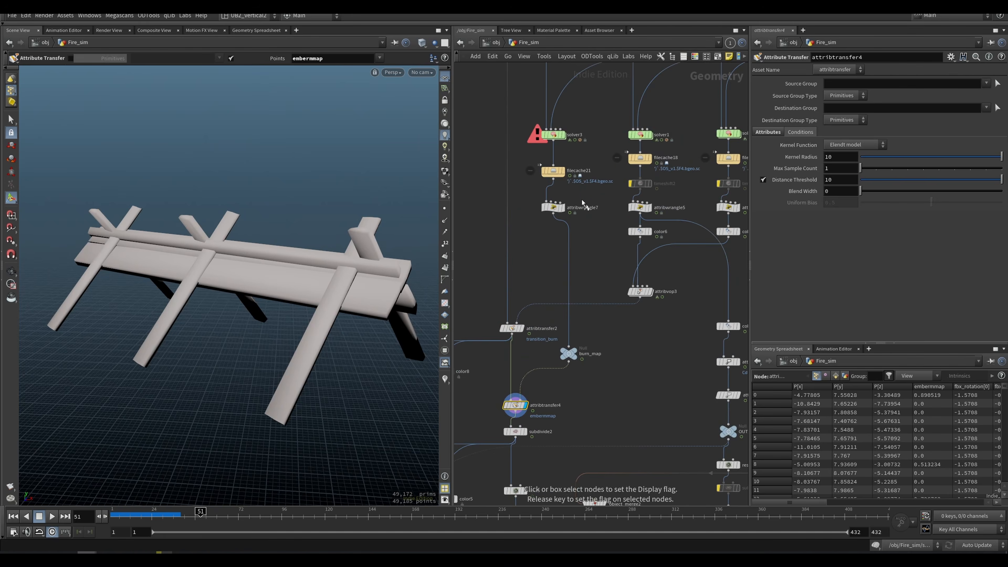
{"action": "left_click", "coordinate": [563, 208]}
{"action": "left_click", "coordinate": [553, 208]}
{"action": "left_click_drag", "start_coordinate": [159, 525], "coordinate": [226, 525]}
{"action": "middle_click_drag", "start_coordinate": [539, 334], "coordinate": [563, 268]}
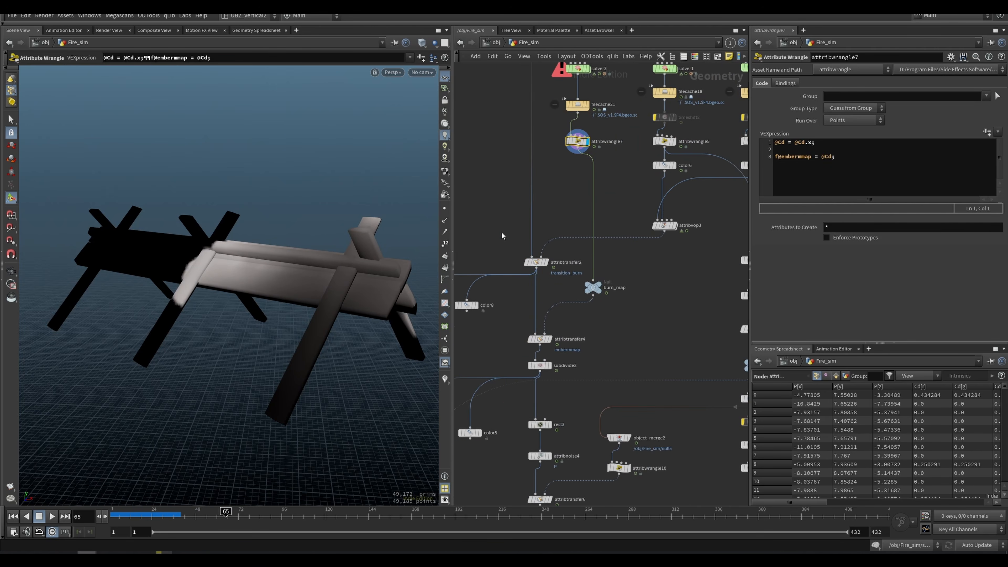
Insert a null node on the wire above attribtransfer2 and display it.
{"action": "middle_click_drag", "start_coordinate": [503, 172], "coordinate": [521, 360]}
{"action": "middle_click_drag", "start_coordinate": [519, 398], "coordinate": [514, 227]}
{"action": "key", "text": "n"}
{"action": "left_click", "coordinate": [524, 227]}
{"action": "left_click_drag", "start_coordinate": [528, 229], "coordinate": [550, 217]}
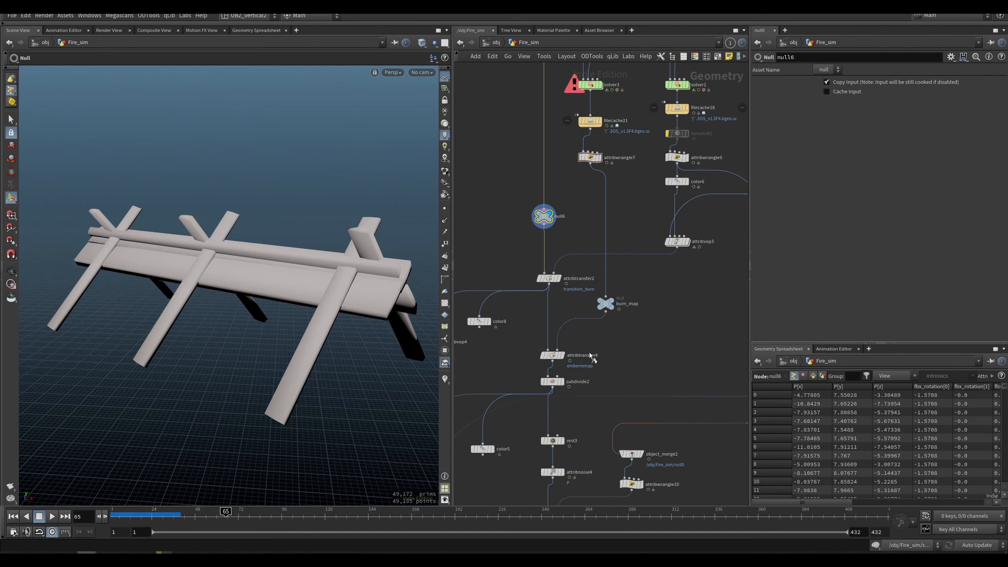
Display attribtransfer4 and the embermmap color ramp in color5, scrubbing the timeline to frame 58.
{"action": "left_click", "coordinate": [562, 355]}
{"action": "middle_click_drag", "start_coordinate": [645, 347], "coordinate": [634, 274]}
{"action": "middle_click_drag", "start_coordinate": [571, 315], "coordinate": [640, 281]}
{"action": "left_click_drag", "start_coordinate": [576, 324], "coordinate": [520, 384]}
{"action": "key", "text": "r"}
{"action": "left_click_drag", "start_coordinate": [190, 512], "coordinate": [230, 511]}
Locate filecache16 above the Fire_sim branch and display its cached points.
{"action": "scroll", "coordinate": [524, 322], "scroll_direction": "down", "scroll_amount": 8}
{"action": "scroll", "coordinate": [509, 330], "scroll_direction": "down", "scroll_amount": 3}
{"action": "mouse_move", "coordinate": [648, 250]}
{"action": "left_mouse_down"}
{"action": "mouse_move", "coordinate": [554, 333]}
{"action": "mouse_move", "coordinate": [646, 310]}
{"action": "left_mouse_up"}
{"action": "middle_click_drag", "start_coordinate": [652, 306], "coordinate": [562, 350]}
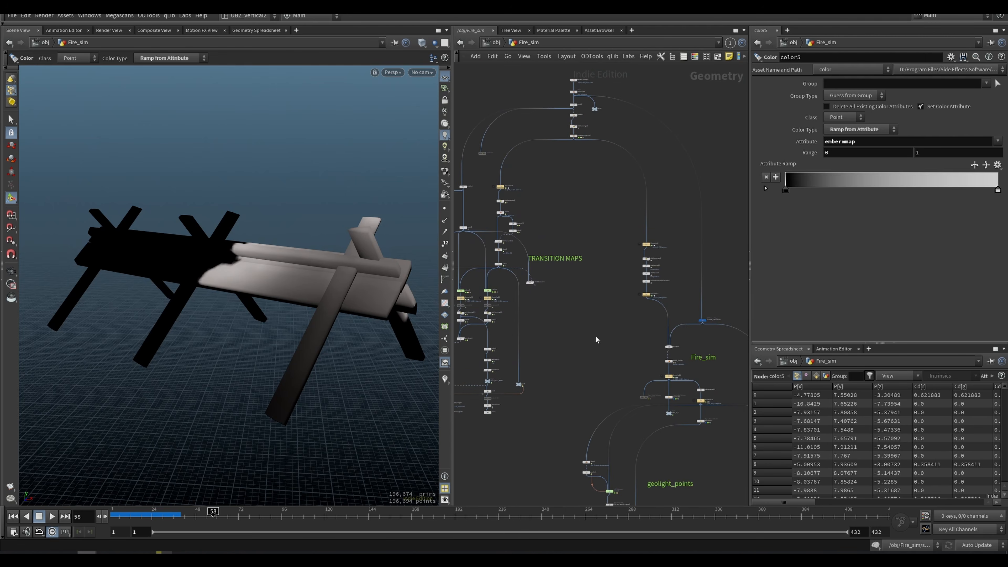
{"action": "middle_click_drag", "start_coordinate": [577, 300], "coordinate": [559, 311]}
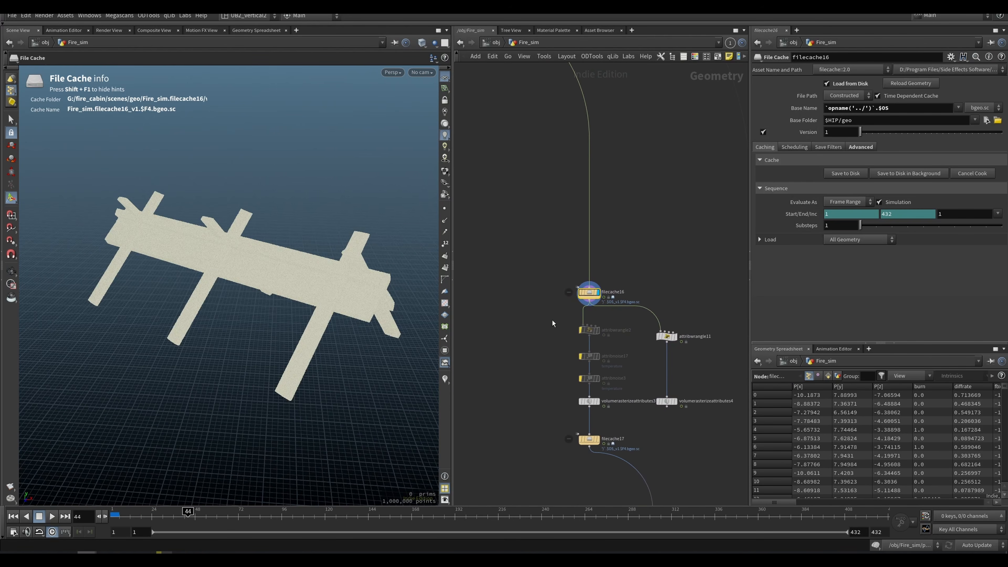
{"action": "key", "text": "h"}
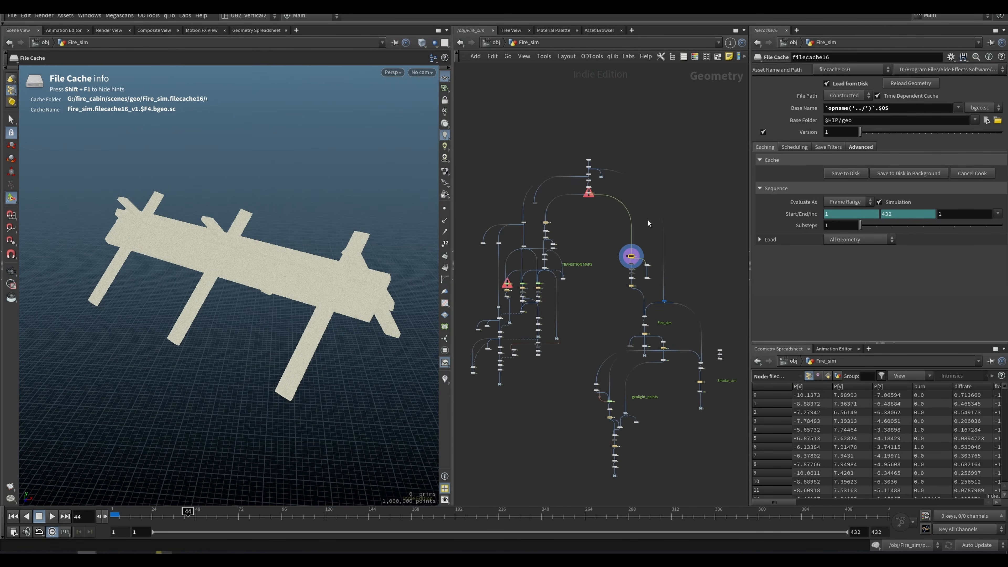
{"action": "scroll", "coordinate": [603, 182], "scroll_direction": "up", "scroll_amount": 8}
{"action": "left_click_drag", "start_coordinate": [608, 176], "coordinate": [621, 212]}
{"action": "middle_click_drag", "start_coordinate": [730, 345], "coordinate": [539, 244]}
{"action": "middle_click_drag", "start_coordinate": [598, 455], "coordinate": [558, 225]}
{"action": "left_click", "coordinate": [630, 327]}
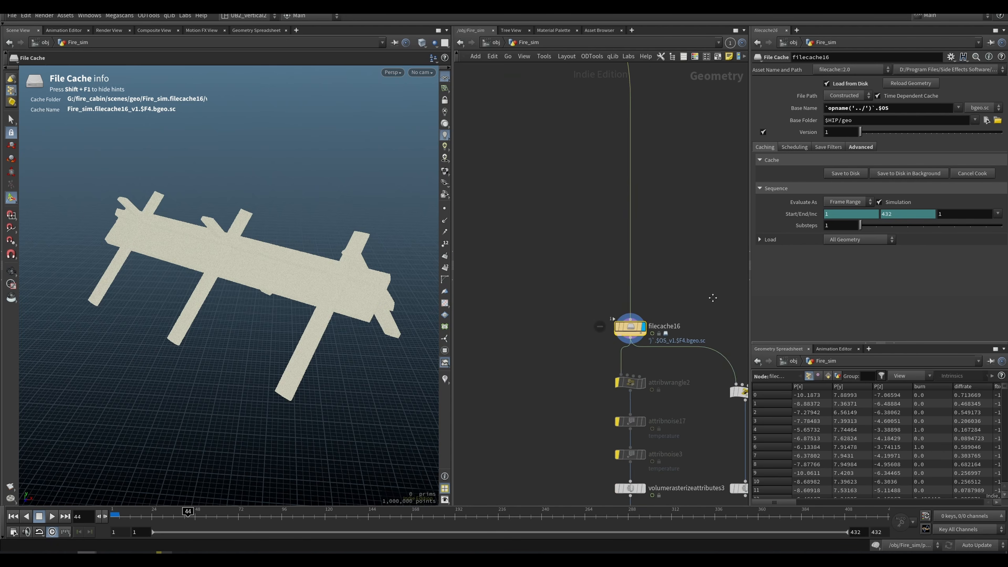
Inspect the point attributes of filecache16 and turn on the burn visualizer.
{"action": "middle_click_drag", "start_coordinate": [708, 316], "coordinate": [659, 259]}
{"action": "middle_click", "coordinate": [582, 274]}
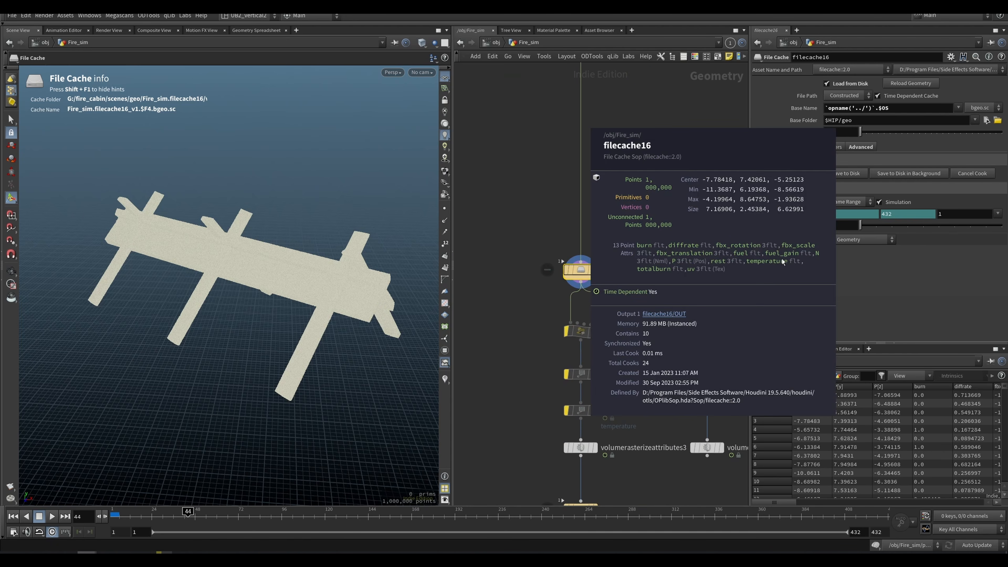
{"action": "left_click", "coordinate": [445, 380]}
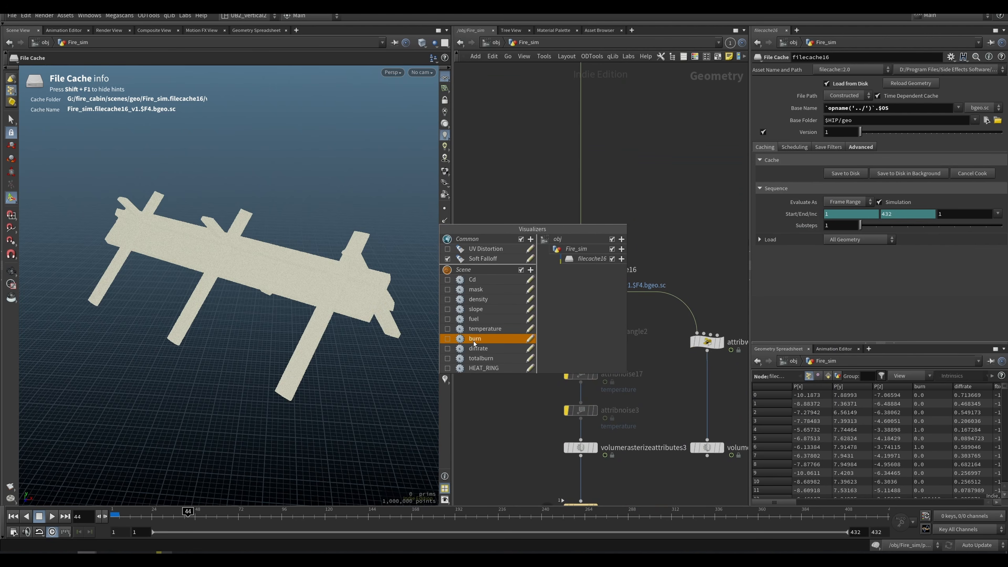
{"action": "left_click", "coordinate": [481, 339]}
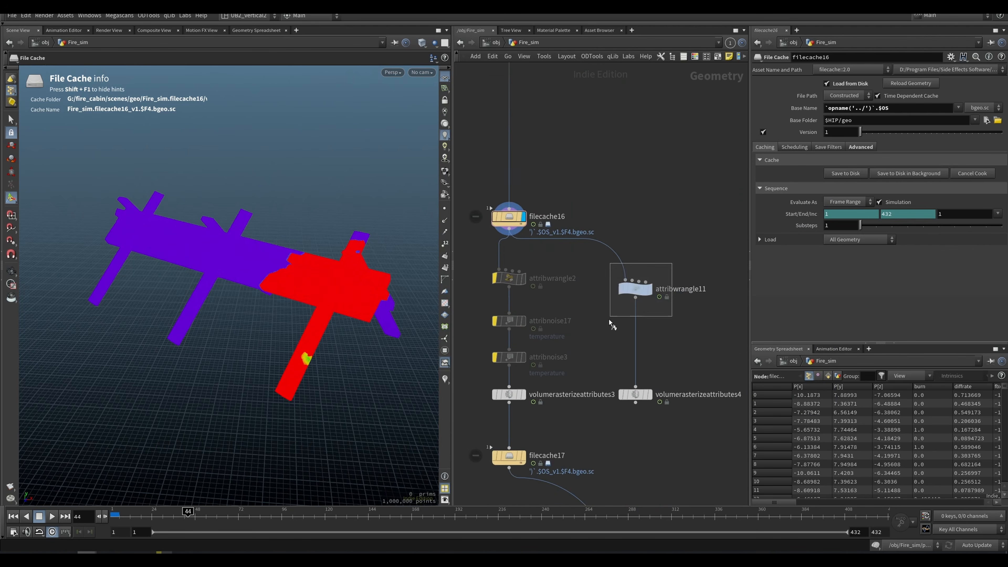
Display volumerasterizeattributes4 below attribwrangle11 and scrub the timeline to frame 50 to examine the temperature volume.
{"action": "left_click", "coordinate": [634, 301]}
{"action": "key", "text": "Down"}
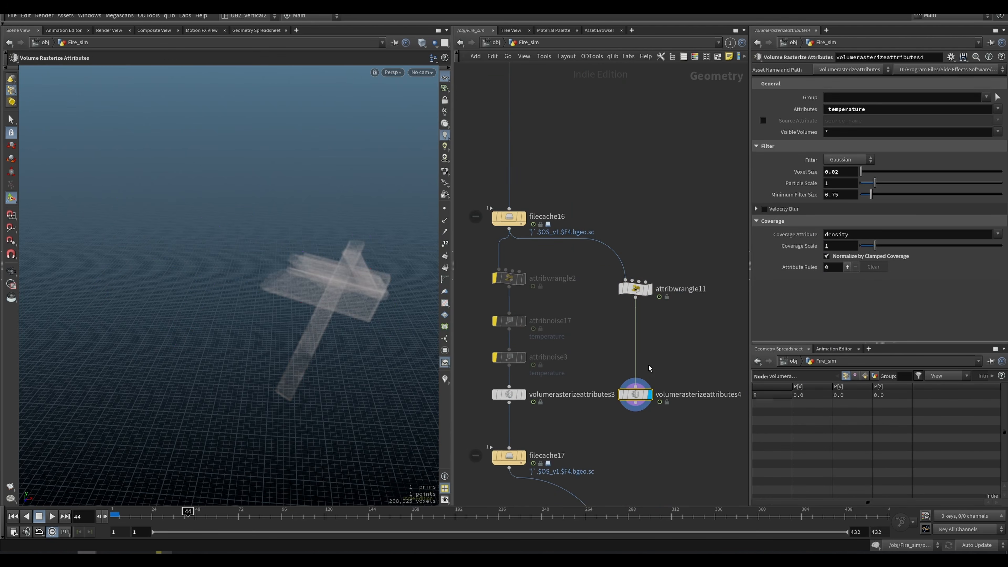
{"action": "left_click_drag", "start_coordinate": [225, 516], "coordinate": [300, 519]}
{"action": "mouse_move", "coordinate": [373, 517]}
{"action": "left_mouse_down"}
{"action": "mouse_move", "coordinate": [415, 518]}
{"action": "mouse_move", "coordinate": [168, 518]}
{"action": "left_mouse_up"}
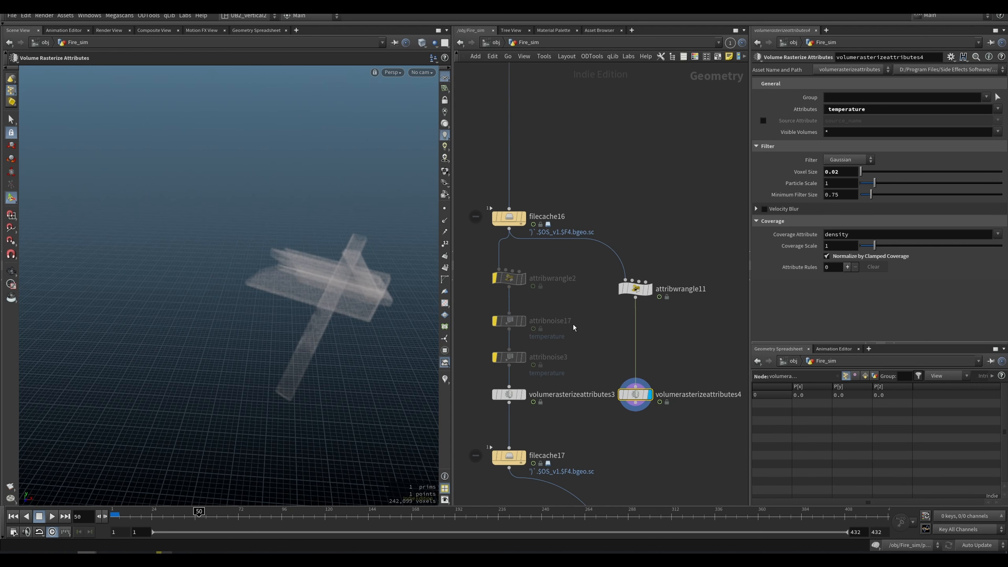
{"action": "middle_click_drag", "start_coordinate": [575, 321], "coordinate": [606, 303]}
{"action": "scroll", "coordinate": [498, 278], "scroll_direction": "up", "scroll_amount": 1}
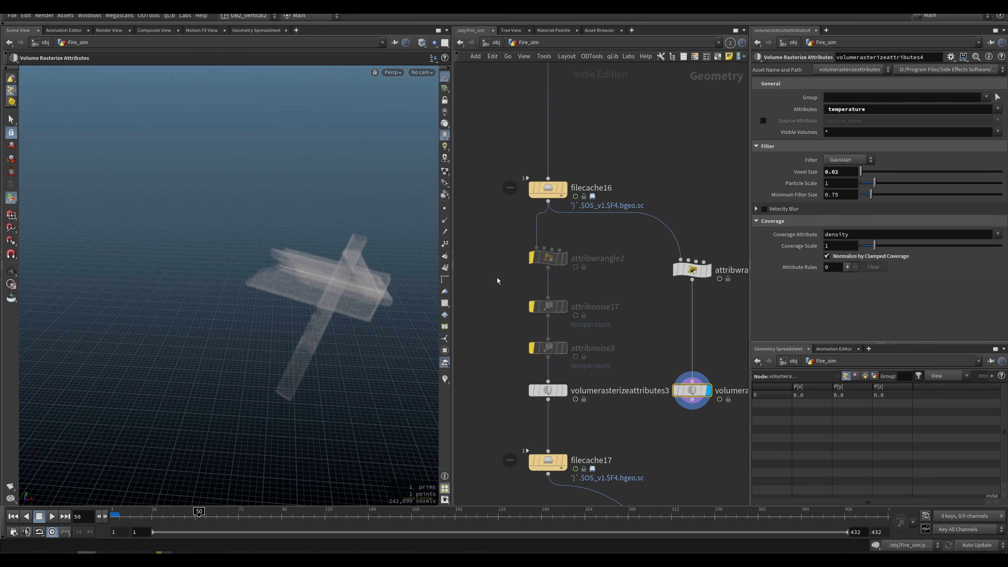
{"action": "left_click", "coordinate": [532, 258]}
{"action": "left_click", "coordinate": [565, 258]}
{"action": "left_click_drag", "start_coordinate": [614, 244], "coordinate": [506, 287]}
{"action": "left_click_drag", "start_coordinate": [839, 150], "coordinate": [875, 157]}
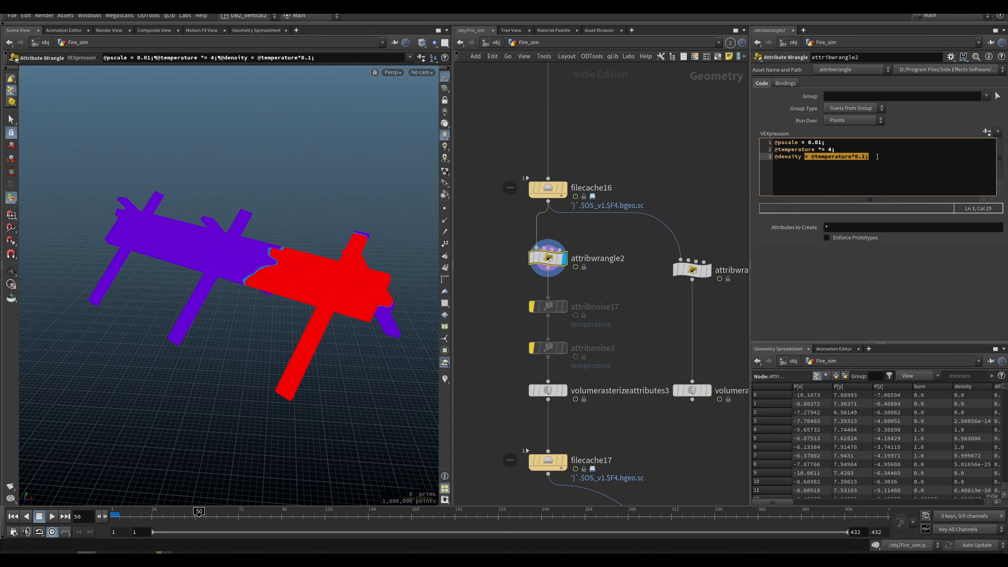
{"action": "left_click", "coordinate": [874, 165]}
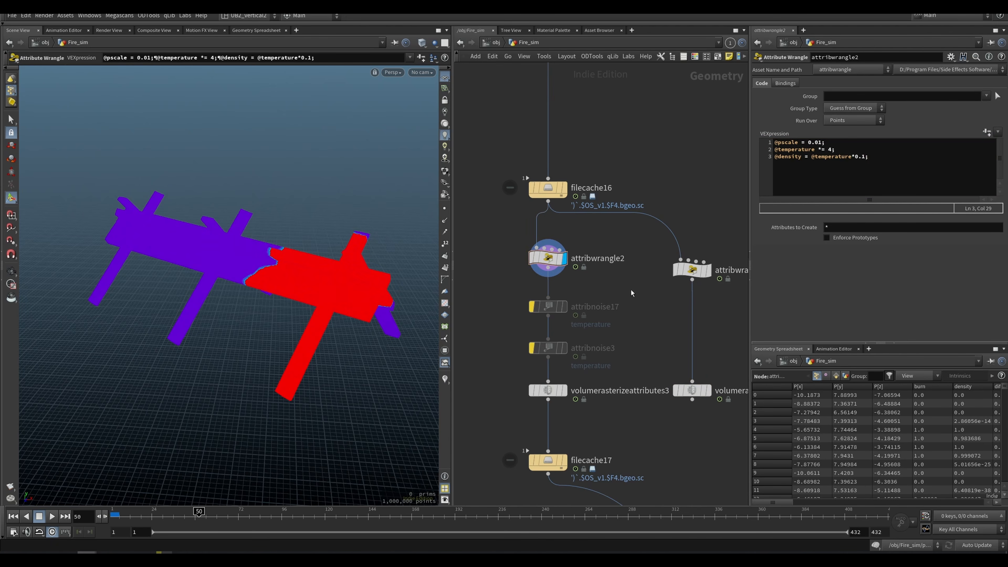
Display volumerasterizeattributes3 and toggle the bypass of attribnoise17 and attribnoise3 to compare the volume, leaving both temperature noises enabled.
{"action": "scroll", "coordinate": [619, 369], "scroll_direction": "up", "scroll_amount": 2}
{"action": "left_click", "coordinate": [552, 394]}
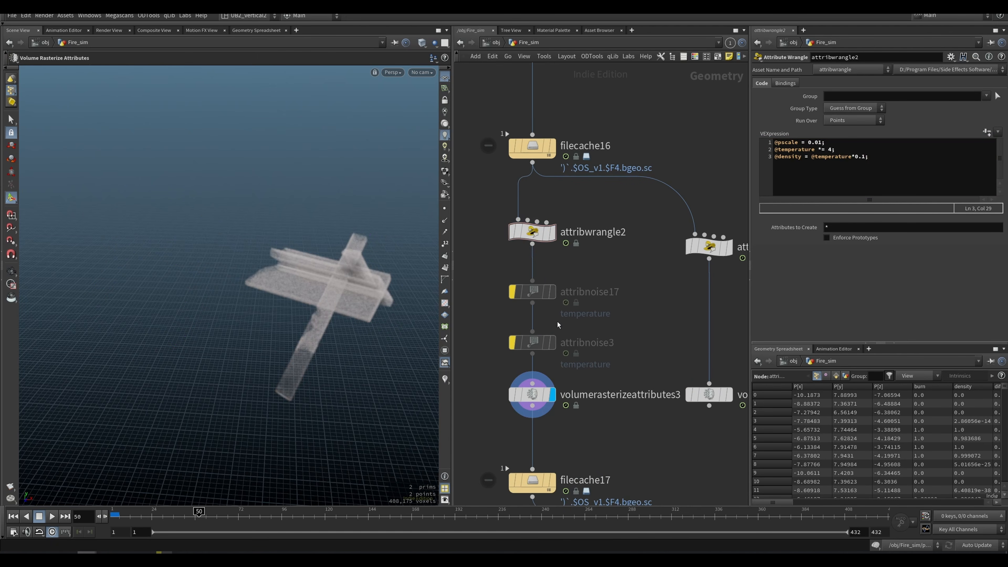
{"action": "key", "text": "b"}
{"action": "left_click_drag", "start_coordinate": [613, 265], "coordinate": [478, 309]}
{"action": "left_click_drag", "start_coordinate": [643, 320], "coordinate": [528, 351]}
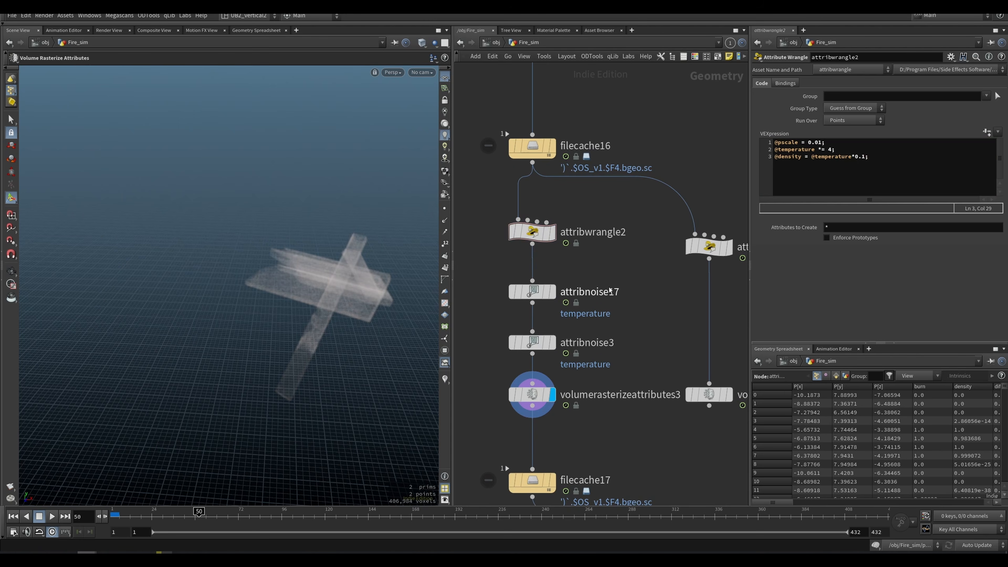
{"action": "left_click_drag", "start_coordinate": [617, 263], "coordinate": [499, 318]}
{"action": "left_click_drag", "start_coordinate": [656, 319], "coordinate": [547, 356]}
{"action": "left_click_drag", "start_coordinate": [608, 276], "coordinate": [503, 311]}
{"action": "left_click_drag", "start_coordinate": [639, 327], "coordinate": [543, 360]}
{"action": "middle_click_drag", "start_coordinate": [586, 357], "coordinate": [600, 320]}
{"action": "key", "text": "b"}
Scrub the timeline to frame 71 and examine the temperature noise settings of attribnoise17 and attribnoise3.
{"action": "left_click_drag", "start_coordinate": [506, 234], "coordinate": [556, 339]}
{"action": "left_click_drag", "start_coordinate": [222, 517], "coordinate": [237, 518]}
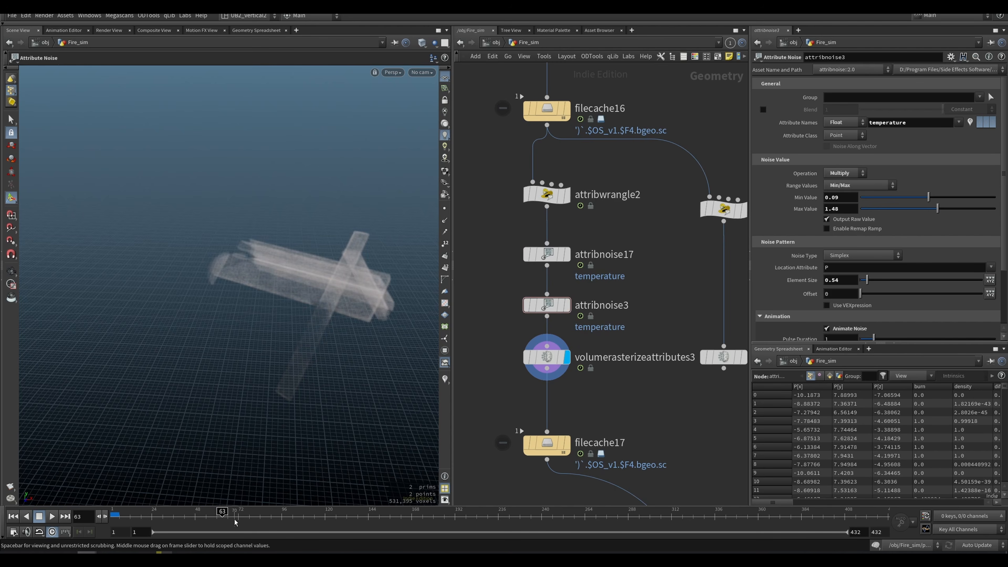
{"action": "scroll", "coordinate": [997, 248], "scroll_direction": "down", "scroll_amount": 3}
{"action": "left_click", "coordinate": [557, 256]}
{"action": "left_click", "coordinate": [548, 305]}
{"action": "middle_click_drag", "start_coordinate": [508, 382], "coordinate": [511, 301]}
{"action": "left_click", "coordinate": [495, 325]}
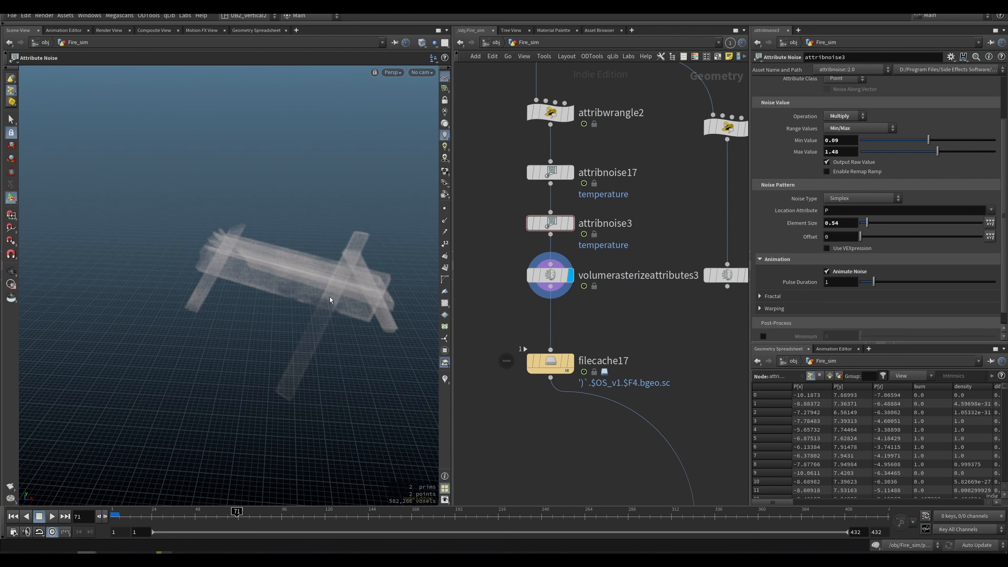
{"action": "left_click_drag", "start_coordinate": [330, 309], "coordinate": [322, 308], "text": "alt"}
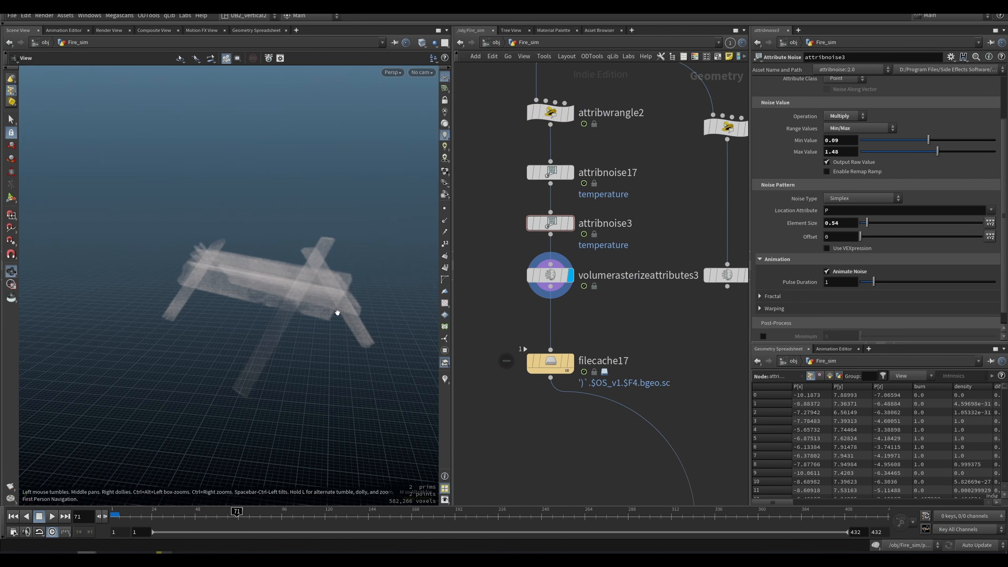
Display the cached source volume in filecache17 and follow its connection down to the Fire_sim solver branch.
{"action": "left_click", "coordinate": [570, 364]}
{"action": "left_click", "coordinate": [546, 367]}
{"action": "scroll", "coordinate": [617, 319], "scroll_direction": "down", "scroll_amount": 4}
{"action": "middle_click_drag", "start_coordinate": [588, 383], "coordinate": [528, 314]}
{"action": "middle_click_drag", "start_coordinate": [550, 371], "coordinate": [526, 313]}
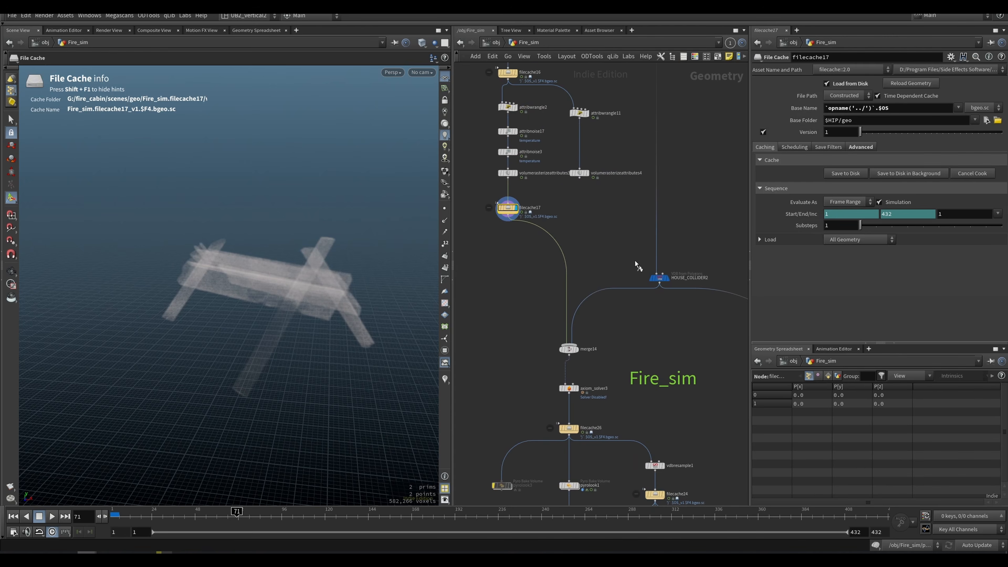
Display HOUSE_COLLIDER2 and examine its VDB collision settings and its connection into merge14.
{"action": "left_click", "coordinate": [659, 278]}
{"action": "middle_click_drag", "start_coordinate": [634, 259], "coordinate": [589, 262]}
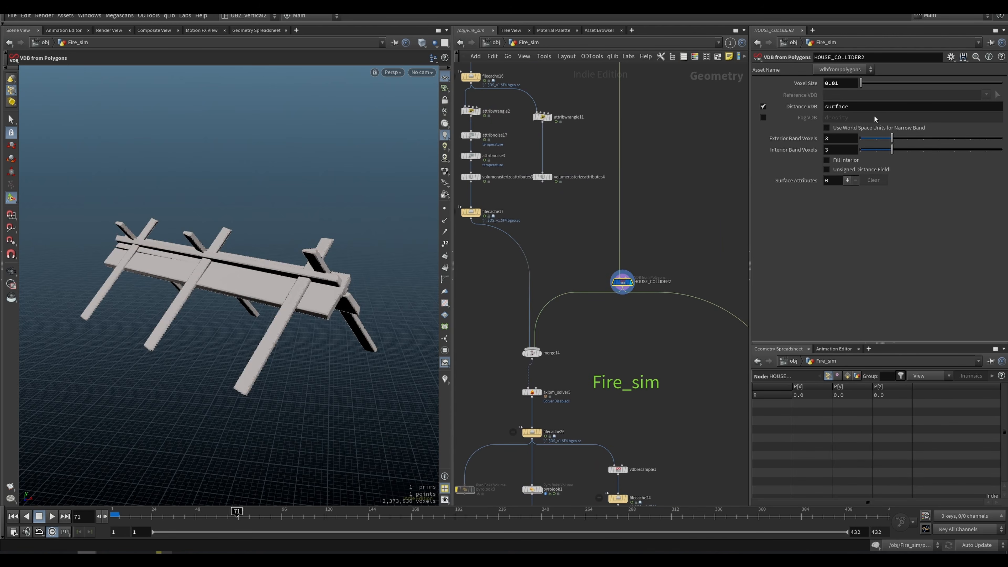
{"action": "middle_click_drag", "start_coordinate": [584, 340], "coordinate": [600, 277]}
{"action": "scroll", "coordinate": [604, 311], "scroll_direction": "up", "scroll_amount": 2}
{"action": "left_click_drag", "start_coordinate": [641, 219], "coordinate": [637, 214]}
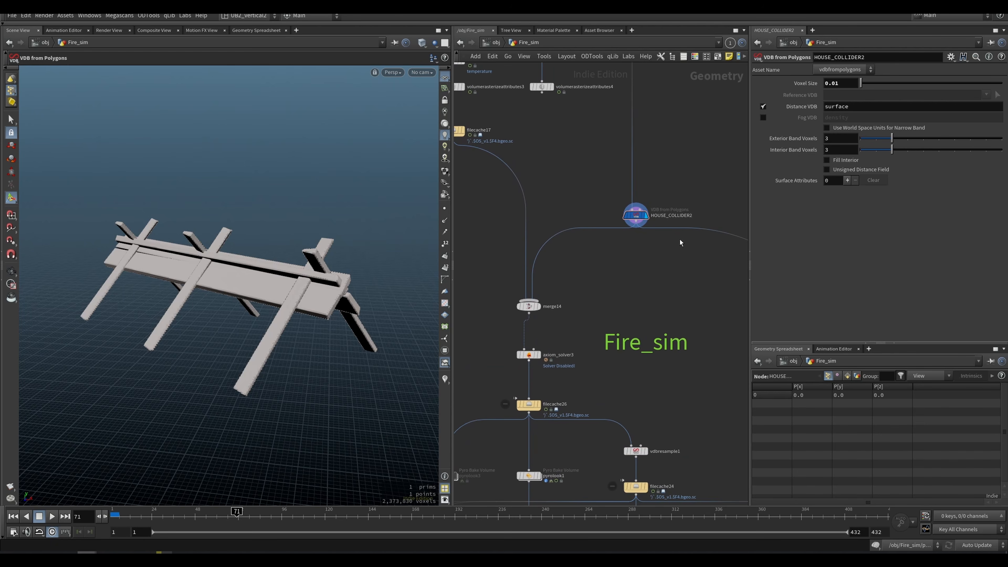
Display the cached fire simulation in filecache26 below axiom_solver3.
{"action": "middle_click_drag", "start_coordinate": [492, 342], "coordinate": [522, 289]}
{"action": "scroll", "coordinate": [526, 316], "scroll_direction": "up", "scroll_amount": 2}
{"action": "mouse_move", "coordinate": [526, 313]}
{"action": "left_mouse_down"}
{"action": "mouse_move", "coordinate": [600, 365]}
{"action": "mouse_move", "coordinate": [522, 312]}
{"action": "left_mouse_up"}
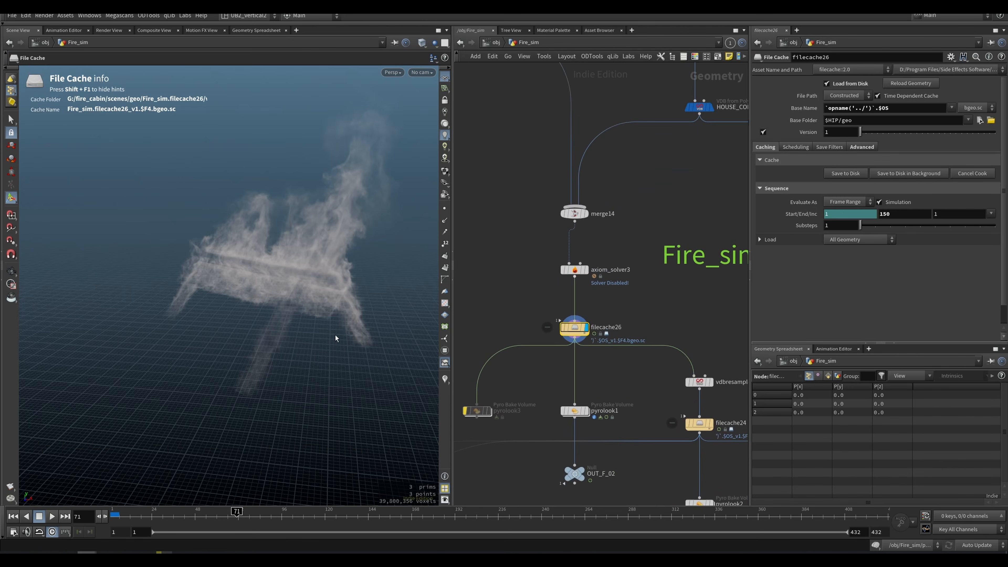
Add an Axiom Solver node beside axiom_solver3, connect merge14's output to it, and save the scene.
{"action": "middle_click_drag", "start_coordinate": [484, 280], "coordinate": [514, 281]}
{"action": "key", "text": "Tab"}
{"action": "type", "text": "ax"}
{"action": "key", "text": "Return"}
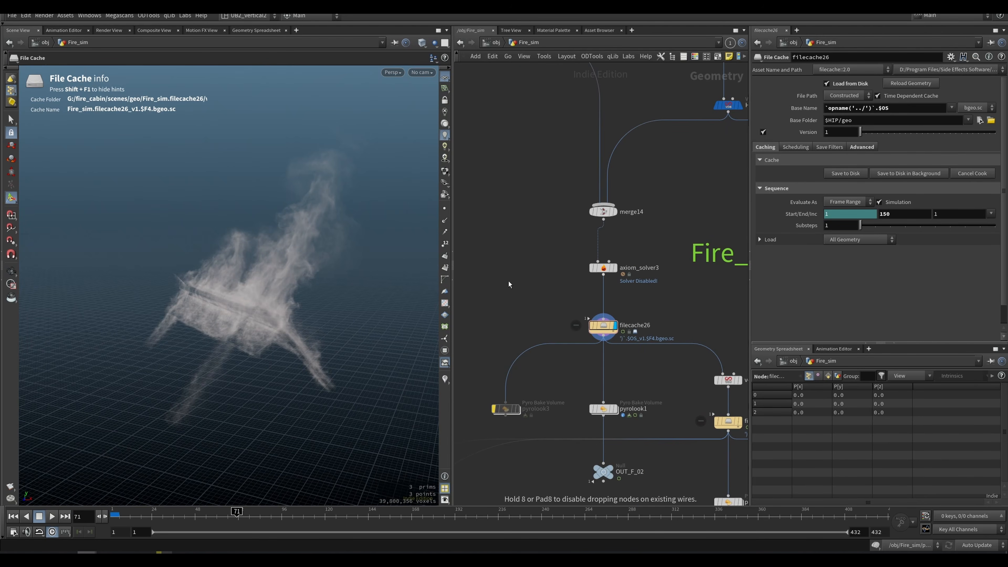
{"action": "left_click", "coordinate": [551, 280]}
{"action": "left_click_drag", "start_coordinate": [558, 282], "coordinate": [525, 277]}
{"action": "left_click", "coordinate": [603, 219]}
{"action": "left_click", "coordinate": [518, 272]}
{"action": "left_click", "coordinate": [530, 290]}
{"action": "key", "text": "ctrl+s"}
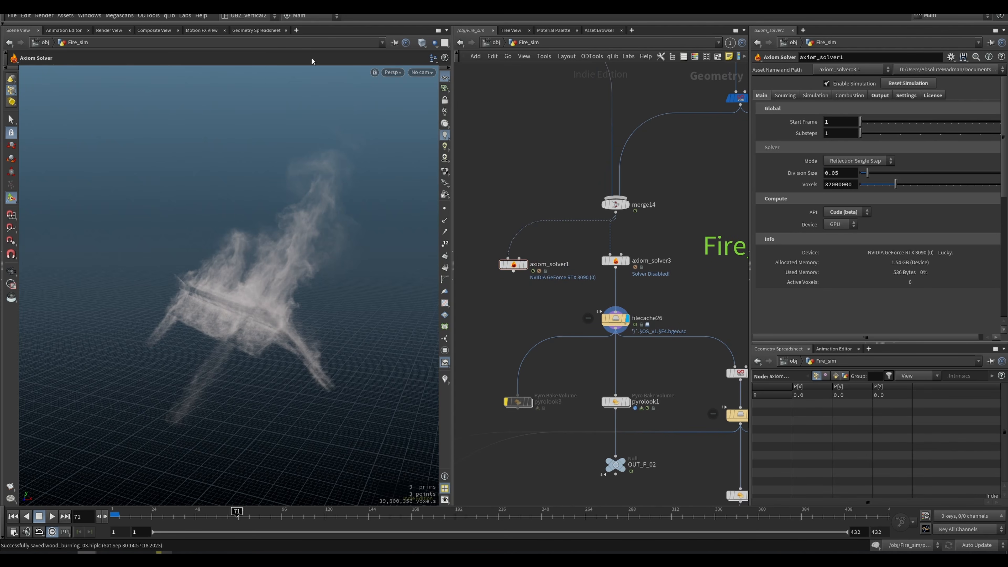
Switch the desktop layout to DB and open the Fire_sim geometry network at the solver nodes.
{"action": "left_click", "coordinate": [249, 16]}
{"action": "left_click", "coordinate": [317, 163]}
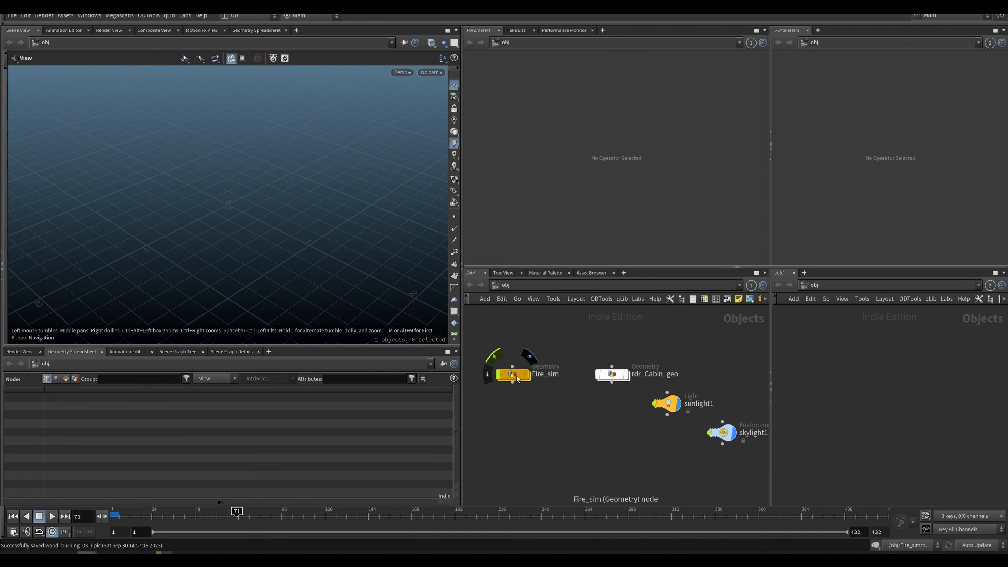
{"action": "double_click", "coordinate": [516, 377]}
{"action": "scroll", "coordinate": [647, 412], "scroll_direction": "up", "scroll_amount": 6}
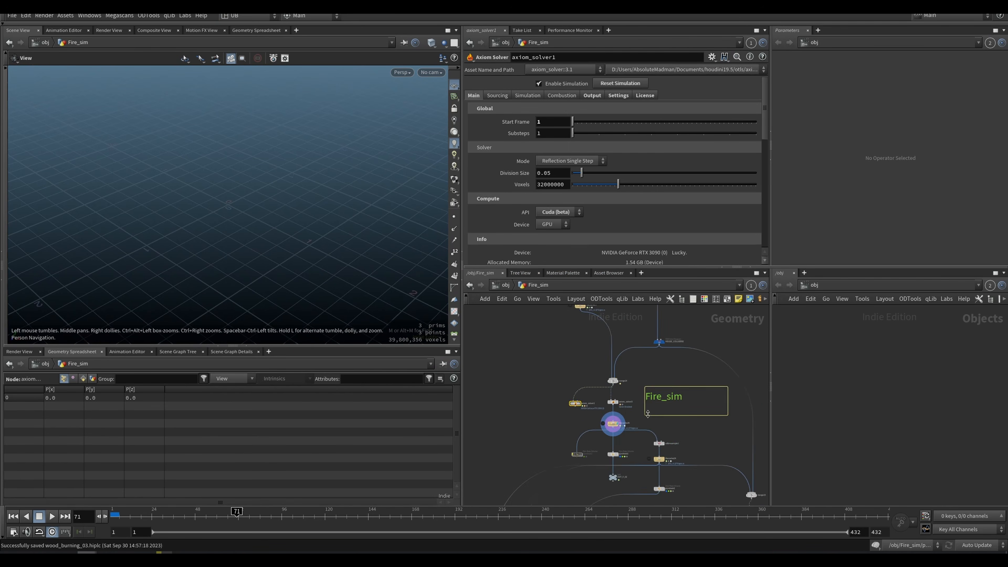
{"action": "scroll", "coordinate": [603, 418], "scroll_direction": "up", "scroll_amount": 5}
Set up the two parameter views to show axiom_solver1 beside axiom_solver3, and compare their main solver settings.
{"action": "left_click_drag", "start_coordinate": [638, 378], "coordinate": [885, 401]}
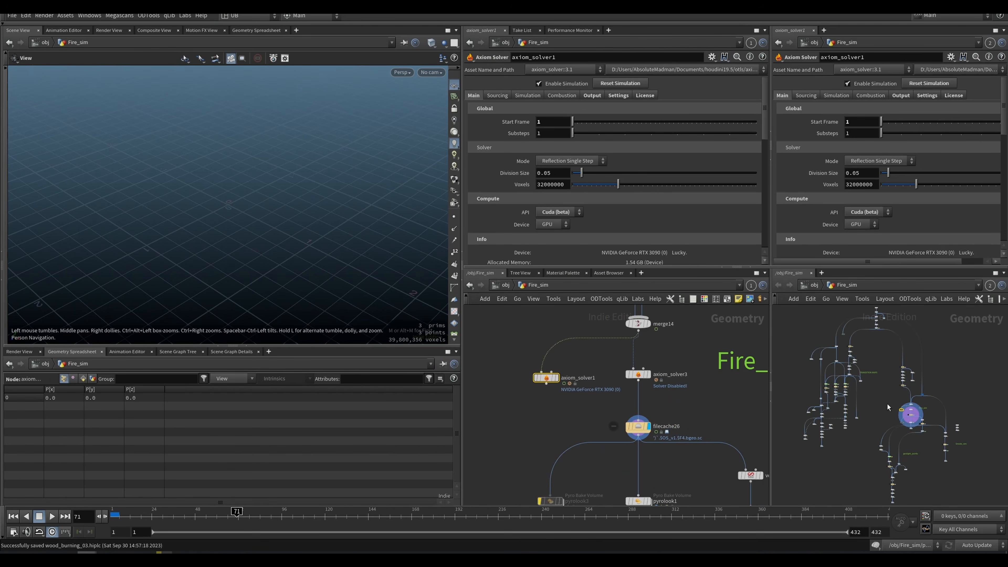
{"action": "left_click", "coordinate": [841, 382]}
{"action": "middle_click_drag", "start_coordinate": [842, 382], "coordinate": [861, 367]}
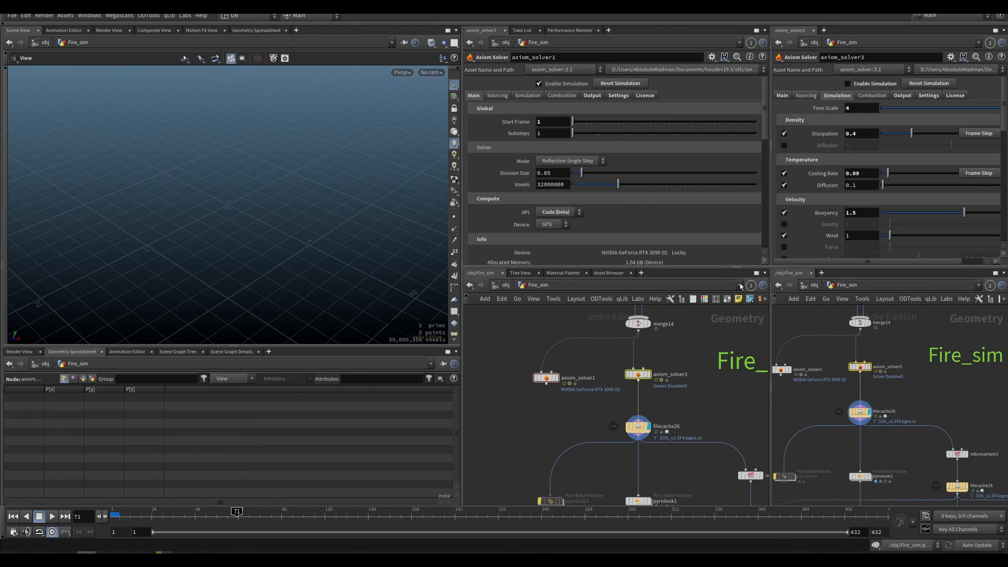
{"action": "left_click_drag", "start_coordinate": [738, 269], "coordinate": [736, 293]}
{"action": "scroll", "coordinate": [582, 373], "scroll_direction": "up", "scroll_amount": 2}
{"action": "left_click_drag", "start_coordinate": [585, 373], "coordinate": [512, 424]}
{"action": "left_click", "coordinate": [861, 380]}
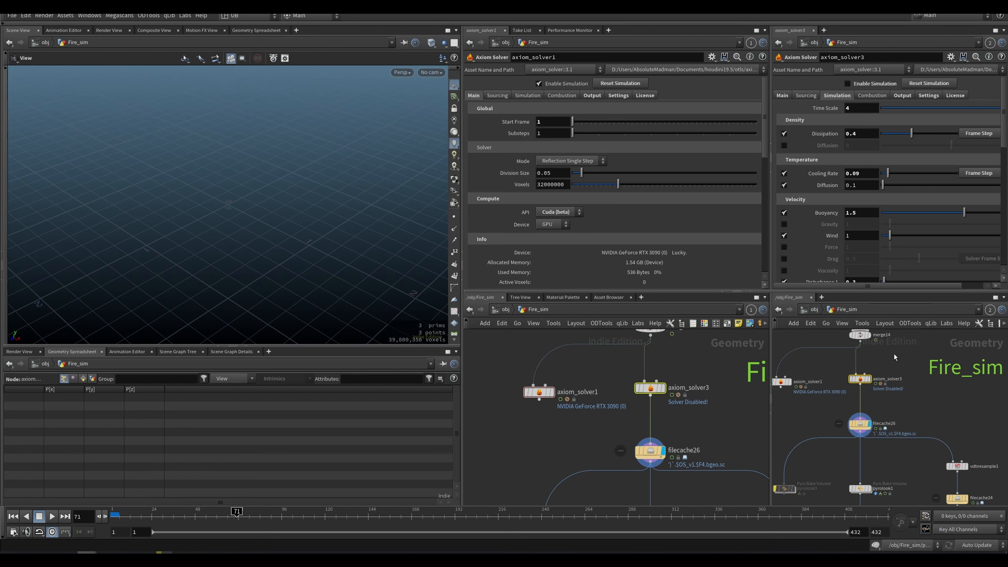
{"action": "left_click", "coordinate": [540, 385]}
{"action": "left_click_drag", "start_coordinate": [720, 364], "coordinate": [495, 375]}
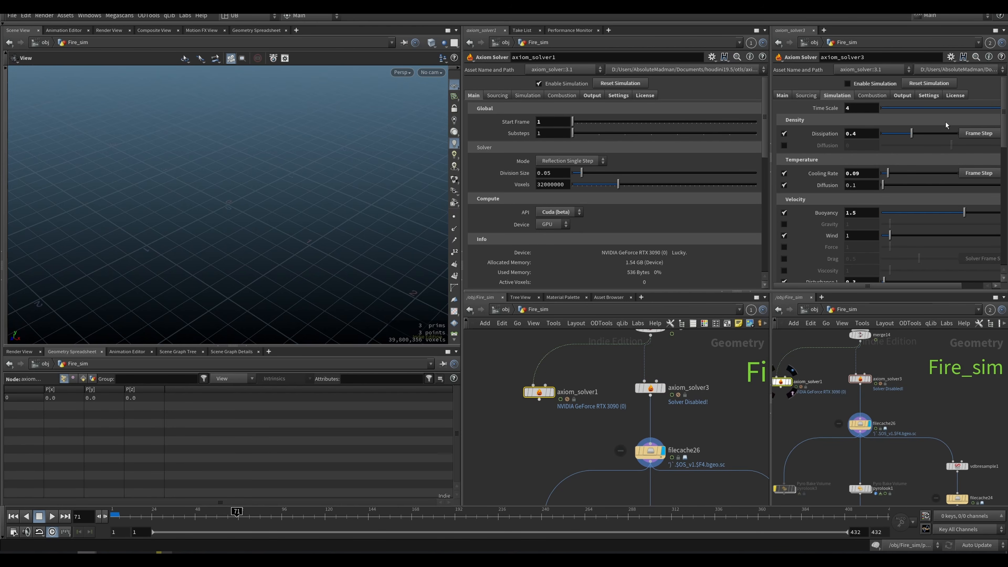
{"action": "left_click", "coordinate": [781, 96]}
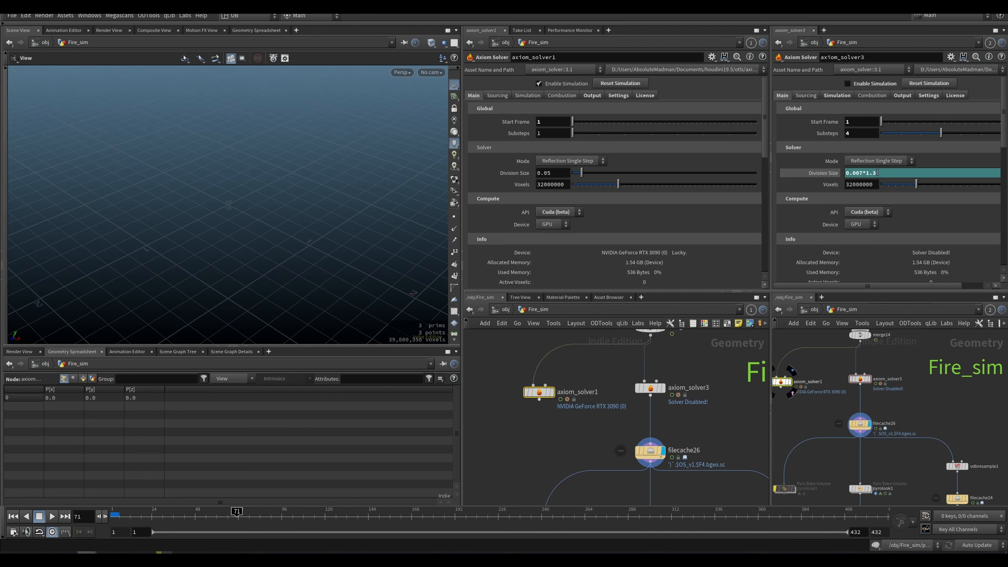
Display axiom_solver1 and play its simulation from the first frame to frame 80, framing the smoke in the viewport.
{"action": "left_click_drag", "start_coordinate": [580, 386], "coordinate": [545, 412]}
{"action": "key", "text": "ctrl+Up"}
{"action": "key", "text": "Up"}
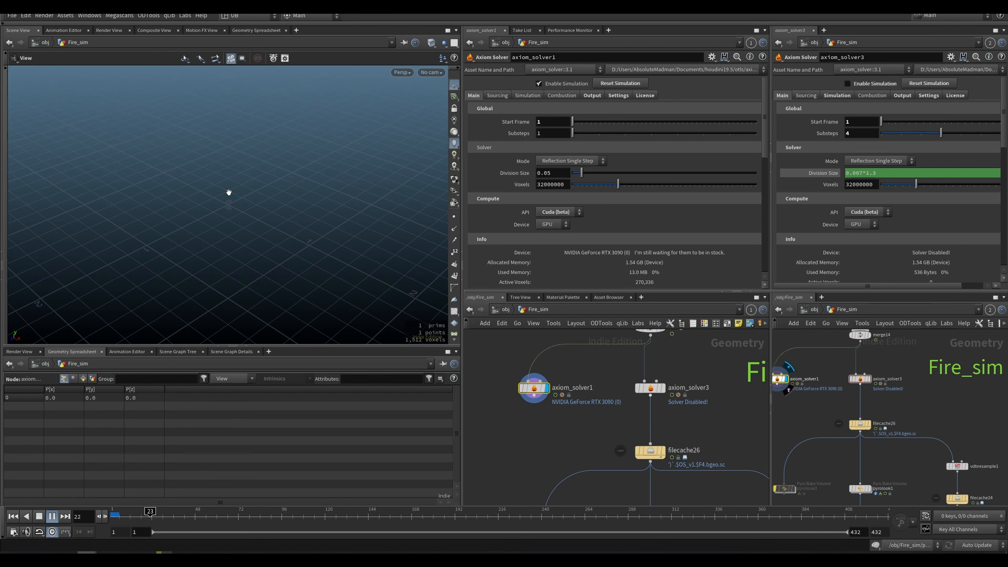
{"action": "key", "text": "Up"}
{"action": "key", "text": "space+f"}
{"action": "left_click_drag", "start_coordinate": [247, 232], "coordinate": [263, 212]}
{"action": "key", "text": "Up"}
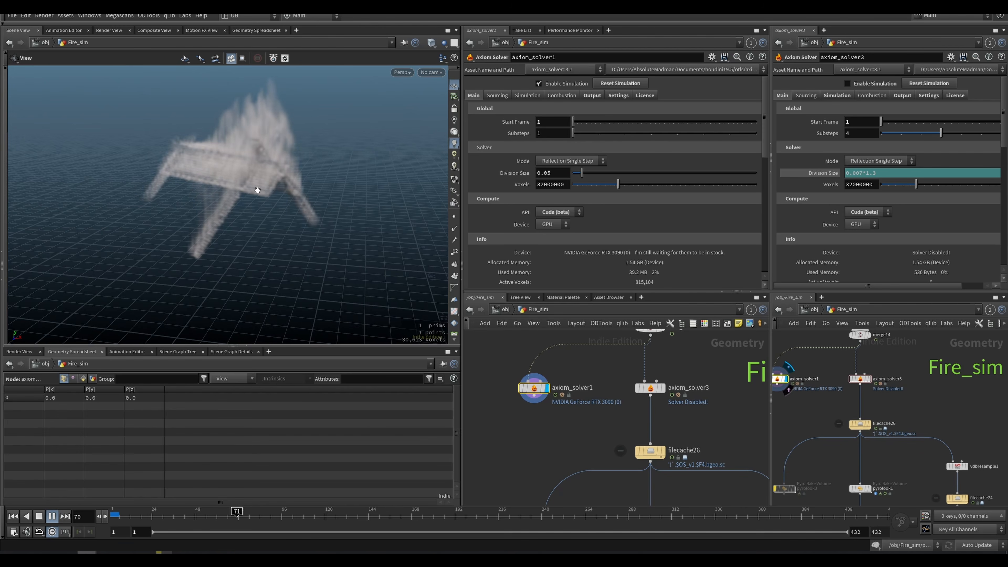
{"action": "key", "text": "Up"}
{"action": "left_click_drag", "start_coordinate": [257, 190], "coordinate": [317, 238]}
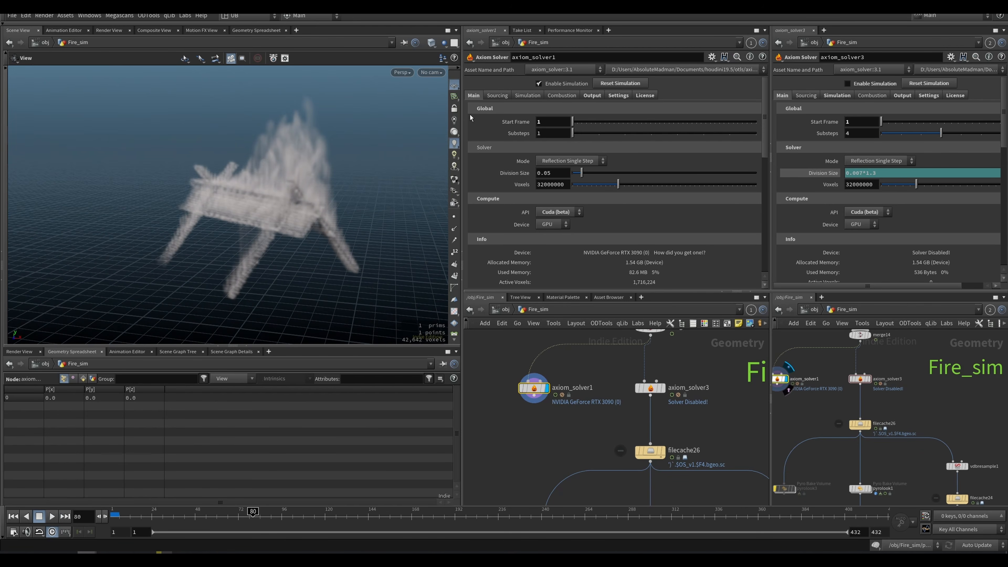
Examine axiom_solver1's output fields, and replay its simulation from the first frame to frame 79.
{"action": "left_click", "coordinate": [592, 95]}
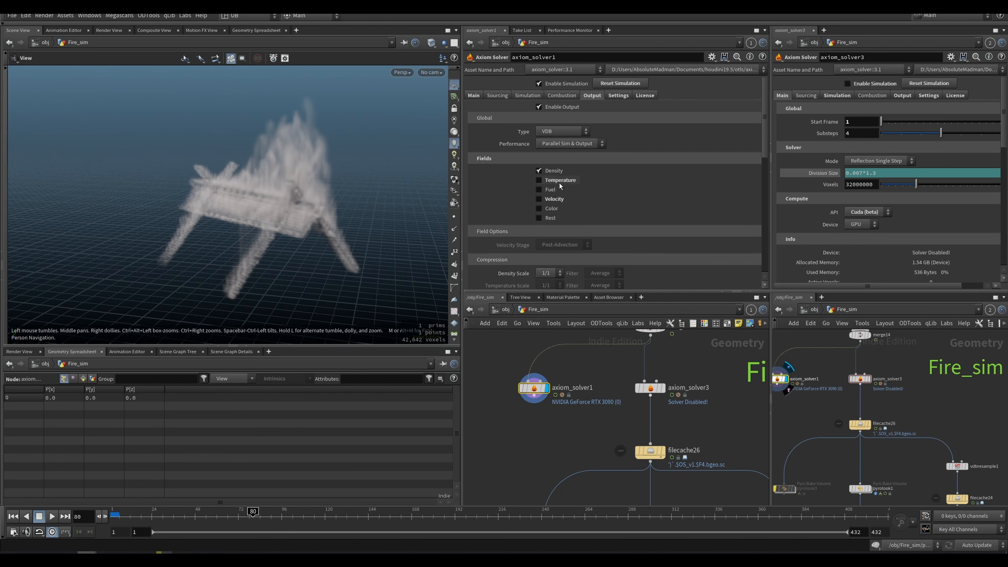
{"action": "left_click_drag", "start_coordinate": [282, 213], "coordinate": [292, 223]}
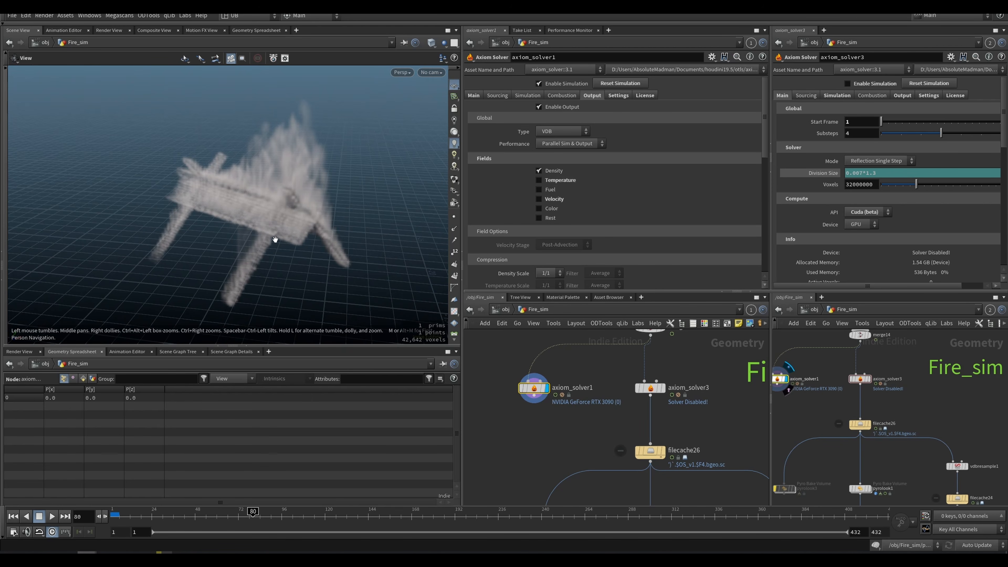
{"action": "left_click_drag", "start_coordinate": [282, 225], "coordinate": [445, 215]}
{"action": "left_click_drag", "start_coordinate": [279, 218], "coordinate": [279, 234]}
{"action": "key", "text": "ctrl+Up"}
{"action": "key", "text": "Up"}
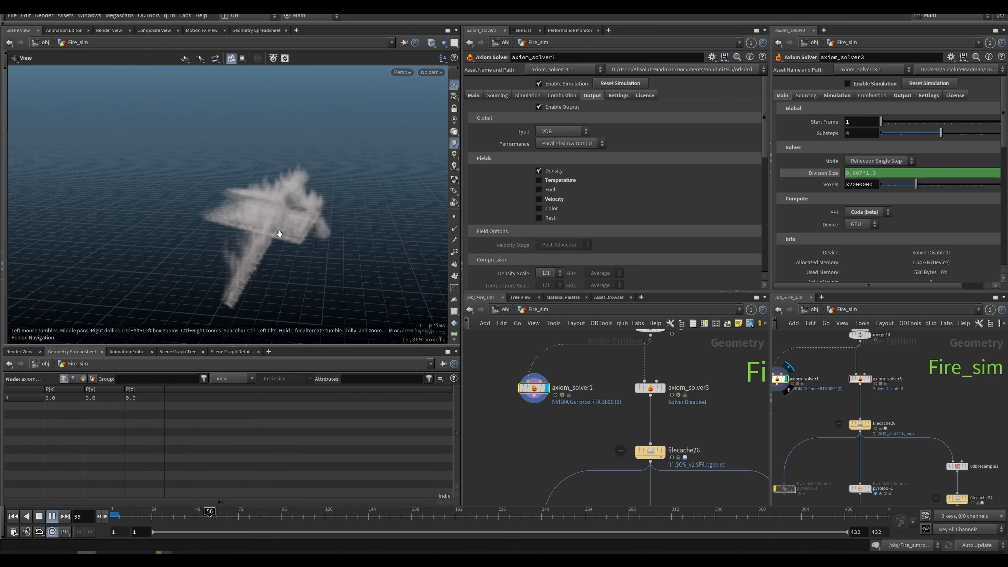
{"action": "key", "text": "Up"}
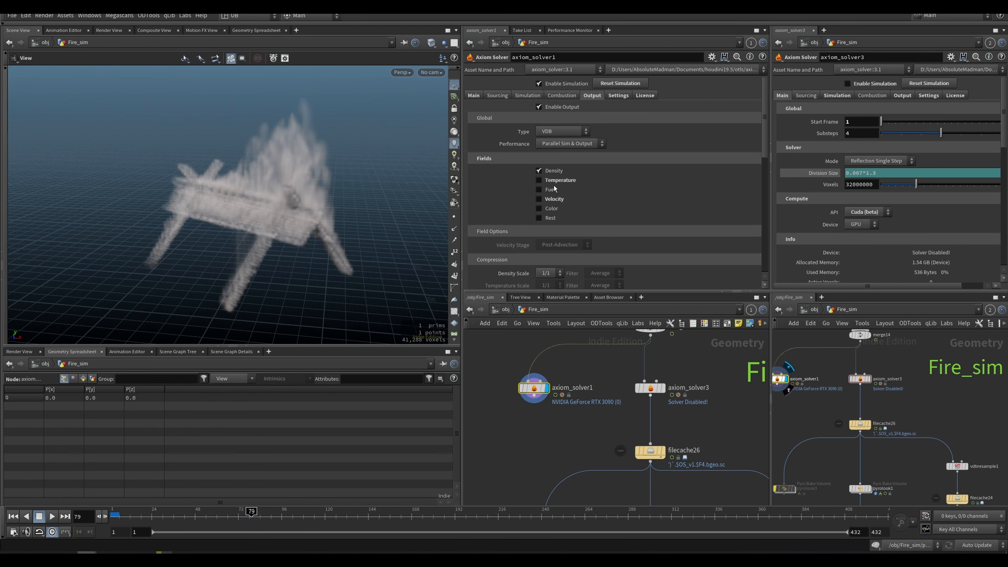
Compare the sourcing settings of axiom_solver1 and axiom_solver3, widening the parameter views to show them fully.
{"action": "left_click", "coordinate": [497, 95]}
{"action": "left_click", "coordinate": [806, 96]}
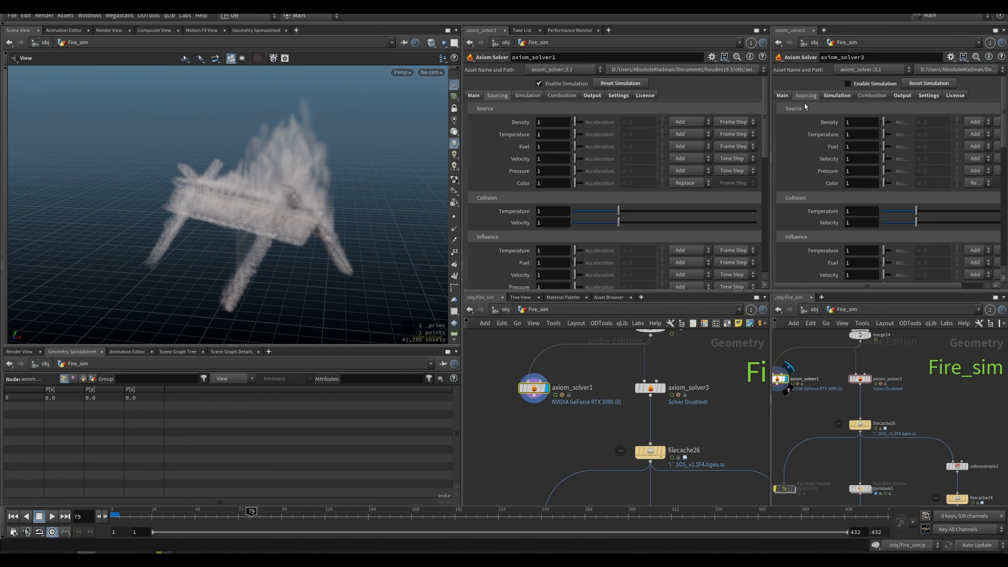
{"action": "left_click_drag", "start_coordinate": [890, 288], "coordinate": [944, 287]}
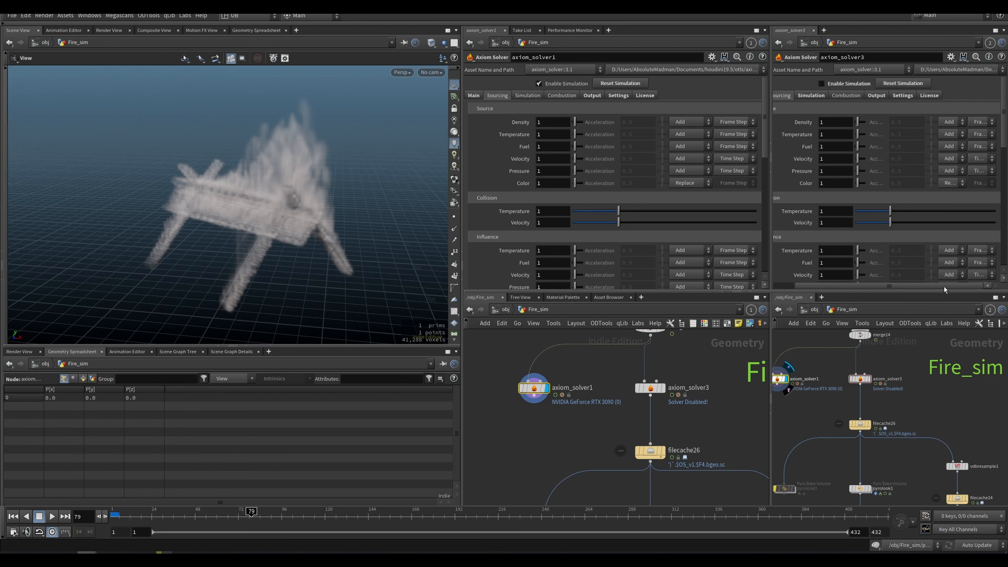
{"action": "left_click_drag", "start_coordinate": [463, 272], "coordinate": [418, 272]}
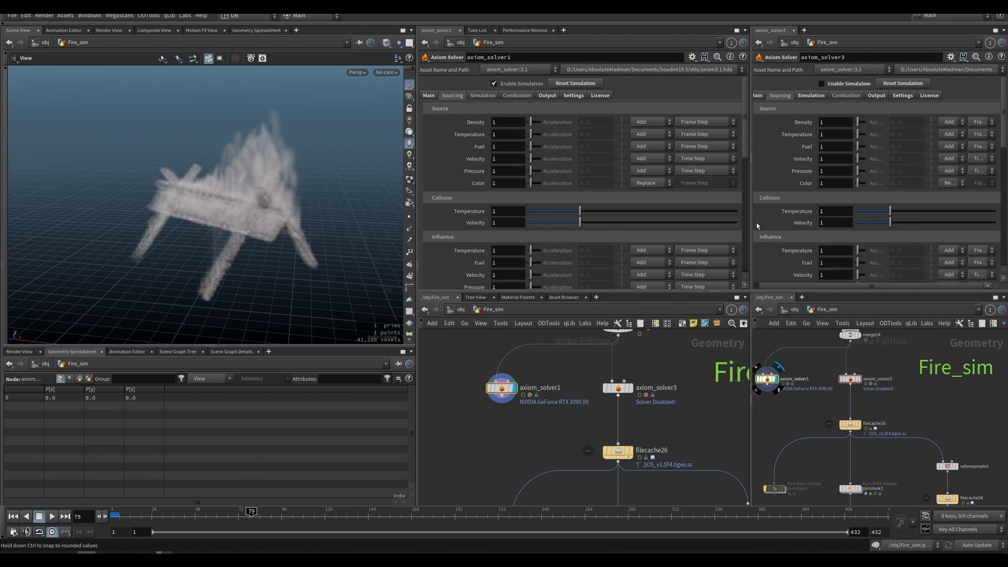
{"action": "left_click_drag", "start_coordinate": [750, 205], "coordinate": [706, 205]}
{"action": "left_click_drag", "start_coordinate": [750, 341], "coordinate": [698, 342]}
Compare both solvers' simulation settings and set axiom_solver1's Time Scale to 4.
{"action": "left_click", "coordinate": [489, 97]}
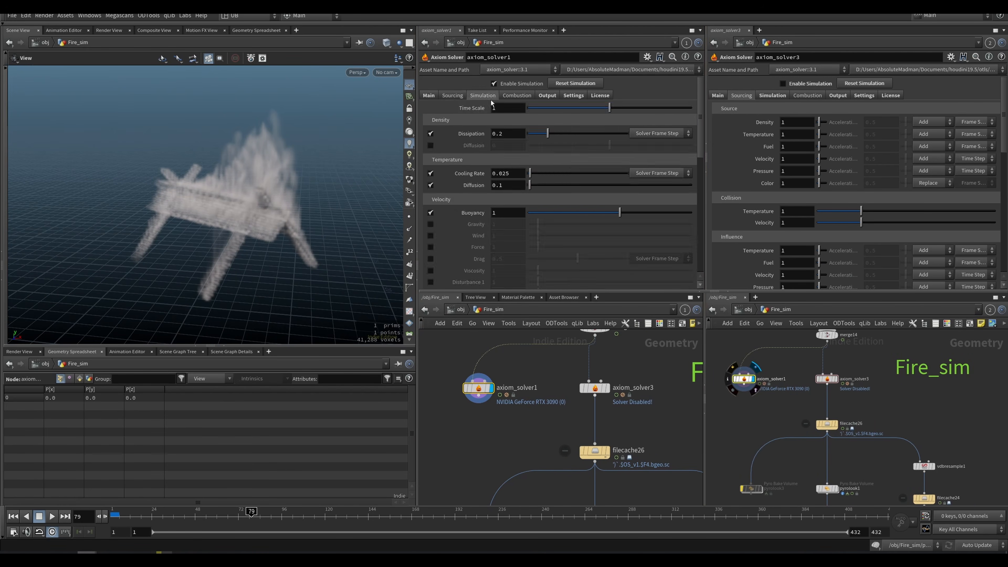
{"action": "left_click", "coordinate": [772, 95]}
{"action": "left_click", "coordinate": [501, 108]}
{"action": "type", "text": "4"}
{"action": "key", "text": "Return"}
Replay axiom_solver1's simulation from the first frame to frame 100 and examine the smoke's motion.
{"action": "left_click_drag", "start_coordinate": [443, 354], "coordinate": [499, 432]}
{"action": "key", "text": "ctrl+Up"}
{"action": "key", "text": "Up"}
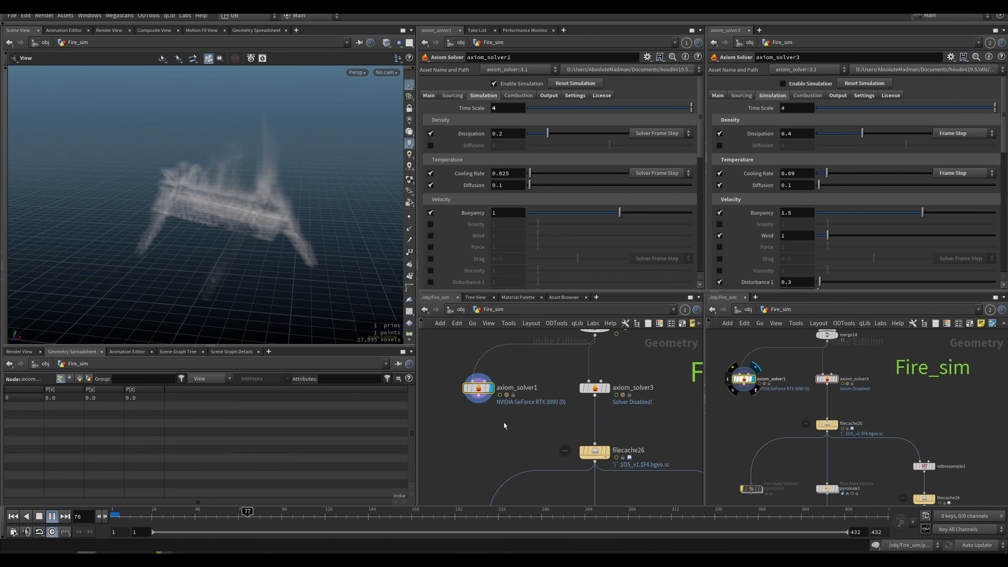
{"action": "key", "text": "Up"}
{"action": "left_click_drag", "start_coordinate": [291, 238], "coordinate": [285, 226]}
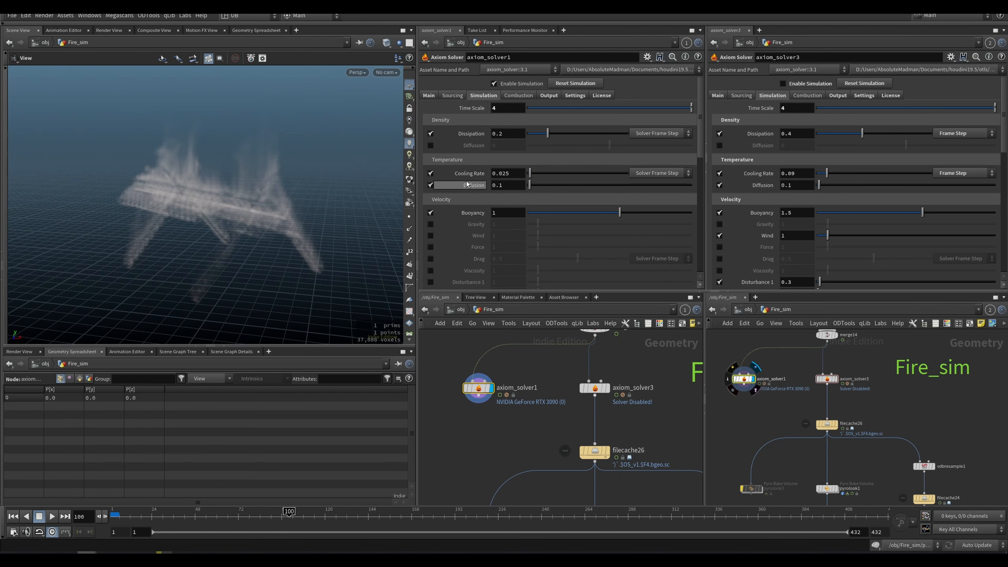
Set axiom_solver1's density Dissipation and temperature Cooling Rate to Frame Step, and restart playback from the first frame.
{"action": "left_click", "coordinate": [654, 133]}
{"action": "left_click", "coordinate": [664, 156]}
{"action": "left_click", "coordinate": [658, 173]}
{"action": "left_click", "coordinate": [657, 194]}
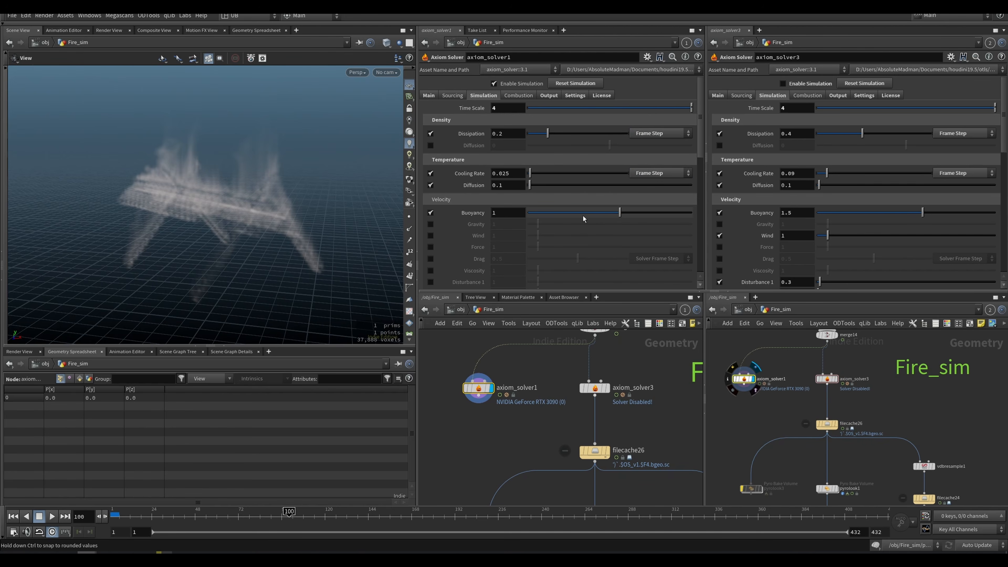
{"action": "key", "text": "ctrl+Up"}
{"action": "key", "text": "Up"}
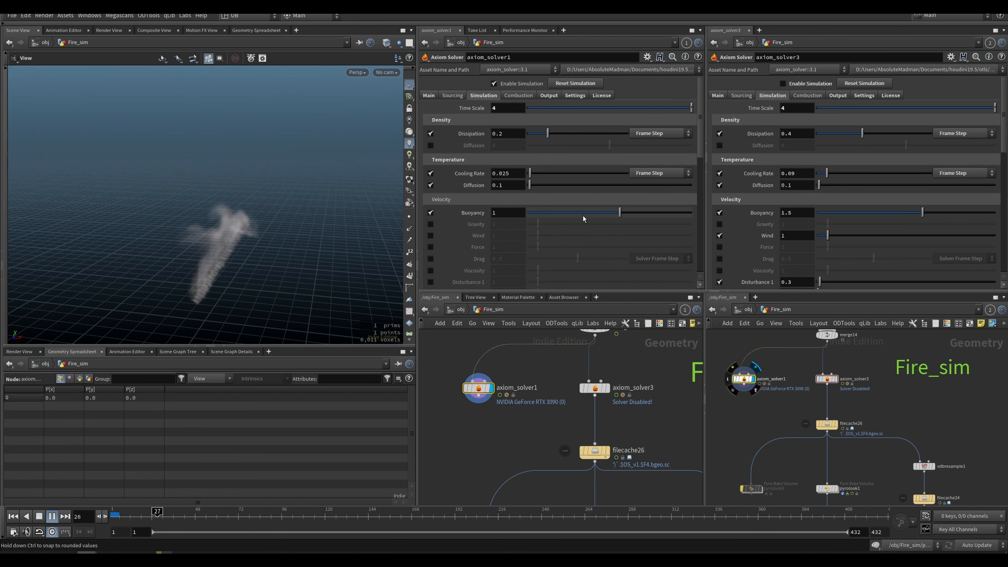
Try a Time Scale of 1 on axiom_solver1, replay the simulation from the first frame, and undo the change.
{"action": "key", "text": "Up"}
{"action": "left_click_drag", "start_coordinate": [501, 108], "coordinate": [440, 122]}
{"action": "type", "text": "1"}
{"action": "key", "text": "Return"}
{"action": "key", "text": "ctrl+Up"}
{"action": "key", "text": "Up"}
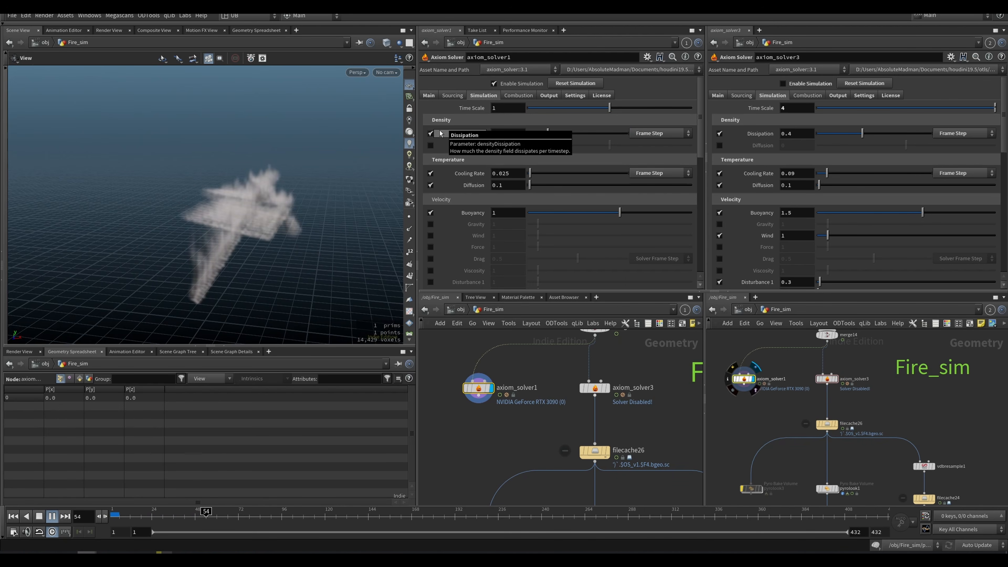
{"action": "key", "text": "Up"}
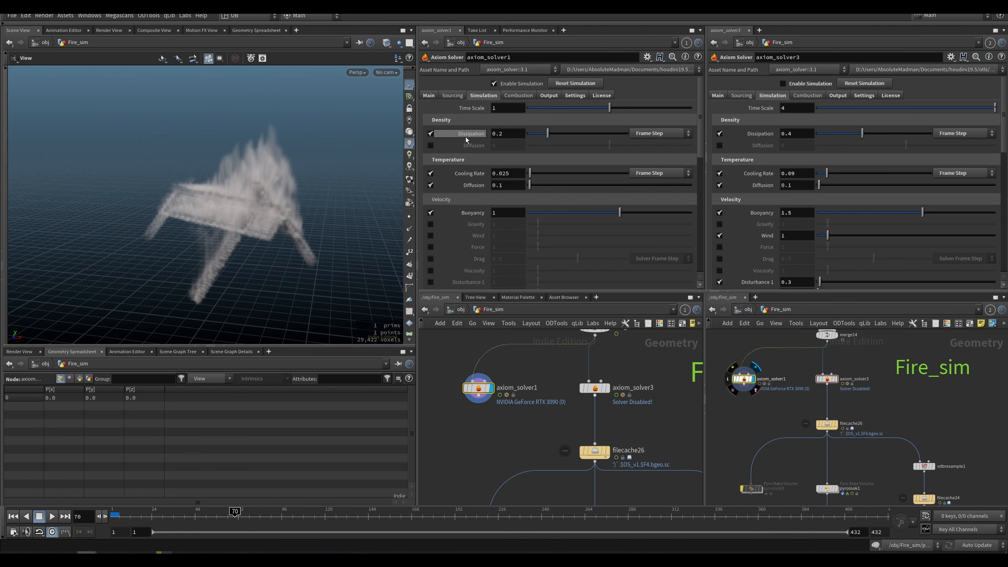
{"action": "key", "text": "ctrl+z"}
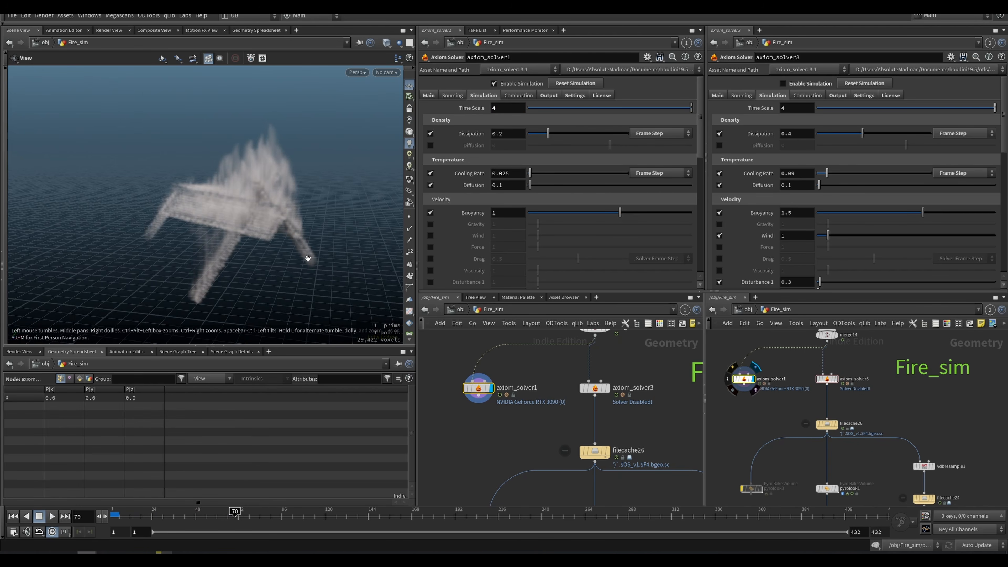
Replay axiom_solver1's simulation from the first frame to frame 81 and examine how the smoke rises.
{"action": "key", "text": "ctrl+Up"}
{"action": "key", "text": "Up"}
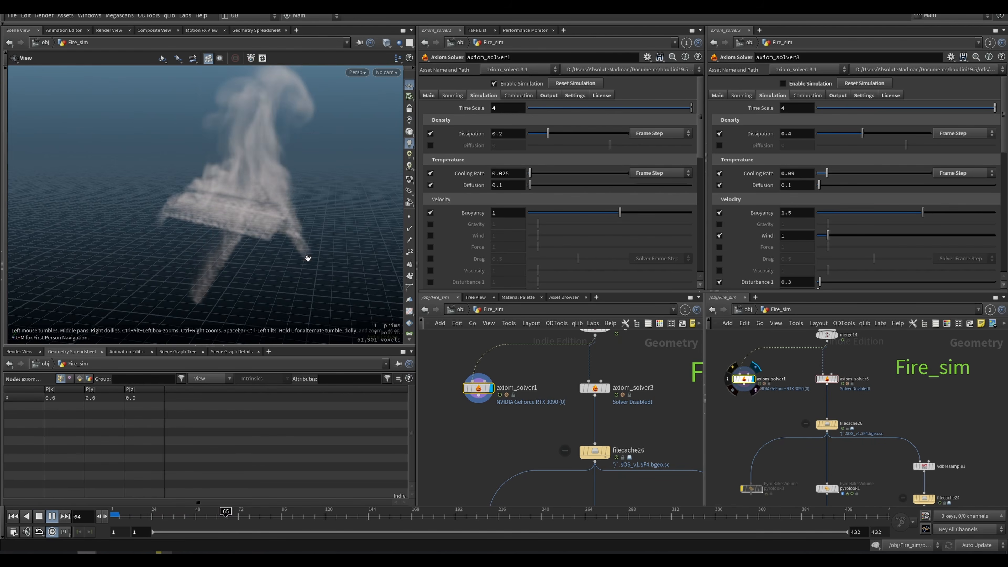
{"action": "key", "text": "Up"}
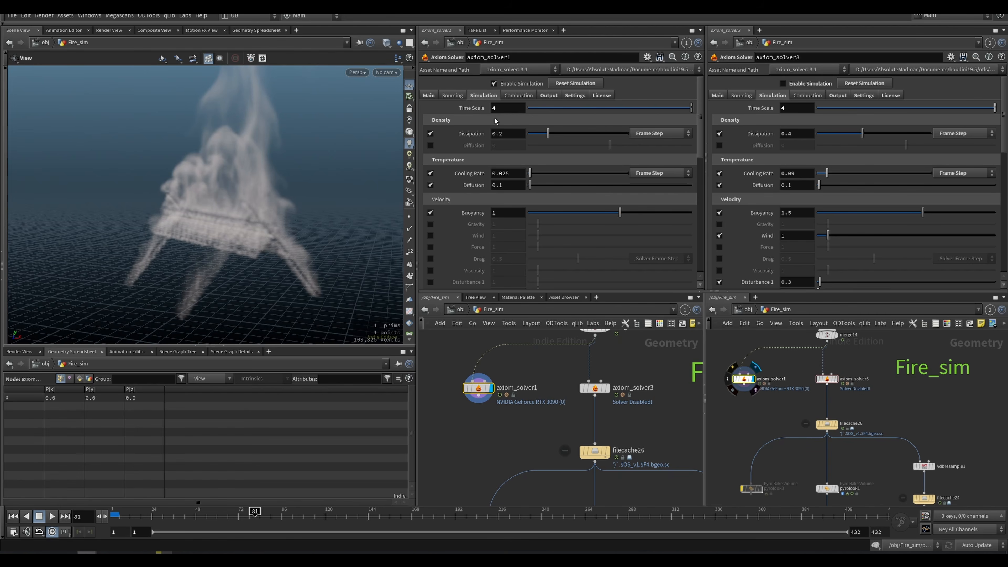
{"action": "left_click_drag", "start_coordinate": [211, 255], "coordinate": [277, 255]}
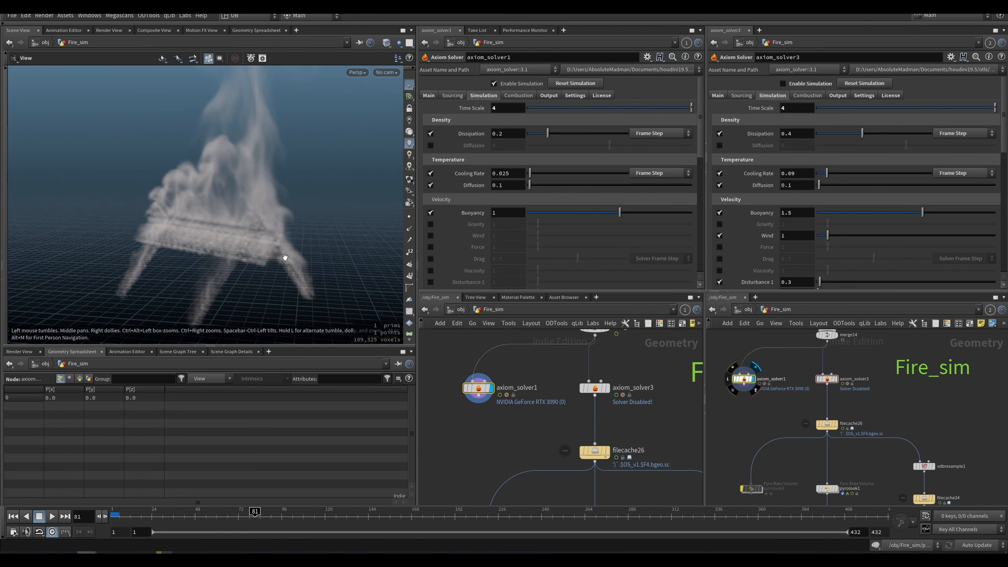
Set axiom_solver1's Buoyancy to 1.5, enable Wind, and replay the simulation from the first frame.
{"action": "left_click_drag", "start_coordinate": [509, 214], "coordinate": [387, 244]}
{"action": "type", "text": "1.5"}
{"action": "key", "text": "Return"}
{"action": "left_click", "coordinate": [431, 235]}
{"action": "key", "text": "ctrl+Up"}
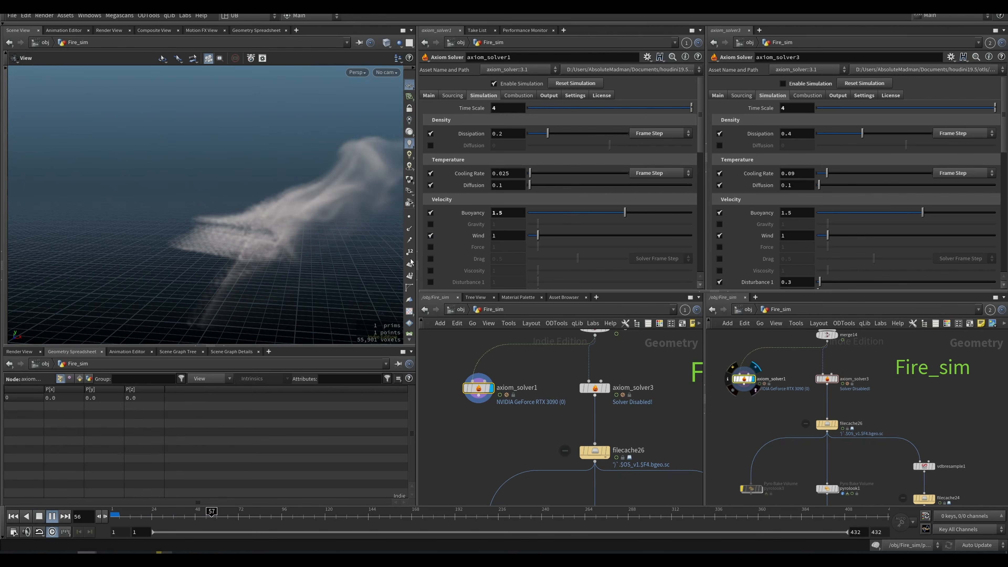
Compare axiom_solver3's wind settings and set axiom_solver1's Wind Direction to 0.2, 0, -0.7 to match.
{"action": "scroll", "coordinate": [987, 121], "scroll_direction": "down", "scroll_amount": 15}
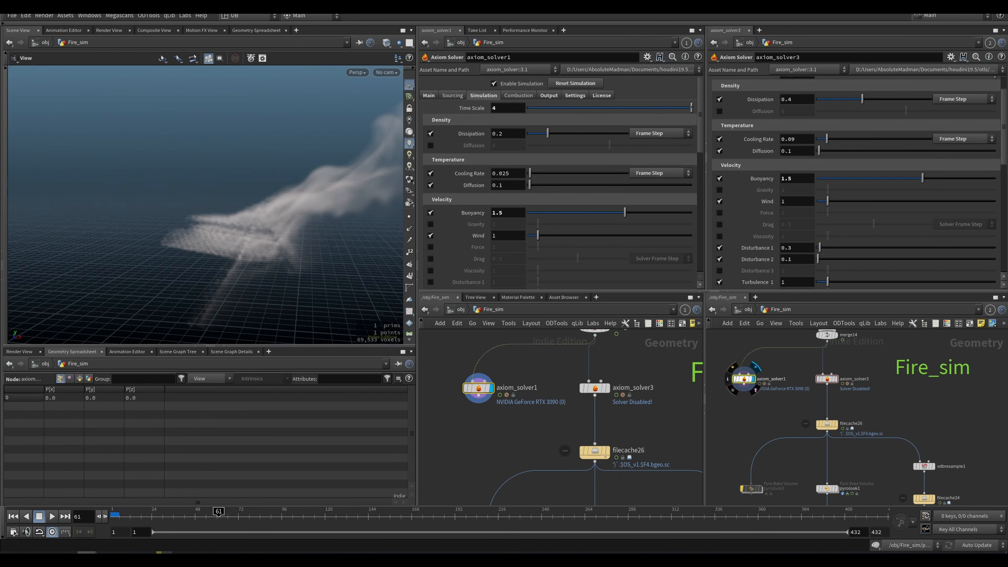
{"action": "left_click", "coordinate": [823, 163]}
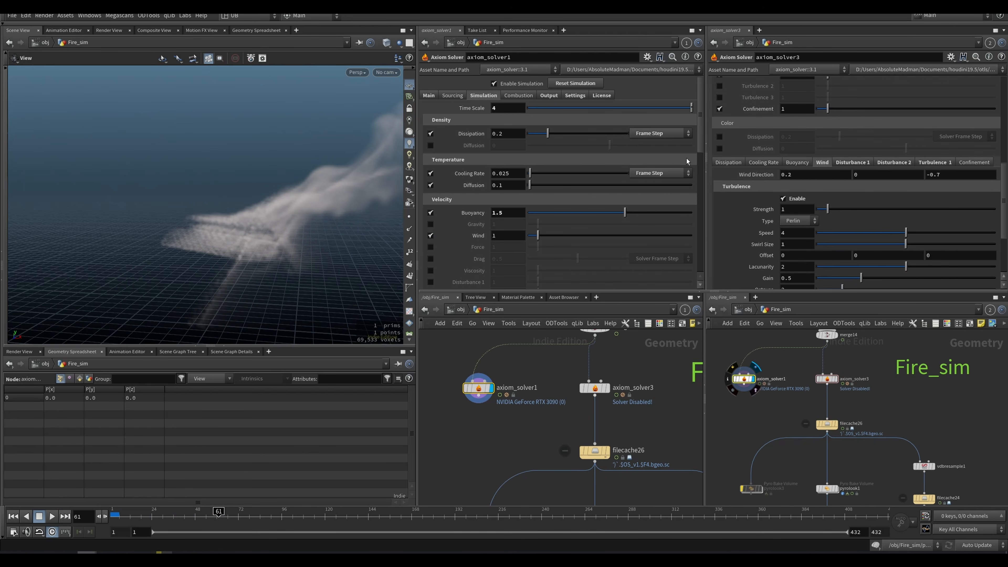
{"action": "left_click_drag", "start_coordinate": [701, 143], "coordinate": [705, 230]}
{"action": "left_click", "coordinate": [532, 149]}
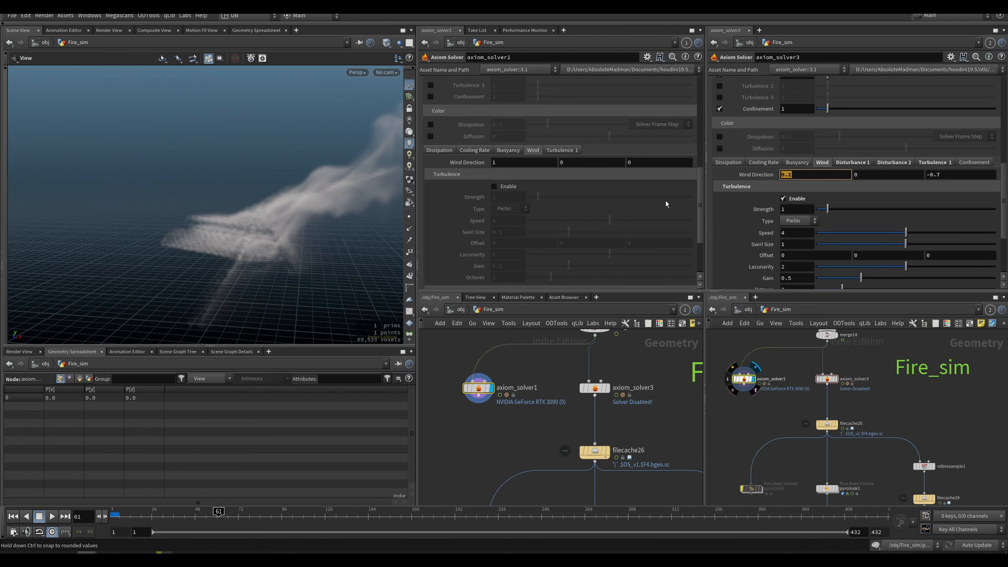
{"action": "left_click", "coordinate": [500, 162]}
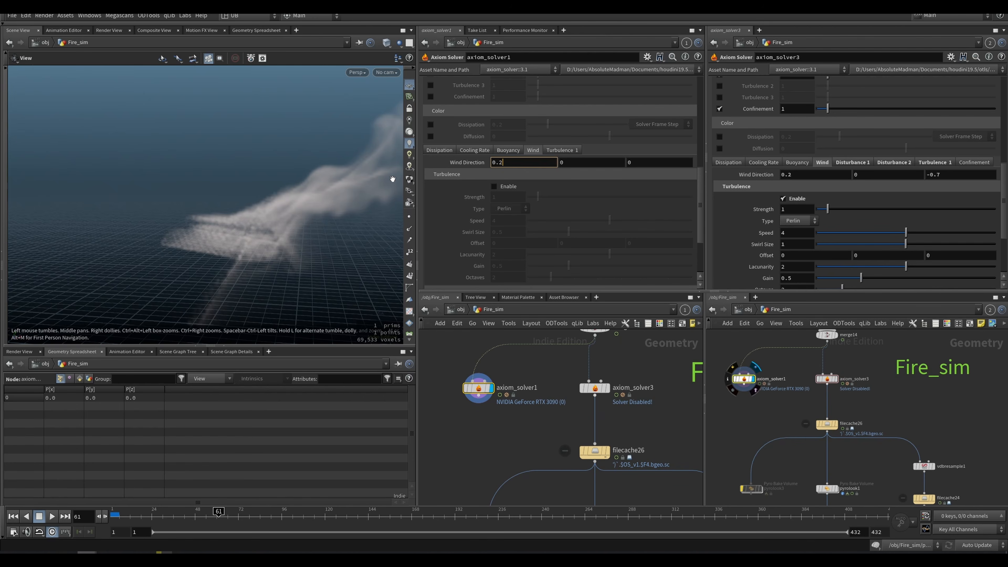
{"action": "key", "text": "Tab"}
{"action": "key", "text": "Tab"}
{"action": "key", "text": "Return"}
Replay the simulation up to frame 119 and examine the wind-blown smoke from several angles.
{"action": "left_click_drag", "start_coordinate": [297, 282], "coordinate": [212, 276]}
{"action": "key", "text": "ctrl+Up"}
{"action": "key", "text": "Up"}
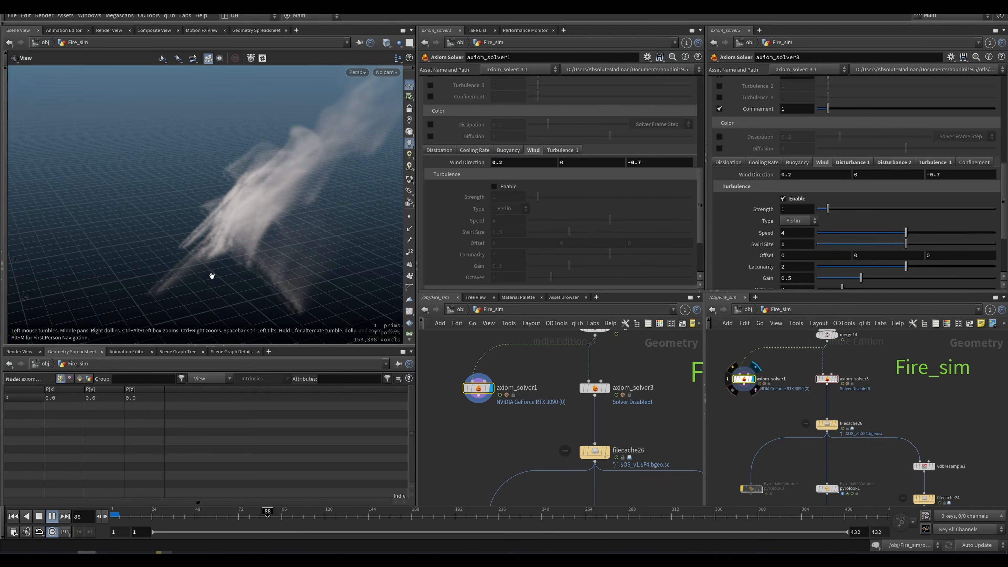
{"action": "key", "text": "Up"}
{"action": "left_click_drag", "start_coordinate": [202, 205], "coordinate": [268, 245]}
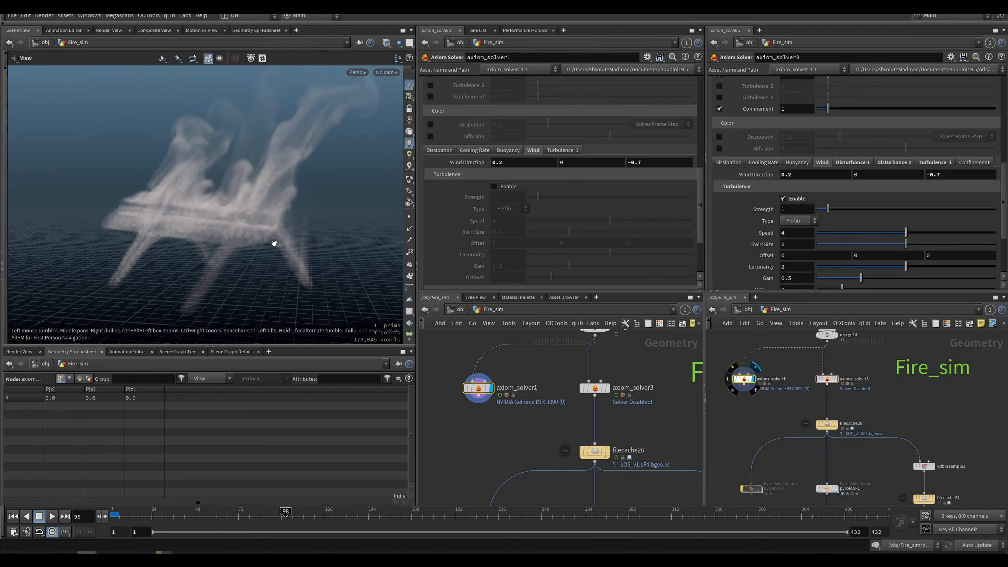
{"action": "key", "text": "ctrl+Up"}
{"action": "key", "text": "Up"}
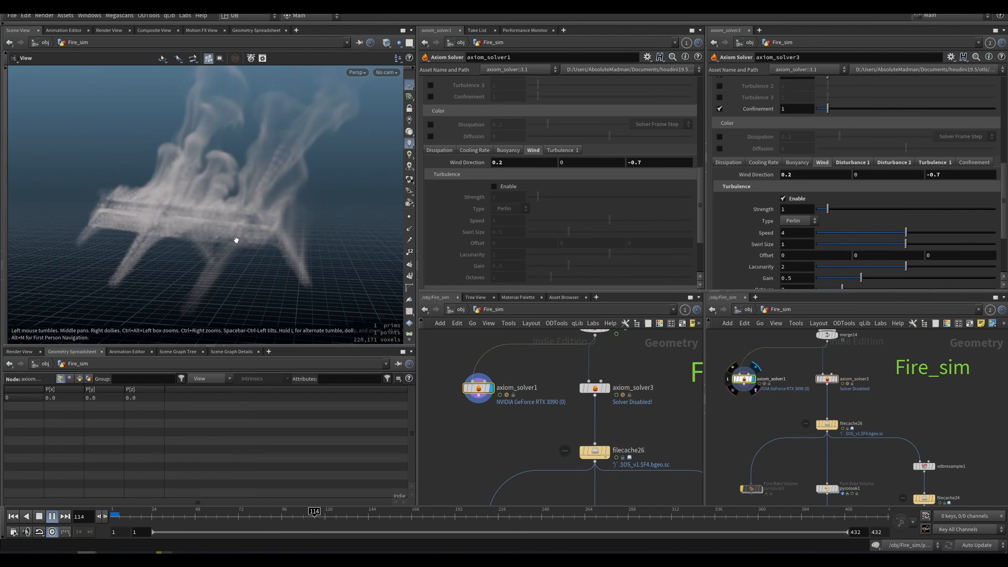
{"action": "key", "text": "Up"}
{"action": "left_click_drag", "start_coordinate": [243, 192], "coordinate": [250, 251]}
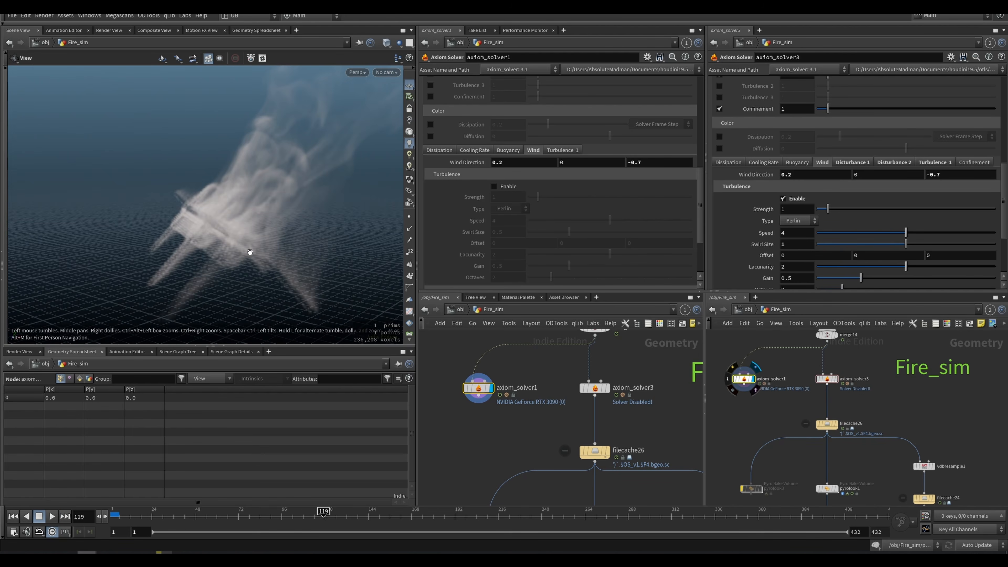
{"action": "left_click_drag", "start_coordinate": [242, 264], "coordinate": [262, 273]}
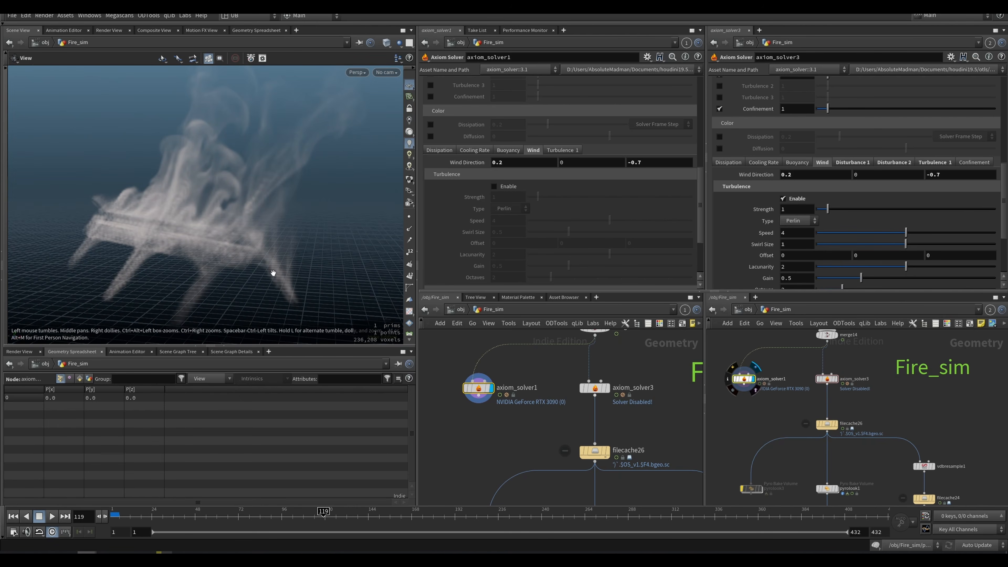
{"action": "left_click_drag", "start_coordinate": [246, 247], "coordinate": [270, 261]}
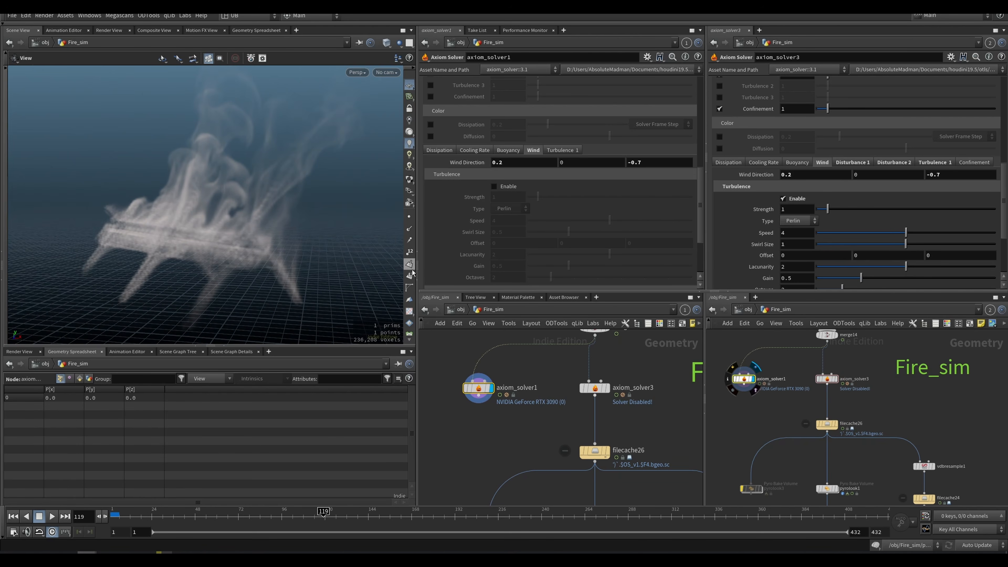
Enable the wind Turbulence on axiom_solver1 and replay the simulation from the first frame to frame 90.
{"action": "left_click", "coordinate": [494, 186]}
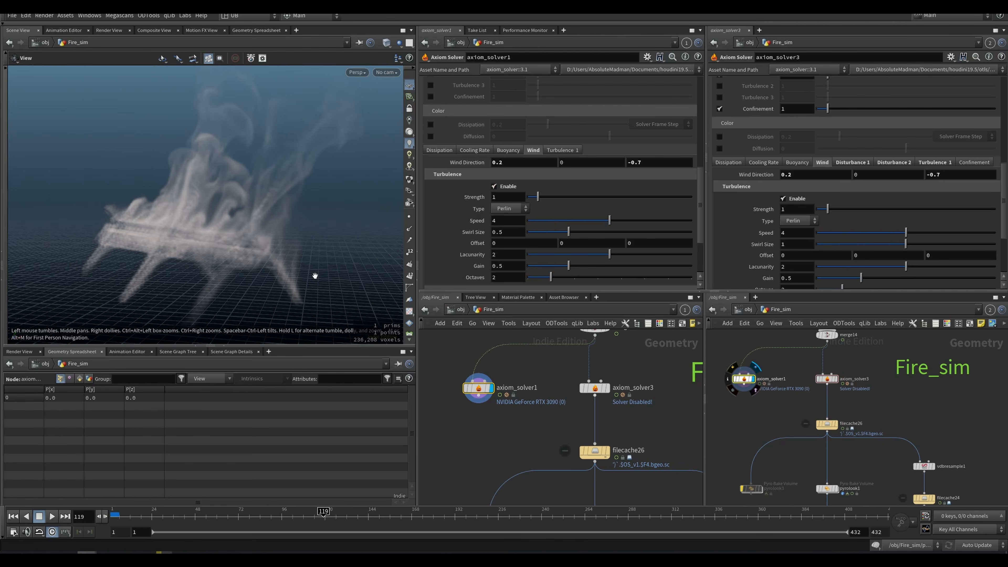
{"action": "key", "text": "ctrl+Up"}
{"action": "key", "text": "Up"}
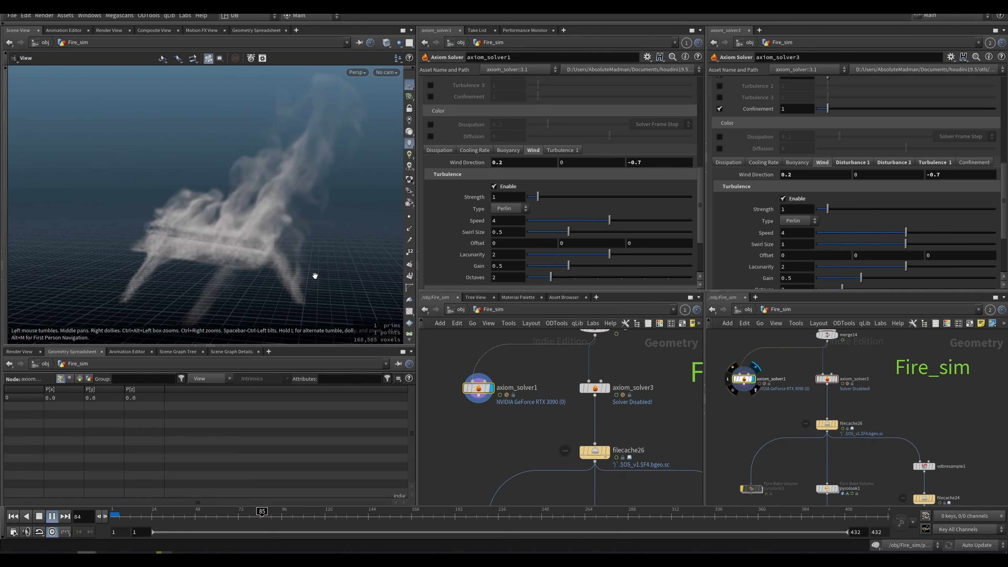
{"action": "key", "text": "Up"}
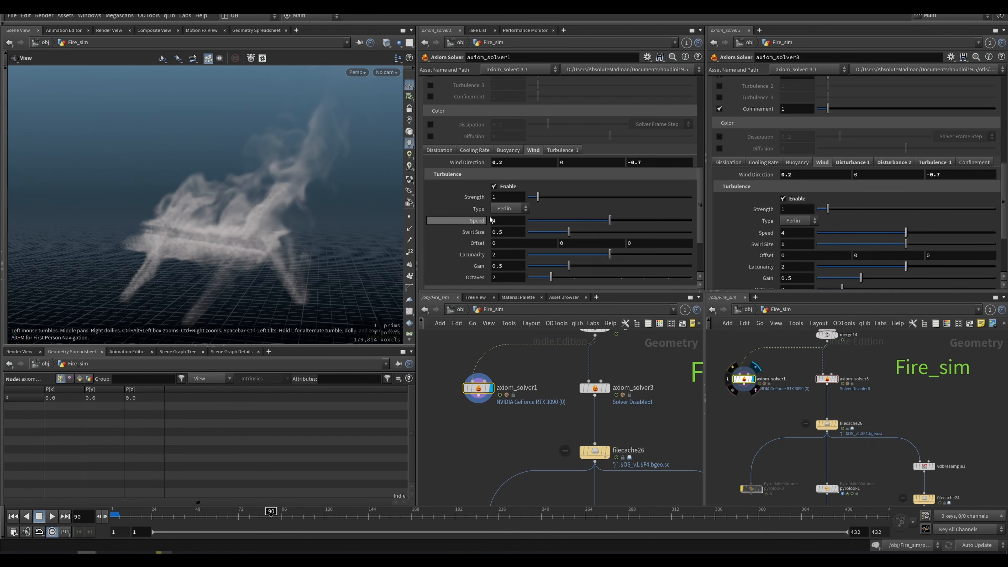
Set axiom_solver1's wind turbulence Swirl Size to 1 and replay the simulation from the first frame to frame 100.
{"action": "double_click", "coordinate": [501, 234]}
{"action": "type", "text": "1"}
{"action": "key", "text": "Return"}
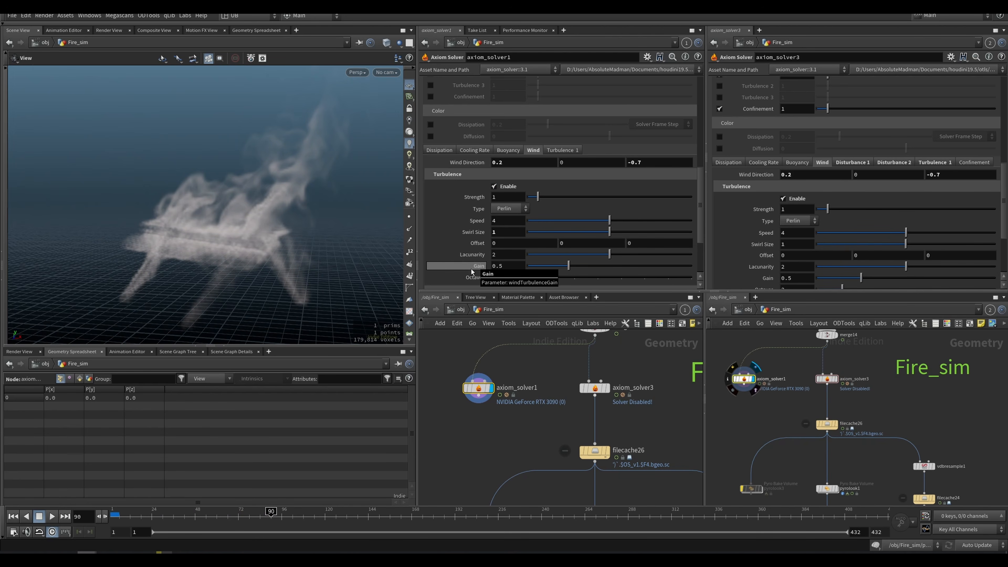
{"action": "key", "text": "ctrl+Up"}
{"action": "key", "text": "Up"}
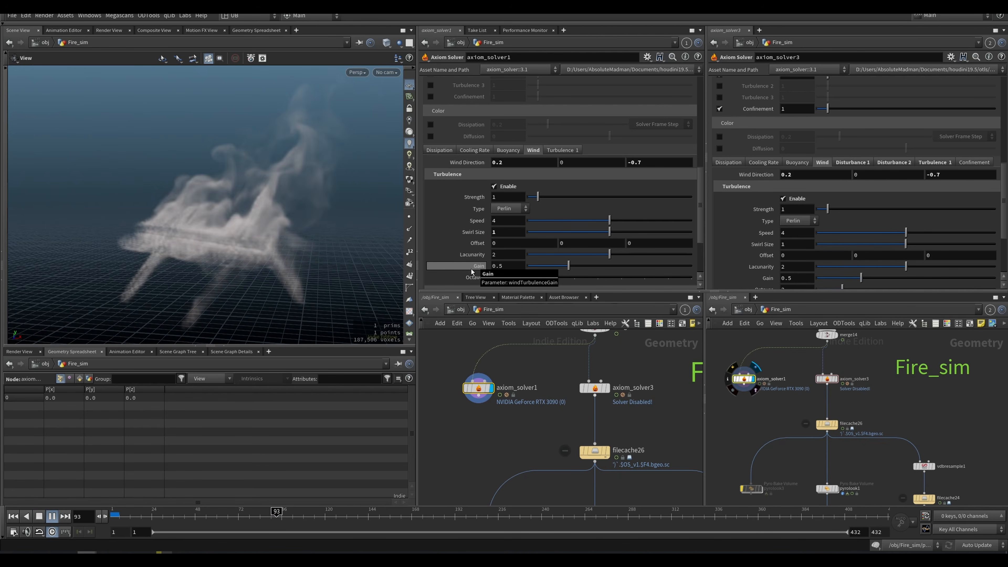
{"action": "key", "text": "Up"}
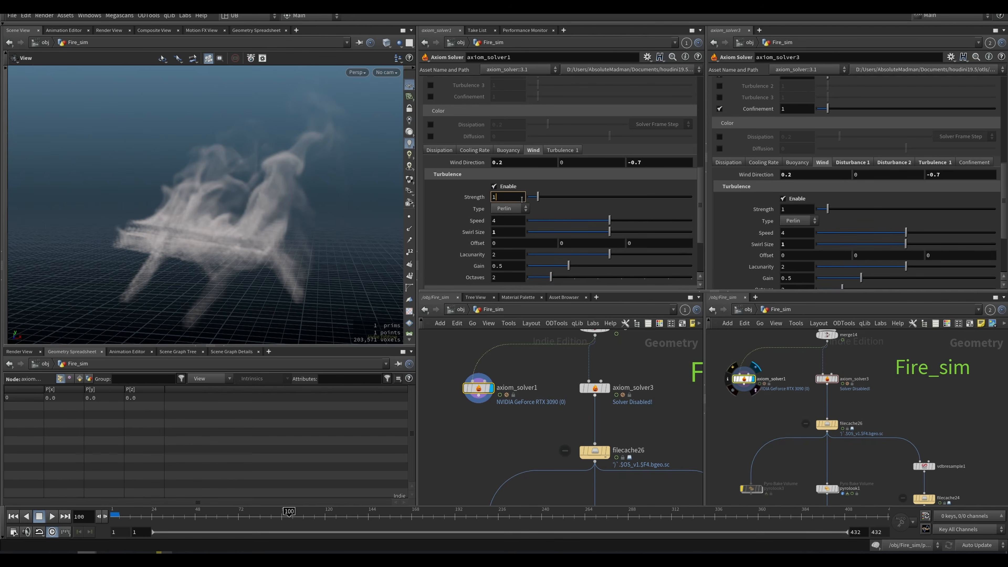
Try a wind turbulence Strength of 10 on axiom_solver1 and replay the simulation to frame 42.
{"action": "key", "text": "ctrl+Up"}
{"action": "key", "text": "Up"}
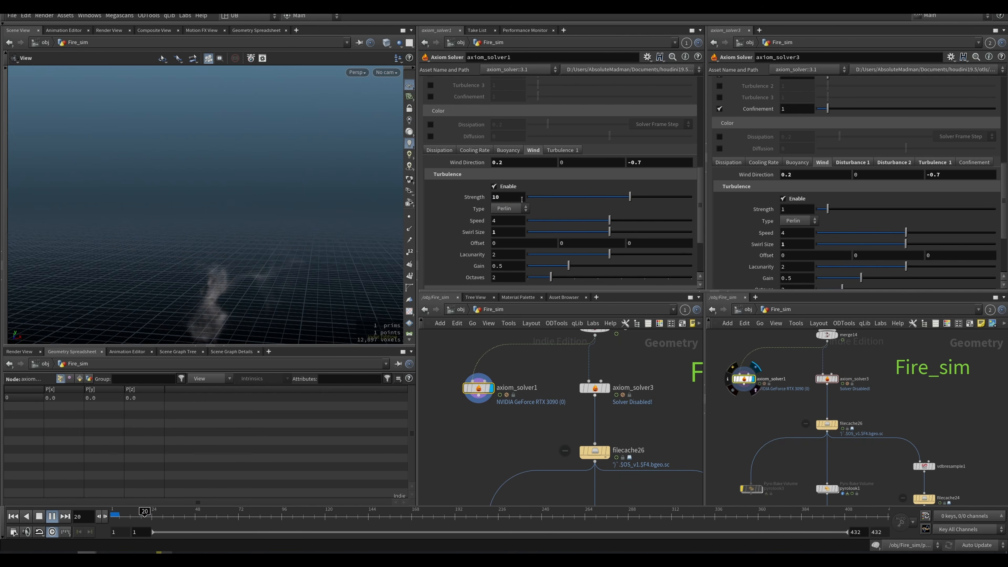
{"action": "key", "text": "Up"}
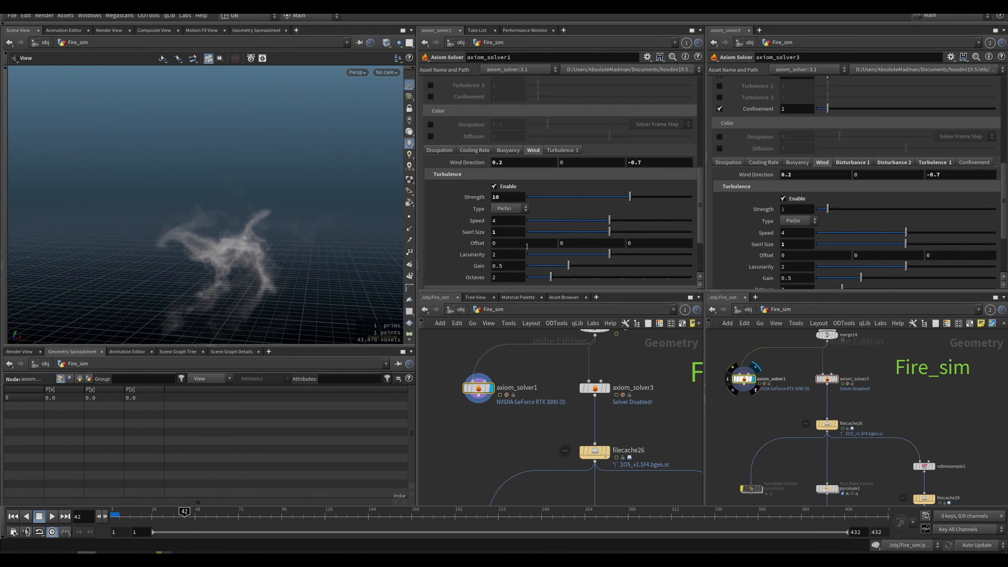
Set the wind turbulence Swirl Size to 0.5, replay to frame 57, and reset the turbulence Strength to its default of 1.
{"action": "type", "text": "0.5"}
{"action": "key", "text": "Return"}
{"action": "key", "text": "ctrl+Up"}
{"action": "key", "text": "Up"}
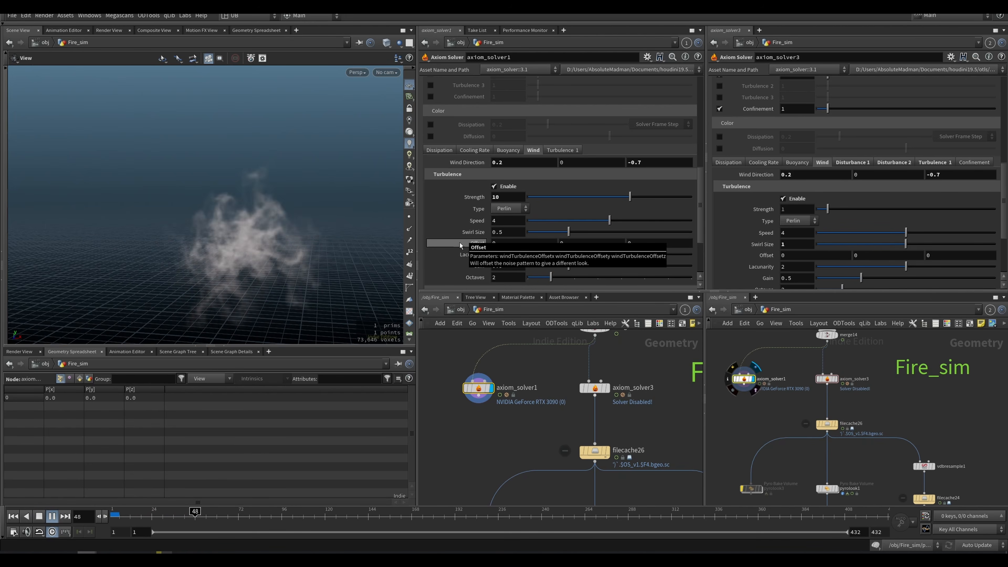
{"action": "key", "text": "Up"}
{"action": "middle_click", "coordinate": [474, 198], "text": "ctrl"}
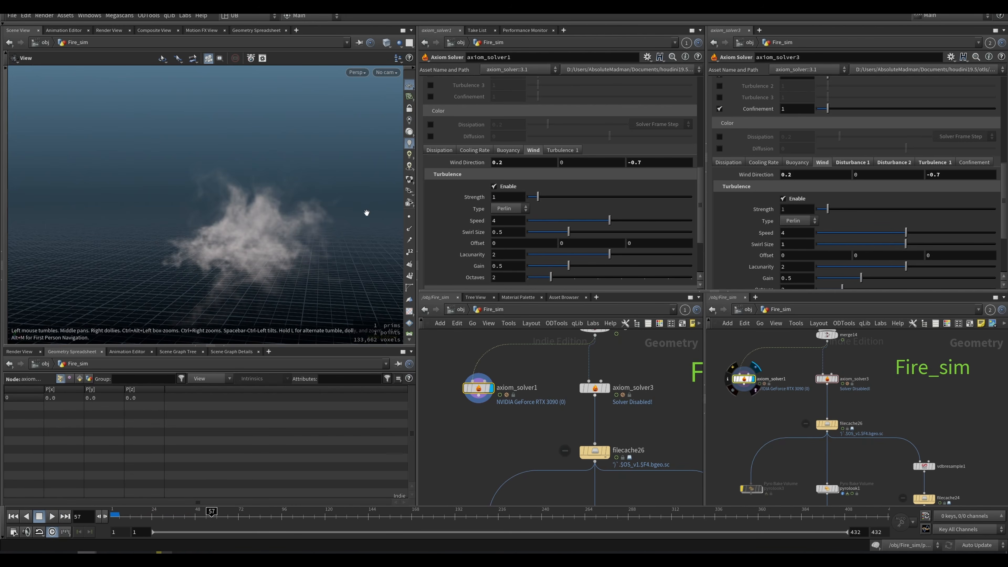
Replay the simulation from the first frame to frame 65 and save the scene.
{"action": "key", "text": "ctrl+Up"}
{"action": "key", "text": "Up"}
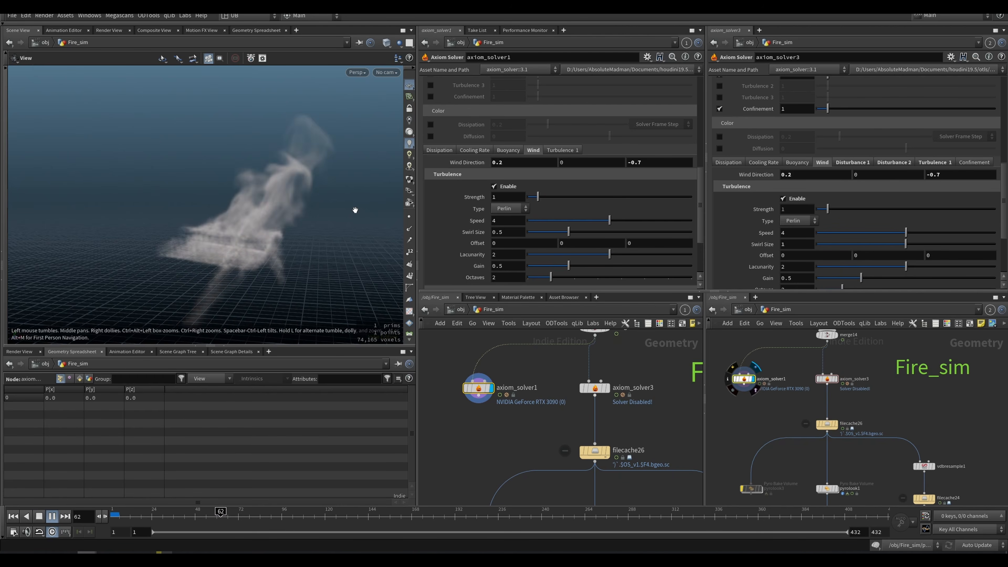
{"action": "left_click_drag", "start_coordinate": [700, 216], "coordinate": [700, 145]}
{"action": "key", "text": "ctrl+s"}
Disable Turbulence 1 and enable Disturbance 1 and Disturbance 2 on axiom_solver1, and replay the simulation to frame 34.
{"action": "scroll", "coordinate": [998, 184], "scroll_direction": "up", "scroll_amount": 5}
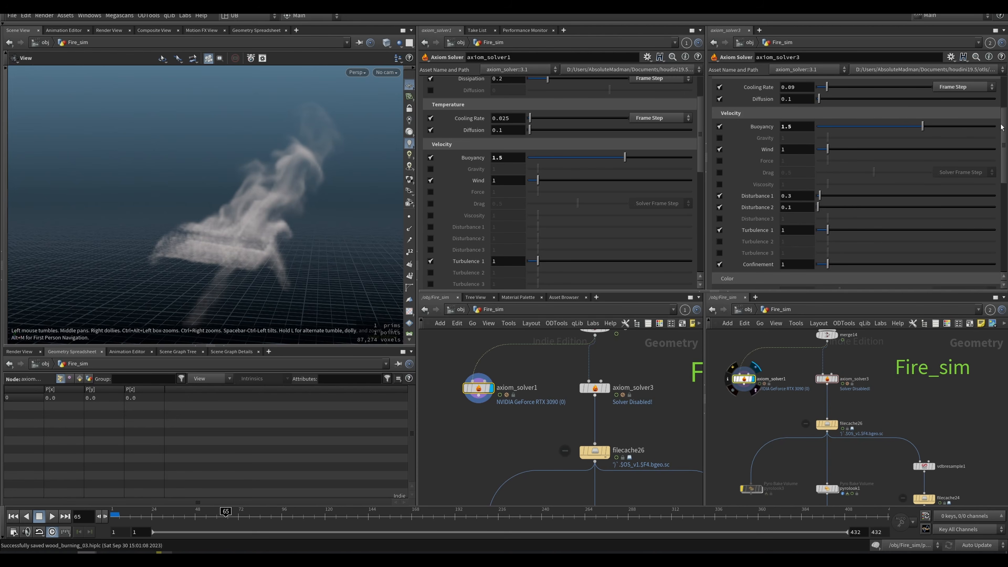
{"action": "left_click_drag", "start_coordinate": [700, 160], "coordinate": [700, 179]}
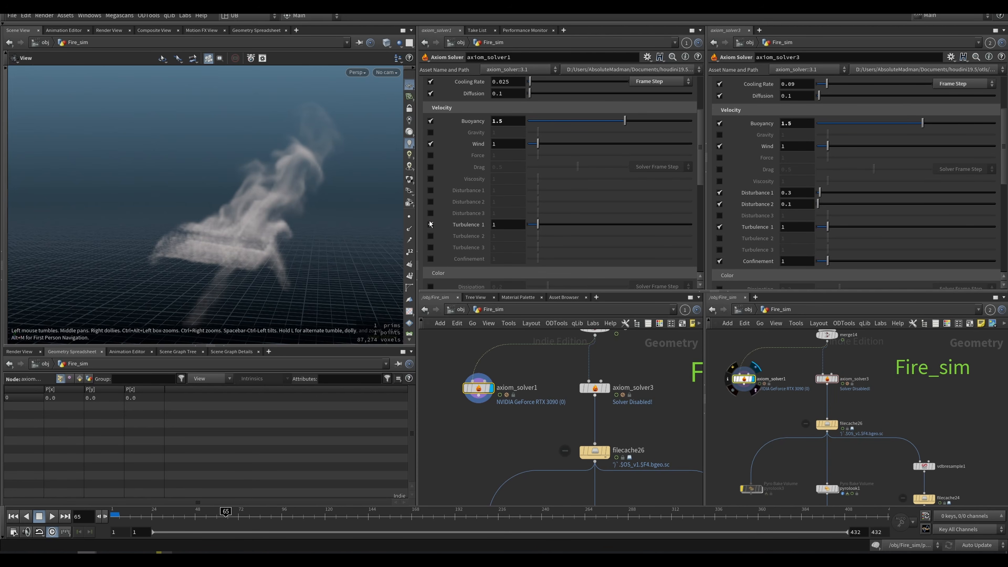
{"action": "left_click", "coordinate": [430, 224]}
{"action": "left_click", "coordinate": [430, 201]}
{"action": "left_click", "coordinate": [430, 190]}
{"action": "key", "text": "ctrl+Up"}
{"action": "key", "text": "Up"}
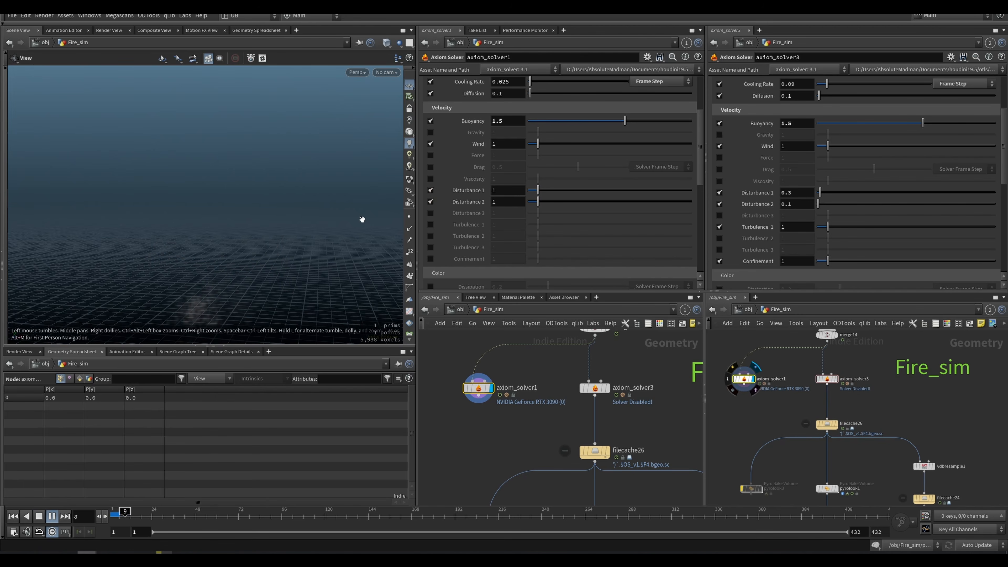
{"action": "key", "text": "Up"}
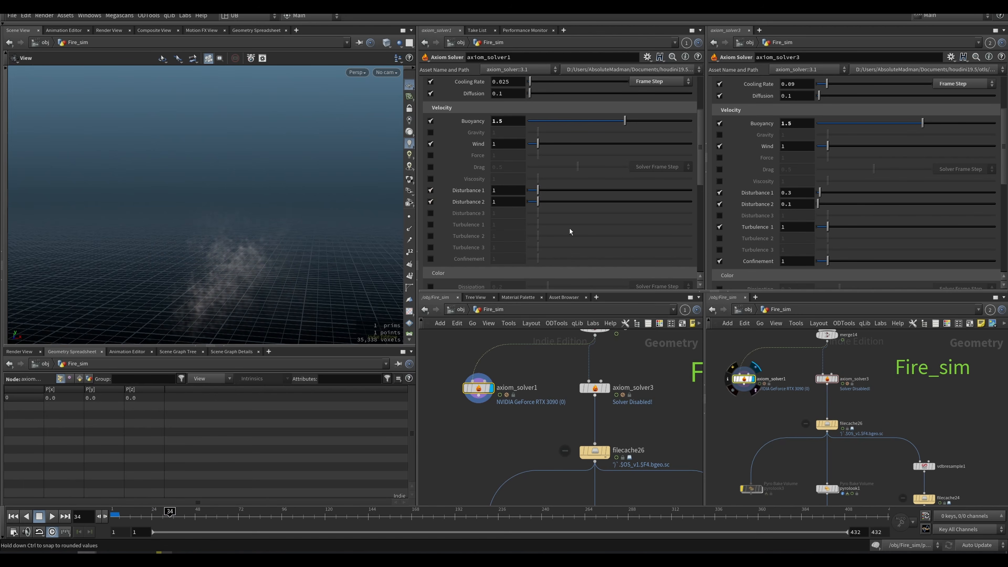
Set axiom_solver1's Disturbance 1 to 0.3 and Disturbance 2 to 0.1, and replay the simulation to frame 53.
{"action": "type", "text": "0.3"}
{"action": "key", "text": "Tab"}
{"action": "type", "text": "0.1"}
{"action": "key", "text": "Return"}
{"action": "key", "text": "ctrl+Up"}
{"action": "key", "text": "Up"}
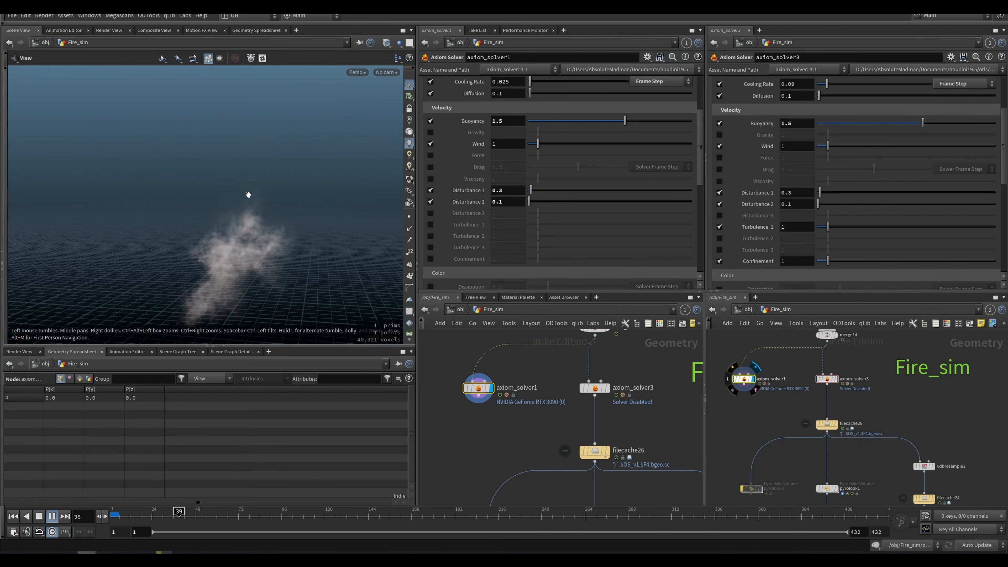
{"action": "key", "text": "Up"}
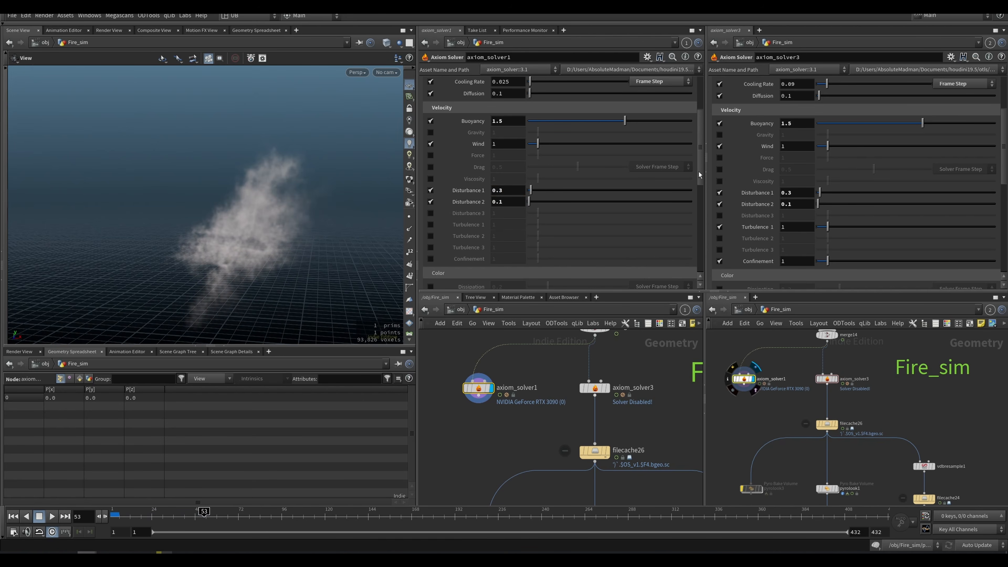
{"action": "scroll", "coordinate": [699, 173], "scroll_direction": "down", "scroll_amount": 8}
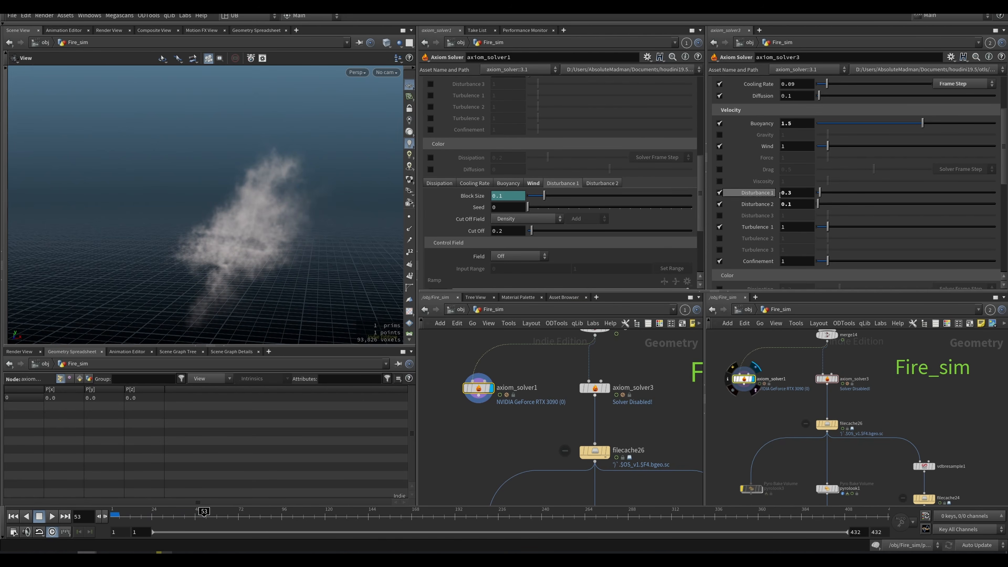
Match axiom_solver3's block sizes on axiom_solver1 by setting Disturbance 1 Block Size to 0.03 and Disturbance 2 Block Size to 0.06.
{"action": "scroll", "coordinate": [882, 175], "scroll_direction": "down", "scroll_amount": 8}
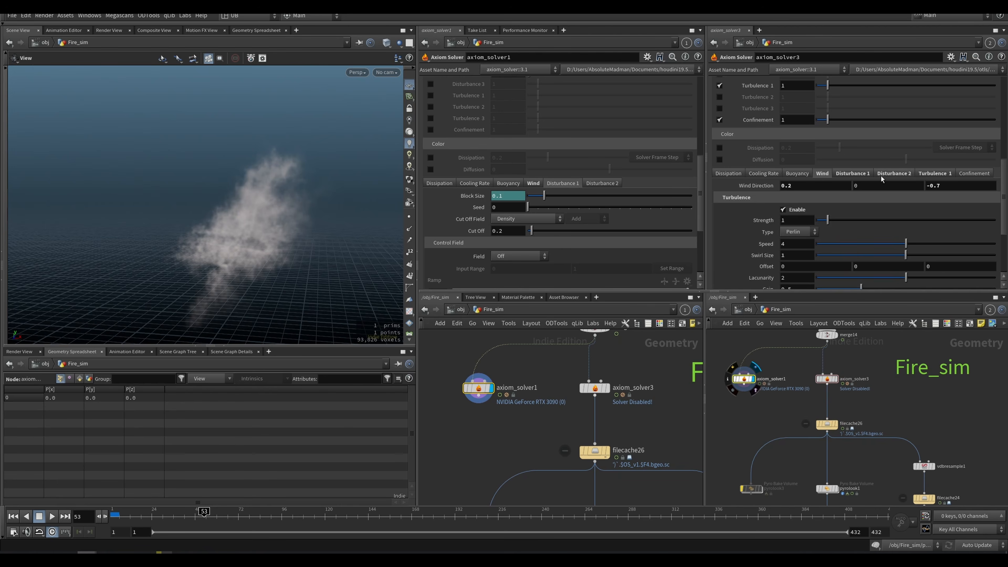
{"action": "left_click", "coordinate": [476, 197]}
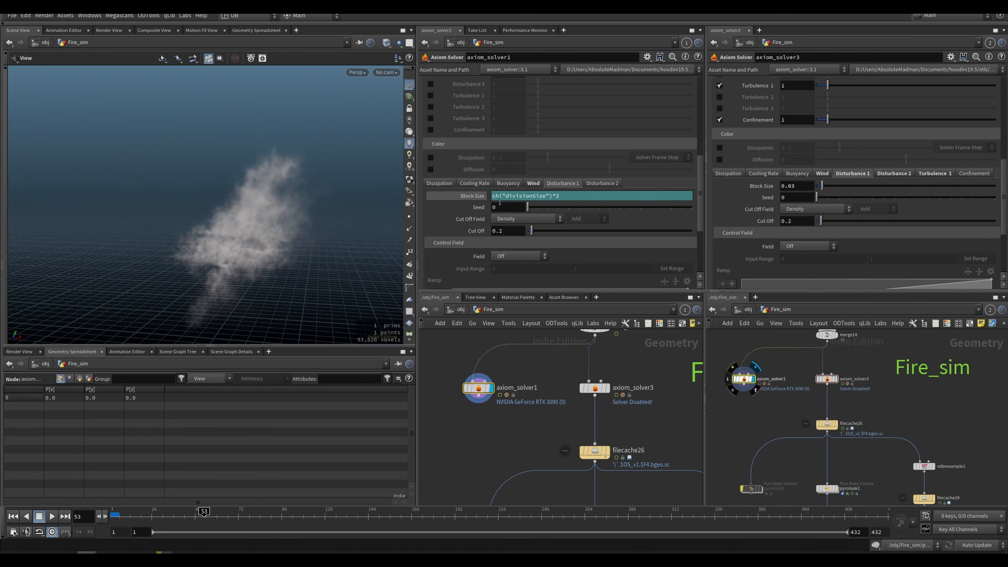
{"action": "left_click", "coordinate": [480, 196]}
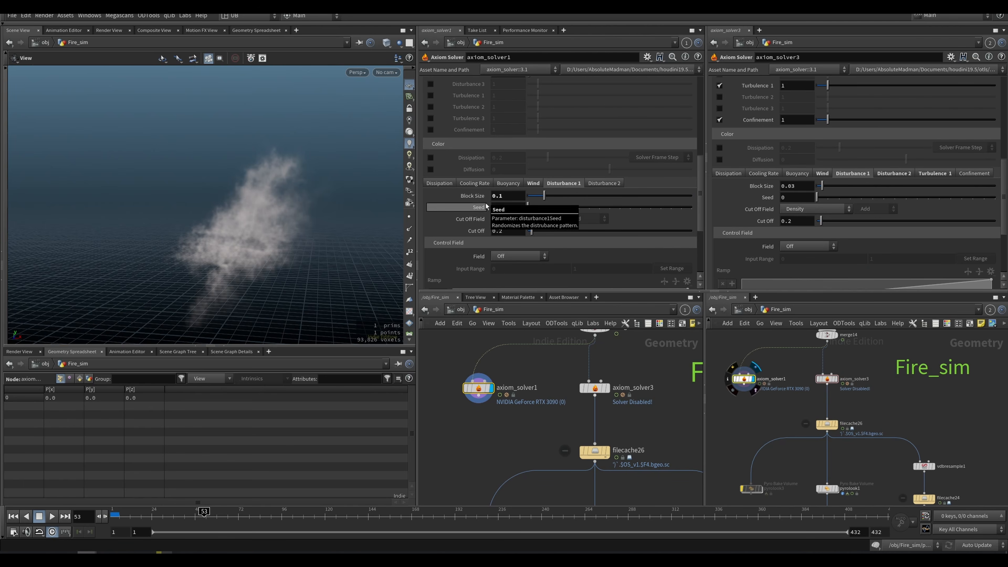
{"action": "key", "text": "BackSpace"}
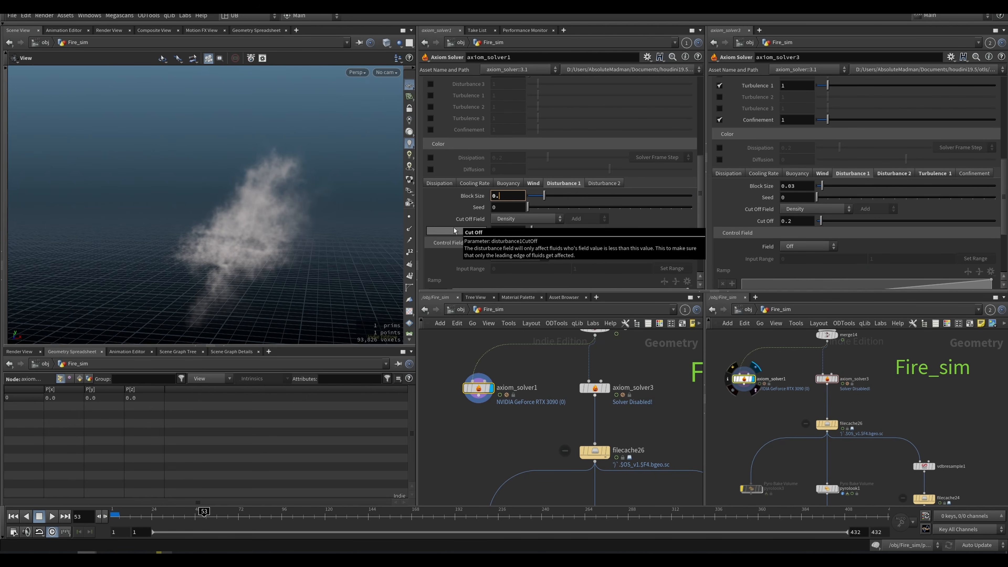
{"action": "key", "text": "Return"}
{"action": "left_click", "coordinate": [607, 185]}
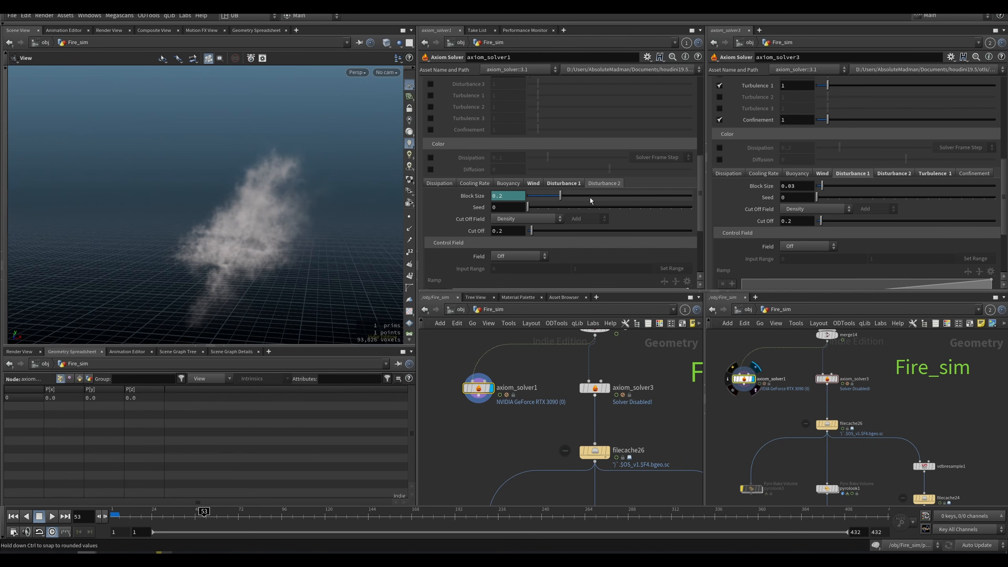
{"action": "left_click", "coordinate": [896, 174]}
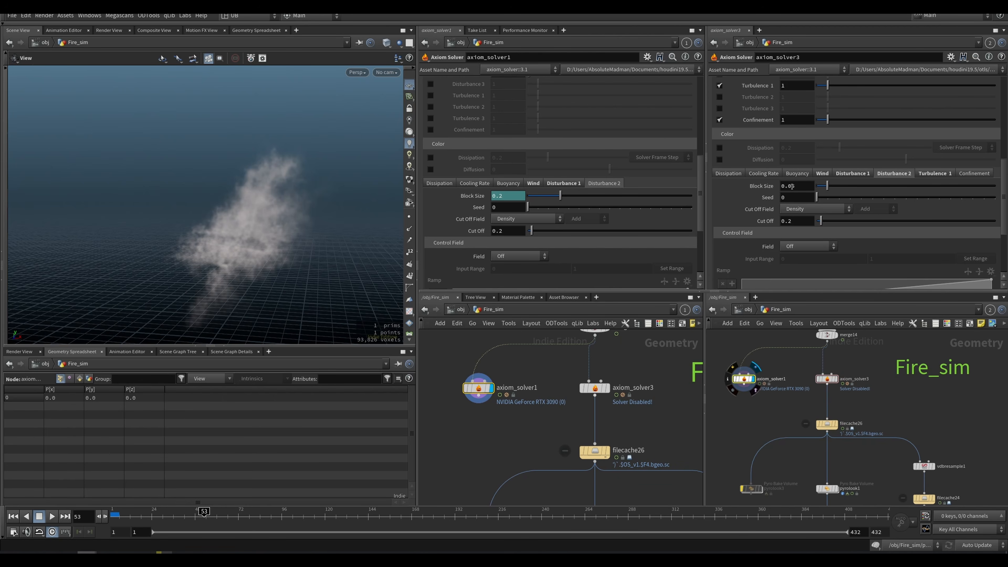
{"action": "left_click", "coordinate": [503, 198]}
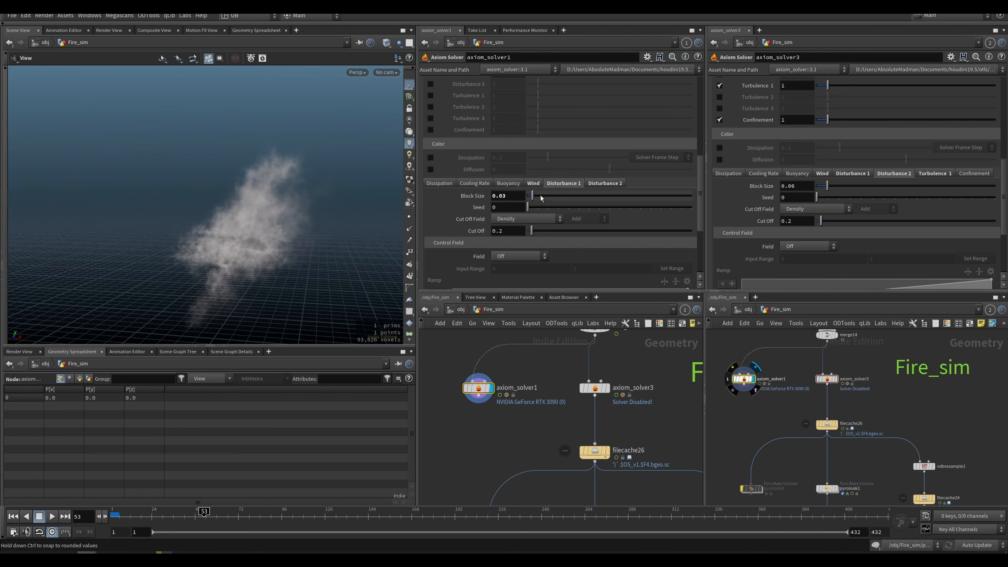
Set axiom_solver1's Division Size to 0.03 and replay the simulation from the first frame to frame 64.
{"action": "left_click_drag", "start_coordinate": [699, 182], "coordinate": [699, 99]}
{"action": "left_click", "coordinate": [430, 96]}
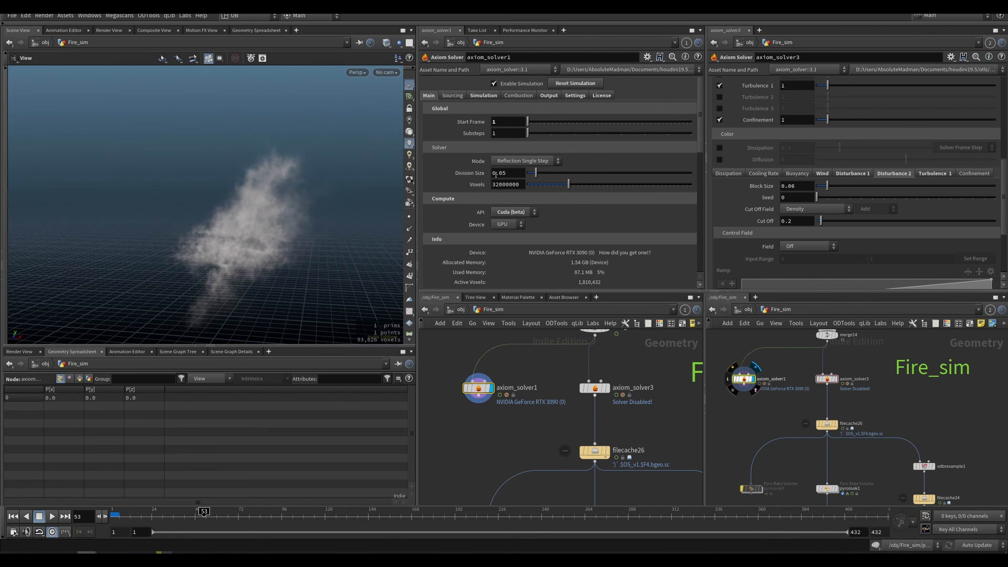
{"action": "left_click", "coordinate": [504, 174]}
{"action": "key", "text": "BackSpace"}
{"action": "type", "text": "3"}
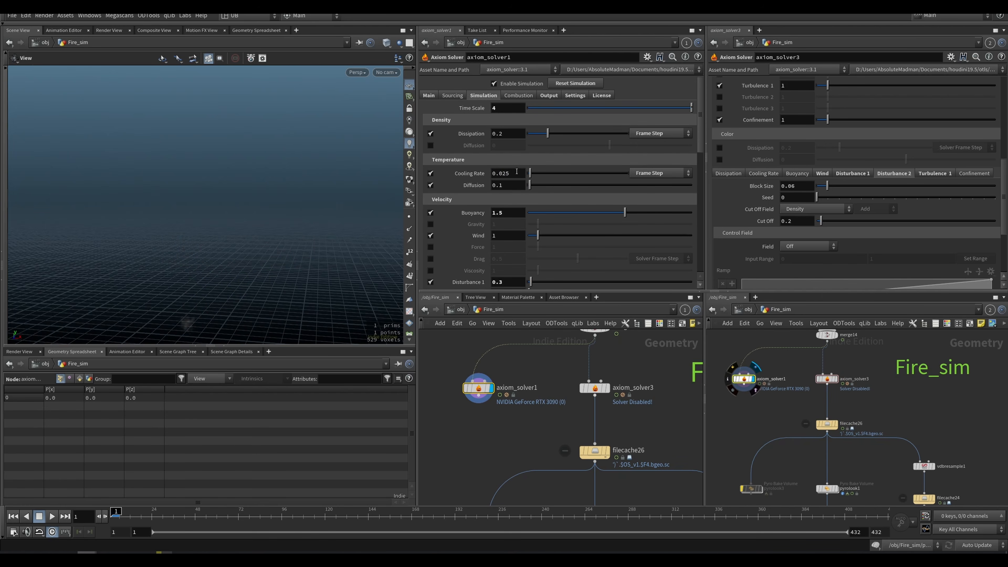
{"action": "left_click_drag", "start_coordinate": [702, 127], "coordinate": [704, 212]}
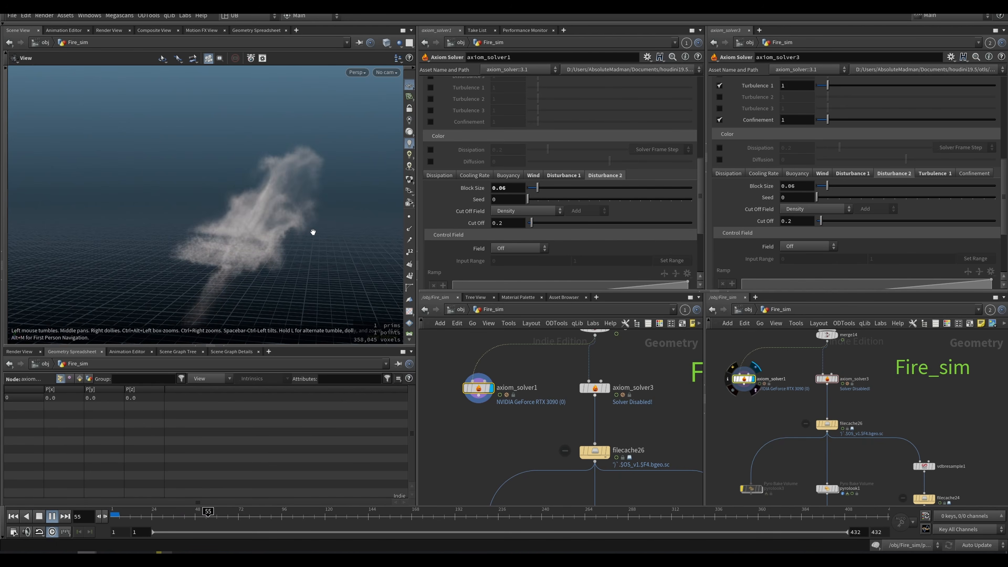
{"action": "key", "text": "Up"}
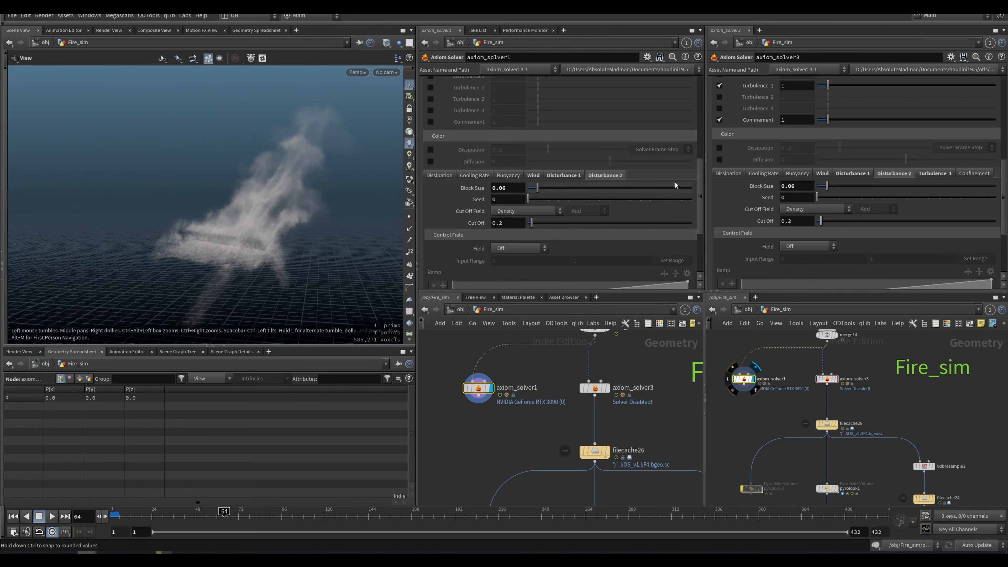
Scale axiom_solver1's disturbances with the expressions 0.3*0.3 for Disturbance 1 and 0.1*0.3 for Disturbance 2, and replay to frame 75.
{"action": "scroll", "coordinate": [702, 182], "scroll_direction": "up", "scroll_amount": 5}
{"action": "left_click_drag", "start_coordinate": [1003, 171], "coordinate": [1000, 137]}
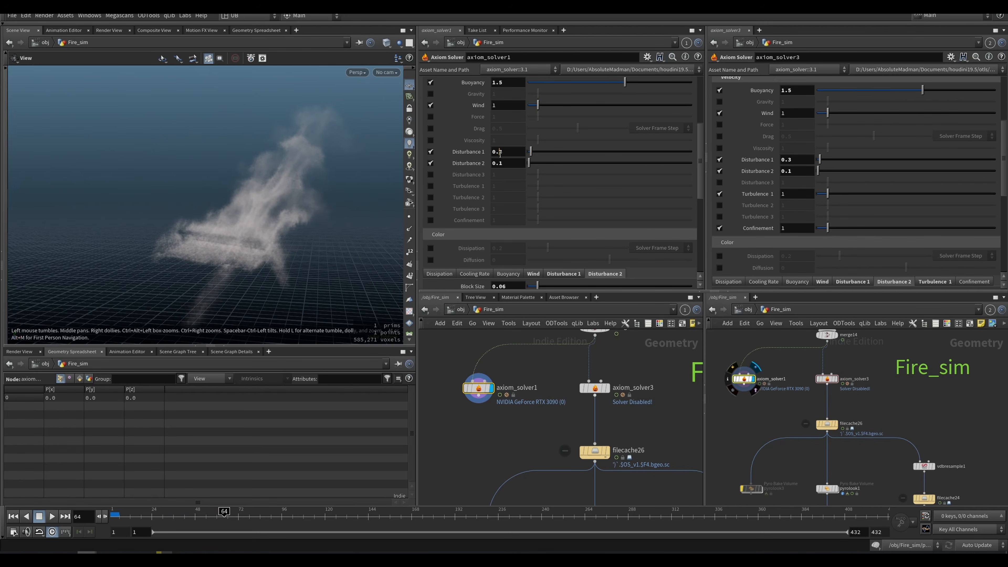
{"action": "type", "text": "*"}
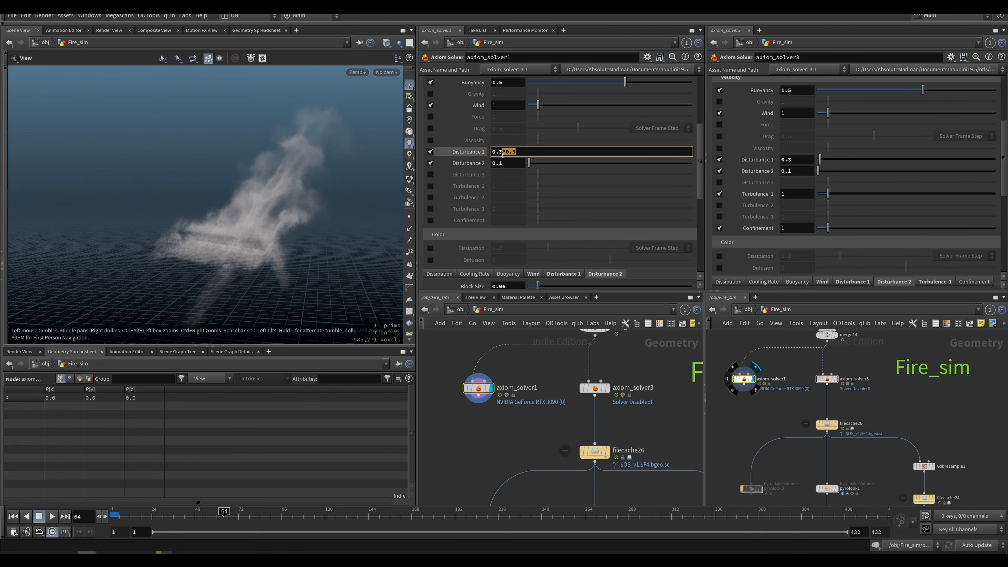
{"action": "left_click", "coordinate": [511, 163]}
{"action": "type", "text": "*0.3"}
{"action": "key", "text": "ctrl+Up"}
{"action": "key", "text": "Up"}
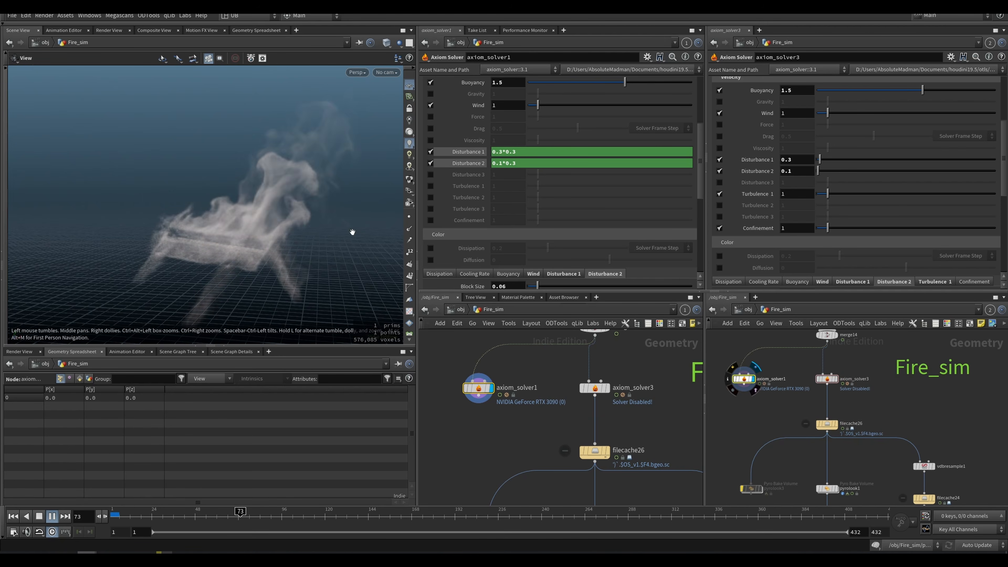
{"action": "key", "text": "Up"}
{"action": "left_click_drag", "start_coordinate": [318, 243], "coordinate": [281, 234]}
Change the Disturbance 1 and Disturbance 2 expressions to 0.3*1 and 0.1*1, and replay the simulation to frame 39.
{"action": "left_click", "coordinate": [536, 156]}
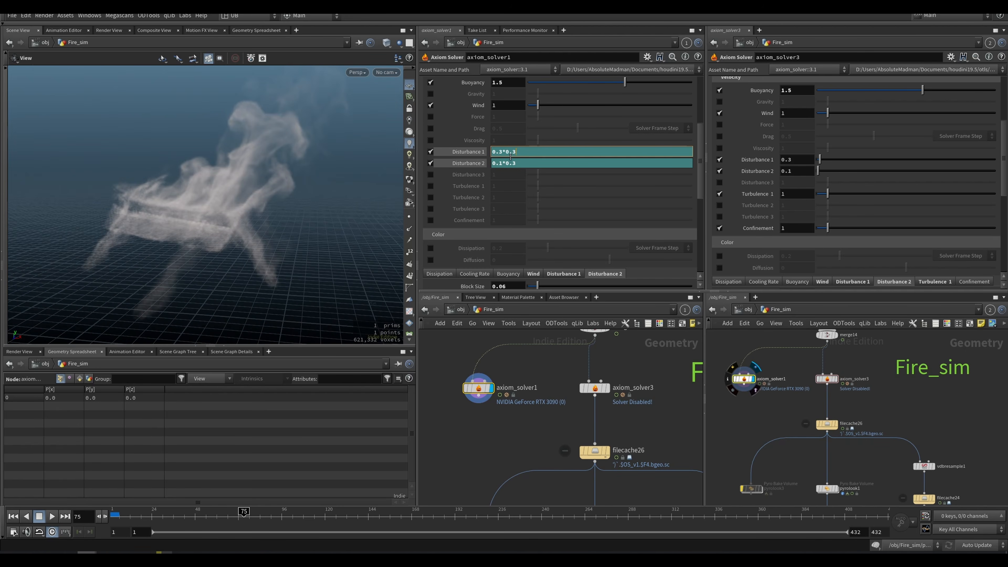
{"action": "left_click_drag", "start_coordinate": [506, 163], "coordinate": [517, 163]}
{"action": "type", "text": "1"}
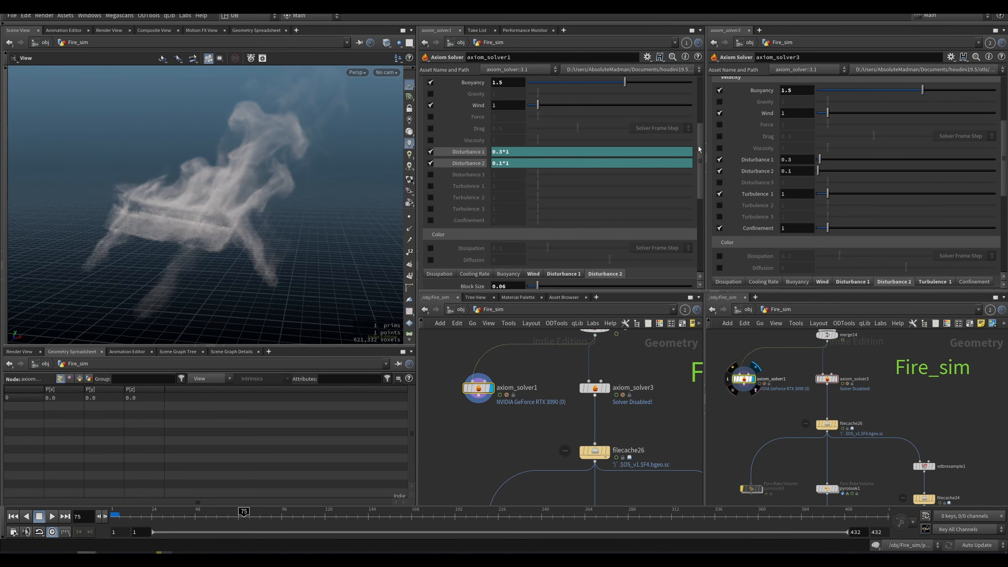
{"action": "left_click_drag", "start_coordinate": [700, 149], "coordinate": [700, 102]}
{"action": "key", "text": "ctrl+Up"}
{"action": "key", "text": "Up"}
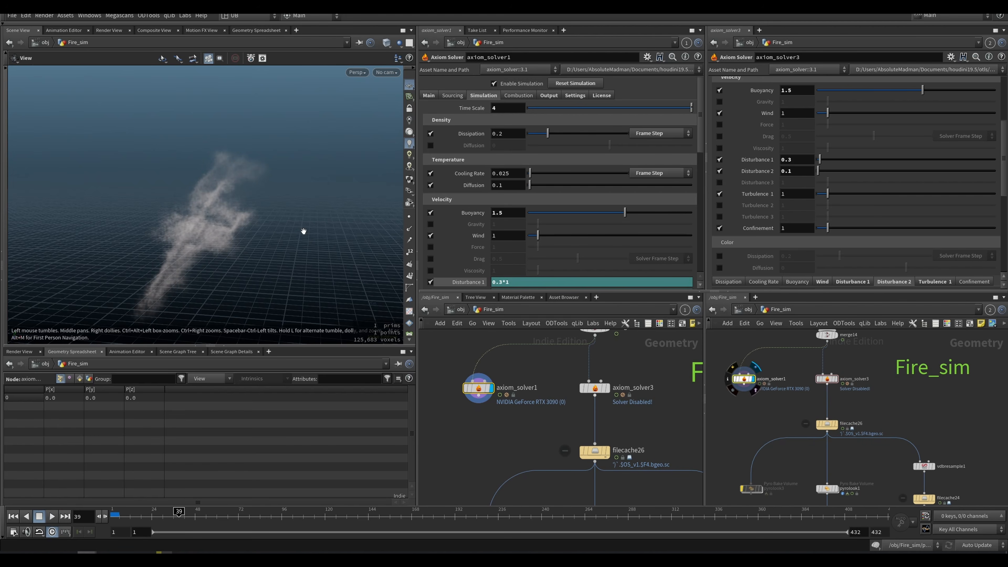
Set axiom_solver1's Substeps to 4 and replay the simulation from the first frame to frame 62.
{"action": "left_click", "coordinate": [429, 95]}
{"action": "left_click_drag", "start_coordinate": [197, 253], "coordinate": [287, 240]}
{"action": "double_click", "coordinate": [497, 133]}
{"action": "type", "text": "4"}
{"action": "key", "text": "Return"}
{"action": "key", "text": "ctrl+Up"}
{"action": "key", "text": "Up"}
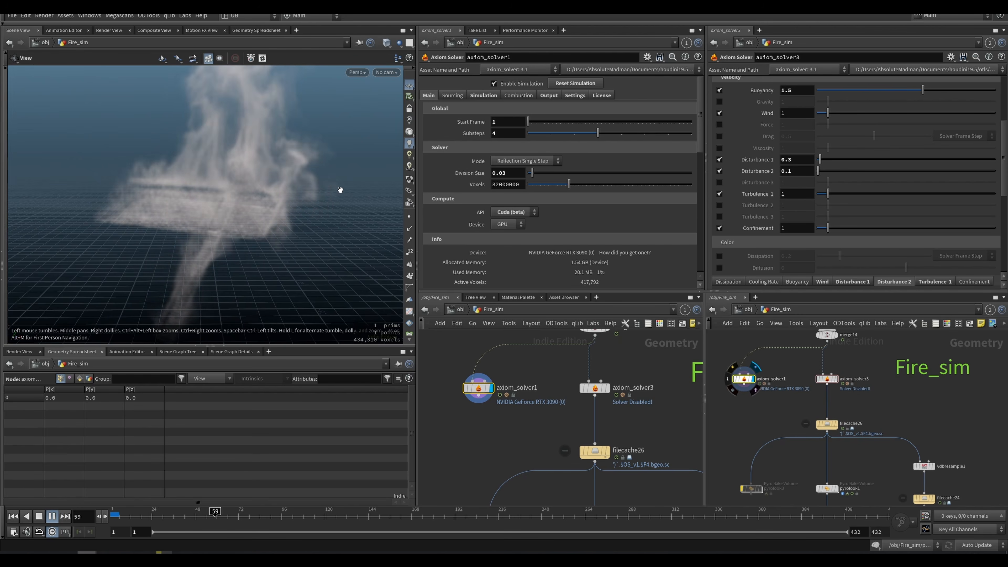
{"action": "key", "text": "Up"}
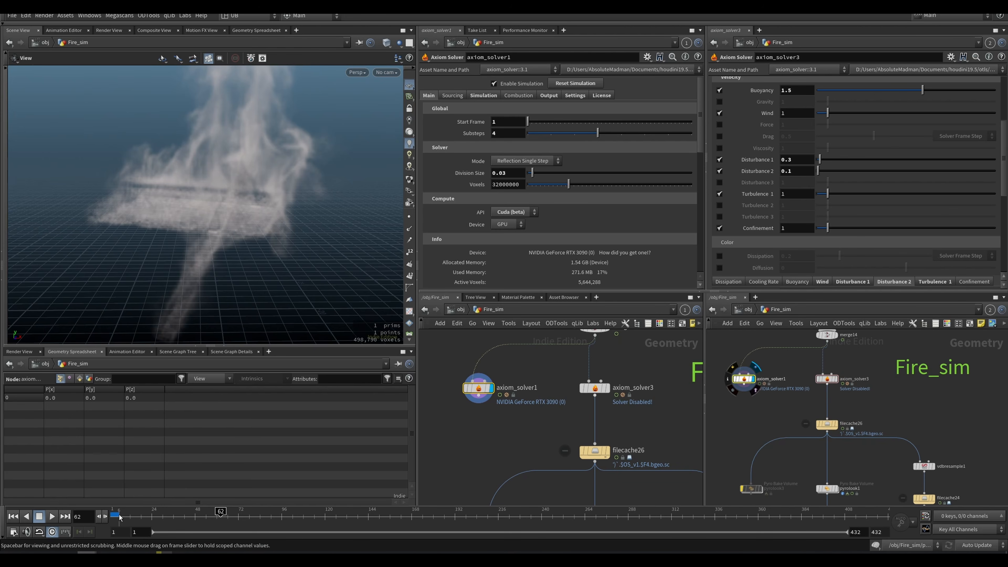
Continue the simulation to frame 90 and inspect the shape of the smoke from several angles.
{"action": "mouse_move", "coordinate": [218, 264]}
{"action": "left_mouse_down"}
{"action": "mouse_move", "coordinate": [186, 266]}
{"action": "mouse_move", "coordinate": [277, 241]}
{"action": "mouse_move", "coordinate": [218, 262]}
{"action": "mouse_move", "coordinate": [262, 242]}
{"action": "mouse_move", "coordinate": [236, 258]}
{"action": "left_mouse_up"}
{"action": "key", "text": "Up"}
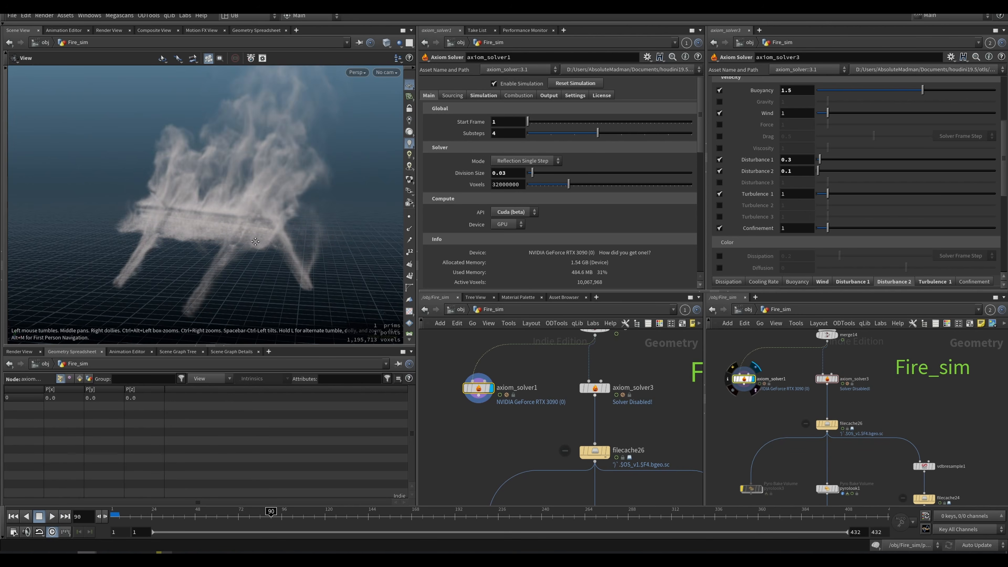
{"action": "left_click_drag", "start_coordinate": [263, 232], "coordinate": [222, 249]}
{"action": "key", "text": "s"}
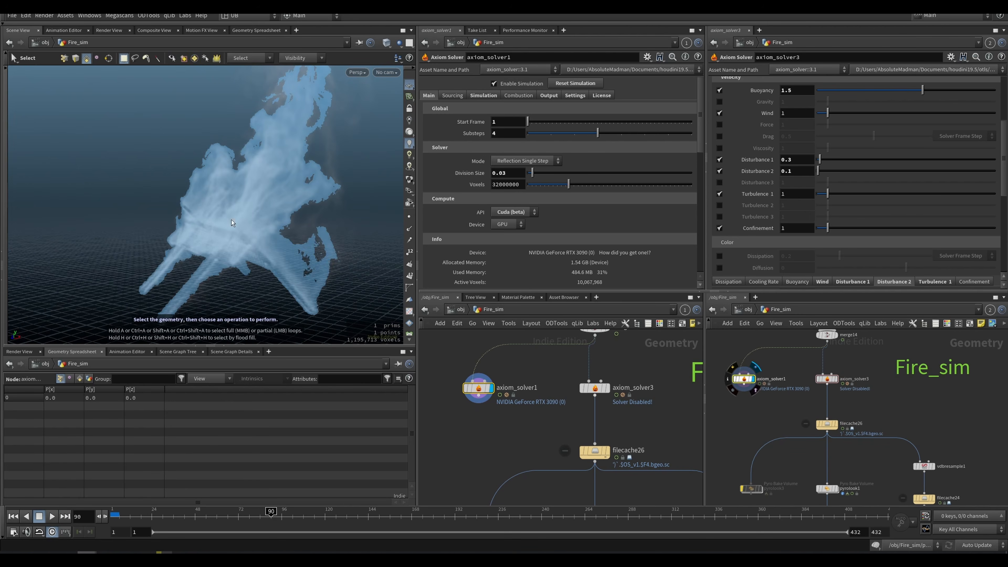
{"action": "left_click_drag", "start_coordinate": [282, 240], "coordinate": [239, 227]}
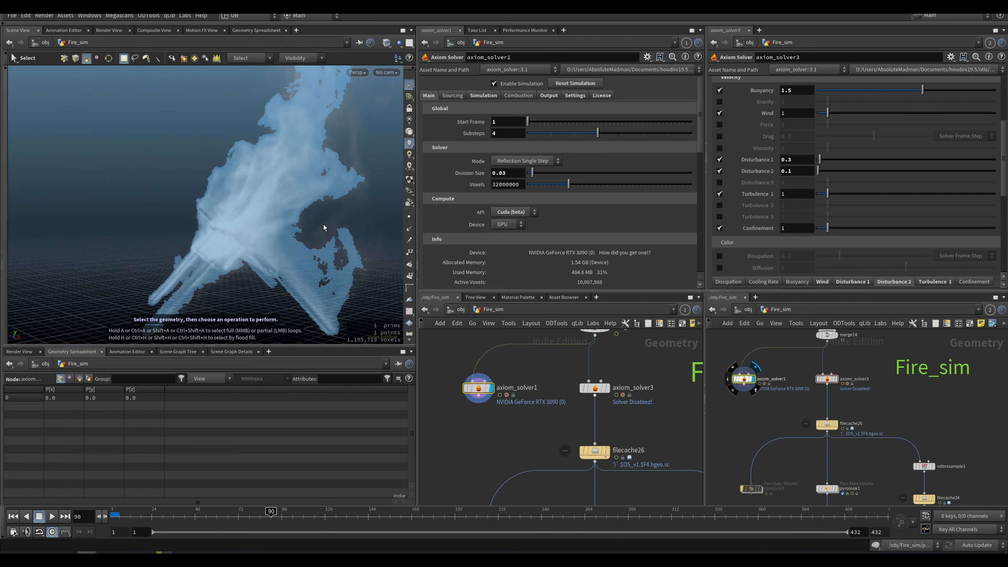
{"action": "left_click_drag", "start_coordinate": [328, 219], "coordinate": [415, 197]}
Set axiom_solver1's Substeps to 1 and Time Scale to 8, and replay the simulation to frame 13.
{"action": "double_click", "coordinate": [516, 135]}
{"action": "type", "text": "1"}
{"action": "key", "text": "Return"}
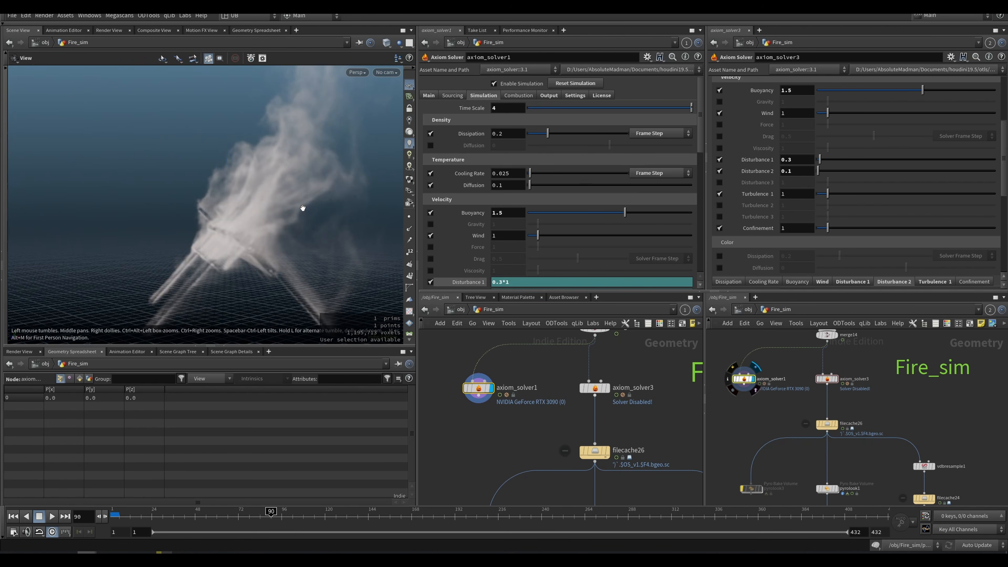
{"action": "key", "text": "ctrl+Up"}
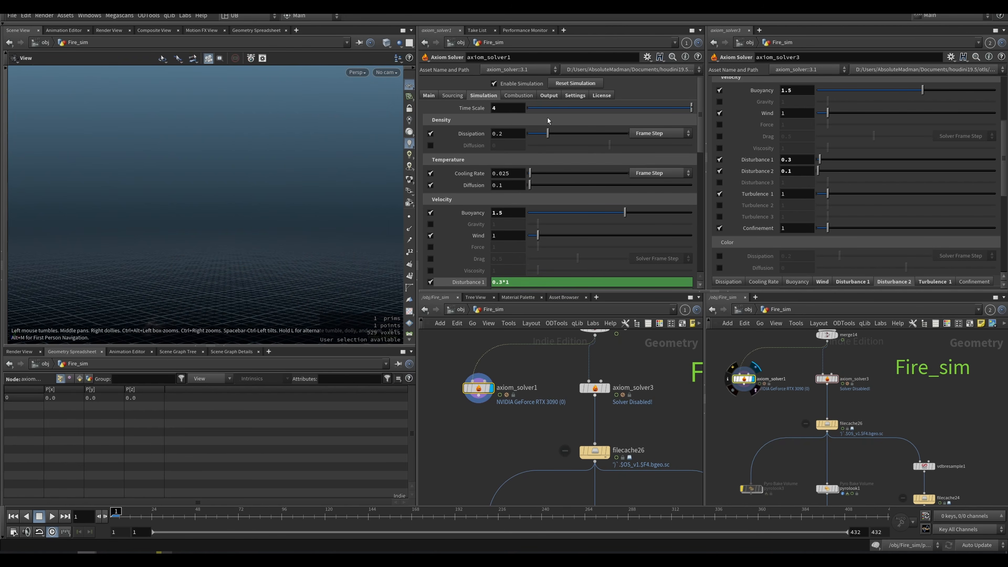
{"action": "type", "text": "8"}
{"action": "key", "text": "Return"}
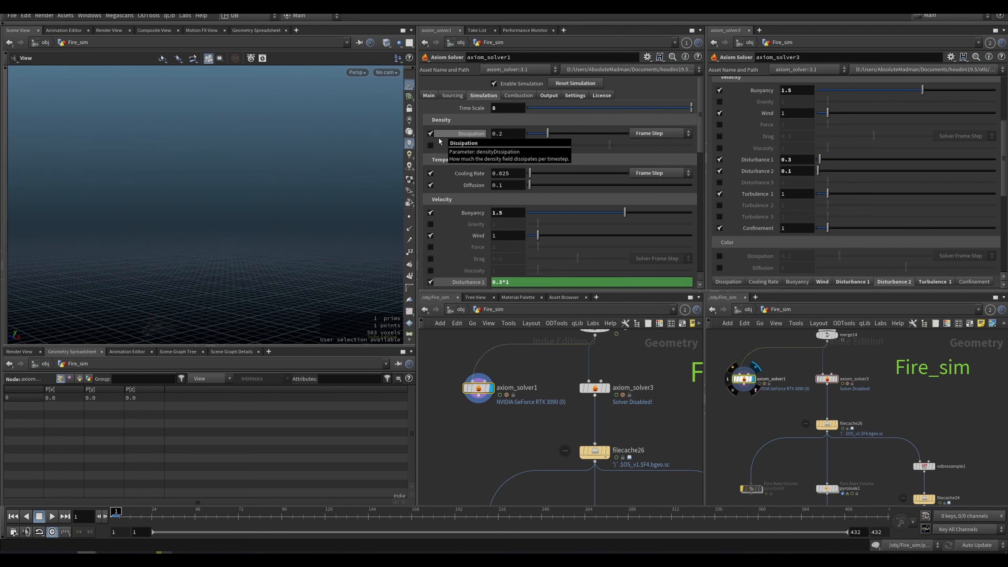
{"action": "key", "text": "Up"}
{"action": "key", "text": "Up"}
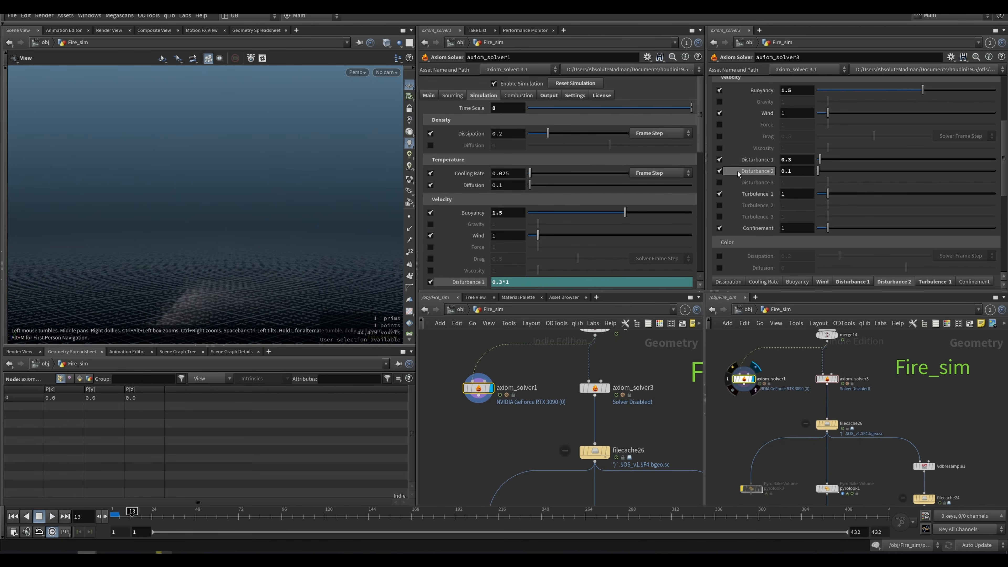
Disable Disturbance 1 and Disturbance 2 on axiom_solver1, and play the simulation to frame 56 while inspecting the smoke.
{"action": "scroll", "coordinate": [564, 191], "scroll_direction": "down", "scroll_amount": 3}
{"action": "left_click", "coordinate": [431, 235]}
{"action": "left_click", "coordinate": [431, 225]}
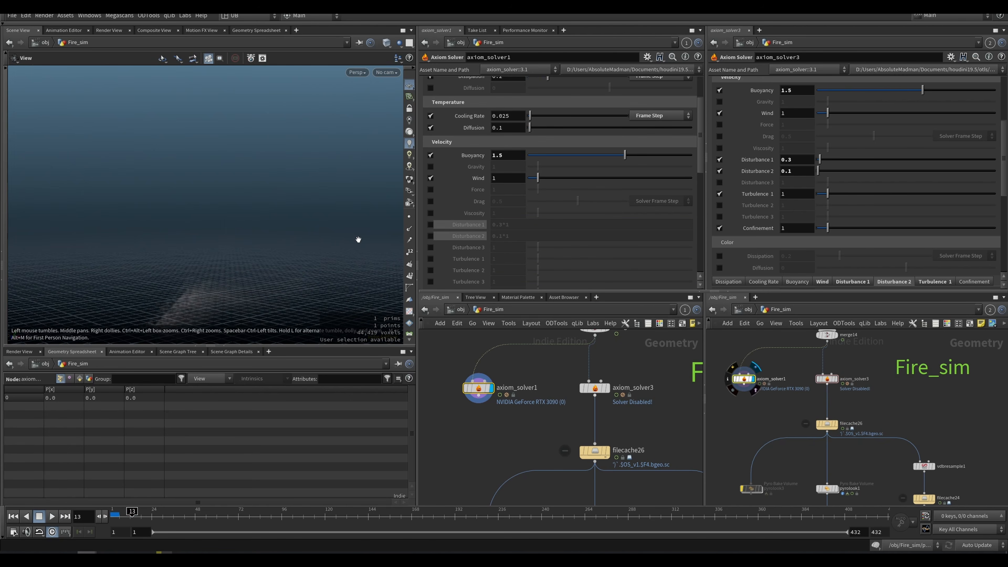
{"action": "key", "text": "Up"}
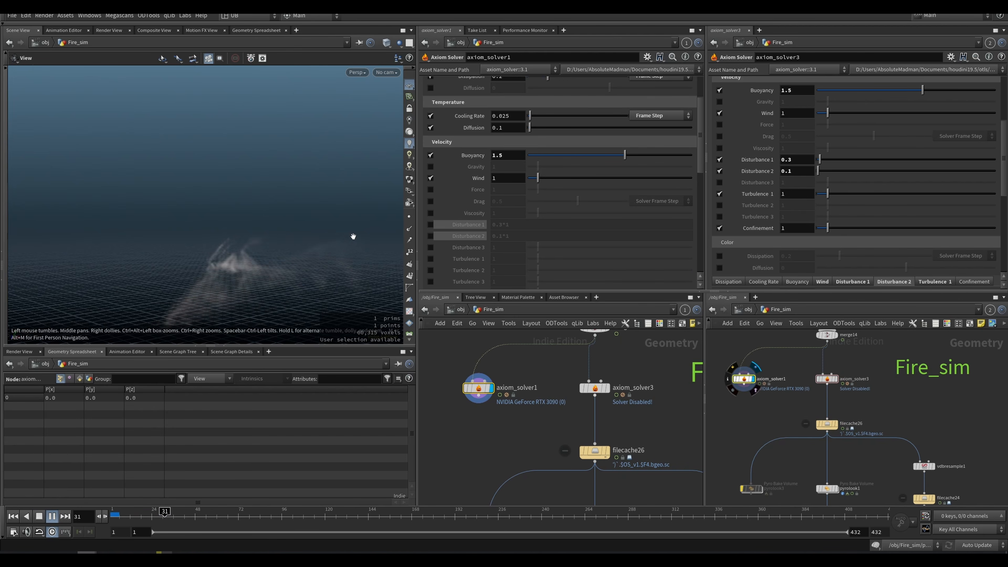
{"action": "key", "text": "Up"}
{"action": "right_click_drag", "start_coordinate": [212, 220], "coordinate": [313, 189]}
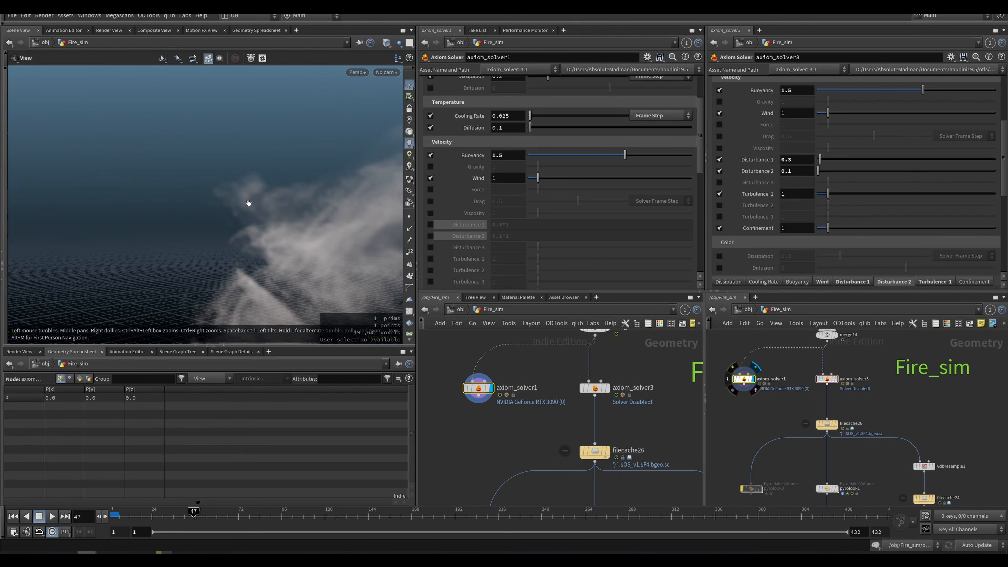
{"action": "left_click_drag", "start_coordinate": [292, 227], "coordinate": [245, 223]}
{"action": "key", "text": "Up"}
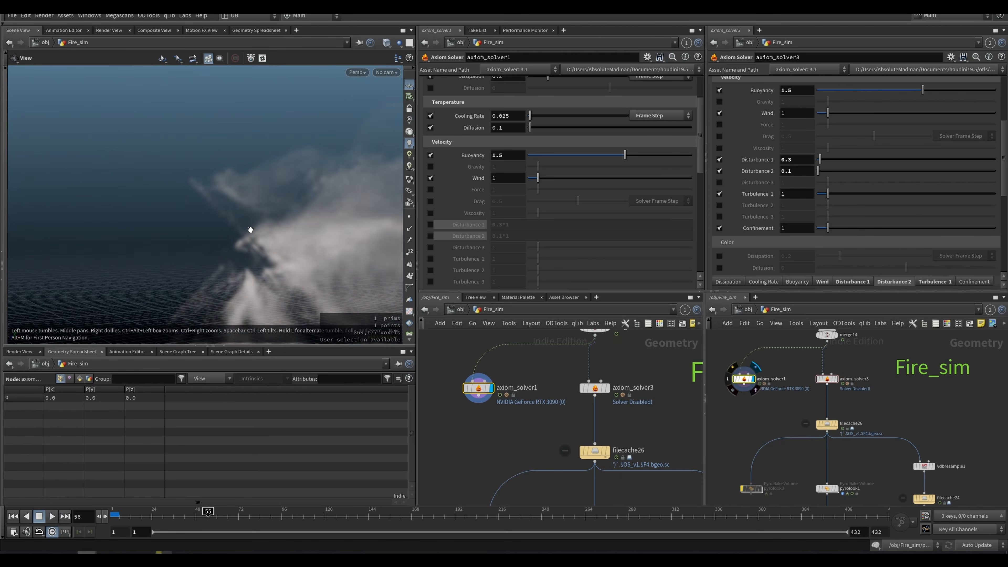
{"action": "key", "text": "Up"}
{"action": "right_click_drag", "start_coordinate": [252, 207], "coordinate": [221, 227]}
{"action": "left_click_drag", "start_coordinate": [221, 227], "coordinate": [277, 250]}
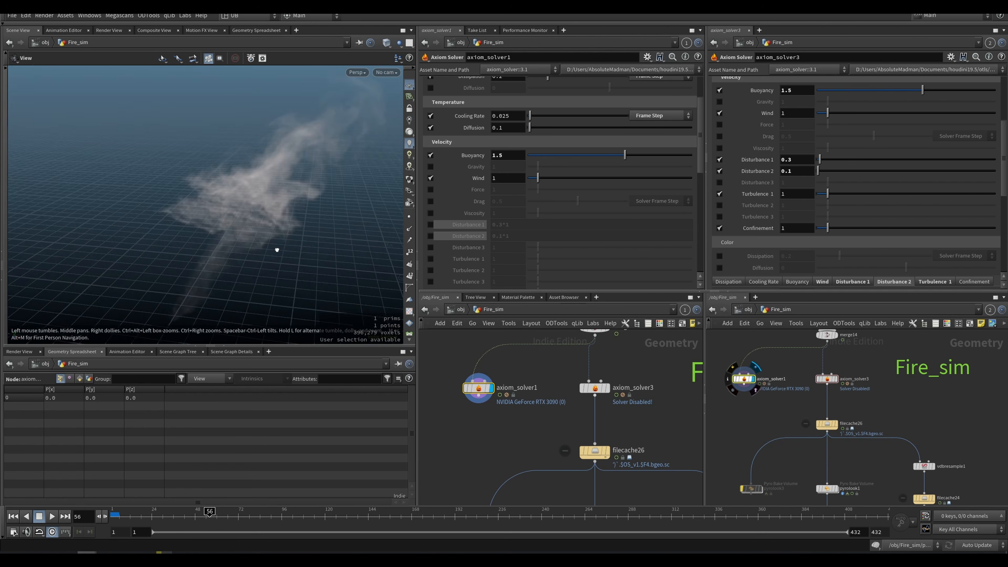
Rewind the simulation to the first frame and set axiom_solver1's Time Scale to 4 and Substeps to 4.
{"action": "left_click_drag", "start_coordinate": [700, 119], "coordinate": [700, 86]}
{"action": "left_click", "coordinate": [507, 108]}
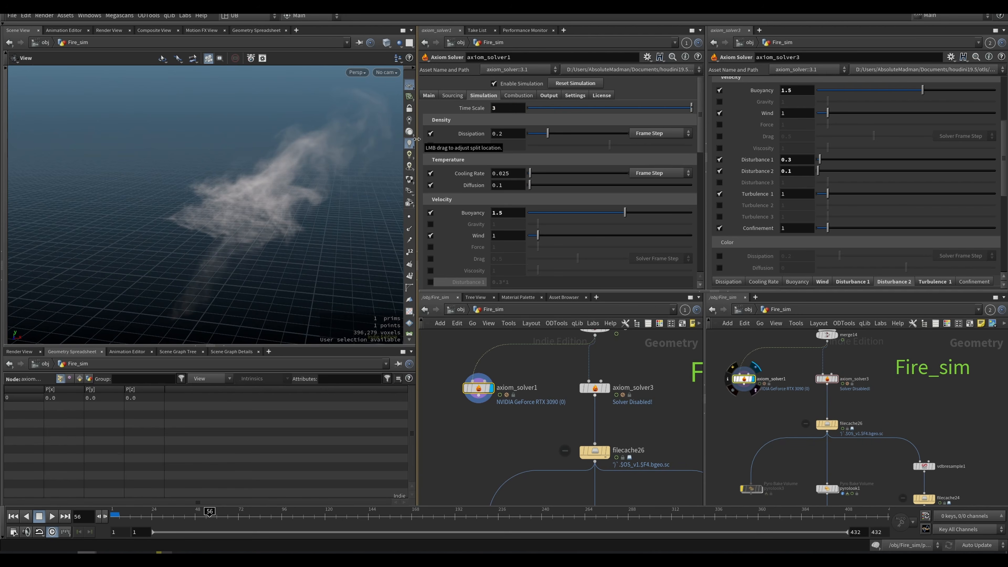
{"action": "type", "text": "4"}
{"action": "key", "text": "Return"}
{"action": "key", "text": "ctrl+Up"}
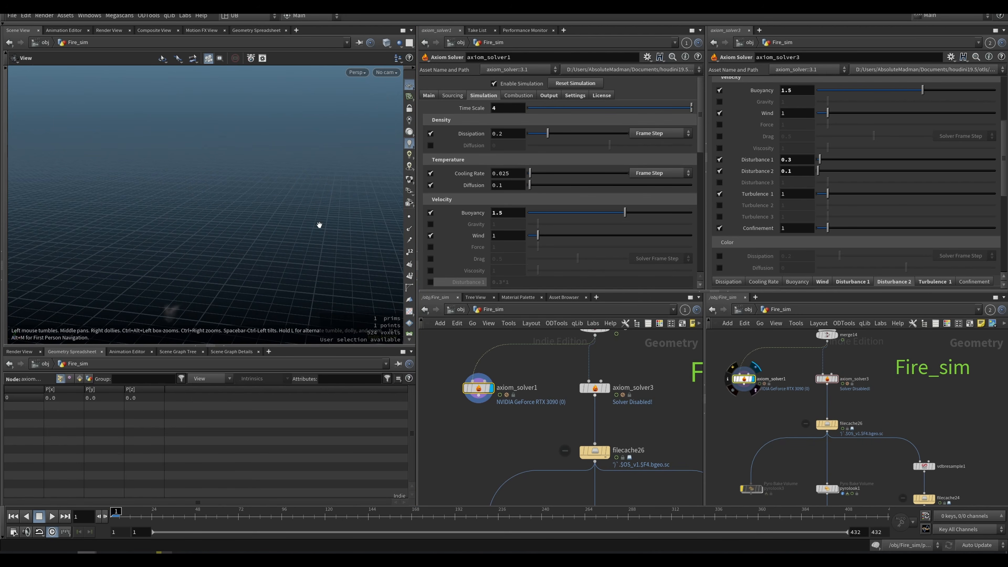
{"action": "left_click", "coordinate": [429, 95]}
{"action": "left_click", "coordinate": [504, 136]}
{"action": "type", "text": "4"}
{"action": "key", "text": "Return"}
Enable Disturbance 1, Disturbance 2 and Turbulence 1 on axiom_solver1, and play the simulation to frame 9.
{"action": "left_click", "coordinate": [491, 95]}
{"action": "left_click_drag", "start_coordinate": [701, 128], "coordinate": [705, 166]}
{"action": "left_click", "coordinate": [430, 173]}
{"action": "left_click", "coordinate": [430, 185]}
{"action": "key", "text": "Up"}
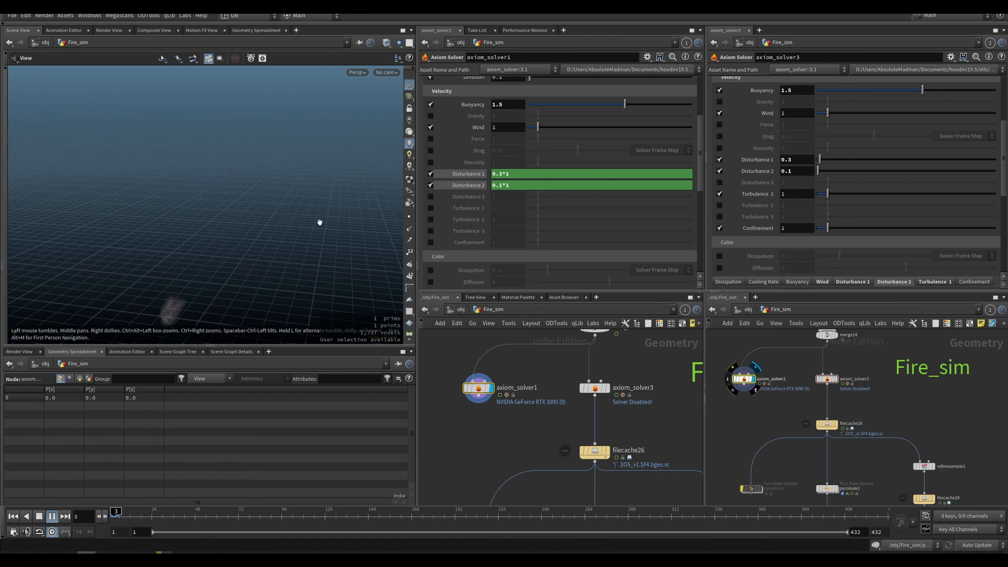
{"action": "key", "text": "Up"}
{"action": "left_click", "coordinate": [431, 209]}
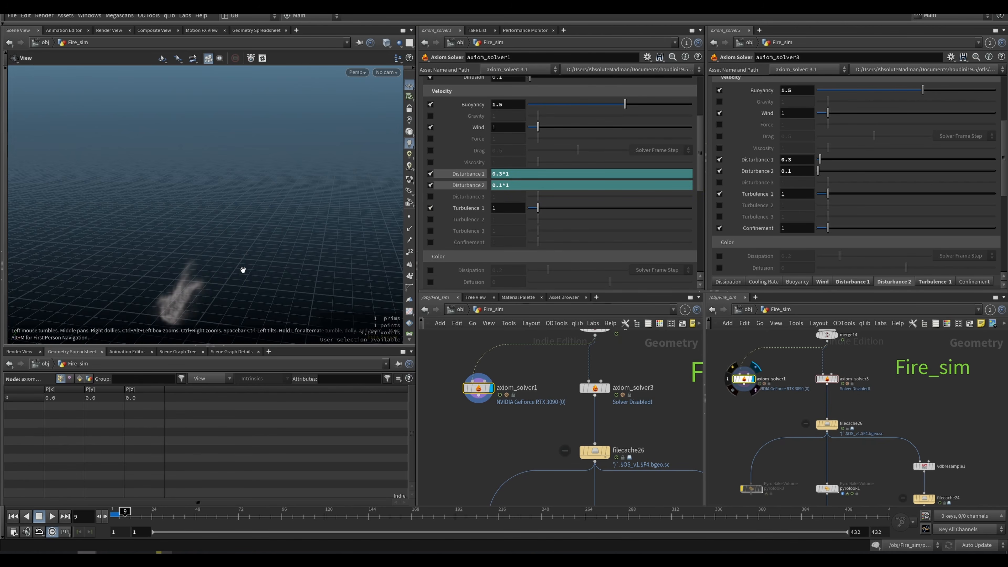
Rewind to the first frame, set axiom_solver1's Turbulence 1 Swirl Size to 0.2 to match axiom_solver3, and enable Confinement.
{"action": "key", "text": "ctrl+Up"}
{"action": "scroll", "coordinate": [960, 202], "scroll_direction": "down", "scroll_amount": 5}
{"action": "left_click", "coordinate": [935, 185]}
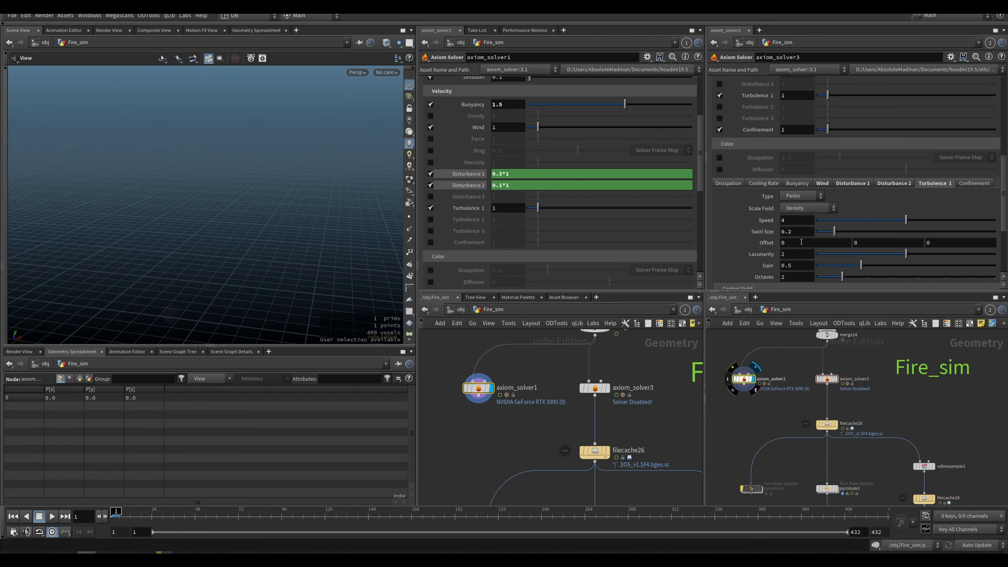
{"action": "scroll", "coordinate": [674, 190], "scroll_direction": "down", "scroll_amount": 5}
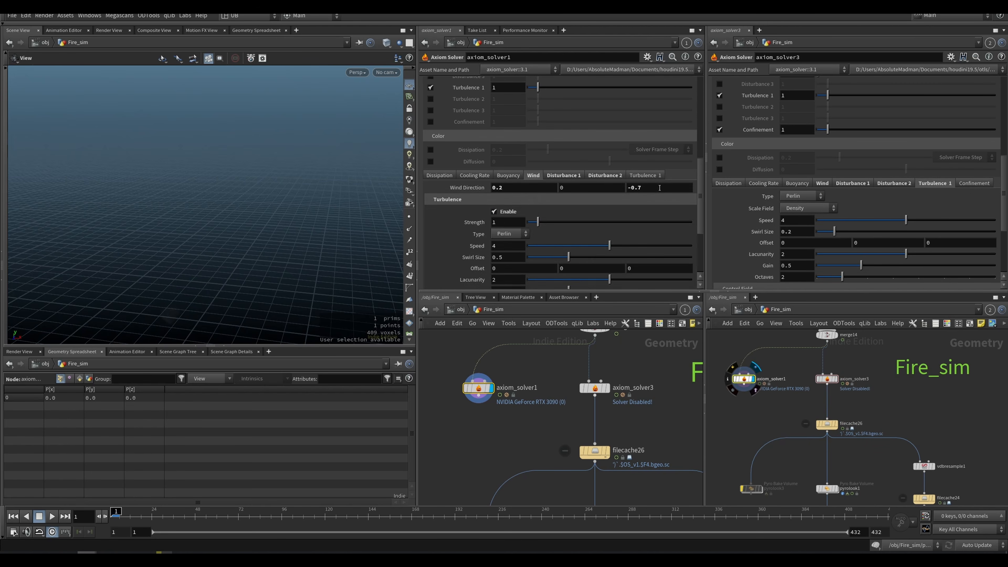
{"action": "type", "text": "2"}
{"action": "key", "text": "Return"}
{"action": "left_click", "coordinate": [431, 121]}
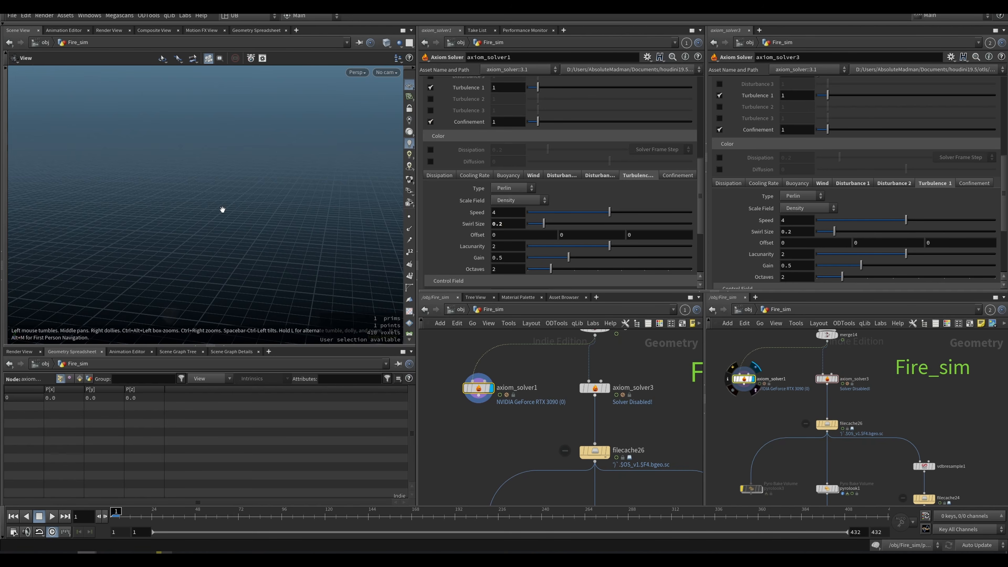
Play the simulation to frame 61, inspecting the smoke and comparing both solvers' dissipation, cooling and buoyancy settings.
{"action": "key", "text": "Up"}
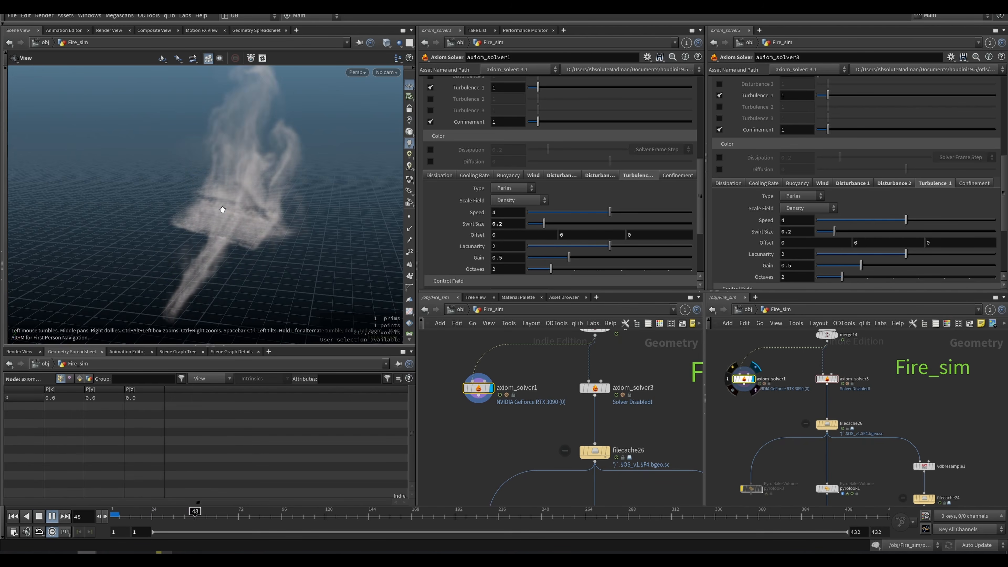
{"action": "key", "text": "Up"}
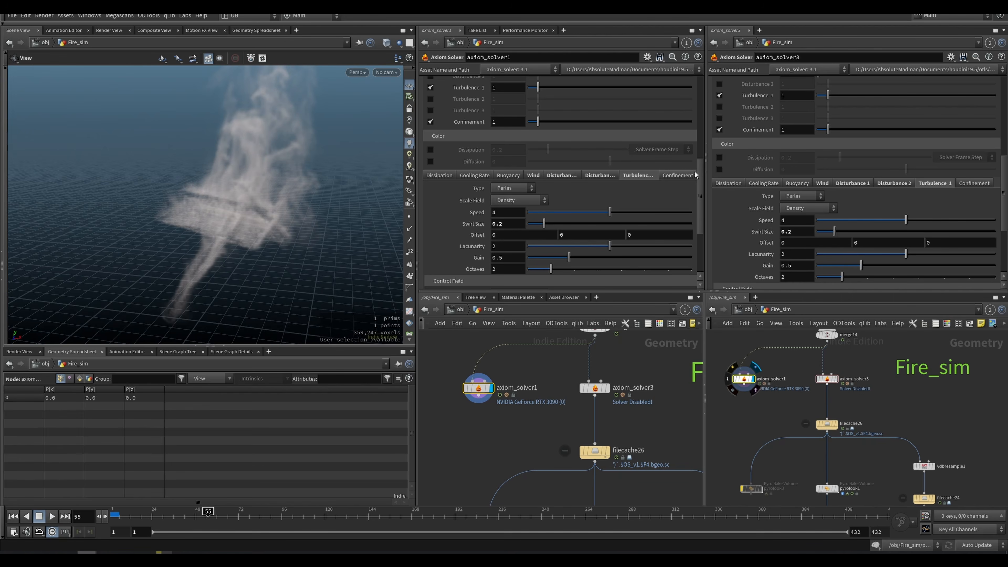
{"action": "left_click_drag", "start_coordinate": [700, 166], "coordinate": [700, 84]}
{"action": "left_click_drag", "start_coordinate": [1003, 168], "coordinate": [1004, 80]}
{"action": "mouse_move", "coordinate": [294, 246]}
{"action": "left_mouse_down"}
{"action": "mouse_move", "coordinate": [281, 227]}
{"action": "mouse_move", "coordinate": [246, 242]}
{"action": "mouse_move", "coordinate": [274, 248]}
{"action": "left_mouse_up"}
{"action": "key", "text": "Up"}
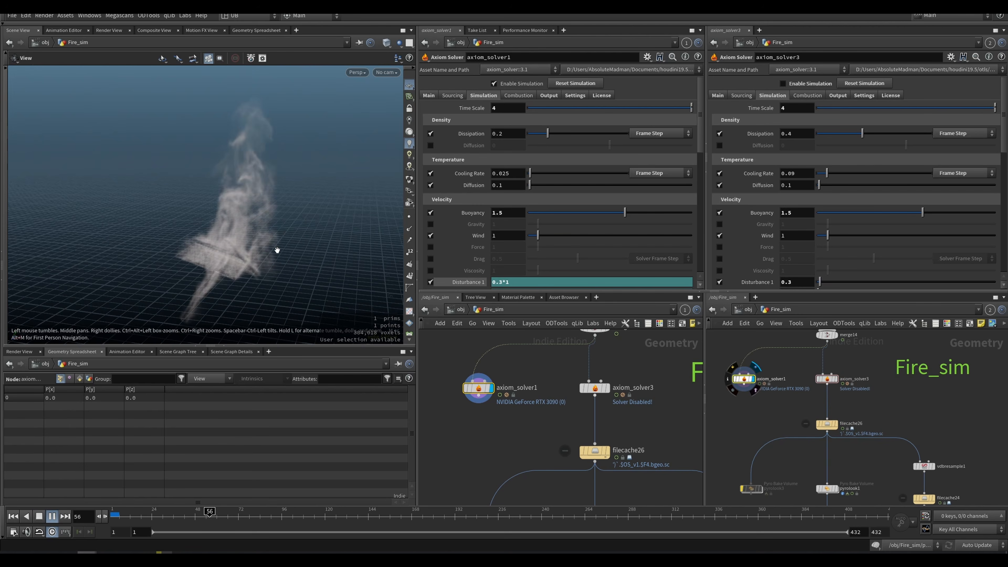
{"action": "key", "text": "Up"}
Duplicate filecache26 below axiom_solver1, start saving the copy to disk, and interrupt the caching.
{"action": "left_click_drag", "start_coordinate": [593, 451], "coordinate": [477, 403], "text": "alt"}
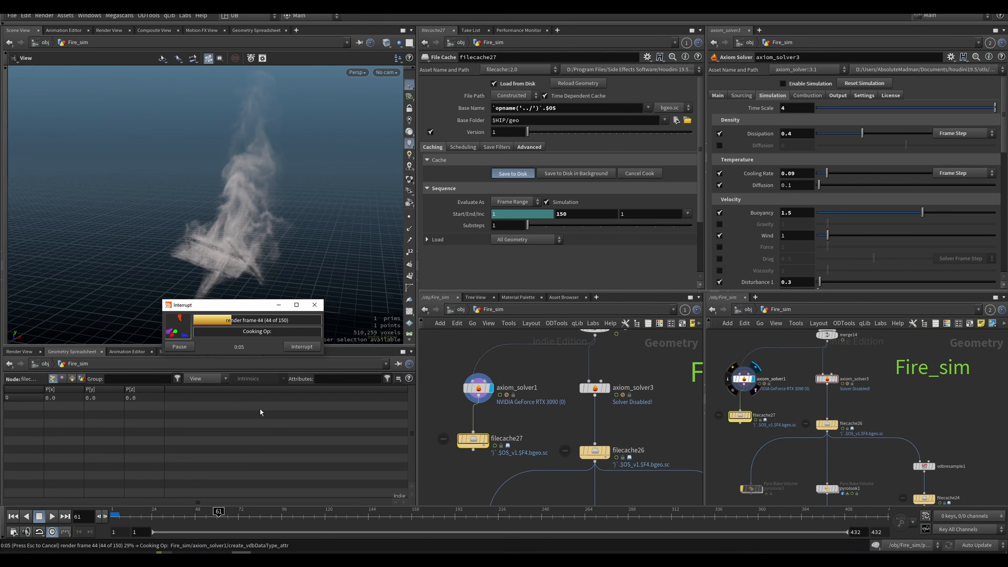
{"action": "left_click_drag", "start_coordinate": [248, 309], "coordinate": [259, 303]}
{"action": "left_click", "coordinate": [323, 339]}
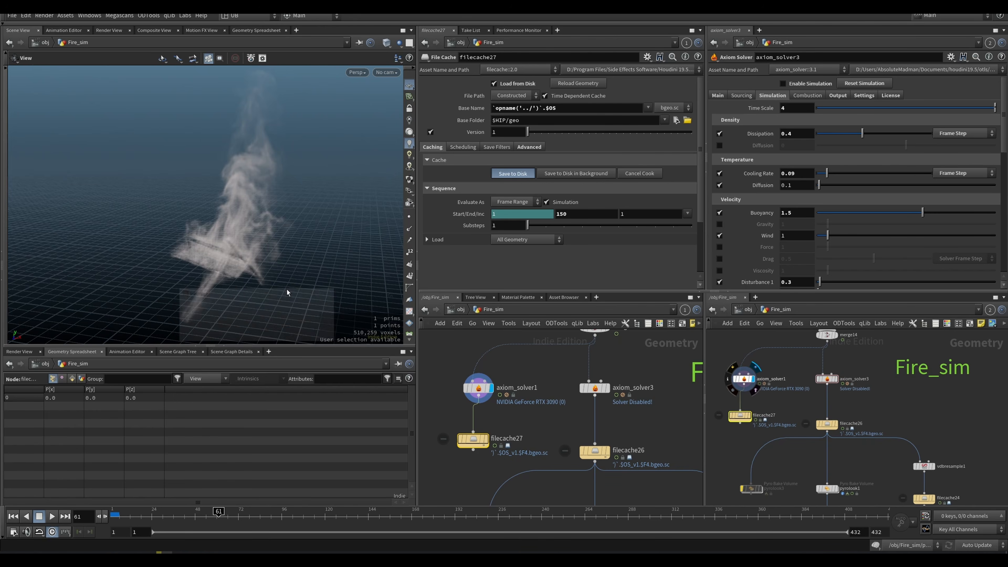
{"action": "left_click", "coordinate": [343, 342]}
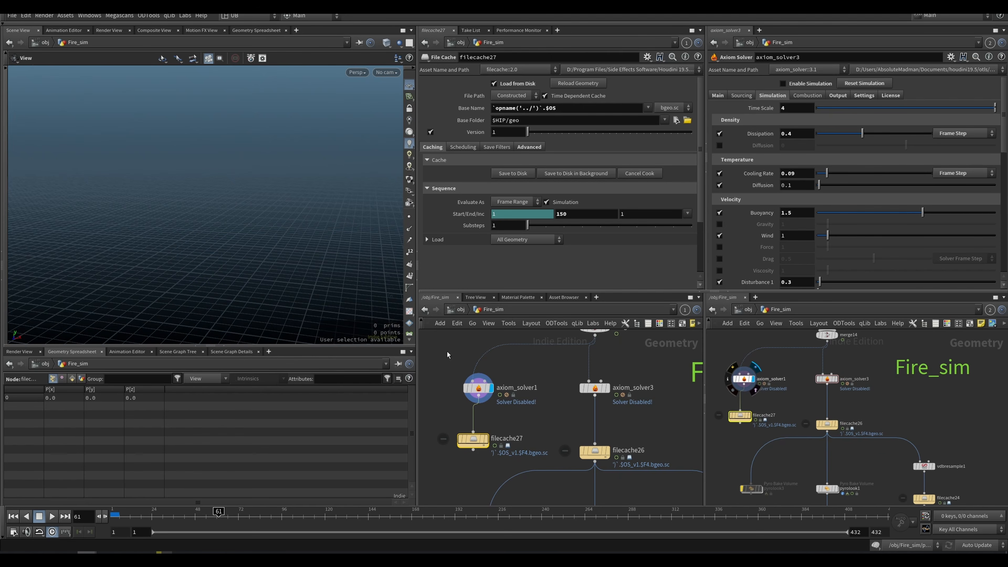
Set axiom_solver1 to output the Density, Temperature and Velocity fields.
{"action": "left_click", "coordinate": [479, 388]}
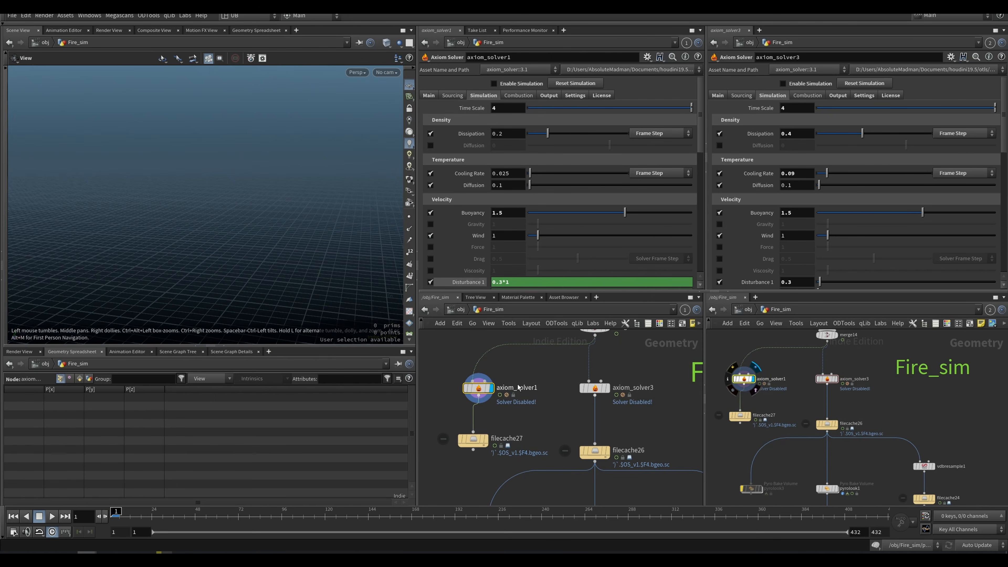
{"action": "left_click", "coordinate": [549, 95]}
{"action": "left_click", "coordinate": [510, 198]}
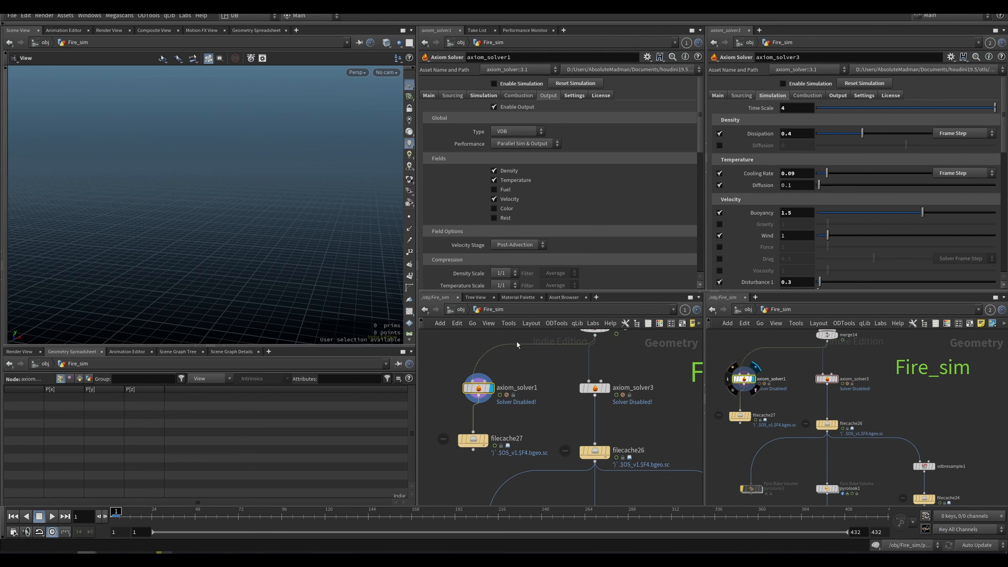
Save filecache27's sequence to disk from the first frame and interrupt the caching after frame 75.
{"action": "left_click_drag", "start_coordinate": [518, 416], "coordinate": [461, 459]}
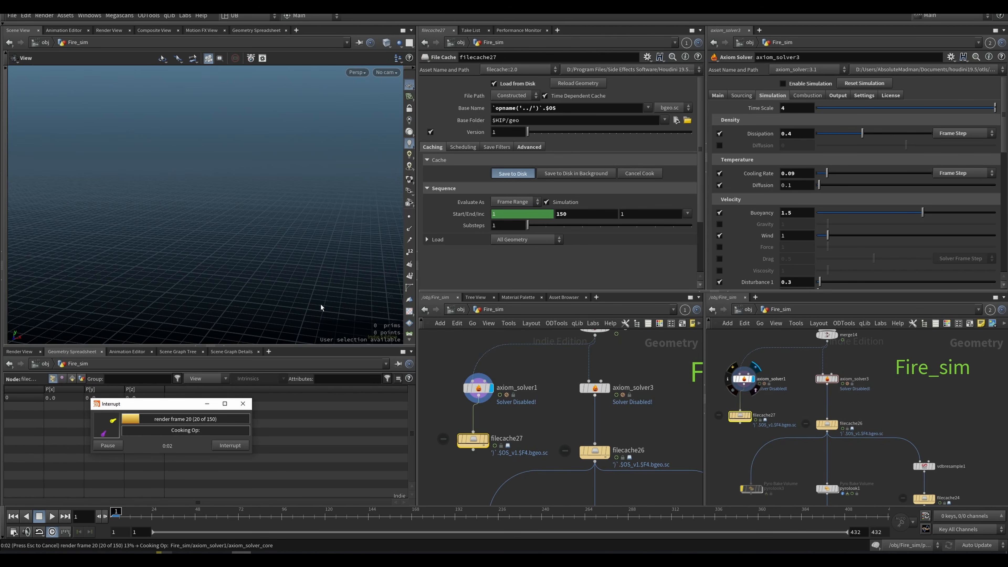
{"action": "left_click_drag", "start_coordinate": [184, 404], "coordinate": [208, 408]}
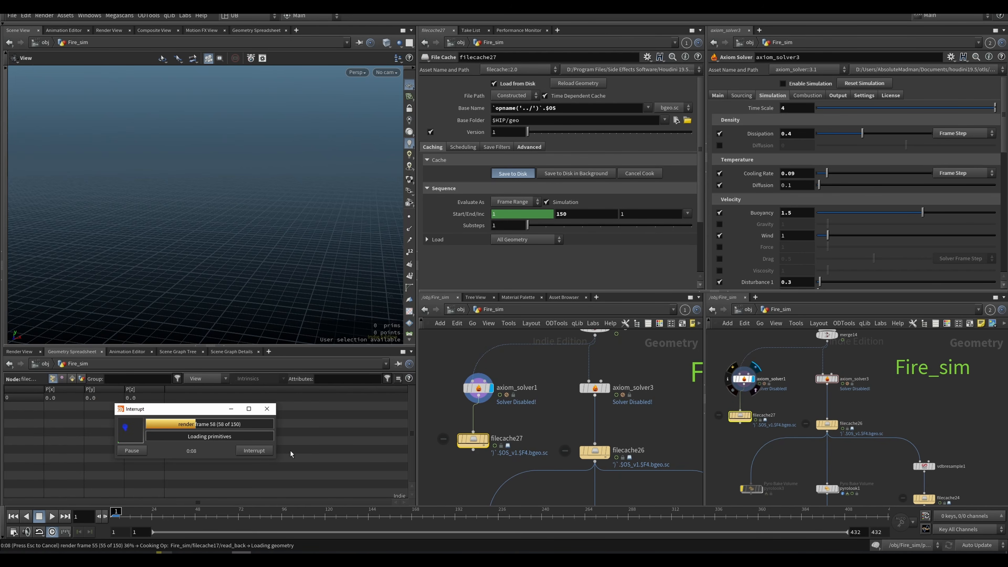
{"action": "left_click_drag", "start_coordinate": [197, 413], "coordinate": [239, 412]}
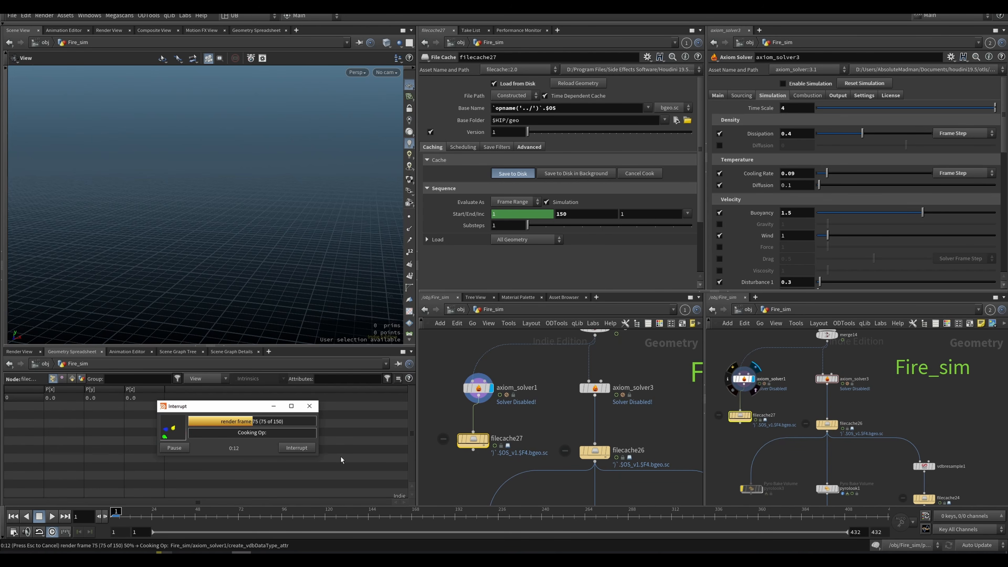
{"action": "left_click", "coordinate": [300, 449]}
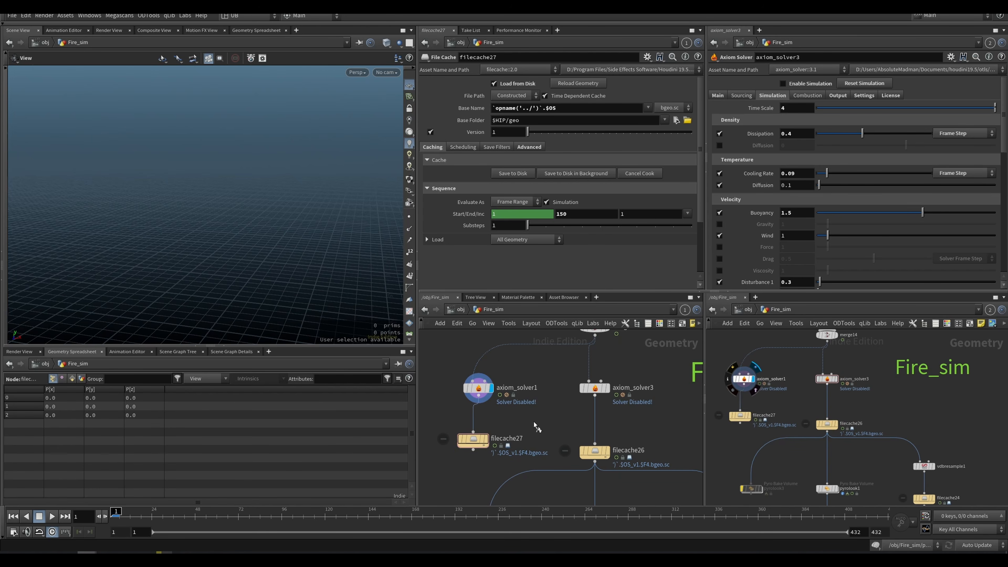
Display filecache27 at frame 70 and inspect the cached smoke up close.
{"action": "left_click_drag", "start_coordinate": [206, 515], "coordinate": [235, 516]}
{"action": "right_click_drag", "start_coordinate": [214, 276], "coordinate": [86, 309]}
{"action": "middle_click_drag", "start_coordinate": [216, 257], "coordinate": [243, 277]}
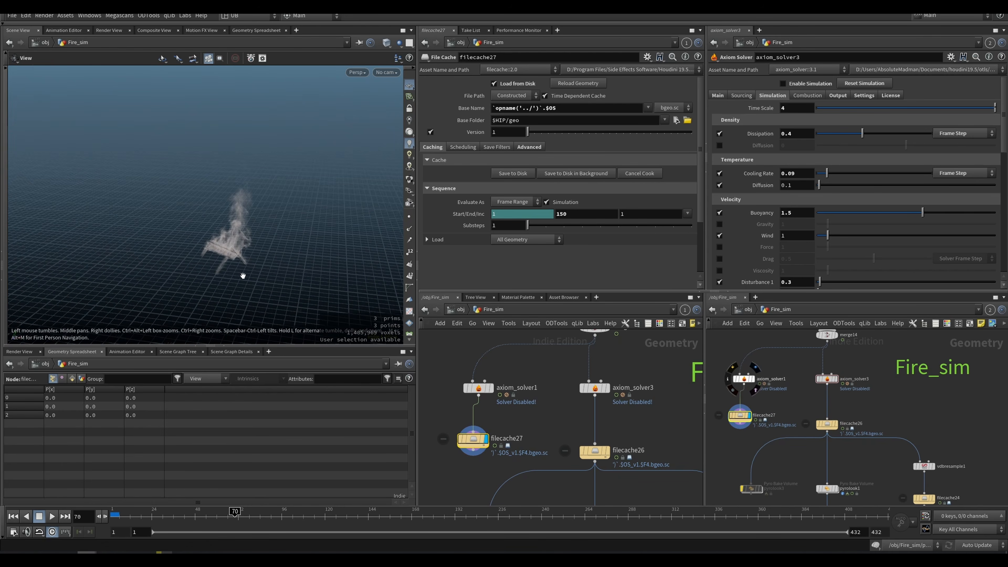
{"action": "right_click_drag", "start_coordinate": [250, 273], "coordinate": [303, 225]}
Align axiom_solver1 and filecache27 vertically in the network and select both nodes.
{"action": "left_click_drag", "start_coordinate": [483, 391], "coordinate": [477, 389]}
{"action": "middle_click_drag", "start_coordinate": [510, 418], "coordinate": [538, 418]}
{"action": "left_click_drag", "start_coordinate": [544, 457], "coordinate": [491, 390]}
{"action": "left_click_drag", "start_coordinate": [282, 288], "coordinate": [281, 266]}
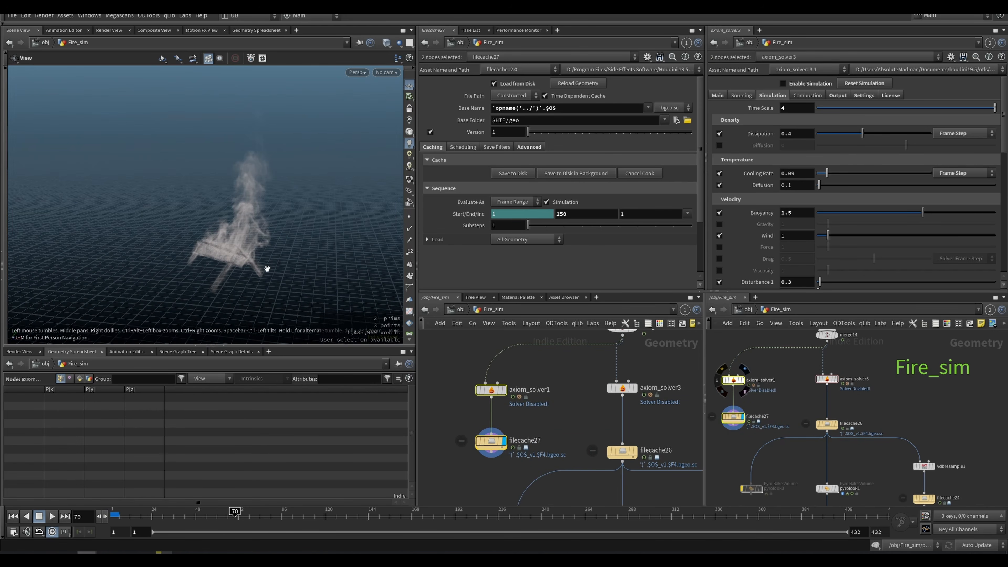
Switch to the comp_fire composite in Nuke and examine the small-scale flame detail on the burning logs.
{"action": "mouse_move", "coordinate": [183, 555]}
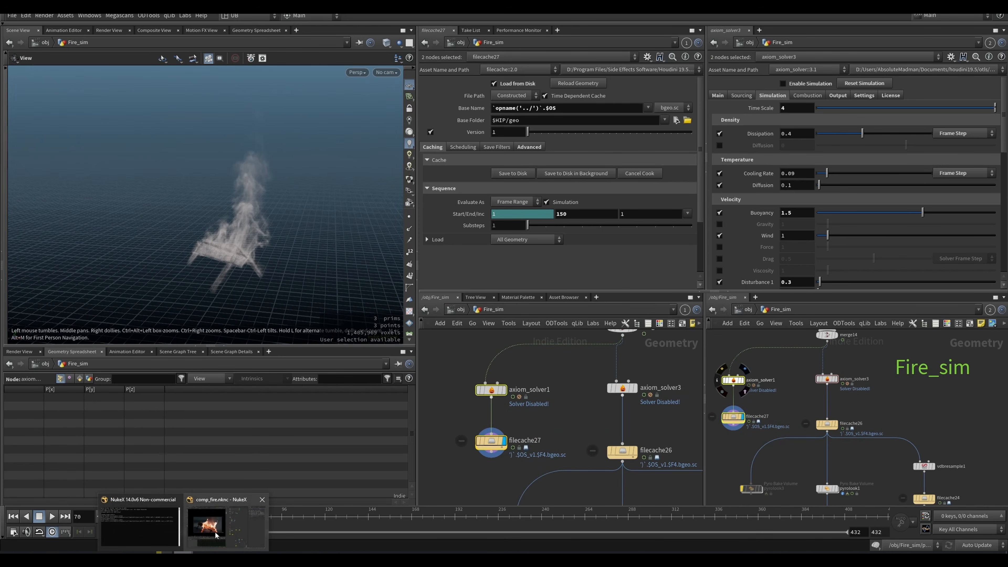
{"action": "left_click", "coordinate": [217, 536]}
{"action": "scroll", "coordinate": [335, 295], "scroll_direction": "up", "scroll_amount": 8}
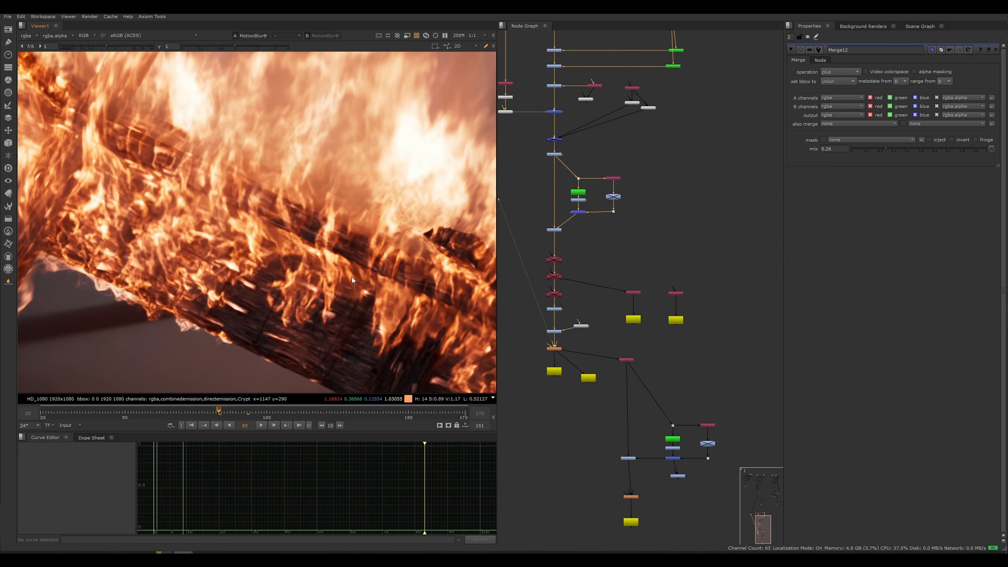
{"action": "scroll", "coordinate": [355, 282], "scroll_direction": "up", "scroll_amount": 2}
{"action": "scroll", "coordinate": [307, 276], "scroll_direction": "up", "scroll_amount": 3}
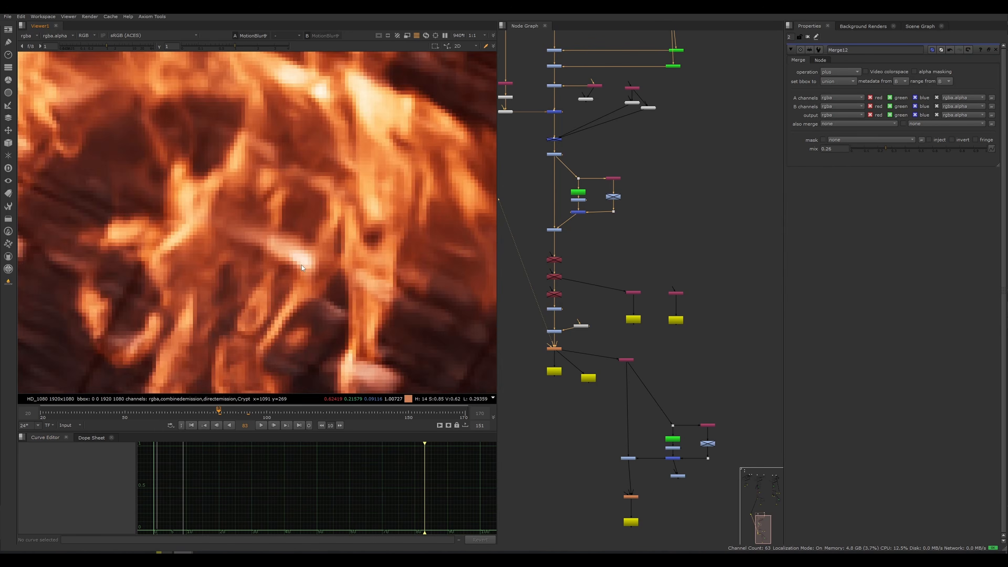
{"action": "scroll", "coordinate": [268, 277], "scroll_direction": "down", "scroll_amount": 1}
{"action": "middle_click_drag", "start_coordinate": [264, 277], "coordinate": [376, 312]}
{"action": "middle_click_drag", "start_coordinate": [212, 282], "coordinate": [340, 356]}
{"action": "scroll", "coordinate": [319, 285], "scroll_direction": "down", "scroll_amount": 1}
{"action": "scroll", "coordinate": [319, 283], "scroll_direction": "down", "scroll_amount": 4}
{"action": "middle_click_drag", "start_coordinate": [319, 282], "coordinate": [347, 347]}
{"action": "scroll", "coordinate": [254, 269], "scroll_direction": "up", "scroll_amount": 3}
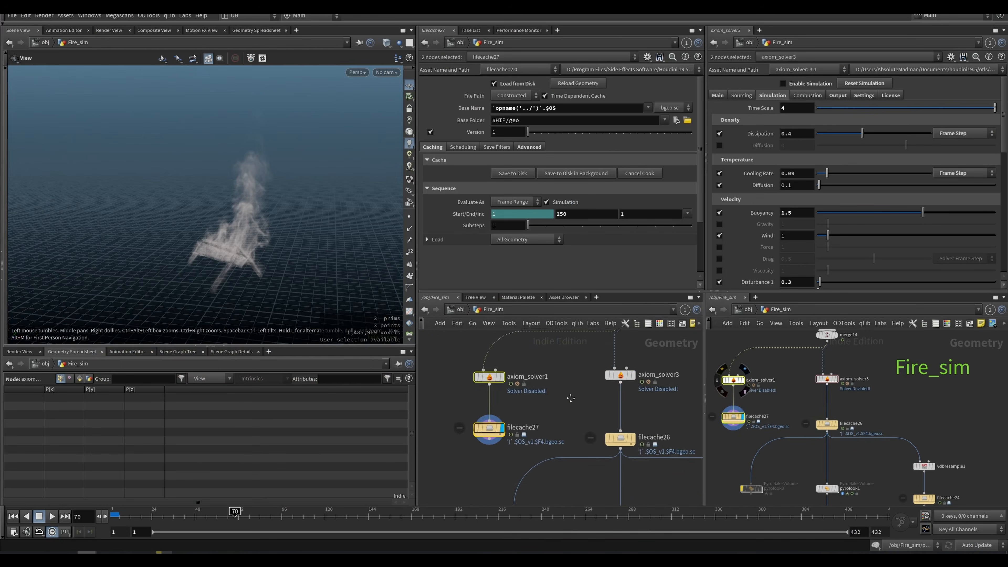
Switch back to Houdini, display filecache26, and examine its detail attributes, active voxel count and smoke shape.
{"action": "middle_click_drag", "start_coordinate": [630, 462], "coordinate": [567, 391]}
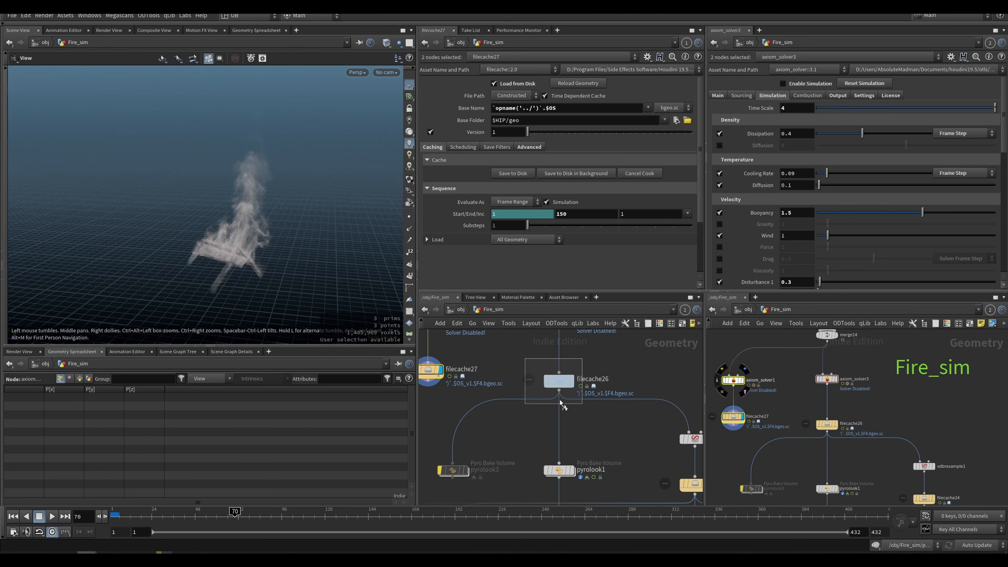
{"action": "left_click_drag", "start_coordinate": [559, 398], "coordinate": [560, 398]}
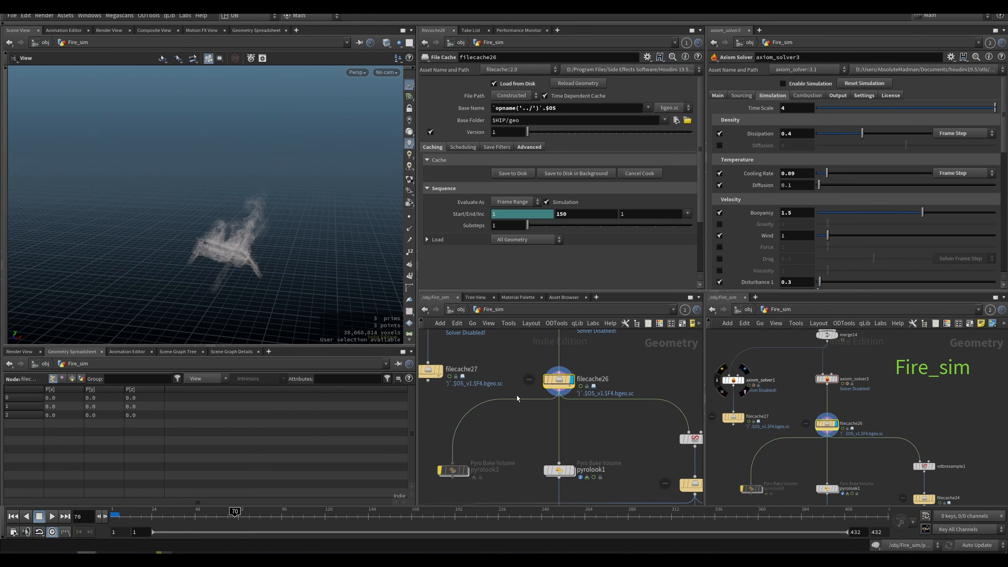
{"action": "left_click", "coordinate": [80, 379]}
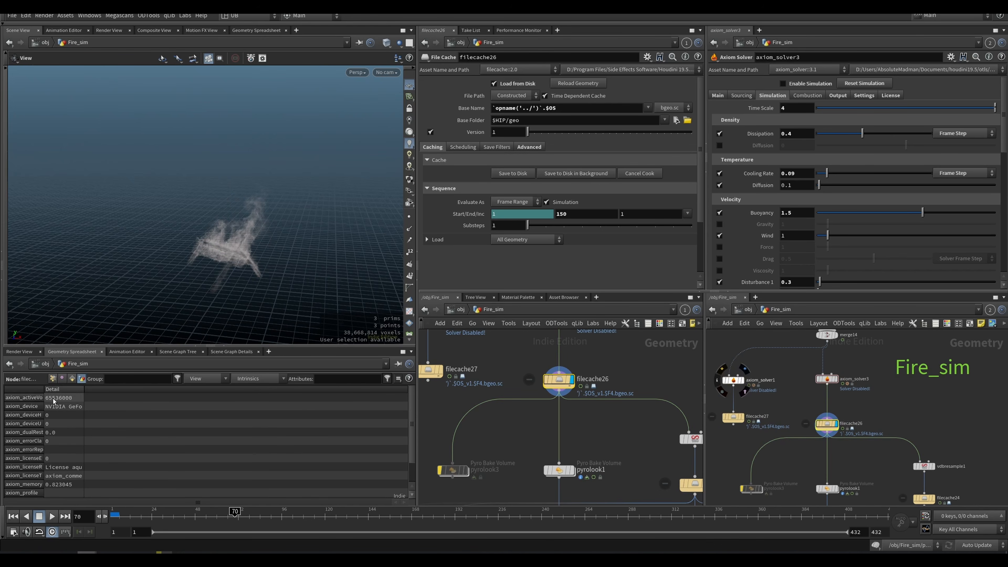
{"action": "right_click_drag", "start_coordinate": [232, 261], "coordinate": [297, 239]}
{"action": "right_click", "coordinate": [297, 238]}
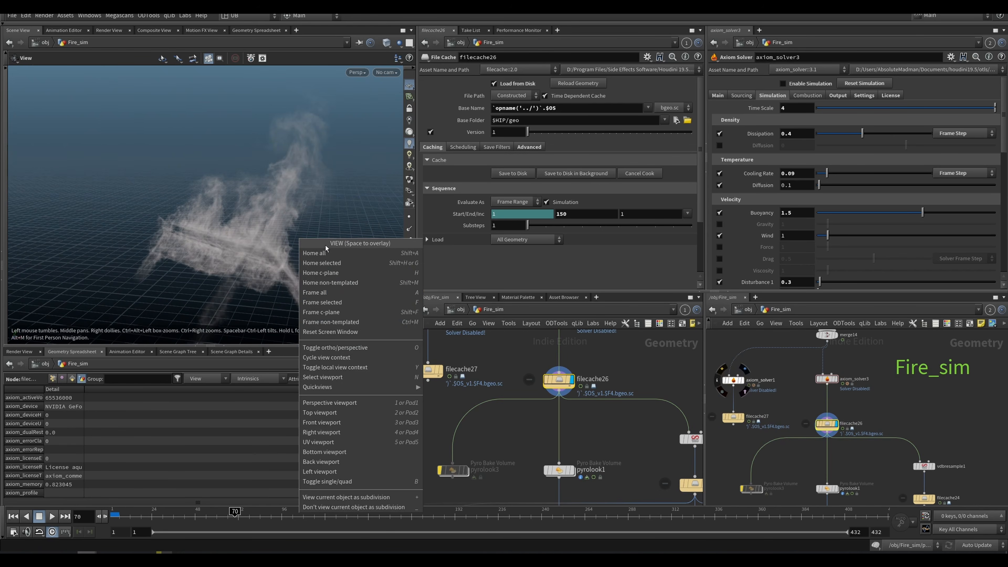
{"action": "left_click", "coordinate": [593, 372]}
Select axiom_solver3 and check the evaluated value of its Division Size expression.
{"action": "middle_click_drag", "start_coordinate": [500, 377], "coordinate": [547, 411]}
{"action": "left_click", "coordinate": [594, 384]}
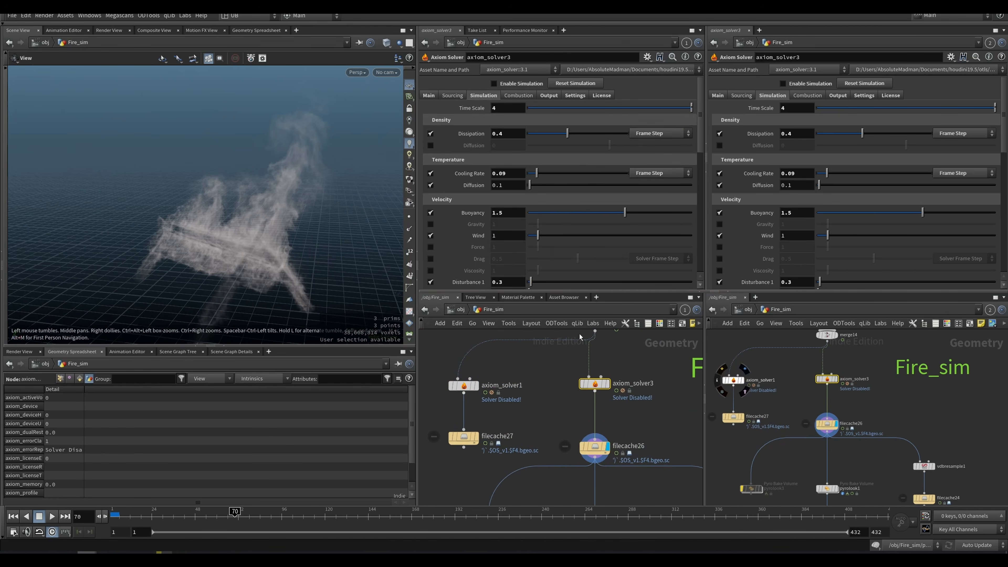
{"action": "left_click", "coordinate": [433, 98]}
{"action": "left_click", "coordinate": [460, 176]}
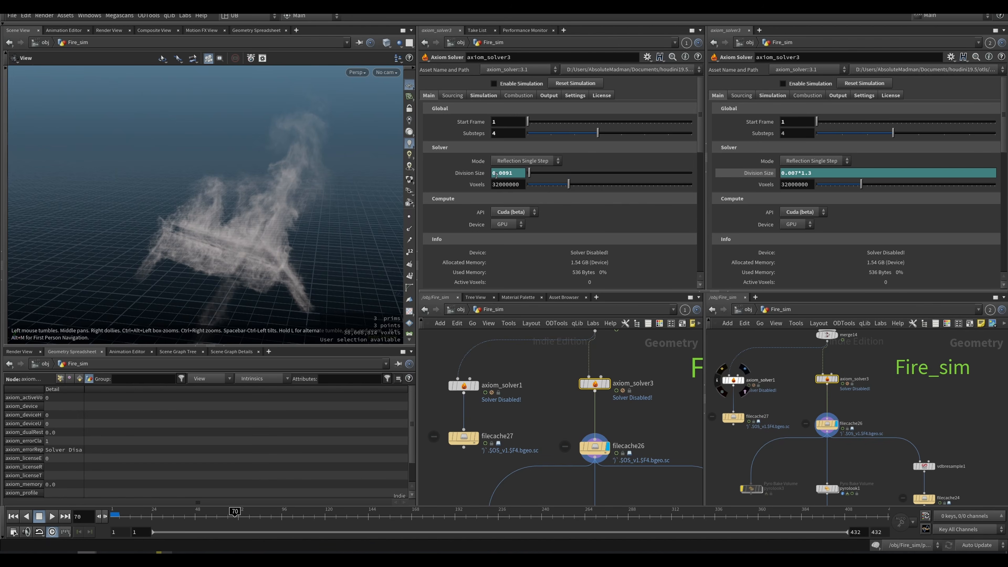
Set axiom_solver1's Division Size to 0.01.
{"action": "left_click", "coordinate": [463, 384]}
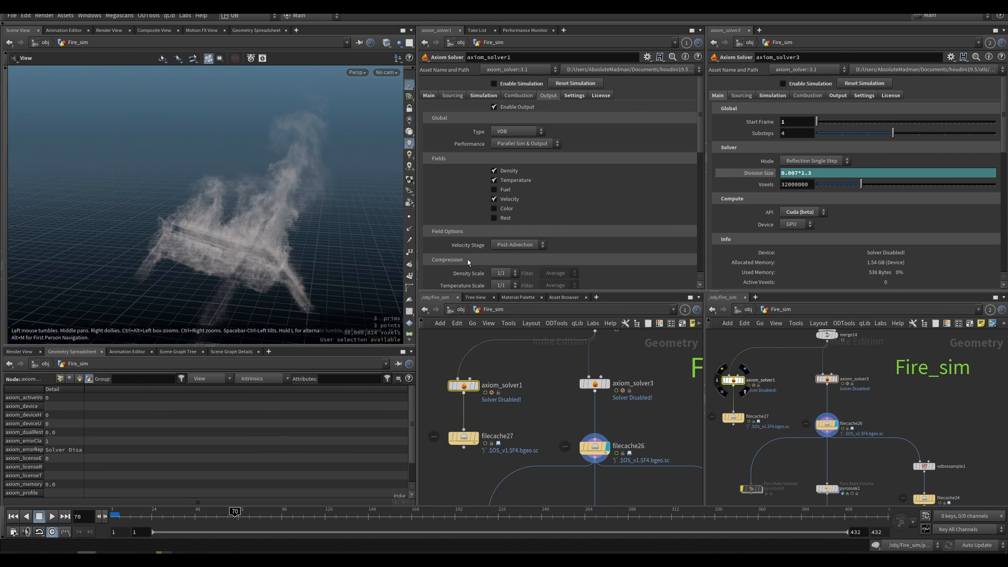
{"action": "left_click", "coordinate": [429, 96]}
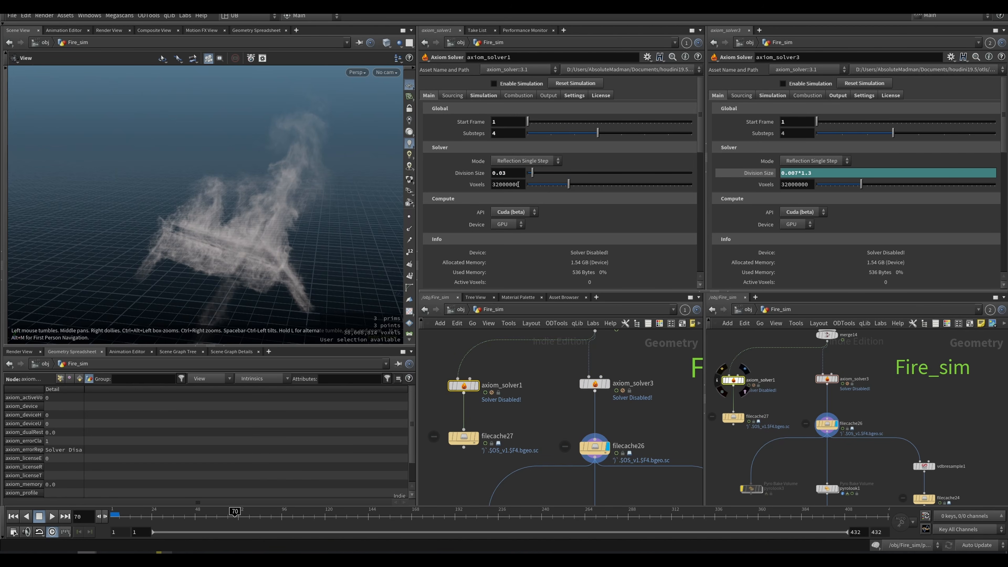
{"action": "left_click", "coordinate": [511, 173]}
{"action": "type", "text": "0.01"}
{"action": "key", "text": "Return"}
Save filecache27 to disk again with the finer resolution and interrupt the caching at about frame 55.
{"action": "middle_click_drag", "start_coordinate": [517, 394], "coordinate": [534, 381]}
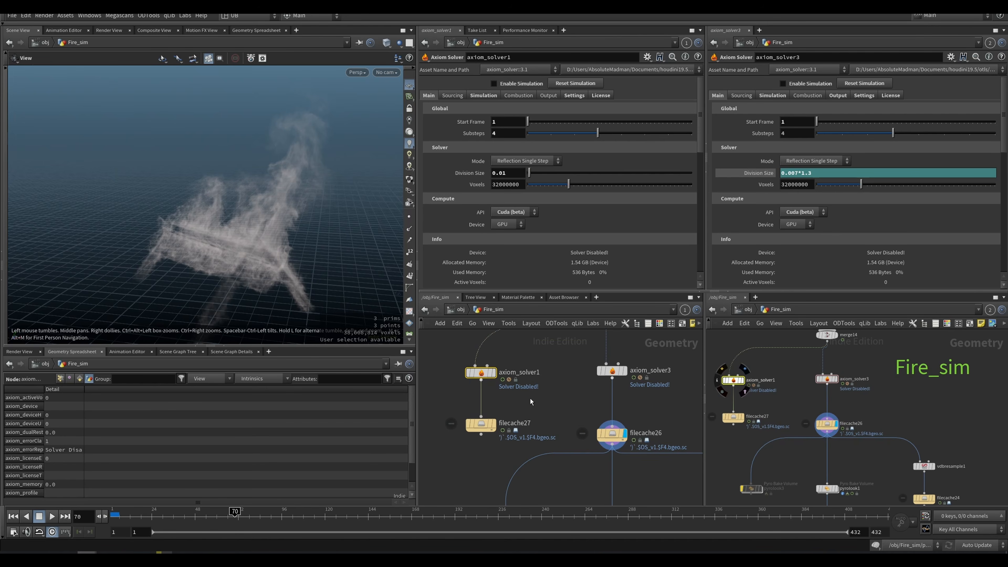
{"action": "left_click", "coordinate": [482, 425]}
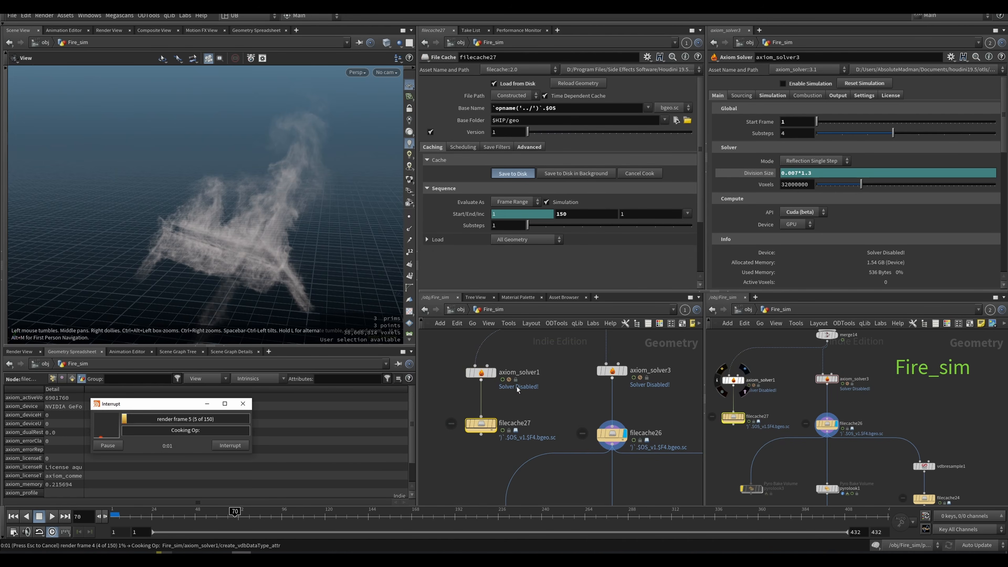
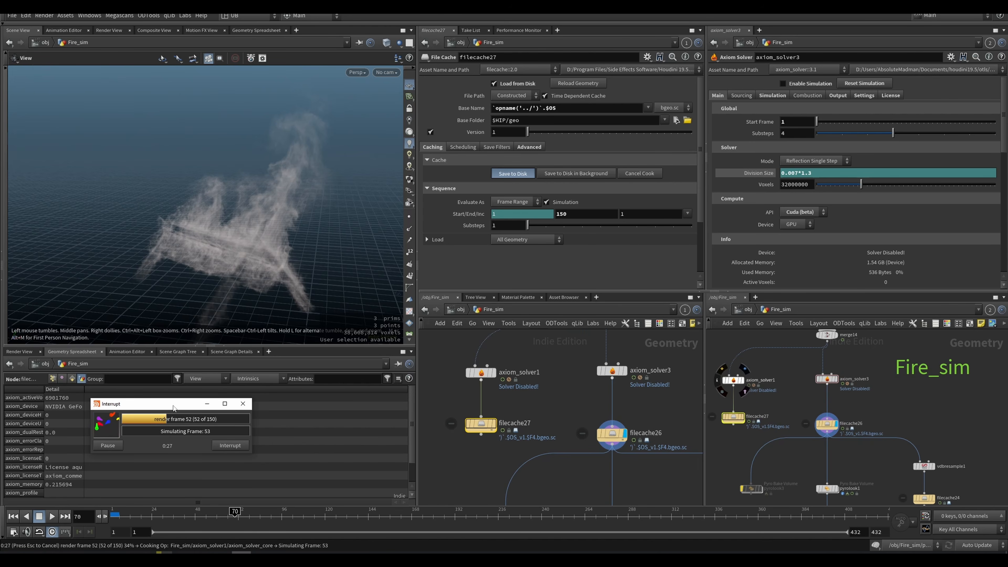
{"action": "left_click_drag", "start_coordinate": [173, 404], "coordinate": [196, 404]}
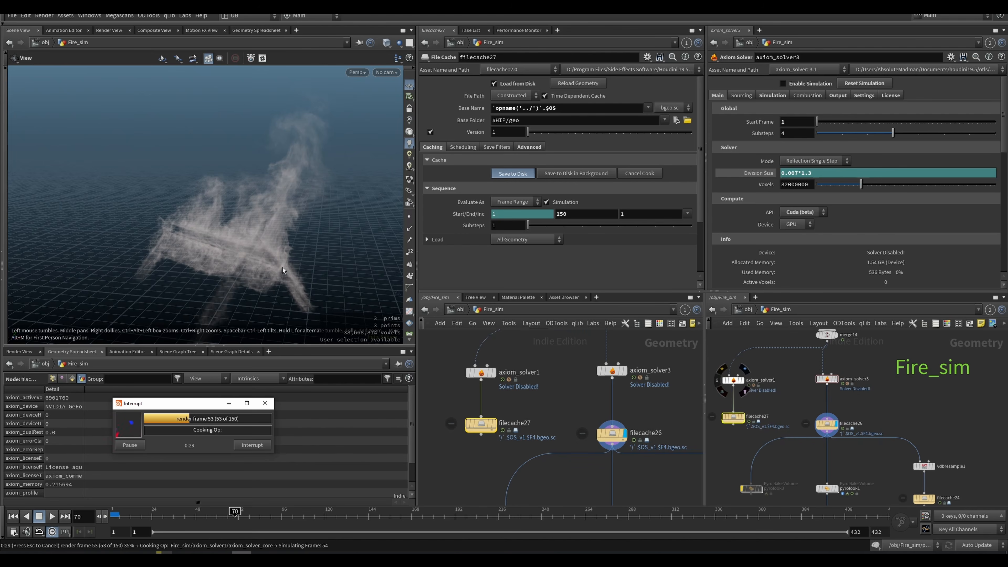
{"action": "left_click_drag", "start_coordinate": [186, 408], "coordinate": [212, 409]}
{"action": "left_click", "coordinate": [278, 446]}
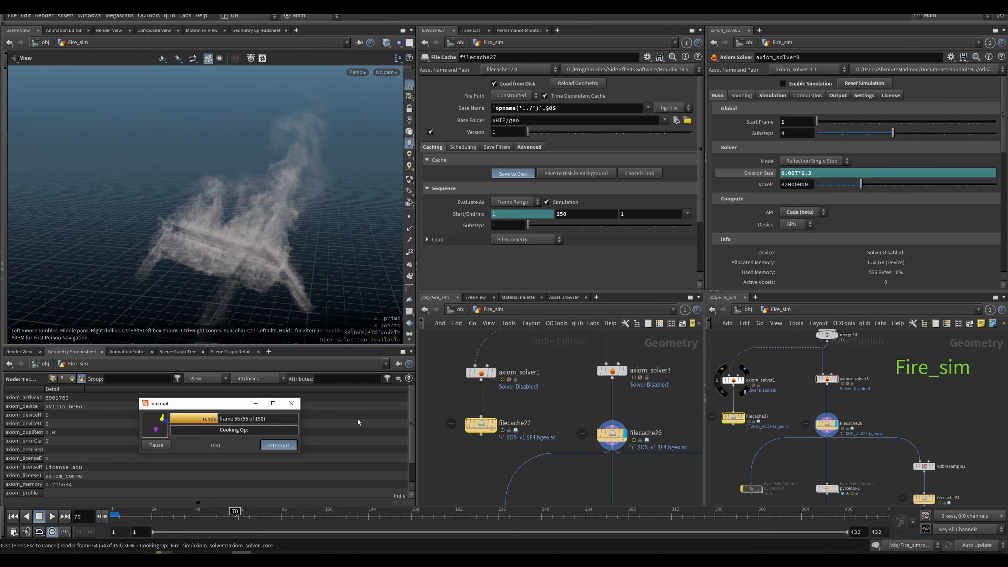
{"action": "mouse_move", "coordinate": [528, 420]}
{"action": "middle_mouse_down"}
{"action": "mouse_move", "coordinate": [546, 400]}
{"action": "mouse_move", "coordinate": [533, 416]}
{"action": "middle_mouse_up"}
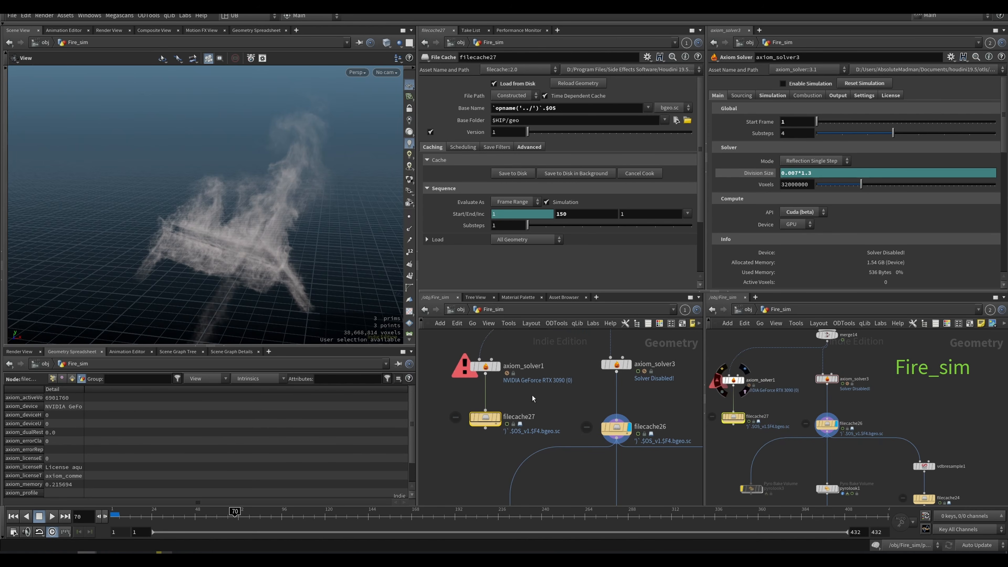
Display filecache27 and scrub between about frames 43 and 59 to examine the newly cached smoke.
{"action": "left_click", "coordinate": [496, 417]}
{"action": "left_click", "coordinate": [181, 514]}
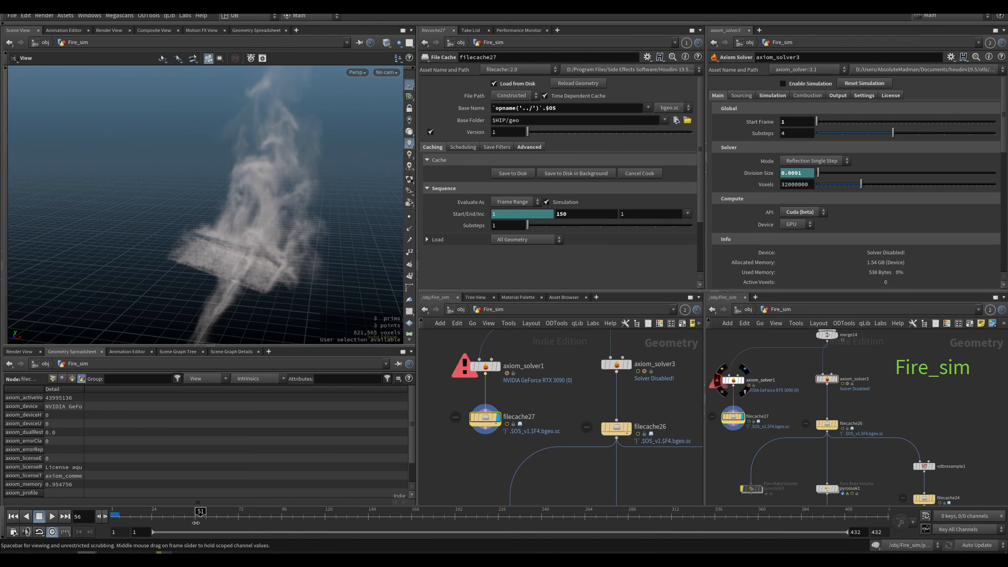
{"action": "left_click", "coordinate": [196, 523]}
{"action": "left_click", "coordinate": [190, 514]}
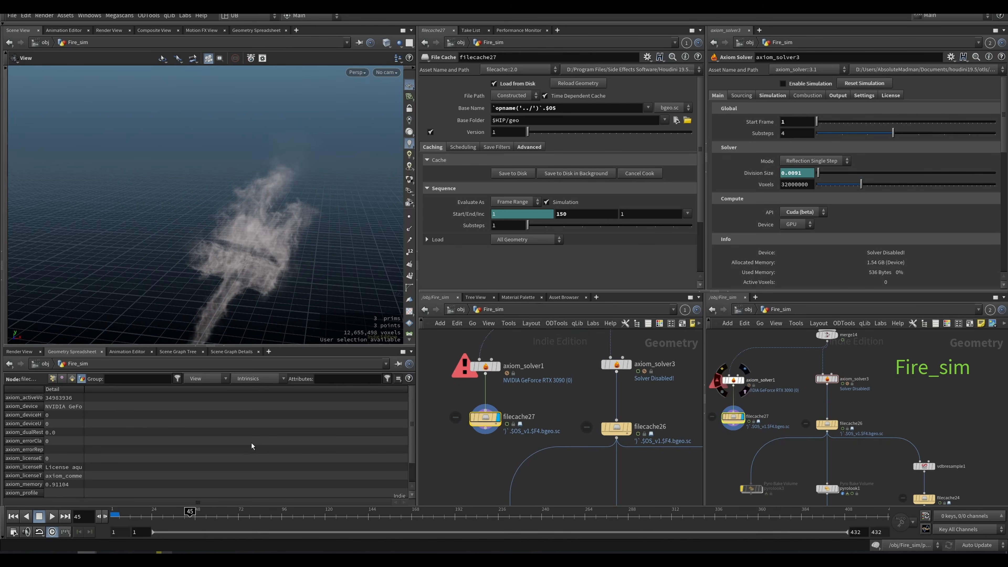
{"action": "left_click_drag", "start_coordinate": [244, 302], "coordinate": [259, 198]}
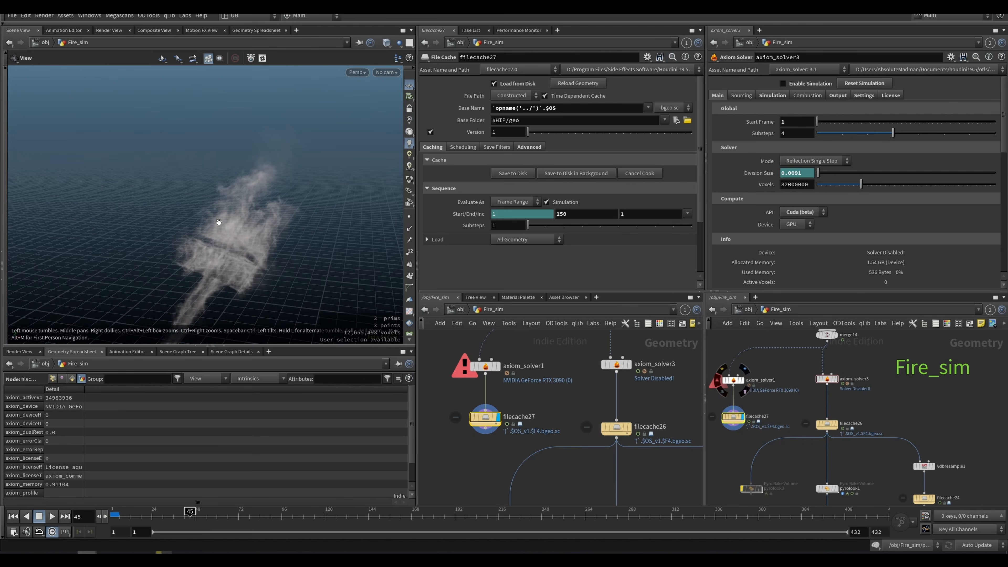
{"action": "left_click", "coordinate": [214, 516]}
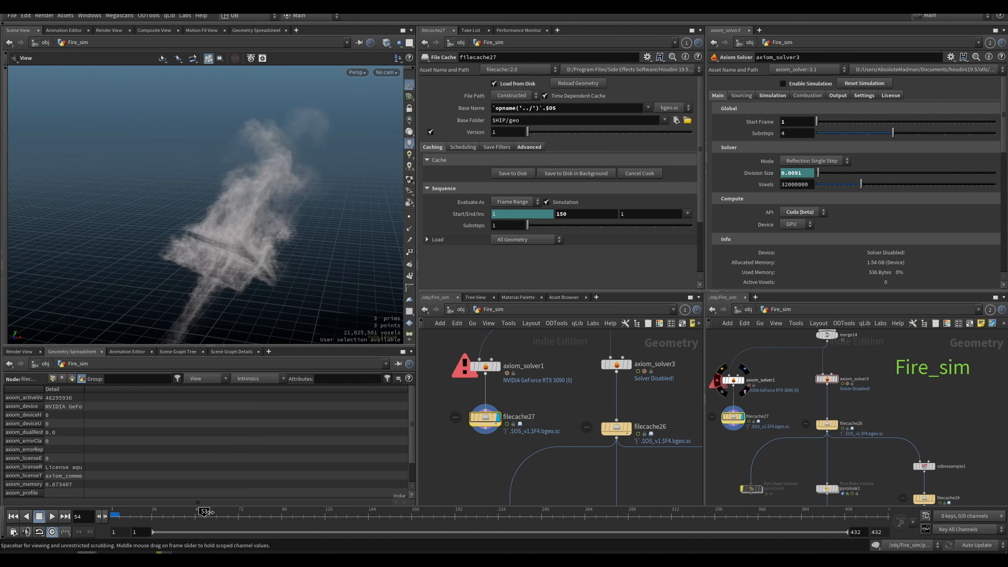
{"action": "left_click_drag", "start_coordinate": [256, 243], "coordinate": [247, 183]}
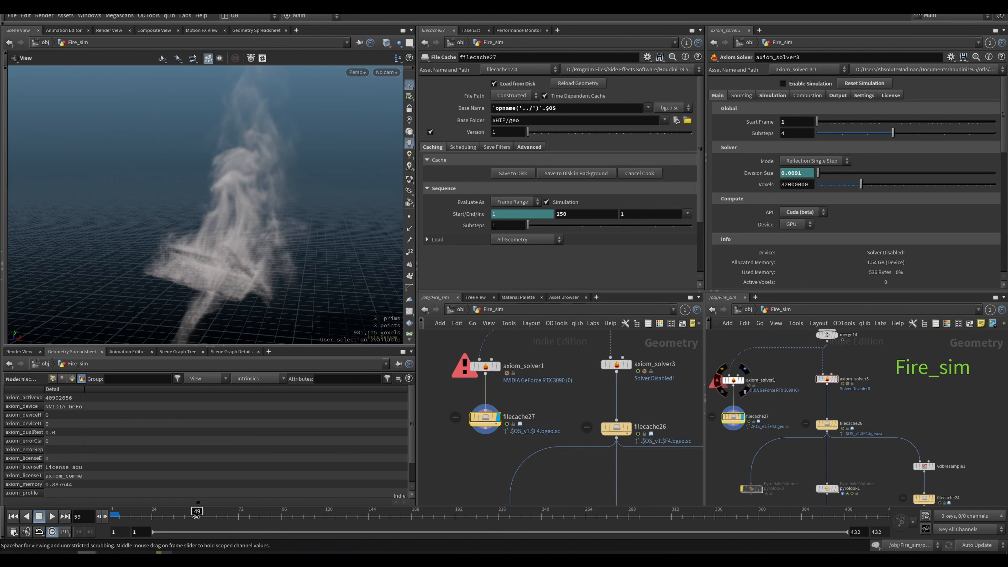
{"action": "left_click", "coordinate": [188, 517]}
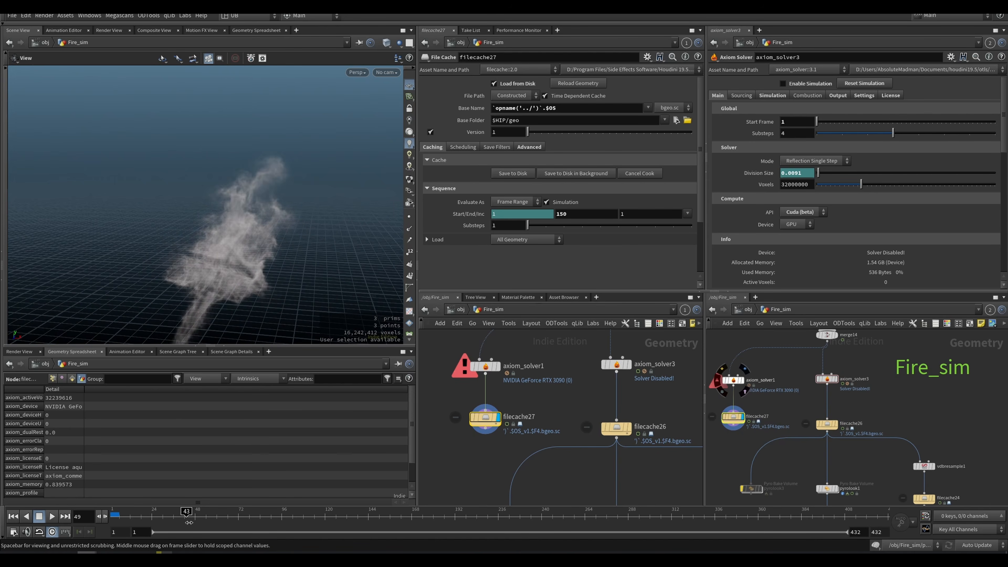
{"action": "left_click", "coordinate": [214, 525]}
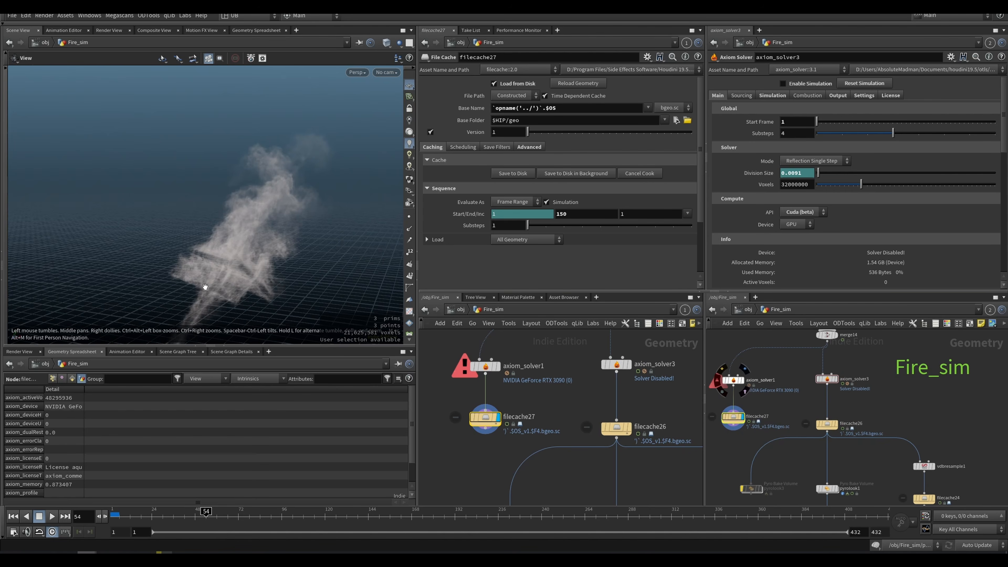
Display filecache26 at frame 54 to compare its smoke shape with the new cache.
{"action": "mouse_move", "coordinate": [558, 382]}
{"action": "middle_mouse_down"}
{"action": "mouse_move", "coordinate": [554, 402]}
{"action": "mouse_move", "coordinate": [543, 381]}
{"action": "mouse_move", "coordinate": [574, 383]}
{"action": "middle_mouse_up"}
{"action": "key", "text": "r"}
{"action": "left_click", "coordinate": [593, 411]}
{"action": "mouse_move", "coordinate": [249, 276]}
{"action": "left_mouse_down"}
{"action": "mouse_move", "coordinate": [289, 286]}
{"action": "mouse_move", "coordinate": [256, 273]}
{"action": "left_mouse_up"}
{"action": "middle_click_drag", "start_coordinate": [595, 384], "coordinate": [578, 374]}
{"action": "middle_click_drag", "start_coordinate": [650, 457], "coordinate": [567, 374]}
{"action": "scroll", "coordinate": [610, 346], "scroll_direction": "down", "scroll_amount": 2}
{"action": "scroll", "coordinate": [567, 374], "scroll_direction": "down", "scroll_amount": 3}
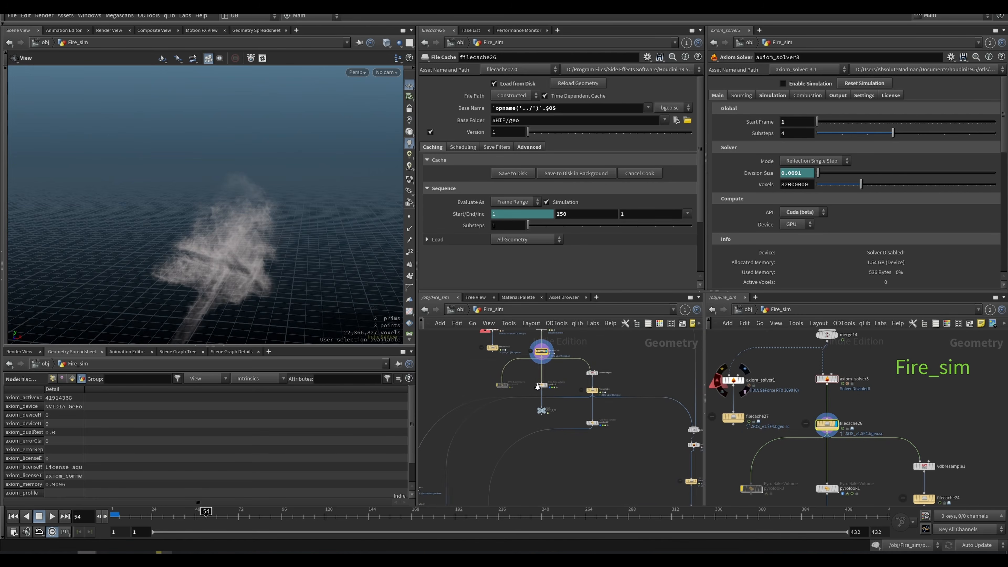
Switch the desktop layout to UB2_vertical2.
{"action": "left_click", "coordinate": [254, 17]}
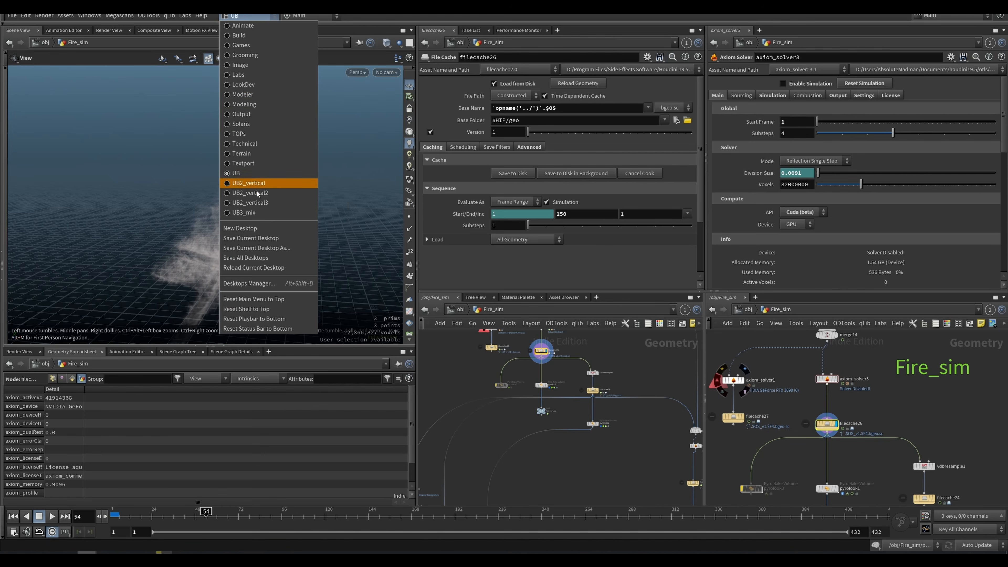
{"action": "left_click", "coordinate": [265, 204]}
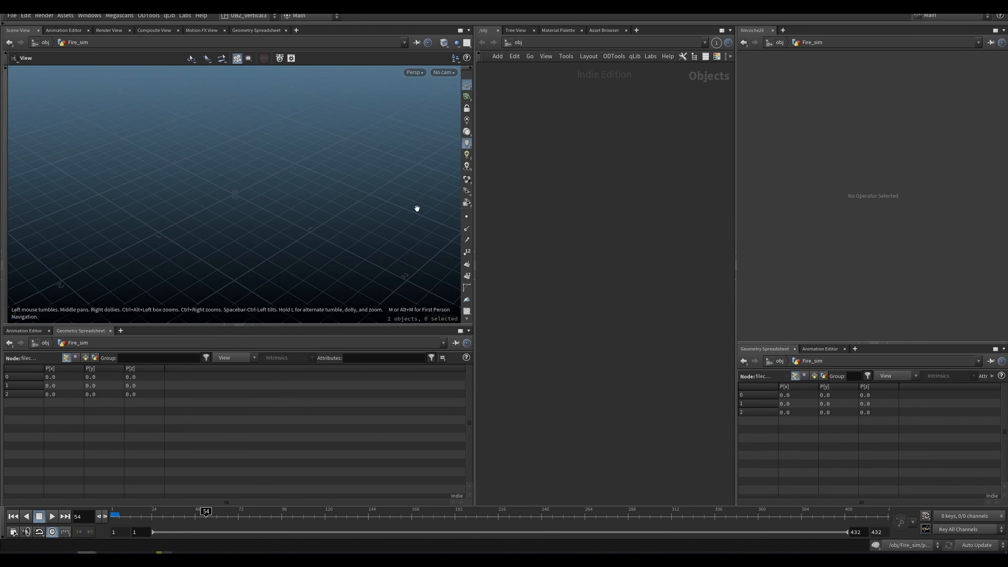
{"action": "left_click", "coordinate": [254, 16]}
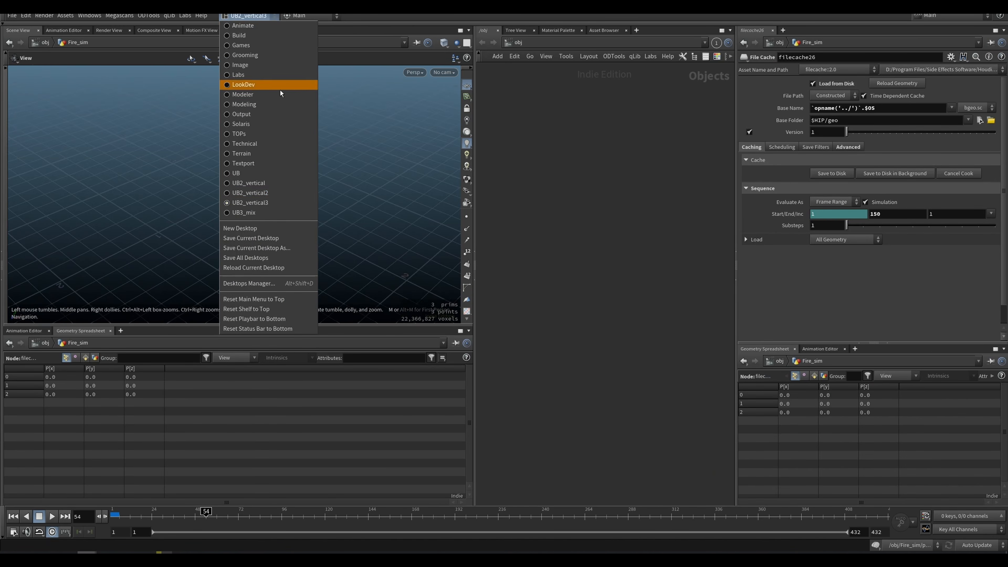
{"action": "left_click", "coordinate": [277, 192]}
Select and display the pyrolook1 Pyro Bake Volume node to view the shaded fire.
{"action": "middle_click_drag", "start_coordinate": [606, 362], "coordinate": [595, 295]}
{"action": "left_click", "coordinate": [597, 287]}
{"action": "left_click_drag", "start_coordinate": [338, 297], "coordinate": [325, 306], "text": "alt"}
{"action": "left_click", "coordinate": [606, 294]}
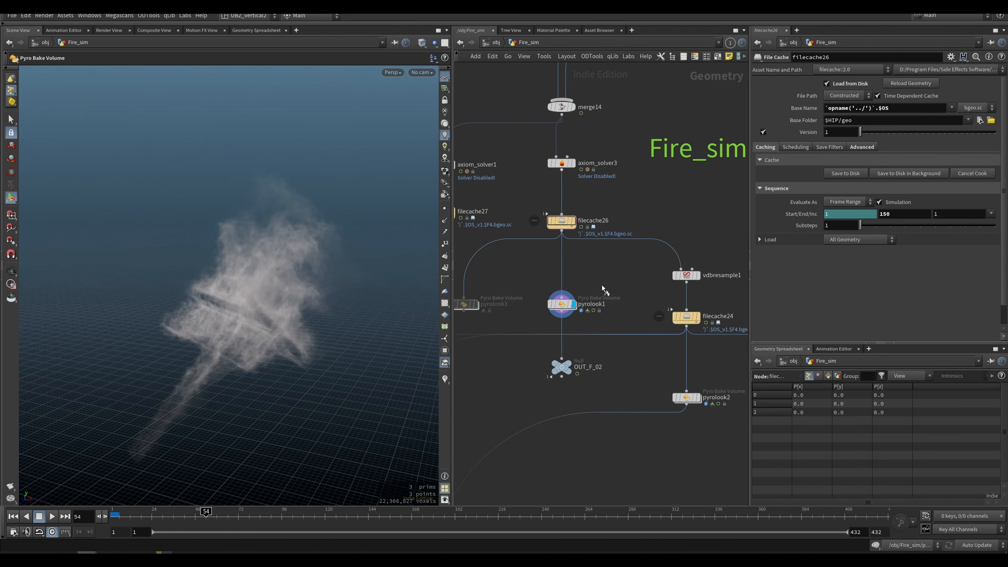
{"action": "left_click", "coordinate": [562, 304]}
{"action": "left_click_drag", "start_coordinate": [290, 344], "coordinate": [337, 330], "text": "alt"}
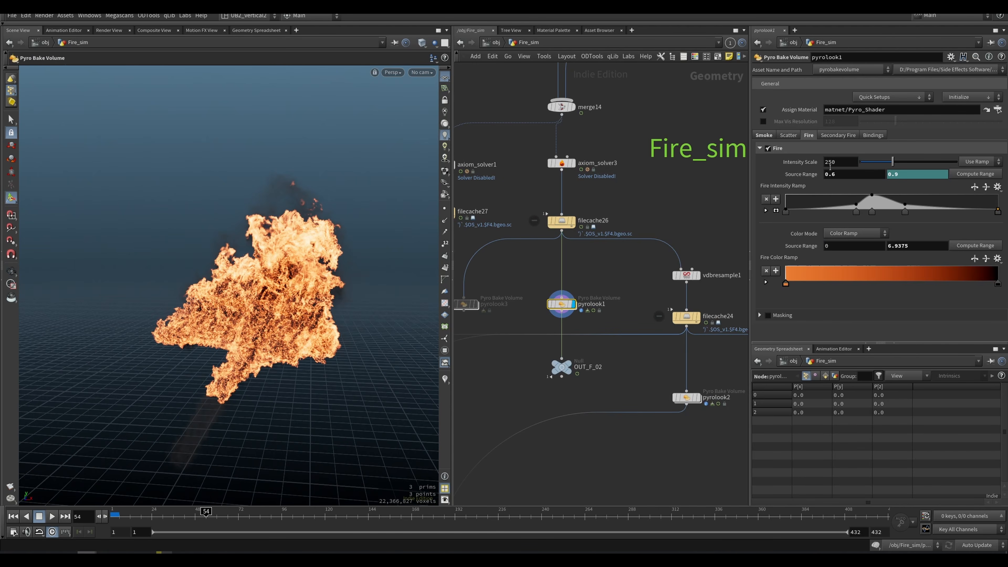
Expand pyrolook1's Fire Intensity Ramp and examine its fire Source Range values and the upper value's expression.
{"action": "left_click", "coordinate": [776, 211]}
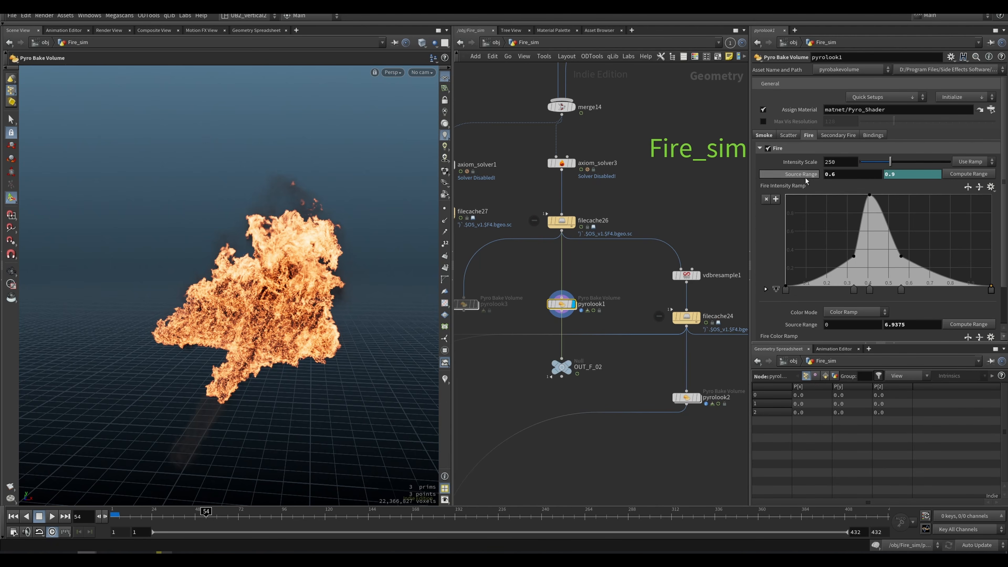
{"action": "left_click", "coordinate": [852, 174]}
{"action": "left_click", "coordinate": [914, 175]}
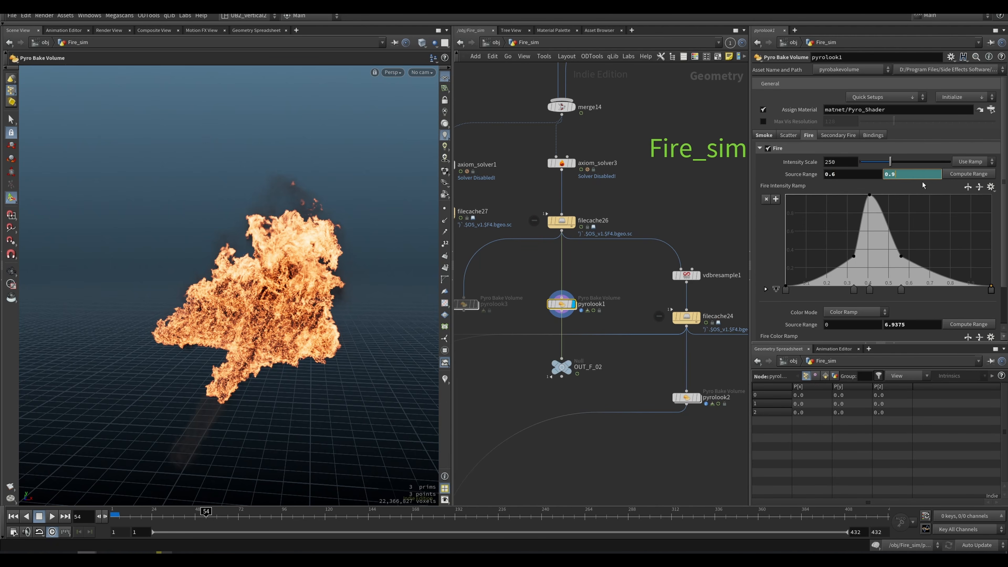
{"action": "left_click", "coordinate": [810, 176]}
{"action": "left_click_drag", "start_coordinate": [922, 175], "coordinate": [947, 177]}
{"action": "left_click", "coordinate": [893, 178]}
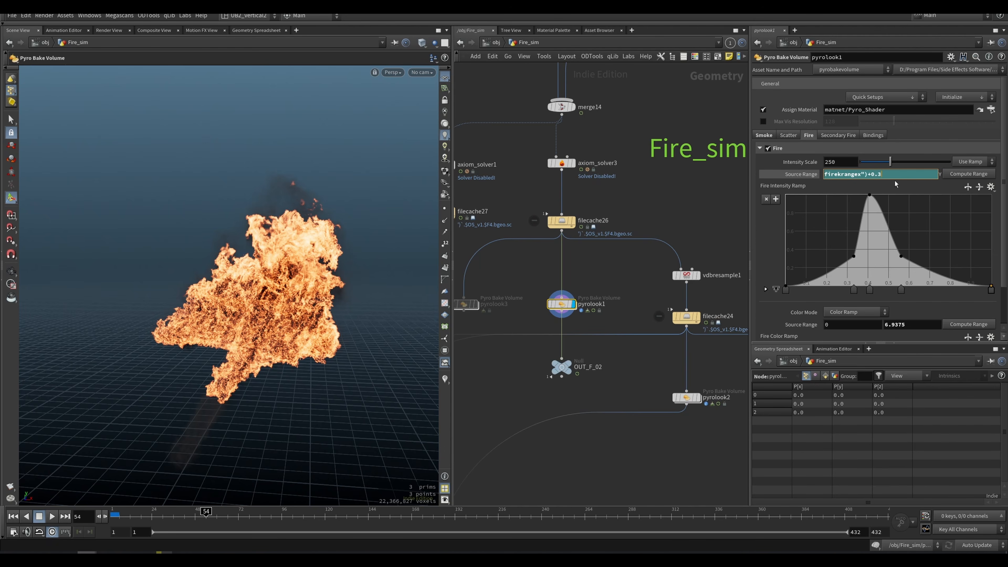
{"action": "left_click", "coordinate": [788, 176]}
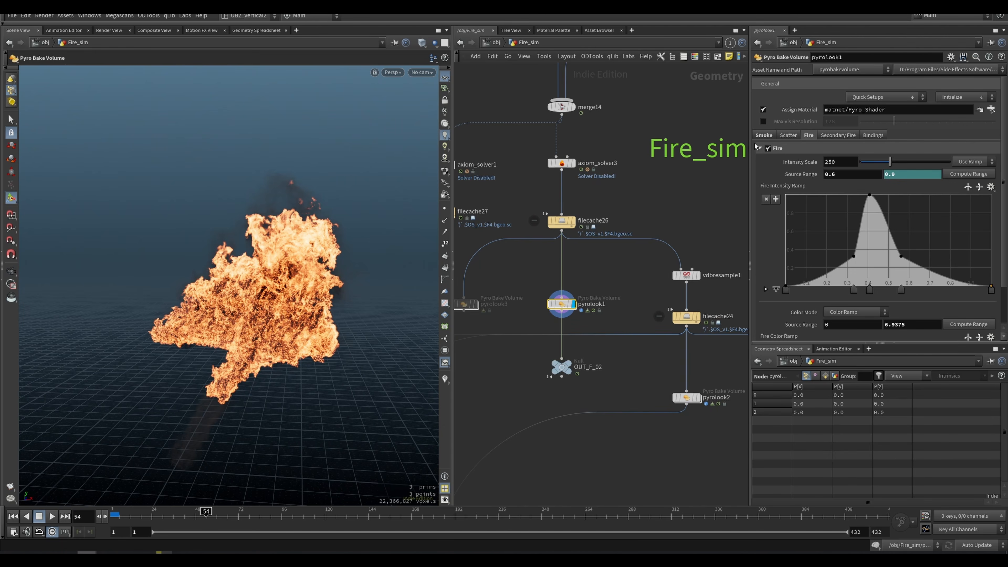
Compare pyrolook1's fire with Smoke disabled and enabled, and examine the result from several angles.
{"action": "left_click", "coordinate": [763, 135]}
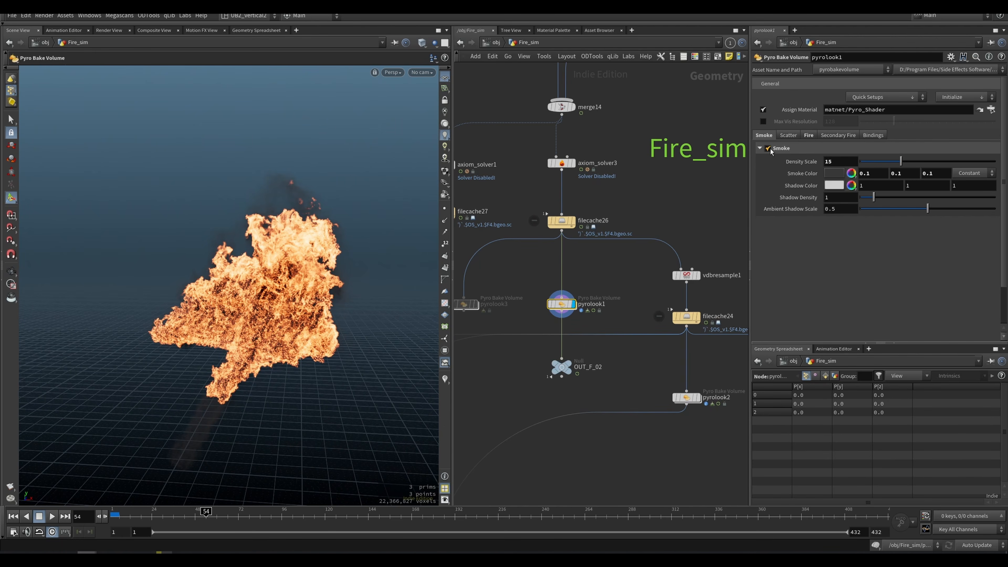
{"action": "left_click_drag", "start_coordinate": [350, 318], "coordinate": [317, 319], "text": "alt"}
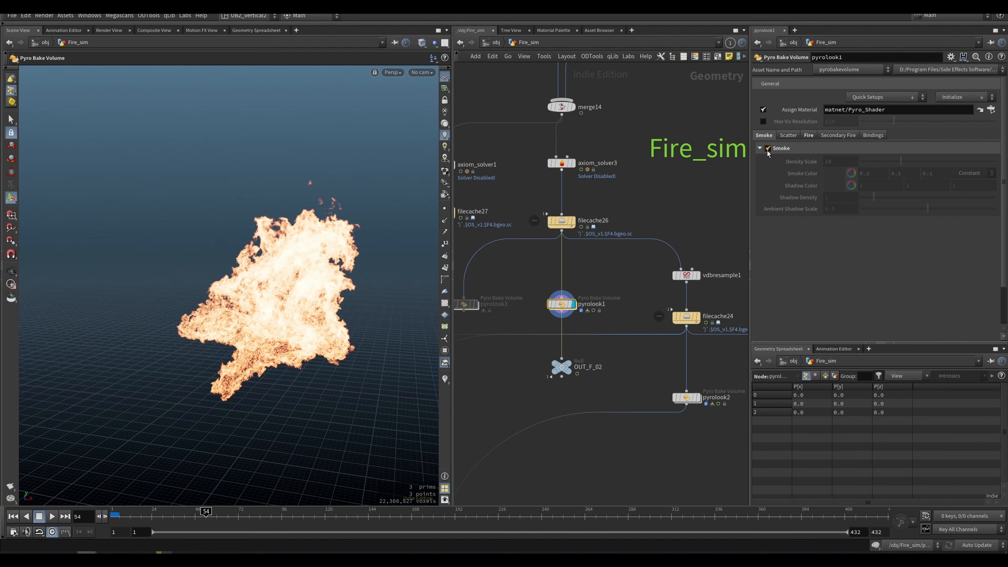
{"action": "left_click_drag", "start_coordinate": [307, 182], "coordinate": [302, 210], "text": "alt"}
{"action": "left_click_drag", "start_coordinate": [354, 249], "coordinate": [281, 199], "text": "alt"}
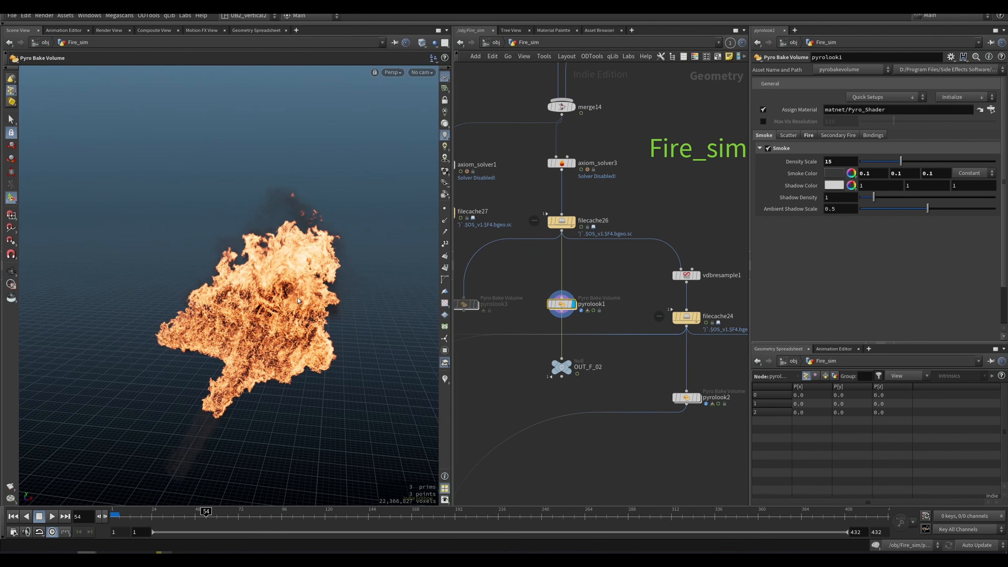
{"action": "right_click_drag", "start_coordinate": [246, 341], "coordinate": [275, 306], "text": "alt"}
{"action": "mouse_move", "coordinate": [312, 270]}
{"action": "left_mouse_down", "text": "alt"}
{"action": "mouse_move", "coordinate": [242, 268]}
{"action": "mouse_move", "coordinate": [300, 272]}
{"action": "left_mouse_up", "text": "alt"}
{"action": "right_click_drag", "start_coordinate": [310, 272], "coordinate": [260, 334], "text": "alt"}
{"action": "mouse_move", "coordinate": [300, 223]}
{"action": "left_mouse_down", "text": "alt"}
{"action": "mouse_move", "coordinate": [327, 218]}
{"action": "mouse_move", "coordinate": [302, 214]}
{"action": "left_mouse_up", "text": "alt"}
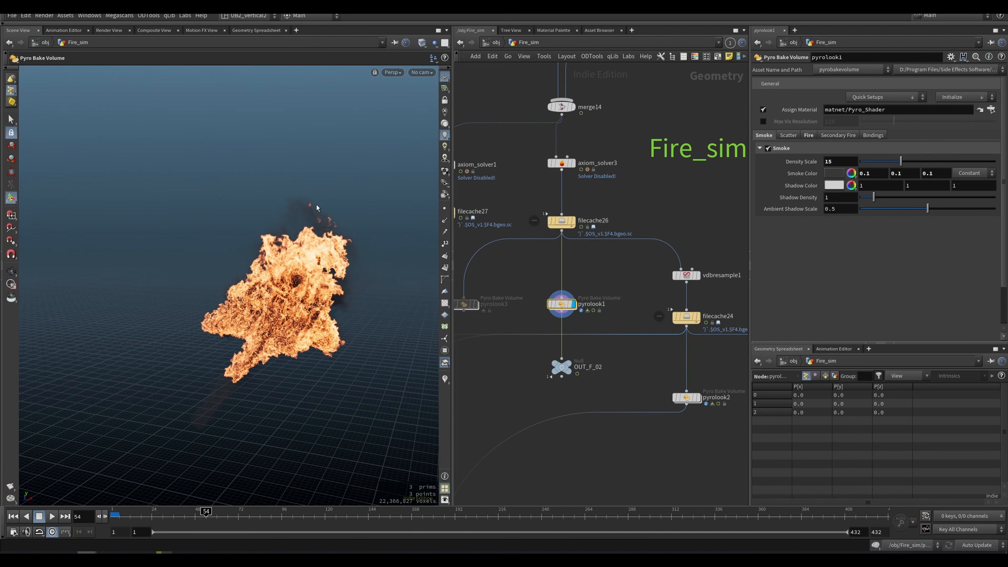
Display vdbresample1 beside the pyrolook1 branch and check its voxel size settings.
{"action": "middle_click_drag", "start_coordinate": [640, 269], "coordinate": [552, 220]}
{"action": "scroll", "coordinate": [598, 286], "scroll_direction": "down", "scroll_amount": 5}
{"action": "left_click_drag", "start_coordinate": [711, 228], "coordinate": [547, 415]}
{"action": "middle_click_drag", "start_coordinate": [479, 257], "coordinate": [536, 280]}
{"action": "scroll", "coordinate": [566, 244], "scroll_direction": "up", "scroll_amount": 7}
{"action": "left_click", "coordinate": [501, 278]}
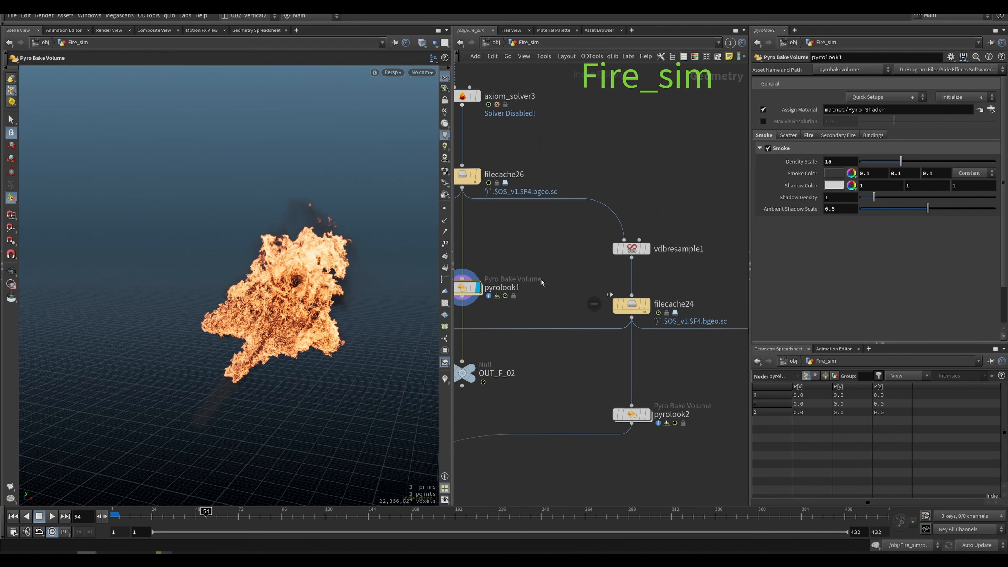
{"action": "left_click_drag", "start_coordinate": [677, 228], "coordinate": [593, 273]}
{"action": "key", "text": "r"}
Display filecache24 and scrub to frame 97 to examine the resampled low-resolution volume and its node info.
{"action": "middle_click_drag", "start_coordinate": [670, 296], "coordinate": [617, 286]}
{"action": "left_click_drag", "start_coordinate": [638, 277], "coordinate": [554, 309]}
{"action": "key", "text": "r"}
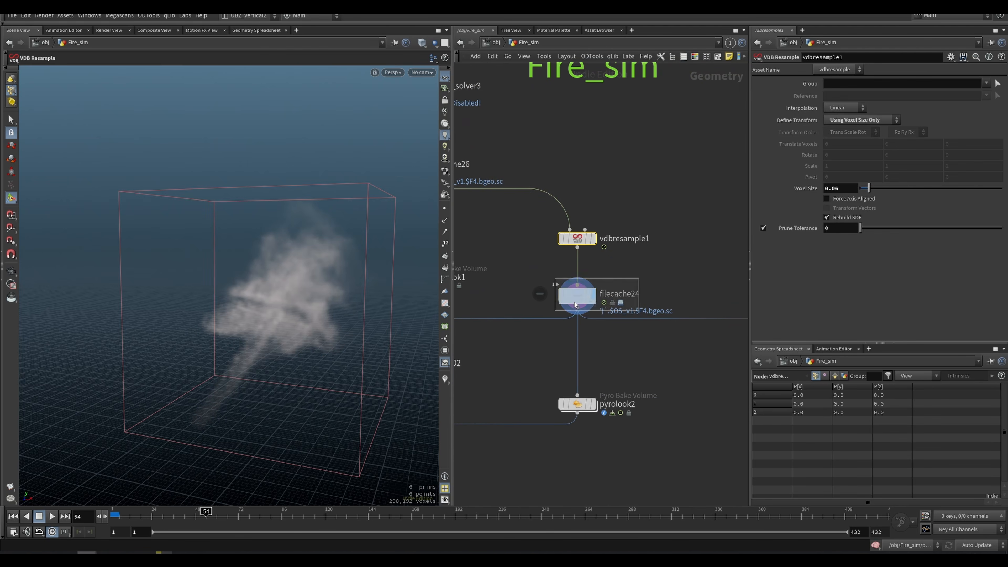
{"action": "left_click_drag", "start_coordinate": [151, 517], "coordinate": [283, 500]}
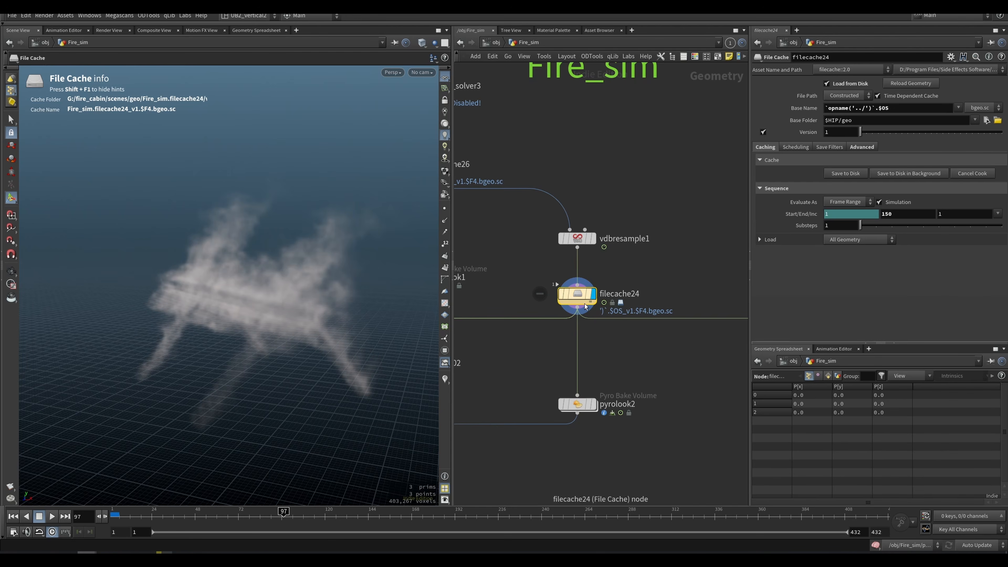
{"action": "middle_click", "coordinate": [579, 295]}
{"action": "middle_click_drag", "start_coordinate": [614, 360], "coordinate": [540, 316]}
{"action": "right_click_drag", "start_coordinate": [276, 304], "coordinate": [223, 340], "text": "alt"}
Display the inputs feeding the Smoke_sim branch, ending on merge15, to examine the combined sources.
{"action": "scroll", "coordinate": [612, 314], "scroll_direction": "down", "scroll_amount": 5}
{"action": "middle_click_drag", "start_coordinate": [613, 331], "coordinate": [526, 249]}
{"action": "left_click", "coordinate": [480, 173]}
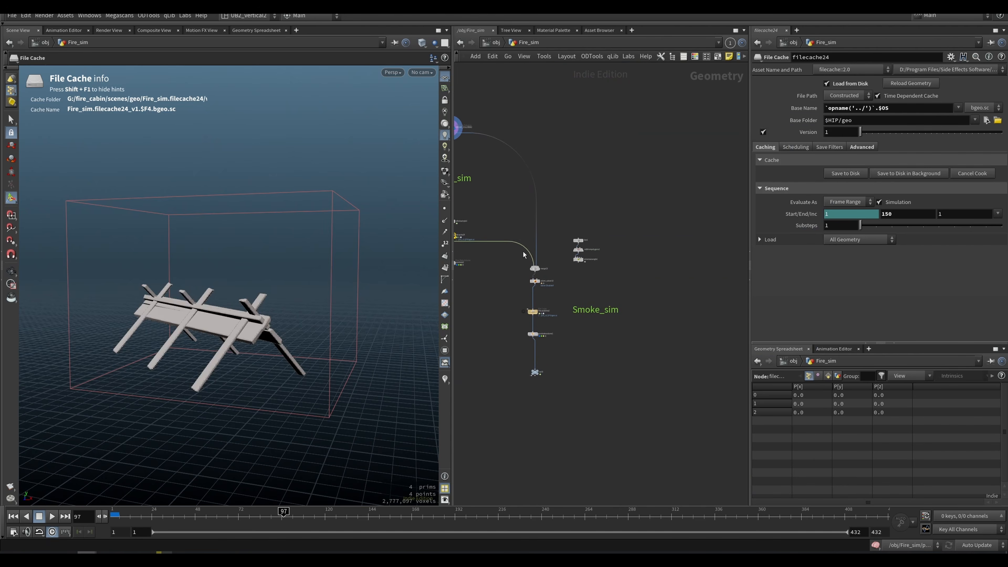
{"action": "scroll", "coordinate": [521, 278], "scroll_direction": "up", "scroll_amount": 5}
{"action": "left_click", "coordinate": [554, 254]}
{"action": "middle_click_drag", "start_coordinate": [526, 286], "coordinate": [544, 280]}
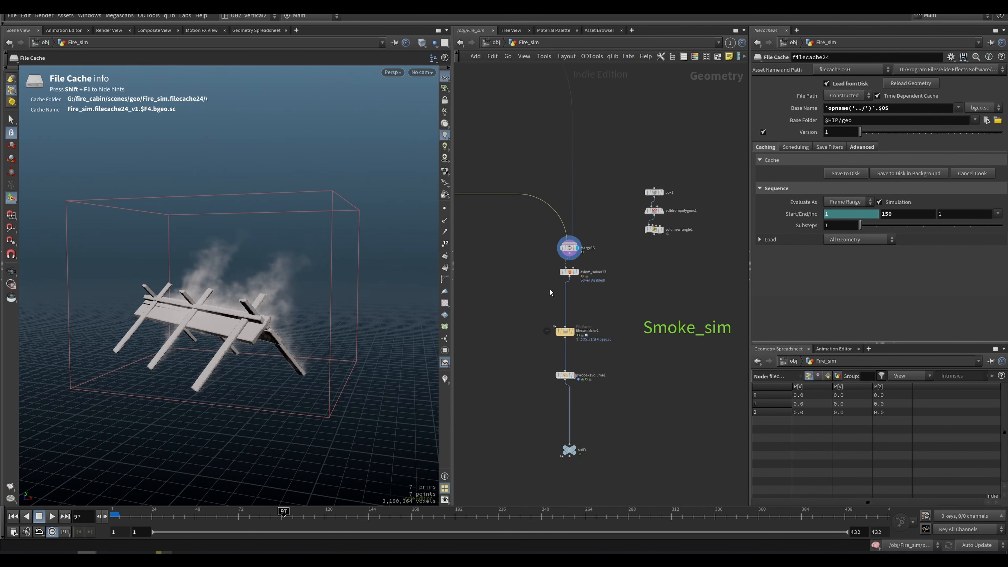
Display axiom_solver13, rewind to frame 1, enable its simulation and play it to about frame 56.
{"action": "key", "text": "ctrl+Up"}
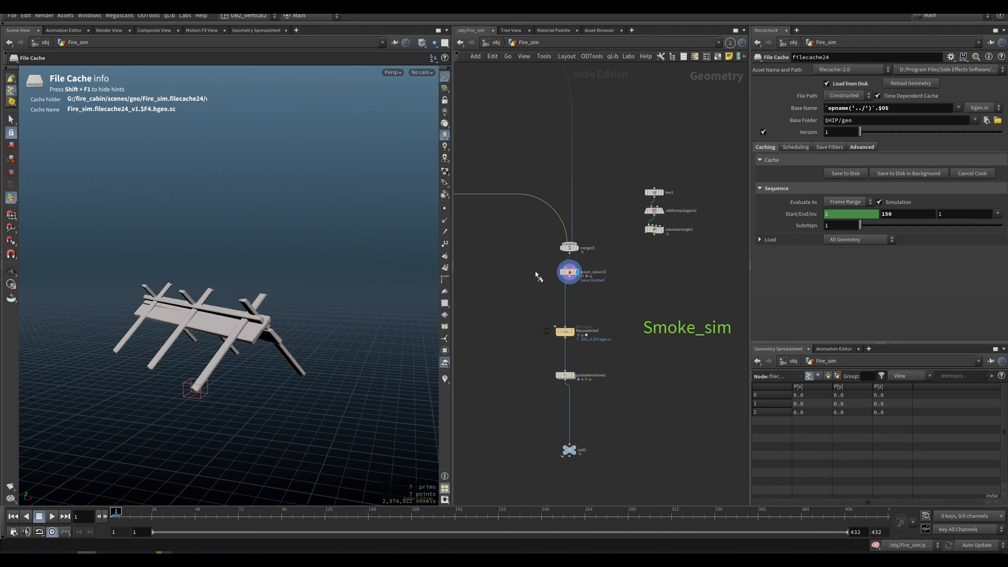
{"action": "left_click", "coordinate": [554, 281]}
{"action": "scroll", "coordinate": [539, 296], "scroll_direction": "up", "scroll_amount": 1}
{"action": "middle_click_drag", "start_coordinate": [551, 303], "coordinate": [654, 295]}
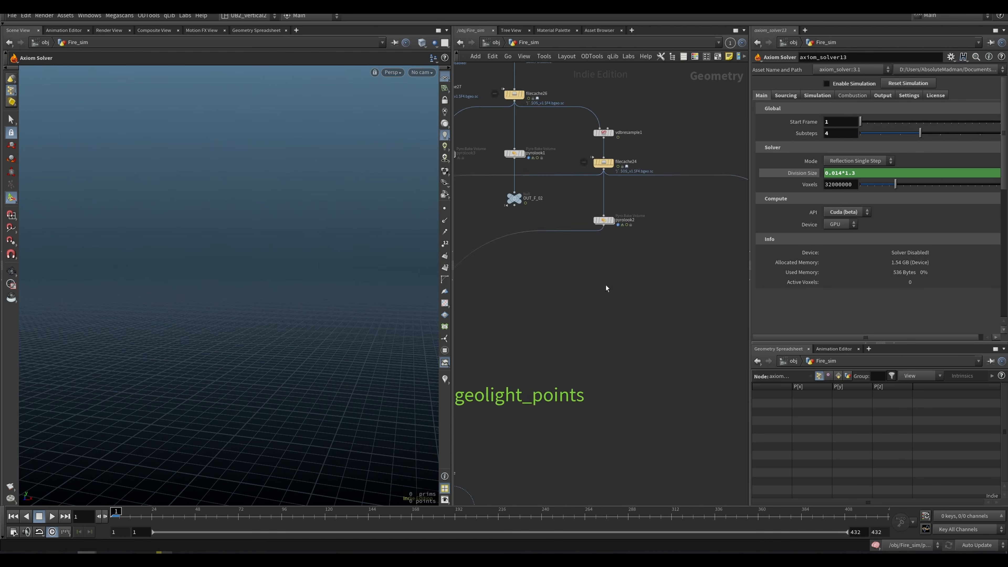
{"action": "middle_click_drag", "start_coordinate": [527, 150], "coordinate": [541, 237]}
{"action": "left_click_drag", "start_coordinate": [549, 133], "coordinate": [532, 141]}
{"action": "middle_click_drag", "start_coordinate": [632, 348], "coordinate": [557, 313]}
{"action": "scroll", "coordinate": [536, 306], "scroll_direction": "up", "scroll_amount": 2}
{"action": "left_click_drag", "start_coordinate": [542, 291], "coordinate": [621, 311]}
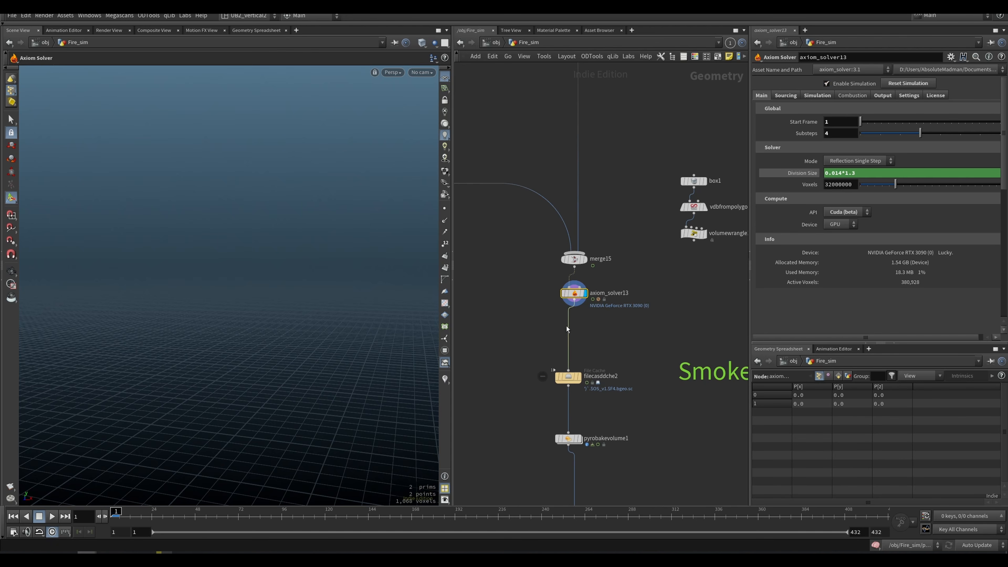
{"action": "key", "text": "Up"}
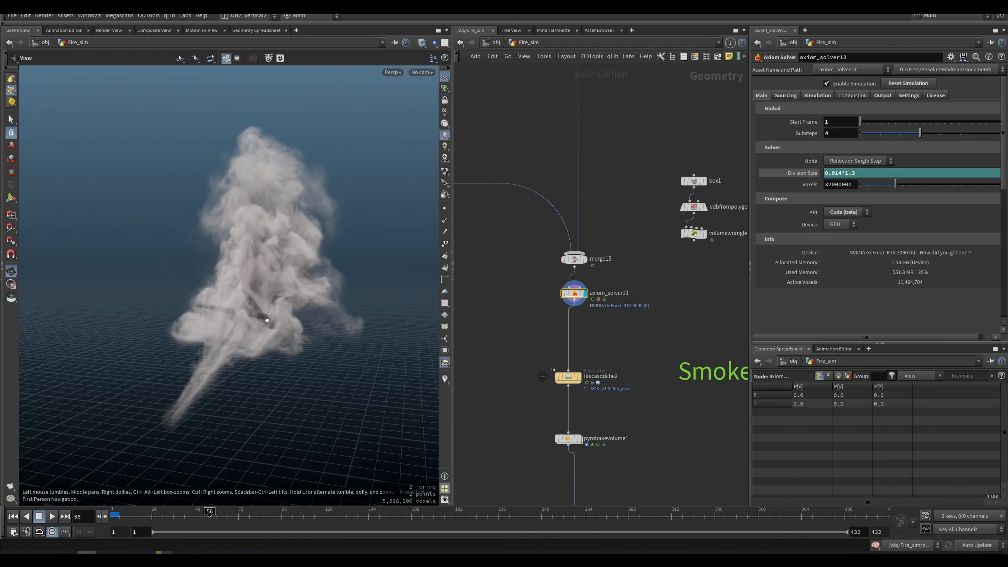
Display the filecasddche2 file cache below axiom_solver13 to view the cached smoke at frame 56.
{"action": "left_click", "coordinate": [579, 378]}
{"action": "left_click_drag", "start_coordinate": [570, 377], "coordinate": [570, 360]}
{"action": "middle_click_drag", "start_coordinate": [527, 330], "coordinate": [519, 274]}
{"action": "left_click_drag", "start_coordinate": [570, 303], "coordinate": [576, 303]}
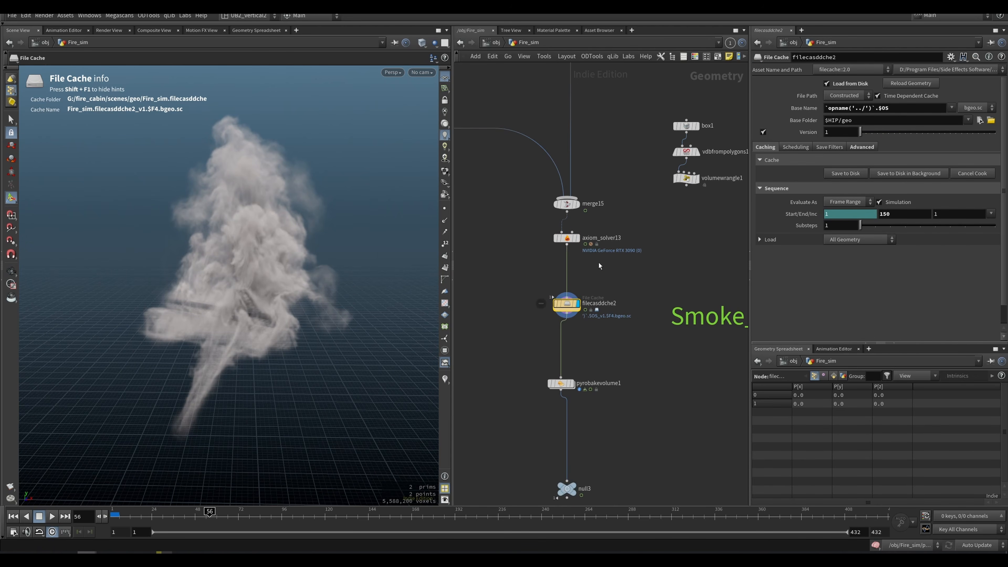
Select axiom_solver13 and review its density, temperature and velocity settings in the simulation parameters.
{"action": "left_click", "coordinate": [566, 238]}
{"action": "left_click", "coordinate": [817, 95]}
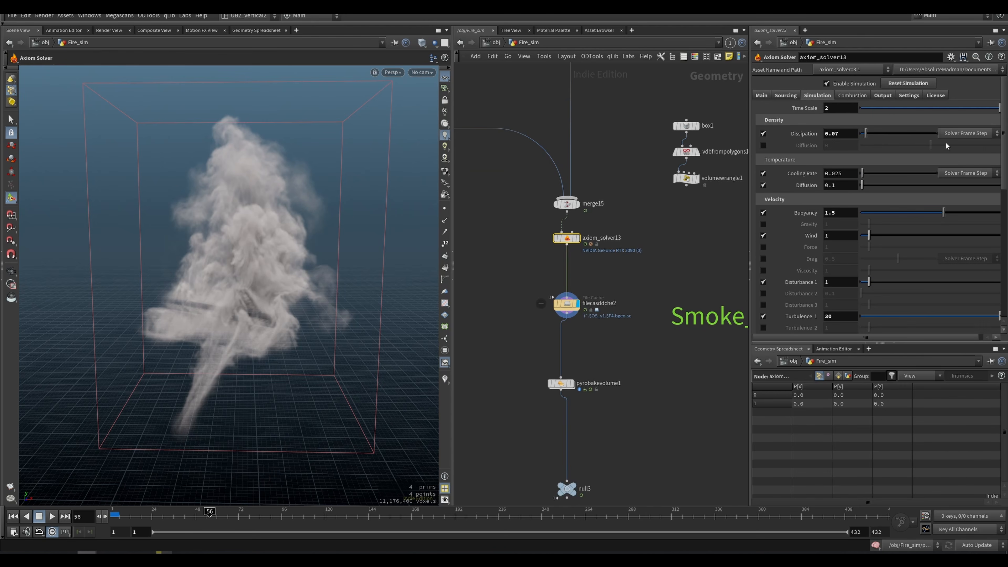
{"action": "left_click_drag", "start_coordinate": [1003, 143], "coordinate": [1005, 181]}
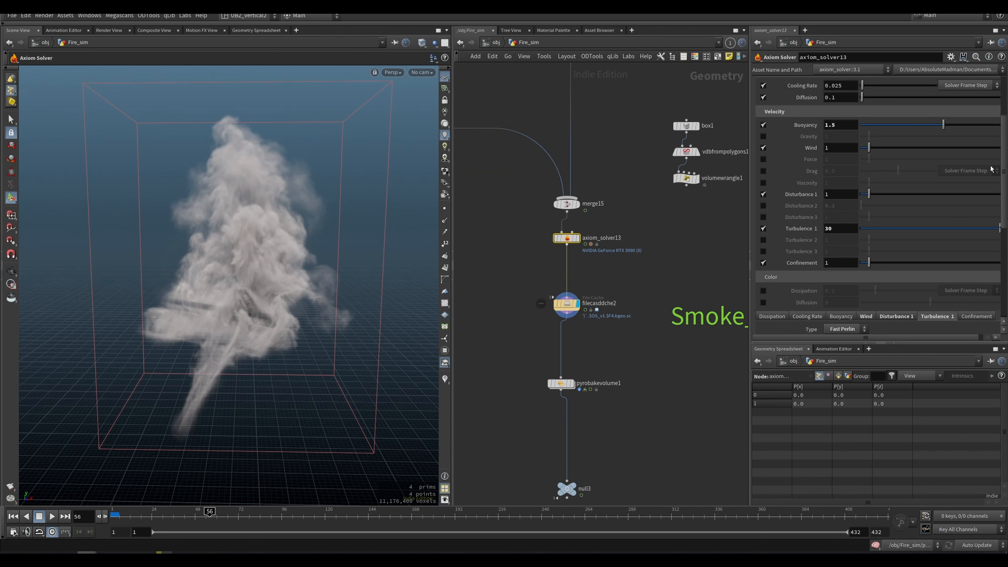
{"action": "scroll", "coordinate": [1006, 158], "scroll_direction": "up", "scroll_amount": 5}
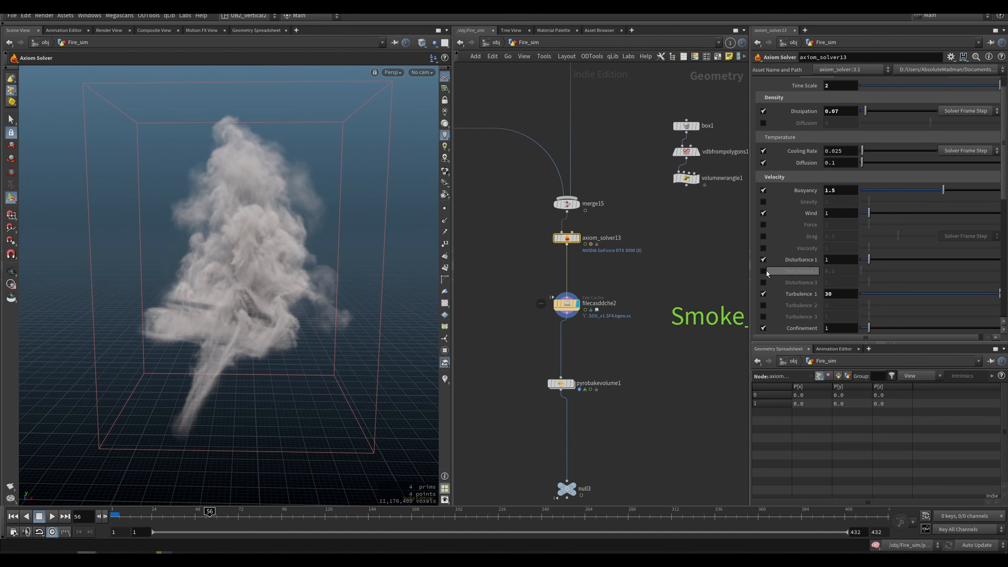
{"action": "scroll", "coordinate": [1003, 123], "scroll_direction": "up", "scroll_amount": 2}
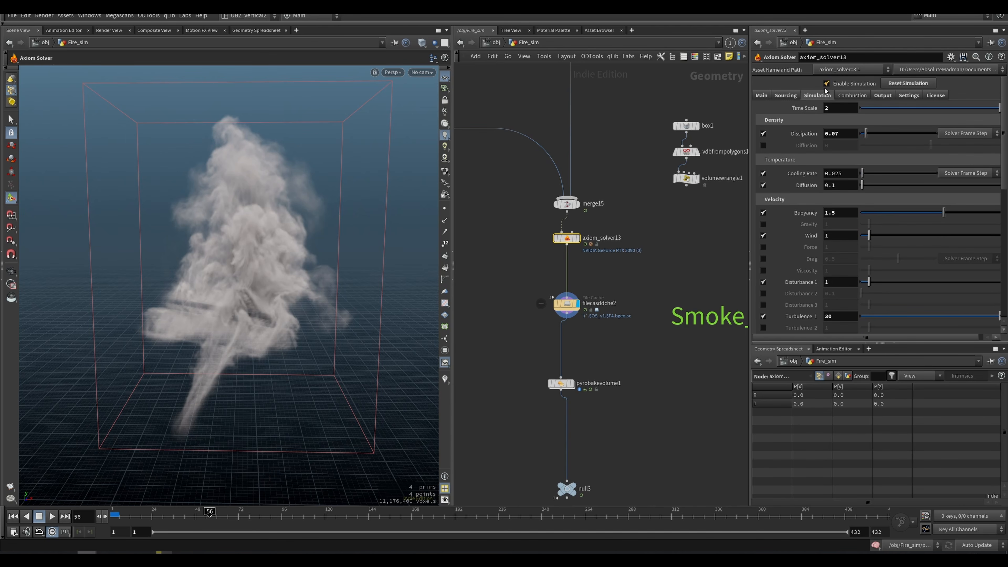
Set the velocity source scale of axiom_solver13 to 2 in its sourcing parameters.
{"action": "left_click", "coordinate": [796, 97]}
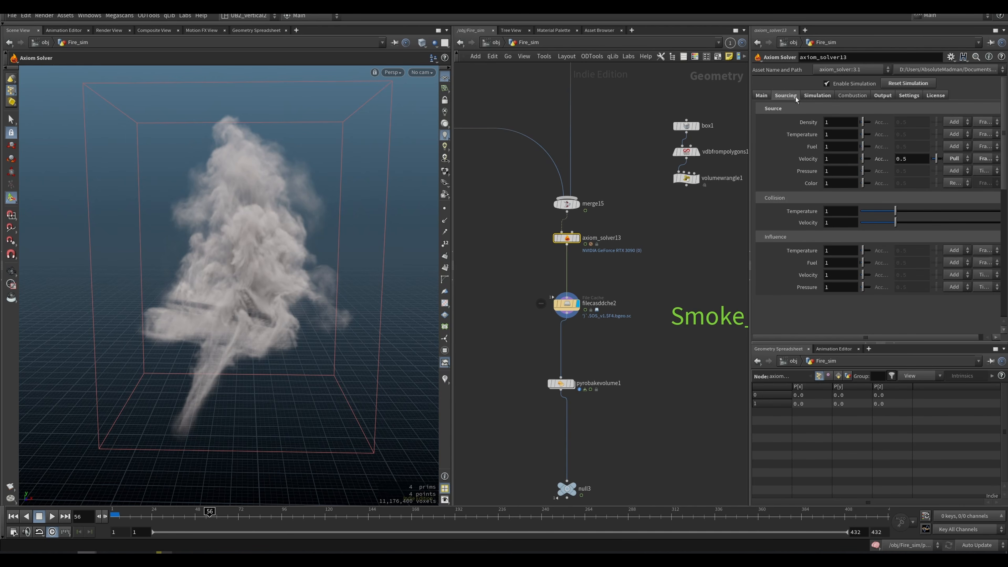
{"action": "left_click", "coordinate": [874, 98]}
{"action": "left_click", "coordinate": [778, 97]}
{"action": "double_click", "coordinate": [838, 161]}
{"action": "type", "text": "2"}
{"action": "key", "text": "Return"}
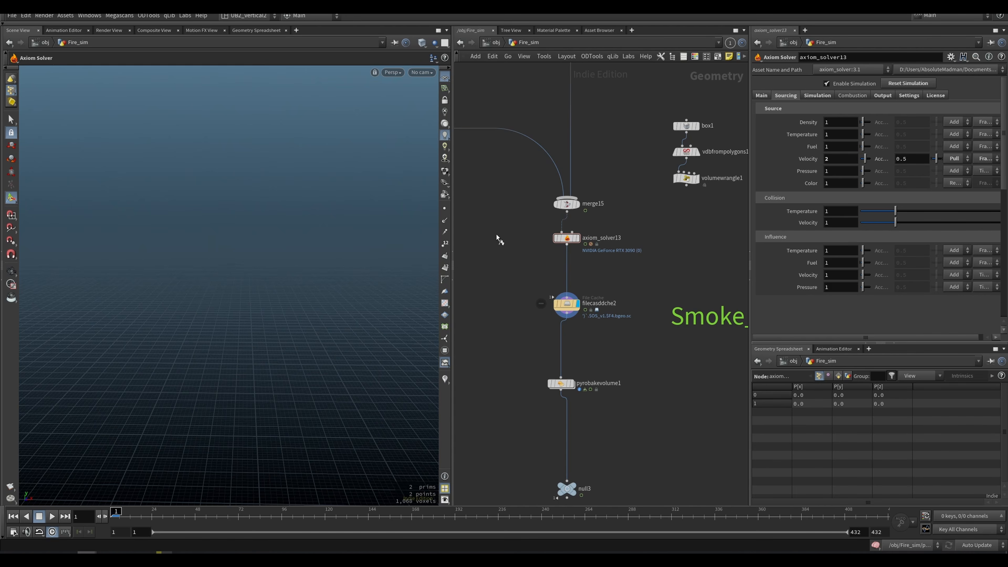
Display axiom_solver13 and play the smoke simulation to about frame 54 to examine the effect of the velocity scale.
{"action": "left_click", "coordinate": [577, 238]}
{"action": "key", "text": "Up"}
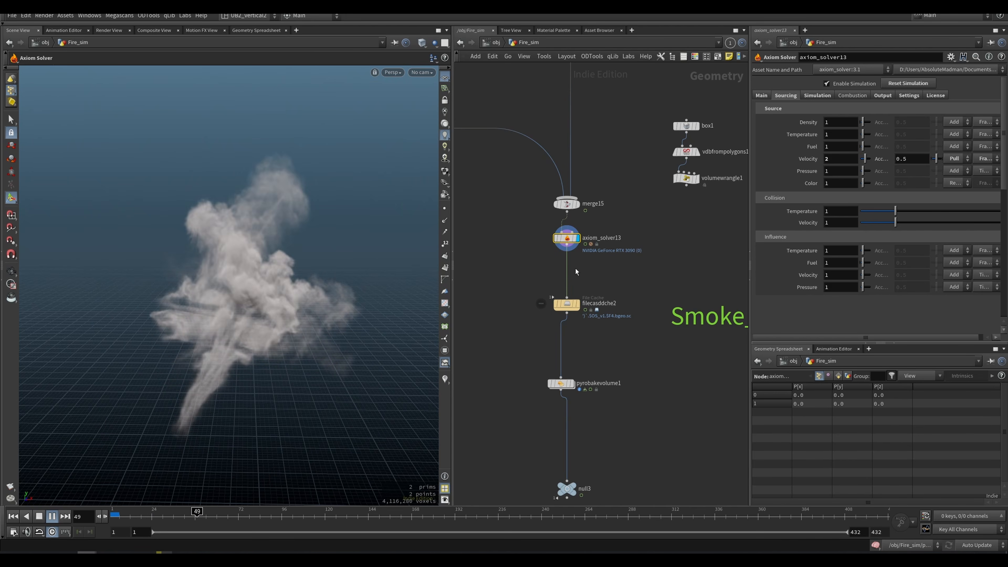
{"action": "key", "text": "Escape"}
{"action": "mouse_move", "coordinate": [291, 315]}
{"action": "left_mouse_down", "text": "alt"}
{"action": "mouse_move", "coordinate": [265, 319]}
{"action": "mouse_move", "coordinate": [286, 310]}
{"action": "left_mouse_up", "text": "alt"}
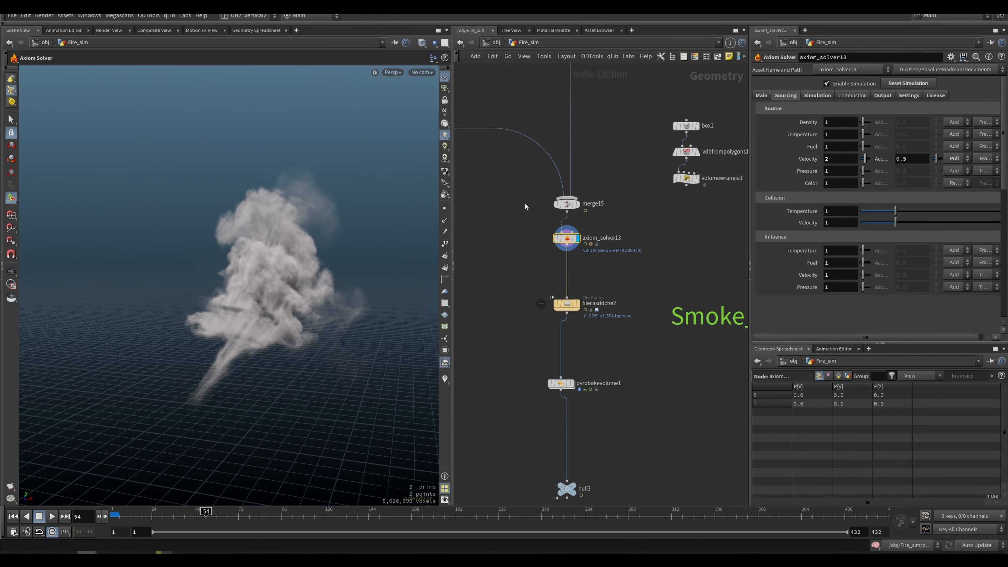
Inspect the node info of filecache24 for its density, temperature and vel volumes, and return to axiom_solver13.
{"action": "middle_click_drag", "start_coordinate": [551, 211], "coordinate": [735, 300]}
{"action": "middle_click", "coordinate": [548, 206]}
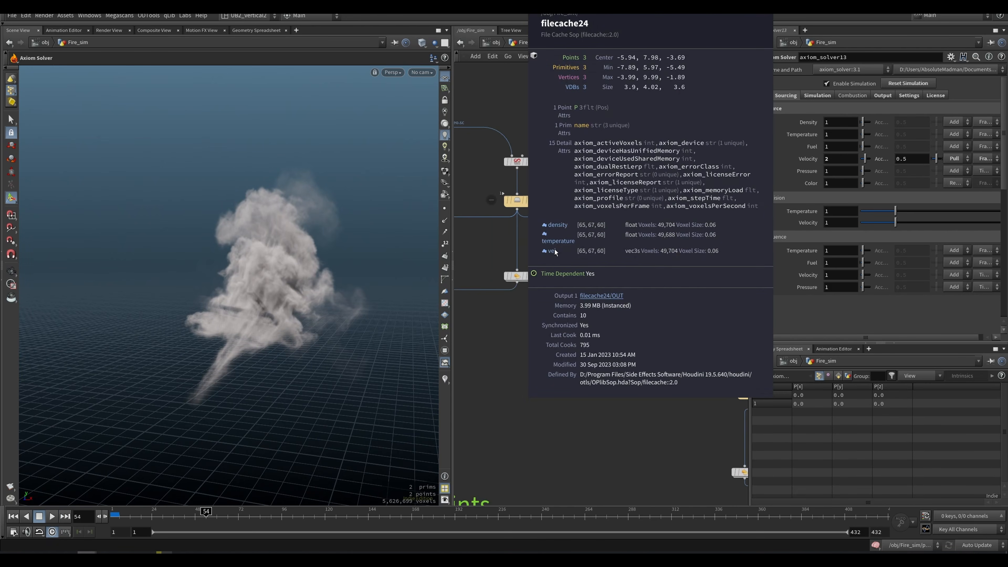
{"action": "middle_click_drag", "start_coordinate": [680, 344], "coordinate": [709, 379]}
{"action": "middle_click", "coordinate": [531, 213]}
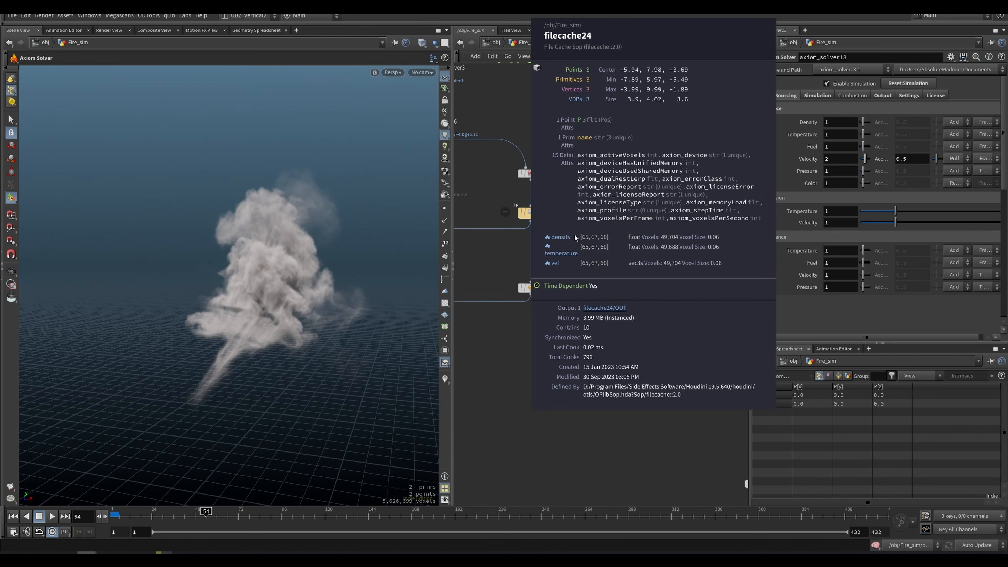
{"action": "middle_click_drag", "start_coordinate": [496, 244], "coordinate": [631, 309]}
{"action": "middle_click_drag", "start_coordinate": [690, 337], "coordinate": [543, 273]}
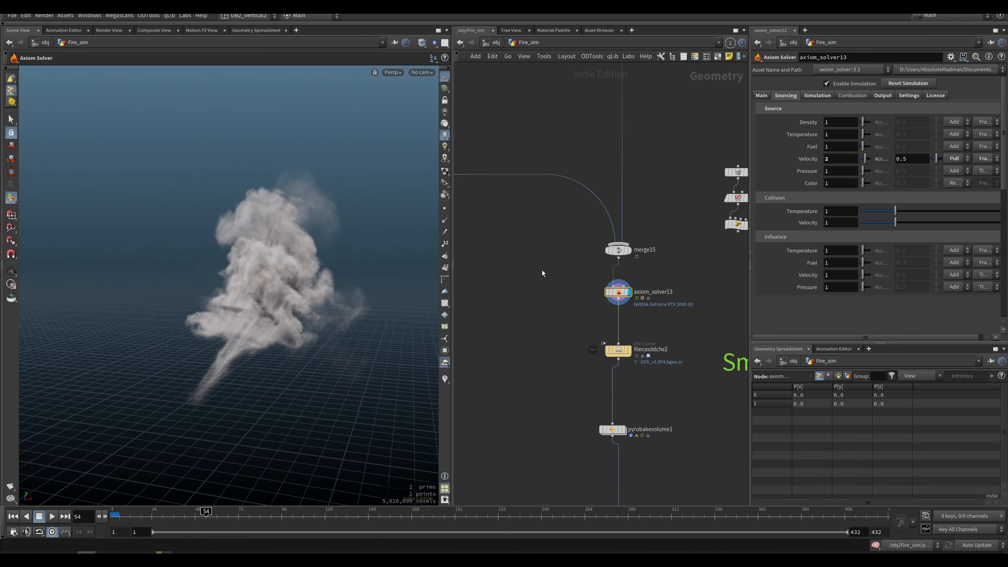
{"action": "middle_click_drag", "start_coordinate": [658, 277], "coordinate": [600, 259]}
Try the Add operation for the solver's source velocity and replay the simulation from frame 1 to about frame 31.
{"action": "left_click_drag", "start_coordinate": [273, 312], "coordinate": [258, 346], "text": "alt"}
{"action": "left_click", "coordinate": [966, 161]}
{"action": "left_click", "coordinate": [964, 169]}
{"action": "left_click", "coordinate": [659, 292]}
{"action": "key", "text": "ctrl+Up"}
{"action": "key", "text": "Up"}
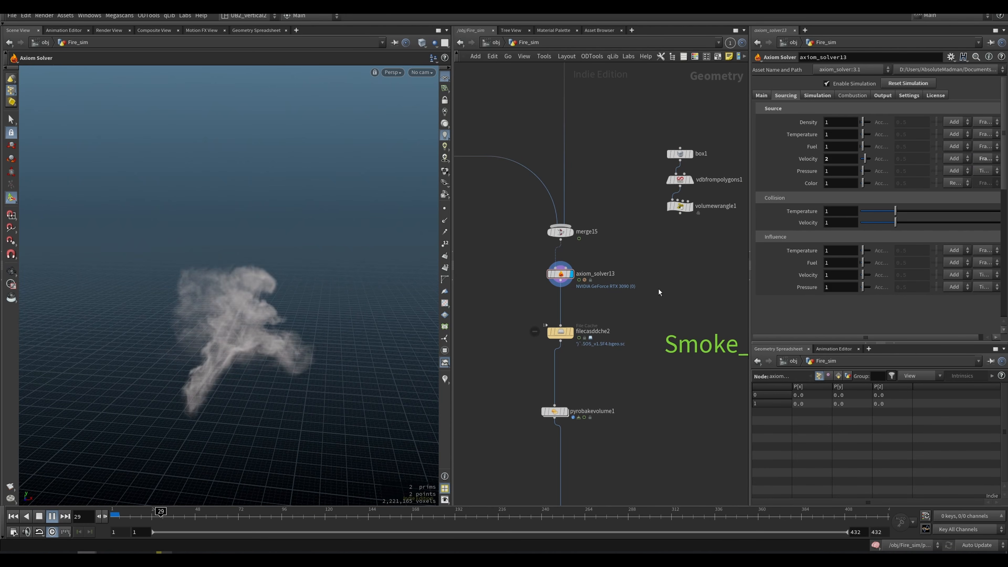
{"action": "key", "text": "Escape"}
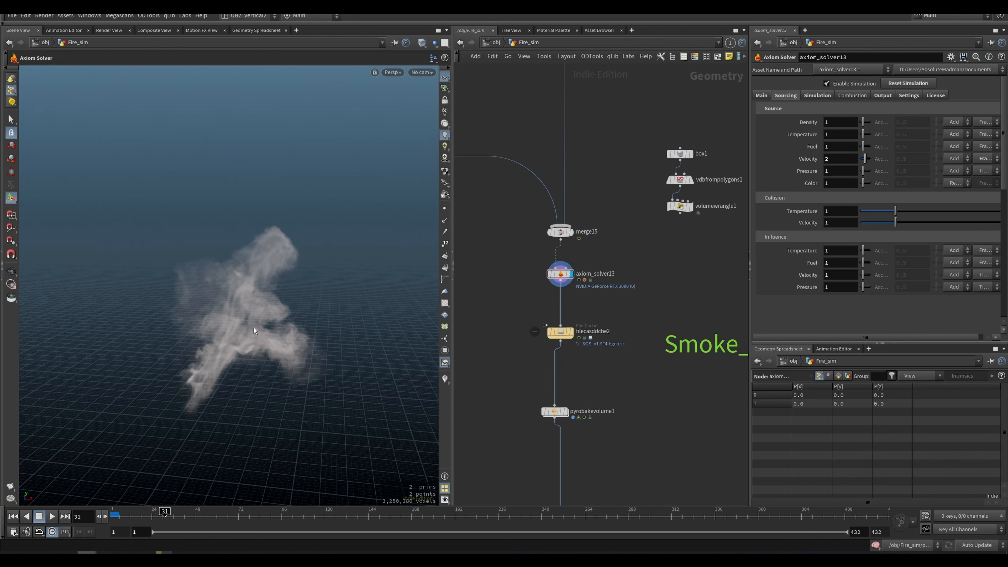
Set the source velocity operation back to Pull and replay the simulation from frame 1 to about frame 66.
{"action": "left_click", "coordinate": [956, 159]}
{"action": "left_click", "coordinate": [956, 188]}
{"action": "key", "text": "ctrl+Up"}
{"action": "key", "text": "Up"}
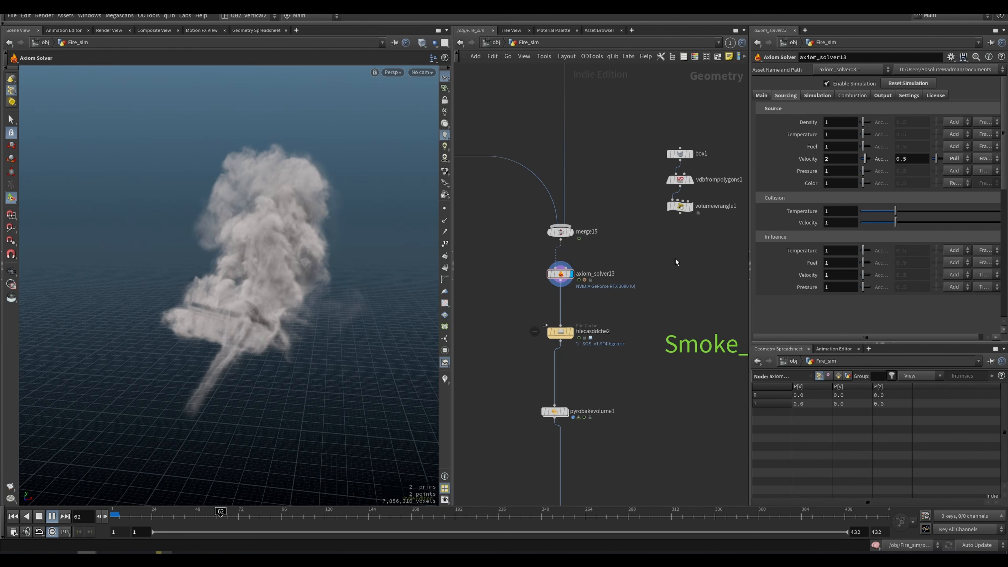
{"action": "key", "text": "Escape"}
{"action": "left_click_drag", "start_coordinate": [221, 323], "coordinate": [278, 328]}
Display pyrobakevolume1 below the smoke cache and examine the shaded volume at frame 66.
{"action": "middle_click_drag", "start_coordinate": [557, 415], "coordinate": [563, 371]}
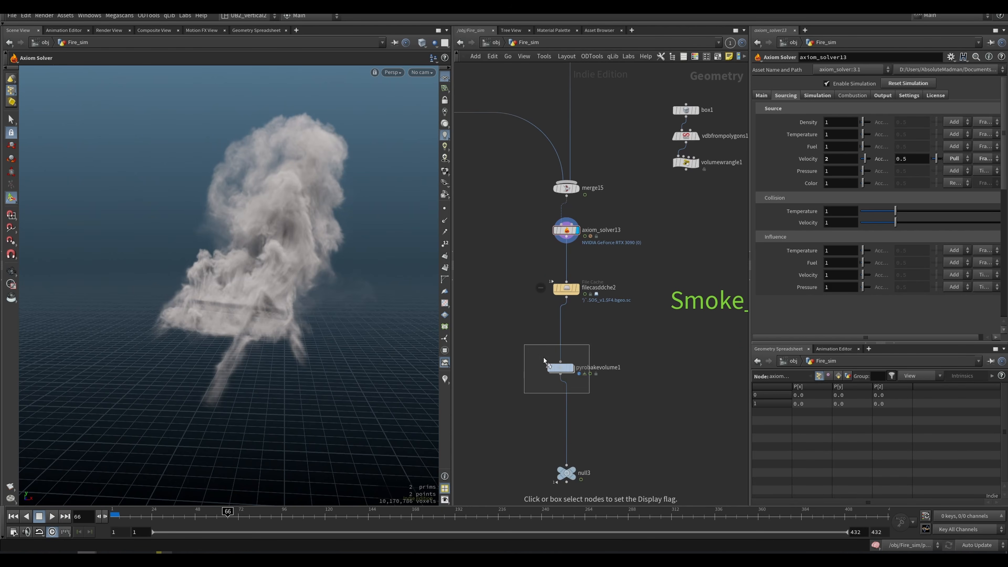
{"action": "left_click", "coordinate": [564, 371]}
{"action": "left_click_drag", "start_coordinate": [564, 371], "coordinate": [570, 371]}
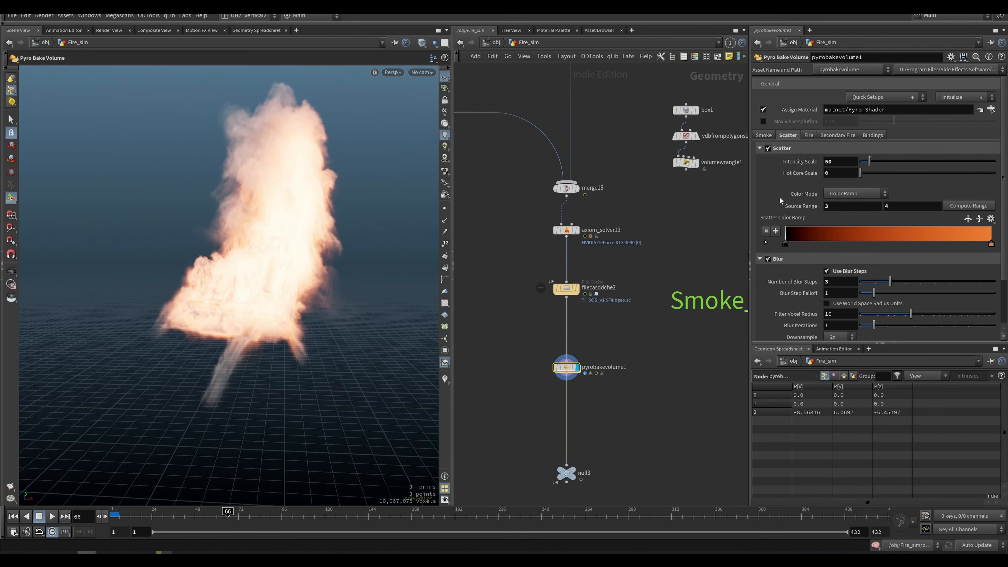
{"action": "key", "text": "Escape"}
{"action": "mouse_move", "coordinate": [292, 277]}
{"action": "left_mouse_down"}
{"action": "mouse_move", "coordinate": [309, 278]}
{"action": "mouse_move", "coordinate": [293, 276]}
{"action": "mouse_move", "coordinate": [276, 256]}
{"action": "mouse_move", "coordinate": [282, 285]}
{"action": "left_mouse_up"}
{"action": "key", "text": "Return"}
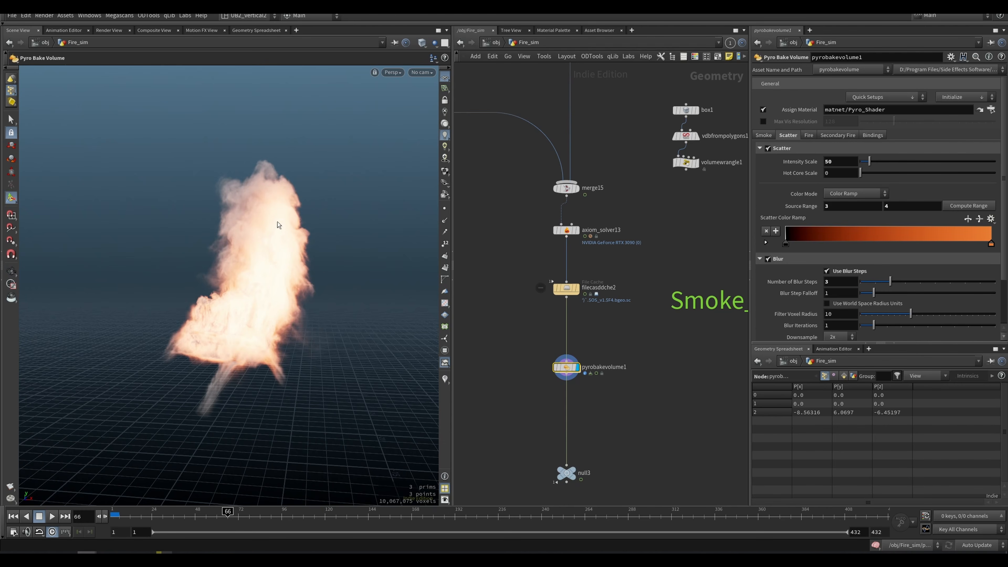
{"action": "right_click_drag", "start_coordinate": [240, 333], "coordinate": [295, 244], "text": "alt"}
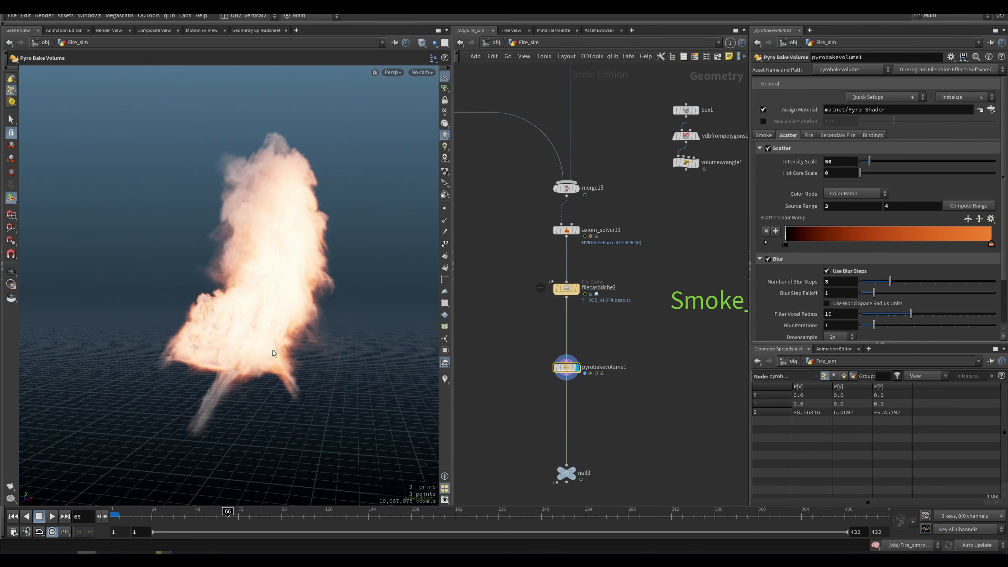
Move the timeline to frame 89 and examine the shaded smoke from another angle.
{"action": "left_click_drag", "start_coordinate": [250, 519], "coordinate": [271, 522]}
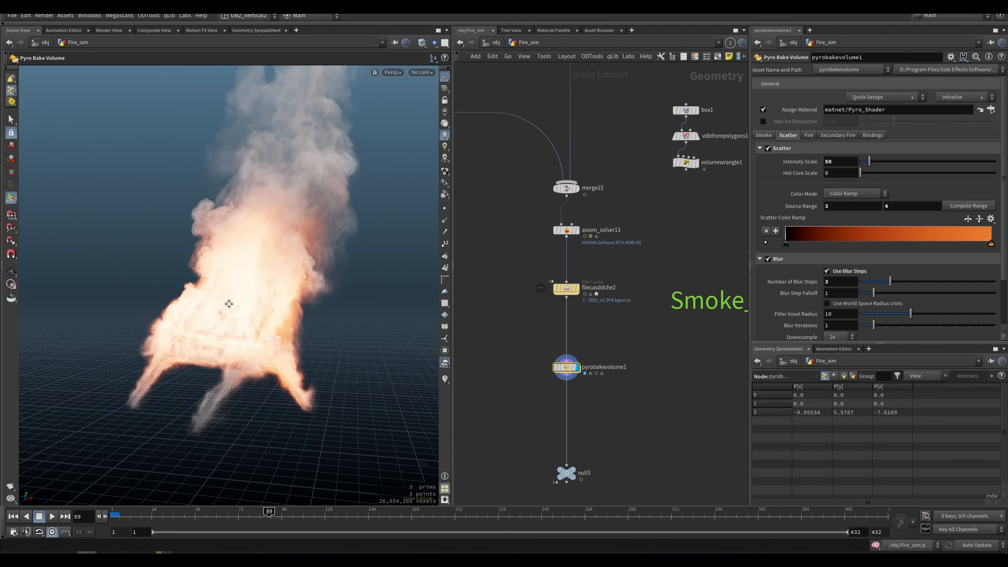
{"action": "key", "text": "Escape"}
{"action": "left_click_drag", "start_coordinate": [269, 306], "coordinate": [212, 316]}
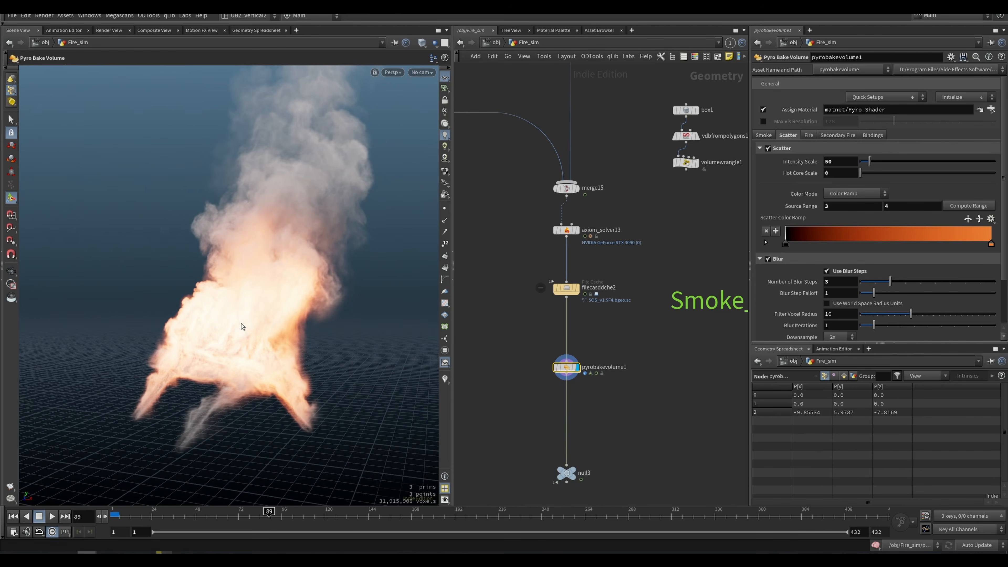
Display null3 at the end of the Smoke_sim branch, followed by the OUT_F_02 null of Fire_sim.
{"action": "scroll", "coordinate": [560, 311], "scroll_direction": "down", "scroll_amount": 3}
{"action": "middle_click_drag", "start_coordinate": [560, 311], "coordinate": [606, 293]}
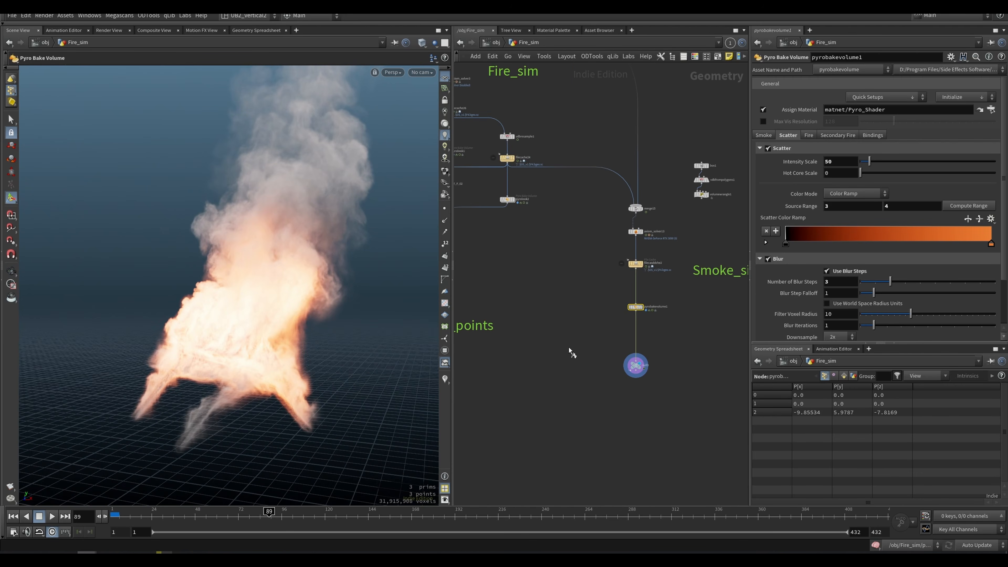
{"action": "left_click_drag", "start_coordinate": [615, 352], "coordinate": [657, 380]}
{"action": "middle_click_drag", "start_coordinate": [541, 320], "coordinate": [707, 341]}
{"action": "left_click_drag", "start_coordinate": [579, 194], "coordinate": [650, 214]}
{"action": "left_click", "coordinate": [582, 263]}
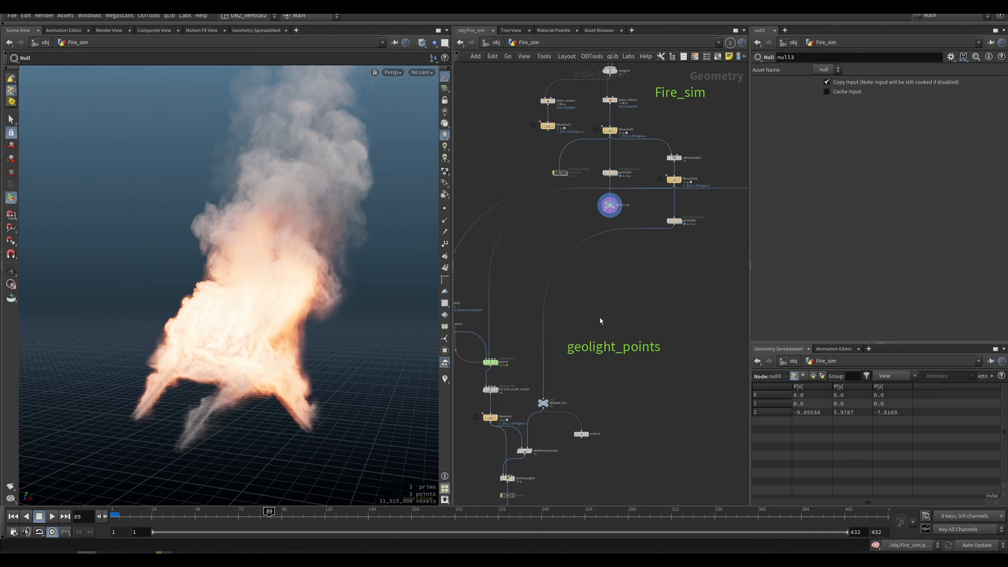
{"action": "middle_click_drag", "start_coordinate": [591, 344], "coordinate": [615, 302]}
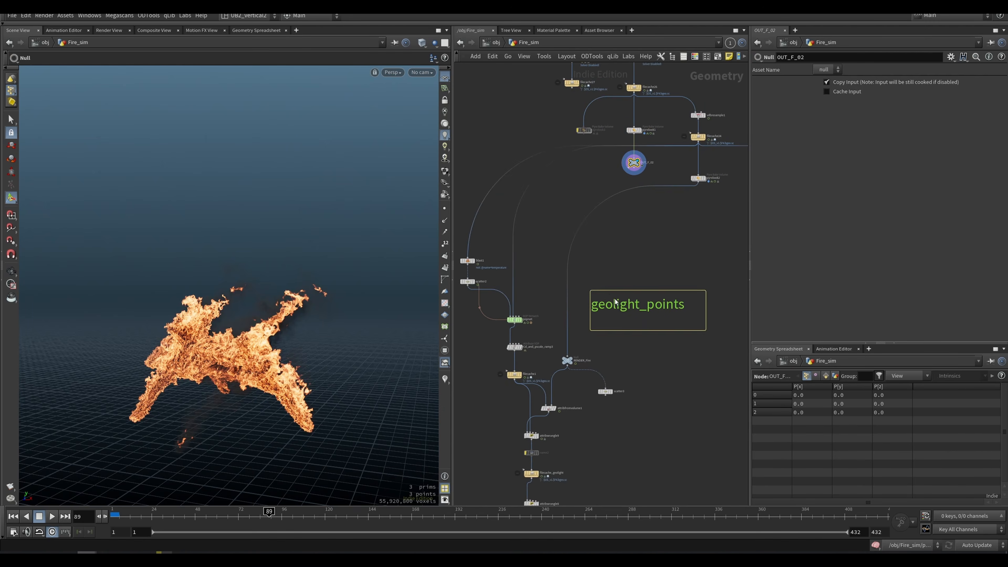
Display filecache24 to view the cached volume feeding the geolight_points branch.
{"action": "middle_click_drag", "start_coordinate": [609, 251], "coordinate": [468, 316]}
{"action": "scroll", "coordinate": [508, 258], "scroll_direction": "up", "scroll_amount": 2}
{"action": "key", "text": "r"}
{"action": "left_click", "coordinate": [491, 281]}
{"action": "left_click", "coordinate": [653, 190]}
{"action": "middle_click_drag", "start_coordinate": [549, 305], "coordinate": [716, 223]}
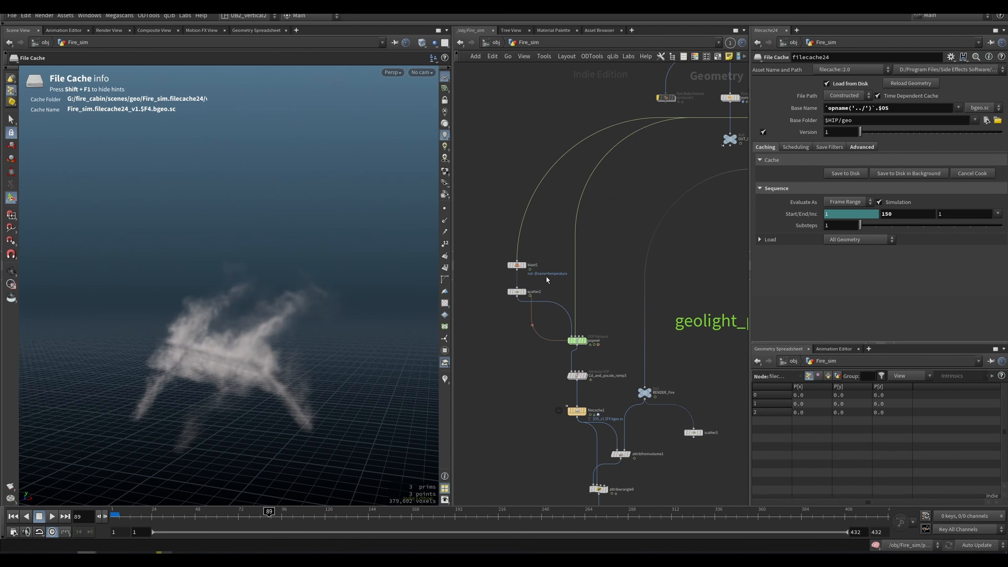
{"action": "scroll", "coordinate": [551, 281], "scroll_direction": "up", "scroll_amount": 2}
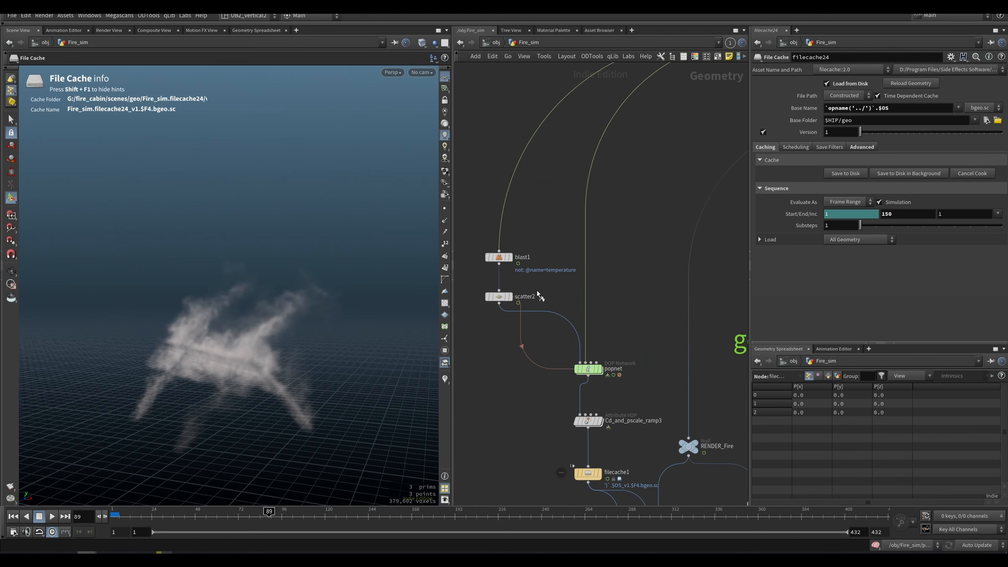
Display scatter2 below blast1 and play its scattered points from near the start to about frame 59.
{"action": "left_click", "coordinate": [510, 297]}
{"action": "left_click", "coordinate": [123, 516]}
{"action": "key", "text": "Up"}
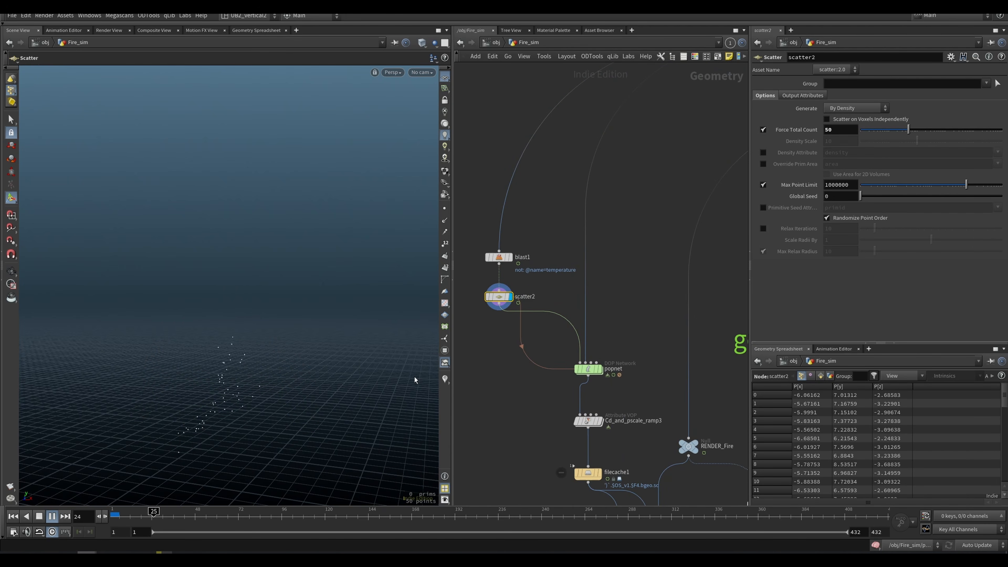
{"action": "key", "text": "Up"}
Display the popnet, open its network, rewind to frame 1 and select popadvectbyvolumes1.
{"action": "middle_click_drag", "start_coordinate": [570, 387], "coordinate": [549, 350]}
{"action": "left_click", "coordinate": [568, 332]}
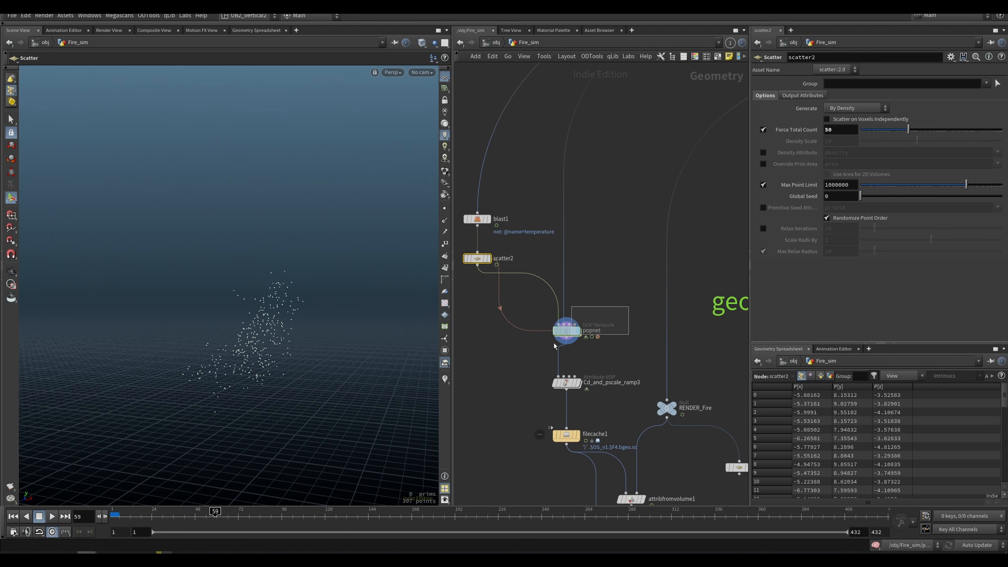
{"action": "double_click", "coordinate": [567, 333]}
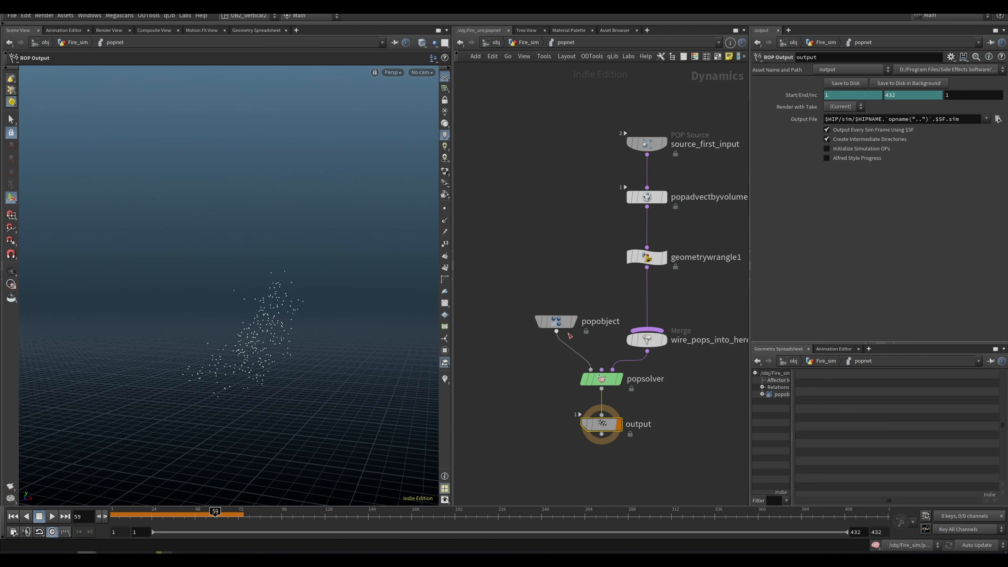
{"action": "key", "text": "ctrl+Up"}
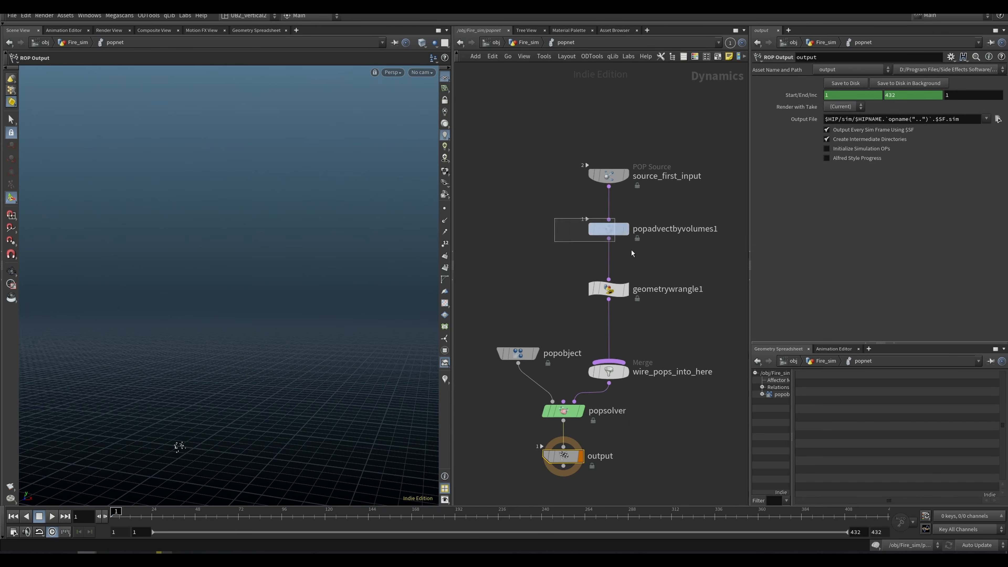
{"action": "left_click", "coordinate": [597, 235]}
Trace the popnet's volume input back to filecache24, and review the velocity source and advection type of popadvectbyvolumes1.
{"action": "key", "text": "u"}
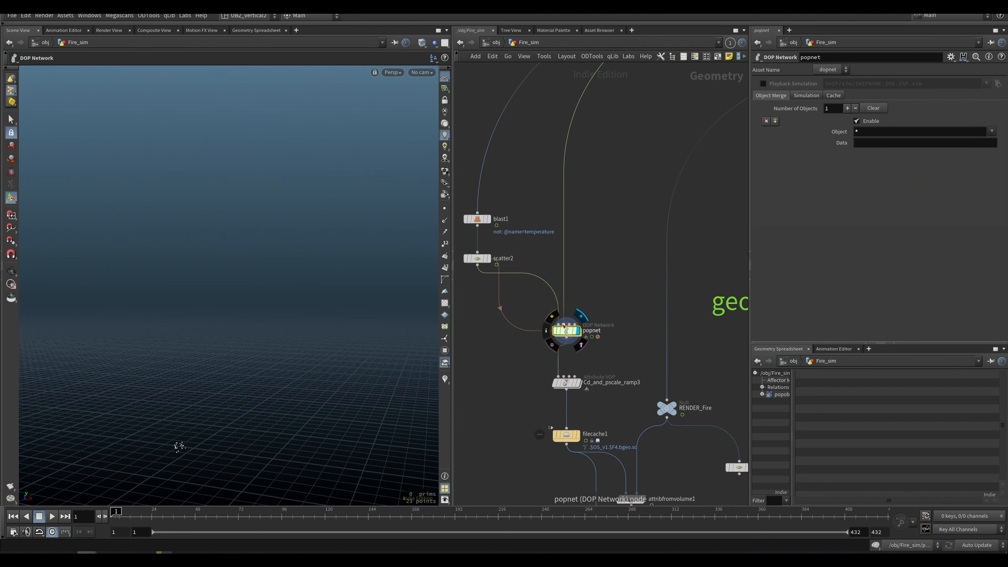
{"action": "middle_click_drag", "start_coordinate": [736, 199], "coordinate": [661, 229]}
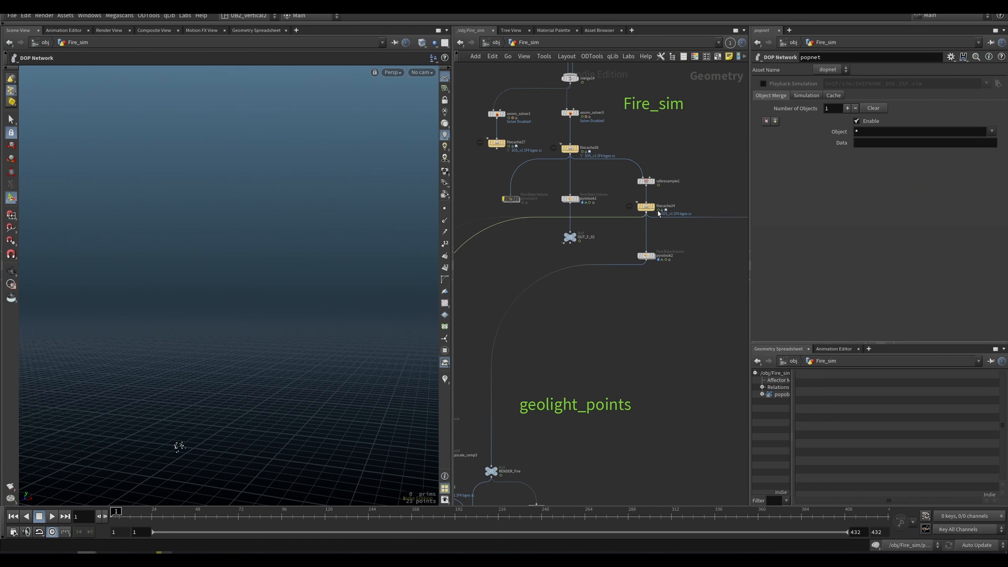
{"action": "middle_click", "coordinate": [647, 205]}
{"action": "key", "text": "i"}
{"action": "left_click", "coordinate": [851, 121]}
{"action": "left_click", "coordinate": [852, 158]}
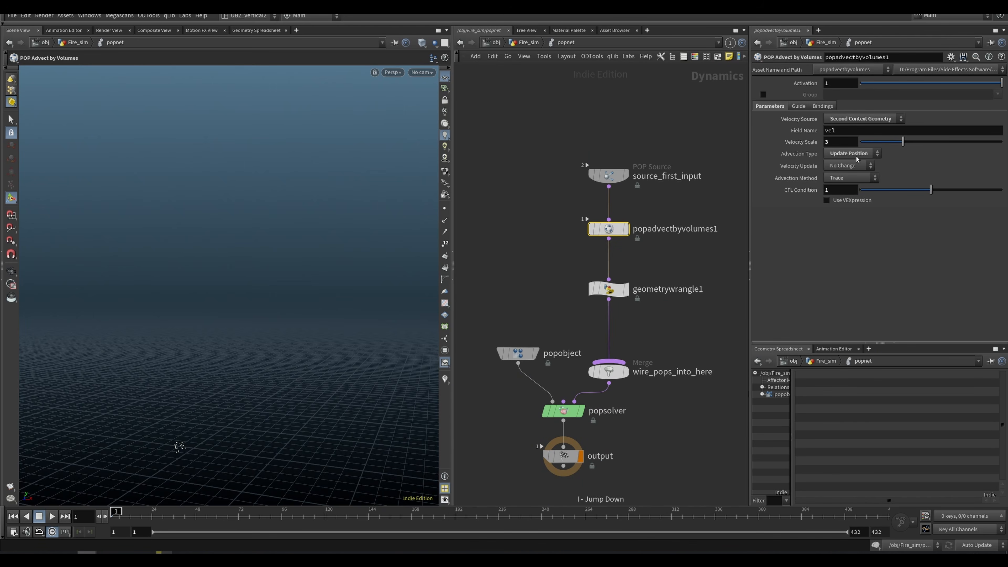
Play the advected particles to about frame 126 and examine their motion.
{"action": "key", "text": "Up"}
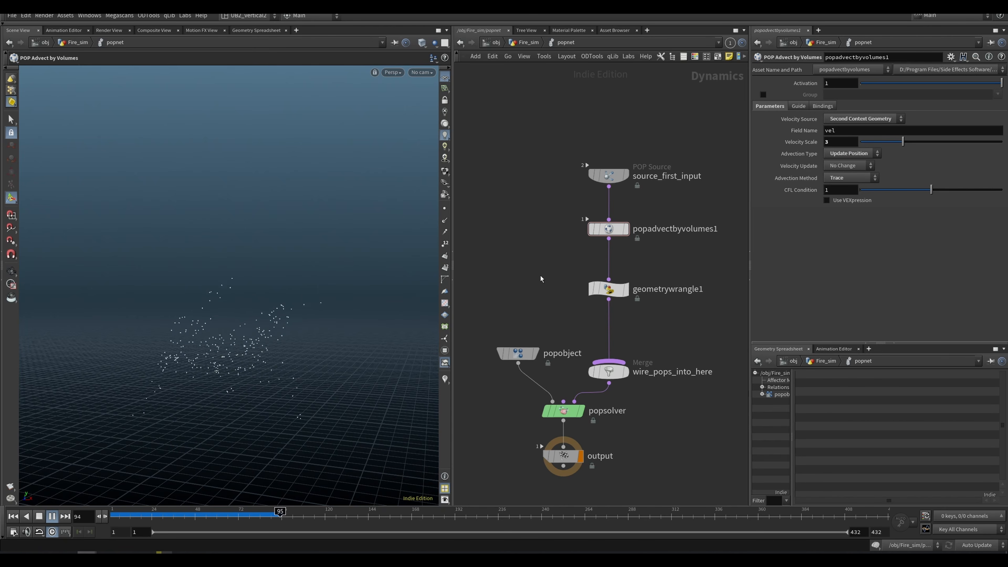
{"action": "key", "text": "Up"}
{"action": "left_click_drag", "start_coordinate": [195, 369], "coordinate": [225, 373]}
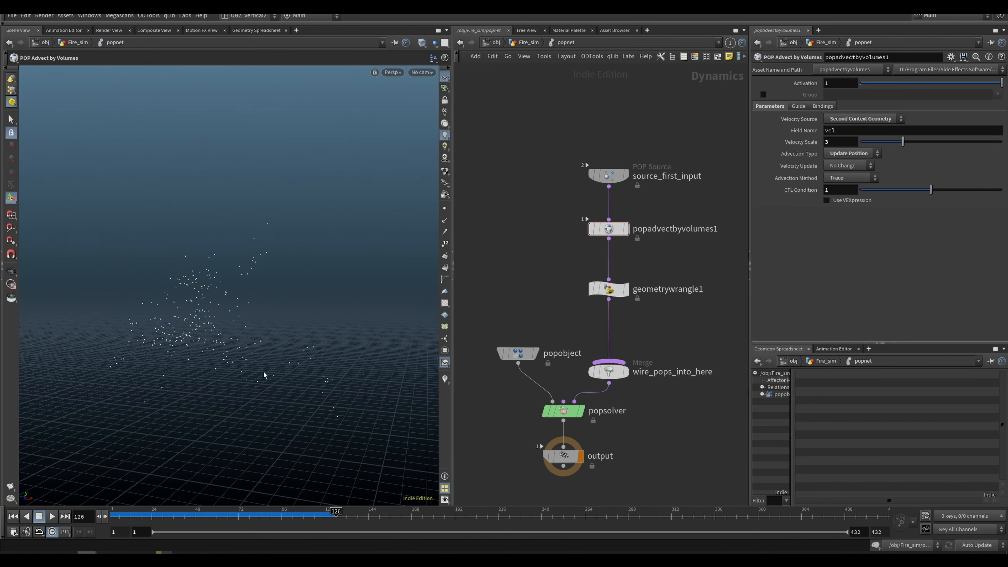
Bypass geometrywrangle1 and replay the particles from frame 1 to about frame 117.
{"action": "middle_click_drag", "start_coordinate": [555, 281], "coordinate": [534, 274]}
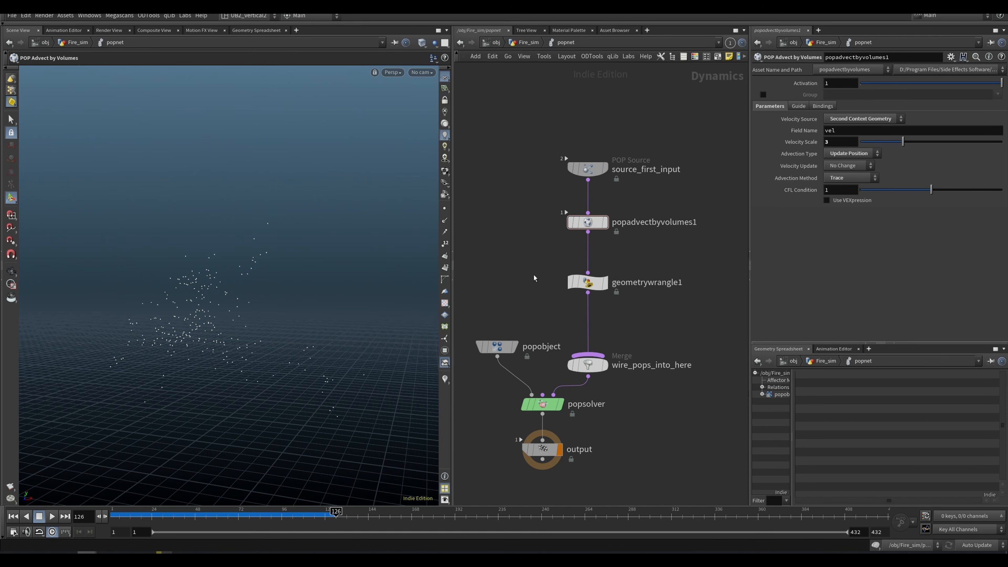
{"action": "key", "text": "q"}
{"action": "left_click_drag", "start_coordinate": [546, 265], "coordinate": [630, 319]}
{"action": "key", "text": "ctrl+Up"}
{"action": "key", "text": "Up"}
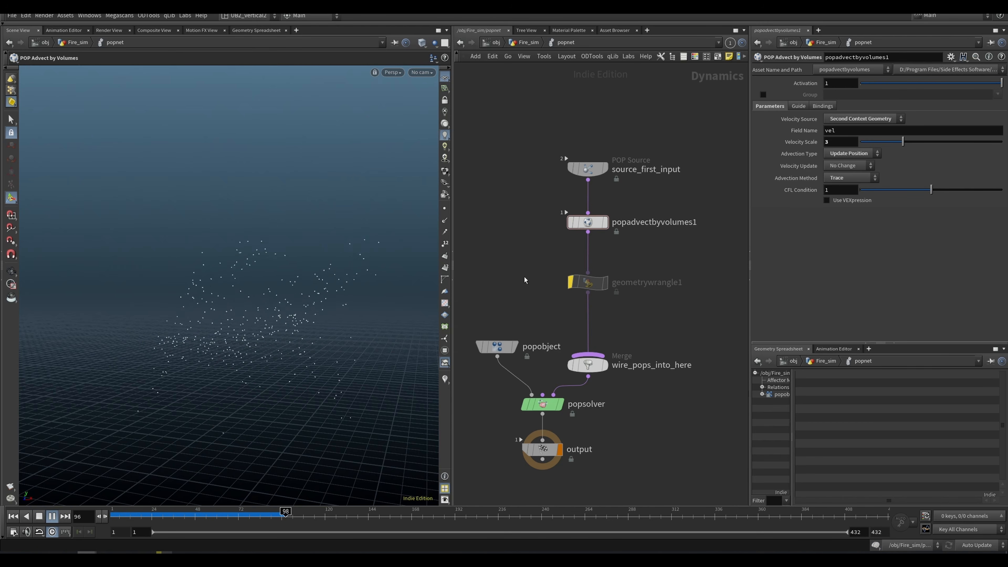
{"action": "key", "text": "Down"}
Review the density expression of geometrywrangle1, toggle its bypass to compare, leave it enabled and replay the particles to about frame 127.
{"action": "left_click", "coordinate": [600, 287]}
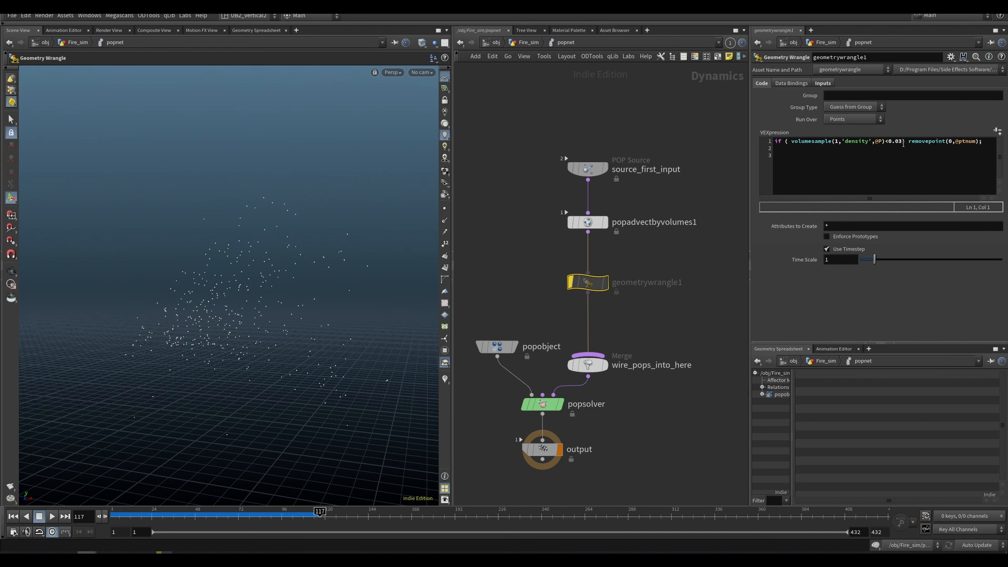
{"action": "key", "text": "b"}
{"action": "key", "text": "b"}
{"action": "key", "text": "b"}
{"action": "key", "text": "b"}
{"action": "key", "text": "b"}
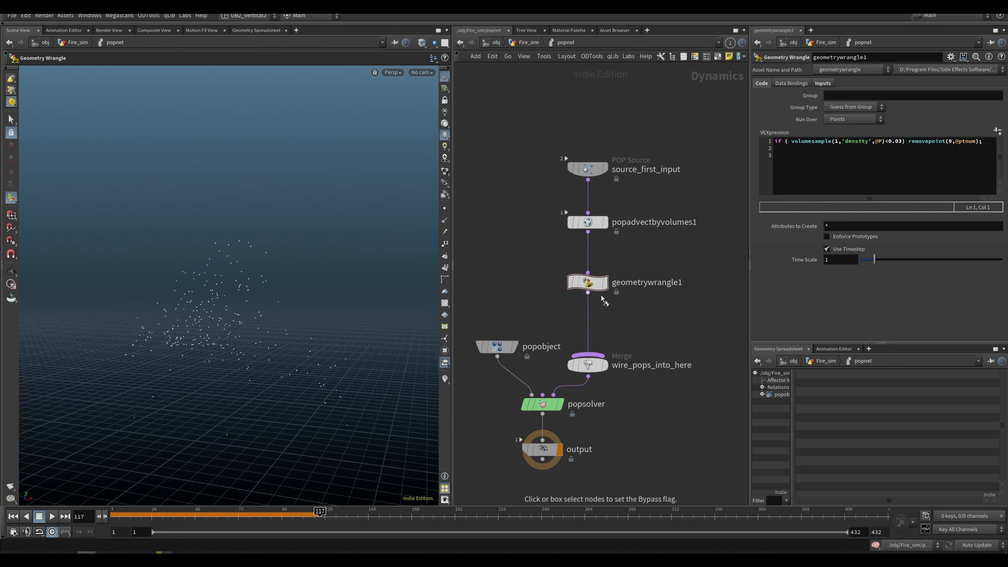
{"action": "key", "text": "ctrl+Left"}
{"action": "key", "text": "Up"}
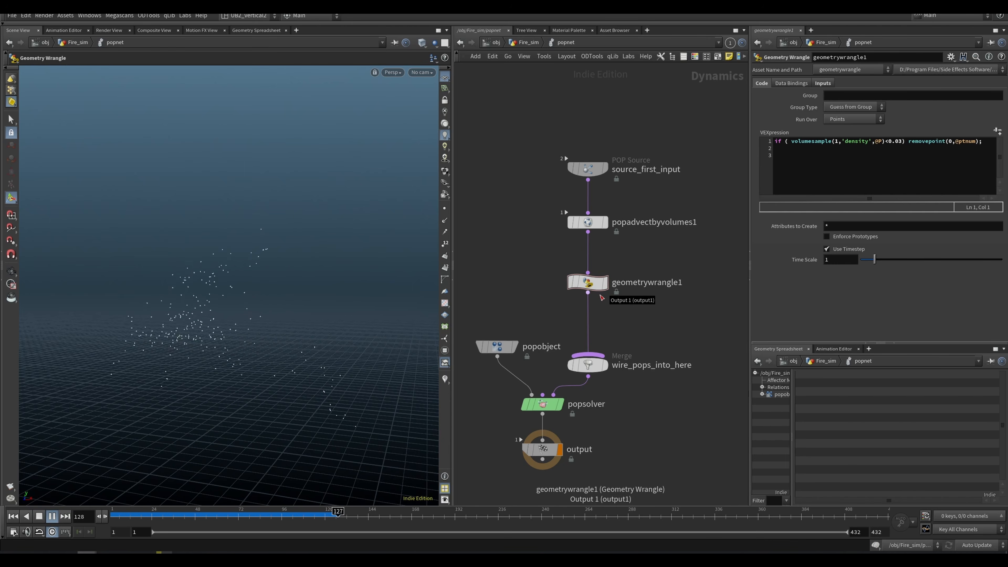
Replay the particles with geometrywrangle1 enabled, bypass it, and play from the start to frame 20 to compare them up close.
{"action": "key", "text": "Down"}
{"action": "key", "text": "ctrl+Left"}
{"action": "key", "text": "Up"}
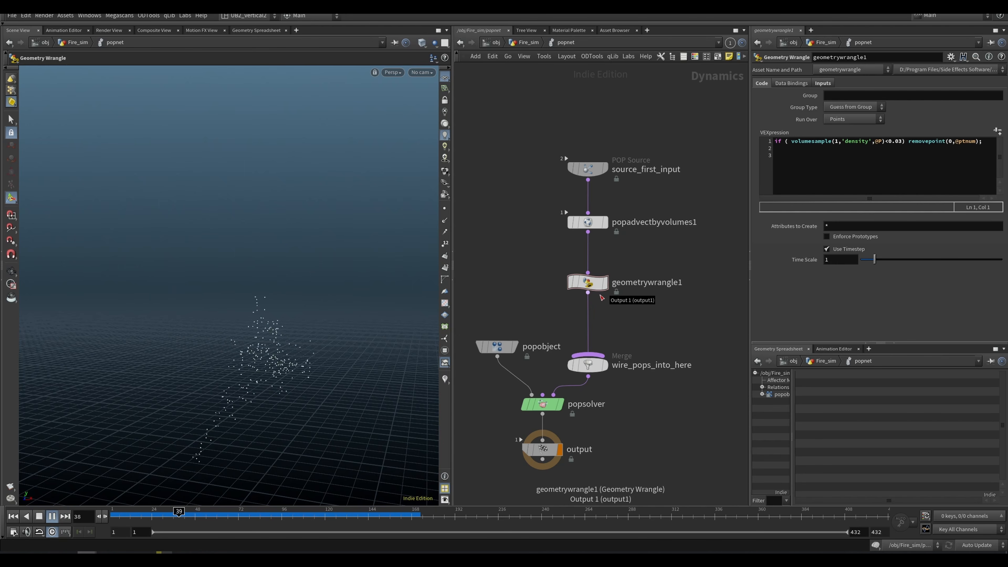
{"action": "key", "text": "Up"}
{"action": "key", "text": "b"}
{"action": "key", "text": "ctrl+Up"}
{"action": "key", "text": "Up"}
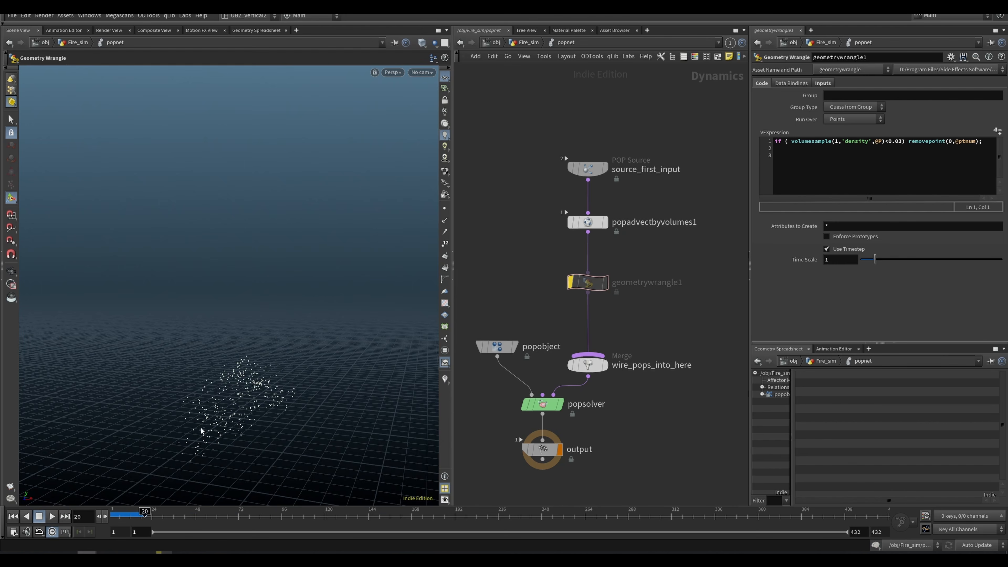
{"action": "middle_click_drag", "start_coordinate": [186, 438], "coordinate": [252, 391], "text": "alt"}
{"action": "right_click_drag", "start_coordinate": [252, 391], "coordinate": [235, 428], "text": "alt"}
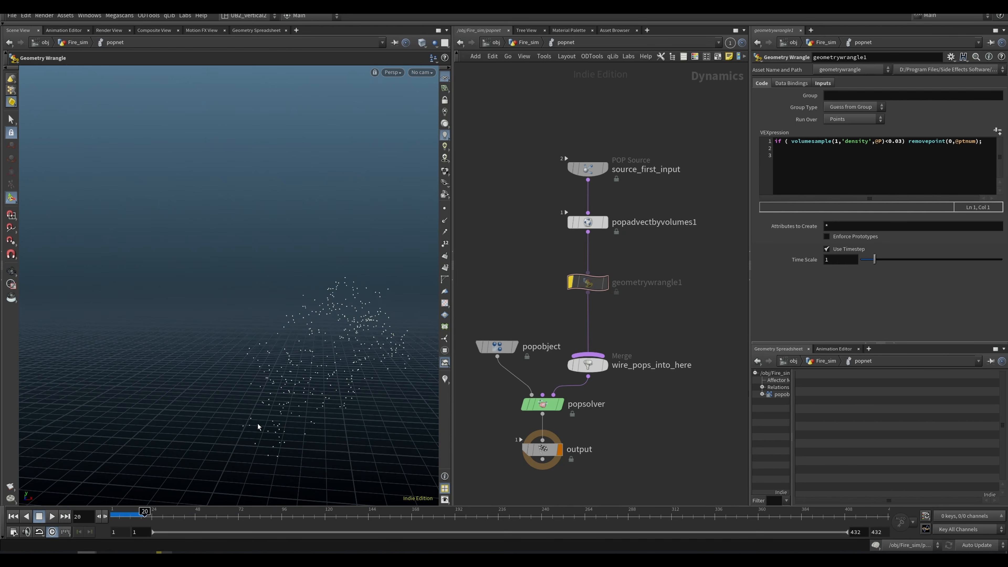
{"action": "middle_click_drag", "start_coordinate": [252, 427], "coordinate": [199, 417], "text": "alt"}
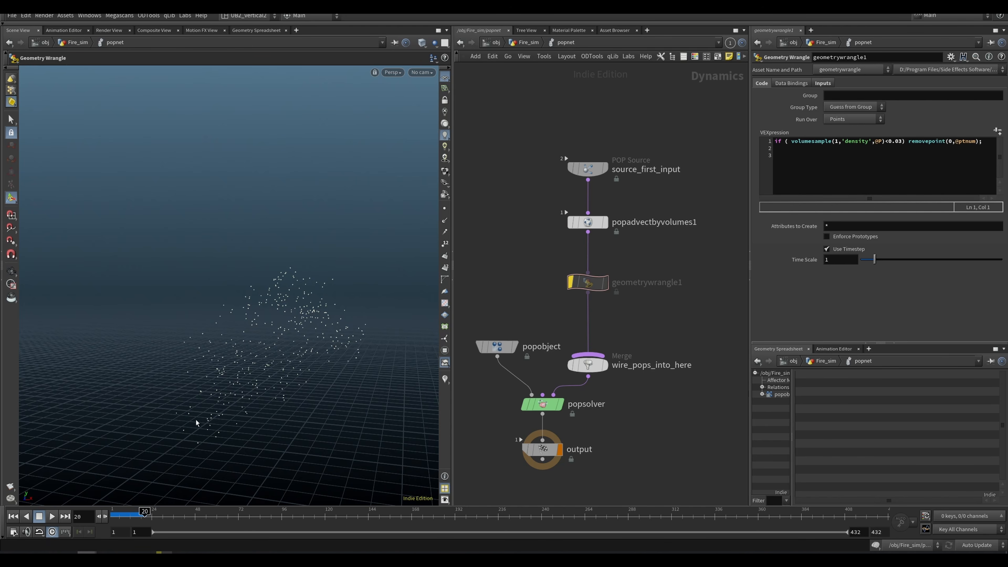
Review the popadvectbyvolumes1 parameters, re-enable geometrywrangle1 and replay the particles to frame 45.
{"action": "left_click", "coordinate": [587, 222]}
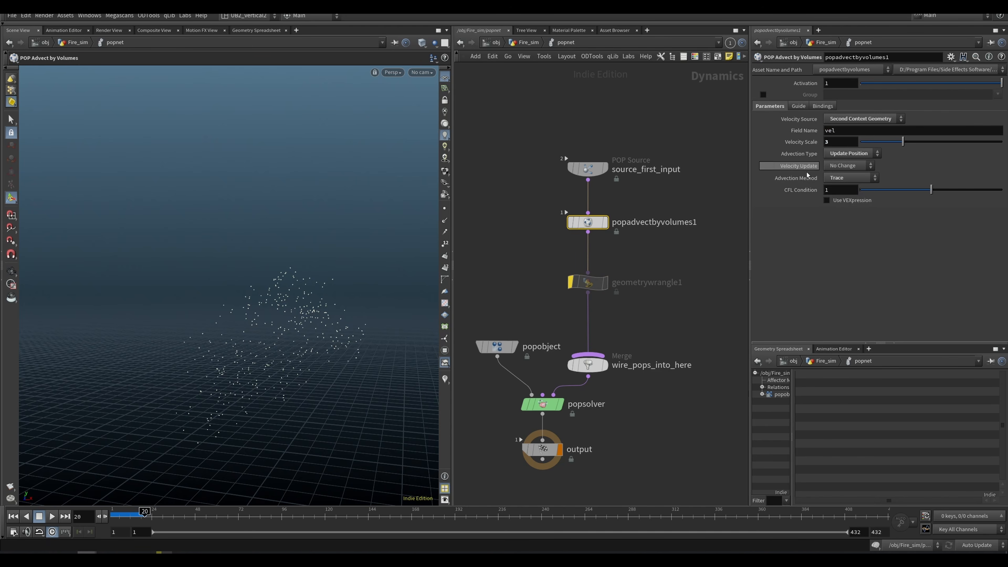
{"action": "middle_click_drag", "start_coordinate": [620, 303], "coordinate": [622, 278]}
{"action": "left_click", "coordinate": [573, 258]}
{"action": "left_click", "coordinate": [573, 259]}
{"action": "left_click", "coordinate": [573, 259]}
{"action": "key", "text": "ctrl+Up"}
{"action": "key", "text": "Up"}
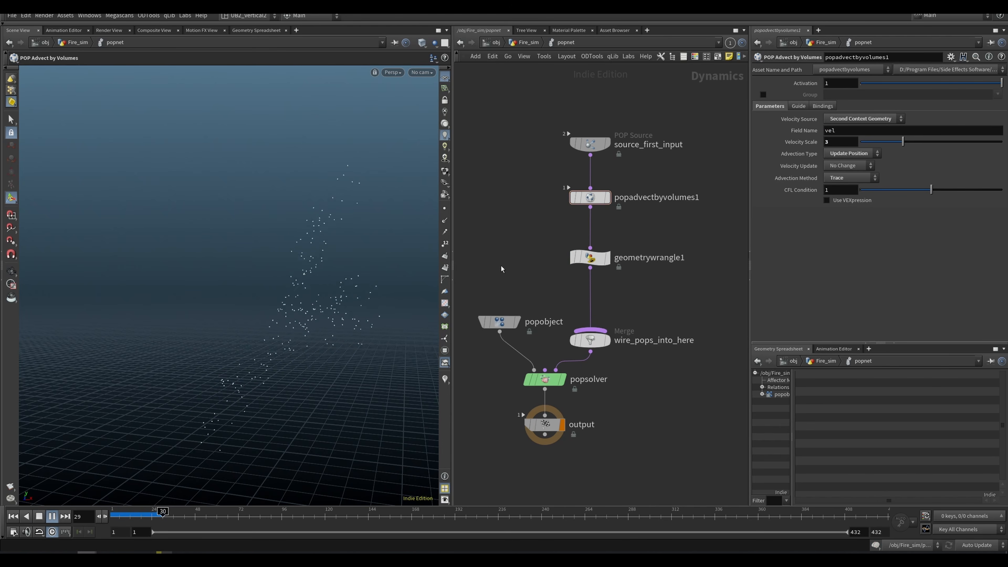
{"action": "key", "text": "Up"}
Return to the Fire_sim network, display Cd_and_pscale_ramp3 and scrub the coloured particles to frame 69.
{"action": "key", "text": "u"}
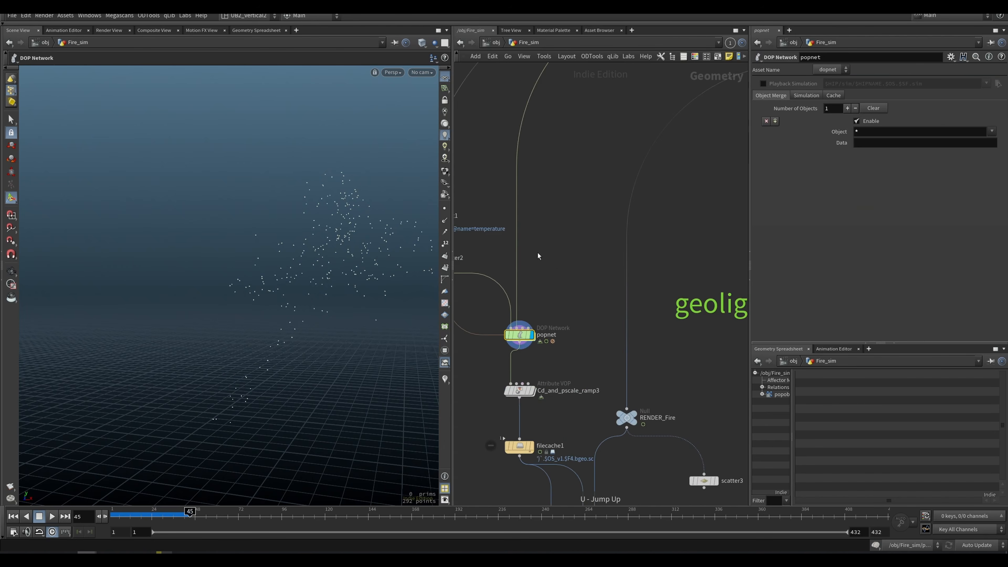
{"action": "left_click", "coordinate": [553, 328]}
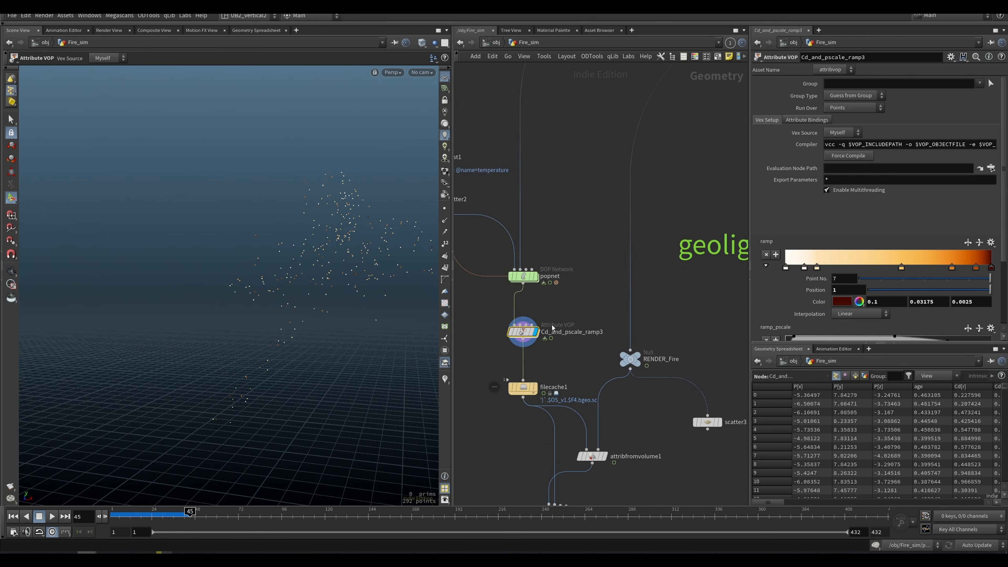
{"action": "left_click_drag", "start_coordinate": [254, 318], "coordinate": [198, 319], "text": "alt"}
{"action": "left_click_drag", "start_coordinate": [161, 518], "coordinate": [233, 518]}
{"action": "key", "text": "Escape"}
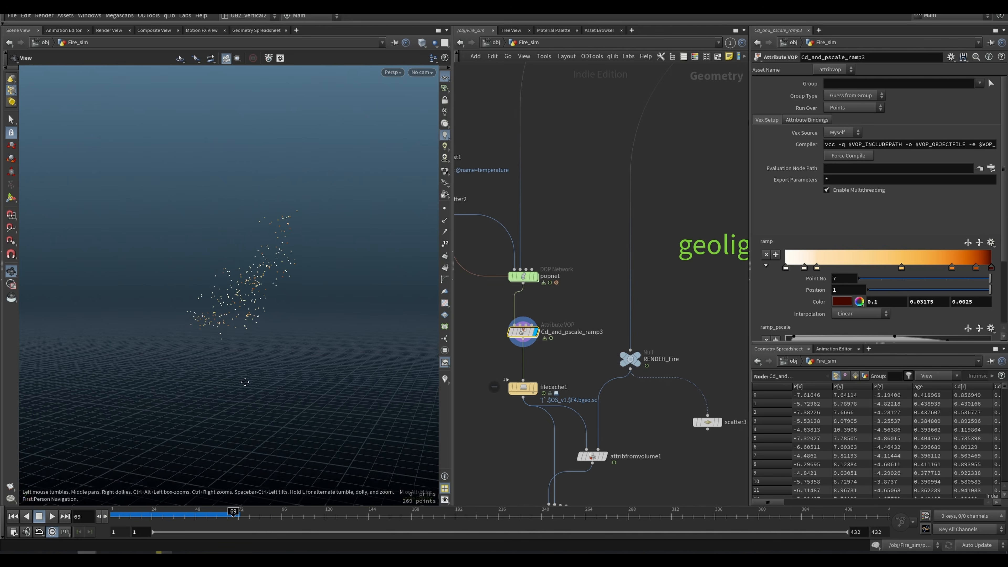
Replay the coloured particles from the start to frame 90 and examine their shape.
{"action": "left_click_drag", "start_coordinate": [252, 333], "coordinate": [279, 333]}
{"action": "key", "text": "Return"}
{"action": "key", "text": "Up"}
{"action": "key", "text": "ctrl+Up"}
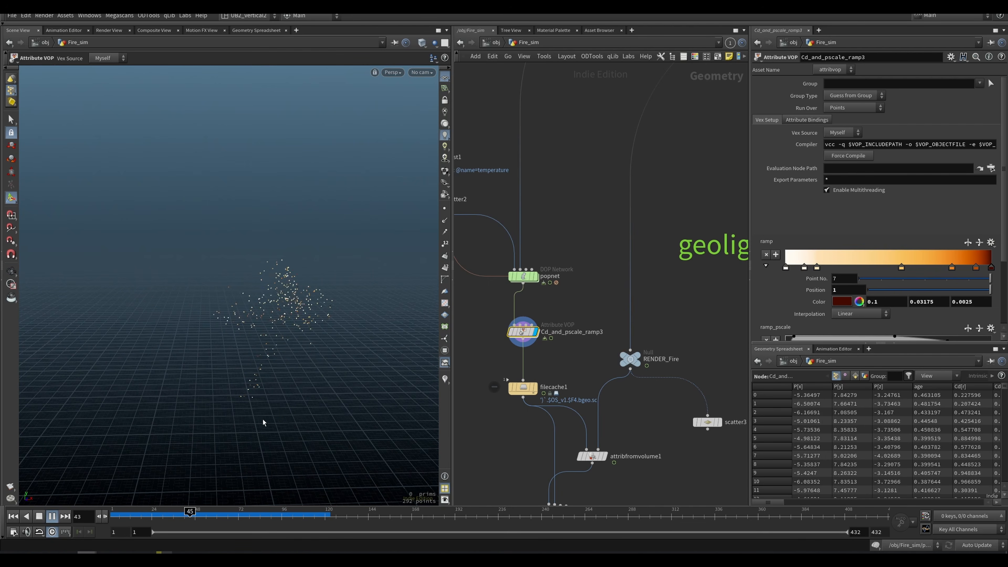
{"action": "key", "text": "Up"}
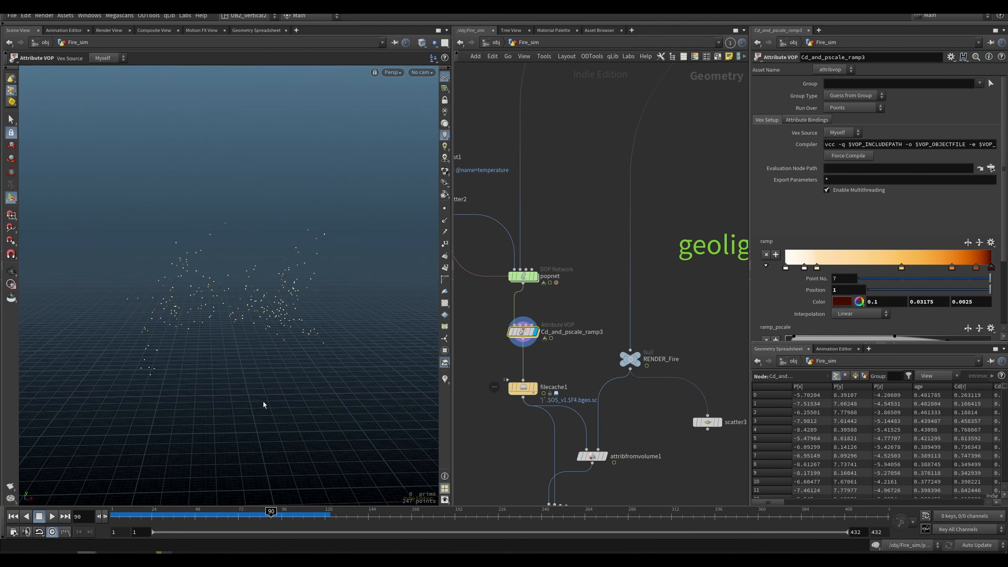
{"action": "left_click_drag", "start_coordinate": [271, 322], "coordinate": [233, 315], "text": "alt"}
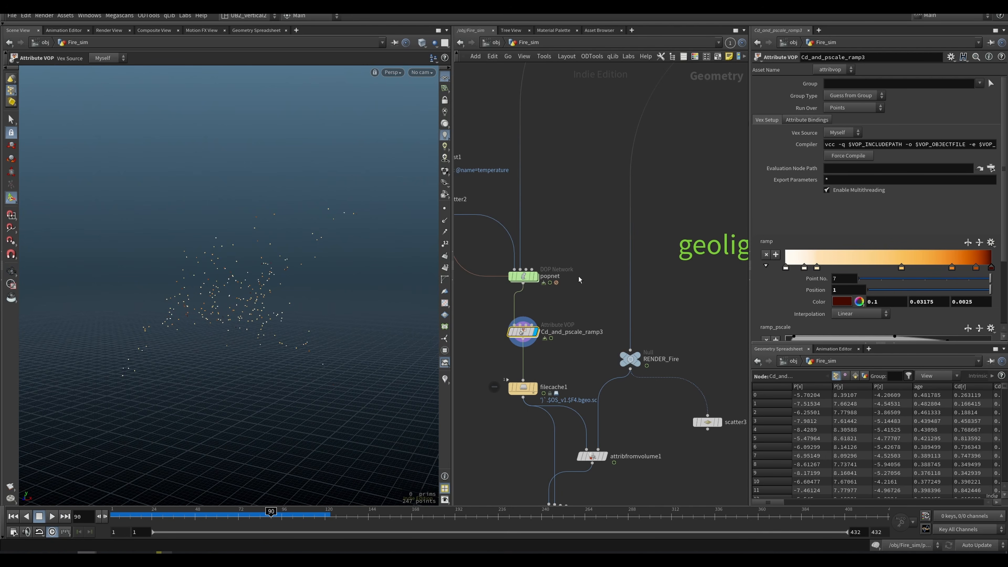
Display the cached particles of filecache1 below Cd_and_pscale_ramp3.
{"action": "middle_click_drag", "start_coordinate": [577, 357], "coordinate": [594, 314]}
{"action": "left_click_drag", "start_coordinate": [643, 315], "coordinate": [648, 321]}
{"action": "middle_click_drag", "start_coordinate": [577, 314], "coordinate": [571, 294]}
{"action": "left_click", "coordinate": [548, 323]}
{"action": "middle_click_drag", "start_coordinate": [525, 382], "coordinate": [506, 337]}
Display the RENDER_Fire null and examine its fire volume at frame 90.
{"action": "left_click_drag", "start_coordinate": [664, 234], "coordinate": [621, 280]}
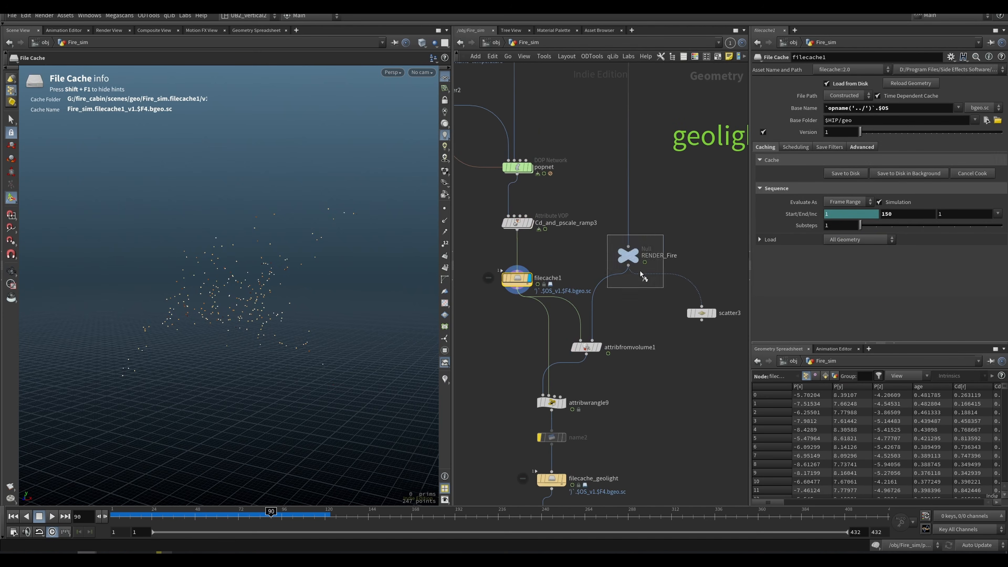
{"action": "key", "text": "r"}
{"action": "middle_click_drag", "start_coordinate": [636, 322], "coordinate": [633, 269]}
{"action": "left_click_drag", "start_coordinate": [262, 305], "coordinate": [277, 309], "text": "alt"}
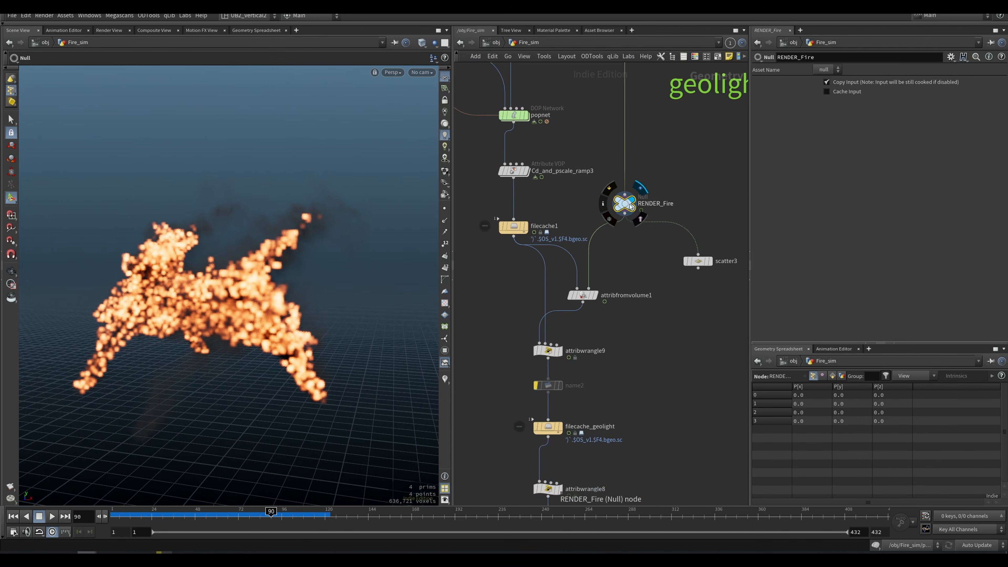
{"action": "middle_click", "coordinate": [624, 207]}
{"action": "middle_click_drag", "start_coordinate": [663, 330], "coordinate": [654, 332]}
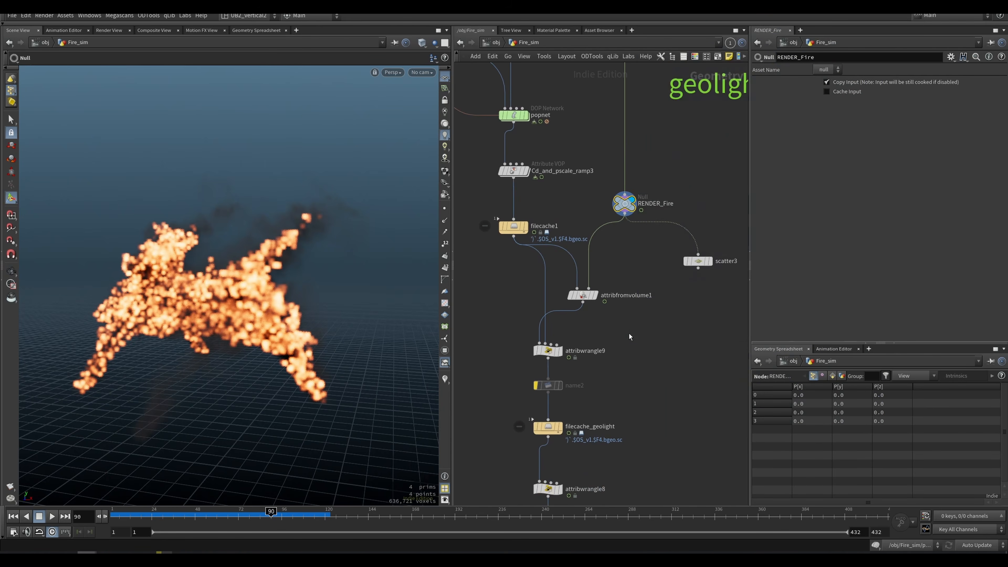
Trace the input of RENDER_Fire back to pyrolook2 and review its fire bindings and Bake Emission Volume option.
{"action": "scroll", "coordinate": [670, 211], "scroll_direction": "down", "scroll_amount": 2}
{"action": "middle_click_drag", "start_coordinate": [672, 208], "coordinate": [603, 322]}
{"action": "scroll", "coordinate": [651, 246], "scroll_direction": "down", "scroll_amount": 2}
{"action": "middle_click_drag", "start_coordinate": [659, 242], "coordinate": [547, 353]}
{"action": "left_click", "coordinate": [581, 255]}
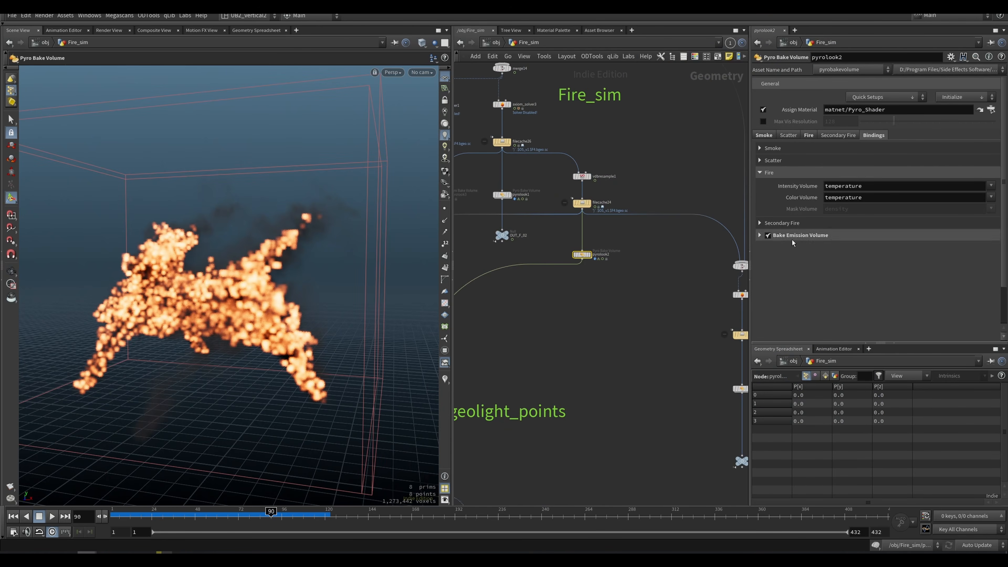
Display attribfromvolume1, which transfers the Ce volume to Cd, and play its coloured points to frame 94.
{"action": "middle_click_drag", "start_coordinate": [482, 485], "coordinate": [657, 283]}
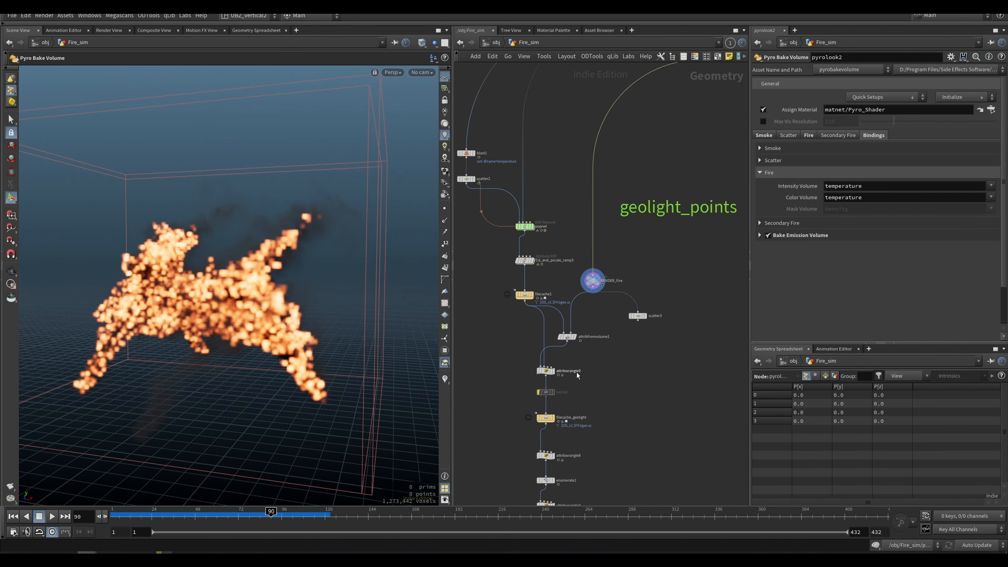
{"action": "scroll", "coordinate": [579, 374], "scroll_direction": "up", "scroll_amount": 5}
{"action": "left_click", "coordinate": [567, 303]}
{"action": "left_click", "coordinate": [570, 297]}
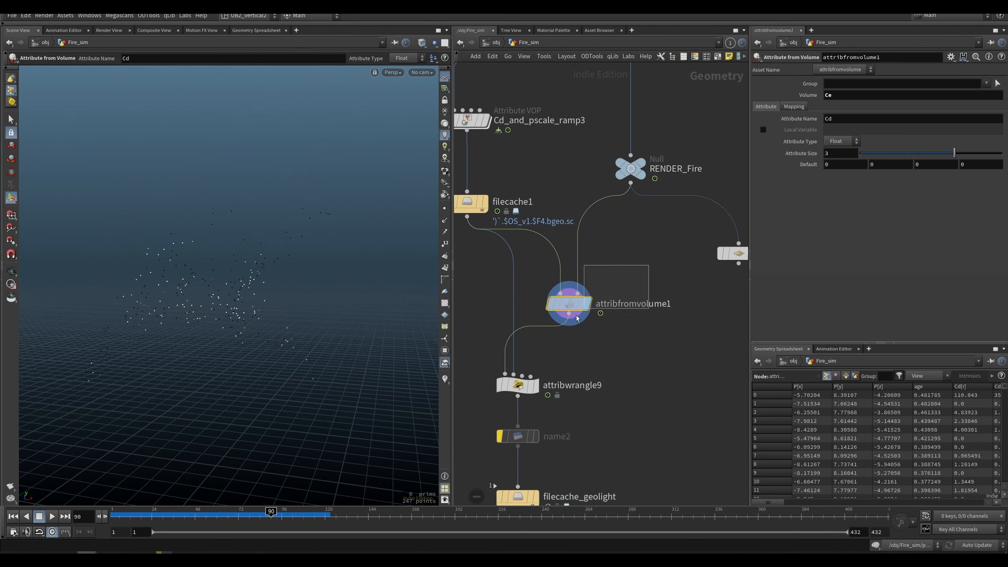
{"action": "left_click", "coordinate": [194, 515]}
{"action": "key", "text": "Up"}
{"action": "key", "text": "Up"}
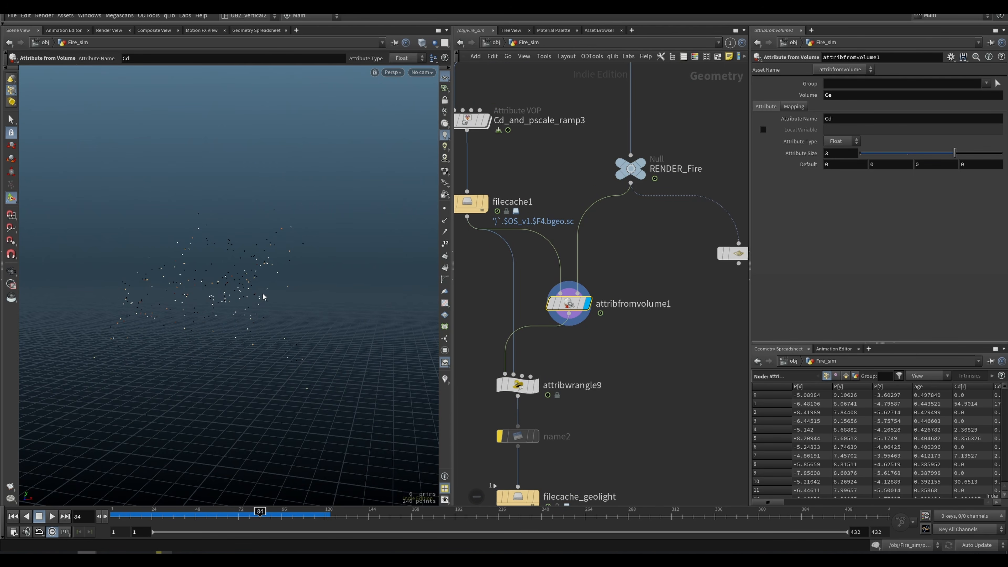
{"action": "key", "text": "Up"}
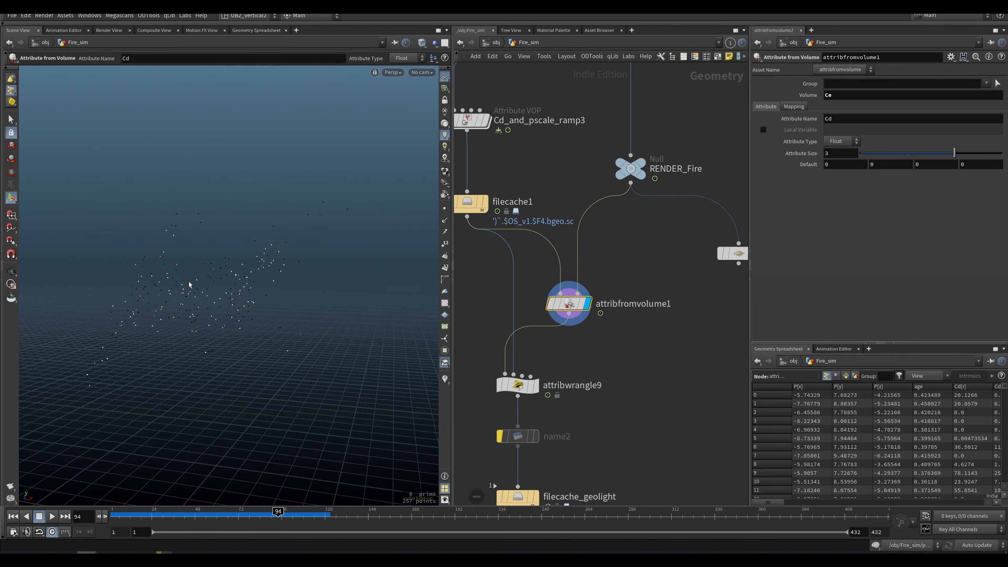
Display filecache1 for comparison, switch the display to attribwrangle9 and review its Cd lerp expression.
{"action": "key", "text": "Up"}
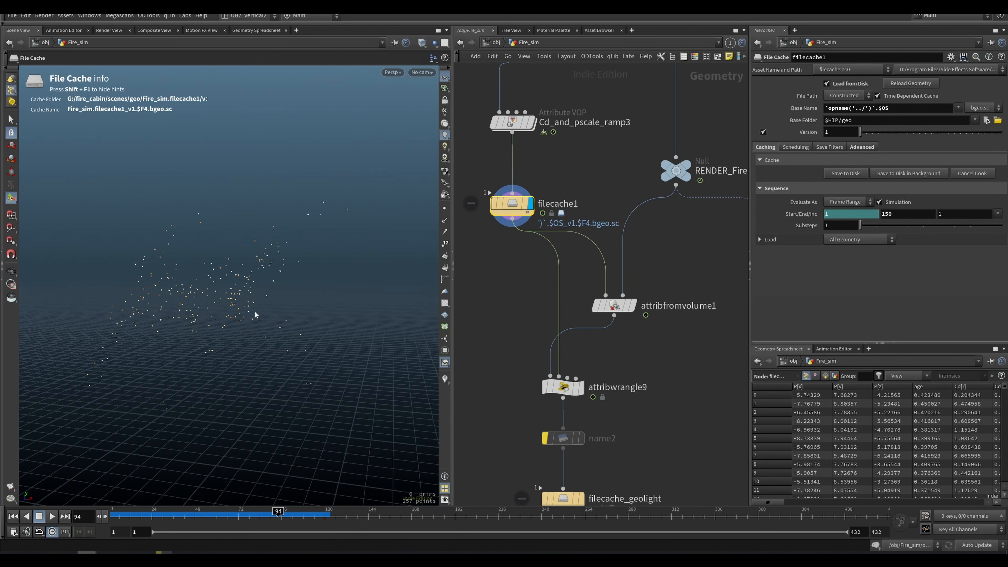
{"action": "key", "text": "Escape"}
{"action": "left_click", "coordinate": [615, 388]}
{"action": "middle_click_drag", "start_coordinate": [616, 388], "coordinate": [607, 338]}
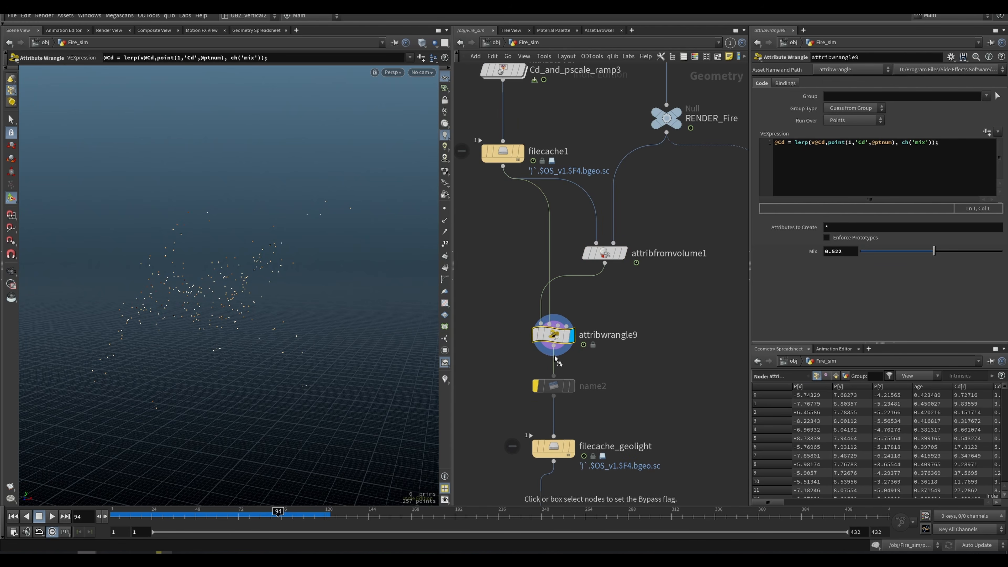
{"action": "left_click", "coordinate": [821, 142]}
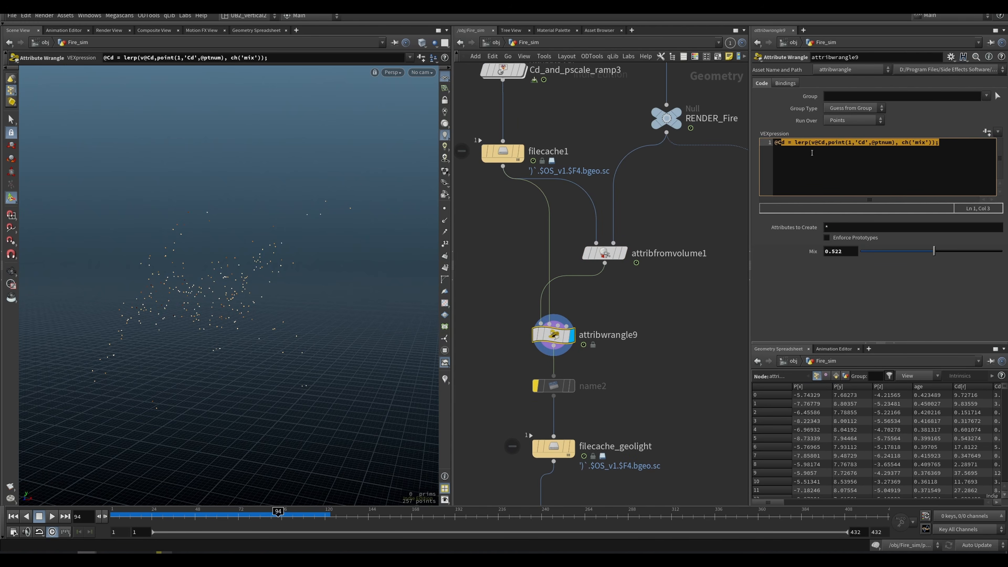
{"action": "left_click", "coordinate": [651, 305]}
Display filecache_geolight and scrub its cached points to frame 80.
{"action": "middle_click_drag", "start_coordinate": [648, 349], "coordinate": [643, 244]}
{"action": "left_click", "coordinate": [549, 344]}
{"action": "middle_click_drag", "start_coordinate": [549, 344], "coordinate": [549, 274]}
{"action": "mouse_move", "coordinate": [238, 516]}
{"action": "left_mouse_down"}
{"action": "mouse_move", "coordinate": [150, 516]}
{"action": "mouse_move", "coordinate": [252, 516]}
{"action": "left_mouse_up"}
{"action": "middle_click_drag", "start_coordinate": [651, 342], "coordinate": [651, 239]}
{"action": "left_click_drag", "start_coordinate": [651, 236], "coordinate": [501, 421]}
{"action": "scroll", "coordinate": [649, 278], "scroll_direction": "down", "scroll_amount": 2}
Review the pscale expression of attribwrangle8 and the id attribute of enumerate1, selecting both together with attribwrangle3.
{"action": "left_click", "coordinate": [573, 270]}
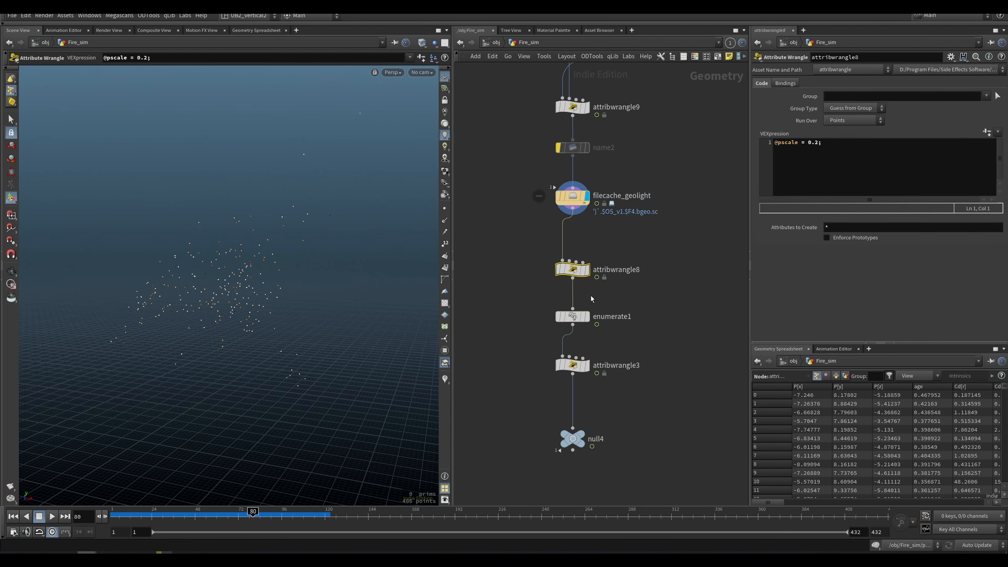
{"action": "left_click_drag", "start_coordinate": [625, 296], "coordinate": [530, 397]}
{"action": "middle_click_drag", "start_coordinate": [555, 278], "coordinate": [541, 286]}
{"action": "left_click_drag", "start_coordinate": [637, 243], "coordinate": [511, 399]}
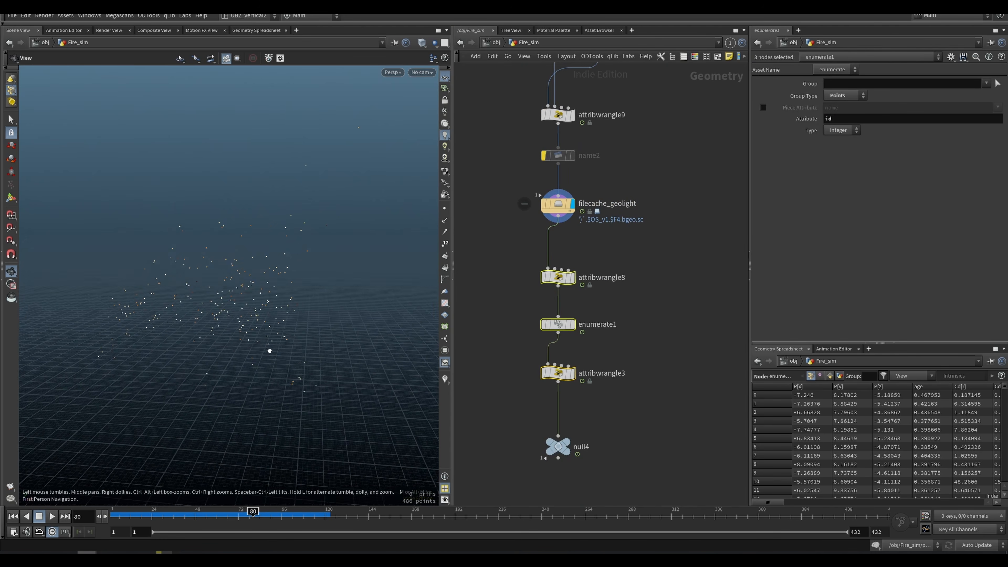
{"action": "left_click_drag", "start_coordinate": [627, 247], "coordinate": [507, 408]}
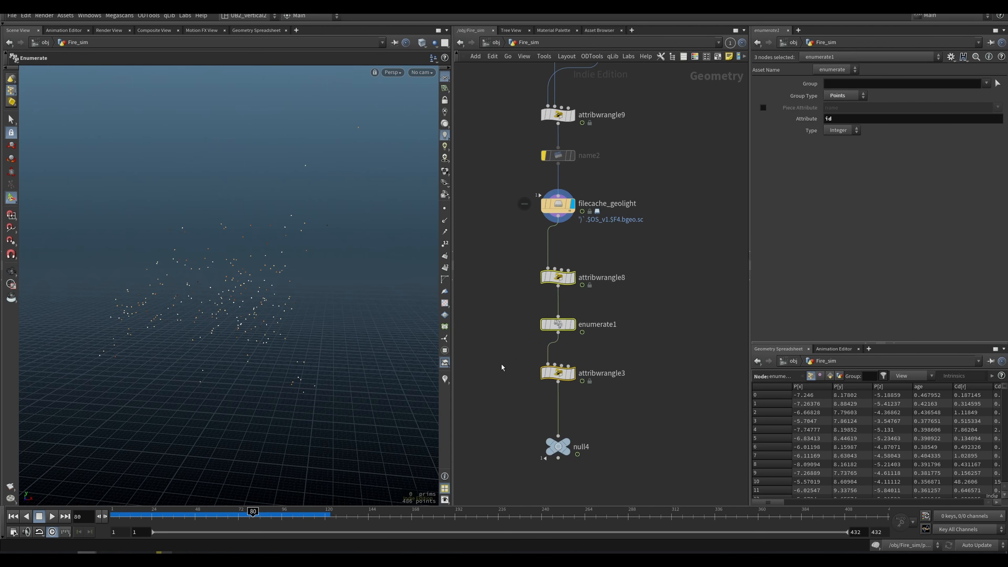
Bypass attribwrangle8, enumerate1 and attribwrangle3, save the scene and select filecache_geolight.
{"action": "left_click", "coordinate": [572, 376]}
{"action": "left_click_drag", "start_coordinate": [236, 326], "coordinate": [252, 342], "text": "alt"}
{"action": "left_click_drag", "start_coordinate": [564, 277], "coordinate": [534, 373]}
{"action": "key", "text": "ctrl+s"}
{"action": "middle_click_drag", "start_coordinate": [657, 191], "coordinate": [645, 220]}
{"action": "left_click_drag", "start_coordinate": [657, 216], "coordinate": [494, 259]}
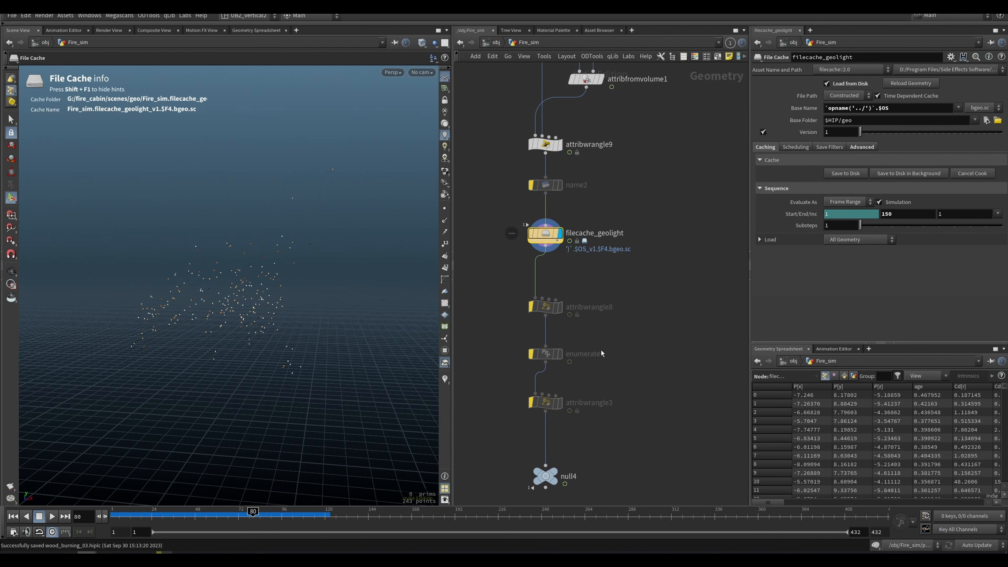
Select the three bypassed nodes together with null4 and save the scene again.
{"action": "middle_click_drag", "start_coordinate": [605, 482], "coordinate": [621, 332]}
{"action": "left_click", "coordinate": [561, 328]}
{"action": "left_click_drag", "start_coordinate": [648, 146], "coordinate": [510, 377]}
{"action": "middle_click_drag", "start_coordinate": [638, 226], "coordinate": [627, 347]}
{"action": "left_click_drag", "start_coordinate": [232, 333], "coordinate": [258, 338], "text": "alt"}
{"action": "scroll", "coordinate": [258, 338], "scroll_direction": "down", "scroll_amount": 4}
{"action": "key", "text": "ctrl+s"}
{"action": "scroll", "coordinate": [666, 272], "scroll_direction": "down", "scroll_amount": 10}
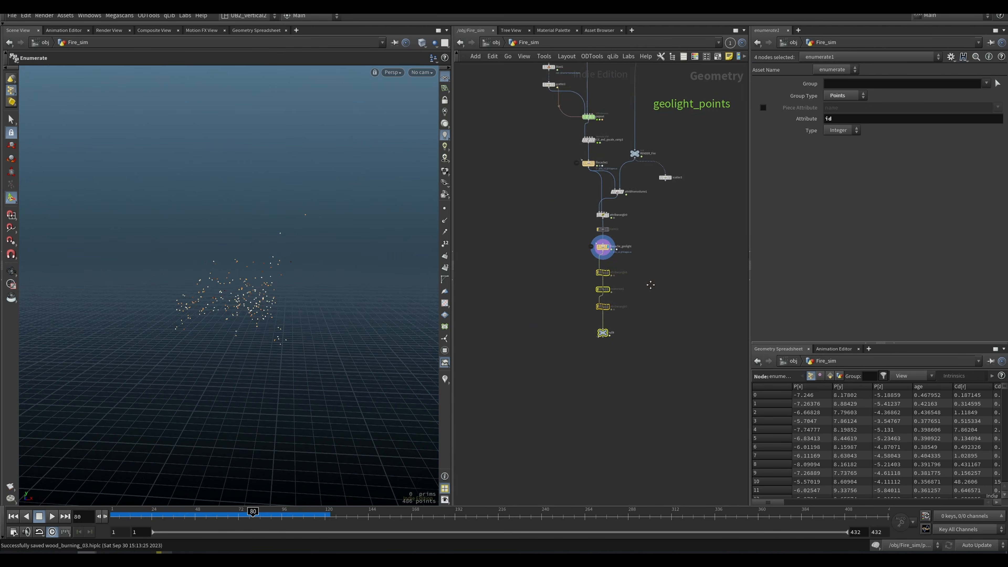
{"action": "scroll", "coordinate": [603, 326], "scroll_direction": "up", "scroll_amount": 3}
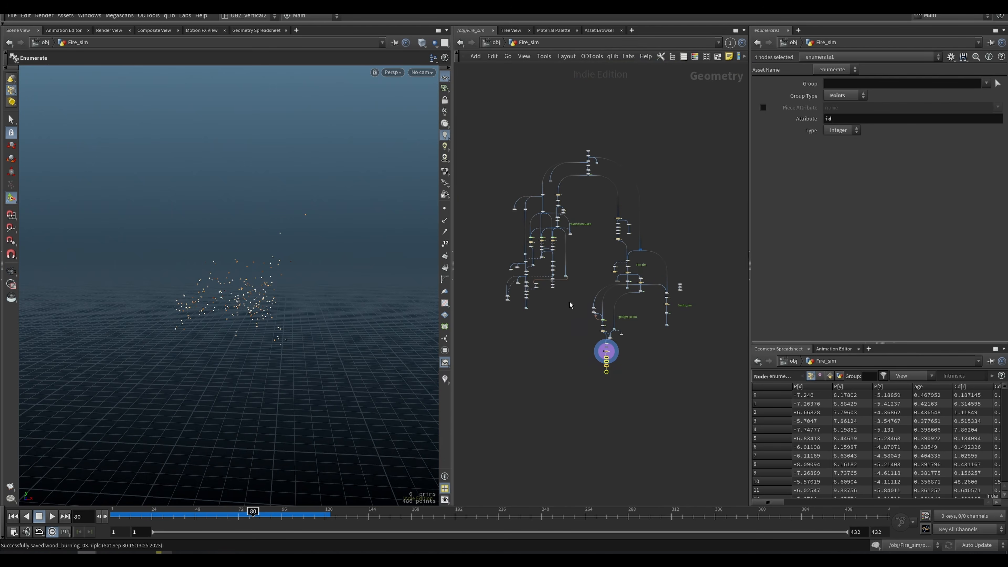
Switch to the Solaris stage network and move merge4 slightly farther from the main light chain.
{"action": "key", "text": "2"}
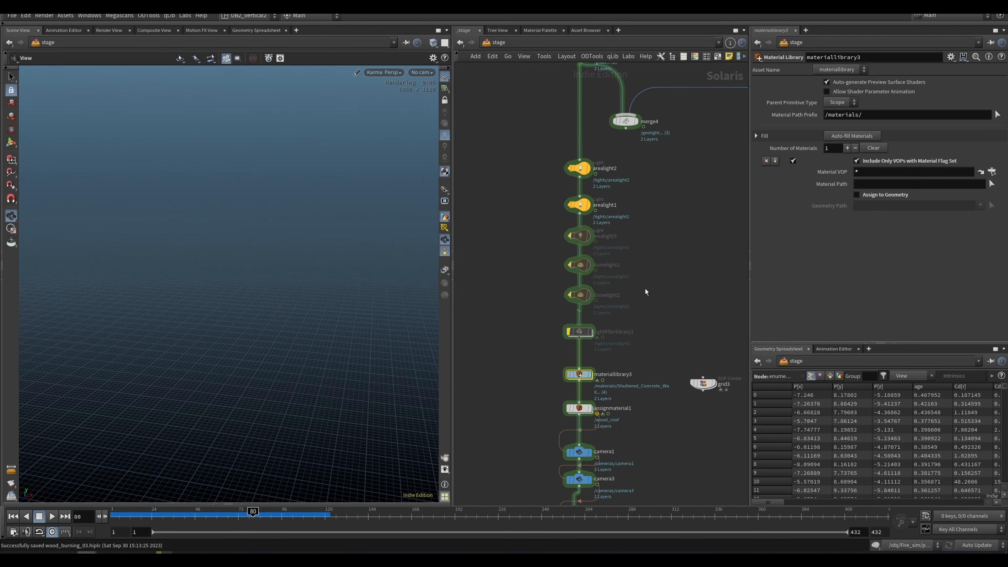
{"action": "middle_click_drag", "start_coordinate": [657, 264], "coordinate": [640, 286]}
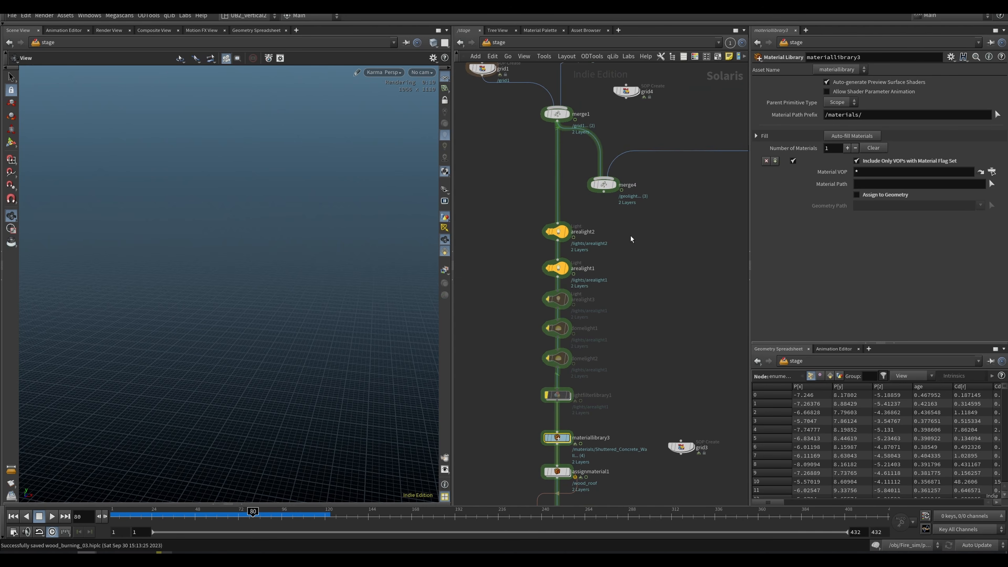
{"action": "middle_click_drag", "start_coordinate": [652, 317], "coordinate": [653, 374]}
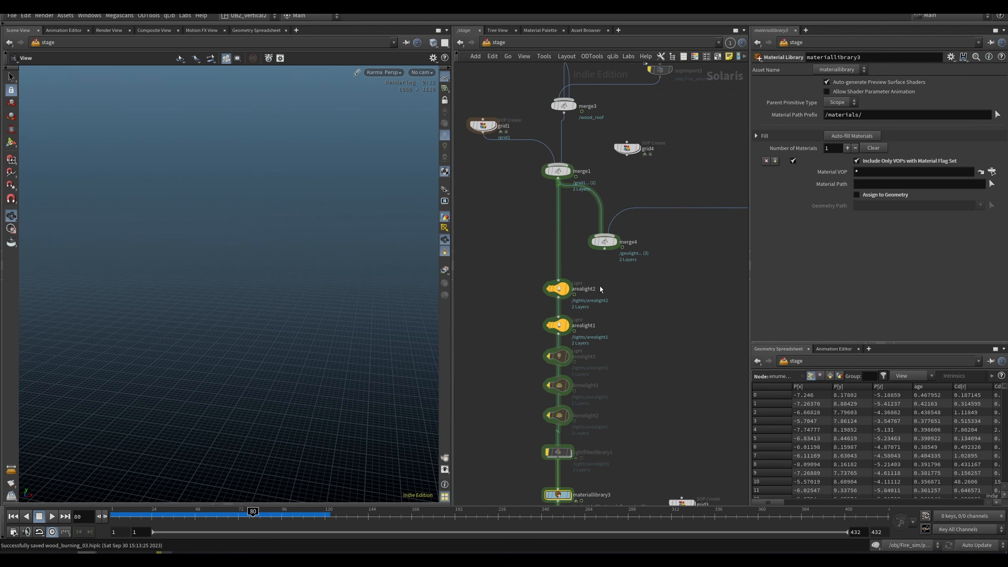
{"action": "left_click_drag", "start_coordinate": [605, 241], "coordinate": [620, 250]}
{"action": "middle_click_drag", "start_coordinate": [661, 145], "coordinate": [675, 288]}
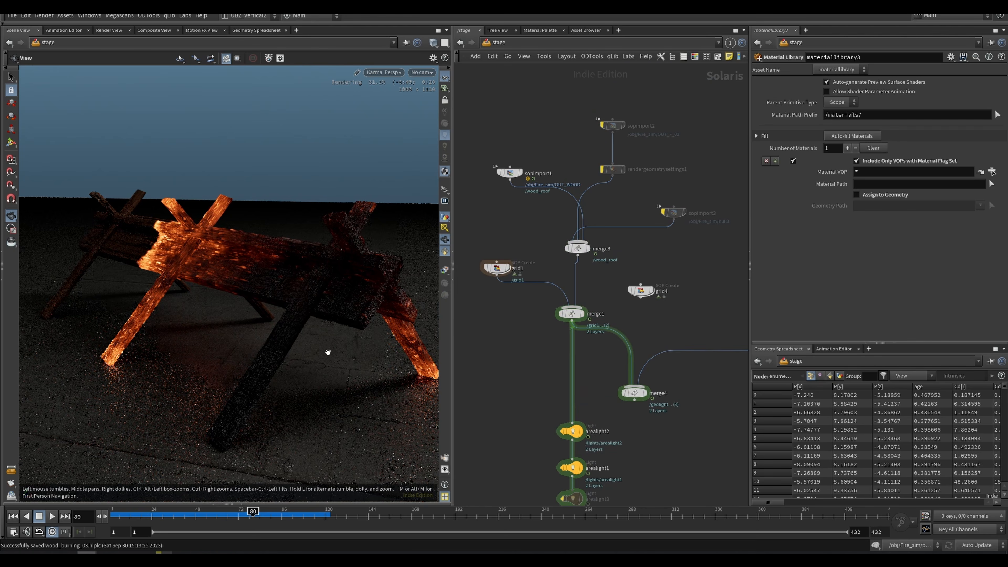
Show the viewport's colour correction controls and raise the render preview's brightness to 4.
{"action": "left_click", "coordinate": [445, 470]}
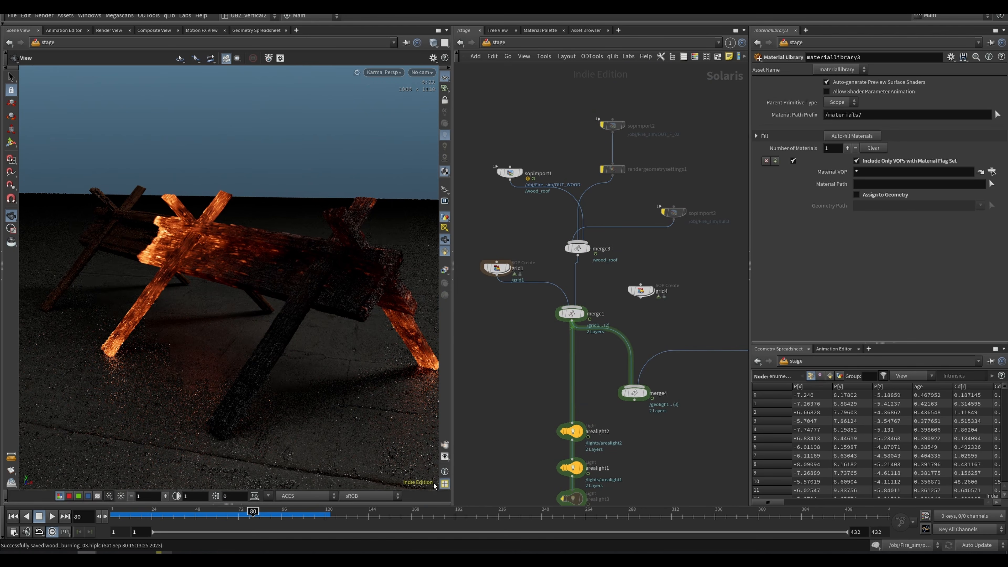
{"action": "left_click", "coordinate": [165, 498]}
{"action": "left_click", "coordinate": [165, 498]}
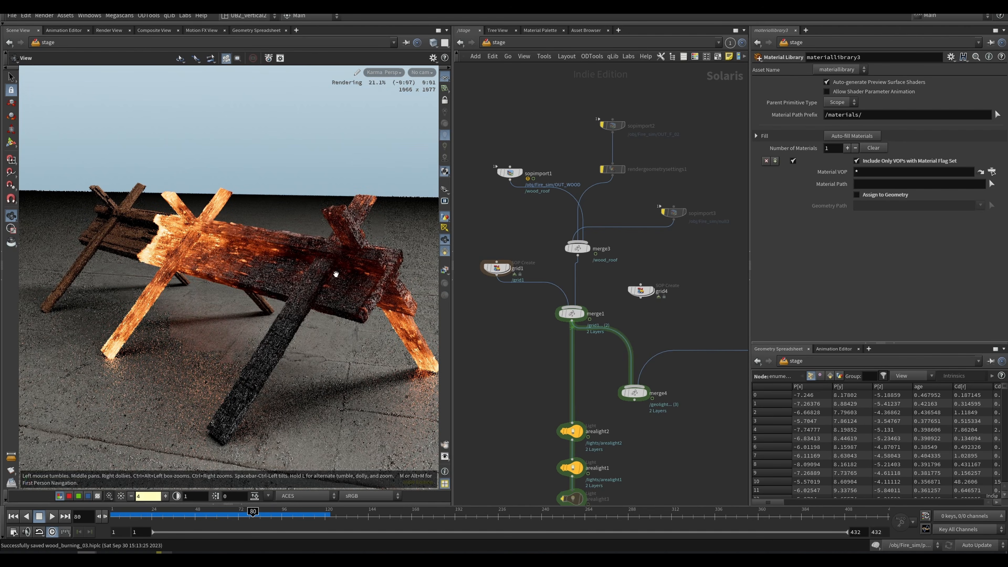
Examine the burning beam's embers up close in the render preview with its brightness set to 2.
{"action": "left_click_drag", "start_coordinate": [298, 277], "coordinate": [479, 209]}
{"action": "right_click_drag", "start_coordinate": [429, 226], "coordinate": [331, 257]}
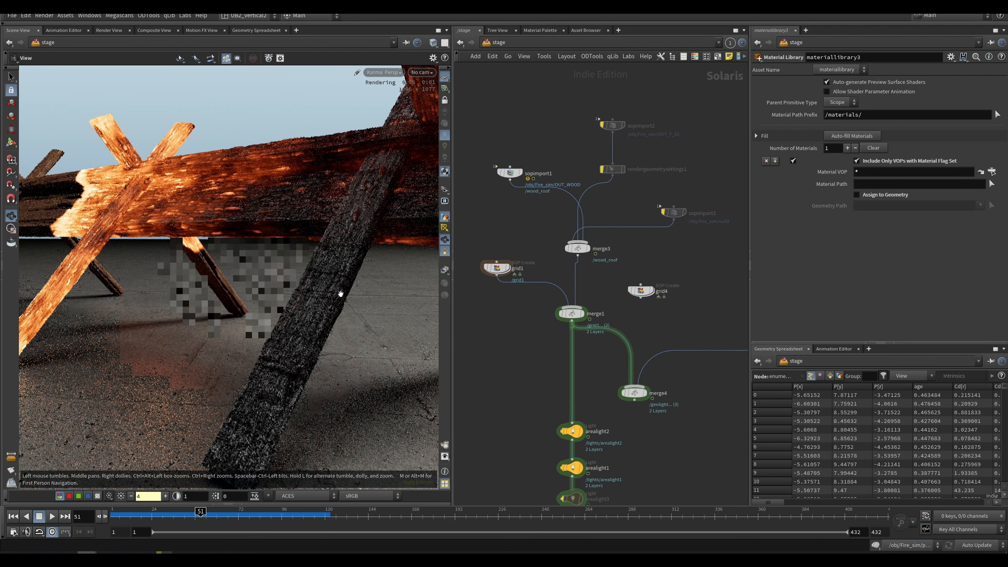
{"action": "left_click_drag", "start_coordinate": [318, 284], "coordinate": [340, 309]}
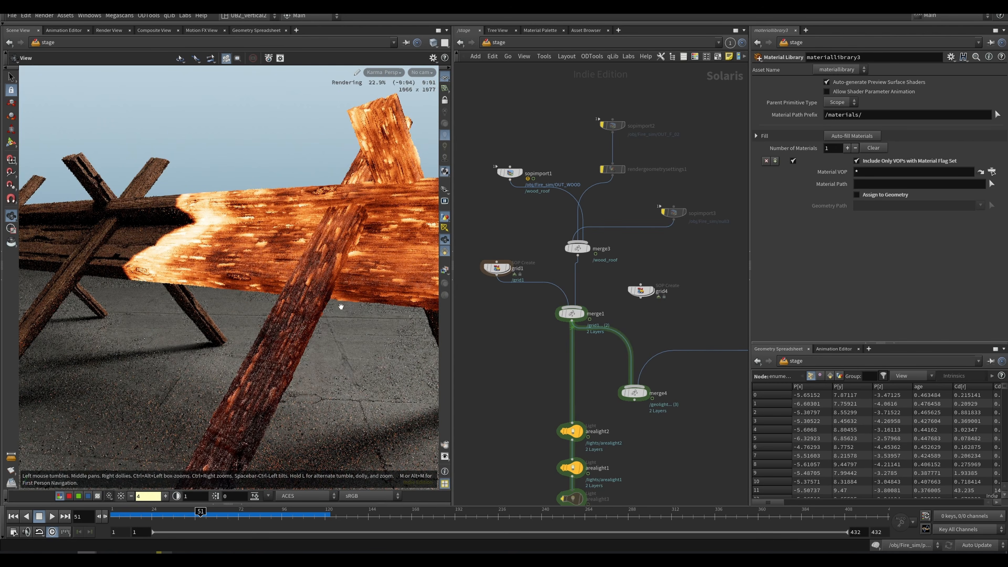
{"action": "right_click_drag", "start_coordinate": [330, 252], "coordinate": [312, 321]}
{"action": "middle_click_drag", "start_coordinate": [312, 321], "coordinate": [287, 349]}
{"action": "left_click", "coordinate": [154, 498]}
{"action": "key", "text": "BackSpace"}
{"action": "type", "text": "2"}
{"action": "key", "text": "Return"}
{"action": "right_click_drag", "start_coordinate": [277, 247], "coordinate": [318, 222]}
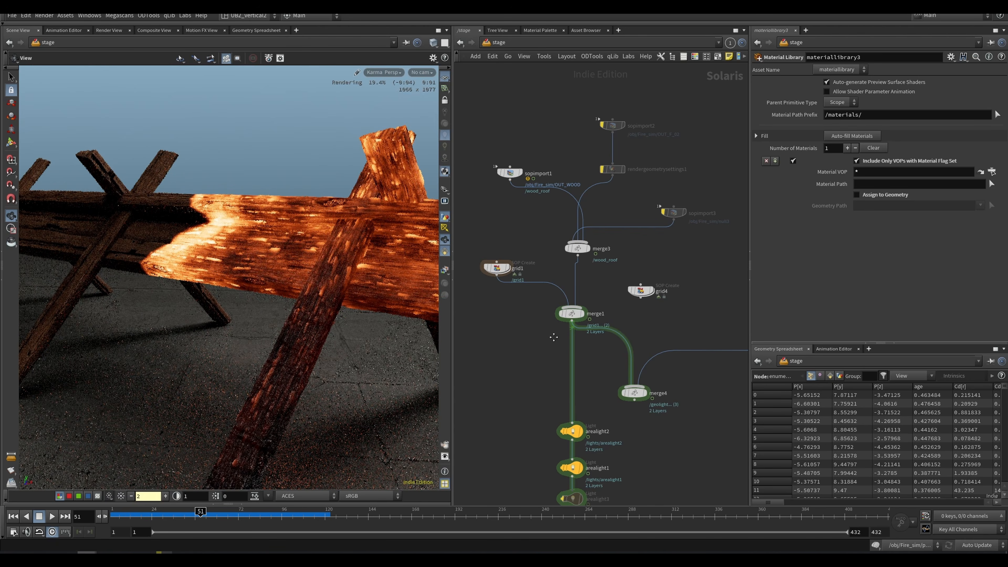
Inspect the SOP paths and import path prefixes of sopimport1 and sopimport3 in the stage network.
{"action": "middle_click_drag", "start_coordinate": [553, 357], "coordinate": [515, 262]}
{"action": "middle_click_drag", "start_coordinate": [575, 316], "coordinate": [631, 450]}
{"action": "scroll", "coordinate": [563, 186], "scroll_direction": "up", "scroll_amount": 1}
{"action": "left_click", "coordinate": [524, 219]}
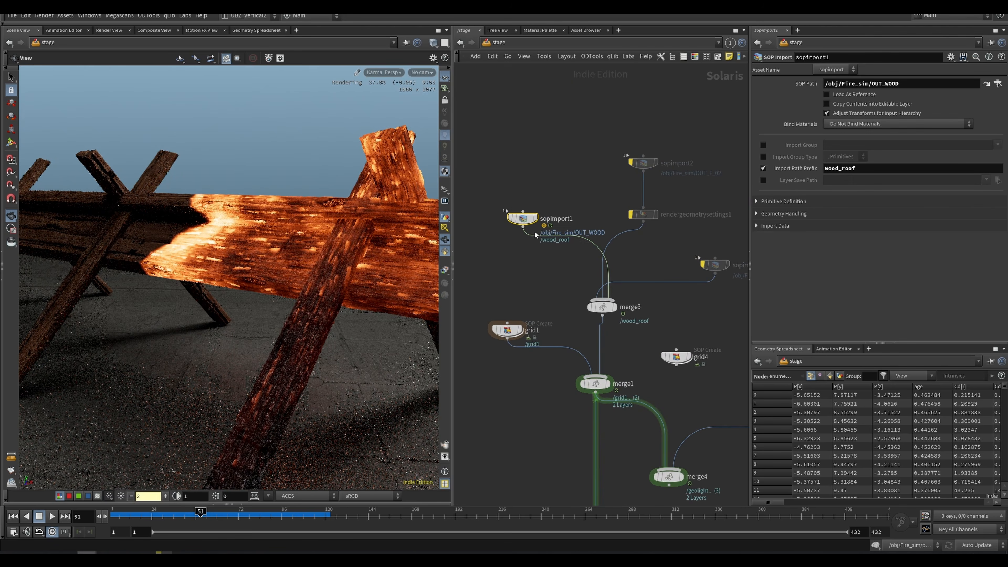
{"action": "middle_click_drag", "start_coordinate": [558, 187], "coordinate": [495, 224]}
{"action": "left_click", "coordinate": [580, 200]}
{"action": "middle_click_drag", "start_coordinate": [628, 327], "coordinate": [597, 273]}
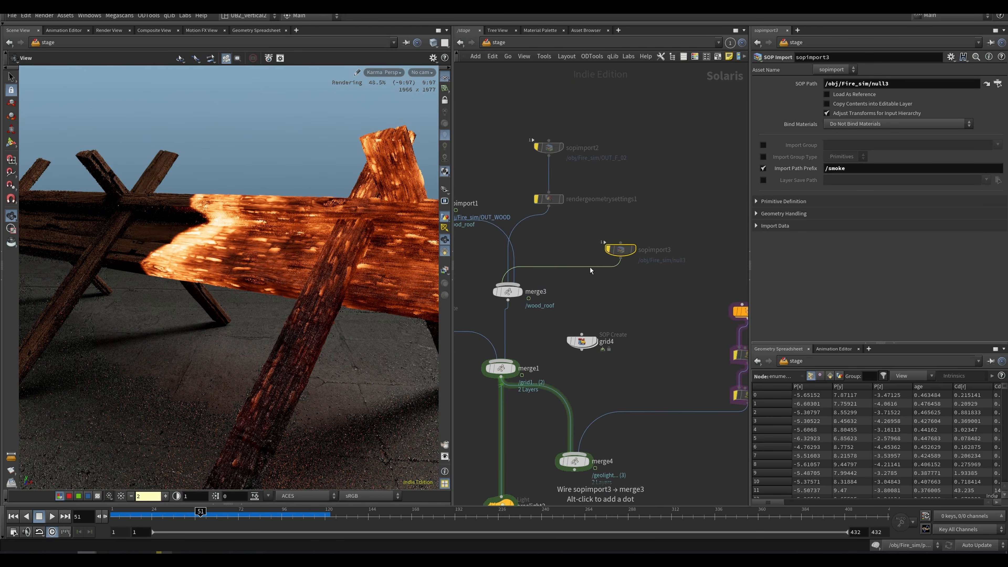
{"action": "left_click_drag", "start_coordinate": [568, 231], "coordinate": [651, 283]}
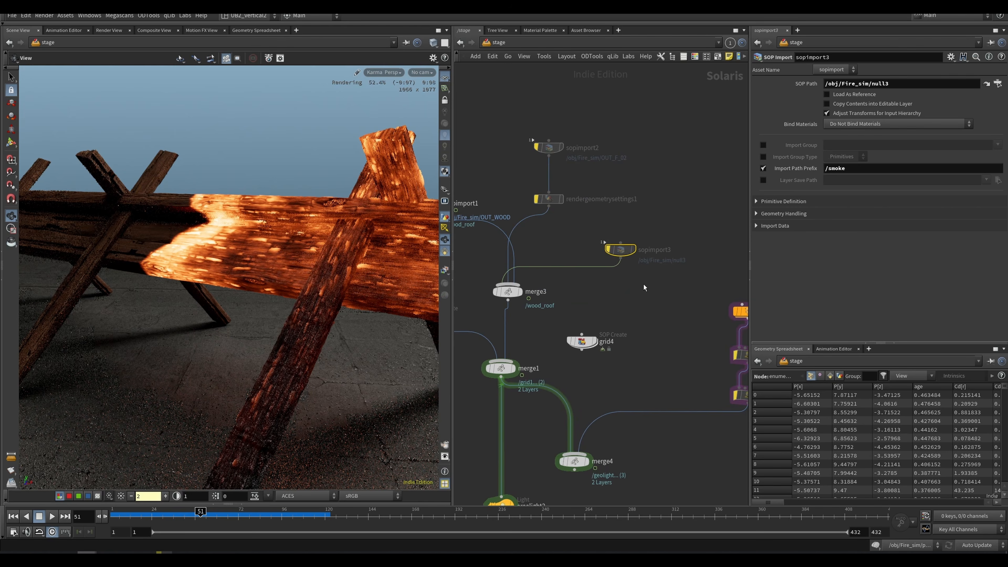
{"action": "left_click", "coordinate": [881, 170]}
{"action": "left_click", "coordinate": [666, 207]}
Turn off Karma rendering in the viewport and split its pane to add a second one below.
{"action": "key", "text": "alt+shift+r"}
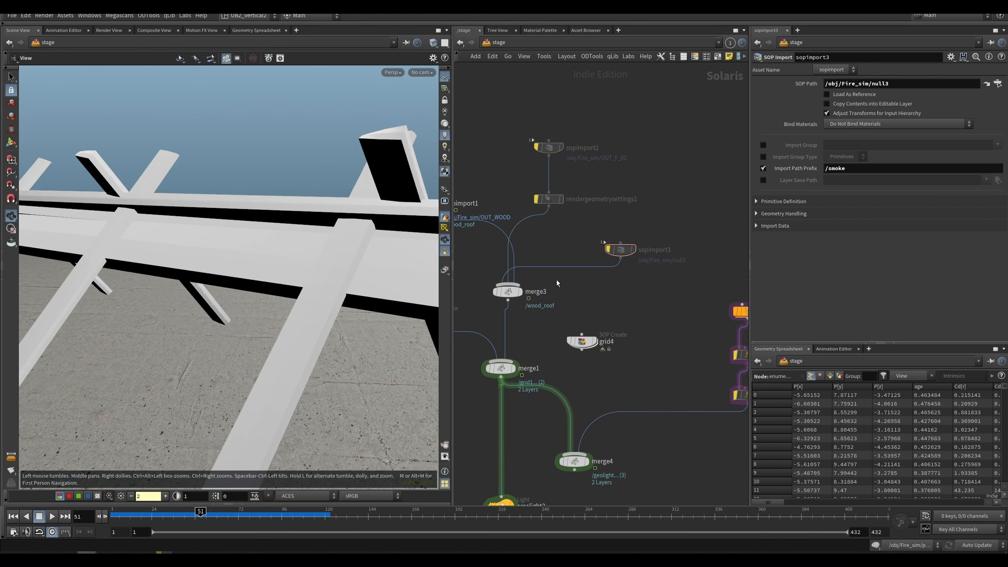
{"action": "left_click", "coordinate": [241, 503]}
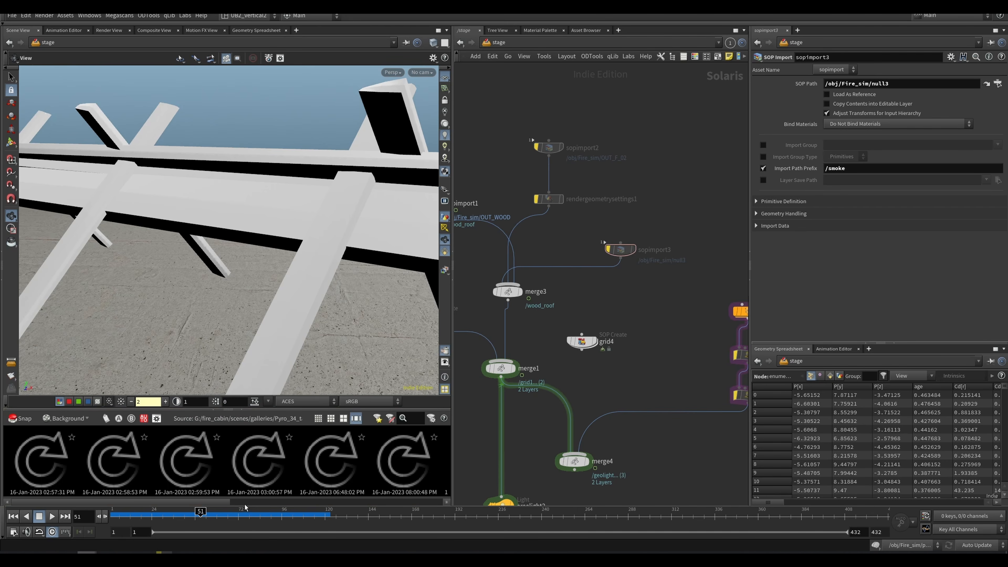
{"action": "key", "text": "alt+bracketright"}
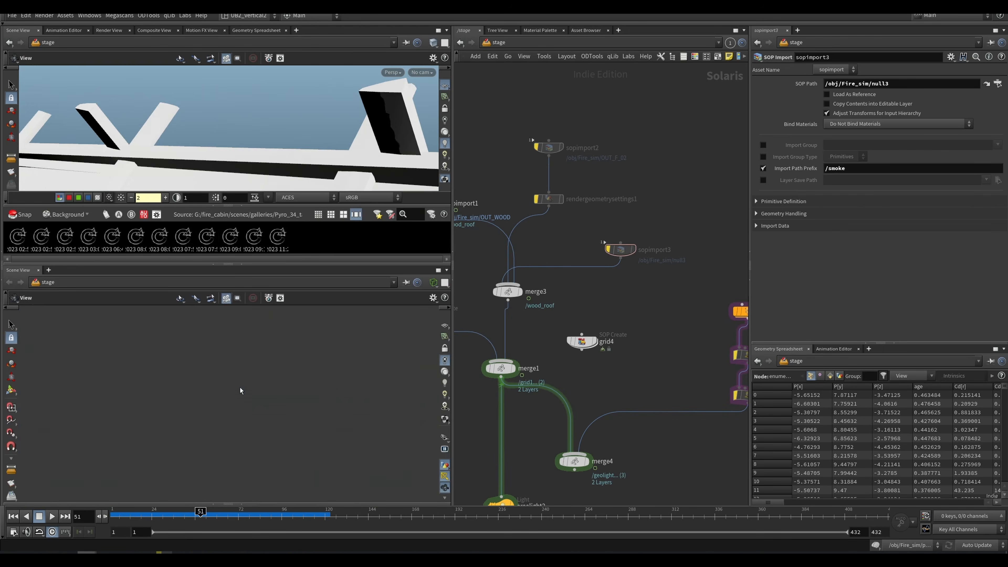
Change the lower pane to the Scene Graph Tree, collapse its collections and the snapshot gallery, and enlarge the viewport above it.
{"action": "right_click", "coordinate": [20, 270]}
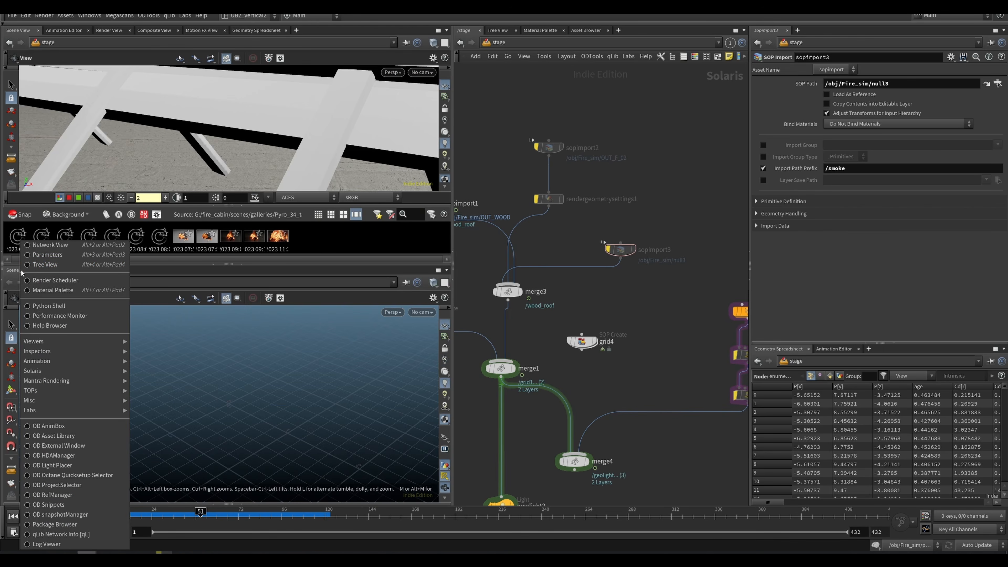
{"action": "mouse_move", "coordinate": [87, 370]}
{"action": "left_click", "coordinate": [158, 372]}
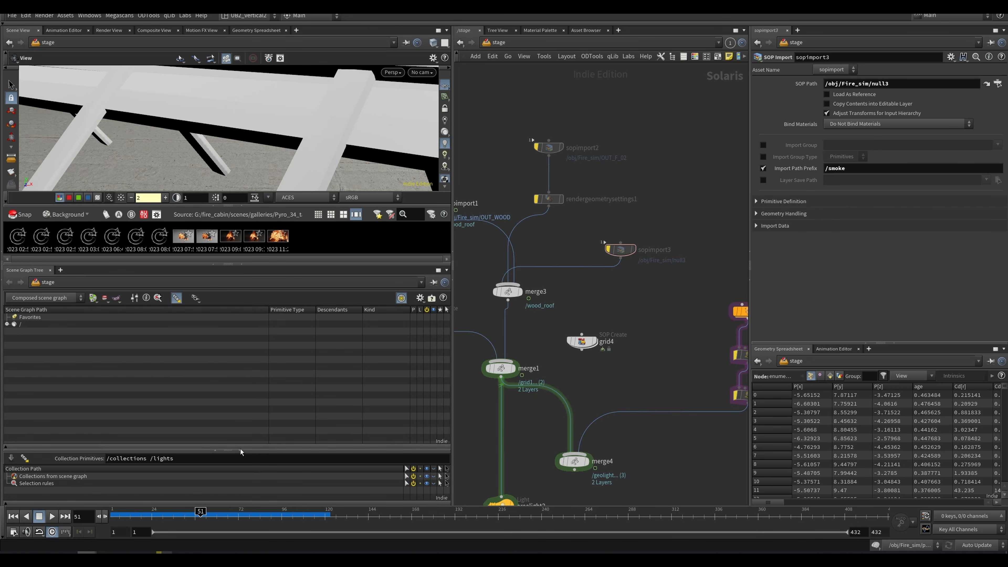
{"action": "left_click", "coordinate": [240, 449]}
{"action": "left_click", "coordinate": [241, 206]}
{"action": "left_click_drag", "start_coordinate": [230, 263], "coordinate": [234, 359]}
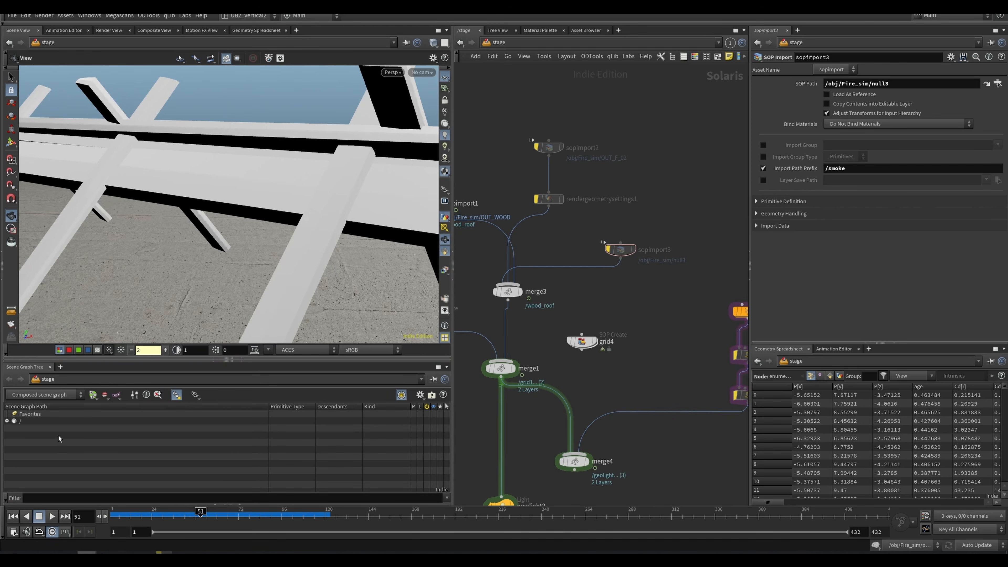
Set the display flag on merge3 and re-enable the bypassed sopimport3 to list the smoke in the scene graph.
{"action": "middle_click_drag", "start_coordinate": [494, 296], "coordinate": [518, 285]}
{"action": "left_click", "coordinate": [524, 282]}
{"action": "left_click_drag", "start_coordinate": [652, 238], "coordinate": [612, 258]}
{"action": "left_click", "coordinate": [646, 239]}
{"action": "left_click_drag", "start_coordinate": [854, 169], "coordinate": [699, 180]}
{"action": "left_click", "coordinate": [532, 280]}
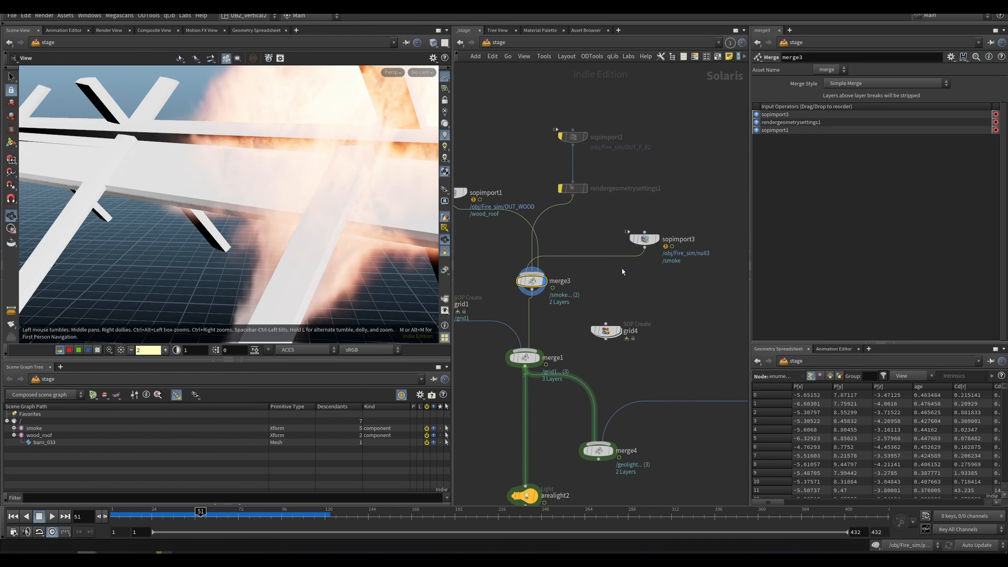
Reset sopimport3's Import Path Prefix to /$OS, expand its primitive in the scene graph and compare it with merge3's hierarchy.
{"action": "left_click", "coordinate": [645, 239]}
{"action": "left_click", "coordinate": [854, 170]}
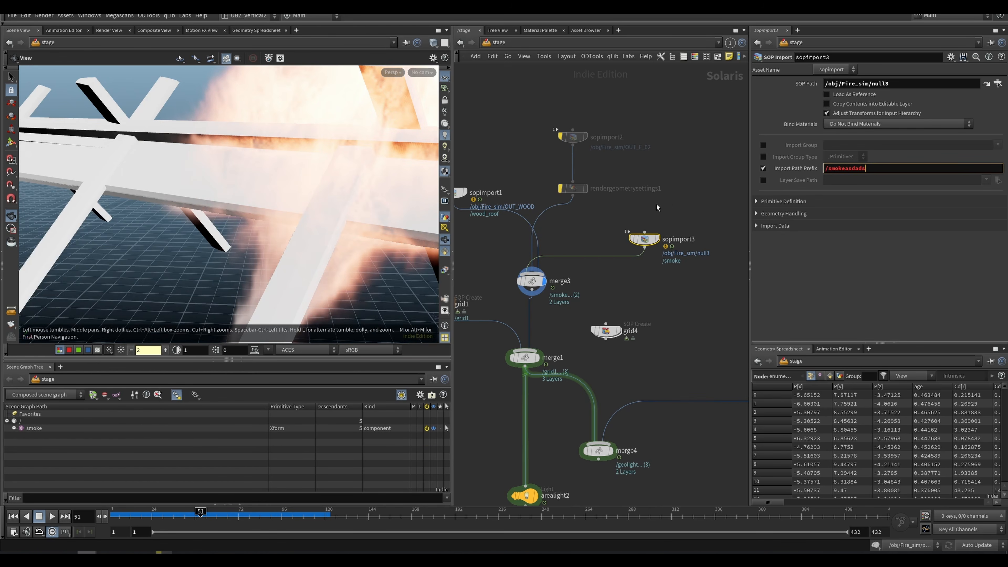
{"action": "left_click", "coordinate": [659, 210]}
{"action": "middle_click", "coordinate": [860, 172], "text": "ctrl"}
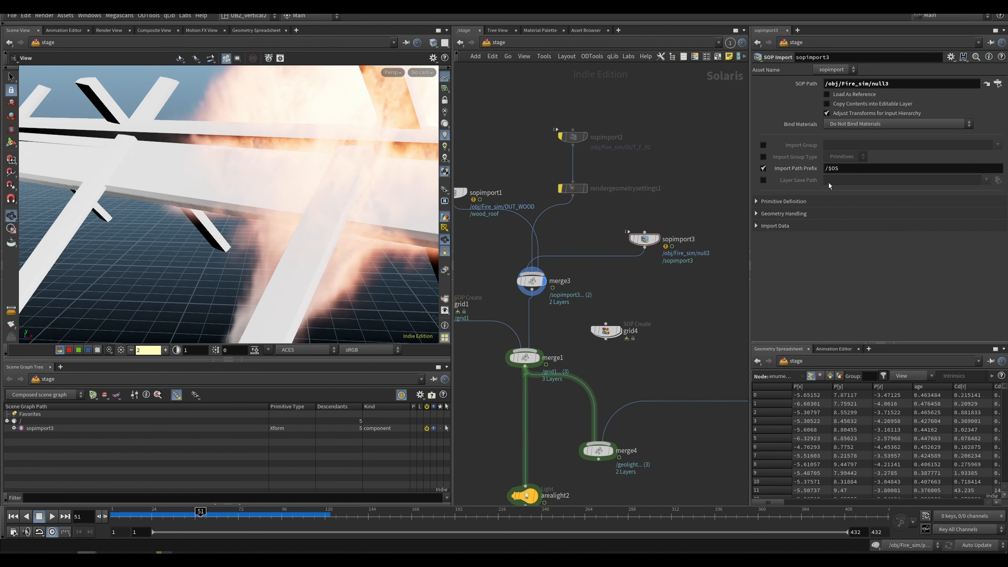
{"action": "left_click_drag", "start_coordinate": [719, 207], "coordinate": [639, 263]}
{"action": "left_click", "coordinate": [14, 428]}
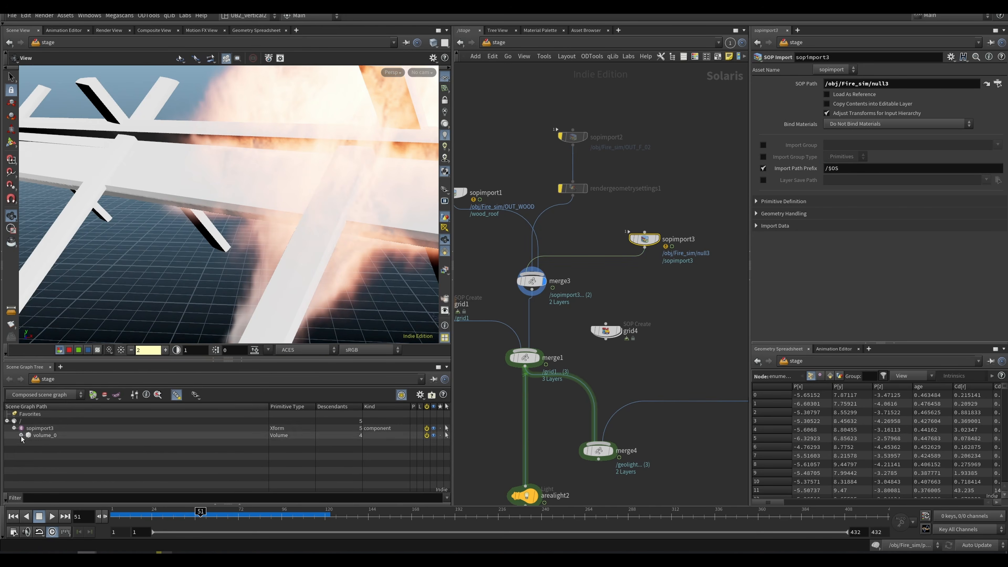
{"action": "left_click", "coordinate": [530, 281]}
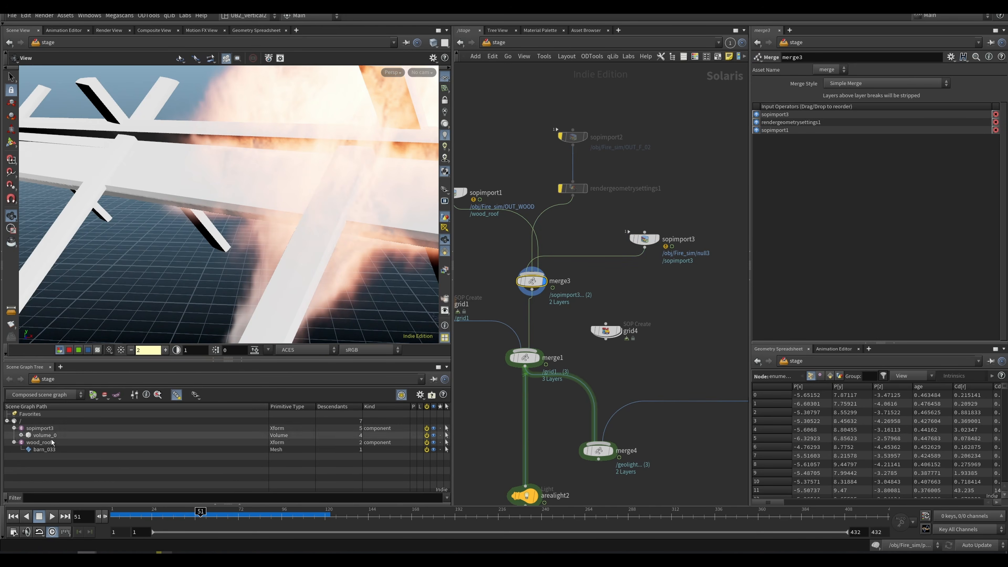
Set sopimport3's Import Path Prefix to /Smoke and view the whole fire volume around the beams.
{"action": "left_click", "coordinate": [647, 239]}
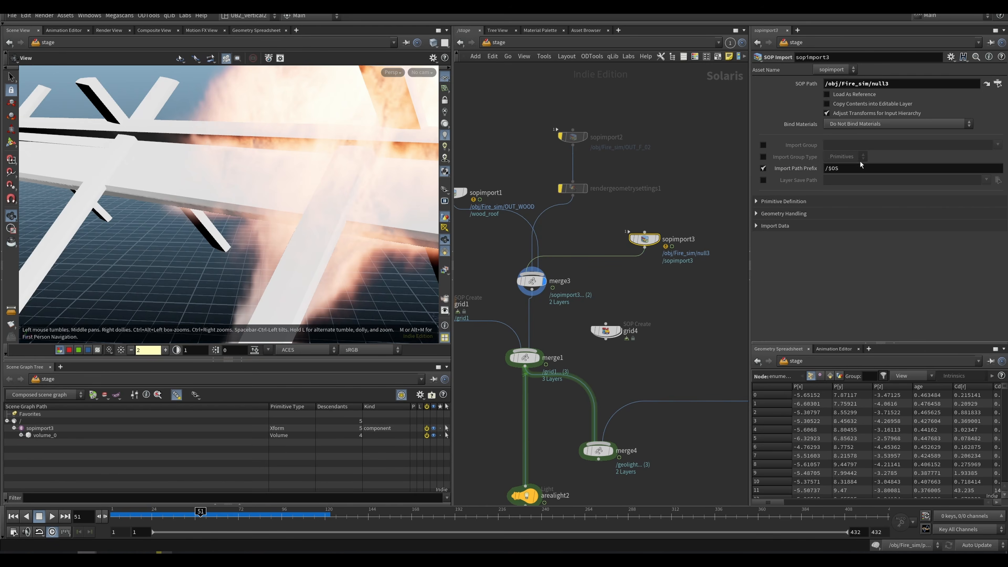
{"action": "left_click_drag", "start_coordinate": [829, 175], "coordinate": [825, 201]}
{"action": "type", "text": "/Smoke"}
{"action": "key", "text": "Return"}
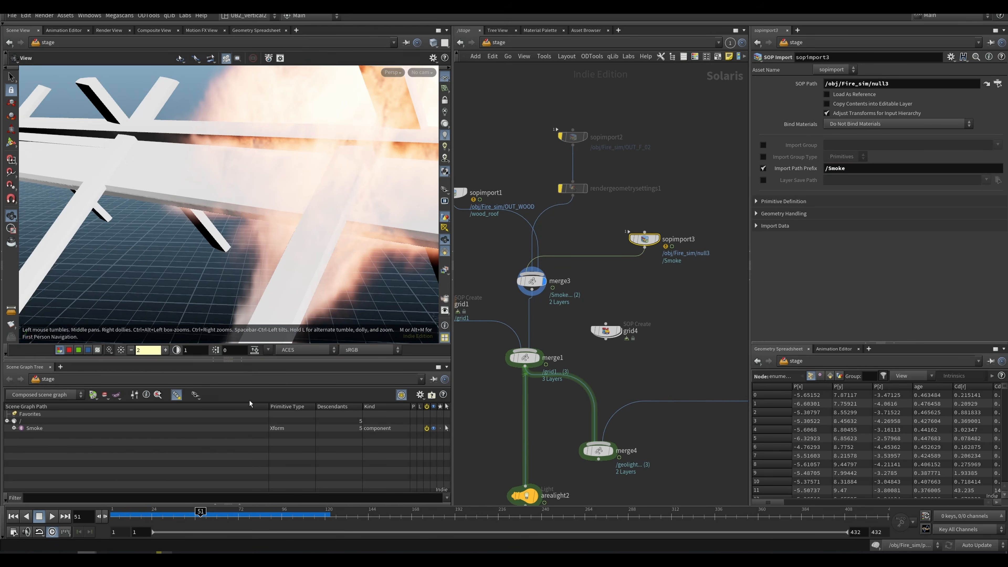
{"action": "left_click_drag", "start_coordinate": [342, 234], "coordinate": [286, 250]}
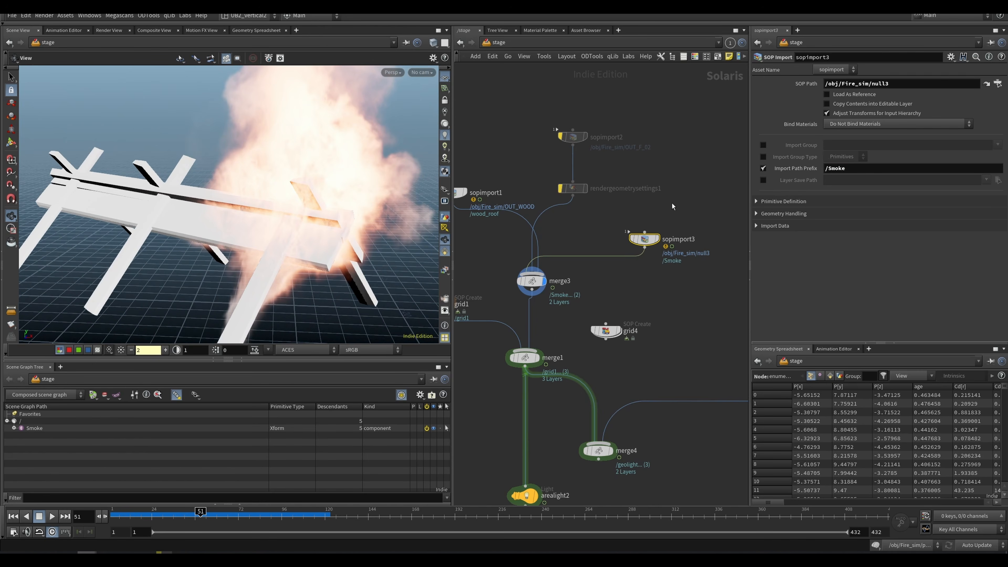
Undo the Import Path Prefix changes on sopimport3 back to /smoke.
{"action": "key", "text": "ctrl+z"}
{"action": "key", "text": "ctrl+z"}
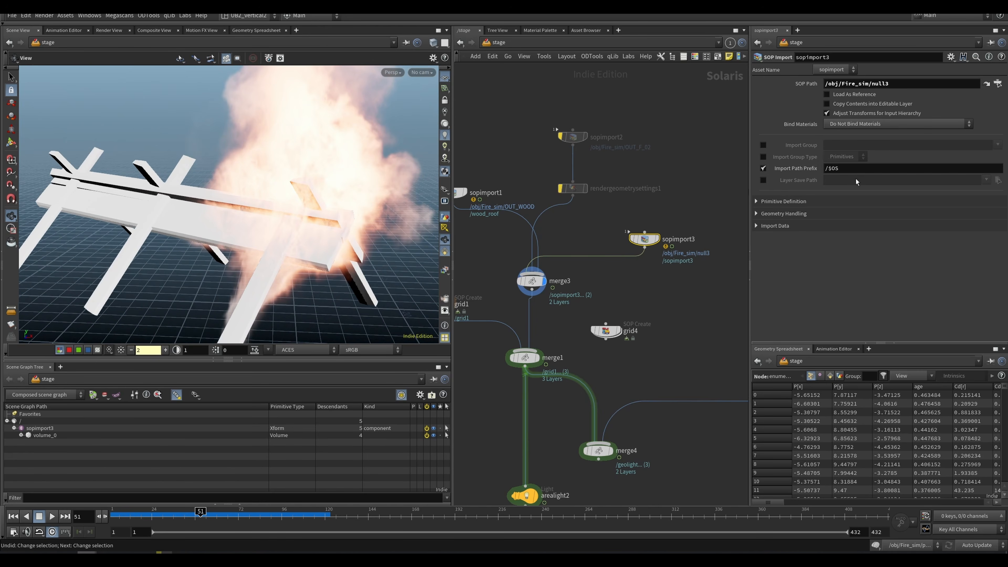
{"action": "key", "text": "ctrl+z"}
{"action": "key", "text": "ctrl+z"}
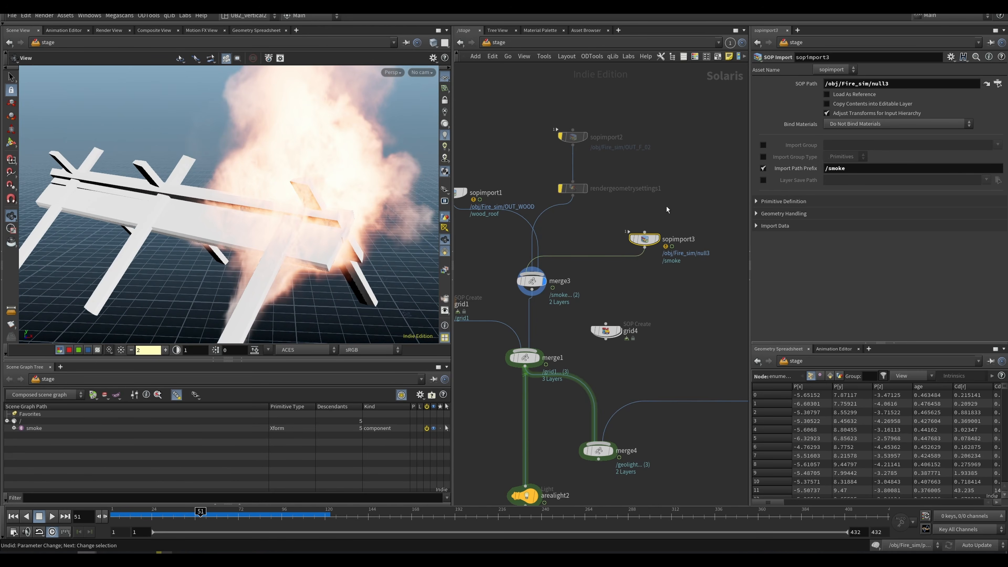
Move grid4 slightly away from merge1, and shift sopimport2 and rendergeometrysettings1 slightly farther above merge3.
{"action": "scroll", "coordinate": [673, 213], "scroll_direction": "up", "scroll_amount": 2}
{"action": "left_click_drag", "start_coordinate": [223, 254], "coordinate": [290, 264]}
{"action": "middle_click_drag", "start_coordinate": [575, 300], "coordinate": [635, 271]}
{"action": "left_click_drag", "start_coordinate": [648, 324], "coordinate": [670, 325]}
{"action": "middle_click_drag", "start_coordinate": [656, 312], "coordinate": [648, 342]}
{"action": "right_click_drag", "start_coordinate": [648, 342], "coordinate": [632, 324]}
{"action": "left_click_drag", "start_coordinate": [665, 136], "coordinate": [596, 223]}
{"action": "left_click_drag", "start_coordinate": [614, 219], "coordinate": [612, 193]}
{"action": "left_click", "coordinate": [635, 175]}
{"action": "mouse_move", "coordinate": [614, 152]}
{"action": "left_mouse_down"}
{"action": "mouse_move", "coordinate": [608, 161]}
{"action": "mouse_move", "coordinate": [623, 158]}
{"action": "left_mouse_up"}
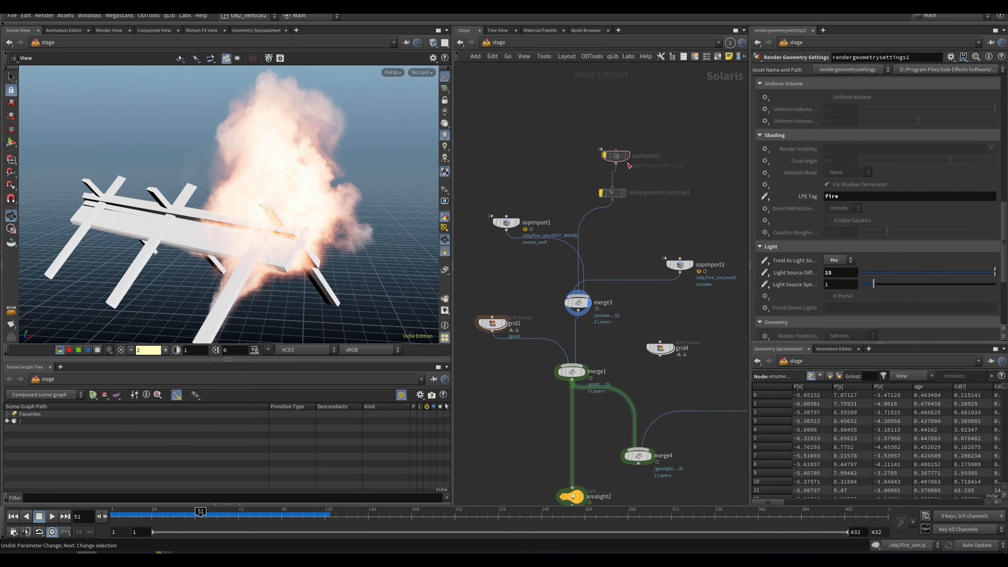
Bypass sopimport3 again and set the display flag on merge1.
{"action": "left_click", "coordinate": [670, 266]}
{"action": "middle_click_drag", "start_coordinate": [621, 323], "coordinate": [624, 282]}
{"action": "middle_click_drag", "start_coordinate": [537, 362], "coordinate": [550, 338]}
{"action": "mouse_move", "coordinate": [550, 338]}
{"action": "right_mouse_down"}
{"action": "mouse_move", "coordinate": [550, 308]}
{"action": "mouse_move", "coordinate": [551, 327]}
{"action": "right_mouse_up"}
{"action": "middle_click_drag", "start_coordinate": [559, 320], "coordinate": [567, 304]}
{"action": "key", "text": "r"}
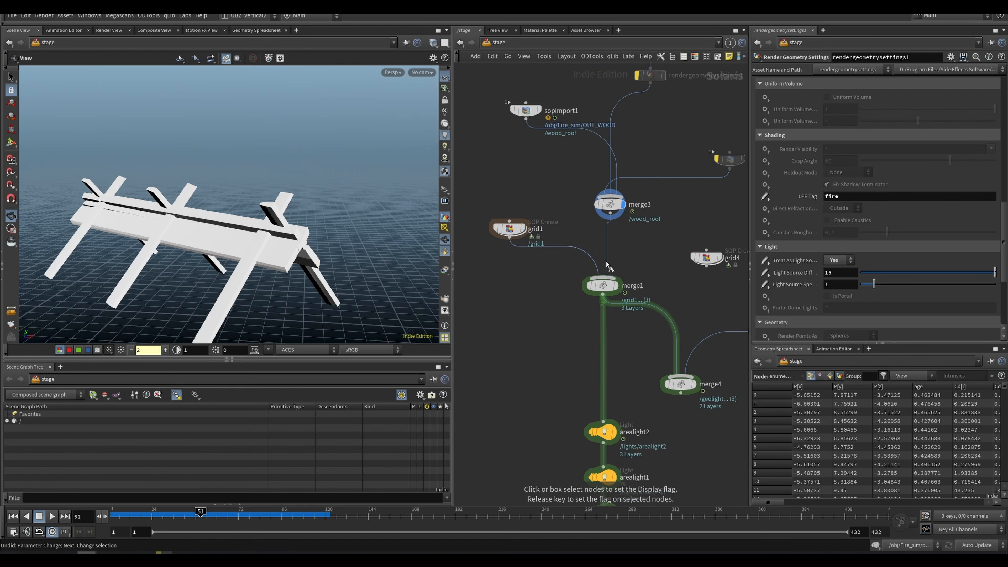
{"action": "left_click", "coordinate": [602, 284]}
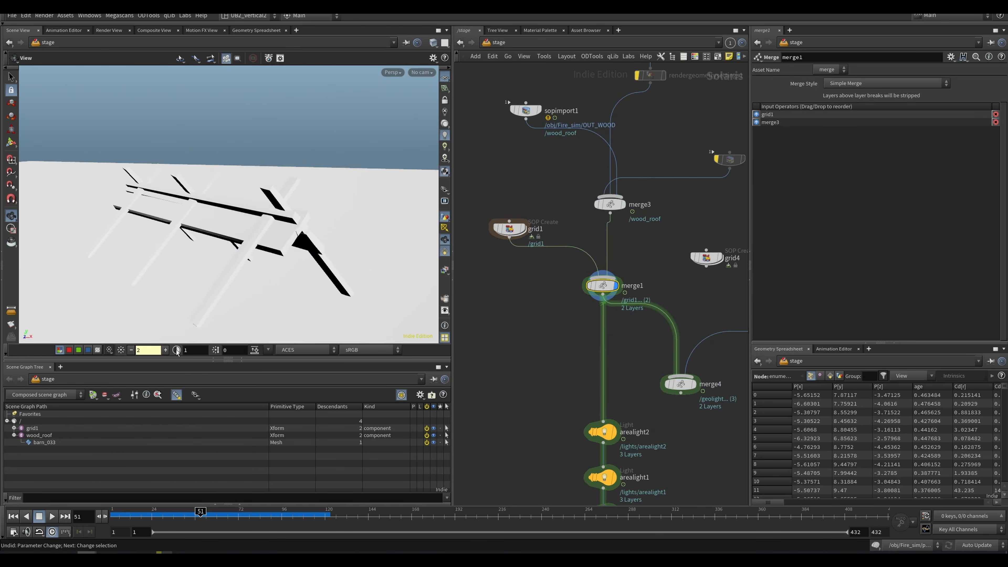
Reset the viewport brightness to 1 and set the display flag on the burning_wood_more_smoke_01 Karma render settings.
{"action": "middle_click", "coordinate": [148, 350], "text": "ctrl"}
{"action": "middle_click_drag", "start_coordinate": [542, 392], "coordinate": [534, 254]}
{"action": "middle_click_drag", "start_coordinate": [530, 466], "coordinate": [526, 249]}
{"action": "key", "text": "r"}
{"action": "left_click", "coordinate": [590, 379]}
{"action": "middle_click_drag", "start_coordinate": [556, 502], "coordinate": [570, 349]}
{"action": "key", "text": "r"}
{"action": "left_click", "coordinate": [576, 372]}
{"action": "scroll", "coordinate": [311, 237], "scroll_direction": "up", "scroll_amount": 5}
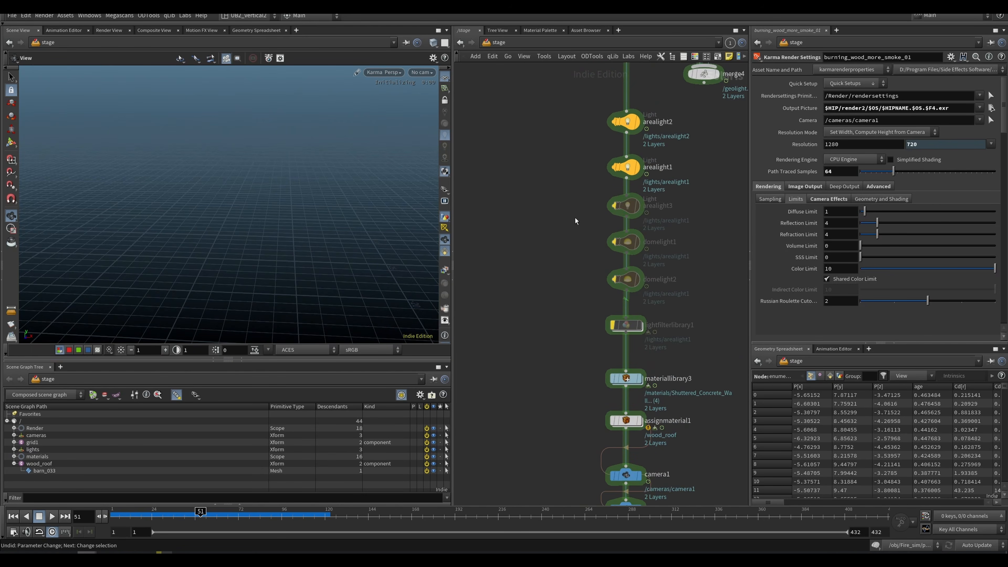
Select materiallibrary3 in the main chain and enter its network.
{"action": "middle_click_drag", "start_coordinate": [576, 234], "coordinate": [572, 379]}
{"action": "middle_click_drag", "start_coordinate": [567, 272], "coordinate": [563, 353]}
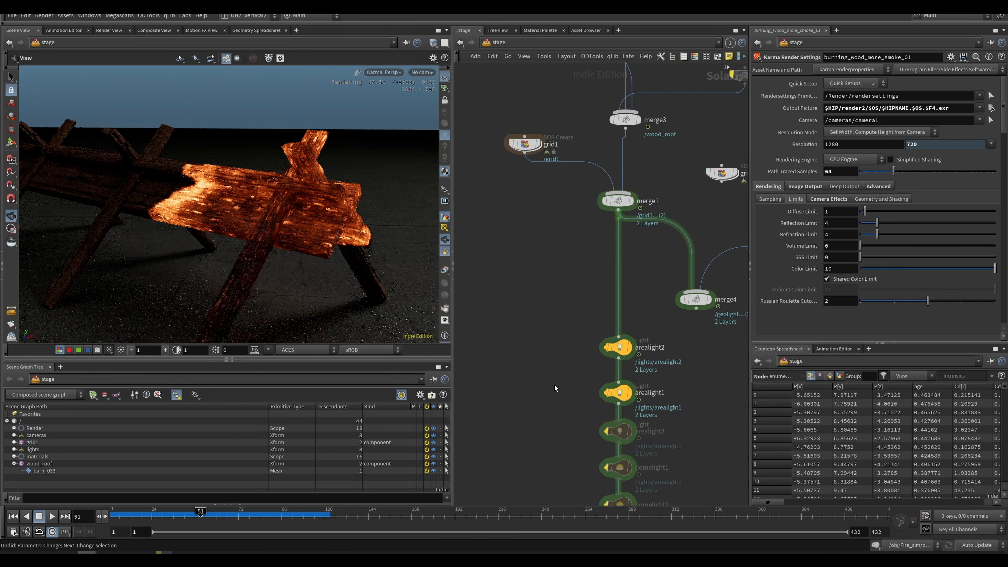
{"action": "middle_click_drag", "start_coordinate": [565, 407], "coordinate": [531, 299]}
{"action": "left_click", "coordinate": [580, 319]}
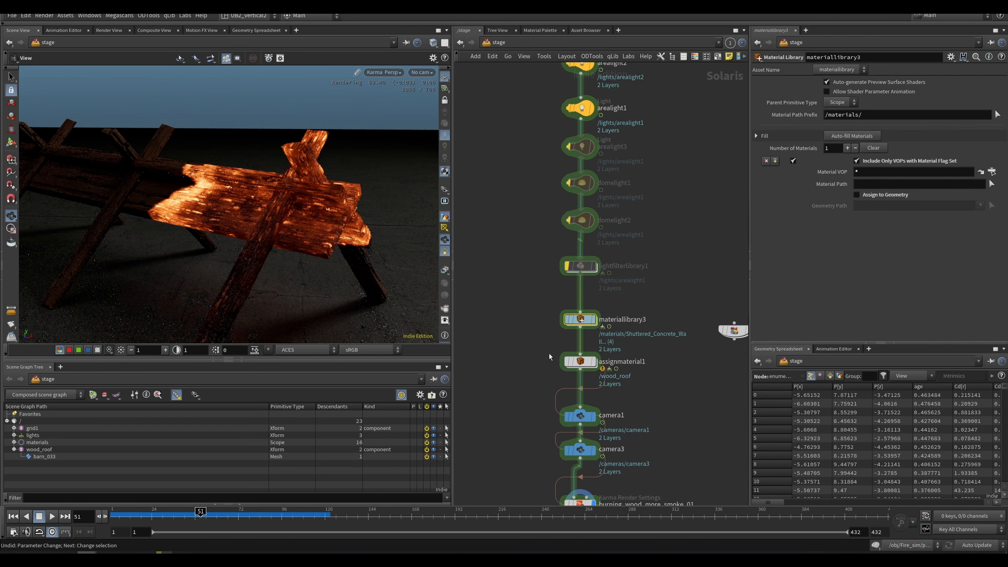
{"action": "middle_click_drag", "start_coordinate": [555, 353], "coordinate": [536, 310]}
{"action": "key", "text": "i"}
Select materialbuilder1 and enter its shader network.
{"action": "left_click_drag", "start_coordinate": [584, 281], "coordinate": [467, 318]}
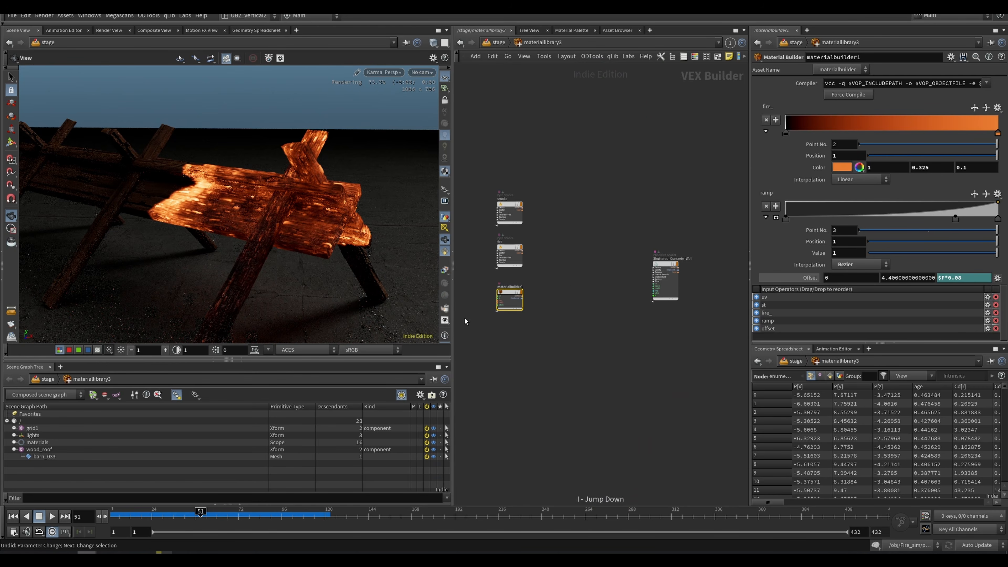
{"action": "scroll", "coordinate": [472, 314], "scroll_direction": "up", "scroll_amount": 2}
{"action": "middle_click_drag", "start_coordinate": [489, 296], "coordinate": [547, 308]}
{"action": "scroll", "coordinate": [546, 302], "scroll_direction": "up", "scroll_amount": 1}
{"action": "left_click_drag", "start_coordinate": [545, 274], "coordinate": [629, 334]}
{"action": "key", "text": "i"}
{"action": "scroll", "coordinate": [619, 278], "scroll_direction": "down", "scroll_amount": 8}
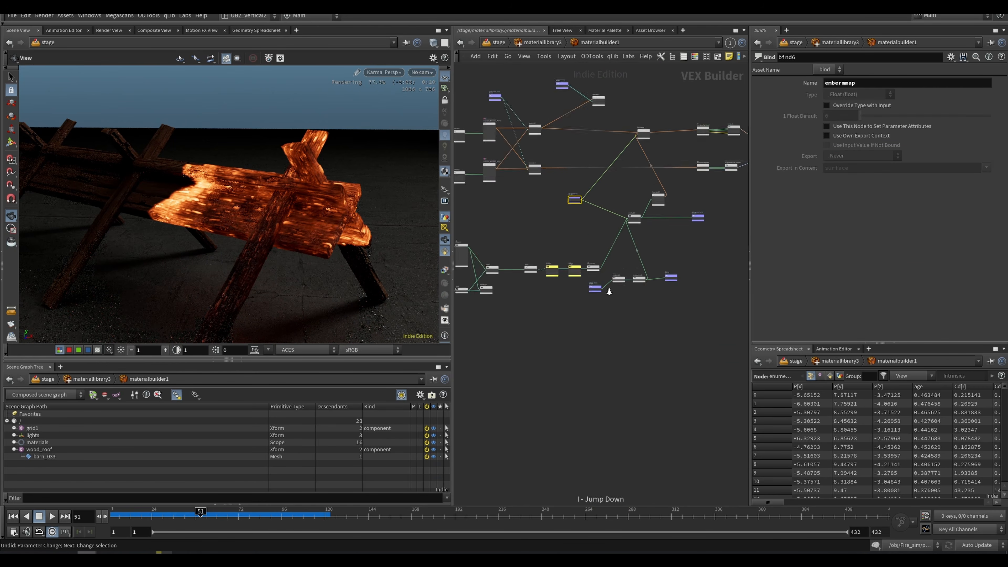
Examine the UV attribute of uvcoords2 and the transform values of uvxform3 and uvxform2 feeding the Cracked_Wooden_Planks textures.
{"action": "scroll", "coordinate": [535, 242], "scroll_direction": "up", "scroll_amount": 7}
{"action": "middle_click_drag", "start_coordinate": [592, 273], "coordinate": [650, 174]}
{"action": "middle_click_drag", "start_coordinate": [518, 353], "coordinate": [612, 278]}
{"action": "left_click_drag", "start_coordinate": [563, 331], "coordinate": [587, 253]}
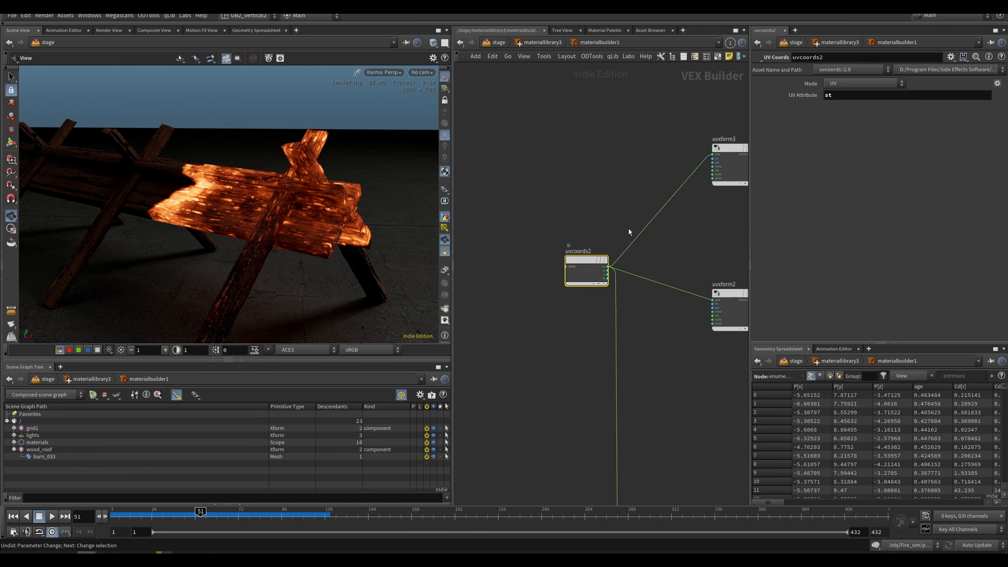
{"action": "middle_click_drag", "start_coordinate": [653, 211], "coordinate": [500, 286]}
{"action": "left_click_drag", "start_coordinate": [560, 302], "coordinate": [600, 200]}
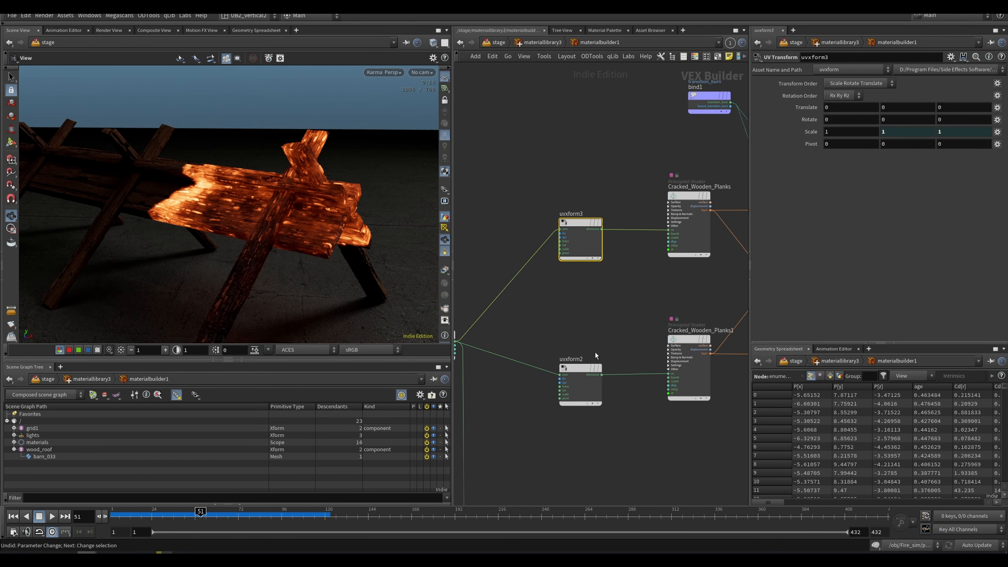
{"action": "left_click_drag", "start_coordinate": [601, 328], "coordinate": [539, 433]}
{"action": "left_click", "coordinate": [596, 255]}
{"action": "left_click_drag", "start_coordinate": [606, 309], "coordinate": [558, 432]}
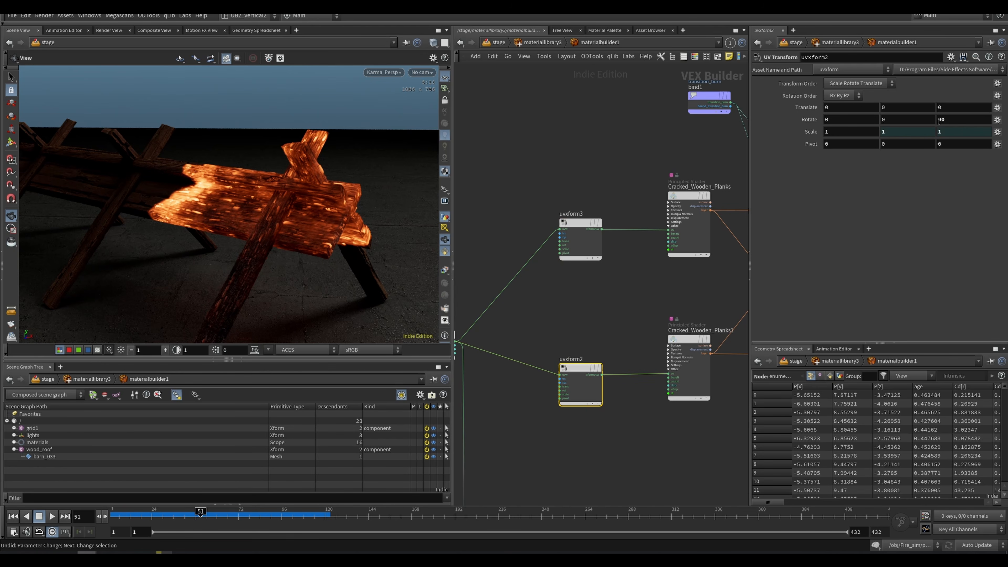
Set uvxform2's scale to 0.2 on all axes and check the wood texture up close in the render.
{"action": "middle_click_drag", "start_coordinate": [599, 296], "coordinate": [579, 279]}
{"action": "left_click", "coordinate": [839, 135]}
{"action": "type", "text": "0.2"}
{"action": "key", "text": "Return"}
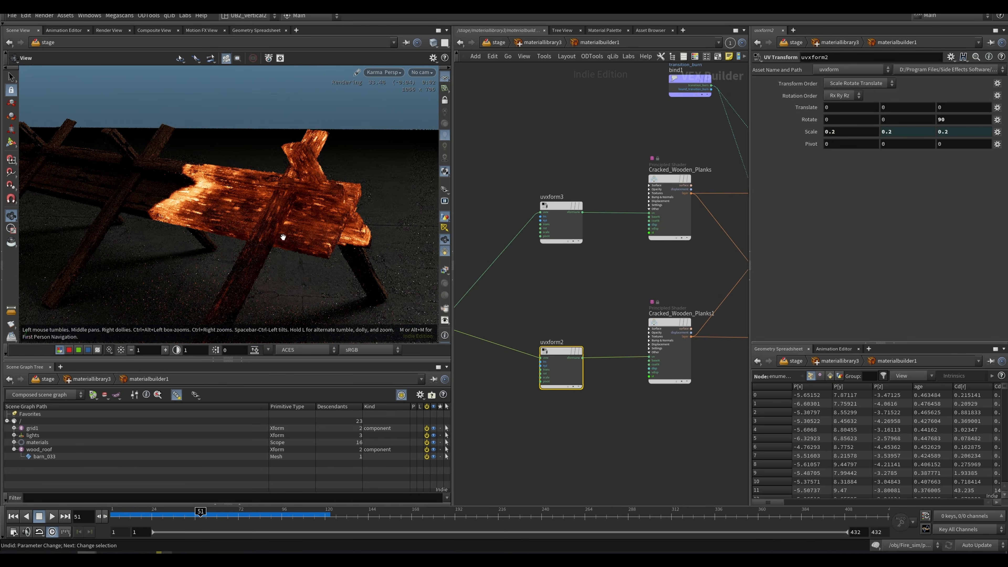
{"action": "right_click_drag", "start_coordinate": [289, 249], "coordinate": [312, 244]}
Set uvxform3's scale to 0.2 on all axes.
{"action": "left_click_drag", "start_coordinate": [616, 178], "coordinate": [535, 248]}
{"action": "left_click_drag", "start_coordinate": [838, 133], "coordinate": [772, 144]}
{"action": "type", "text": "0.2"}
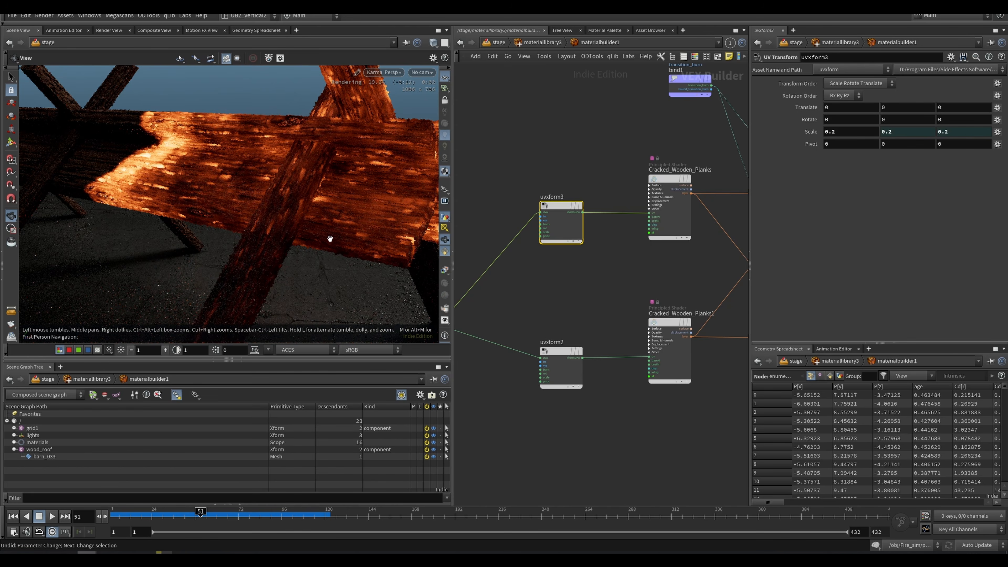
Reset uvxform3's scale to 1 and select uvxform2.
{"action": "scroll", "coordinate": [569, 302], "scroll_direction": "down", "scroll_amount": 5}
{"action": "scroll", "coordinate": [482, 321], "scroll_direction": "up", "scroll_amount": 3}
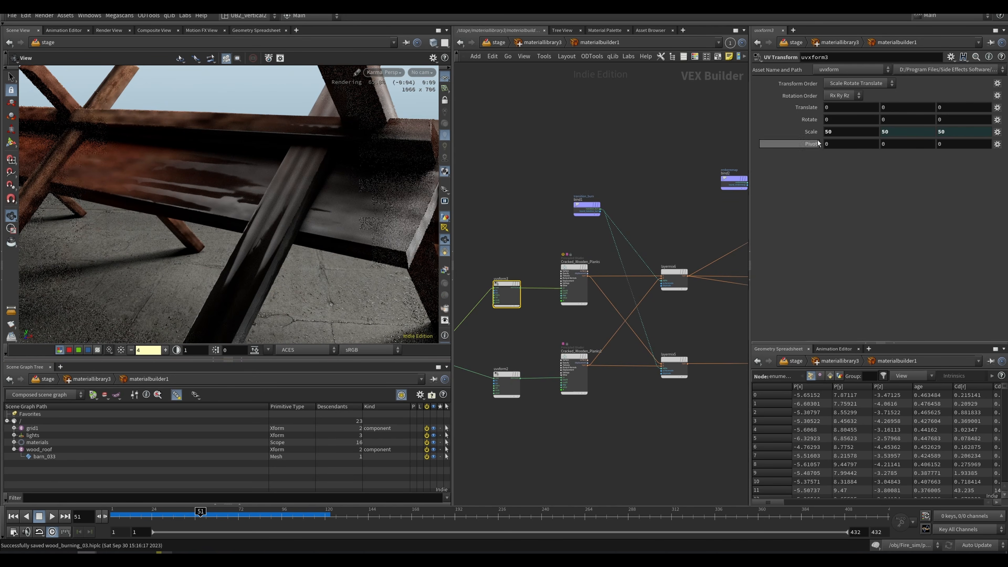
{"action": "middle_click", "coordinate": [832, 133], "text": "ctrl"}
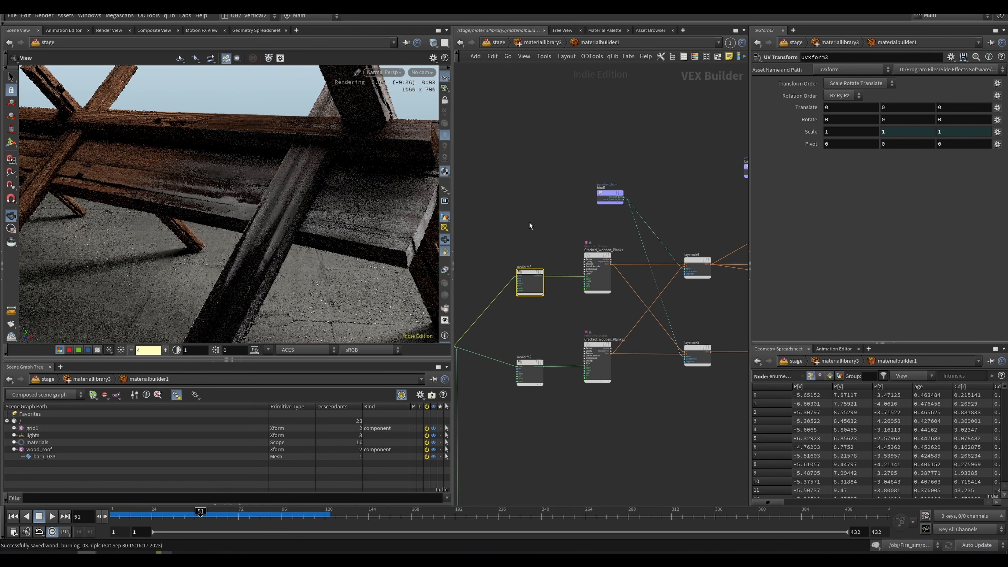
{"action": "left_click", "coordinate": [533, 368]}
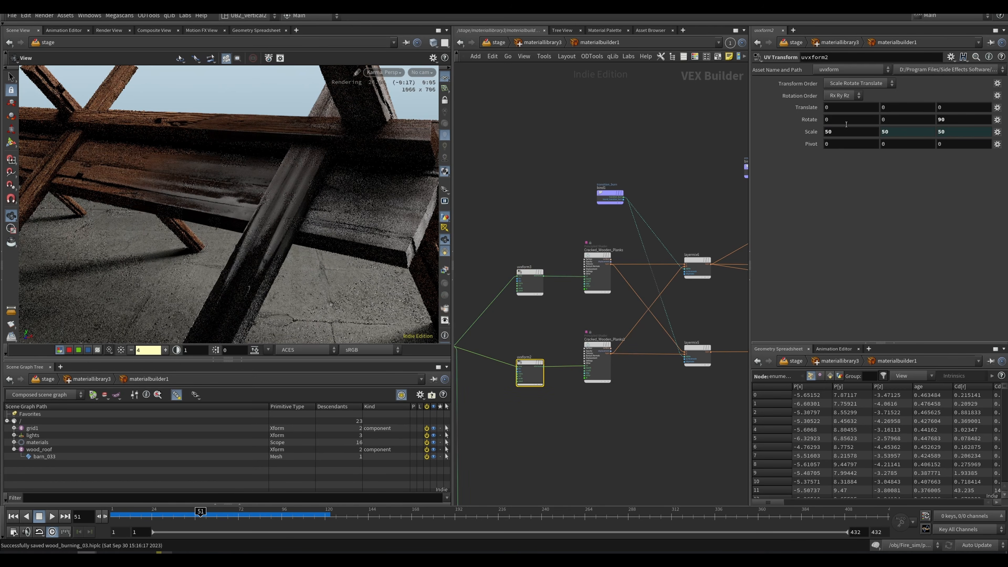
Undo the last scale change on the uvxform2 node.
{"action": "key", "text": "ctrl+z"}
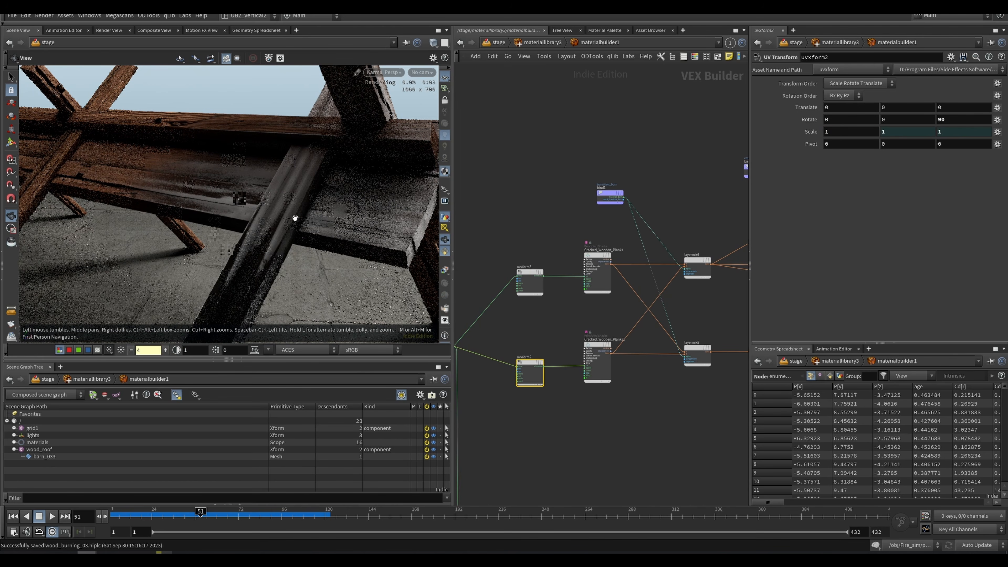
{"action": "left_click_drag", "start_coordinate": [297, 213], "coordinate": [307, 231]}
Try a uniform scale of 0.2 on the uvxform2 node and undo it.
{"action": "key", "text": "Escape"}
{"action": "type", "text": "0.2"}
{"action": "key", "text": "Return"}
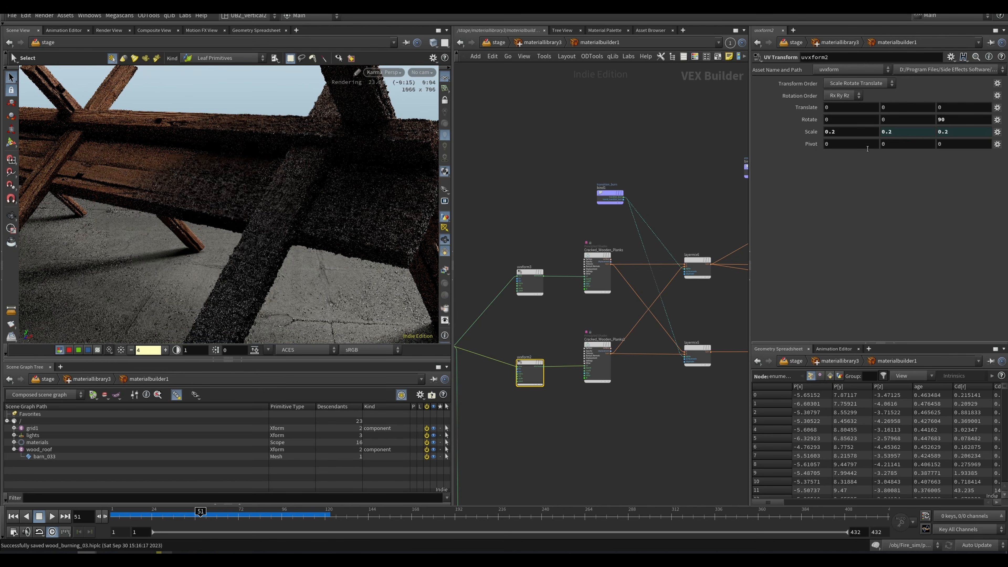
{"action": "key", "text": "ctrl+z"}
Inspect the uvxform3 node and the two Cracked_Wooden_Planks shader nodes in the material network.
{"action": "left_click", "coordinate": [531, 273]}
{"action": "middle_click_drag", "start_coordinate": [548, 245], "coordinate": [516, 217]}
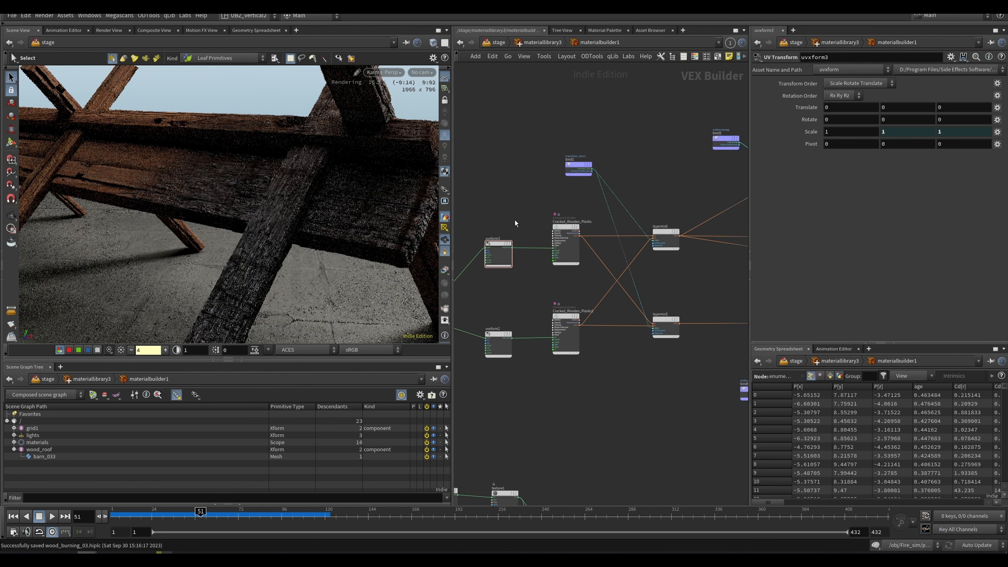
{"action": "middle_click_drag", "start_coordinate": [628, 126], "coordinate": [636, 127]}
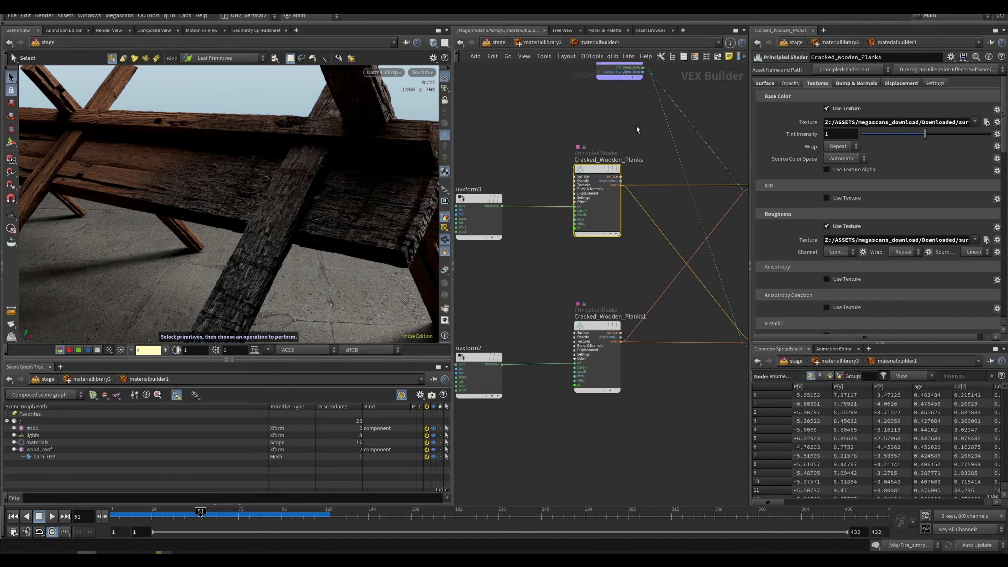
{"action": "left_click_drag", "start_coordinate": [636, 126], "coordinate": [540, 373]}
{"action": "middle_click_drag", "start_coordinate": [588, 282], "coordinate": [538, 277]}
{"action": "left_click", "coordinate": [539, 277]}
{"action": "left_click", "coordinate": [571, 160]}
{"action": "left_click", "coordinate": [546, 321]}
{"action": "left_click", "coordinate": [547, 215]}
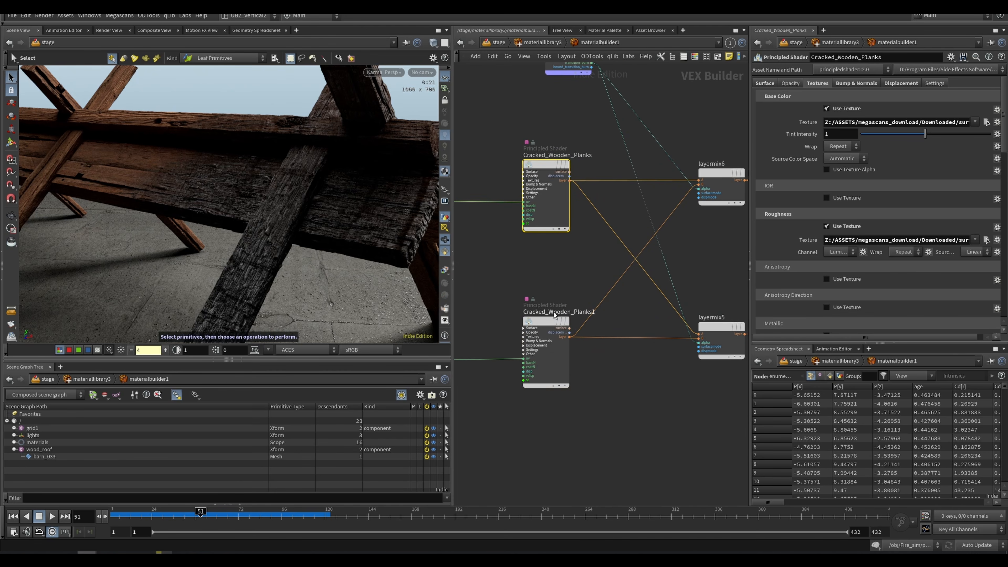
{"action": "scroll", "coordinate": [564, 287], "scroll_direction": "up", "scroll_amount": 2}
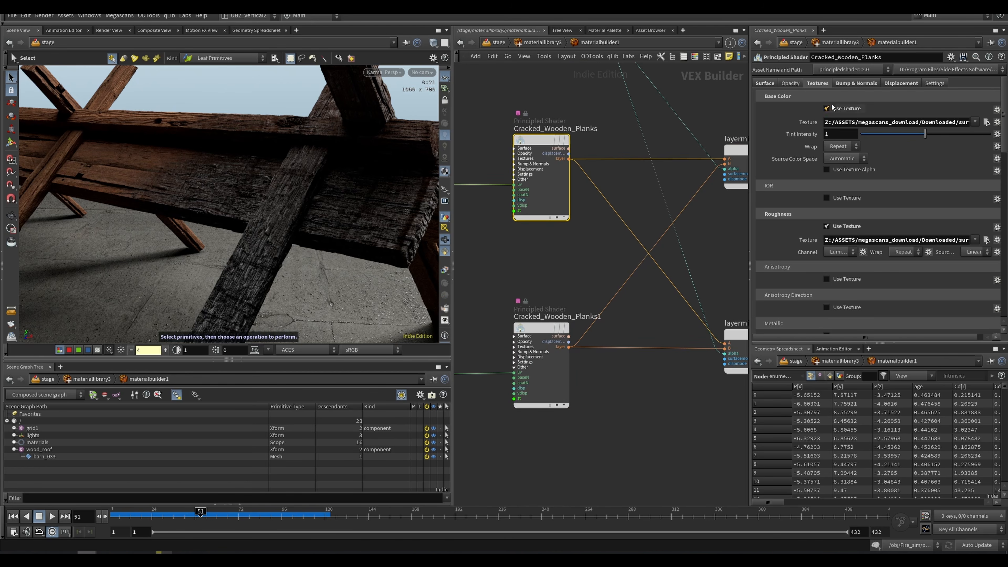
View the base color texture image used by the Cracked_Wooden_Planks shader, and close it.
{"action": "left_click", "coordinate": [922, 122]}
{"action": "key", "text": "ctrl+a"}
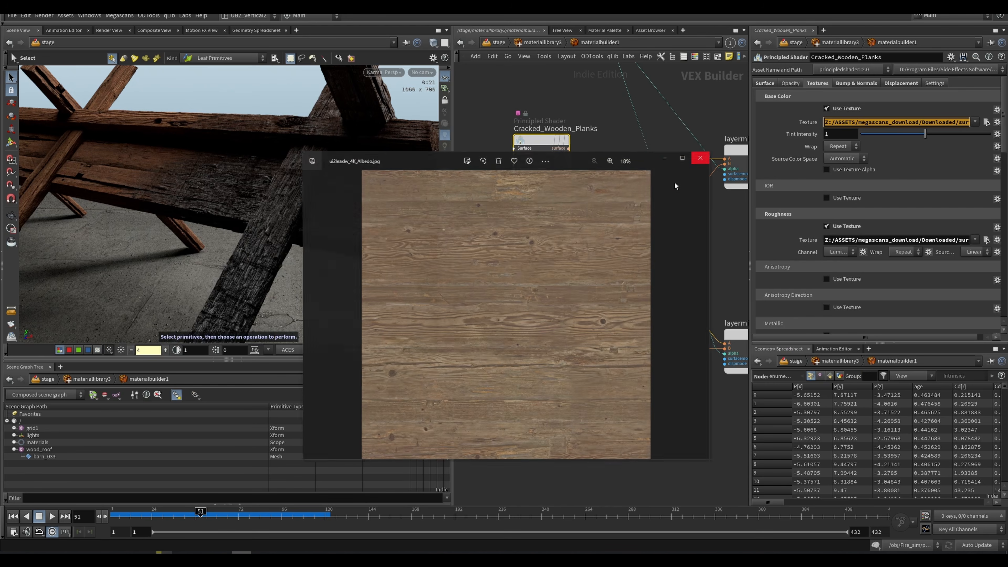
{"action": "left_click", "coordinate": [702, 156]}
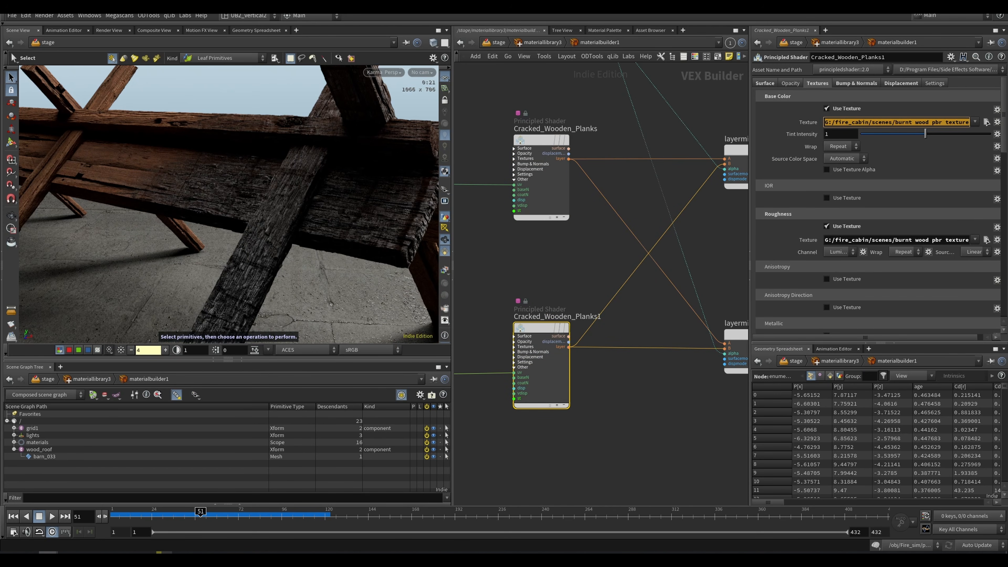
View the burnt_wood_basecolor.png texture of the Cracked_Wooden_Planks1 shader enlarged, and close it.
{"action": "key", "text": "alt+Tab"}
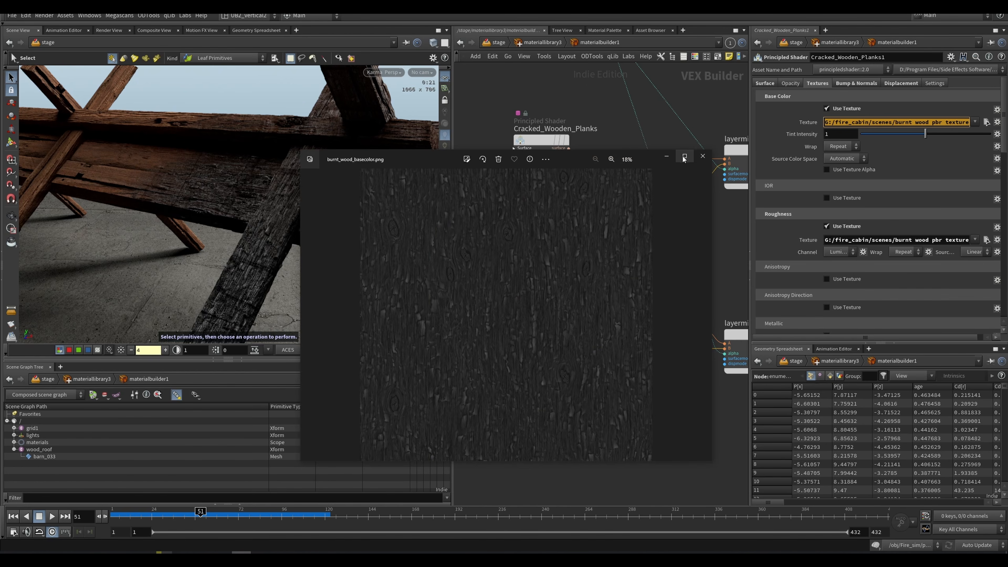
{"action": "left_click", "coordinate": [683, 157]}
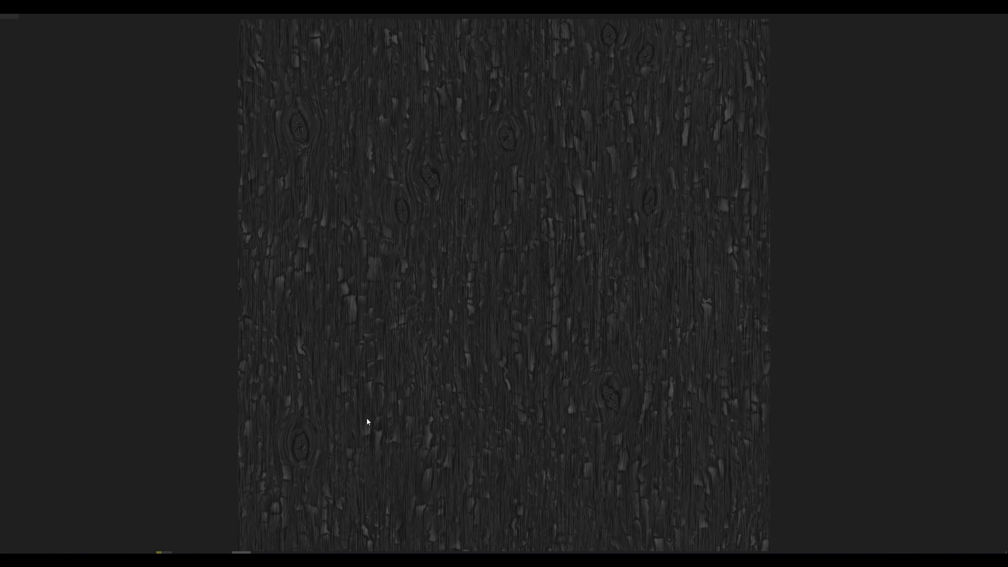
{"action": "left_click_drag", "start_coordinate": [845, 8], "coordinate": [605, 156]}
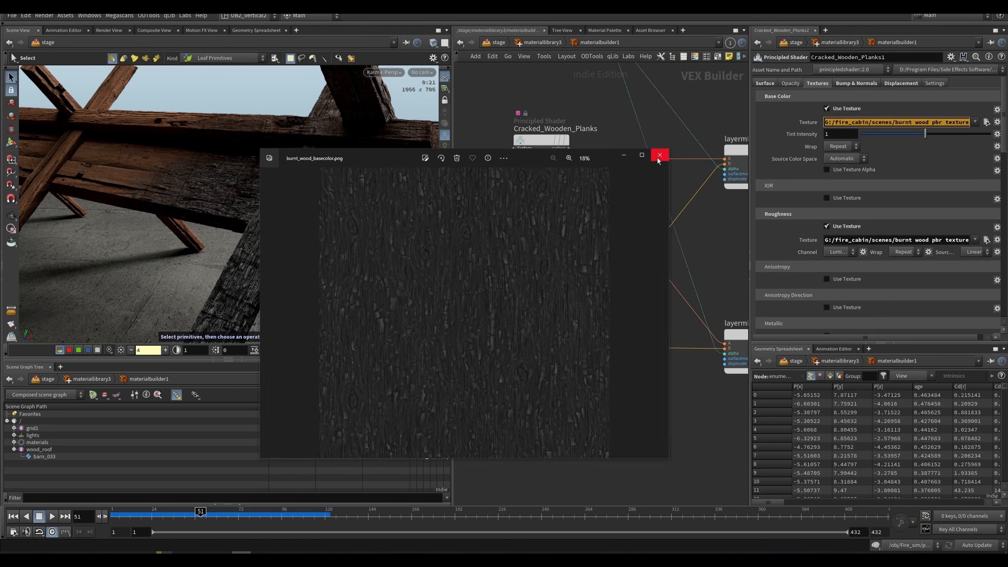
{"action": "left_click", "coordinate": [661, 153]}
Select the layermix6 and layermix5 nodes and examine how both wood shaders feed into them.
{"action": "middle_click_drag", "start_coordinate": [571, 265], "coordinate": [490, 282]}
{"action": "middle_click_drag", "start_coordinate": [693, 260], "coordinate": [670, 261]}
{"action": "left_click_drag", "start_coordinate": [689, 119], "coordinate": [572, 392]}
{"action": "middle_click_drag", "start_coordinate": [658, 293], "coordinate": [627, 340]}
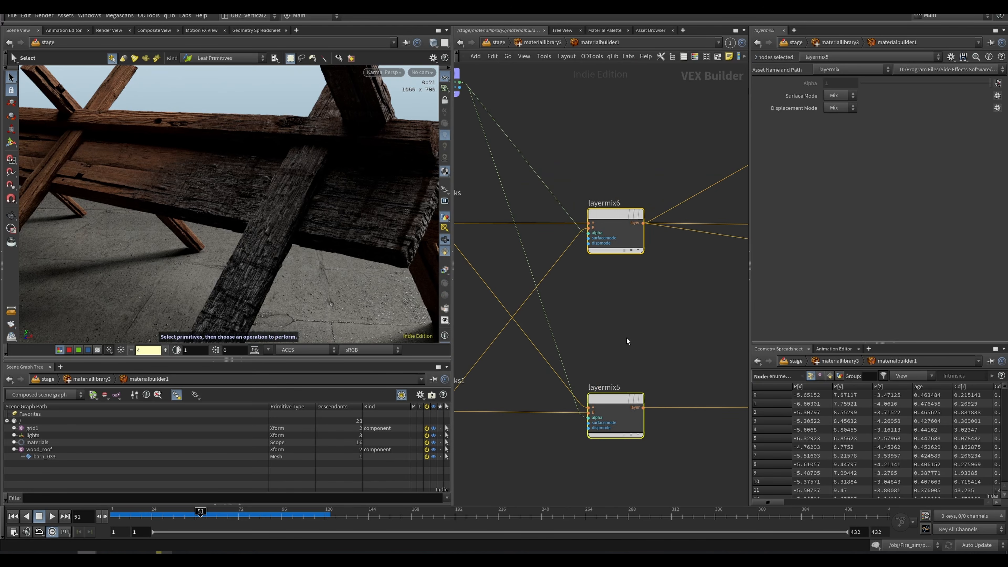
{"action": "scroll", "coordinate": [631, 295], "scroll_direction": "down", "scroll_amount": 5}
{"action": "scroll", "coordinate": [619, 175], "scroll_direction": "up", "scroll_amount": 3}
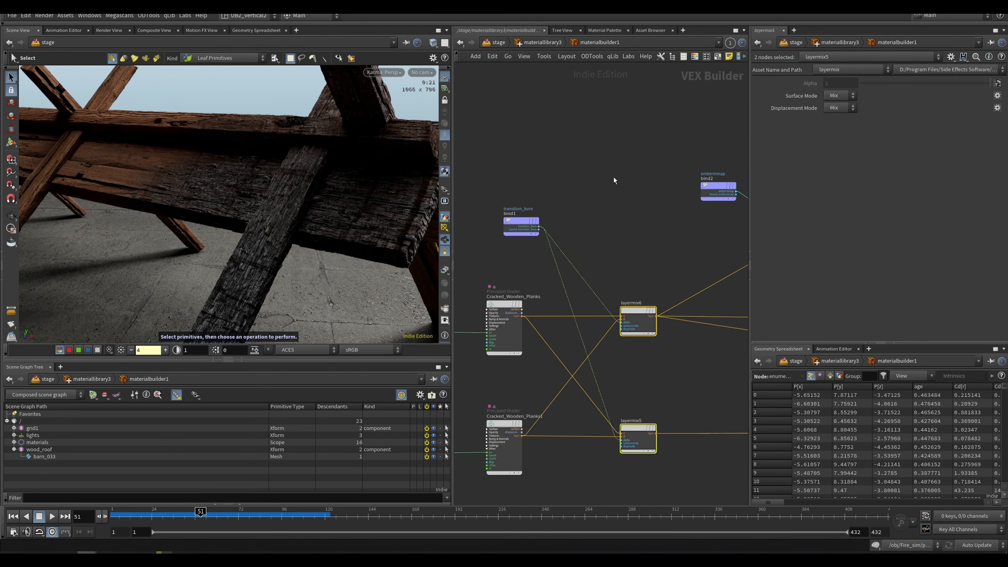
Place the VIZ bind node beside the transition_burn bind node and connect the transition_burn output to it.
{"action": "left_click", "coordinate": [528, 231]}
{"action": "scroll", "coordinate": [635, 231], "scroll_direction": "down", "scroll_amount": 5}
{"action": "middle_click_drag", "start_coordinate": [675, 304], "coordinate": [514, 269]}
{"action": "left_click_drag", "start_coordinate": [639, 415], "coordinate": [483, 194]}
{"action": "middle_click_drag", "start_coordinate": [491, 208], "coordinate": [613, 249]}
{"action": "scroll", "coordinate": [583, 209], "scroll_direction": "up", "scroll_amount": 4}
{"action": "left_click_drag", "start_coordinate": [631, 257], "coordinate": [621, 249]}
{"action": "left_click", "coordinate": [610, 250]}
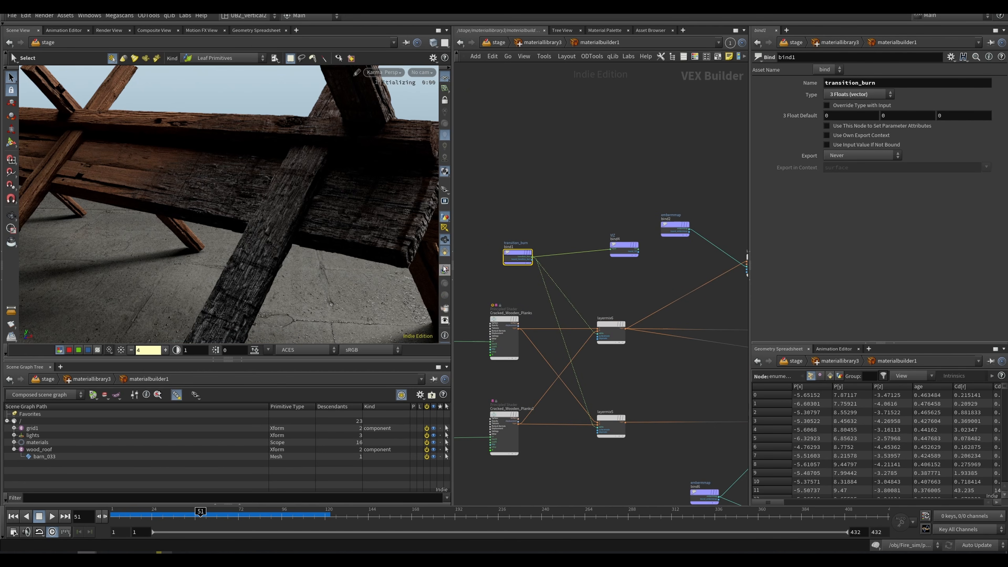
Select the transition_burn bind node and display the VIZ pass in the viewport render.
{"action": "left_click", "coordinate": [518, 257]}
{"action": "left_click", "coordinate": [474, 390]}
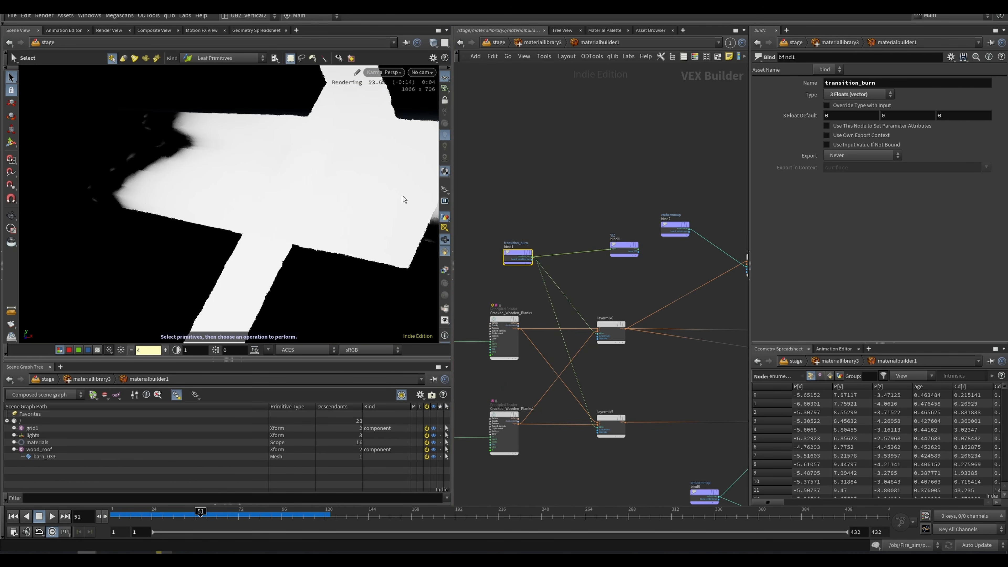
{"action": "scroll", "coordinate": [536, 241], "scroll_direction": "up", "scroll_amount": 2}
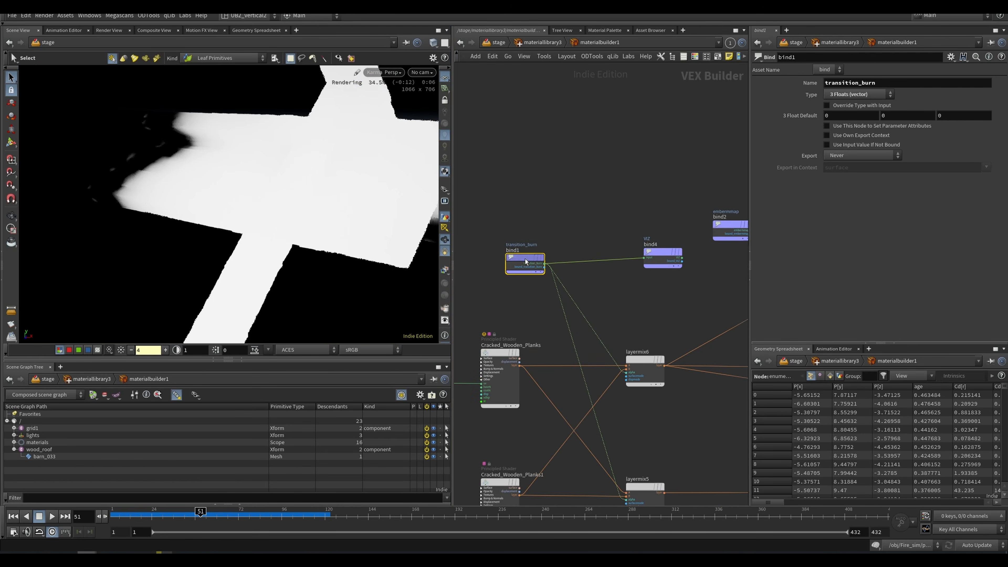
Return to the stage network and open the image output settings of the burning_wood_more_smoke_01 Karma render settings.
{"action": "key", "text": "1"}
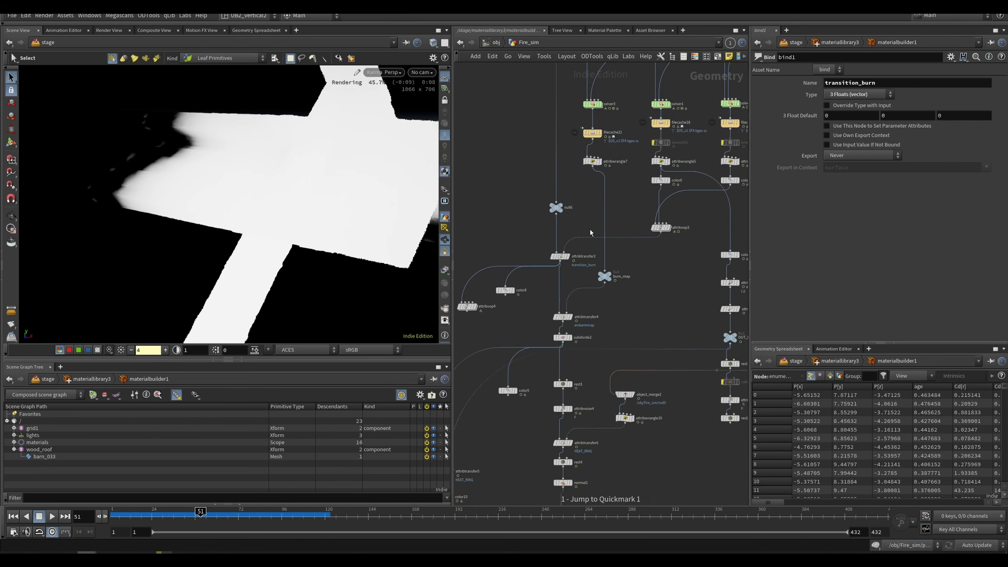
{"action": "key", "text": "2"}
{"action": "middle_click_drag", "start_coordinate": [642, 439], "coordinate": [609, 290]}
{"action": "left_click", "coordinate": [571, 253]}
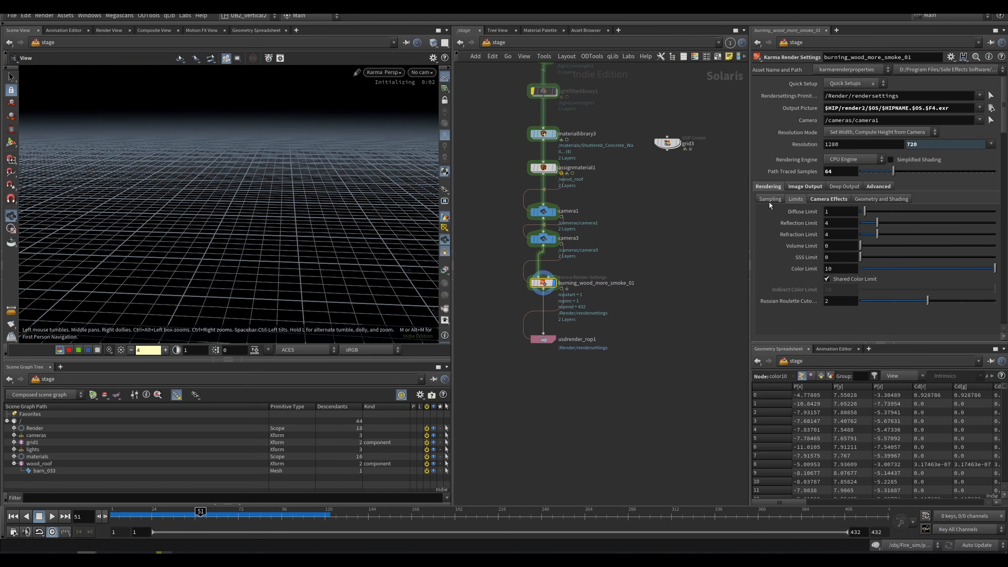
{"action": "left_click", "coordinate": [805, 186]}
{"action": "scroll", "coordinate": [877, 207], "scroll_direction": "down", "scroll_amount": 10}
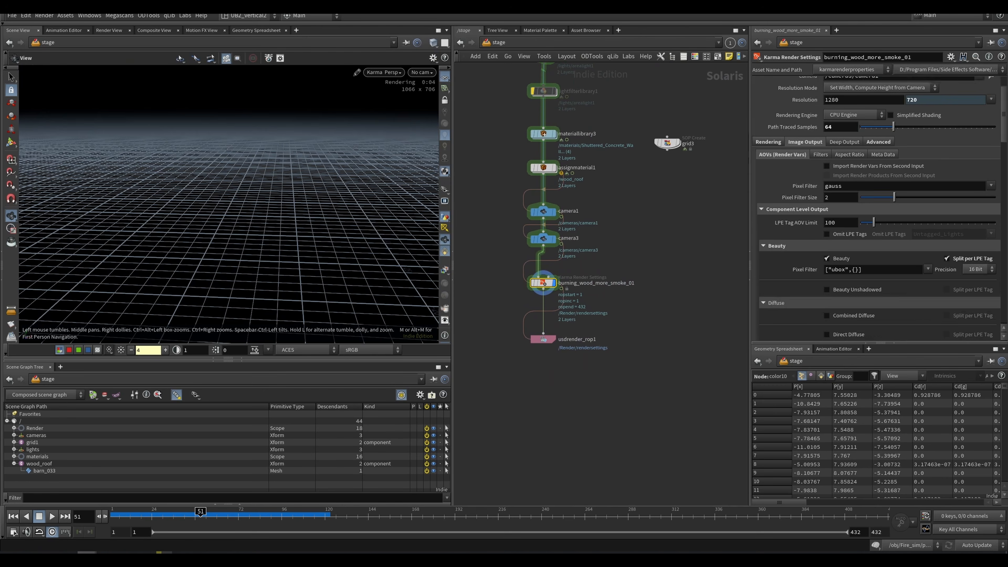
{"action": "scroll", "coordinate": [767, 206], "scroll_direction": "up", "scroll_amount": 8}
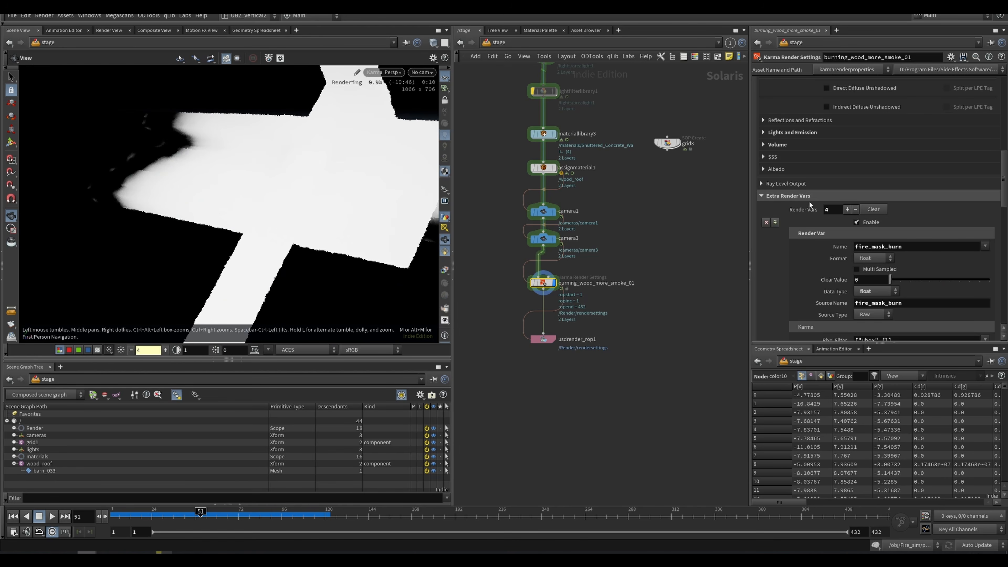
Review the extra render variables from fire_mask_burn to VIZ, including the VIZ name, format and source.
{"action": "left_click_drag", "start_coordinate": [1002, 174], "coordinate": [1003, 187]}
{"action": "left_click_drag", "start_coordinate": [909, 188], "coordinate": [828, 200]}
{"action": "left_click_drag", "start_coordinate": [906, 244], "coordinate": [837, 246]}
{"action": "left_click_drag", "start_coordinate": [1004, 183], "coordinate": [998, 289]}
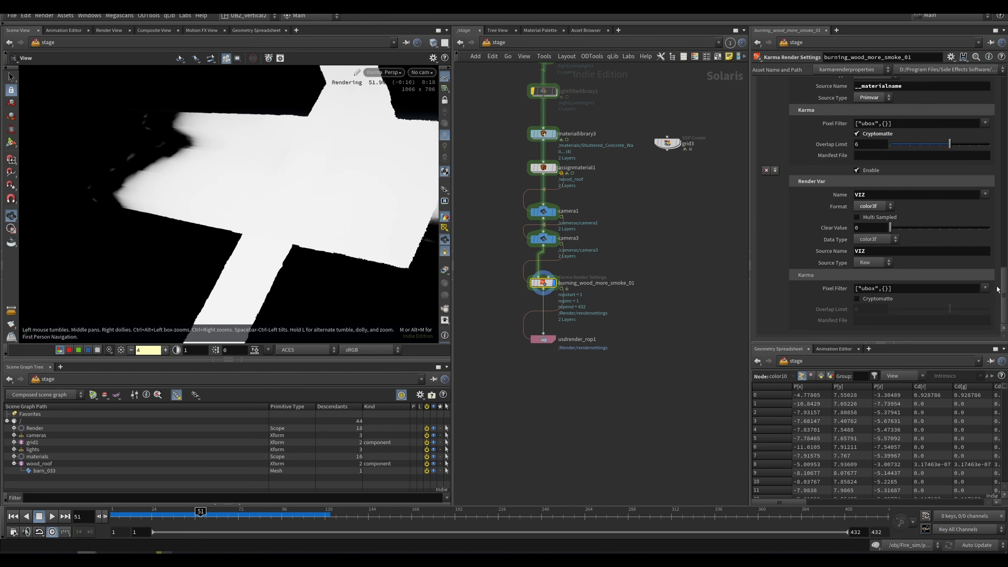
{"action": "left_click_drag", "start_coordinate": [885, 194], "coordinate": [826, 216]}
{"action": "mouse_move", "coordinate": [1004, 283]}
{"action": "left_mouse_down"}
{"action": "mouse_move", "coordinate": [1005, 243]}
{"action": "mouse_move", "coordinate": [1006, 275]}
{"action": "left_mouse_up"}
{"action": "left_click_drag", "start_coordinate": [855, 235], "coordinate": [948, 267]}
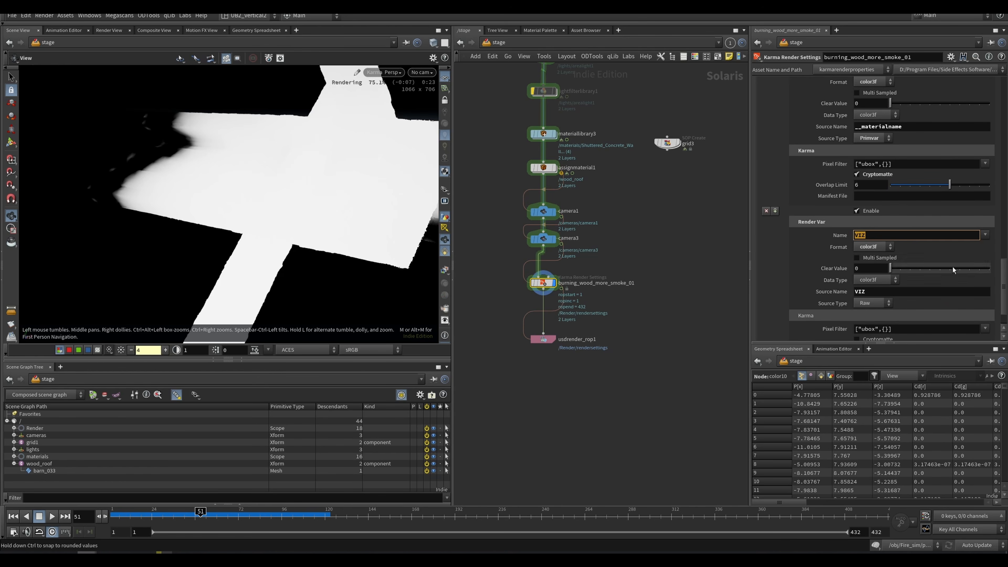
Switch the viewport from the VIZ pass back to the fully shaded render.
{"action": "left_click", "coordinate": [448, 272]}
{"action": "left_click", "coordinate": [668, 260]}
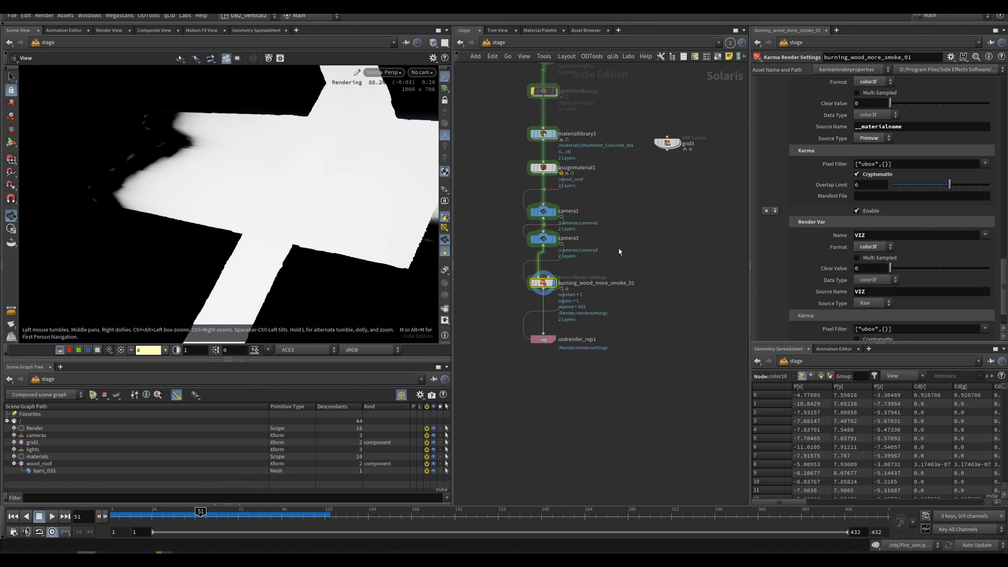
{"action": "left_click", "coordinate": [444, 273]}
{"action": "left_click", "coordinate": [462, 293]}
Open the materialbuilder1 network inside the materiallibrary3 node.
{"action": "middle_click_drag", "start_coordinate": [510, 198], "coordinate": [526, 346]}
{"action": "middle_click_drag", "start_coordinate": [504, 105], "coordinate": [515, 237]}
{"action": "middle_click_drag", "start_coordinate": [526, 146], "coordinate": [534, 238]}
{"action": "middle_click_drag", "start_coordinate": [561, 311], "coordinate": [563, 123]}
{"action": "middle_click_drag", "start_coordinate": [568, 417], "coordinate": [565, 274]}
{"action": "double_click", "coordinate": [596, 276]}
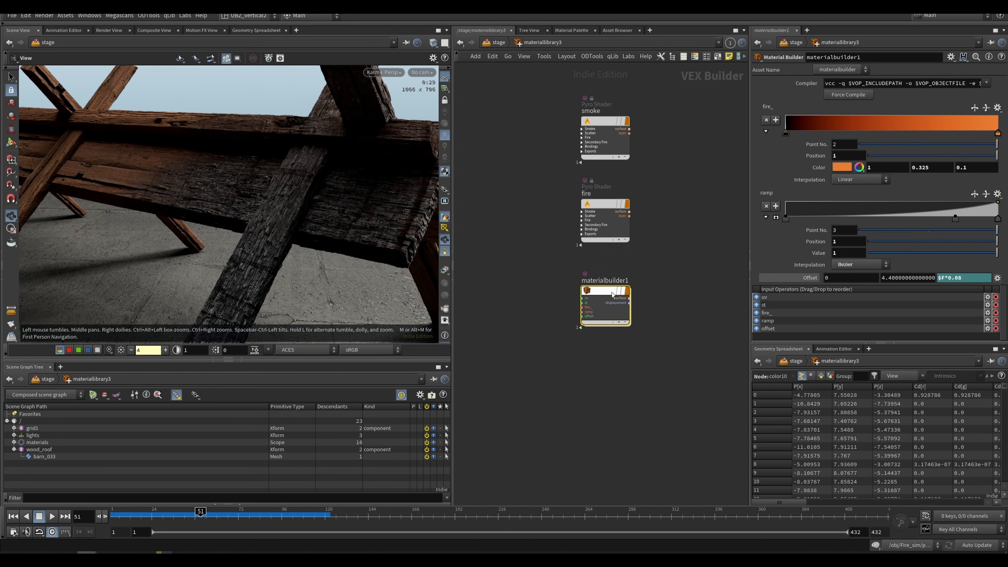
{"action": "double_click", "coordinate": [602, 293]}
Examine the layer mix nodes and their connections between the wood shaders, the bind masks and the ember layer.
{"action": "middle_click_drag", "start_coordinate": [657, 324], "coordinate": [614, 255]}
{"action": "left_click_drag", "start_coordinate": [629, 254], "coordinate": [583, 356]}
{"action": "left_click_drag", "start_coordinate": [636, 237], "coordinate": [575, 452]}
{"action": "middle_click_drag", "start_coordinate": [676, 346], "coordinate": [573, 329]}
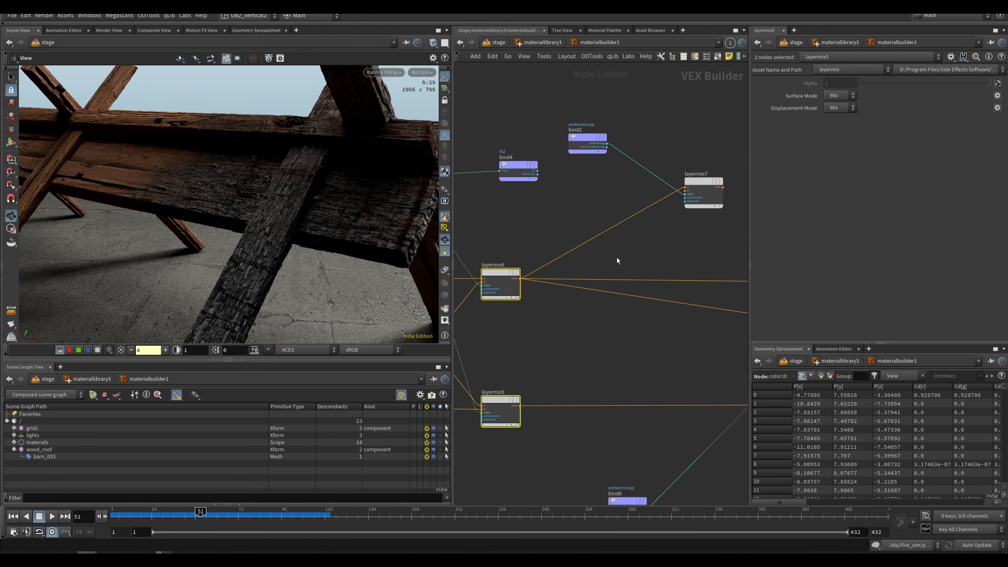
{"action": "middle_click_drag", "start_coordinate": [722, 243], "coordinate": [573, 235]}
{"action": "mouse_move", "coordinate": [574, 235]}
{"action": "right_mouse_down"}
{"action": "mouse_move", "coordinate": [554, 234]}
{"action": "mouse_move", "coordinate": [568, 226]}
{"action": "right_mouse_up"}
{"action": "middle_click_drag", "start_coordinate": [572, 222], "coordinate": [746, 250]}
{"action": "left_click_drag", "start_coordinate": [635, 185], "coordinate": [548, 232]}
{"action": "middle_click_drag", "start_coordinate": [701, 276], "coordinate": [594, 236]}
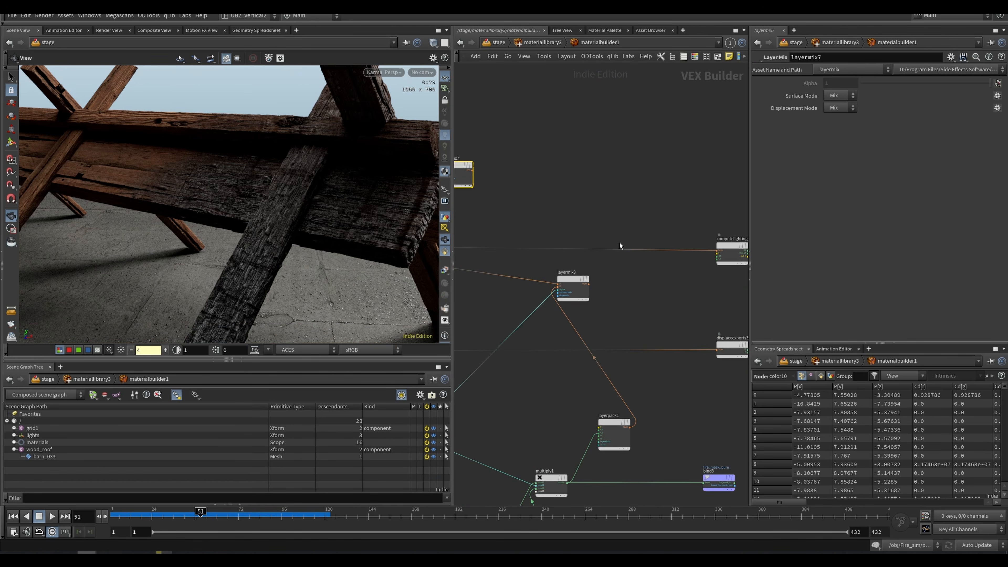
{"action": "left_click_drag", "start_coordinate": [585, 283], "coordinate": [577, 294]}
{"action": "middle_click_drag", "start_coordinate": [683, 252], "coordinate": [747, 228]}
{"action": "middle_click_drag", "start_coordinate": [497, 266], "coordinate": [718, 264]}
{"action": "scroll", "coordinate": [626, 312], "scroll_direction": "up", "scroll_amount": 3}
{"action": "left_click", "coordinate": [587, 306]}
{"action": "middle_click_drag", "start_coordinate": [455, 300], "coordinate": [677, 259]}
{"action": "scroll", "coordinate": [579, 282], "scroll_direction": "up", "scroll_amount": 1}
Try adding a Layer Unpack node below the Cracked_Wooden_Planks1 shader, and delete it.
{"action": "key", "text": "Tab"}
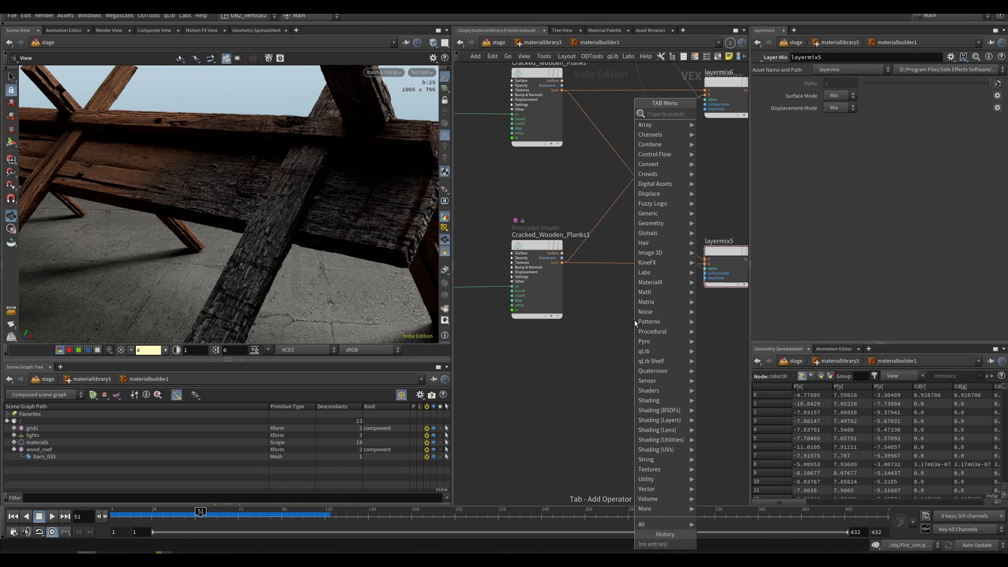
{"action": "type", "text": "layer"}
{"action": "key", "text": "Down"}
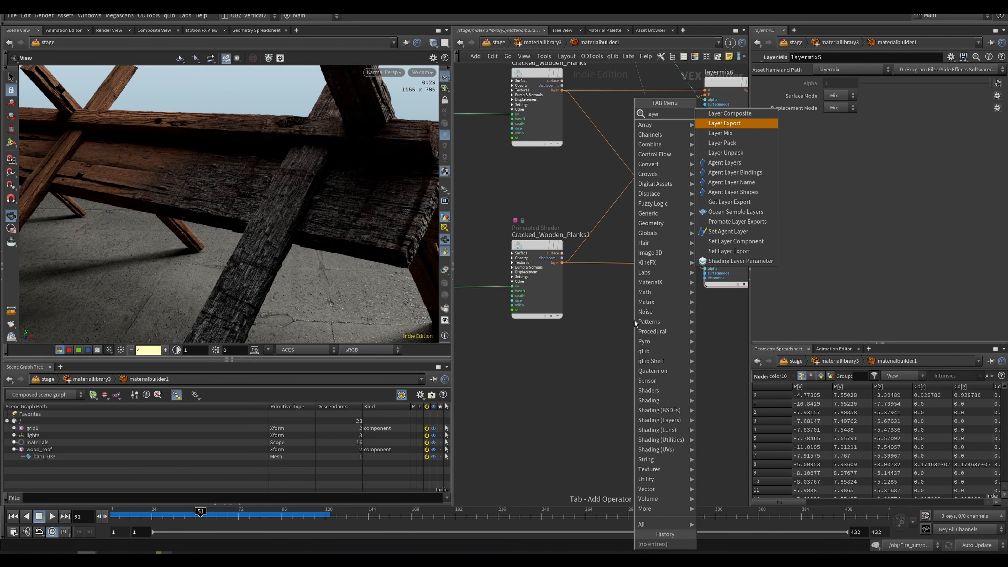
{"action": "key", "text": "Down"}
{"action": "key", "text": "Down"}
{"action": "key", "text": "Down"}
{"action": "key", "text": "Return"}
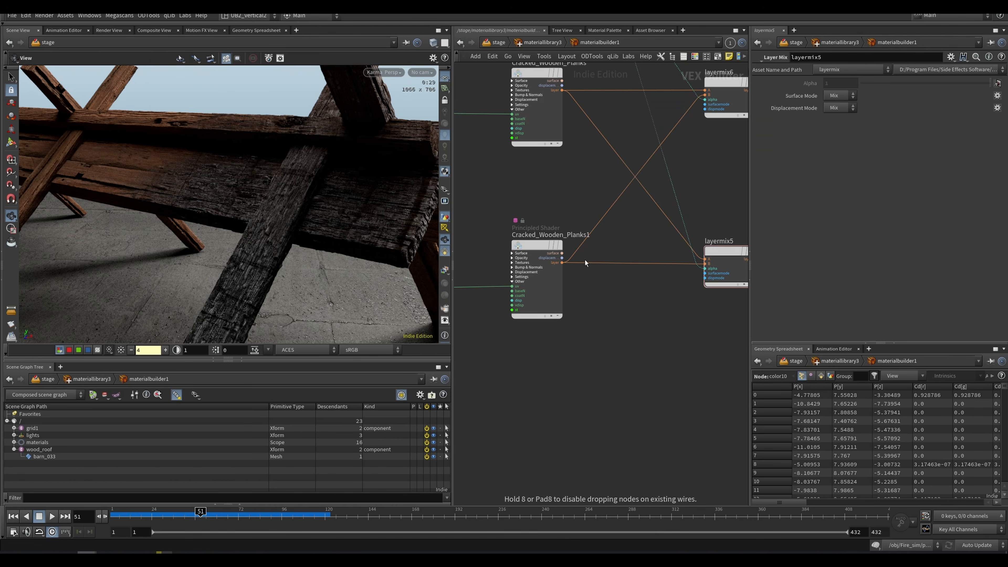
{"action": "left_click", "coordinate": [588, 348]}
{"action": "scroll", "coordinate": [540, 350], "scroll_direction": "up", "scroll_amount": 3}
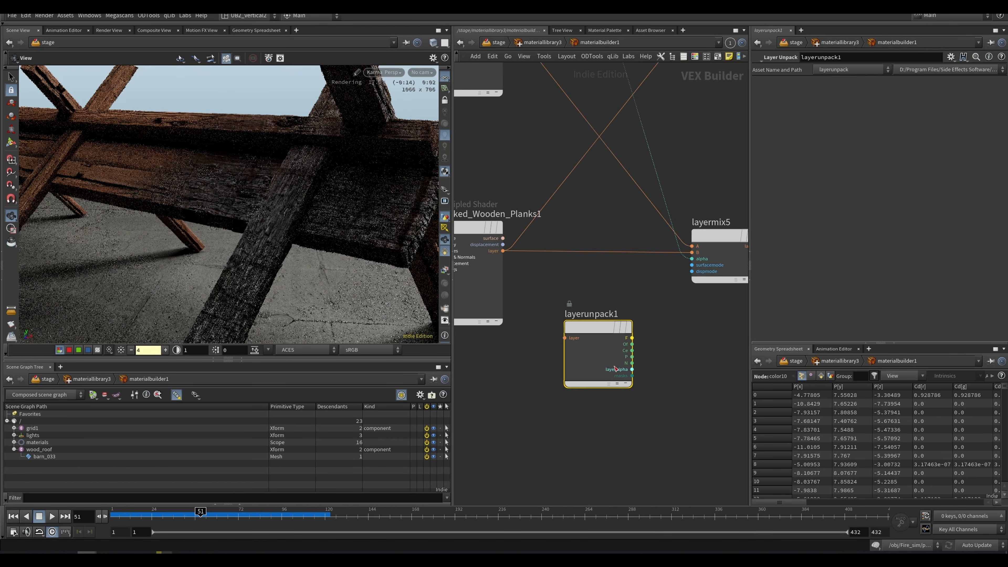
{"action": "key", "text": "Delete"}
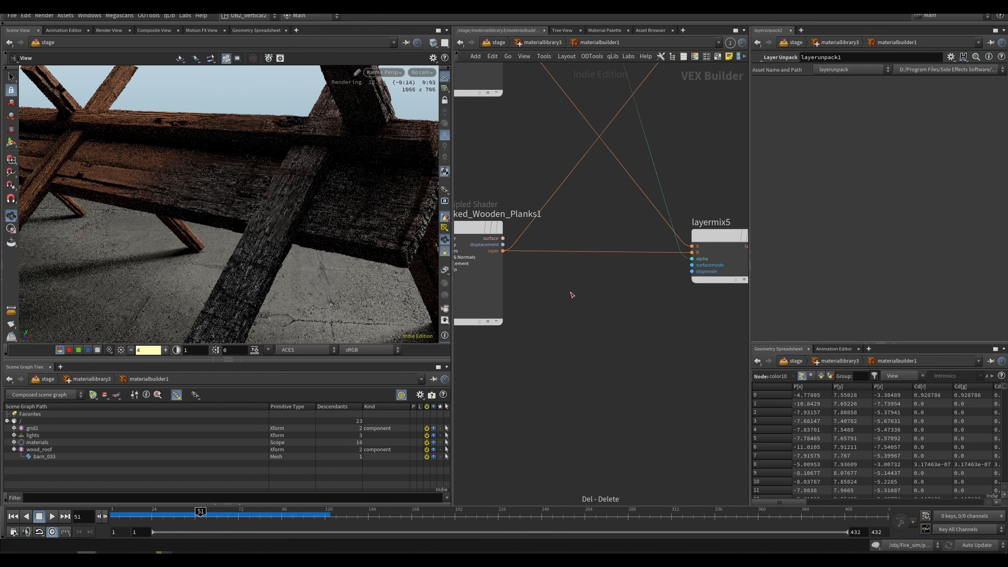
Trace the surface and displacement branches from the layer mix nodes through output4 and displacement_output2 to output_collect.
{"action": "scroll", "coordinate": [513, 277], "scroll_direction": "down", "scroll_amount": 6}
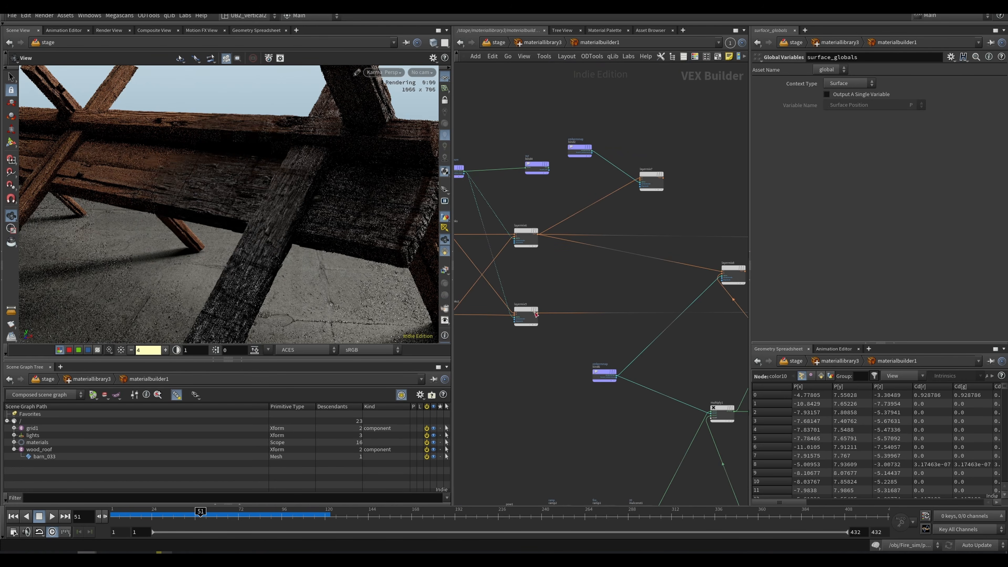
{"action": "left_click_drag", "start_coordinate": [239, 135], "coordinate": [94, 133]}
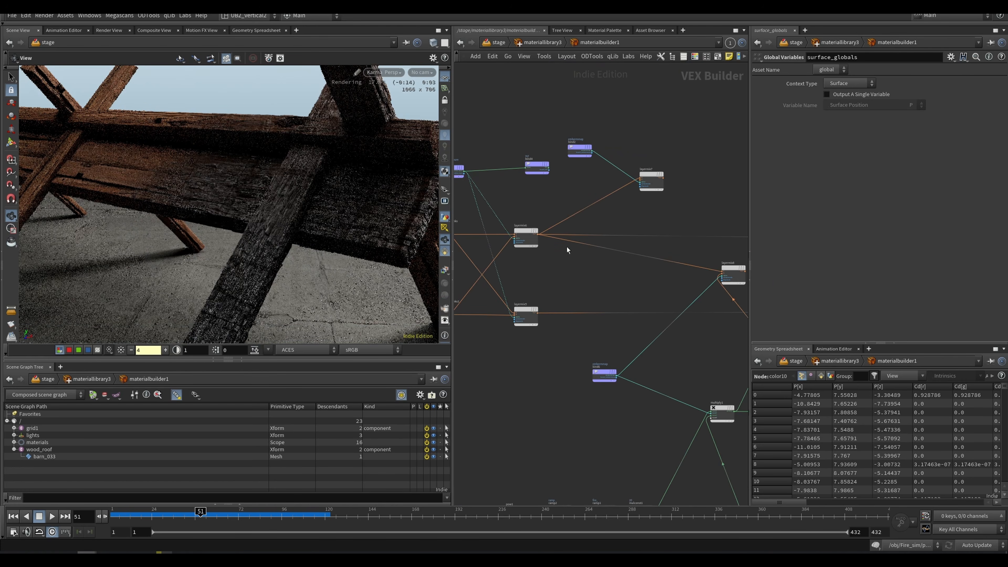
{"action": "middle_click_drag", "start_coordinate": [548, 259], "coordinate": [612, 265]}
{"action": "middle_click_drag", "start_coordinate": [699, 304], "coordinate": [577, 287]}
{"action": "mouse_move", "coordinate": [729, 254]}
{"action": "middle_mouse_down"}
{"action": "mouse_move", "coordinate": [543, 264]}
{"action": "mouse_move", "coordinate": [730, 245]}
{"action": "middle_mouse_up"}
{"action": "middle_click_drag", "start_coordinate": [536, 255], "coordinate": [652, 260]}
{"action": "scroll", "coordinate": [587, 258], "scroll_direction": "up", "scroll_amount": 5}
{"action": "left_click_drag", "start_coordinate": [600, 257], "coordinate": [516, 364]}
{"action": "middle_click_drag", "start_coordinate": [662, 280], "coordinate": [512, 286]}
{"action": "middle_click_drag", "start_coordinate": [742, 272], "coordinate": [512, 265]}
{"action": "middle_click_drag", "start_coordinate": [714, 254], "coordinate": [596, 234]}
{"action": "left_click_drag", "start_coordinate": [607, 227], "coordinate": [513, 313]}
{"action": "middle_click_drag", "start_coordinate": [652, 237], "coordinate": [532, 246]}
{"action": "left_click_drag", "start_coordinate": [534, 241], "coordinate": [628, 330]}
{"action": "middle_click_drag", "start_coordinate": [652, 246], "coordinate": [499, 264]}
{"action": "left_click_drag", "start_coordinate": [674, 187], "coordinate": [560, 293]}
{"action": "middle_click_drag", "start_coordinate": [521, 274], "coordinate": [643, 253]}
Disconnect displacement_output2 from output_collect to compare the render without displacement, and reconnect it to the second input.
{"action": "key", "text": "y"}
{"action": "left_click_drag", "start_coordinate": [641, 223], "coordinate": [659, 305]}
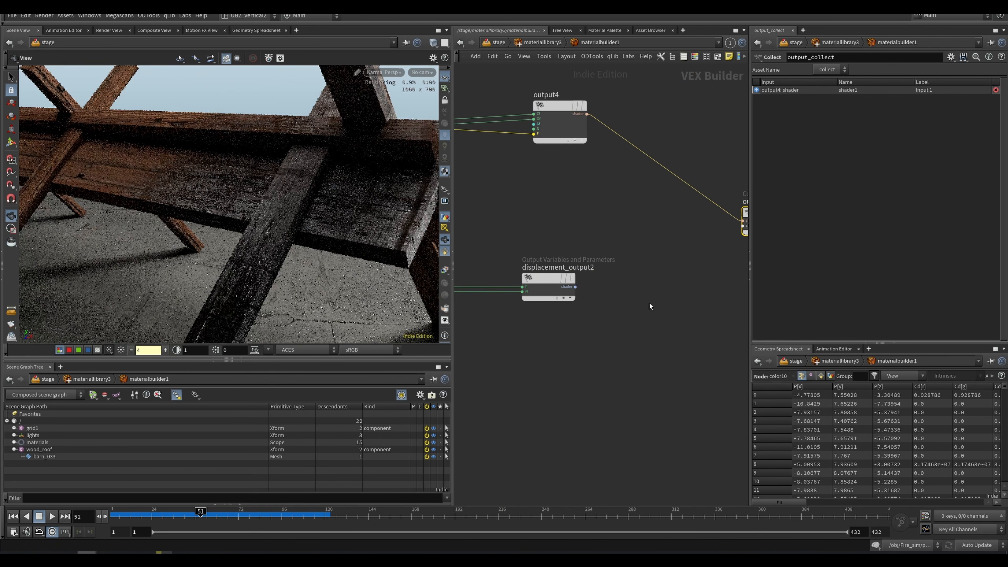
{"action": "left_click_drag", "start_coordinate": [577, 285], "coordinate": [732, 229]}
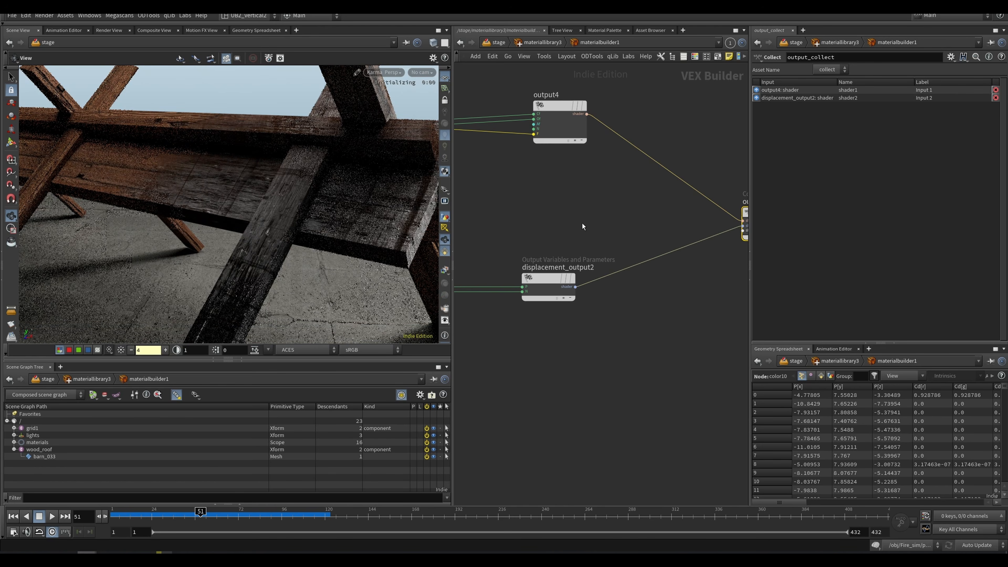
Wire the output of layermix8 into the layer input of computelighting3.
{"action": "middle_click_drag", "start_coordinate": [521, 215], "coordinate": [590, 249]}
{"action": "right_click_drag", "start_coordinate": [603, 224], "coordinate": [581, 236]}
{"action": "middle_click_drag", "start_coordinate": [553, 230], "coordinate": [678, 231]}
{"action": "middle_click_drag", "start_coordinate": [606, 253], "coordinate": [685, 257]}
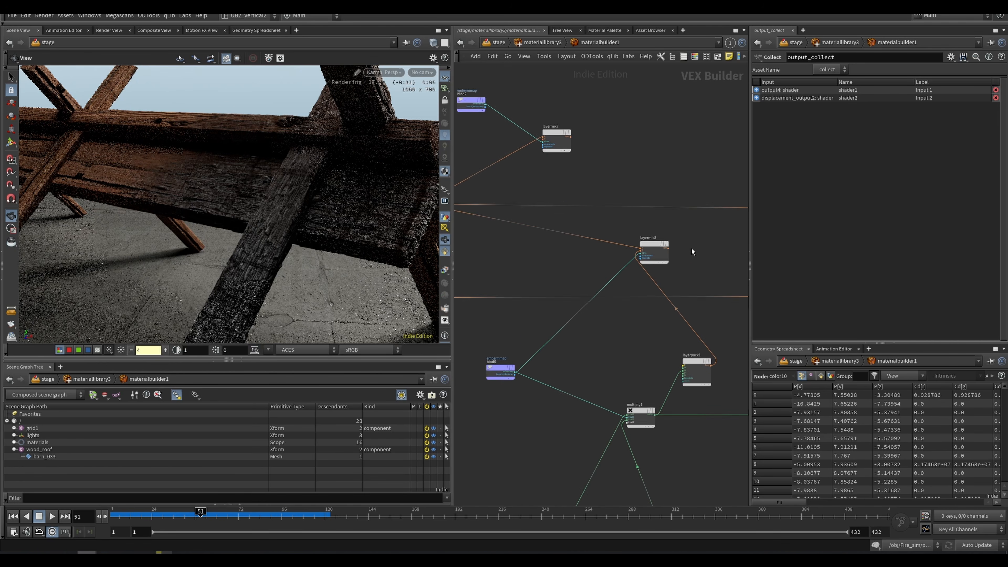
{"action": "scroll", "coordinate": [689, 261], "scroll_direction": "down", "scroll_amount": 5}
{"action": "mouse_move", "coordinate": [715, 271]}
{"action": "left_mouse_down"}
{"action": "mouse_move", "coordinate": [501, 362]}
{"action": "mouse_move", "coordinate": [608, 338]}
{"action": "mouse_move", "coordinate": [710, 275]}
{"action": "left_mouse_up"}
{"action": "scroll", "coordinate": [664, 243], "scroll_direction": "up", "scroll_amount": 5}
{"action": "middle_click_drag", "start_coordinate": [658, 207], "coordinate": [457, 319]}
{"action": "left_click", "coordinate": [622, 264]}
{"action": "scroll", "coordinate": [673, 237], "scroll_direction": "up", "scroll_amount": 1}
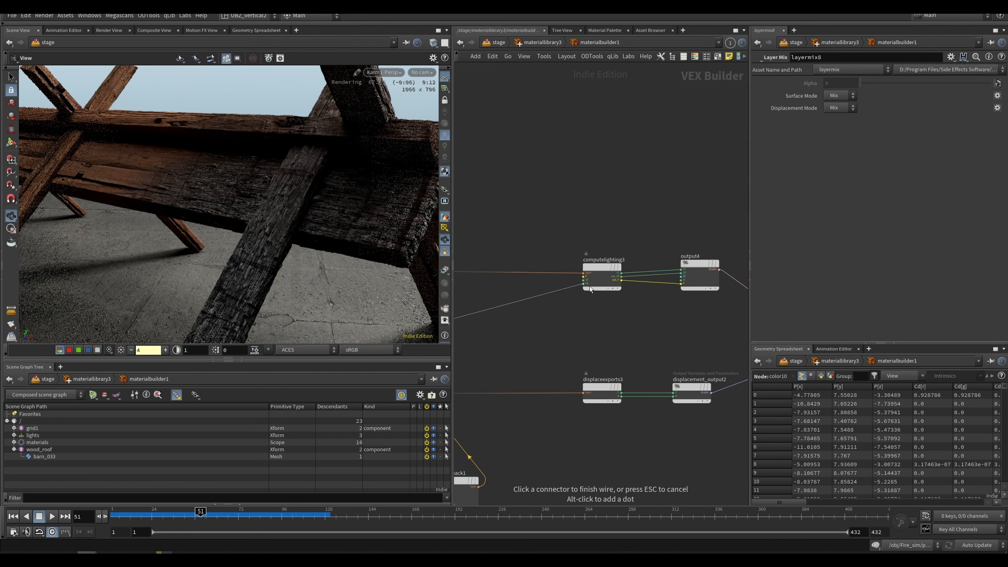
{"action": "scroll", "coordinate": [566, 300], "scroll_direction": "up", "scroll_amount": 3}
{"action": "left_click", "coordinate": [577, 274]}
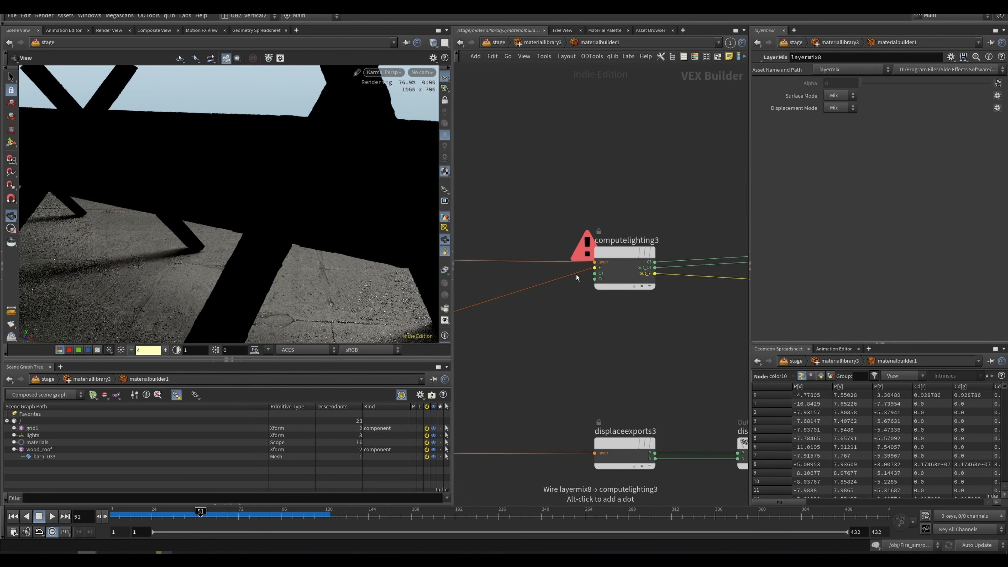
{"action": "left_click", "coordinate": [597, 298]}
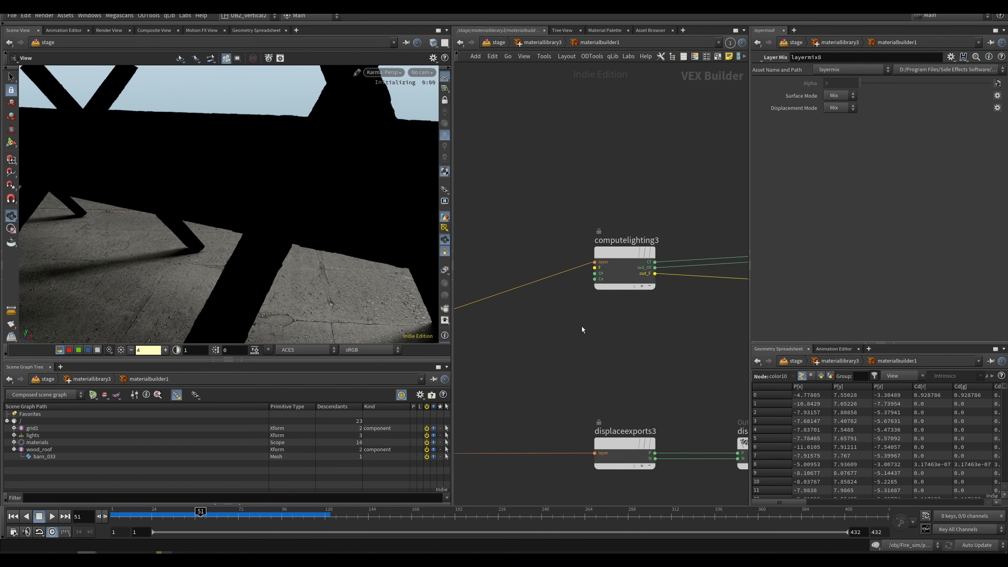
Trace layermix8's inputs back to the embermmap bind node and inspect its settings.
{"action": "scroll", "coordinate": [572, 329], "scroll_direction": "down", "scroll_amount": 3}
{"action": "middle_click_drag", "start_coordinate": [569, 330], "coordinate": [656, 304]}
{"action": "left_click_drag", "start_coordinate": [557, 309], "coordinate": [556, 269]}
{"action": "middle_click_drag", "start_coordinate": [514, 256], "coordinate": [598, 255]}
{"action": "scroll", "coordinate": [598, 256], "scroll_direction": "up", "scroll_amount": 1}
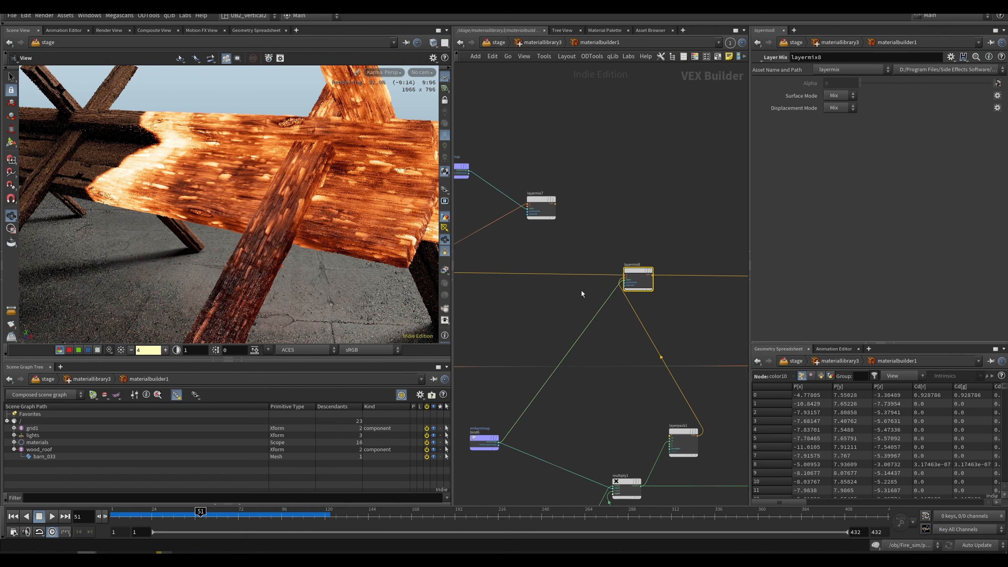
{"action": "middle_click_drag", "start_coordinate": [620, 254], "coordinate": [675, 212]}
{"action": "scroll", "coordinate": [559, 383], "scroll_direction": "up", "scroll_amount": 3}
{"action": "left_click", "coordinate": [544, 417]}
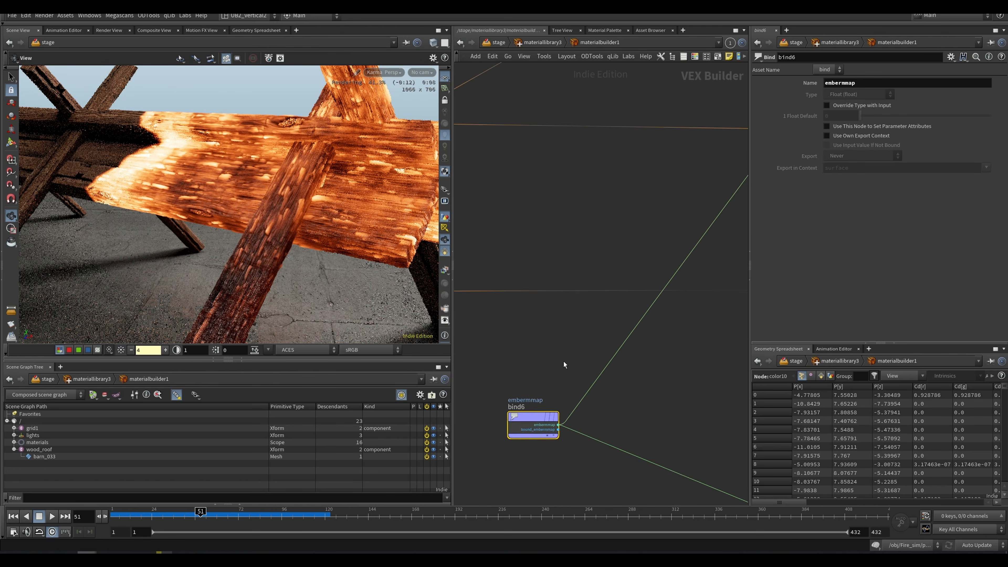
Place the VIZ bind node beside the embermmap bind node and wire embermmap into its input.
{"action": "scroll", "coordinate": [557, 355], "scroll_direction": "down", "scroll_amount": 4}
{"action": "left_click_drag", "start_coordinate": [499, 216], "coordinate": [635, 379]}
{"action": "scroll", "coordinate": [608, 367], "scroll_direction": "up", "scroll_amount": 3}
{"action": "left_click_drag", "start_coordinate": [526, 377], "coordinate": [638, 376]}
Display the VIZ render output to examine the ember mask at frame 68, and return to the C output.
{"action": "left_click", "coordinate": [445, 270]}
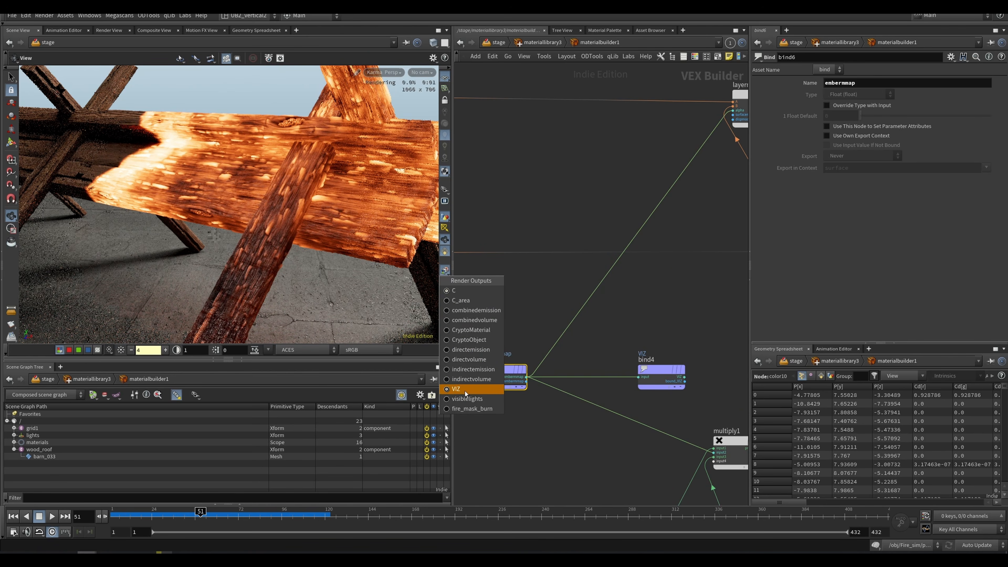
{"action": "left_click", "coordinate": [464, 391]}
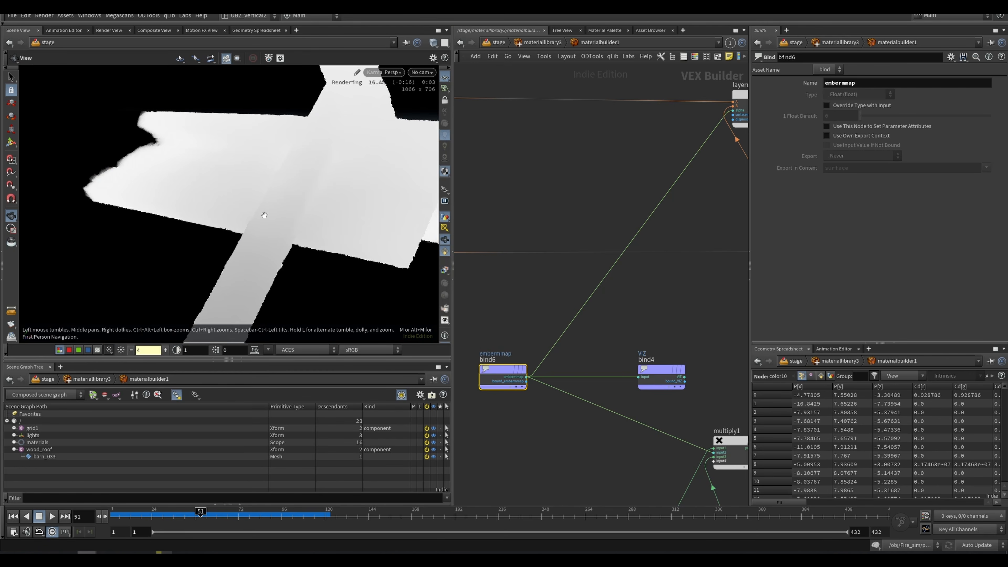
{"action": "scroll", "coordinate": [302, 197], "scroll_direction": "down", "scroll_amount": 5}
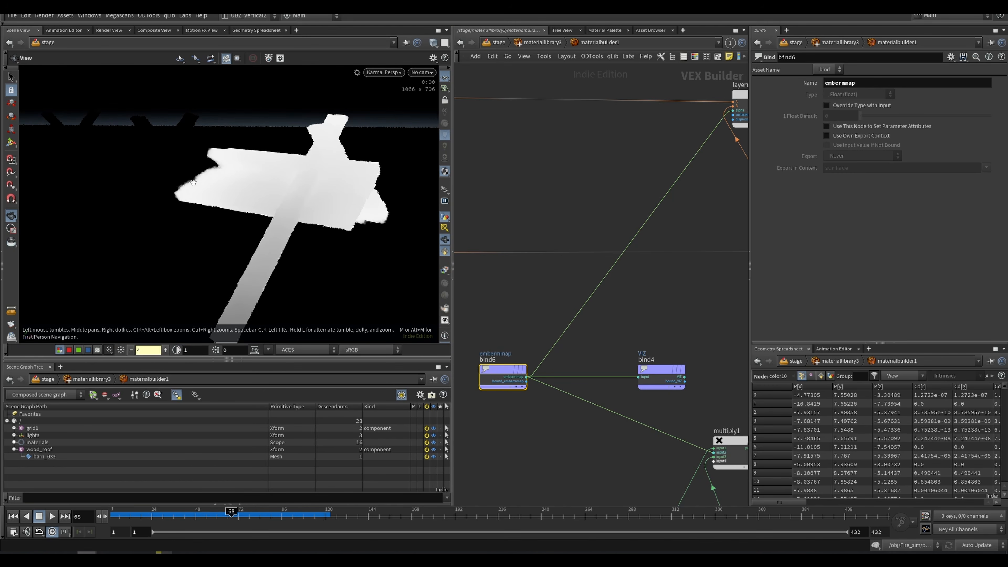
{"action": "left_click_drag", "start_coordinate": [243, 184], "coordinate": [234, 179]}
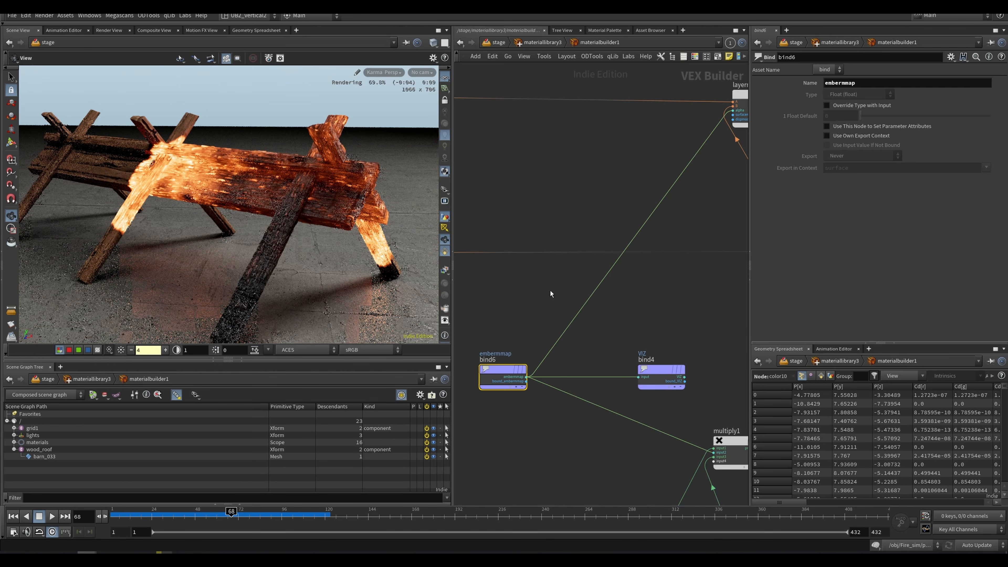
Inspect texture1 in the ember branch and view its texture map burnt_wood_height.png, closing the image when done.
{"action": "key", "text": "h"}
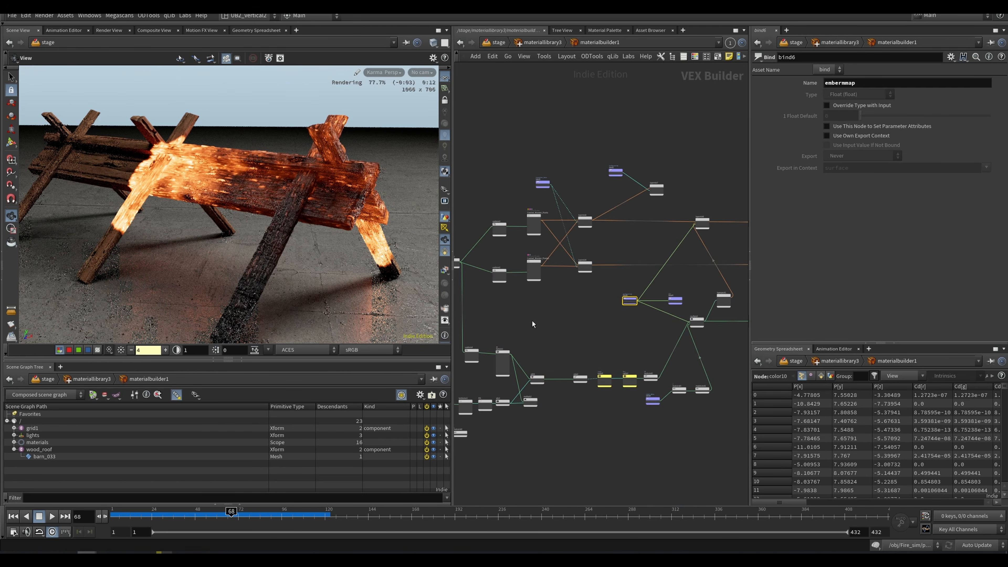
{"action": "scroll", "coordinate": [685, 262], "scroll_direction": "up", "scroll_amount": 8}
{"action": "left_click_drag", "start_coordinate": [602, 296], "coordinate": [525, 360]}
{"action": "middle_click_drag", "start_coordinate": [683, 301], "coordinate": [602, 279]}
{"action": "left_click_drag", "start_coordinate": [602, 279], "coordinate": [529, 363]}
{"action": "left_click_drag", "start_coordinate": [562, 327], "coordinate": [568, 323]}
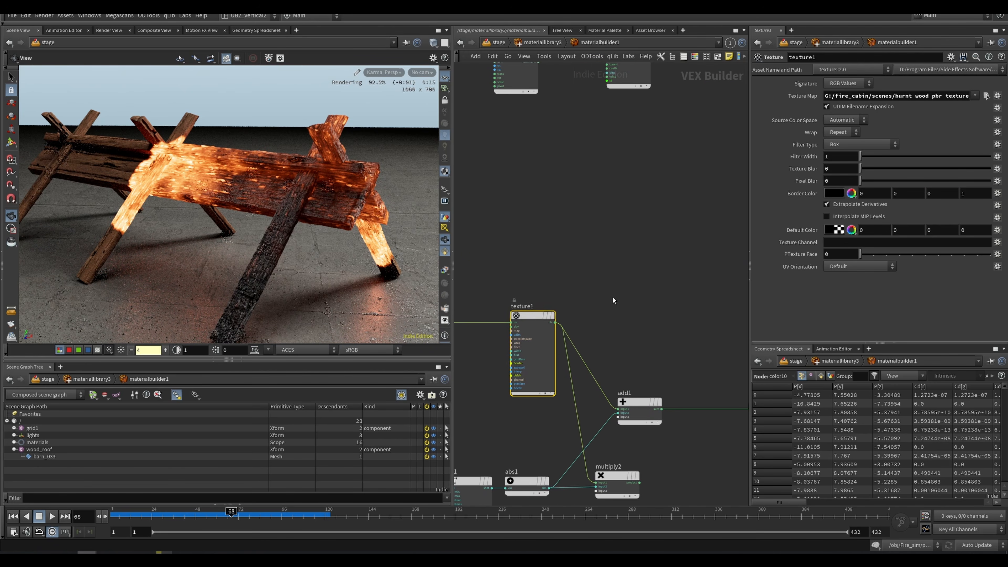
{"action": "left_click", "coordinate": [920, 96]}
{"action": "key", "text": "ctrl+a"}
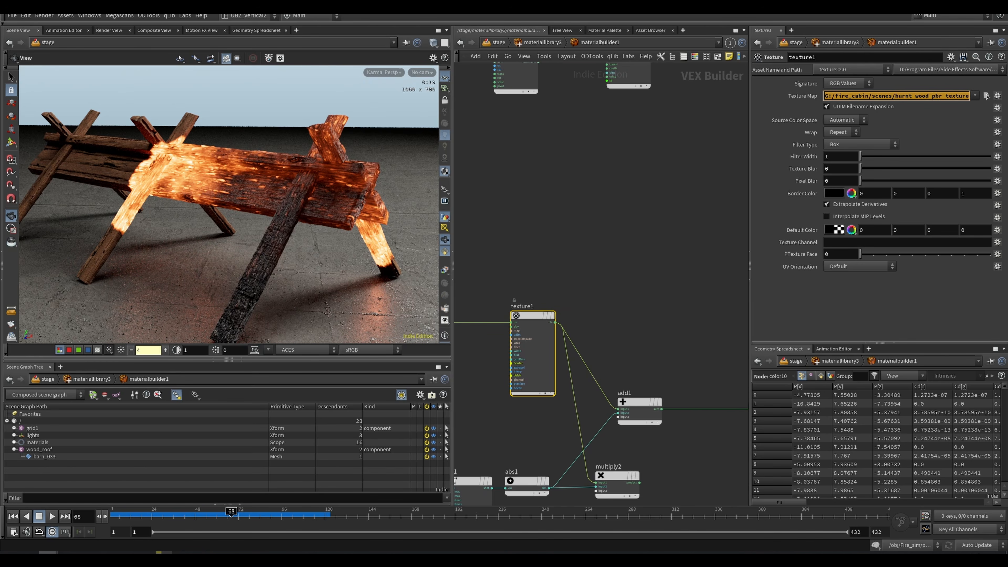
{"action": "key", "text": "alt+Tab"}
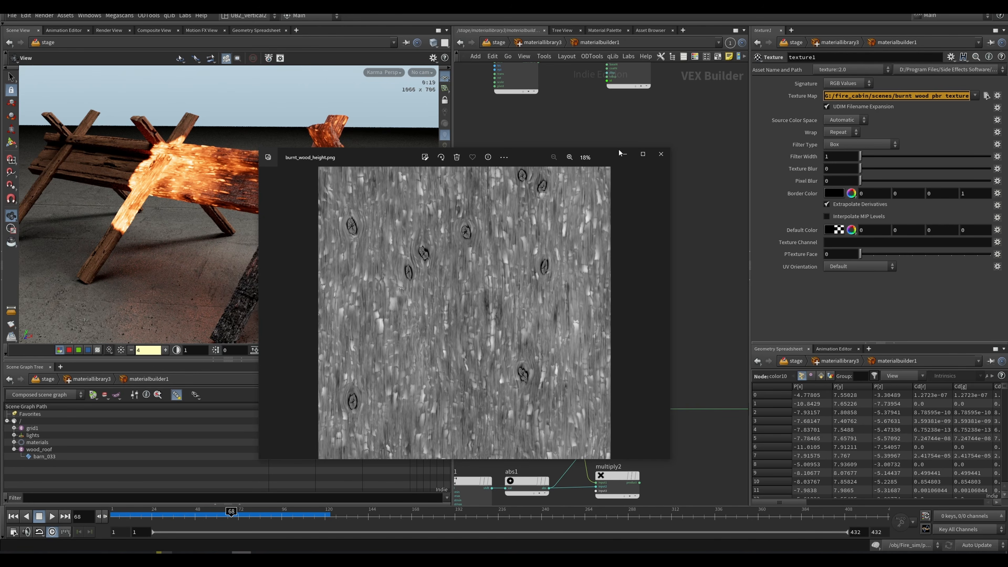
{"action": "left_click", "coordinate": [662, 156]}
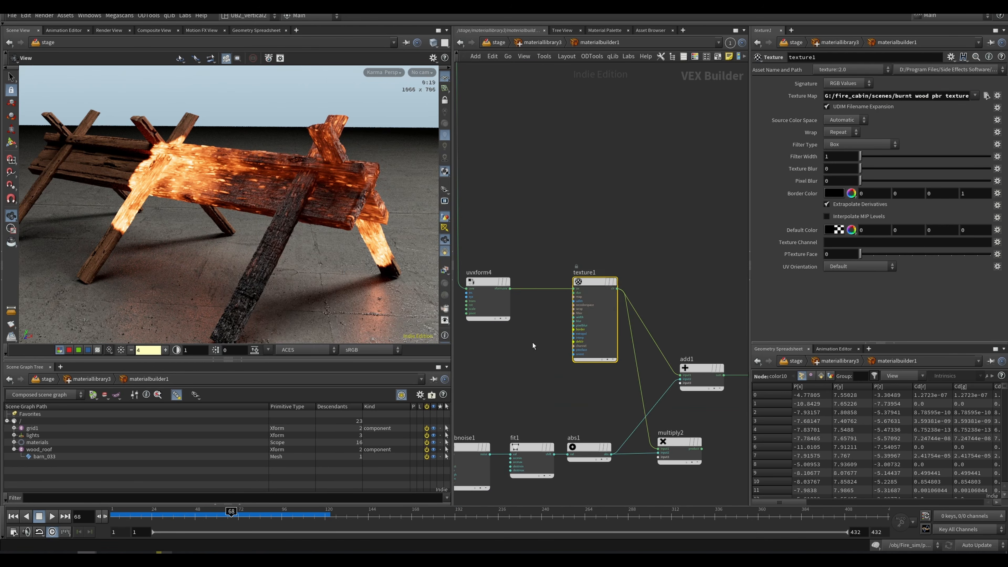
Examine how the turbnoise1, fit1 and abs1 nodes combine with texture1 through add1 and multiply2.
{"action": "middle_click_drag", "start_coordinate": [504, 308], "coordinate": [494, 308]}
{"action": "left_click_drag", "start_coordinate": [688, 223], "coordinate": [591, 316]}
{"action": "middle_click_drag", "start_coordinate": [459, 340], "coordinate": [635, 304]}
{"action": "left_click_drag", "start_coordinate": [695, 286], "coordinate": [502, 371]}
{"action": "middle_click_drag", "start_coordinate": [699, 289], "coordinate": [442, 313]}
{"action": "scroll", "coordinate": [641, 214], "scroll_direction": "down", "scroll_amount": 3}
{"action": "scroll", "coordinate": [567, 293], "scroll_direction": "down", "scroll_amount": 4}
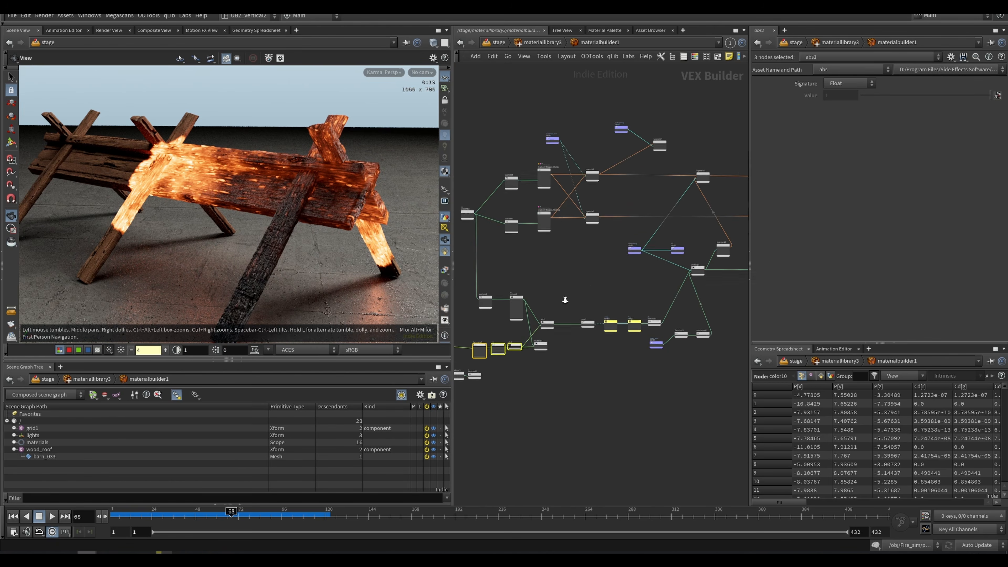
{"action": "scroll", "coordinate": [655, 254], "scroll_direction": "up", "scroll_amount": 5}
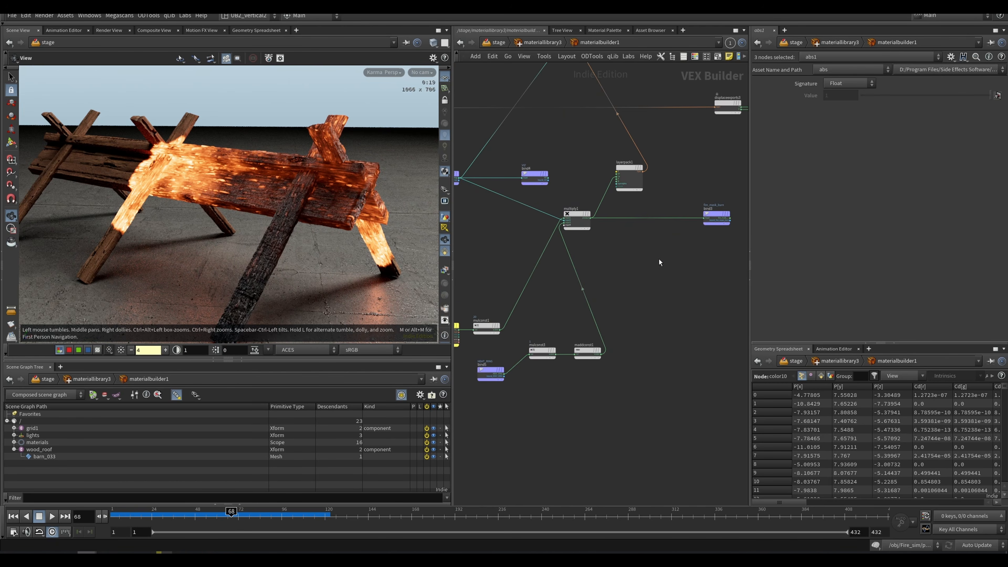
Move the VIZ bind node near add1, wire abs1's output into it, and display the VIZ render output.
{"action": "middle_click_drag", "start_coordinate": [470, 235], "coordinate": [639, 253]}
{"action": "left_click_drag", "start_coordinate": [702, 196], "coordinate": [499, 295]}
{"action": "middle_click_drag", "start_coordinate": [465, 313], "coordinate": [605, 260]}
{"action": "scroll", "coordinate": [672, 268], "scroll_direction": "up", "scroll_amount": 3}
{"action": "left_click", "coordinate": [642, 229]}
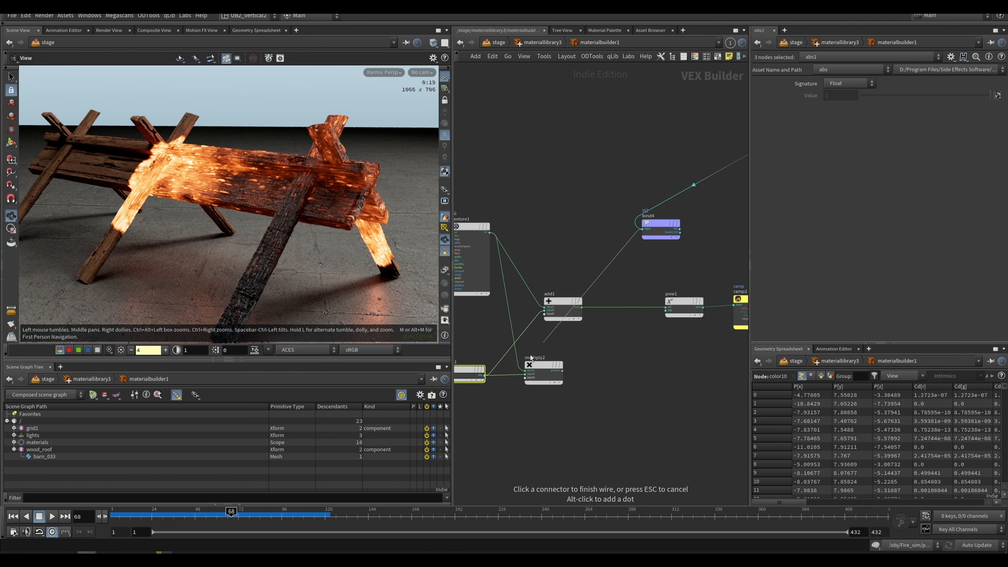
{"action": "left_click", "coordinate": [485, 374]}
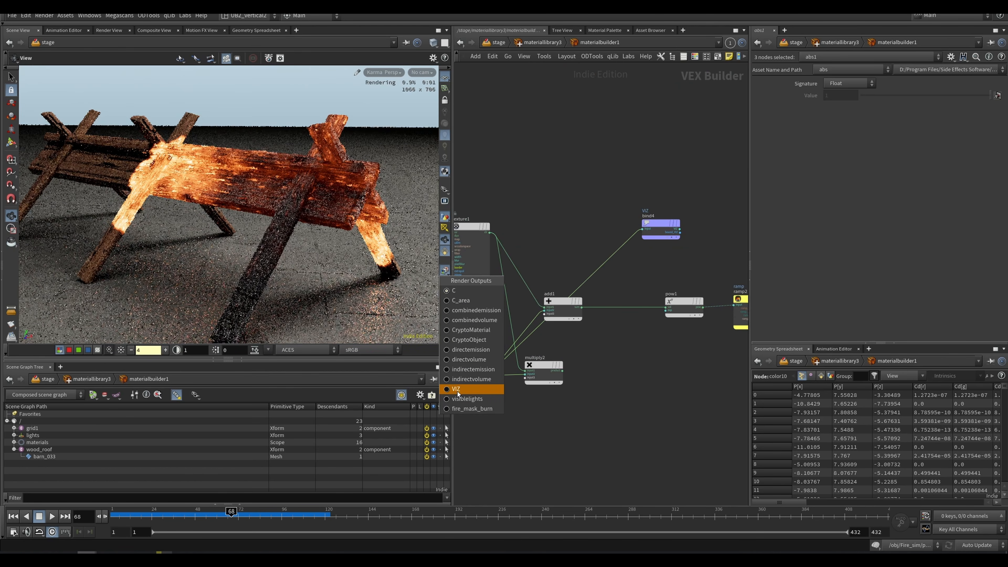
Examine the surface_globals connection into turbnoise1 and the turbulent noise settings.
{"action": "middle_click_drag", "start_coordinate": [556, 251], "coordinate": [687, 184]}
{"action": "middle_click_drag", "start_coordinate": [474, 268], "coordinate": [621, 240]}
{"action": "scroll", "coordinate": [564, 244], "scroll_direction": "up", "scroll_amount": 3}
{"action": "left_click_drag", "start_coordinate": [579, 223], "coordinate": [483, 322]}
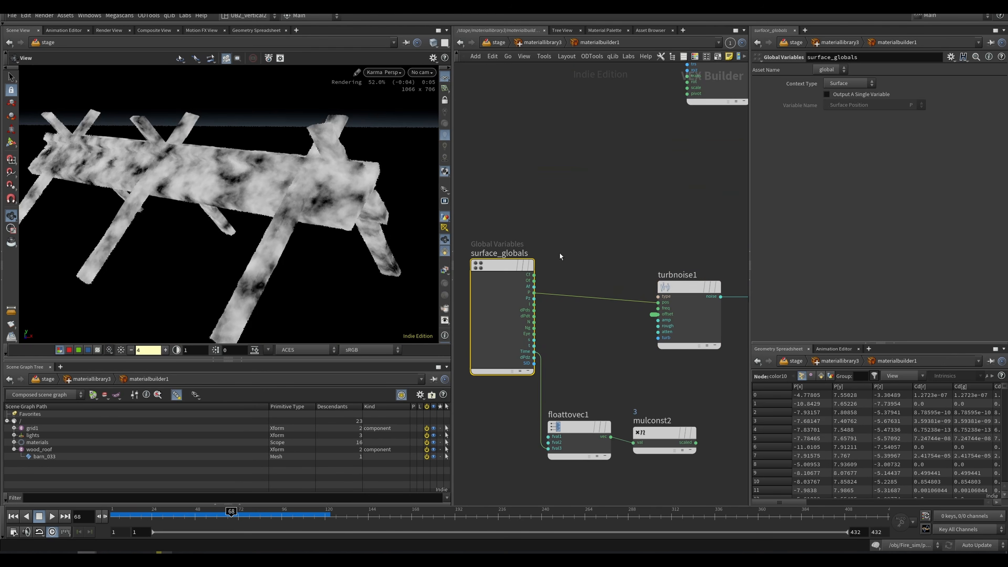
{"action": "left_click", "coordinate": [678, 304]}
{"action": "middle_click_drag", "start_coordinate": [729, 225], "coordinate": [505, 255]}
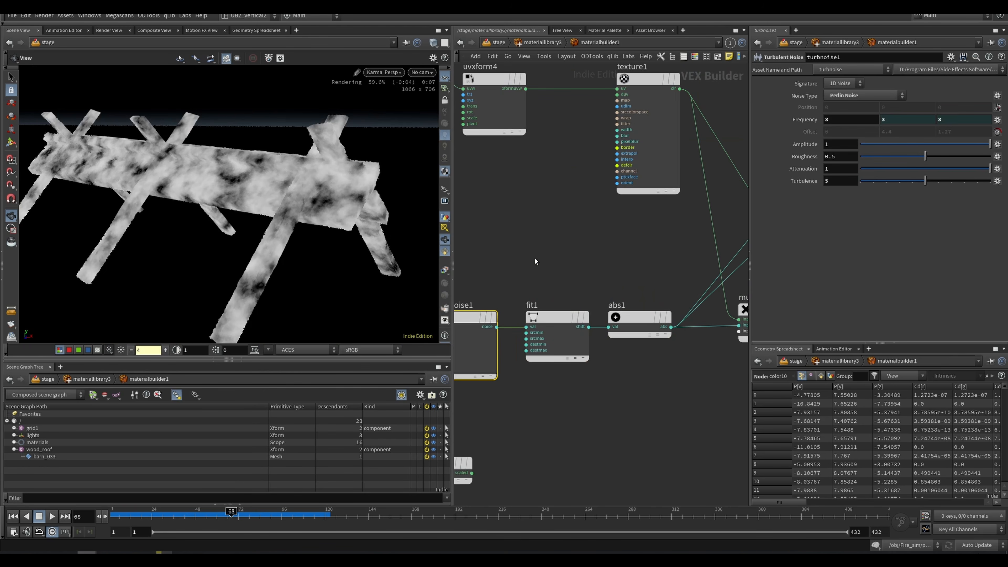
{"action": "middle_click_drag", "start_coordinate": [646, 277], "coordinate": [612, 230]}
Bypass abs1 and fit1 to compare the raw noise mask, and re-enable fit1.
{"action": "left_click", "coordinate": [523, 320]}
{"action": "key", "text": "q"}
{"action": "key", "text": "q"}
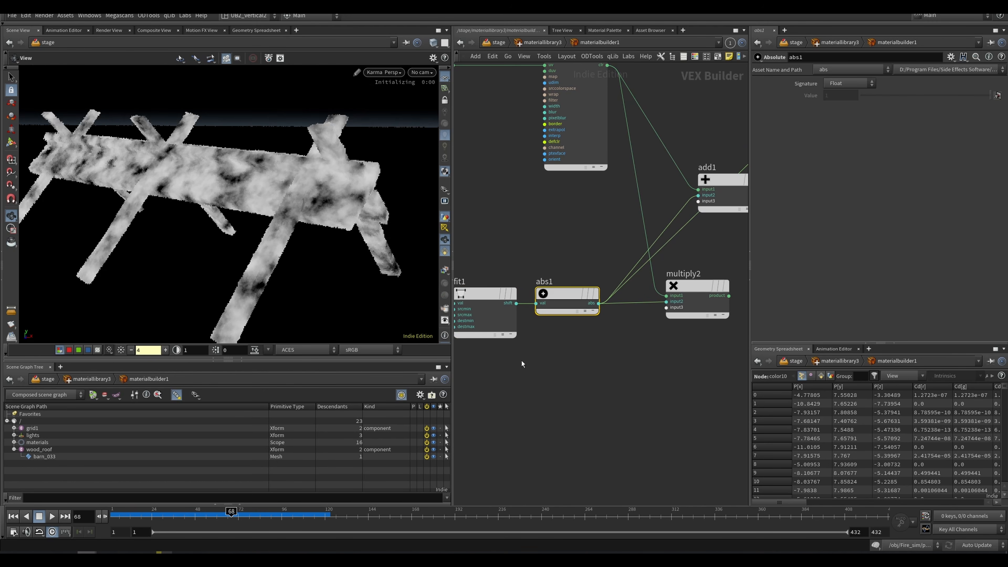
{"action": "mouse_move", "coordinate": [556, 293]}
{"action": "key", "text": "q"}
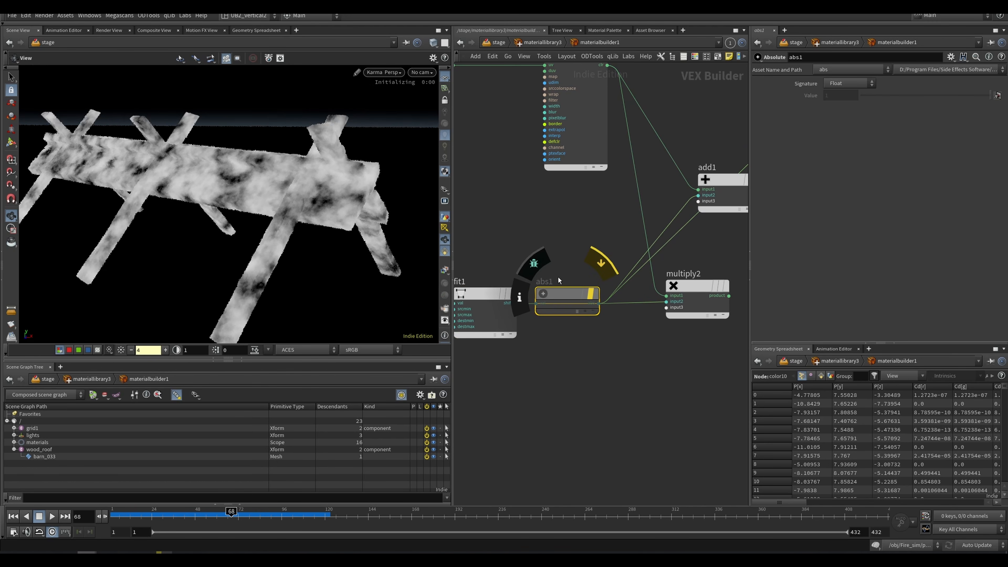
{"action": "middle_click_drag", "start_coordinate": [508, 243], "coordinate": [581, 229]}
{"action": "left_click_drag", "start_coordinate": [585, 228], "coordinate": [511, 331]}
{"action": "key", "text": "q"}
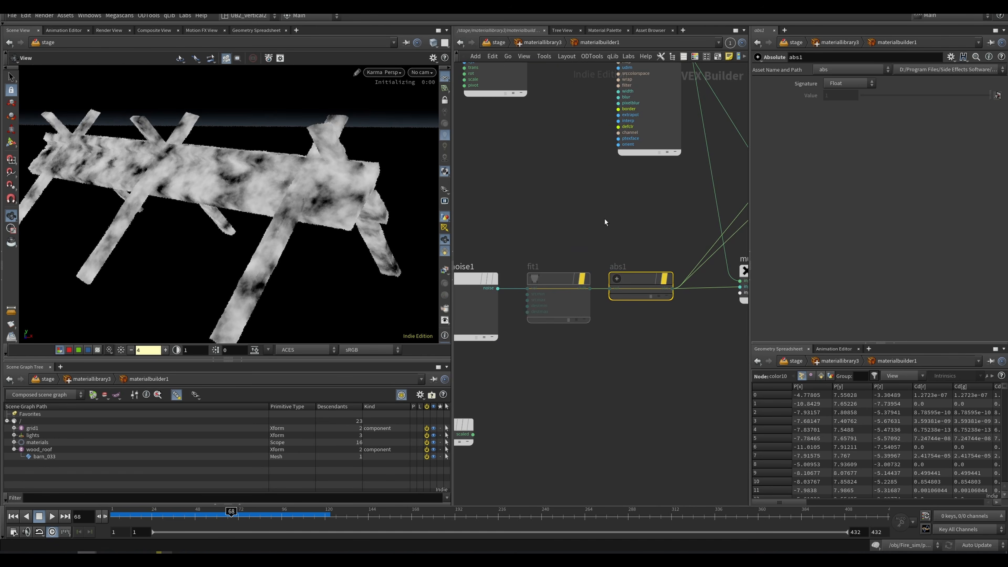
{"action": "left_click_drag", "start_coordinate": [593, 228], "coordinate": [558, 265]}
{"action": "key", "text": "q"}
Try Alligator Noise as the noise type of turbnoise1.
{"action": "middle_click_drag", "start_coordinate": [488, 224], "coordinate": [603, 223]}
{"action": "left_click", "coordinate": [591, 281]}
{"action": "left_click", "coordinate": [834, 96]}
{"action": "left_click", "coordinate": [851, 134]}
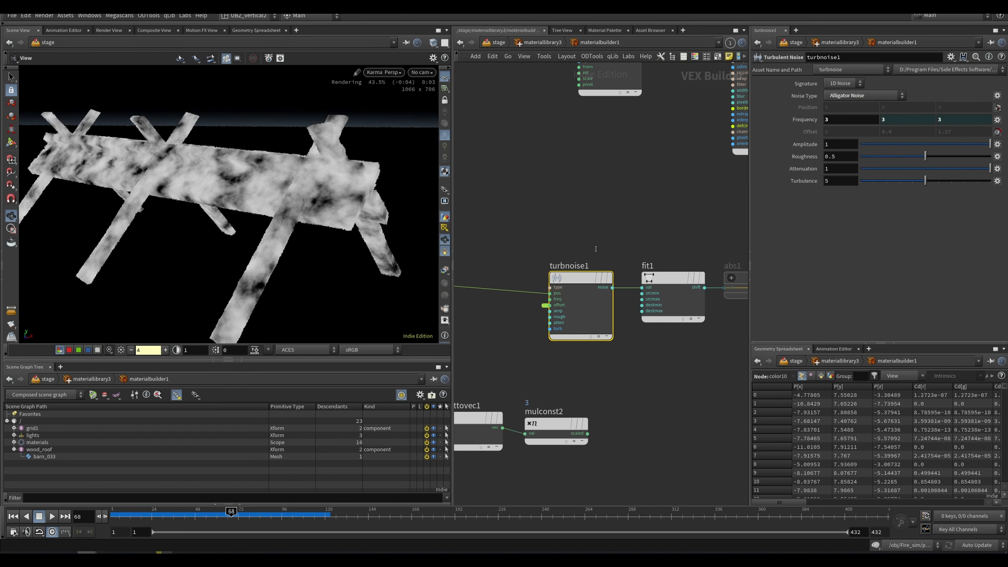
Review turbnoise1's noise settings and the source and destination ranges of fit2.
{"action": "scroll", "coordinate": [587, 249], "scroll_direction": "down", "scroll_amount": 2}
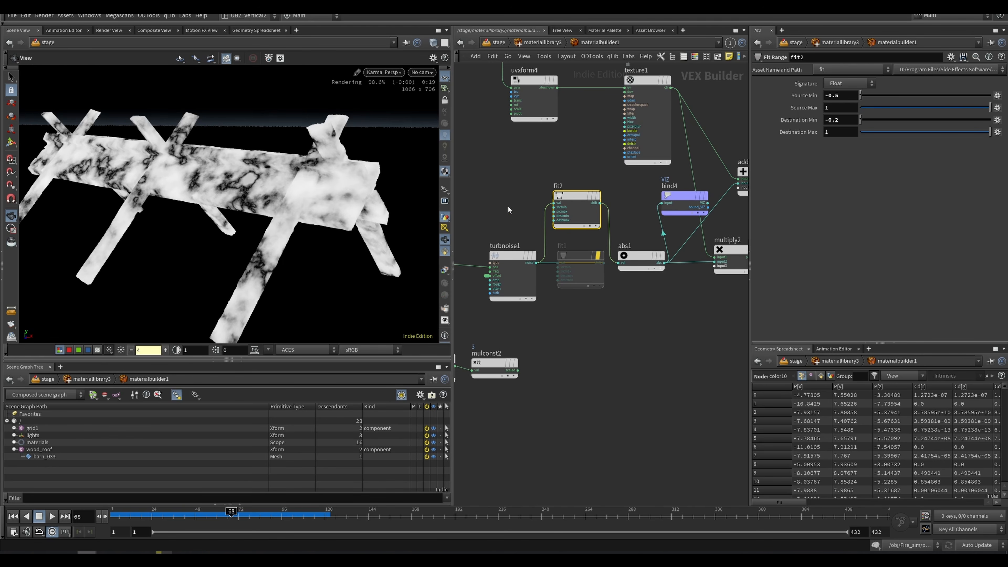
{"action": "middle_click_drag", "start_coordinate": [479, 214], "coordinate": [488, 222]}
{"action": "left_click", "coordinate": [520, 274]}
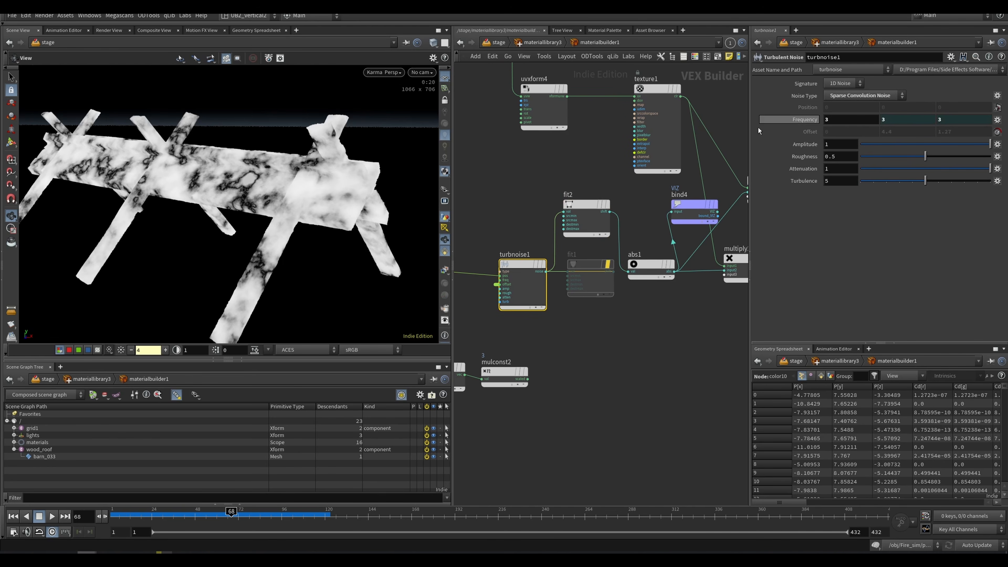
{"action": "middle_click_drag", "start_coordinate": [563, 178], "coordinate": [517, 186]}
{"action": "scroll", "coordinate": [526, 182], "scroll_direction": "up", "scroll_amount": 1}
{"action": "left_click_drag", "start_coordinate": [523, 184], "coordinate": [576, 245]}
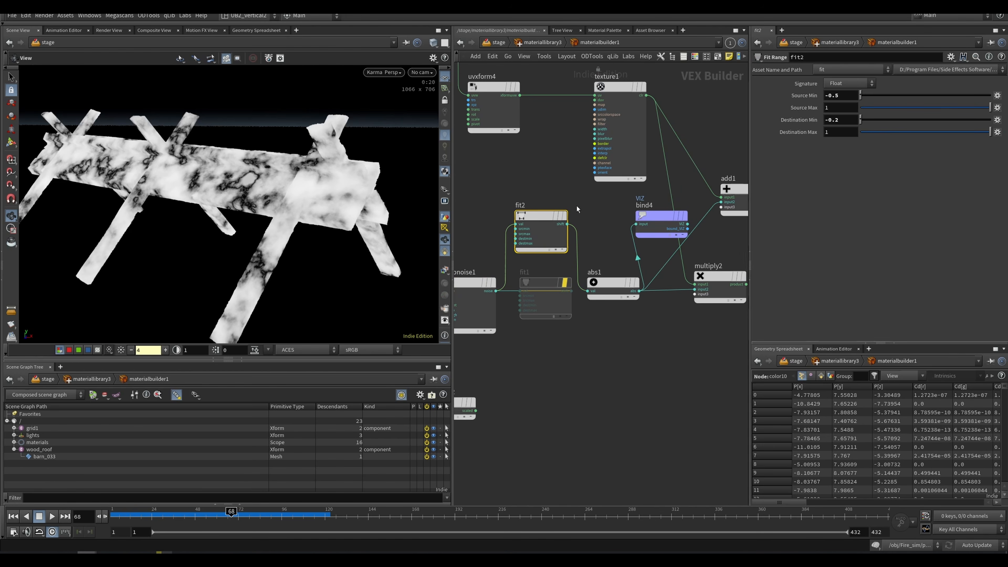
Bypass abs1 to compare the mask without absolute values, re-enable it, and inspect the noise pattern up close.
{"action": "left_click", "coordinate": [632, 282]}
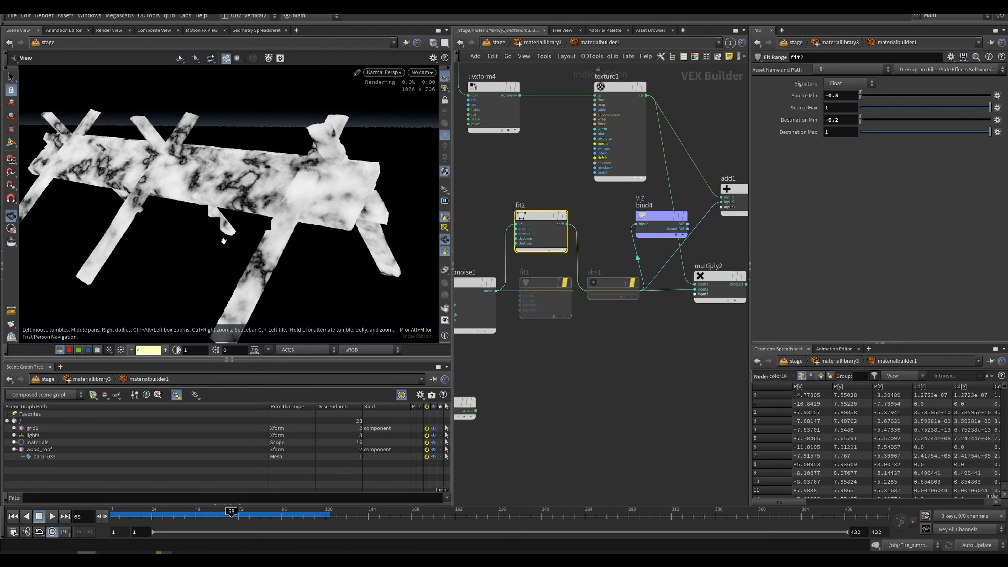
{"action": "scroll", "coordinate": [619, 262], "scroll_direction": "up", "scroll_amount": 1}
{"action": "left_click", "coordinate": [637, 286]}
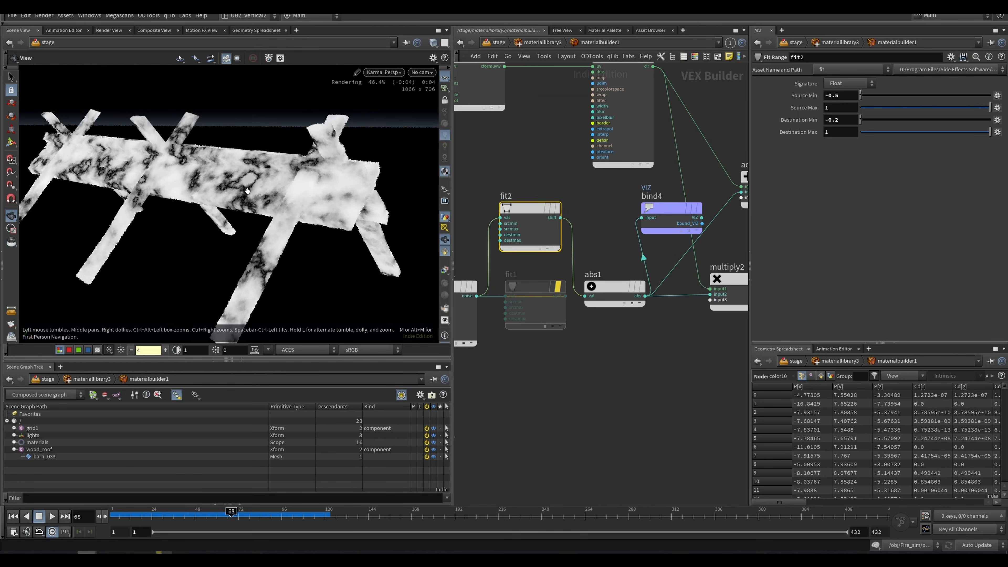
{"action": "right_click_drag", "start_coordinate": [250, 181], "coordinate": [296, 196]}
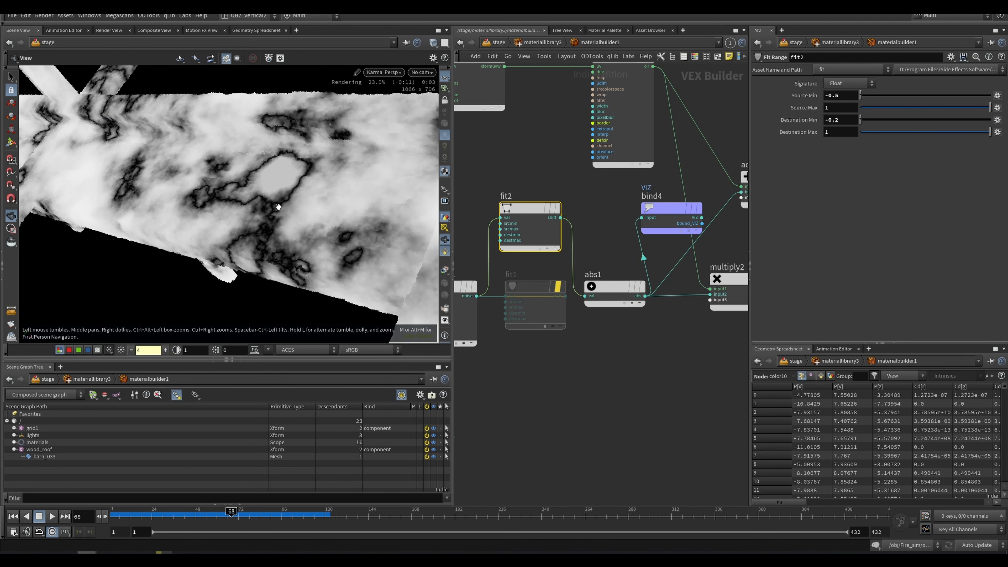
{"action": "right_click_drag", "start_coordinate": [255, 216], "coordinate": [153, 265]}
Set turbnoise1's noise type to Perlin Noise, and route it through the re-enabled fit1 into abs1 instead of fit2.
{"action": "middle_click_drag", "start_coordinate": [594, 247], "coordinate": [662, 238]}
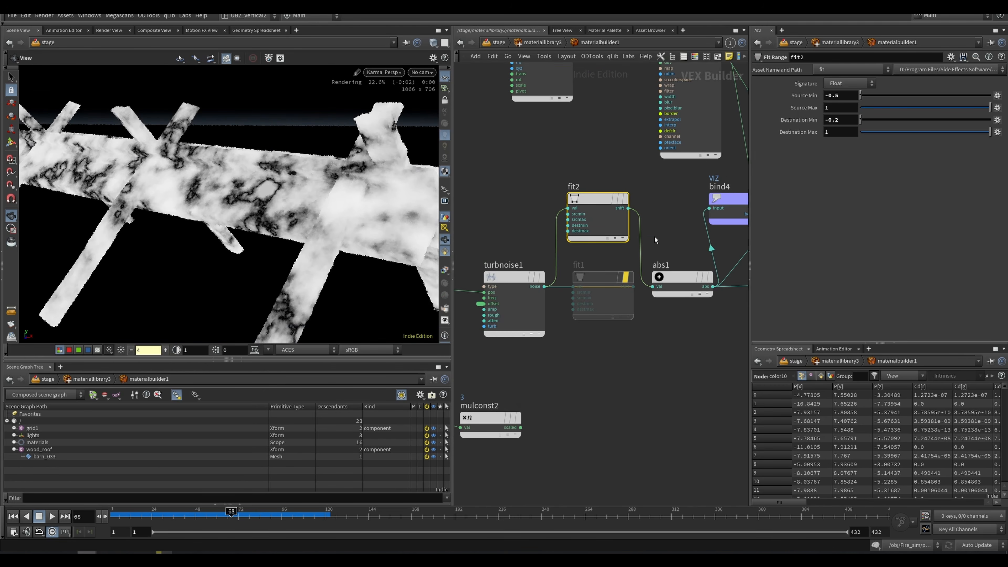
{"action": "left_click", "coordinate": [501, 277]}
{"action": "left_click", "coordinate": [865, 95]}
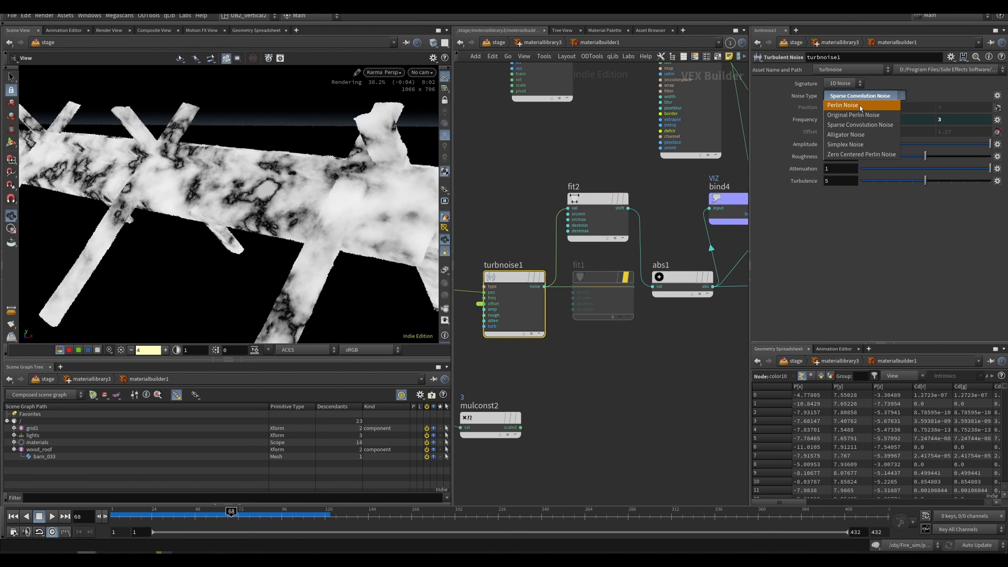
{"action": "left_click", "coordinate": [861, 106]}
{"action": "middle_click_drag", "start_coordinate": [498, 221], "coordinate": [477, 221]}
{"action": "left_click_drag", "start_coordinate": [613, 286], "coordinate": [639, 286]}
{"action": "middle_click_drag", "start_coordinate": [655, 241], "coordinate": [635, 240]}
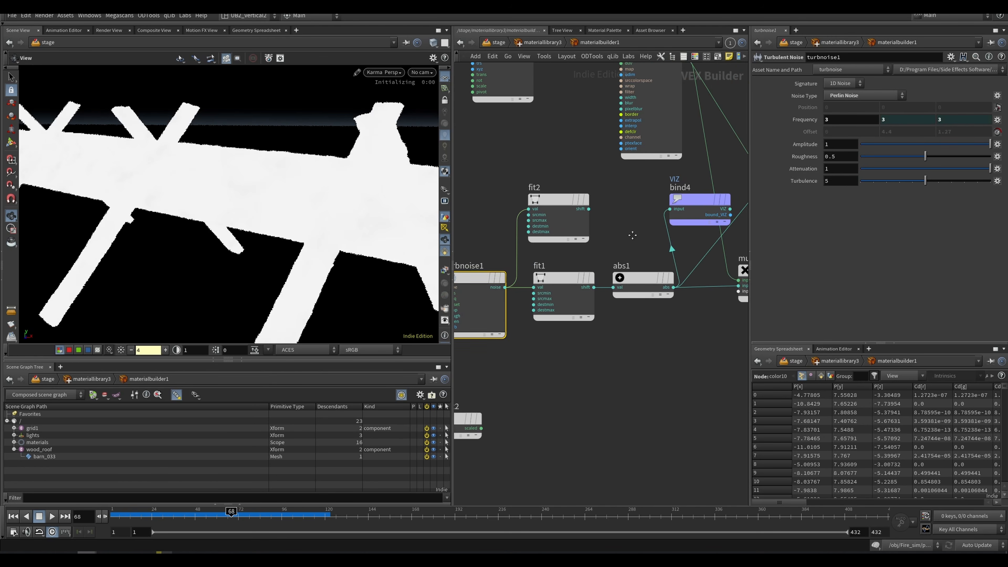
Route add1's output into the VIZ bind4 node and inspect the combined mask on the wood up close.
{"action": "right_click_drag", "start_coordinate": [311, 235], "coordinate": [209, 273]}
{"action": "middle_click_drag", "start_coordinate": [695, 203], "coordinate": [557, 261]}
{"action": "left_click_drag", "start_coordinate": [556, 259], "coordinate": [705, 287]}
{"action": "middle_click_drag", "start_coordinate": [704, 286], "coordinate": [584, 273]}
{"action": "left_click_drag", "start_coordinate": [584, 272], "coordinate": [584, 220]}
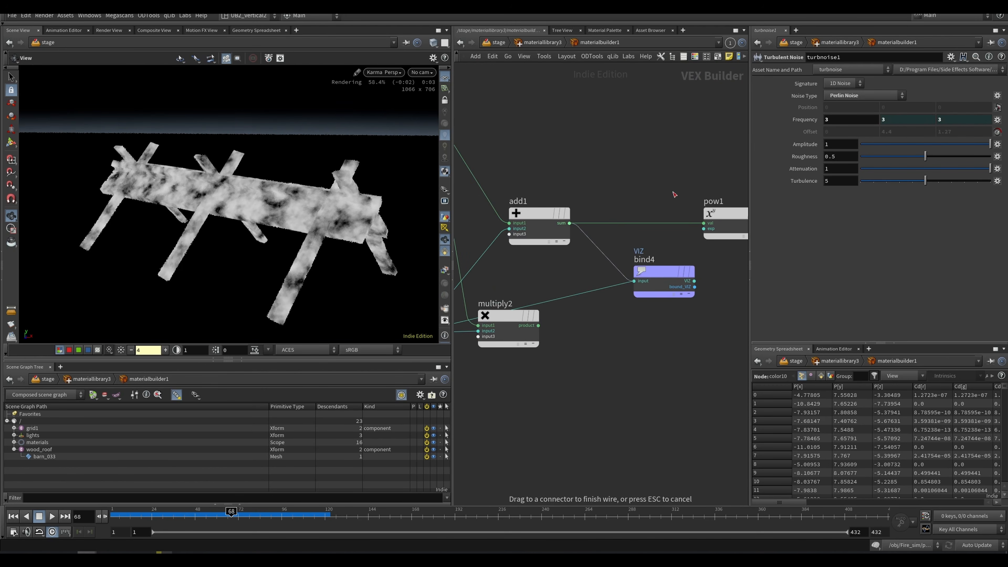
{"action": "right_click_drag", "start_coordinate": [352, 187], "coordinate": [342, 221]}
{"action": "middle_click_drag", "start_coordinate": [342, 220], "coordinate": [308, 213]}
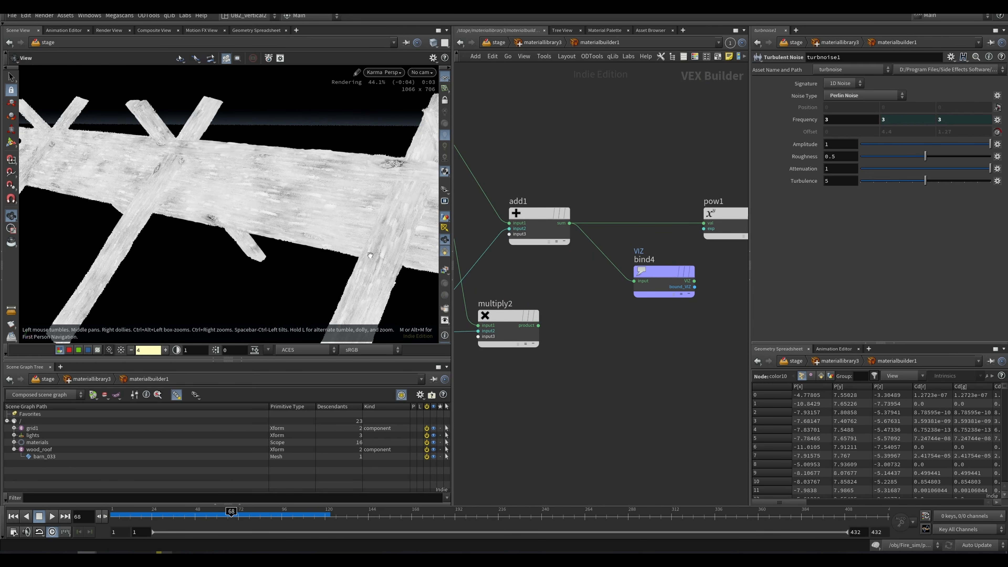
{"action": "right_click_drag", "start_coordinate": [329, 205], "coordinate": [336, 173]}
{"action": "scroll", "coordinate": [616, 145], "scroll_direction": "down", "scroll_amount": 5}
Route pow1's output into the VIZ bind4 node to preview the mask after the power operation.
{"action": "middle_click_drag", "start_coordinate": [661, 212], "coordinate": [577, 260]}
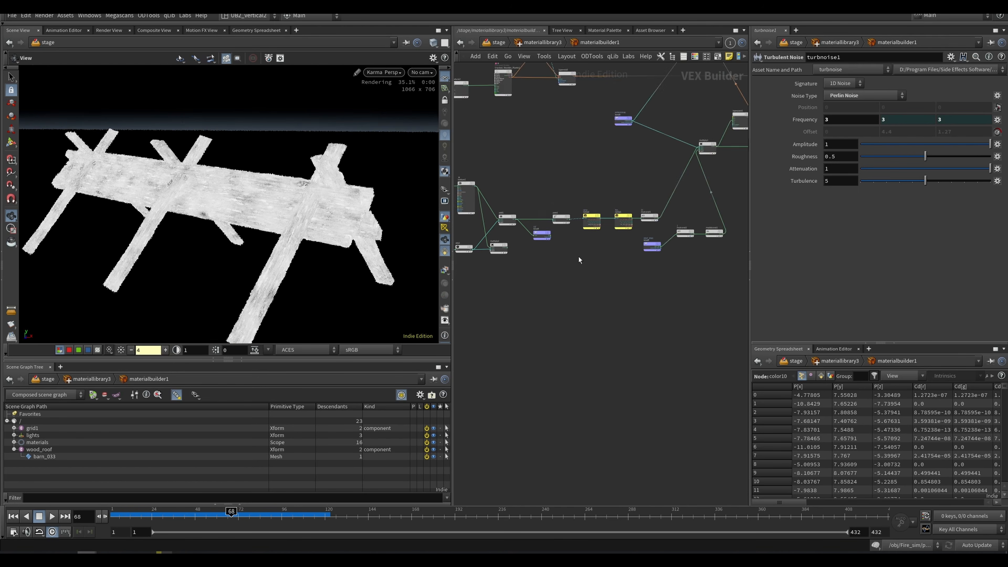
{"action": "scroll", "coordinate": [563, 248], "scroll_direction": "up", "scroll_amount": 4}
{"action": "left_click_drag", "start_coordinate": [513, 225], "coordinate": [609, 253]}
{"action": "scroll", "coordinate": [609, 253], "scroll_direction": "up", "scroll_amount": 3}
{"action": "left_click", "coordinate": [649, 227]}
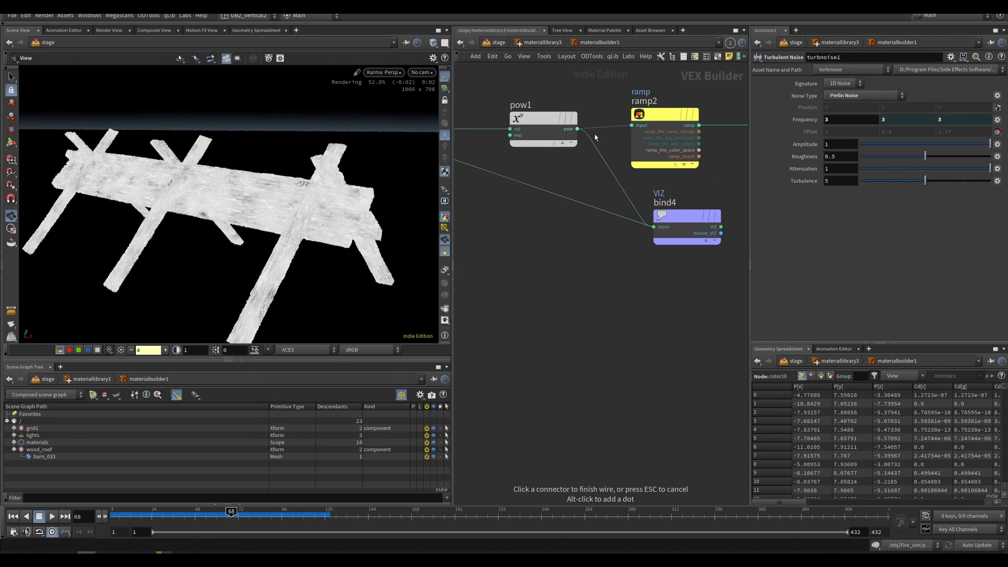
{"action": "left_click", "coordinate": [577, 128]}
{"action": "middle_click_drag", "start_coordinate": [563, 233], "coordinate": [551, 282]}
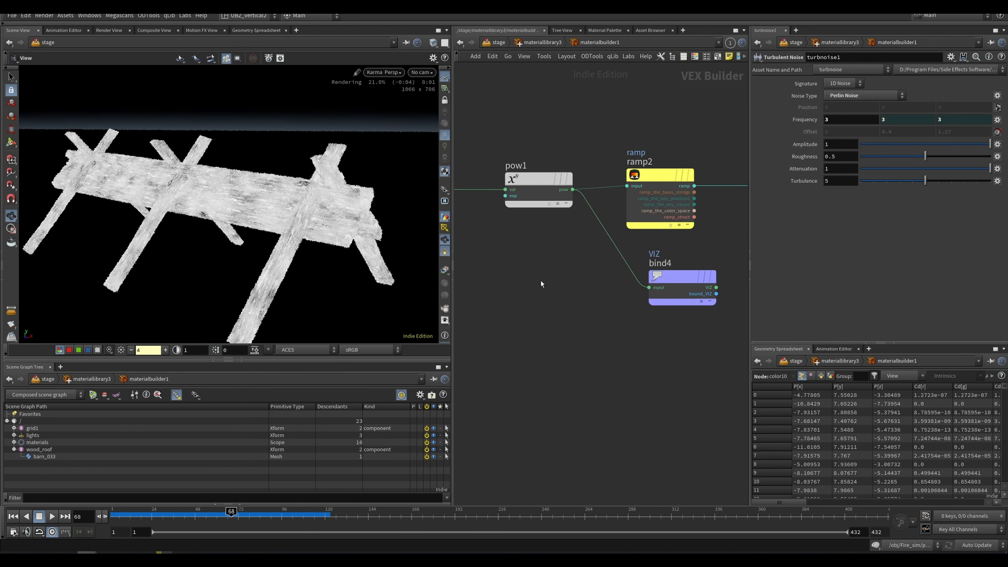
Route ramp2's output into the VIZ bind4 node and check its ramp in materialbuilder1's parameters.
{"action": "left_click_drag", "start_coordinate": [538, 182], "coordinate": [515, 179]}
{"action": "middle_click_drag", "start_coordinate": [671, 230], "coordinate": [563, 235]}
{"action": "left_click_drag", "start_coordinate": [586, 141], "coordinate": [496, 216]}
{"action": "middle_click_drag", "start_coordinate": [618, 234], "coordinate": [549, 228]}
{"action": "left_click_drag", "start_coordinate": [503, 270], "coordinate": [578, 281]}
{"action": "left_click", "coordinate": [547, 298]}
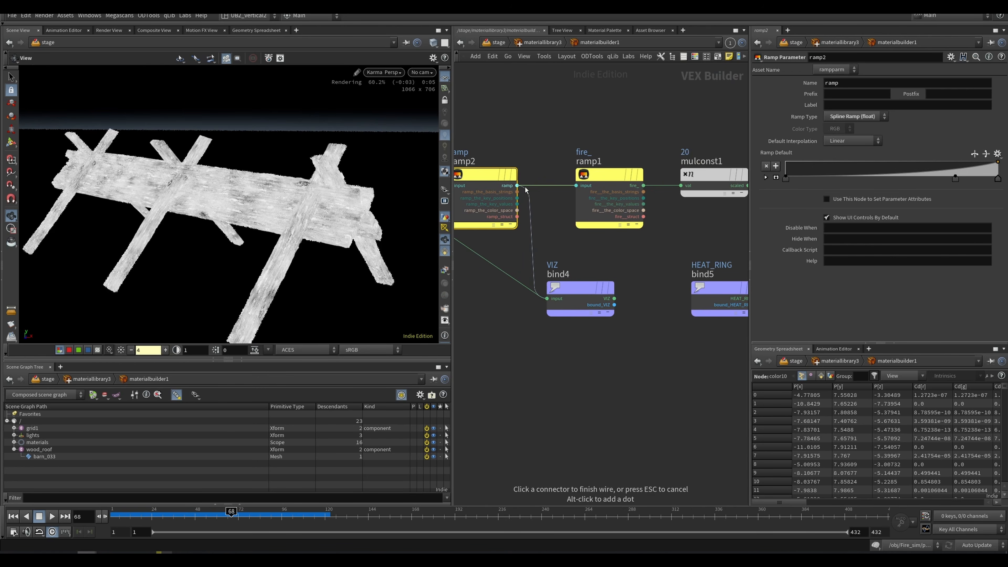
{"action": "left_click", "coordinate": [538, 195]}
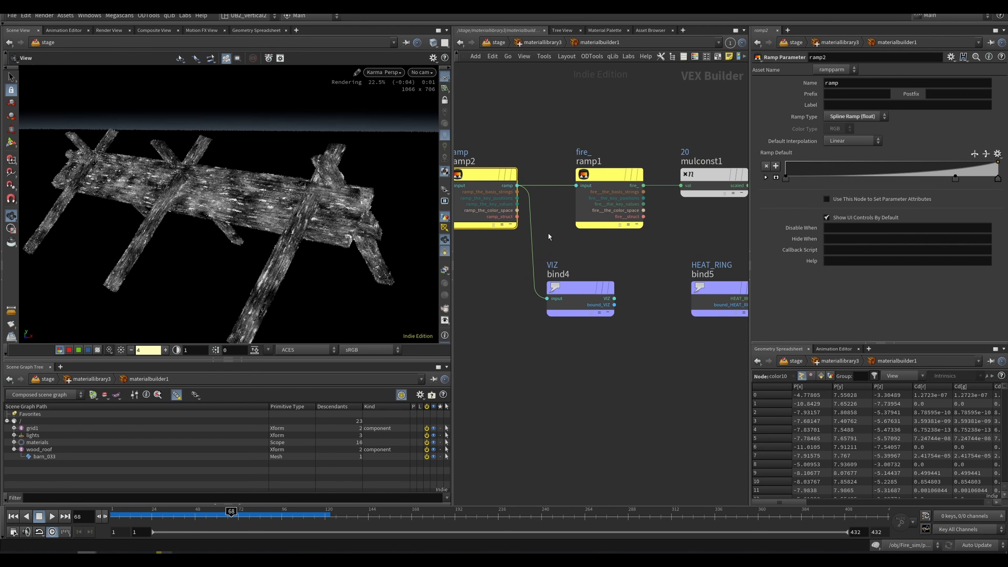
{"action": "middle_click_drag", "start_coordinate": [541, 126], "coordinate": [548, 129]}
{"action": "key", "text": "u"}
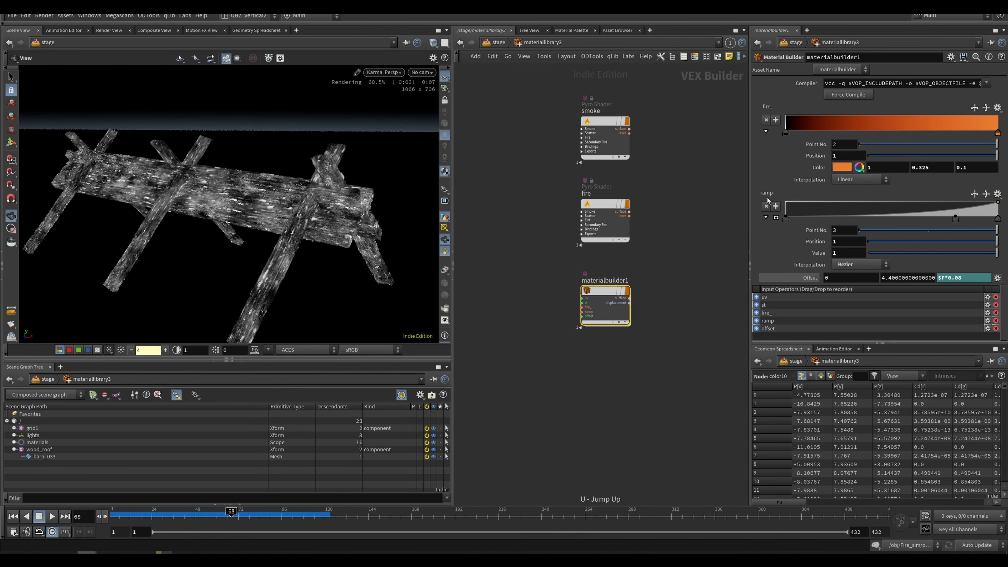
{"action": "key", "text": "i"}
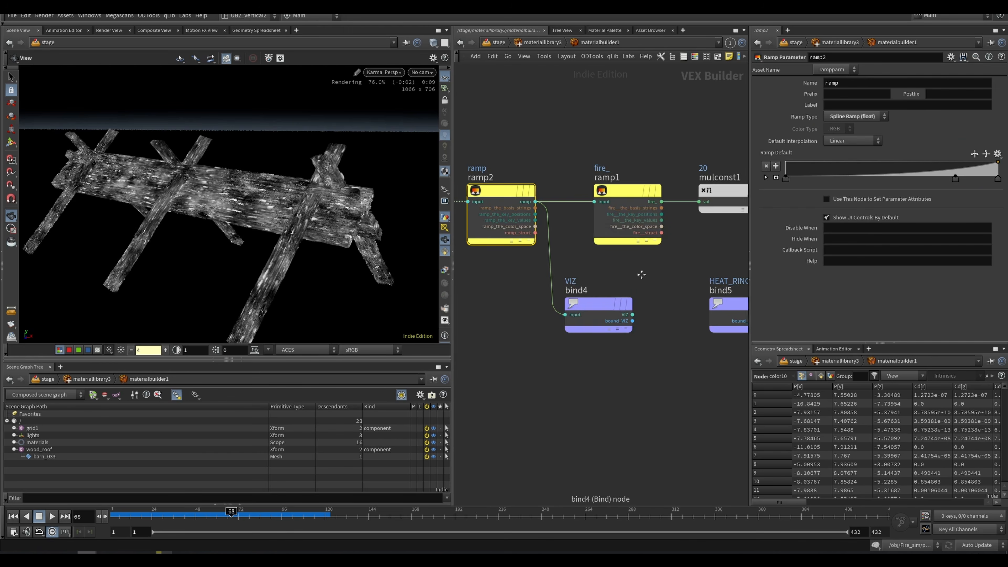
Route the fire_ ramp1 output into the VIZ bind4 node to preview the coloured embers.
{"action": "left_click_drag", "start_coordinate": [699, 262], "coordinate": [709, 330]}
{"action": "middle_click_drag", "start_coordinate": [693, 279], "coordinate": [569, 307]}
{"action": "left_click_drag", "start_coordinate": [649, 290], "coordinate": [666, 351]}
{"action": "mouse_move", "coordinate": [585, 319]}
{"action": "middle_mouse_down"}
{"action": "mouse_move", "coordinate": [684, 320]}
{"action": "mouse_move", "coordinate": [597, 307]}
{"action": "middle_mouse_up"}
{"action": "left_click_drag", "start_coordinate": [672, 346], "coordinate": [662, 353]}
{"action": "middle_click_drag", "start_coordinate": [474, 318], "coordinate": [605, 302]}
{"action": "left_click_drag", "start_coordinate": [552, 301], "coordinate": [576, 230]}
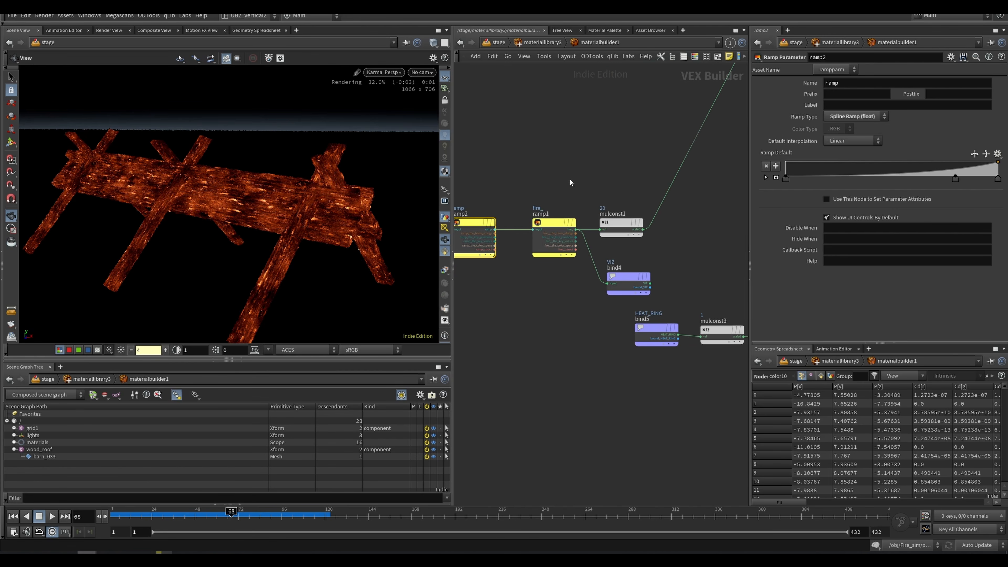
{"action": "middle_click_drag", "start_coordinate": [557, 199], "coordinate": [583, 198]}
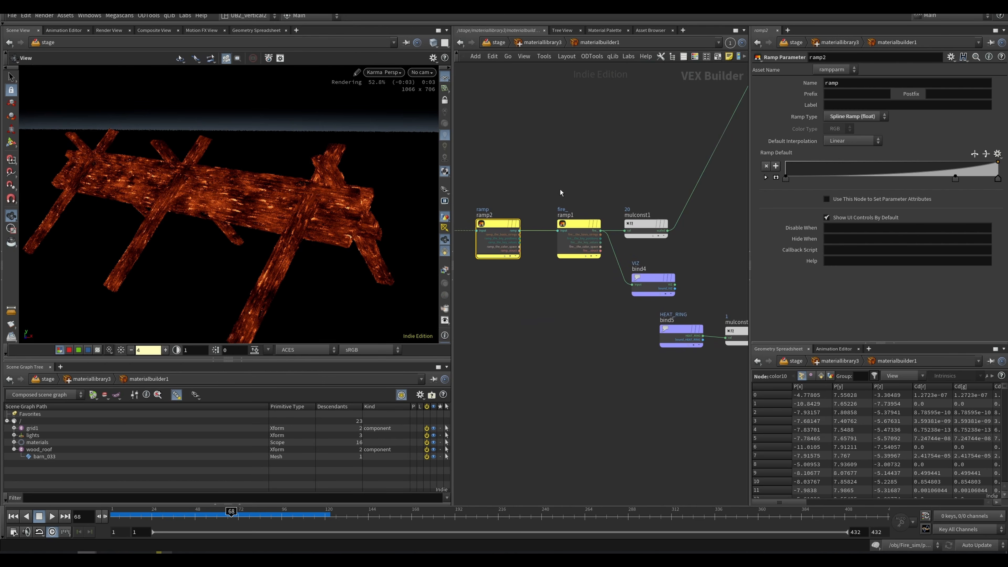
Examine the fire_ colour ramp in materialbuilder1's parameters and the coloured ember detail on the wood up close.
{"action": "key", "text": "u"}
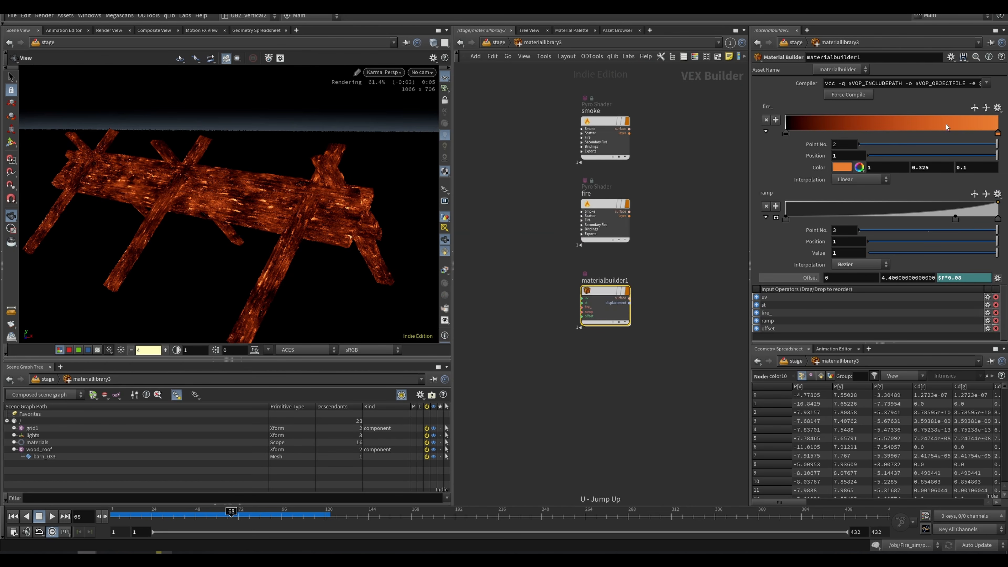
{"action": "key", "text": "i"}
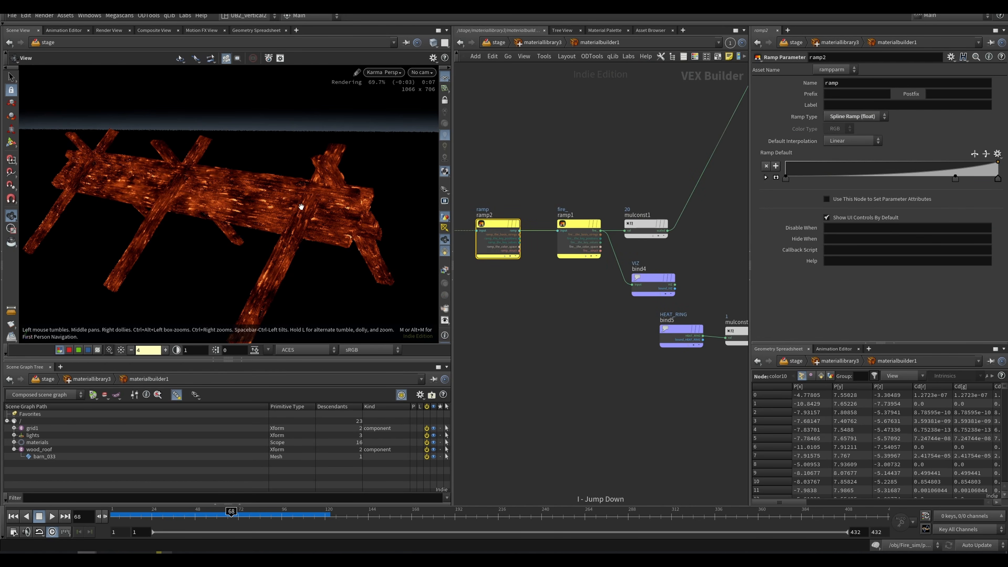
{"action": "right_click_drag", "start_coordinate": [258, 211], "coordinate": [337, 203]}
{"action": "left_click_drag", "start_coordinate": [338, 203], "coordinate": [377, 186]}
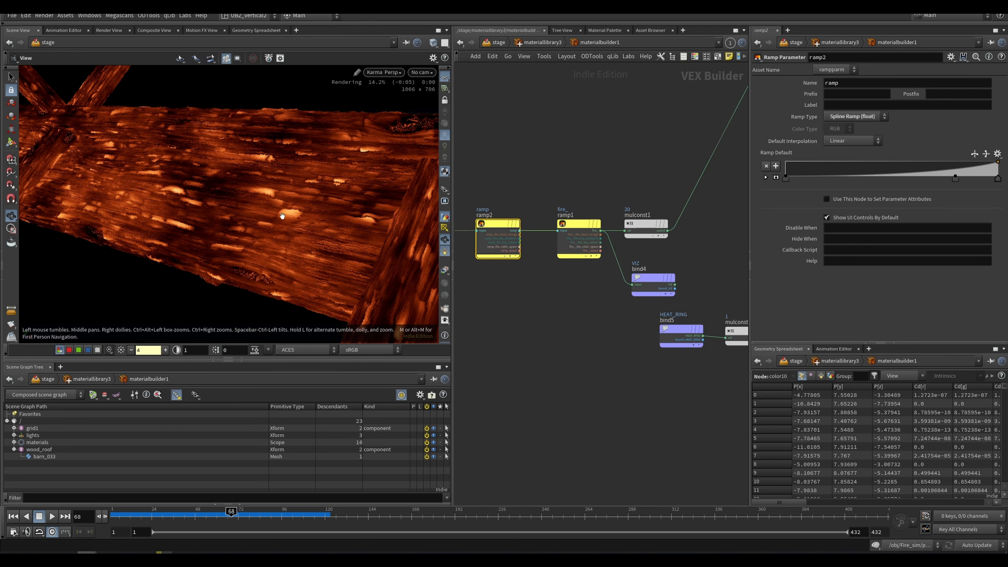
{"action": "key", "text": "u"}
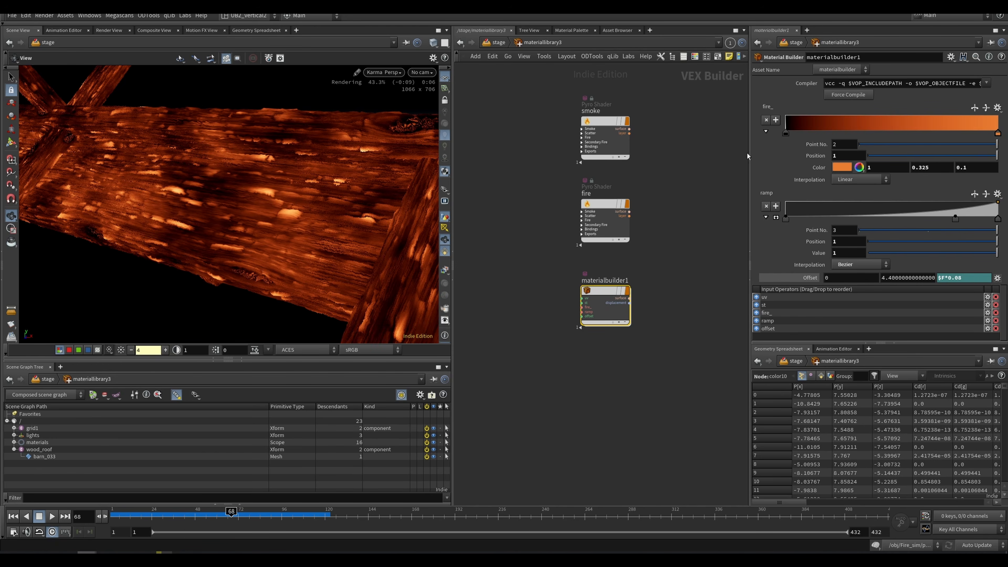
{"action": "key", "text": "i"}
Route mulconst1's output into the VIZ bind4 node and set the viewport brightness to 1.
{"action": "middle_click_drag", "start_coordinate": [647, 253], "coordinate": [615, 246]}
{"action": "left_click_drag", "start_coordinate": [579, 274], "coordinate": [600, 222]}
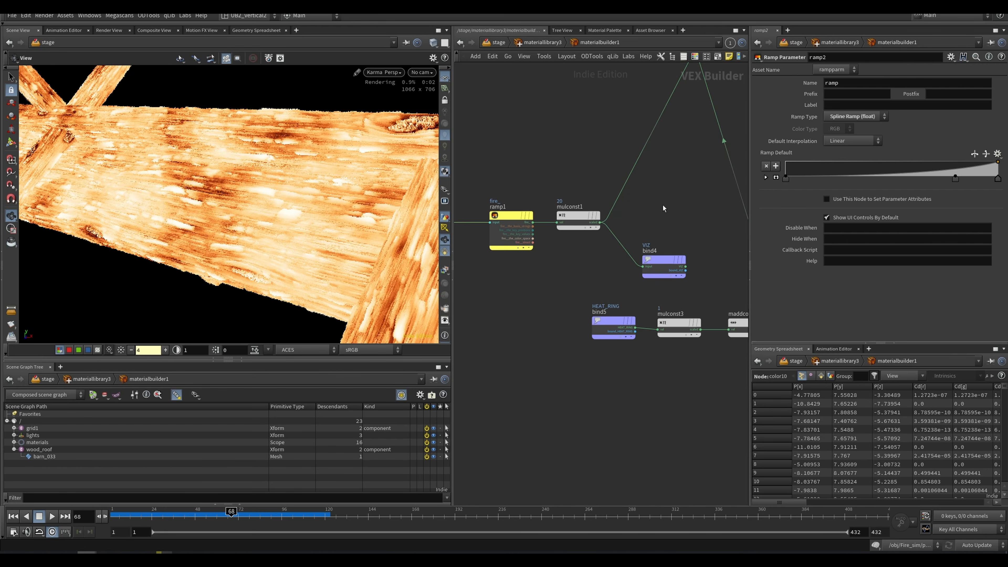
{"action": "left_click_drag", "start_coordinate": [152, 350], "coordinate": [87, 374]}
{"action": "key", "text": "Return"}
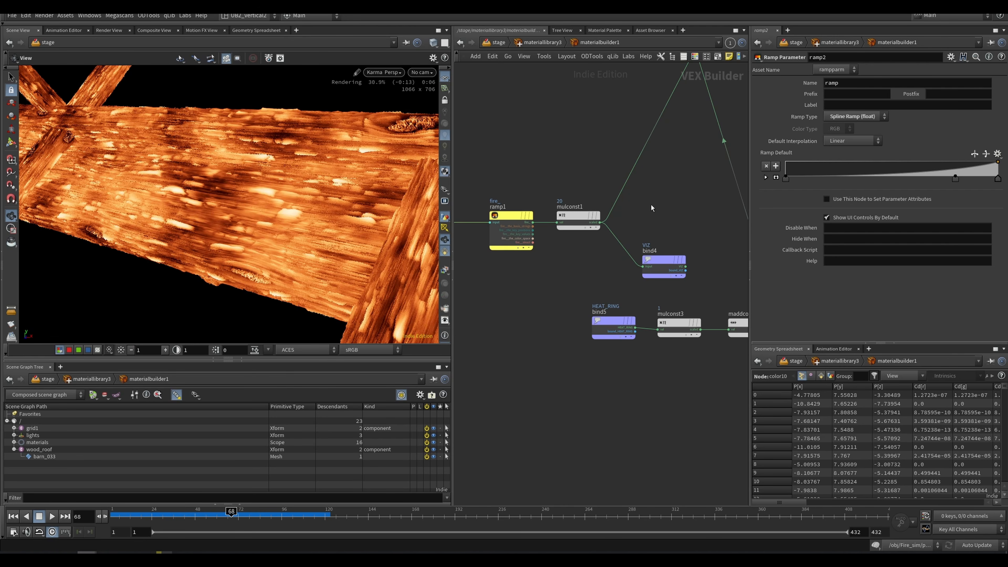
Review the HEAT_RING bind5 node and route maddconst1's output into the VIZ bind4 node.
{"action": "scroll", "coordinate": [301, 215], "scroll_direction": "down", "scroll_amount": 4}
{"action": "left_click_drag", "start_coordinate": [302, 214], "coordinate": [278, 212]}
{"action": "middle_click_drag", "start_coordinate": [669, 213], "coordinate": [574, 274]}
{"action": "left_click_drag", "start_coordinate": [564, 324], "coordinate": [704, 267]}
{"action": "left_click", "coordinate": [502, 386]}
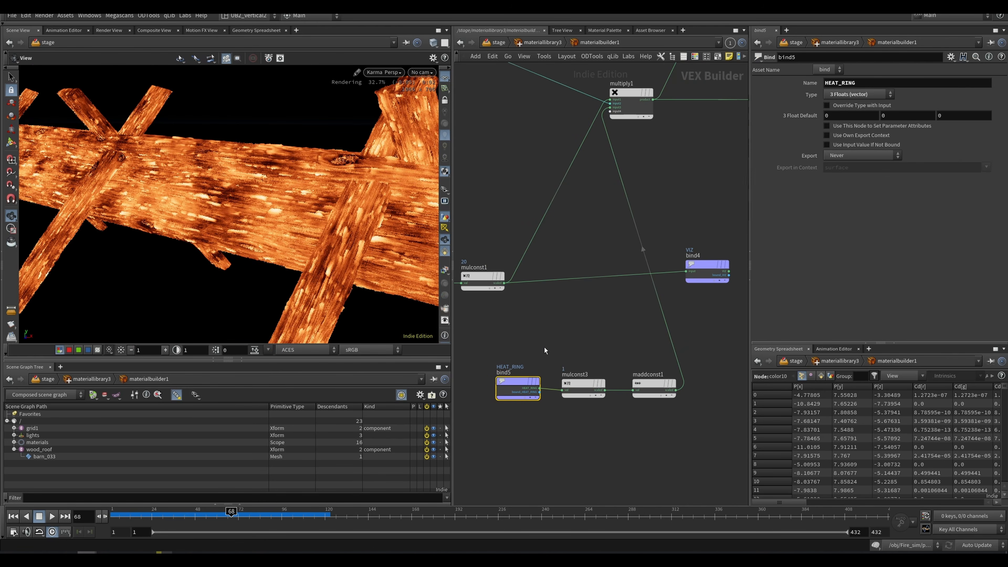
{"action": "middle_click_drag", "start_coordinate": [540, 348], "coordinate": [497, 322]}
{"action": "left_click_drag", "start_coordinate": [643, 245], "coordinate": [633, 363]}
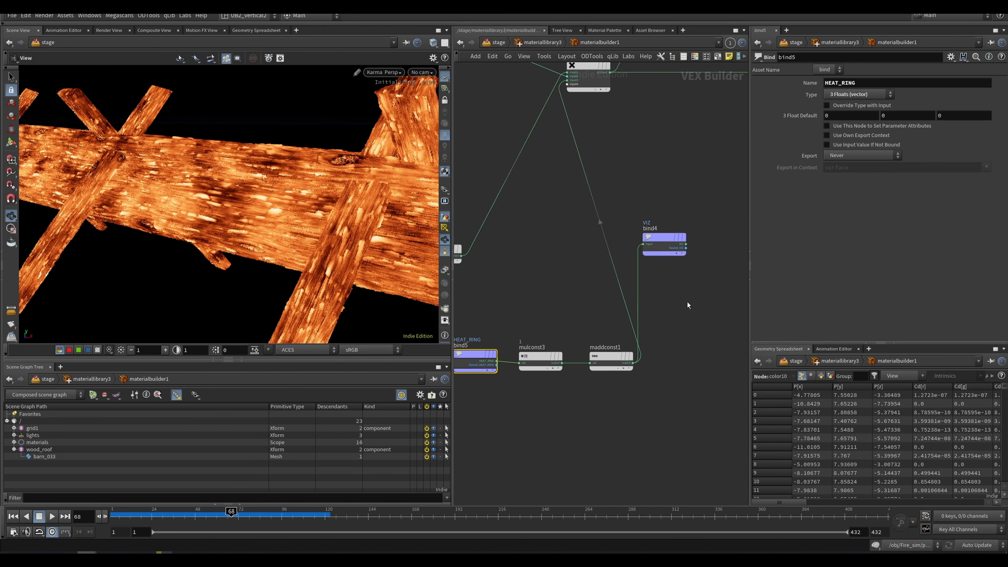
{"action": "middle_click_drag", "start_coordinate": [648, 258], "coordinate": [698, 237]}
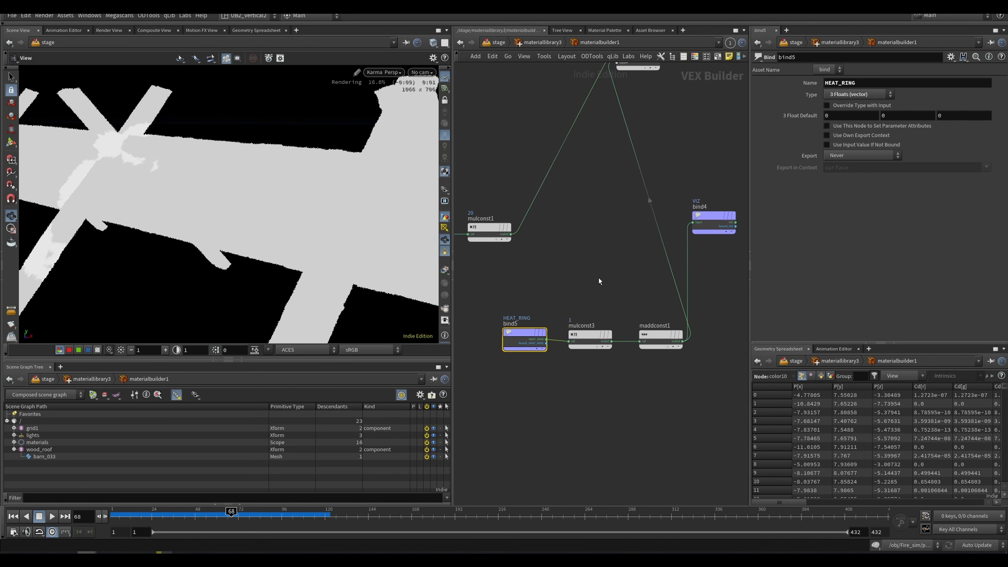
Go to frame 50, preview the HEAT_RING attribute through the VIZ bind4 node, and review mulconst3's parameters.
{"action": "left_click_drag", "start_coordinate": [169, 516], "coordinate": [216, 515]}
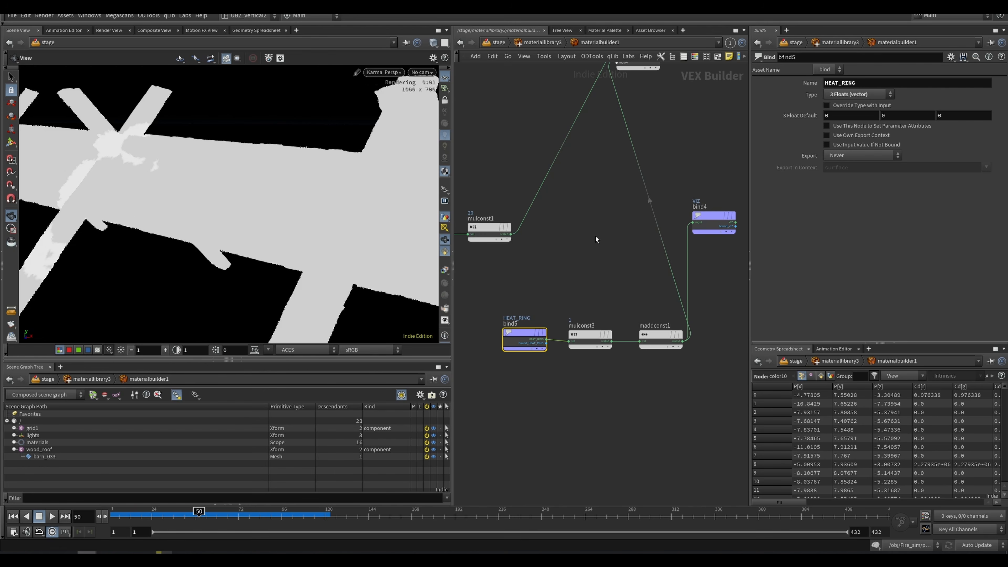
{"action": "left_click_drag", "start_coordinate": [692, 223], "coordinate": [546, 339]}
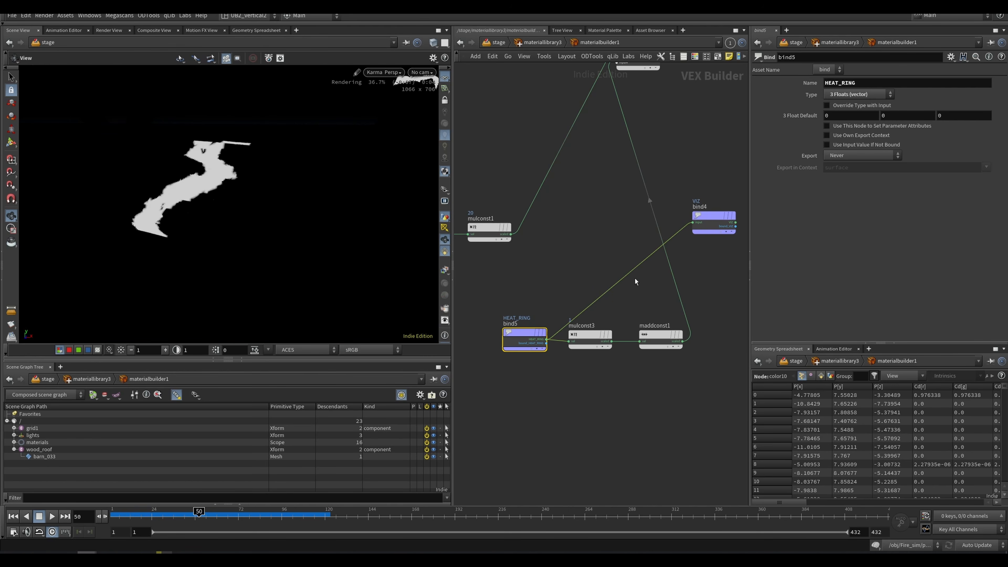
{"action": "left_click_drag", "start_coordinate": [629, 278], "coordinate": [613, 341]}
{"action": "left_click", "coordinate": [593, 335]}
Route multiply1's output into the VIZ bind4 node to preview the combined ember emission.
{"action": "middle_click_drag", "start_coordinate": [626, 282], "coordinate": [608, 390]}
{"action": "left_click", "coordinate": [655, 316]}
{"action": "left_click", "coordinate": [629, 150]}
{"action": "middle_click_drag", "start_coordinate": [583, 220], "coordinate": [654, 313]}
{"action": "scroll", "coordinate": [655, 312], "scroll_direction": "down", "scroll_amount": 6}
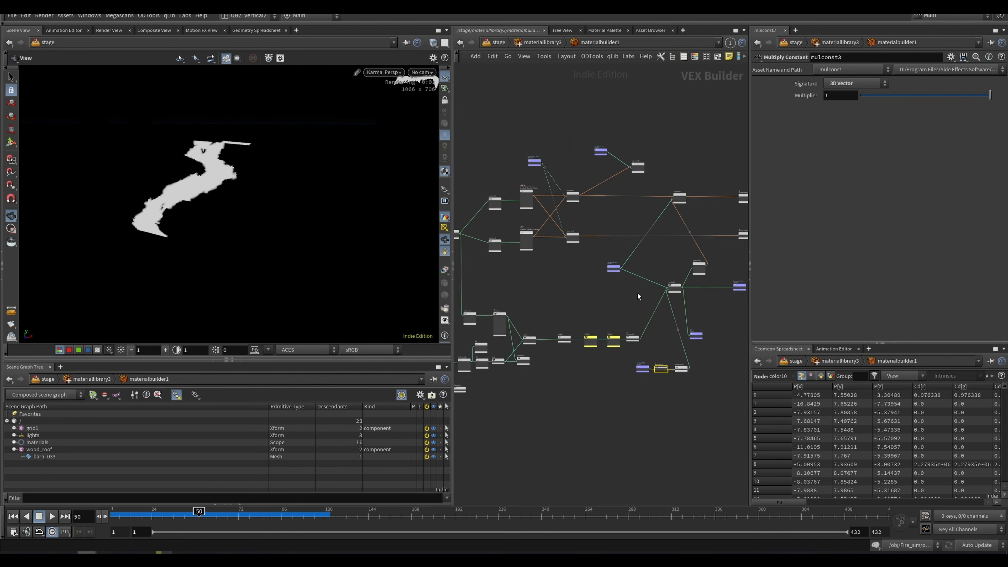
{"action": "scroll", "coordinate": [649, 272], "scroll_direction": "up", "scroll_amount": 4}
{"action": "scroll", "coordinate": [651, 270], "scroll_direction": "up", "scroll_amount": 1}
{"action": "middle_click_drag", "start_coordinate": [653, 275], "coordinate": [557, 234]}
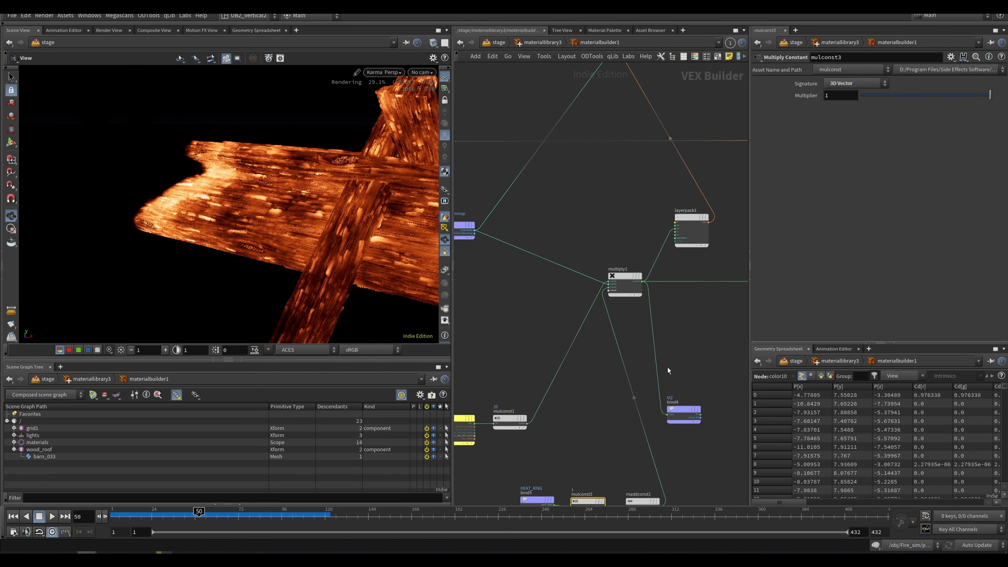
Move bind4 above multiply1 and preview two of multiply1's inputs through it: the ember map from bind6, followed by mulconst1.
{"action": "left_click_drag", "start_coordinate": [675, 411], "coordinate": [590, 201]}
{"action": "middle_click_drag", "start_coordinate": [579, 222], "coordinate": [637, 229]}
{"action": "left_click", "coordinate": [640, 207]}
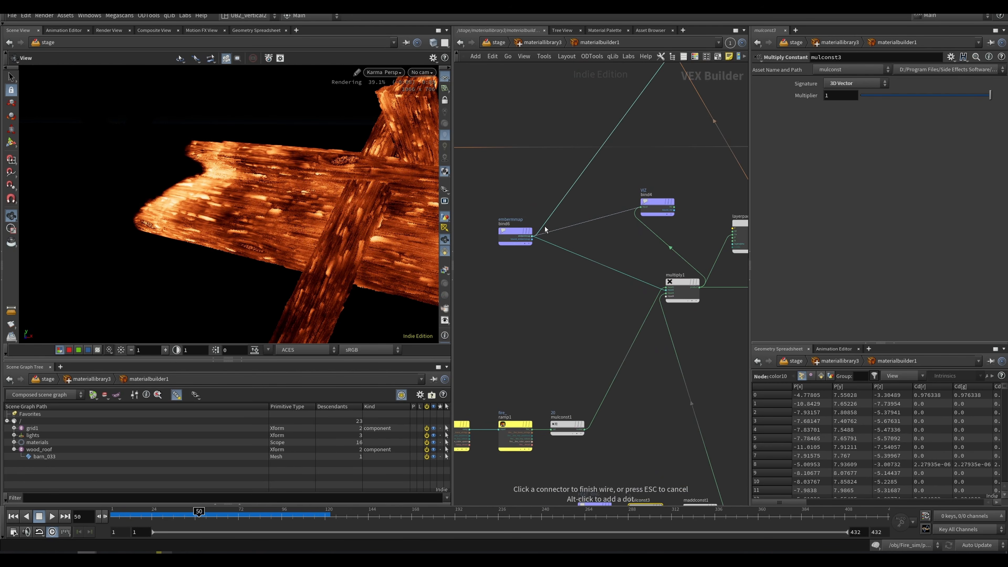
{"action": "left_click", "coordinate": [533, 236]}
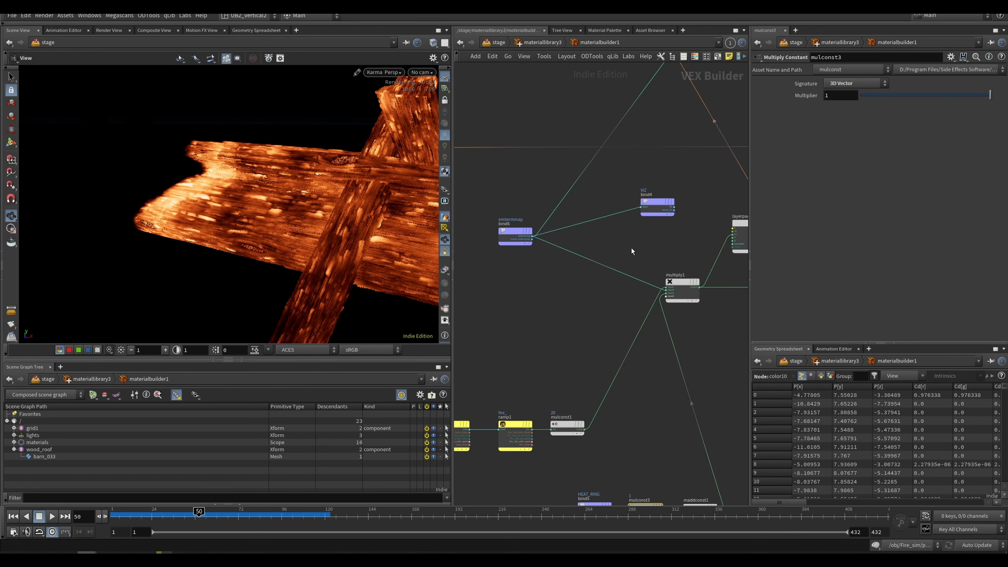
{"action": "left_click_drag", "start_coordinate": [597, 222], "coordinate": [586, 430]}
{"action": "left_click", "coordinate": [587, 431]}
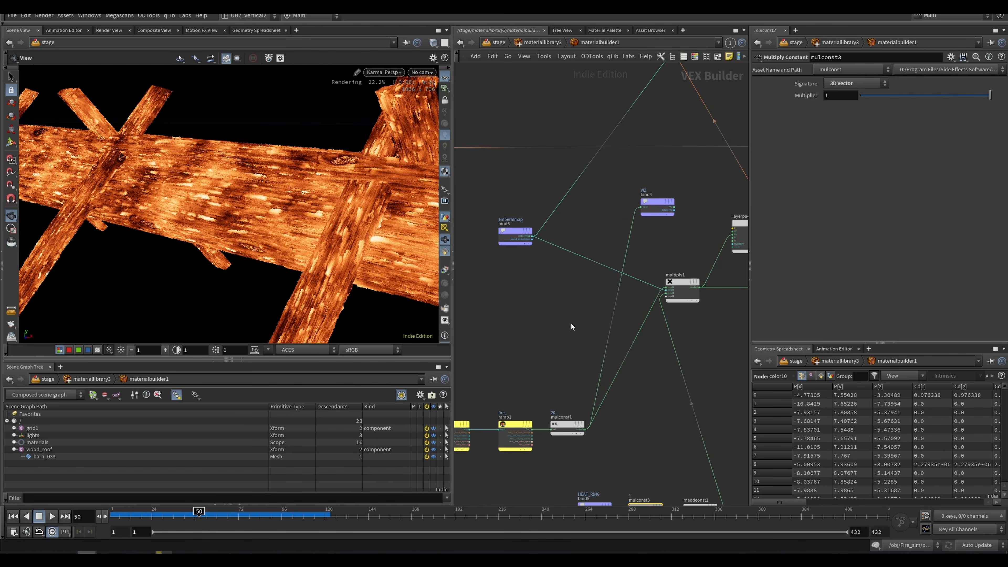
Cut the wire from maddconst1 to multiply1 to exclude the heat ring from the emission.
{"action": "middle_click_drag", "start_coordinate": [653, 247], "coordinate": [606, 235]}
{"action": "left_click", "coordinate": [585, 228]}
{"action": "left_click", "coordinate": [579, 235]}
{"action": "key", "text": "y"}
{"action": "left_click_drag", "start_coordinate": [671, 340], "coordinate": [599, 367]}
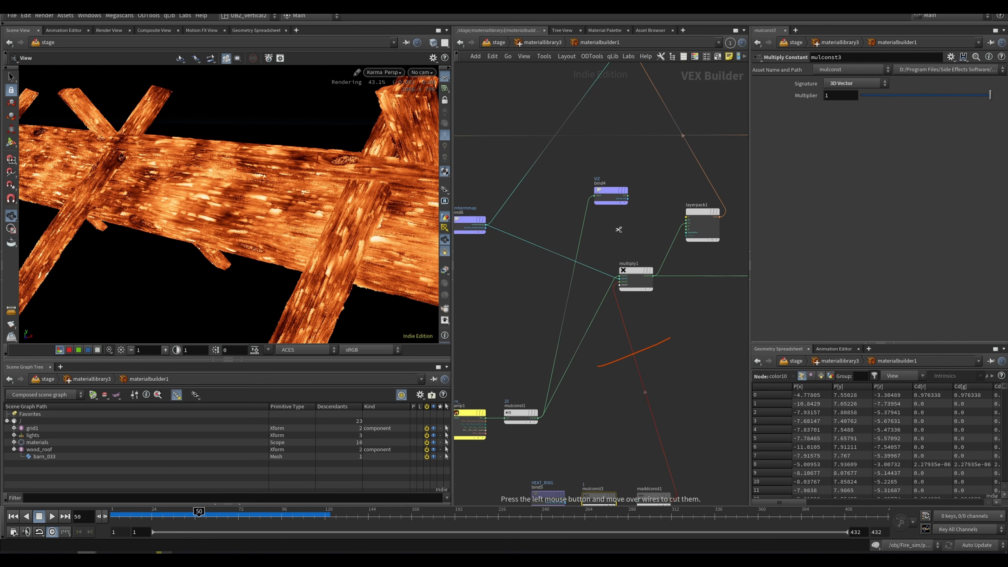
Route multiply1's output into the VIZ bind4 node and inspect the emission without the heat ring.
{"action": "left_click", "coordinate": [581, 230]}
{"action": "left_click", "coordinate": [583, 233]}
{"action": "left_click", "coordinate": [654, 276]}
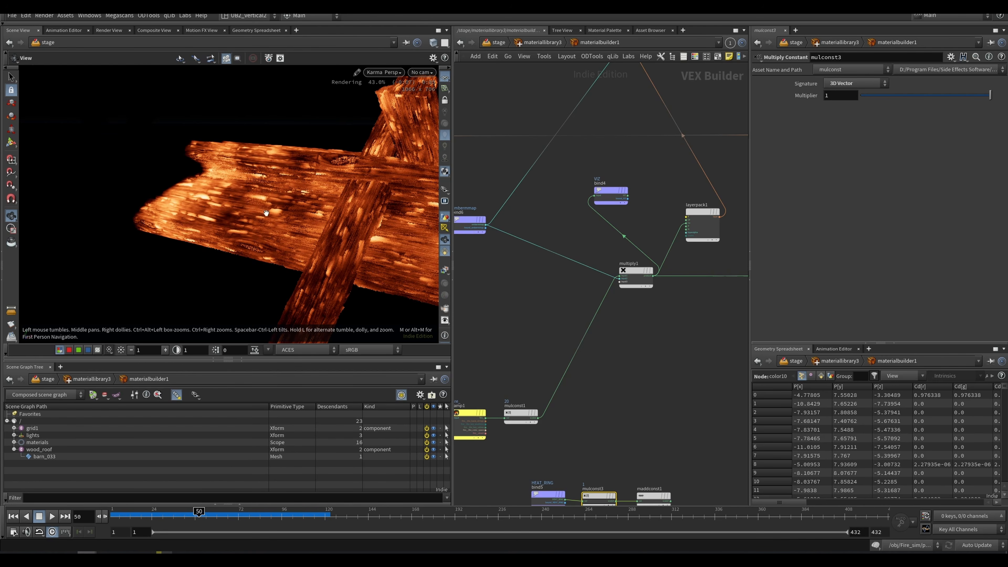
{"action": "scroll", "coordinate": [231, 194], "scroll_direction": "down", "scroll_amount": 5}
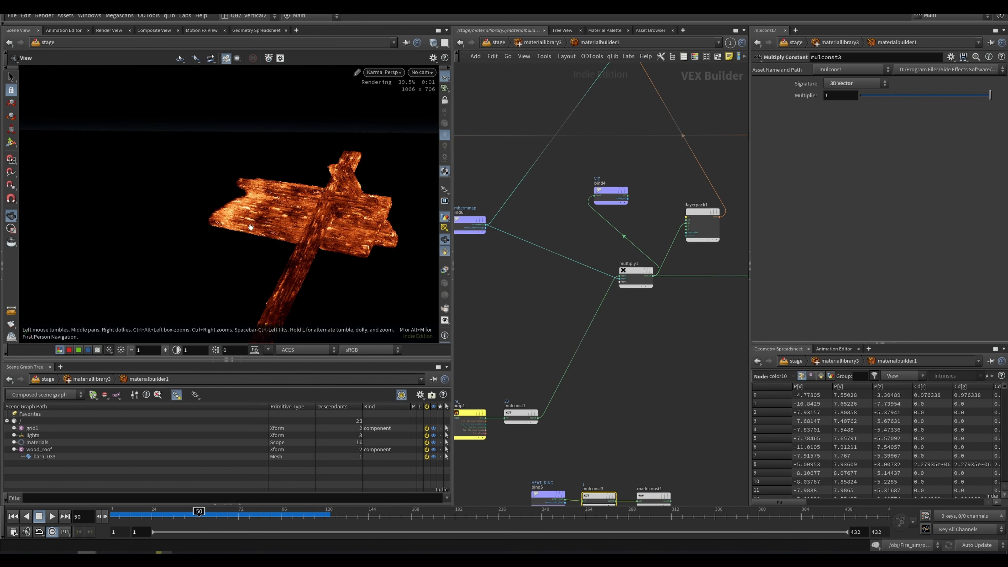
{"action": "scroll", "coordinate": [258, 229], "scroll_direction": "up", "scroll_amount": 5}
Reposition bind4 below multiply1, and move the HEAT_RING bind5, mulconst3 and maddconst1 chain slightly closer to it.
{"action": "left_click_drag", "start_coordinate": [482, 191], "coordinate": [520, 247]}
{"action": "middle_click_drag", "start_coordinate": [520, 247], "coordinate": [522, 229]}
{"action": "left_click_drag", "start_coordinate": [578, 171], "coordinate": [681, 308]}
{"action": "scroll", "coordinate": [601, 293], "scroll_direction": "down", "scroll_amount": 3}
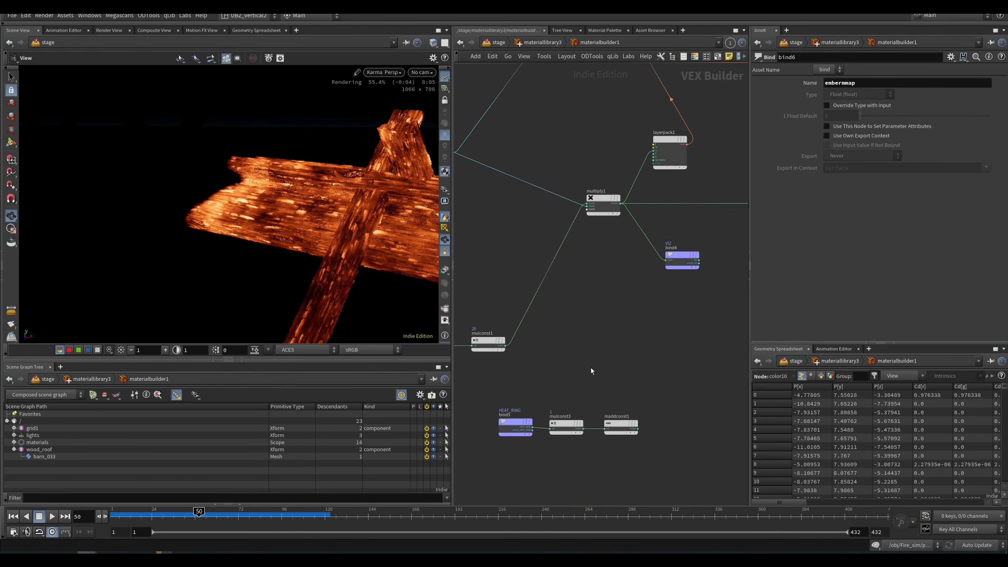
{"action": "left_click_drag", "start_coordinate": [652, 393], "coordinate": [505, 401]}
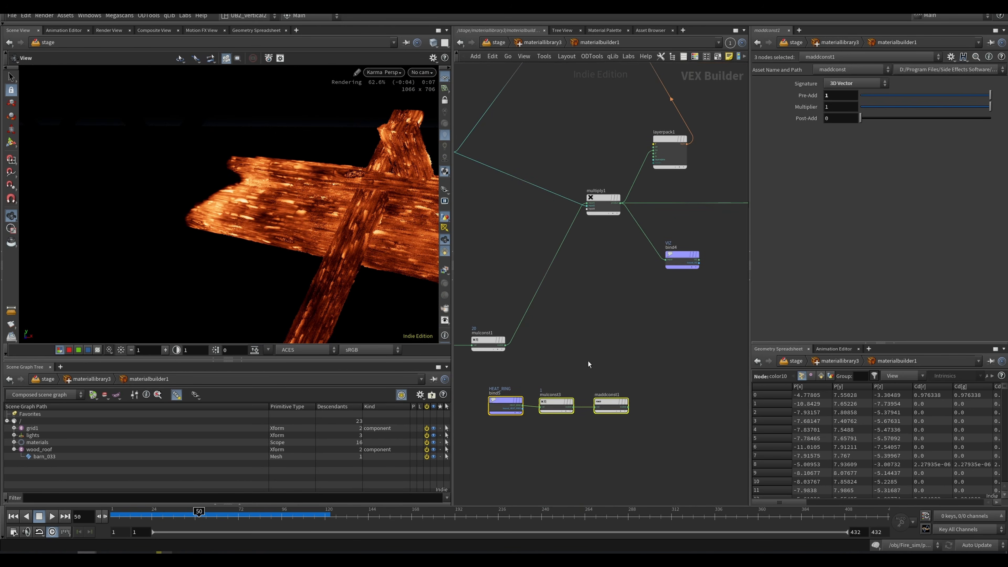
{"action": "left_click", "coordinate": [580, 370]}
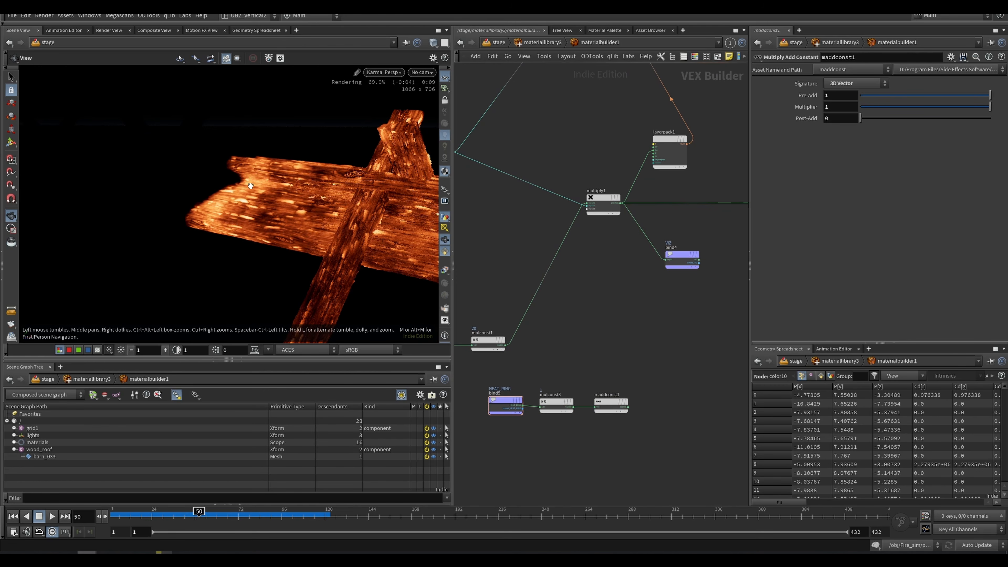
Reconnect maddconst1's output to multiply1 and set mulconst3's multiplier to 3.
{"action": "left_click_drag", "start_coordinate": [631, 408], "coordinate": [601, 210]}
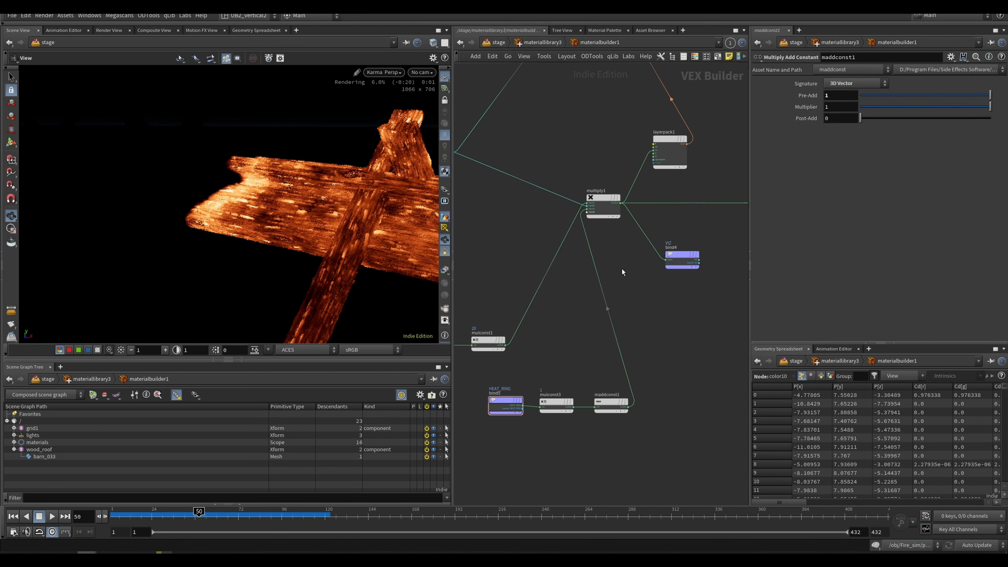
{"action": "left_click", "coordinate": [558, 403]}
{"action": "double_click", "coordinate": [849, 96]}
{"action": "type", "text": "3"}
{"action": "key", "text": "Return"}
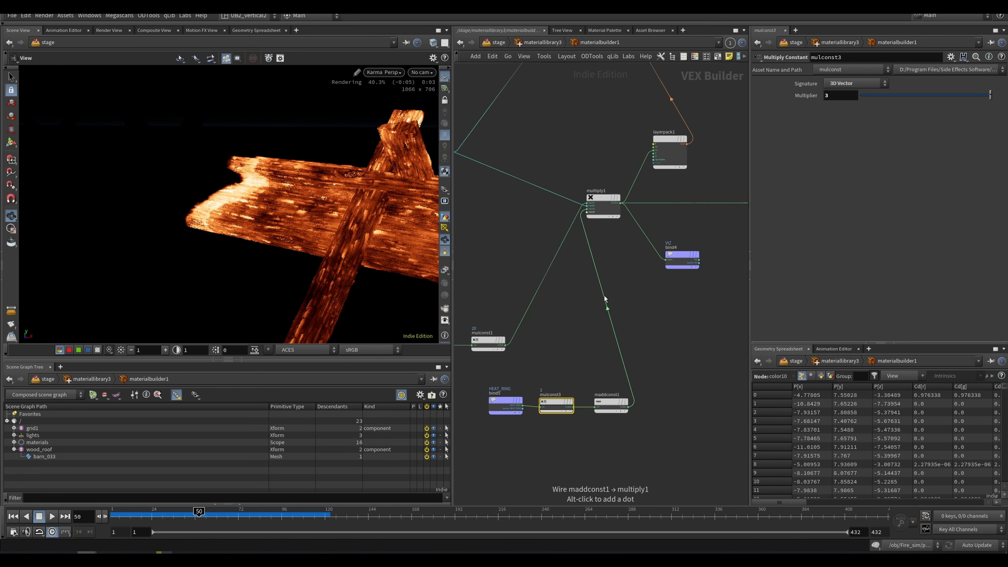
Set mulconst3's multiplier to 2.
{"action": "right_click", "coordinate": [624, 367]}
{"action": "left_click", "coordinate": [708, 294]}
{"action": "key", "text": "BackSpace"}
{"action": "type", "text": "2"}
{"action": "key", "text": "Return"}
Move the VIZ bind4 node beside maddconst1, wire maddconst1's output into it and bypass maddconst1.
{"action": "middle_click_drag", "start_coordinate": [652, 342], "coordinate": [654, 292]}
{"action": "scroll", "coordinate": [655, 298], "scroll_direction": "up", "scroll_amount": 3}
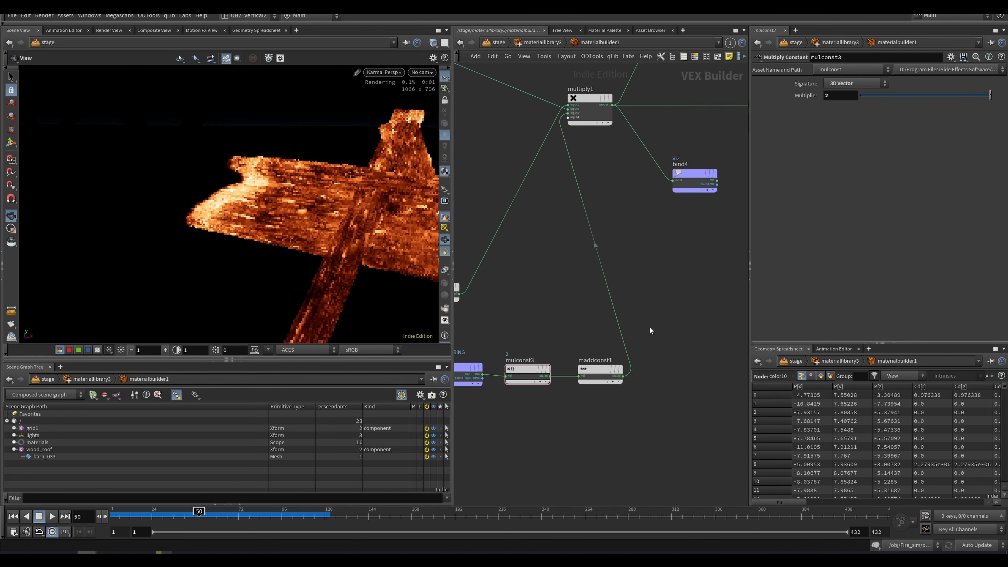
{"action": "left_click", "coordinate": [600, 370]}
{"action": "scroll", "coordinate": [597, 352], "scroll_direction": "up", "scroll_amount": 4}
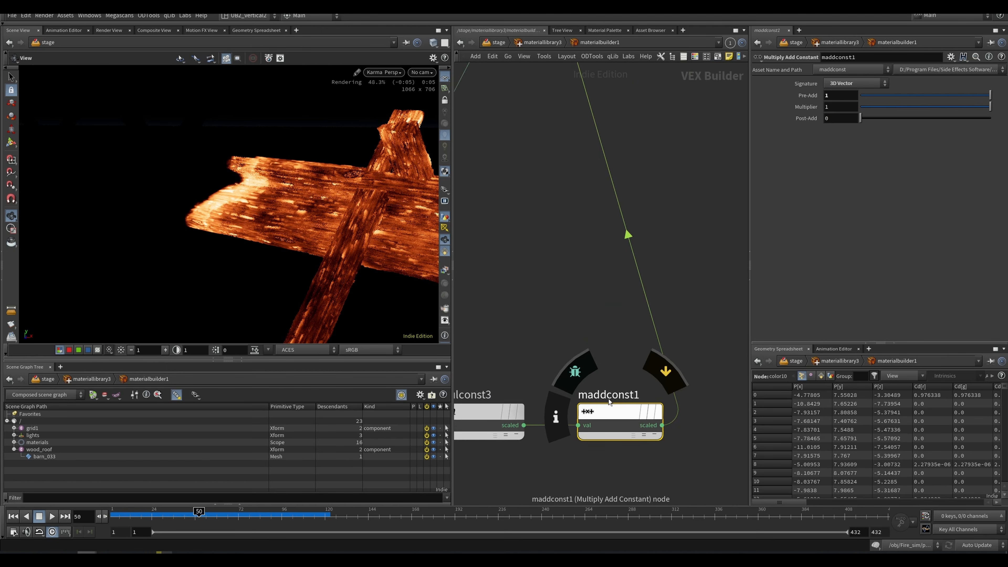
{"action": "scroll", "coordinate": [595, 302], "scroll_direction": "down", "scroll_amount": 5}
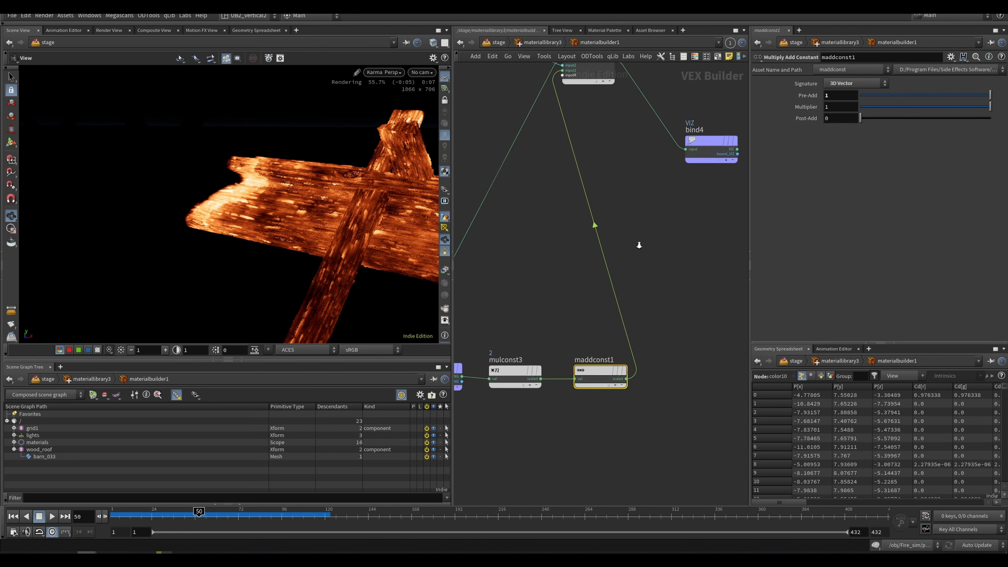
{"action": "left_click_drag", "start_coordinate": [666, 186], "coordinate": [666, 340]}
{"action": "left_click", "coordinate": [644, 329]}
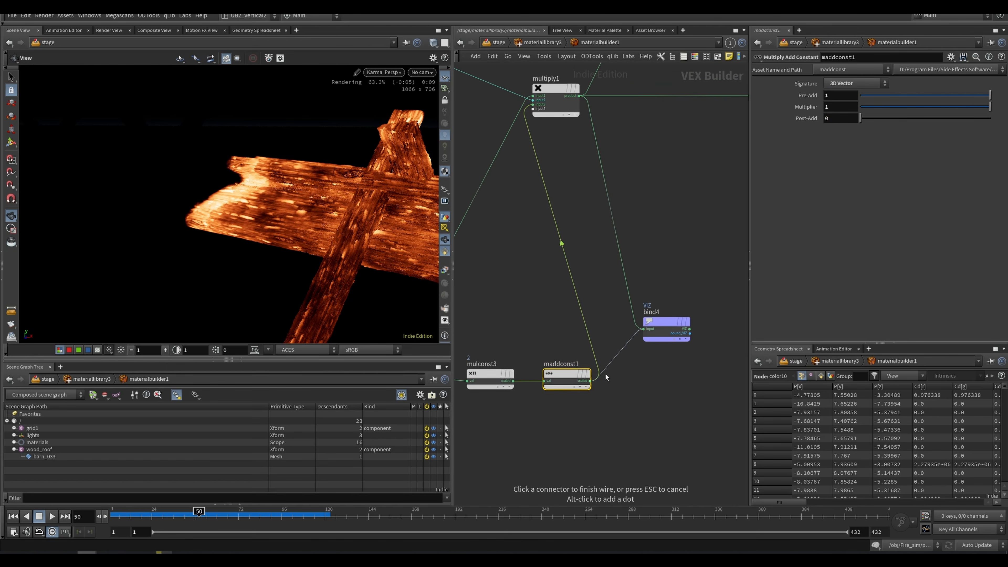
{"action": "middle_click_drag", "start_coordinate": [549, 288], "coordinate": [559, 317]}
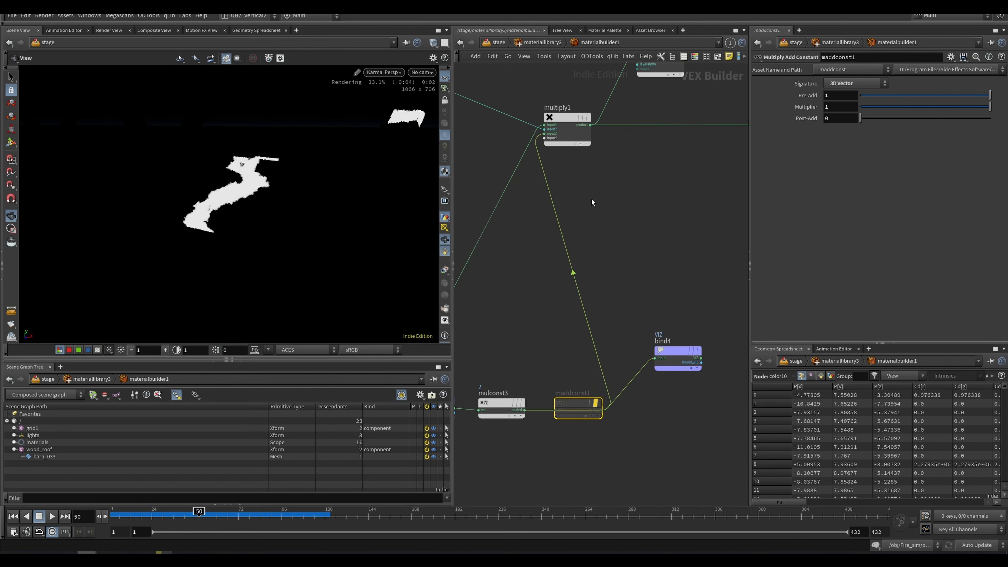
Feed multiply1's output into VIZ bind4 and re-enable maddconst1.
{"action": "left_click", "coordinate": [656, 358]}
{"action": "left_click", "coordinate": [617, 136]}
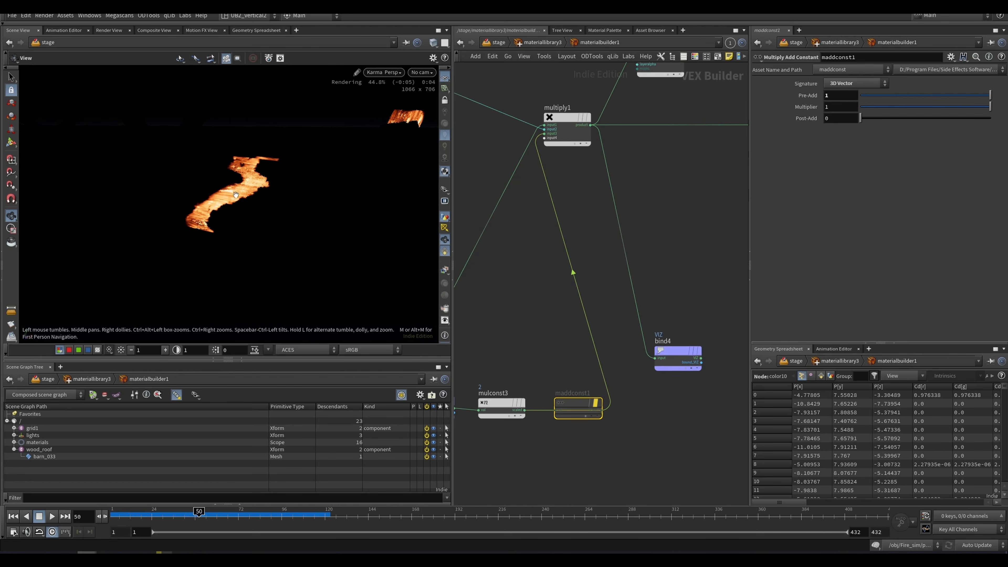
{"action": "left_click_drag", "start_coordinate": [560, 365], "coordinate": [594, 427]}
{"action": "key", "text": "b"}
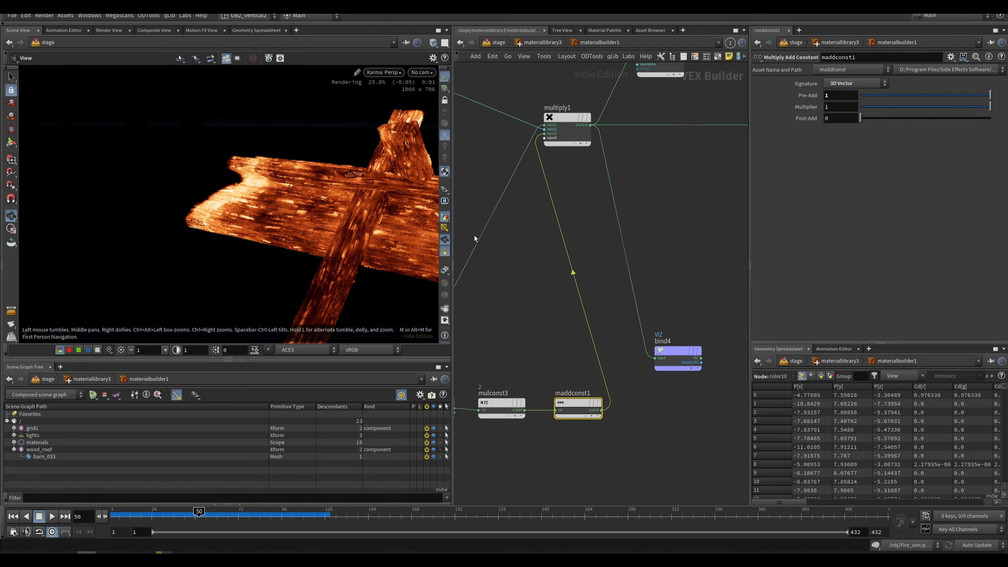
Check maddconst1's output through VIZ bind4, and reconnect bind4 to multiply1.
{"action": "left_click_drag", "start_coordinate": [639, 307], "coordinate": [632, 416]}
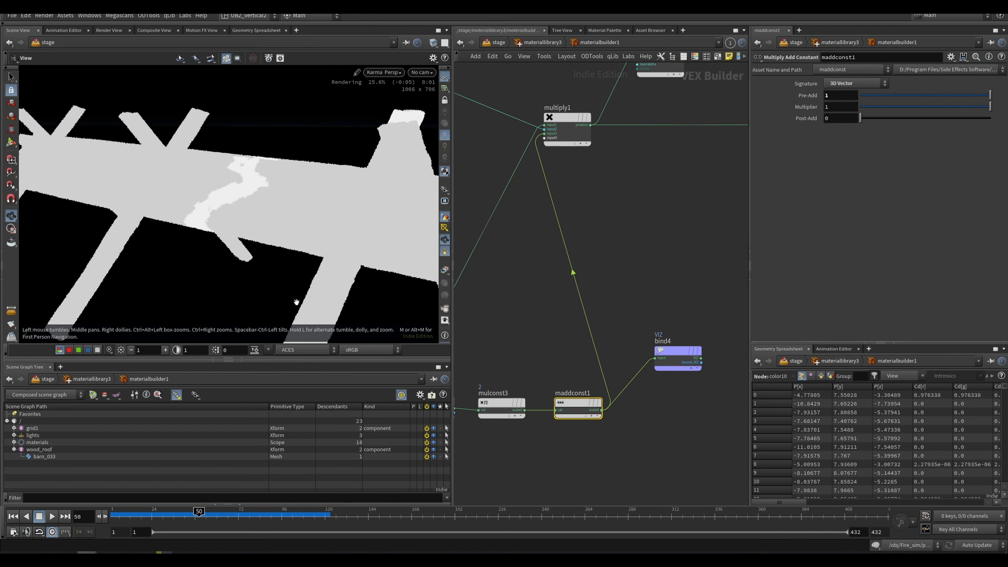
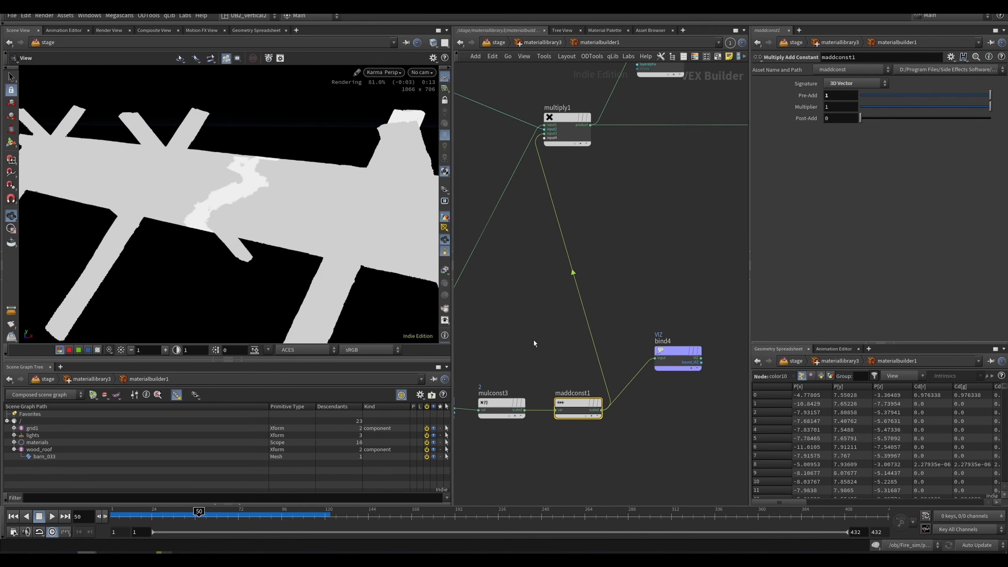
{"action": "middle_click_drag", "start_coordinate": [605, 325], "coordinate": [602, 358]}
{"action": "left_click", "coordinate": [657, 393]}
{"action": "left_click", "coordinate": [587, 158]}
Bypass maddconst1 and re-enable it to compare the emission with and without the pre-add.
{"action": "middle_click_drag", "start_coordinate": [595, 336], "coordinate": [602, 288]}
{"action": "key", "text": "b"}
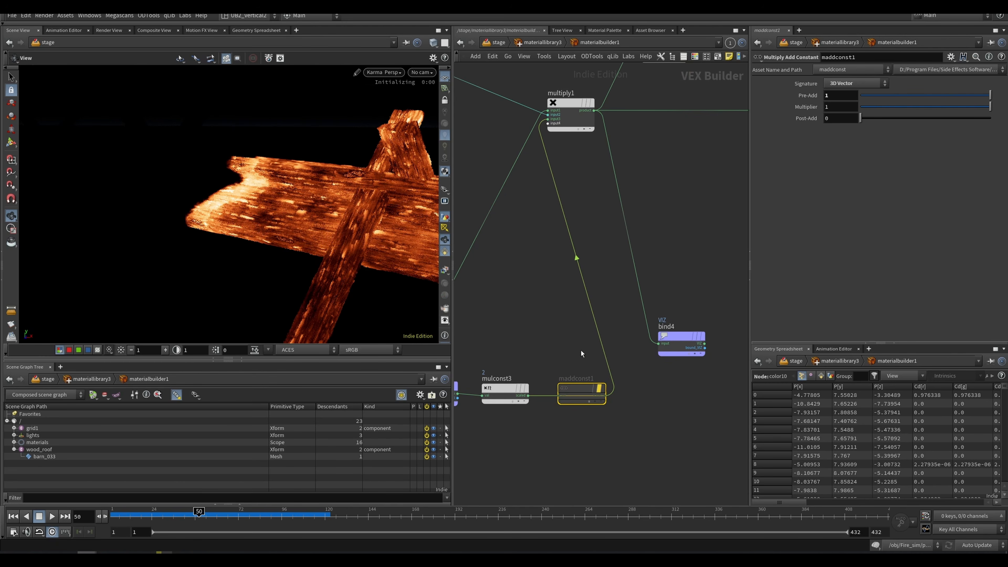
{"action": "key", "text": "b"}
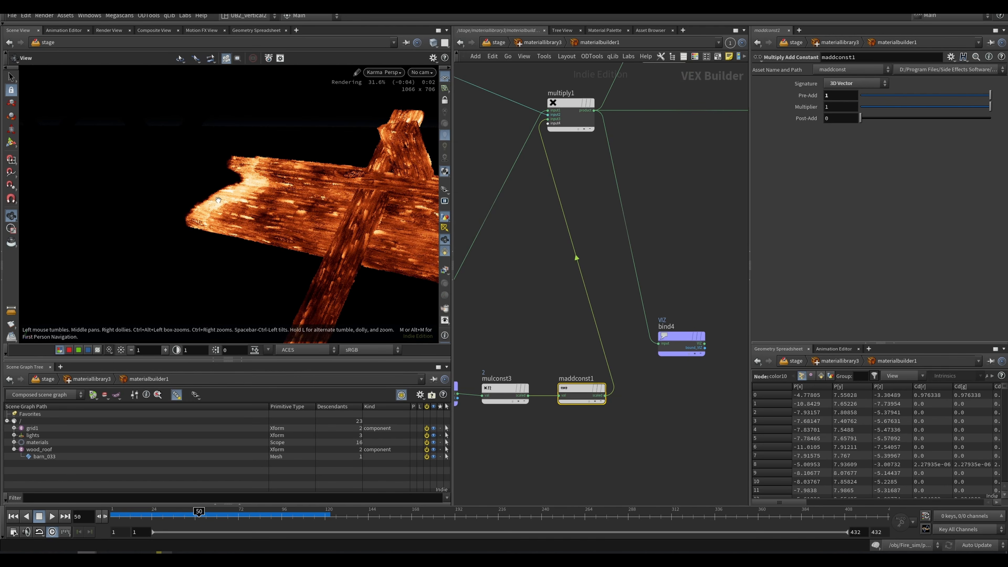
Move VIZ bind4 closer to multiply1 and show the parameters of the fire_mask_burn bind3 node.
{"action": "scroll", "coordinate": [573, 272], "scroll_direction": "down", "scroll_amount": 8}
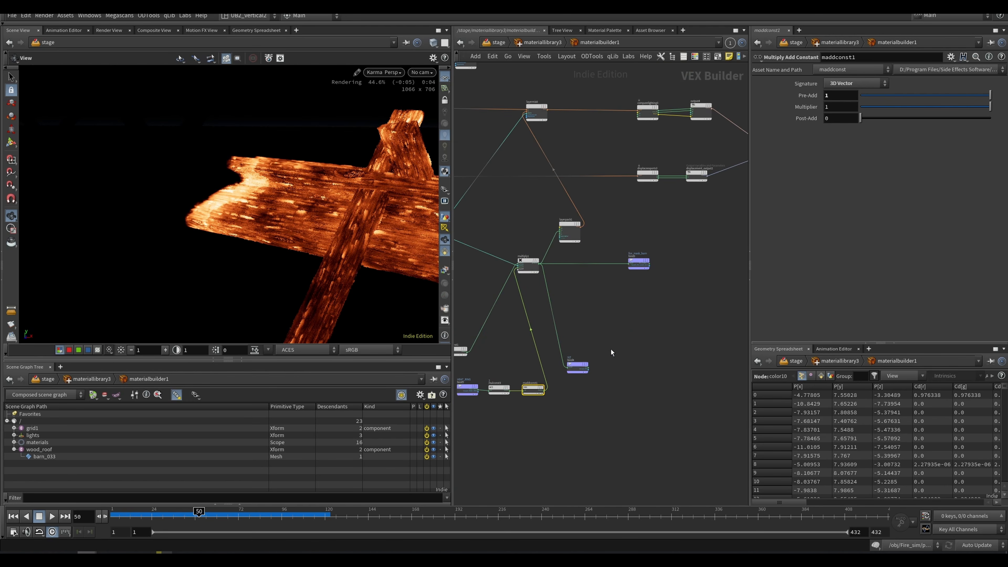
{"action": "left_click_drag", "start_coordinate": [589, 369], "coordinate": [613, 323]}
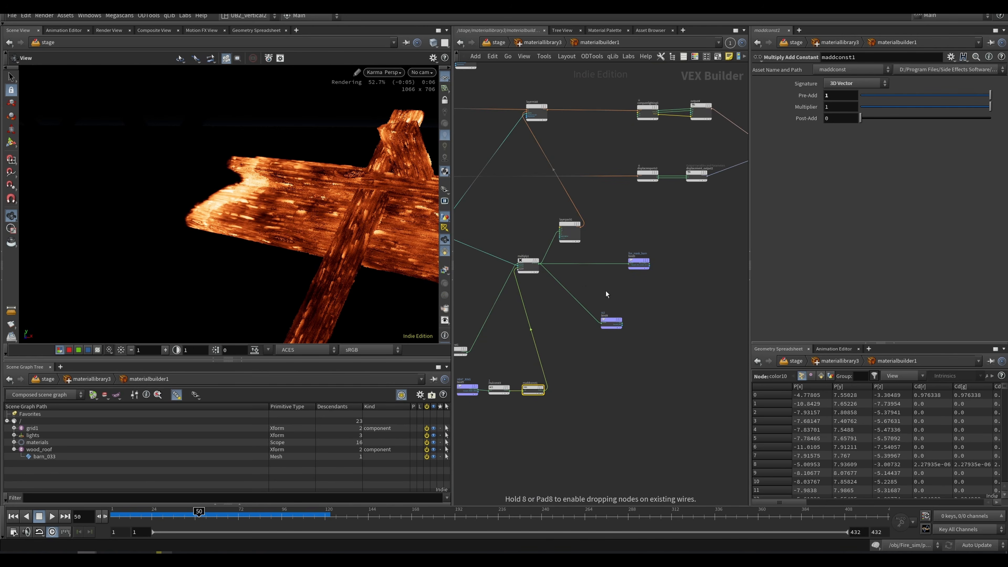
{"action": "scroll", "coordinate": [595, 276], "scroll_direction": "up", "scroll_amount": 5}
{"action": "middle_click_drag", "start_coordinate": [628, 271], "coordinate": [613, 312]}
{"action": "middle_click_drag", "start_coordinate": [617, 255], "coordinate": [552, 257]}
{"action": "left_click", "coordinate": [627, 291]}
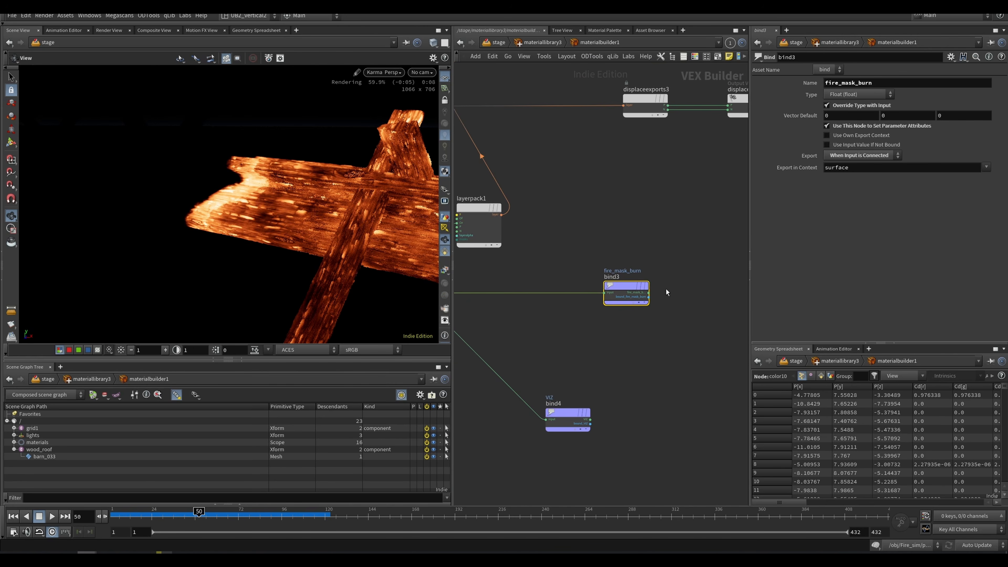
Display the fire_mask_burn render output in the viewport, and switch the render output to C.
{"action": "left_click", "coordinate": [448, 271]}
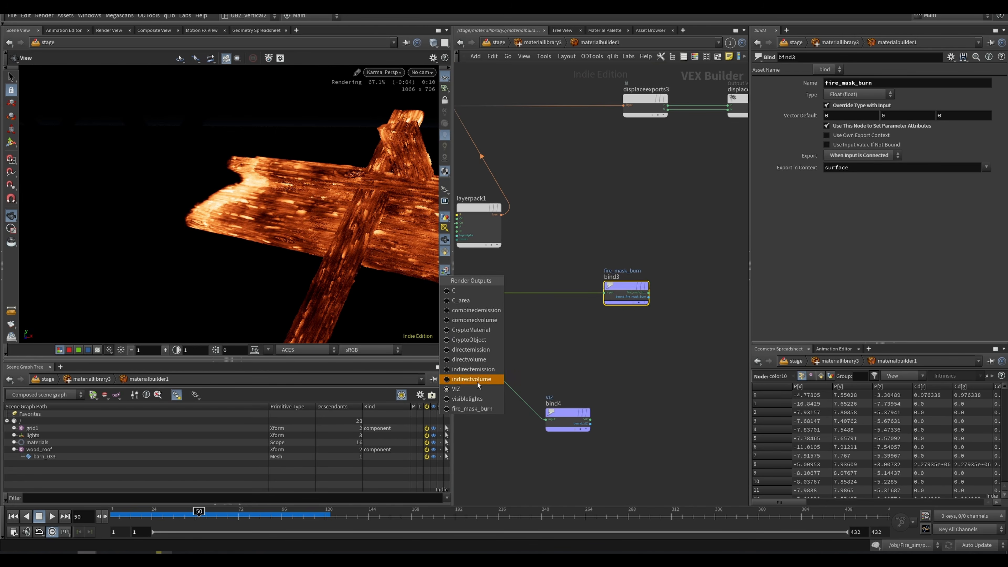
{"action": "left_click", "coordinate": [478, 408]}
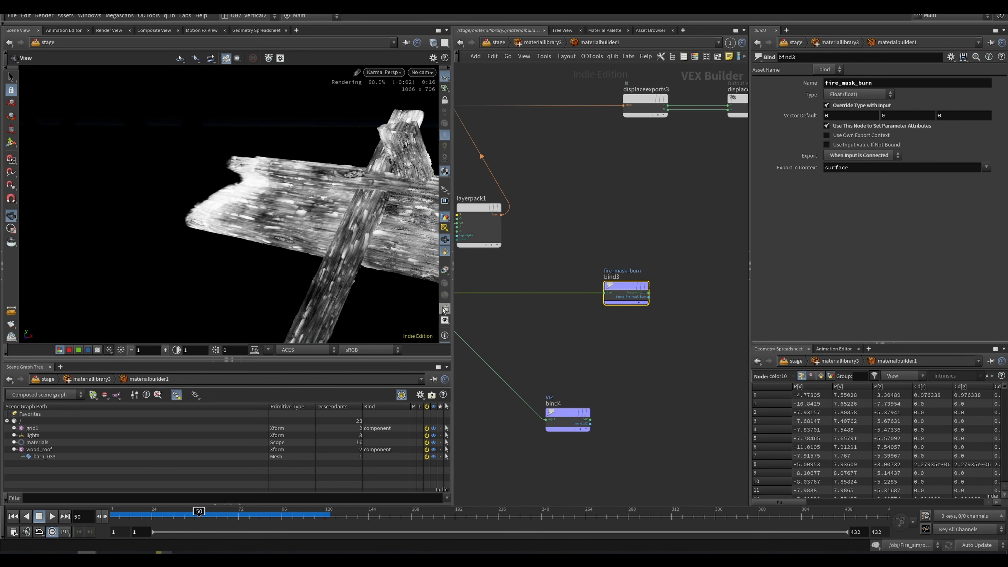
{"action": "left_click_drag", "start_coordinate": [280, 234], "coordinate": [202, 264]}
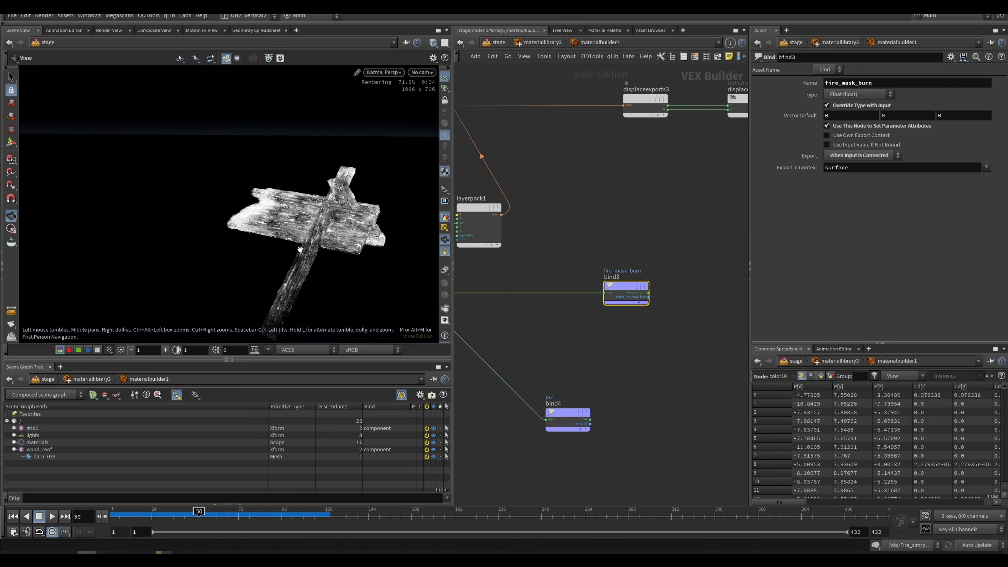
{"action": "left_click", "coordinate": [447, 271]}
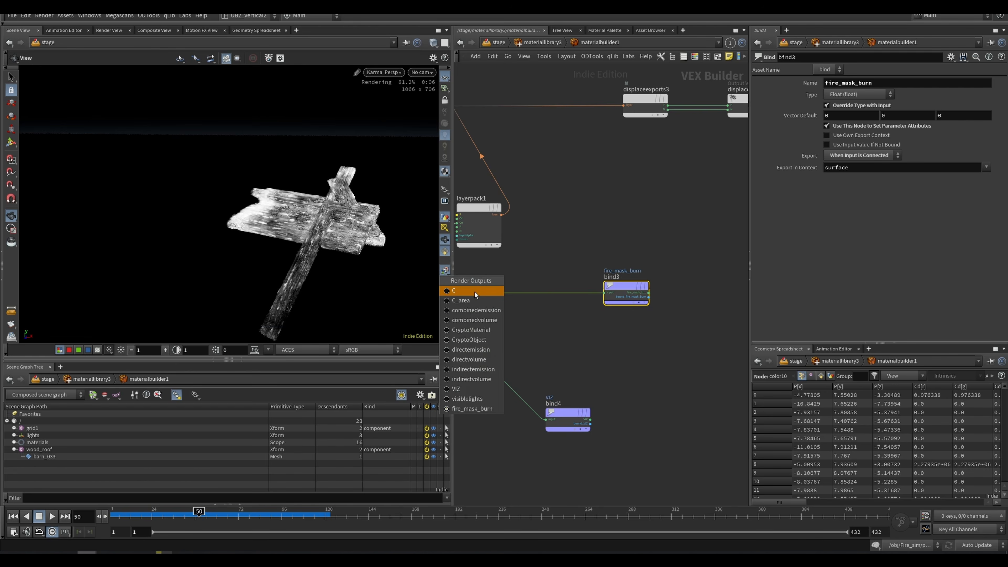
{"action": "left_click", "coordinate": [475, 291]}
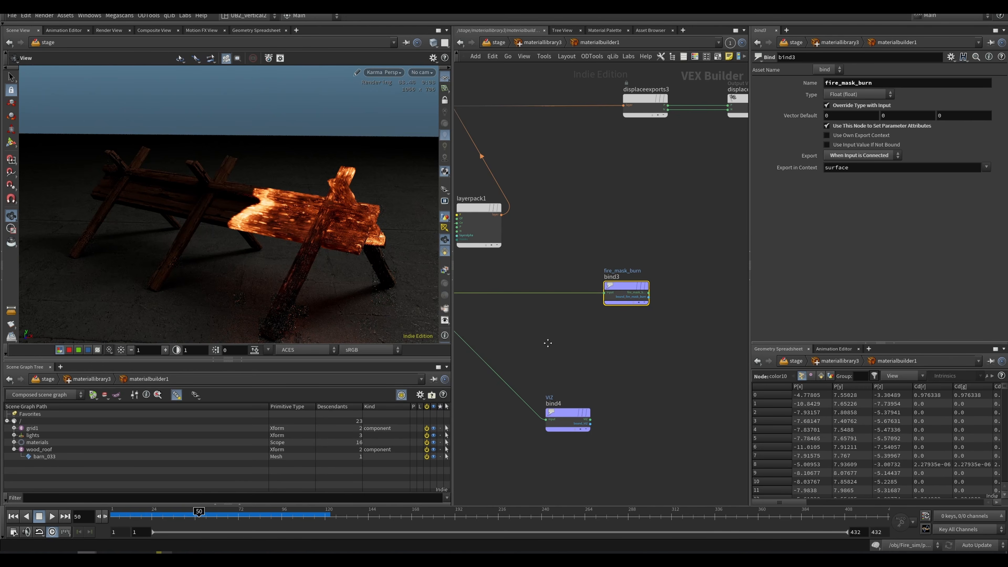
Move VIZ bind4 above the fire_mask_burn bind3 node and reposition layerpack1 above multiply1.
{"action": "scroll", "coordinate": [545, 334], "scroll_direction": "down", "scroll_amount": 4}
{"action": "middle_click_drag", "start_coordinate": [545, 334], "coordinate": [595, 350]}
{"action": "left_click_drag", "start_coordinate": [607, 398], "coordinate": [615, 290]}
{"action": "scroll", "coordinate": [568, 278], "scroll_direction": "up", "scroll_amount": 5}
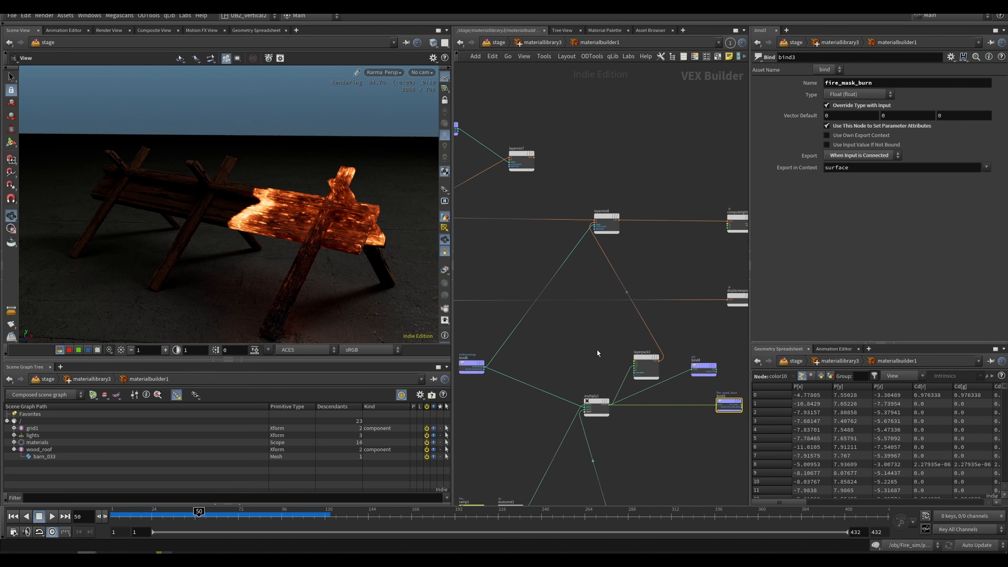
{"action": "left_click", "coordinate": [660, 348]}
{"action": "scroll", "coordinate": [612, 302], "scroll_direction": "down", "scroll_amount": 6}
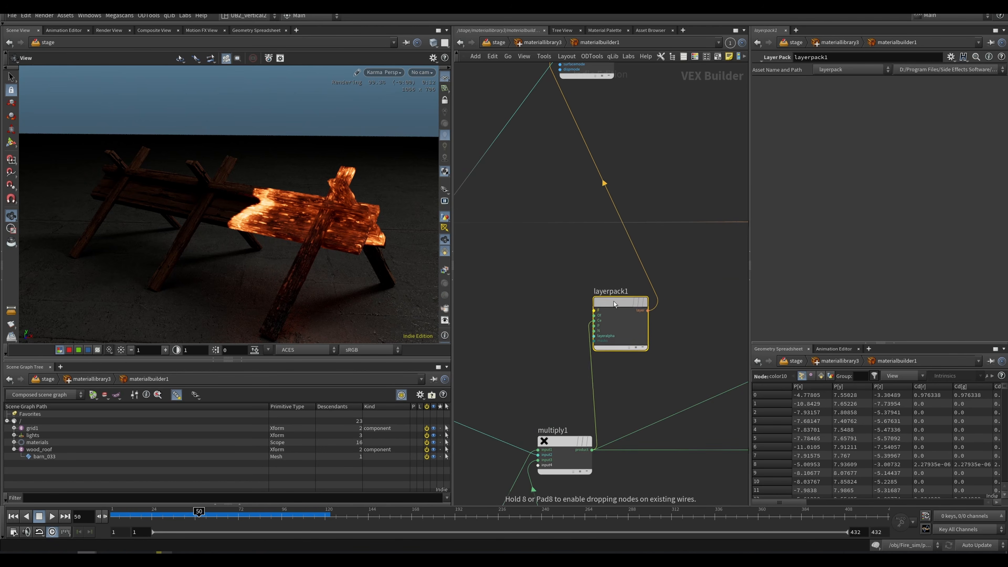
Examine the Cracked_Wooden_Planks shaders and follow their layer mix connections through the network back towards layerpack1.
{"action": "scroll", "coordinate": [612, 317], "scroll_direction": "up", "scroll_amount": 3}
{"action": "middle_click_drag", "start_coordinate": [555, 416], "coordinate": [662, 308]}
{"action": "scroll", "coordinate": [607, 308], "scroll_direction": "down", "scroll_amount": 5}
{"action": "left_click_drag", "start_coordinate": [680, 305], "coordinate": [508, 393]}
{"action": "scroll", "coordinate": [582, 311], "scroll_direction": "up", "scroll_amount": 6}
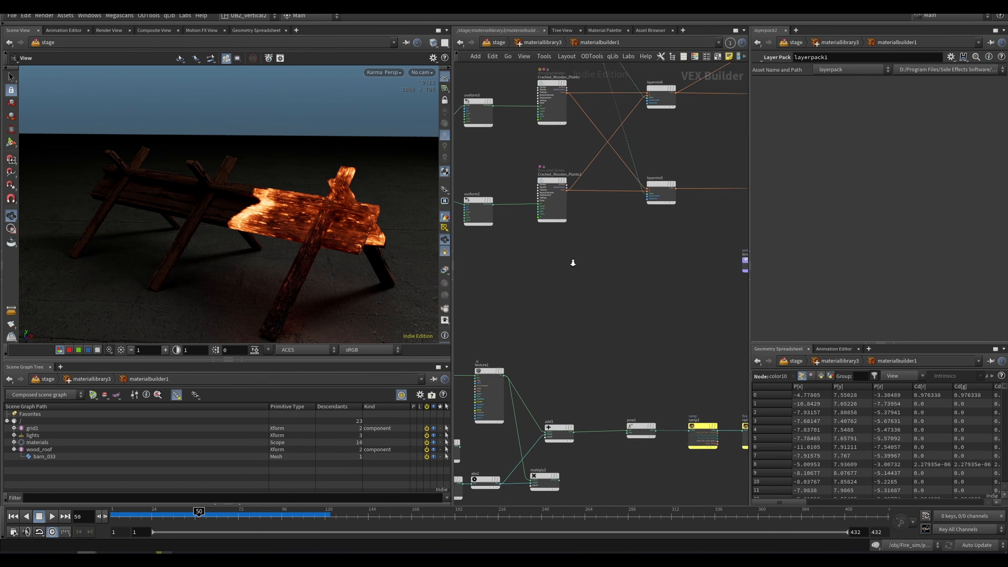
{"action": "right_click", "coordinate": [563, 264]}
{"action": "key", "text": "Escape"}
{"action": "scroll", "coordinate": [563, 286], "scroll_direction": "up", "scroll_amount": 4}
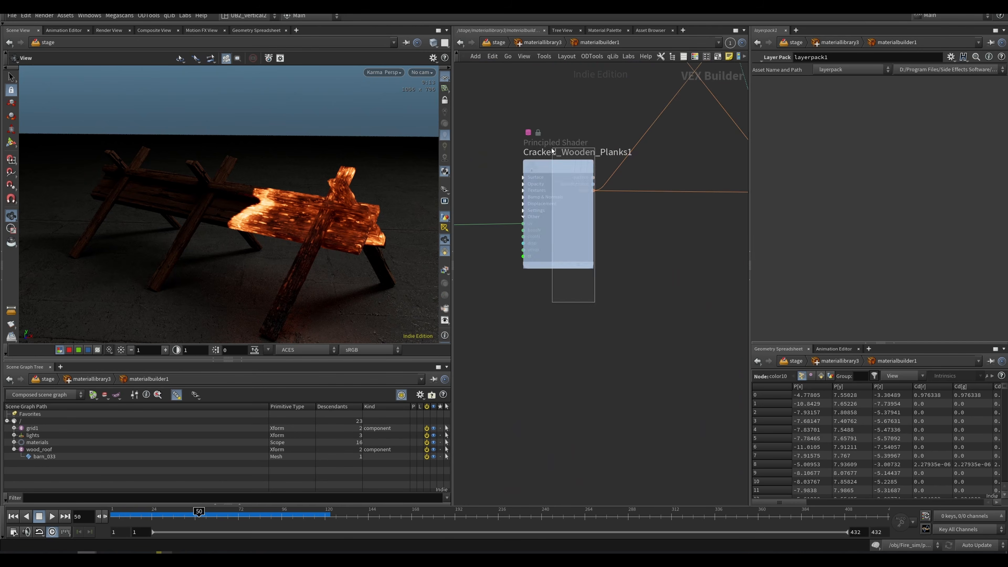
{"action": "left_click", "coordinate": [568, 178]}
{"action": "scroll", "coordinate": [598, 197], "scroll_direction": "down", "scroll_amount": 6}
{"action": "middle_click_drag", "start_coordinate": [653, 330], "coordinate": [594, 245]}
{"action": "left_click_drag", "start_coordinate": [683, 243], "coordinate": [543, 258]}
{"action": "scroll", "coordinate": [543, 257], "scroll_direction": "up", "scroll_amount": 4}
{"action": "left_click", "coordinate": [533, 310]}
{"action": "middle_click_drag", "start_coordinate": [689, 289], "coordinate": [521, 291]}
{"action": "middle_click_drag", "start_coordinate": [655, 297], "coordinate": [515, 297]}
{"action": "middle_click_drag", "start_coordinate": [635, 180], "coordinate": [524, 313]}
{"action": "scroll", "coordinate": [541, 244], "scroll_direction": "up", "scroll_amount": 2}
Examine multiply1's connection into layerpack1's Ce emission input and adjust layerpack1's position above multiply1.
{"action": "left_click", "coordinate": [593, 256]}
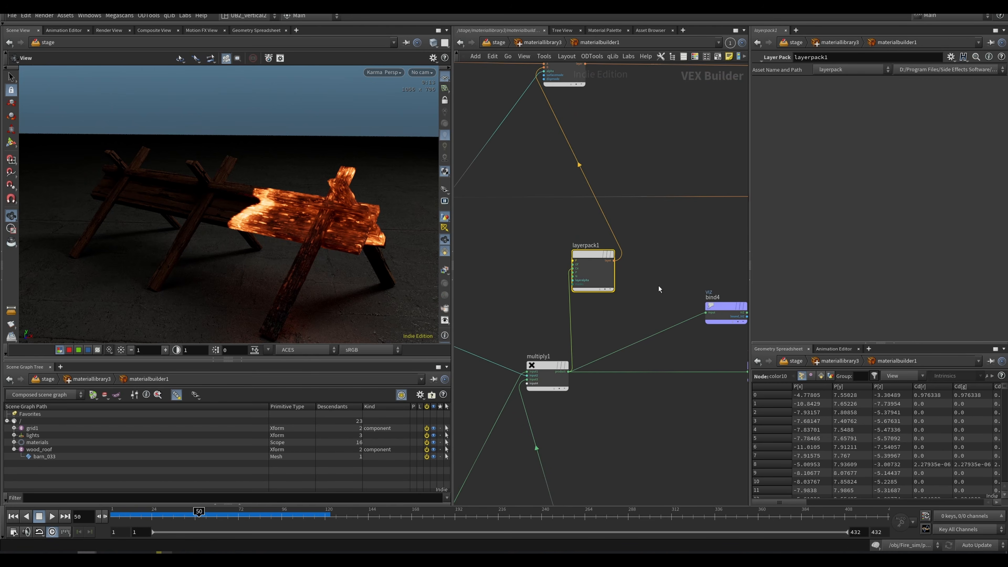
{"action": "scroll", "coordinate": [587, 276], "scroll_direction": "up", "scroll_amount": 3}
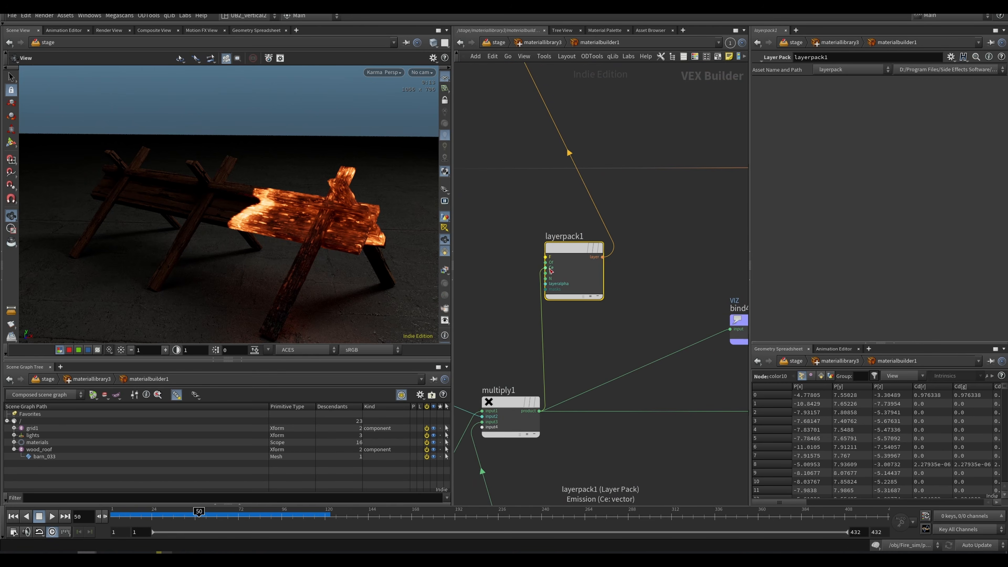
{"action": "left_click_drag", "start_coordinate": [551, 272], "coordinate": [581, 290]}
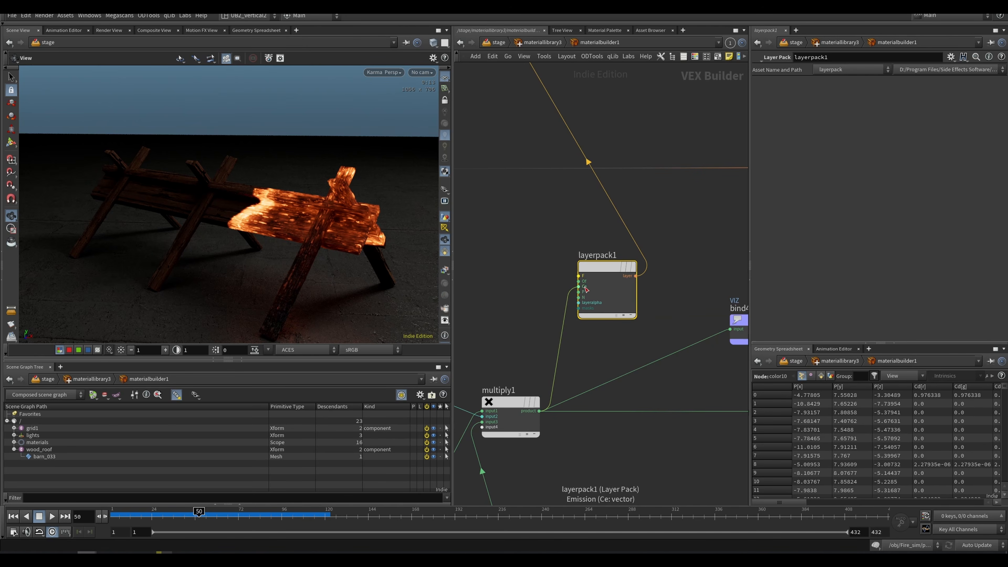
{"action": "scroll", "coordinate": [551, 288], "scroll_direction": "up", "scroll_amount": 3}
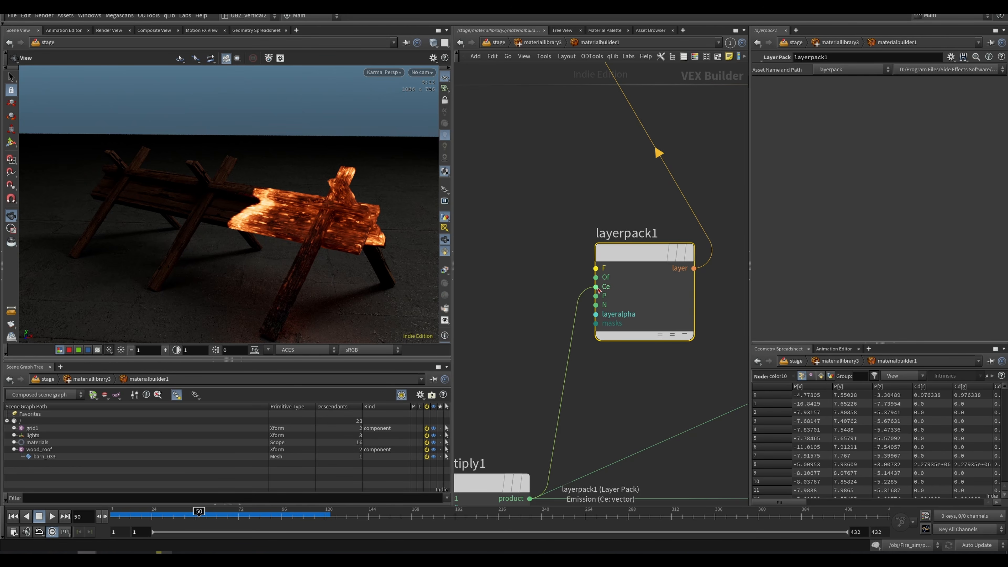
{"action": "scroll", "coordinate": [600, 287], "scroll_direction": "down", "scroll_amount": 5}
{"action": "scroll", "coordinate": [621, 297], "scroll_direction": "up", "scroll_amount": 3}
{"action": "left_click_drag", "start_coordinate": [622, 307], "coordinate": [569, 295]}
{"action": "middle_click_drag", "start_coordinate": [620, 271], "coordinate": [631, 342]}
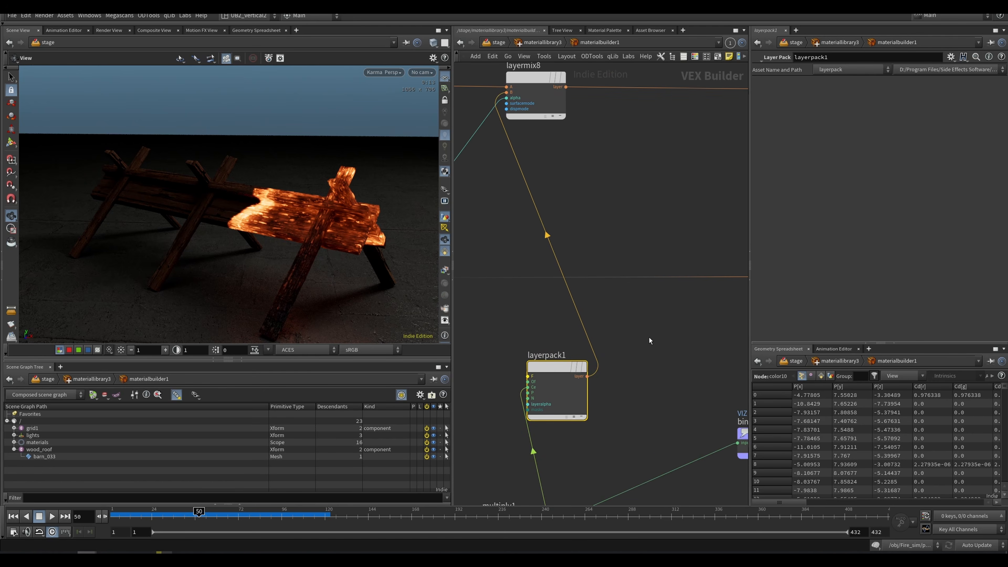
Inspect layermix8's parameters and the layerpack1 layer feeding into it.
{"action": "scroll", "coordinate": [635, 358], "scroll_direction": "down", "scroll_amount": 4}
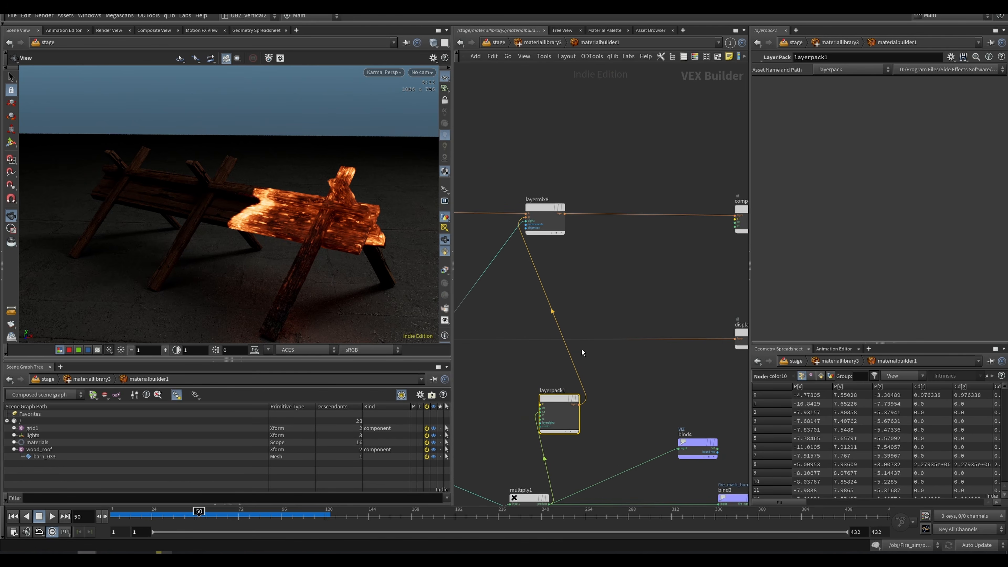
{"action": "middle_click", "coordinate": [544, 221]}
{"action": "left_click", "coordinate": [545, 220]}
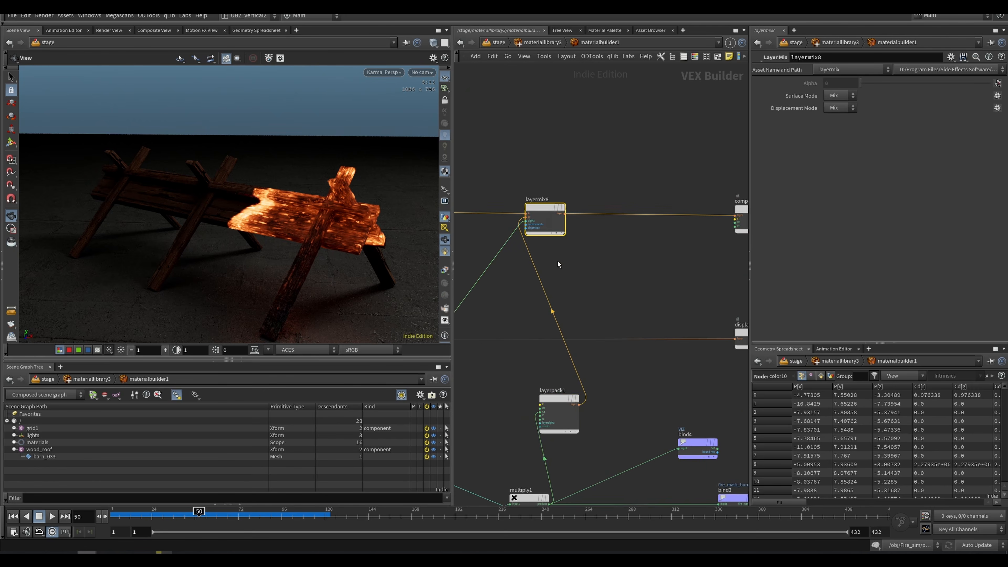
{"action": "scroll", "coordinate": [586, 246], "scroll_direction": "down", "scroll_amount": 5}
{"action": "mouse_move", "coordinate": [586, 244]}
{"action": "middle_mouse_down"}
{"action": "mouse_move", "coordinate": [641, 249]}
{"action": "mouse_move", "coordinate": [580, 252]}
{"action": "middle_mouse_up"}
{"action": "scroll", "coordinate": [697, 254], "scroll_direction": "up", "scroll_amount": 7}
Set the viewport brightness to 3 and inspect the burning edge and wooden support up close.
{"action": "scroll", "coordinate": [270, 213], "scroll_direction": "up", "scroll_amount": 4}
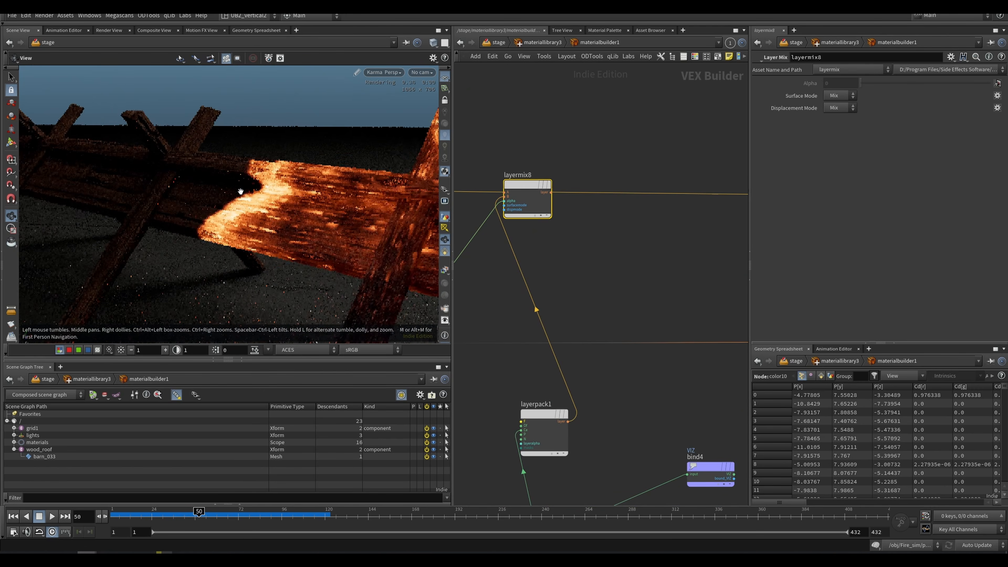
{"action": "left_click_drag", "start_coordinate": [331, 242], "coordinate": [333, 292]}
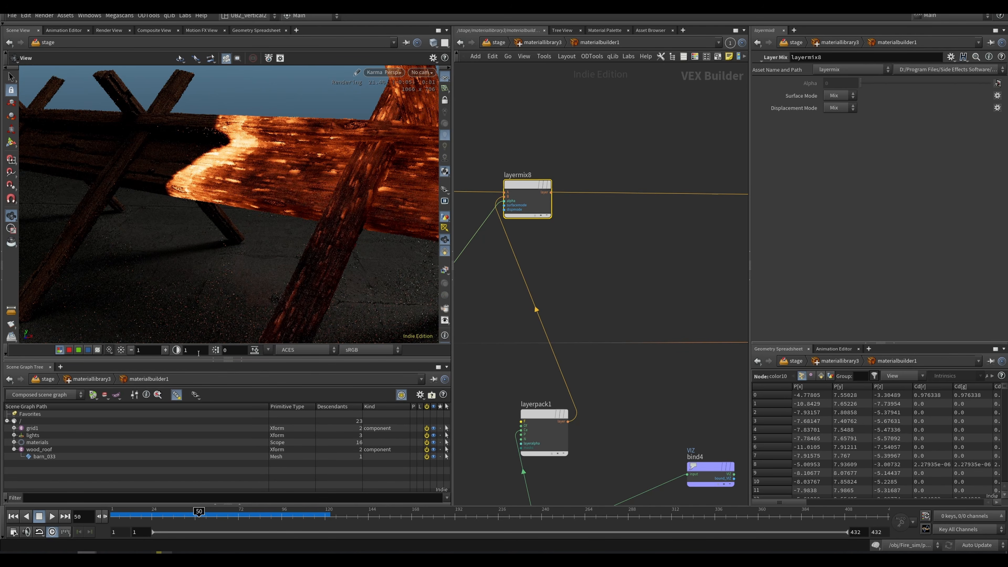
{"action": "left_click_drag", "start_coordinate": [145, 351], "coordinate": [106, 356]}
{"action": "type", "text": "3"}
{"action": "key", "text": "Return"}
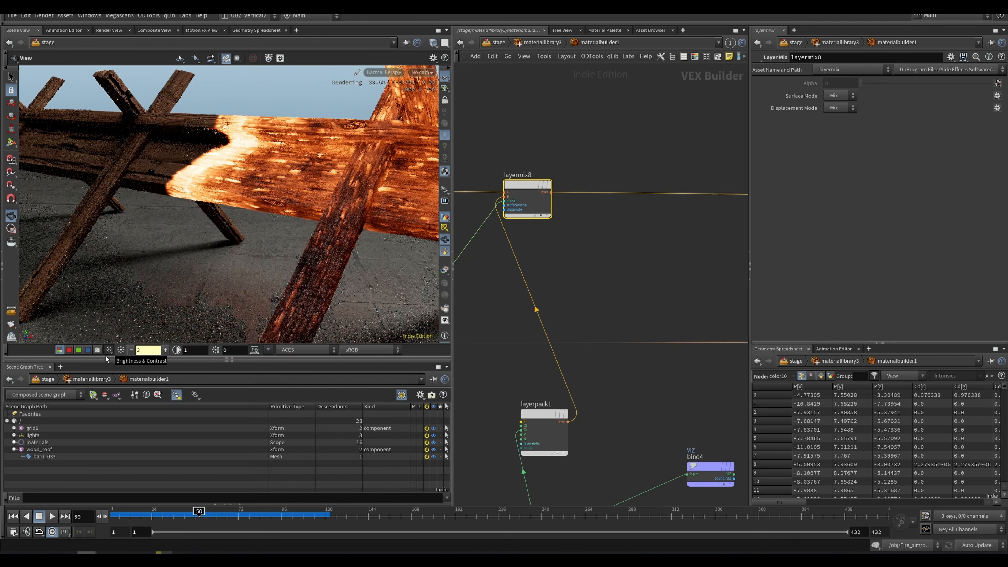
{"action": "left_click_drag", "start_coordinate": [327, 268], "coordinate": [276, 241]}
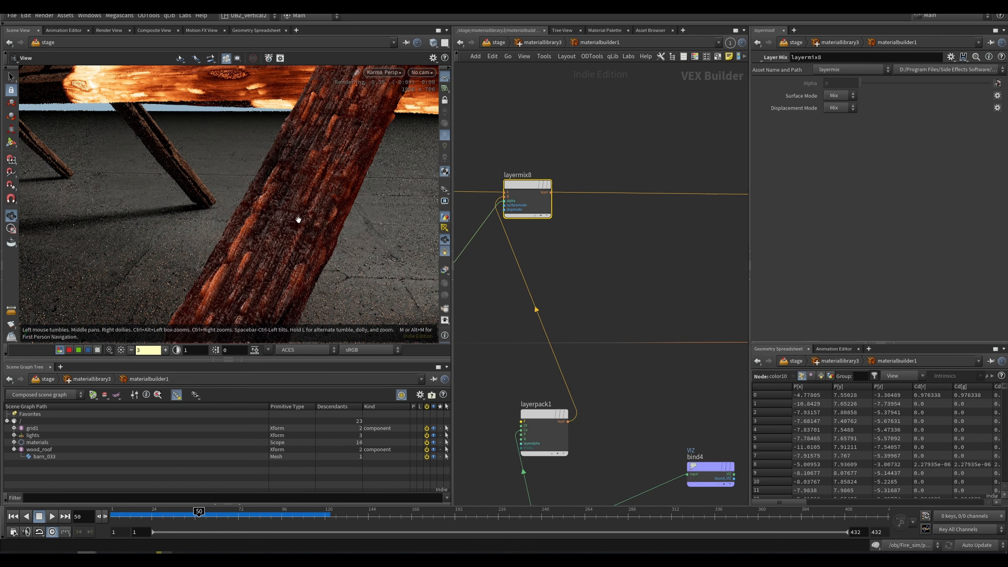
Examine the surface and displacement export nodes at the network's end, and view the whole burning wood structure.
{"action": "scroll", "coordinate": [553, 277], "scroll_direction": "down", "scroll_amount": 5}
{"action": "middle_click_drag", "start_coordinate": [547, 211], "coordinate": [673, 202]}
{"action": "left_click_drag", "start_coordinate": [587, 205], "coordinate": [680, 210]}
{"action": "middle_click_drag", "start_coordinate": [716, 209], "coordinate": [649, 214]}
{"action": "scroll", "coordinate": [669, 216], "scroll_direction": "up", "scroll_amount": 1}
{"action": "left_click_drag", "start_coordinate": [670, 216], "coordinate": [586, 279]}
{"action": "scroll", "coordinate": [659, 275], "scroll_direction": "up", "scroll_amount": 1}
{"action": "middle_click_drag", "start_coordinate": [660, 275], "coordinate": [602, 263]}
{"action": "left_click_drag", "start_coordinate": [609, 271], "coordinate": [669, 298]}
{"action": "left_click_drag", "start_coordinate": [298, 166], "coordinate": [343, 175]}
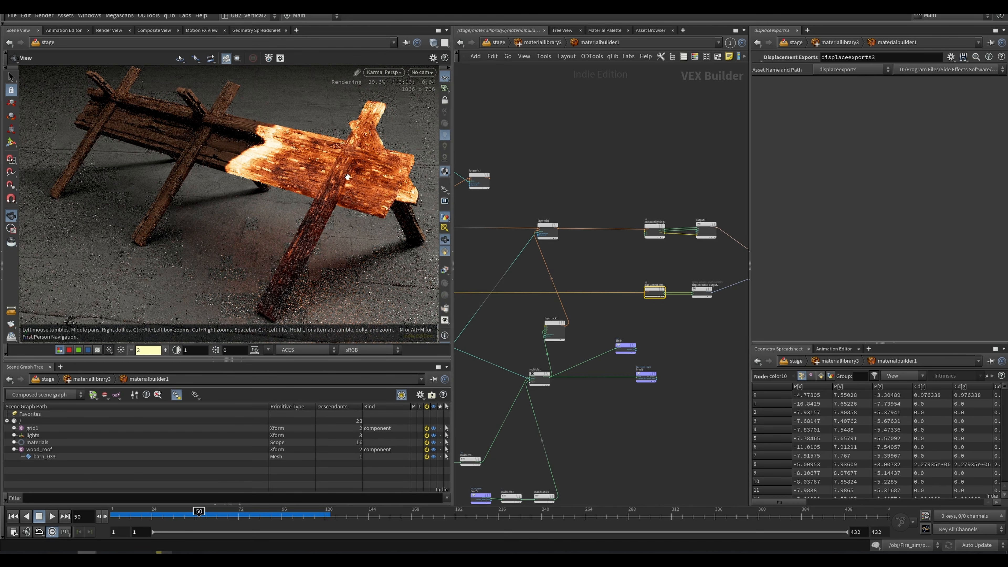
Inspect the embermap bind node bind6 and its connections into layermix8 and multiply1.
{"action": "middle_click_drag", "start_coordinate": [589, 260], "coordinate": [695, 225]}
{"action": "left_click", "coordinate": [516, 211]}
{"action": "scroll", "coordinate": [528, 282], "scroll_direction": "up", "scroll_amount": 5}
{"action": "left_click_drag", "start_coordinate": [560, 297], "coordinate": [501, 421]}
{"action": "scroll", "coordinate": [585, 296], "scroll_direction": "down", "scroll_amount": 5}
{"action": "middle_click_drag", "start_coordinate": [581, 294], "coordinate": [486, 296]}
{"action": "scroll", "coordinate": [119, 306], "scroll_direction": "down", "scroll_amount": 3}
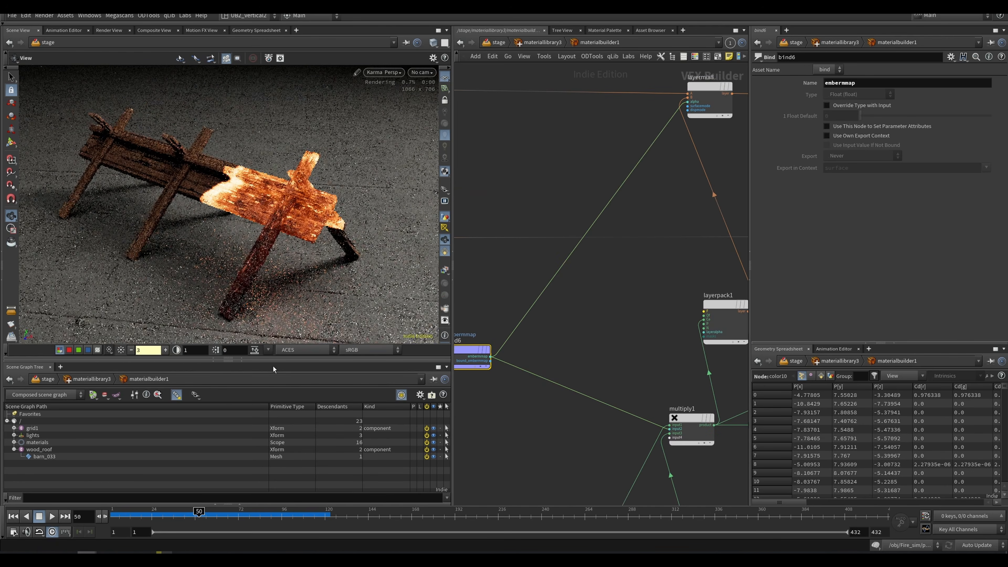
{"action": "left_click", "coordinate": [592, 310]}
Set the viewport brightness to 1.
{"action": "double_click", "coordinate": [139, 350]}
{"action": "type", "text": "1"}
{"action": "key", "text": "Return"}
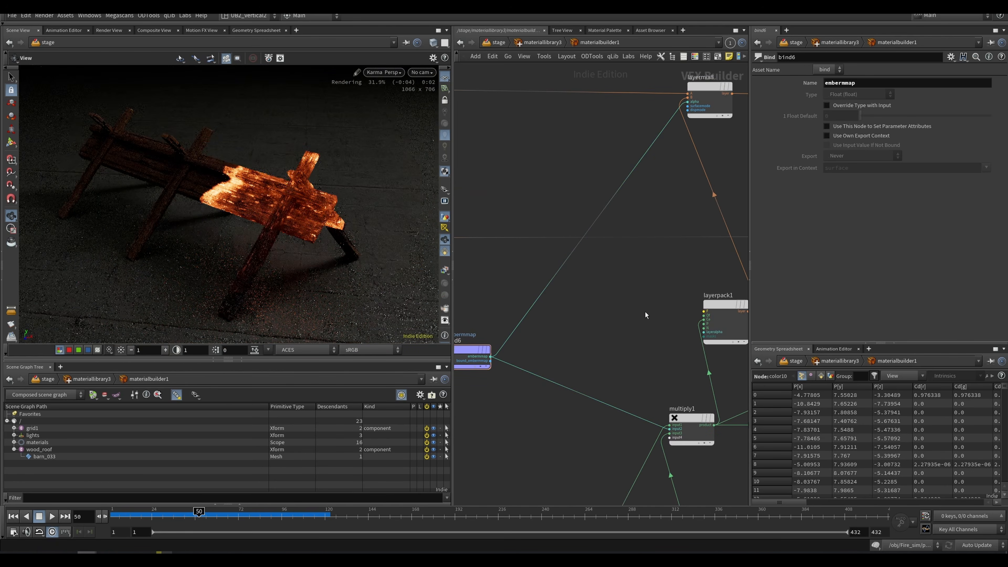
Return to the stage network and enable the fire volume nodes sopimport2 and rendergeometrysettings1 above merge3.
{"action": "key", "text": "u"}
{"action": "key", "text": "u"}
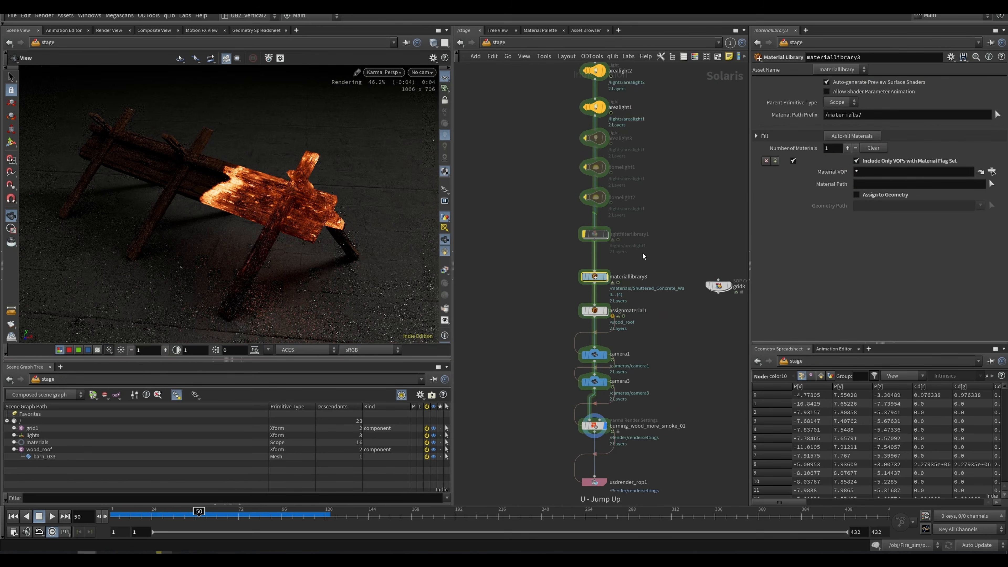
{"action": "left_click", "coordinate": [616, 230]}
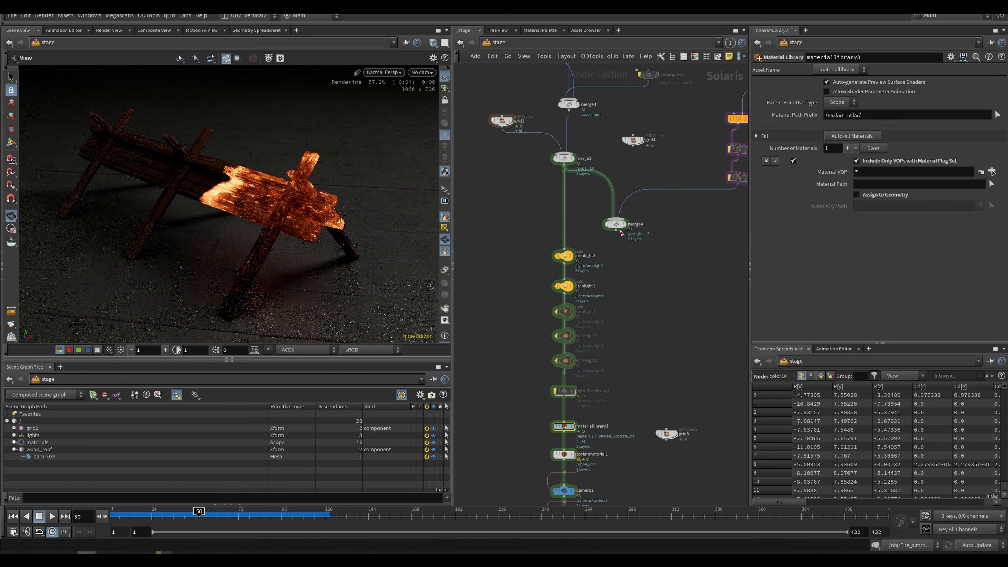
{"action": "left_click_drag", "start_coordinate": [616, 224], "coordinate": [628, 239]}
{"action": "middle_click_drag", "start_coordinate": [606, 77], "coordinate": [596, 203]}
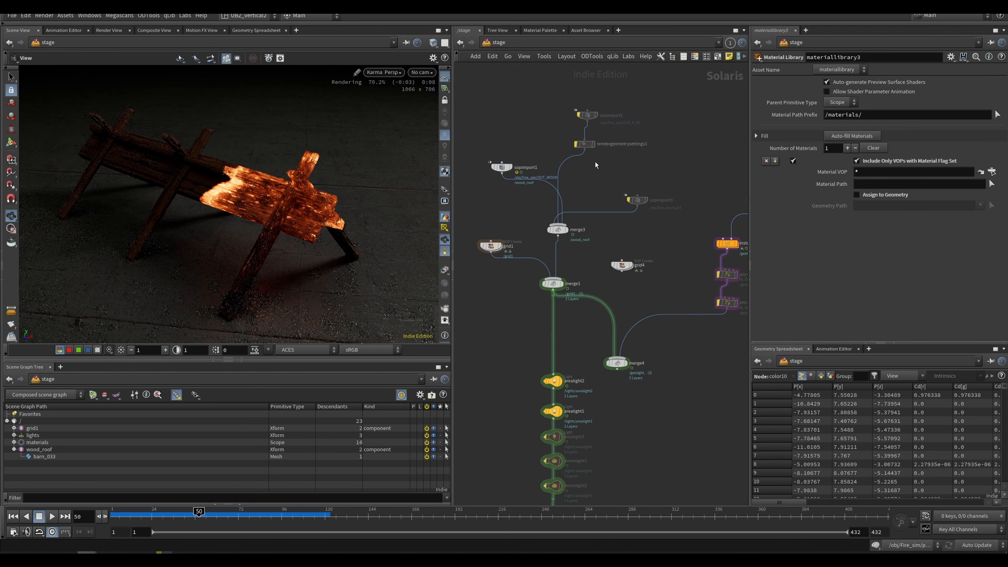
{"action": "left_click_drag", "start_coordinate": [645, 103], "coordinate": [557, 168]}
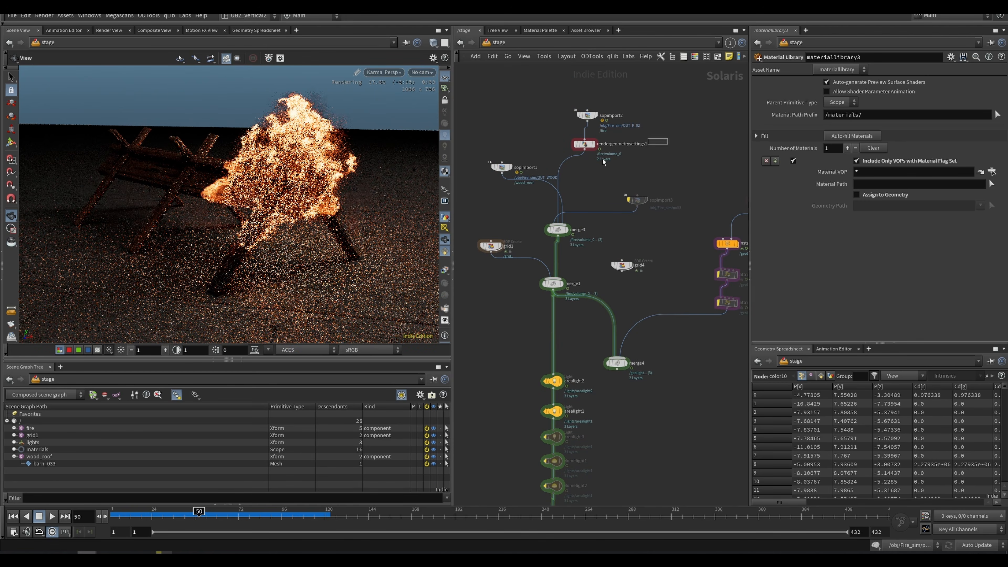
Review the fire's LPE tag and light source options in rendergeometrysettings1, and view the fire at frame 61.
{"action": "left_click", "coordinate": [584, 144]}
{"action": "key", "text": "Return"}
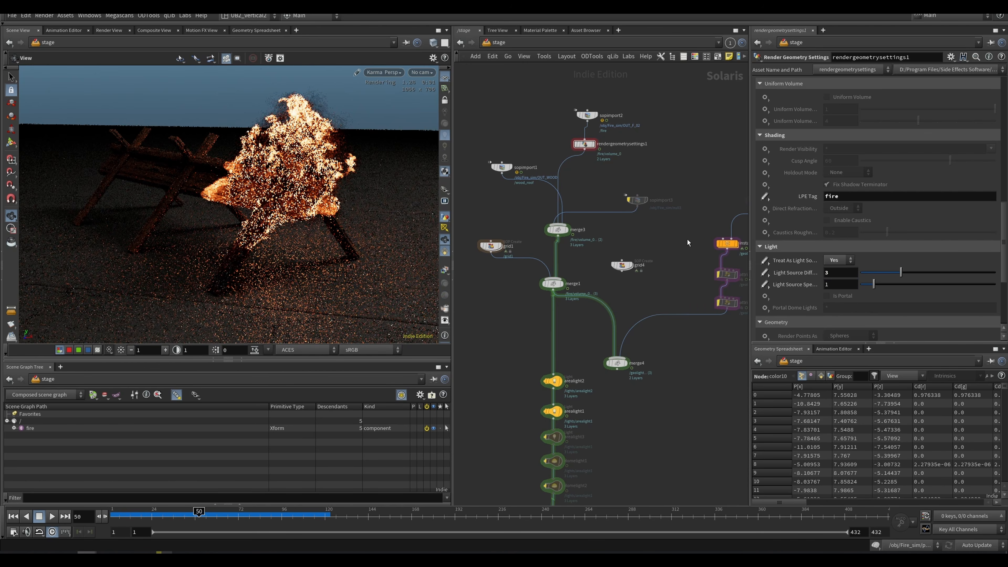
{"action": "left_click_drag", "start_coordinate": [586, 145], "coordinate": [589, 156]}
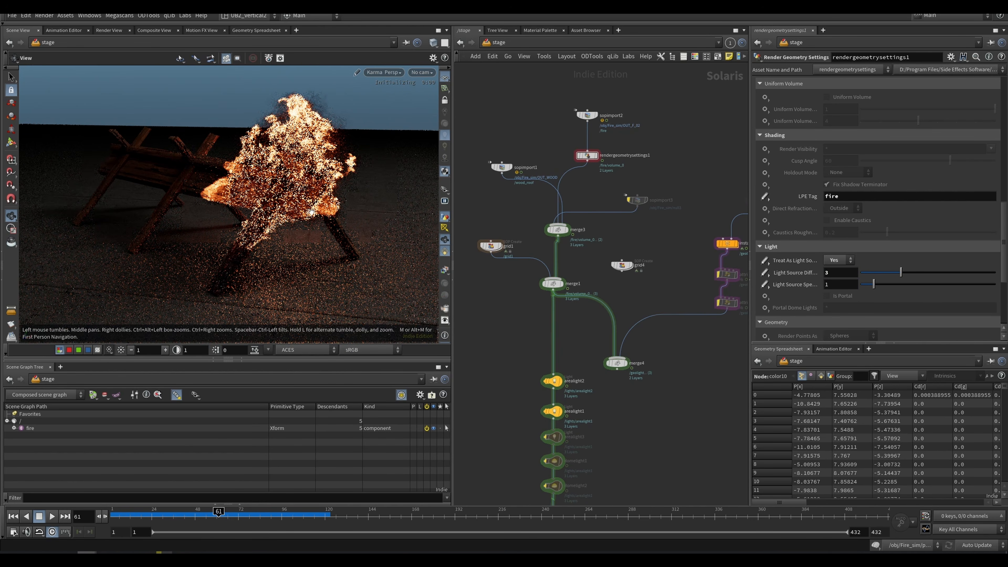
{"action": "left_click_drag", "start_coordinate": [254, 198], "coordinate": [387, 256]}
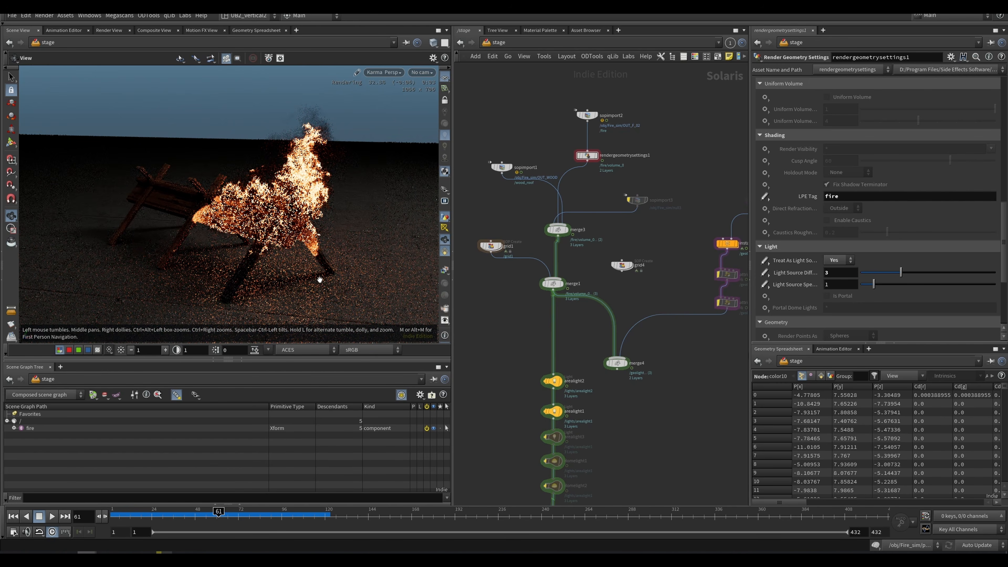
In materiallibrary3, set the fire shader's Intensity Scale to 1024*1 and disable its smoke.
{"action": "middle_click_drag", "start_coordinate": [640, 432], "coordinate": [662, 203]}
{"action": "left_click", "coordinate": [574, 324]}
{"action": "key", "text": "i"}
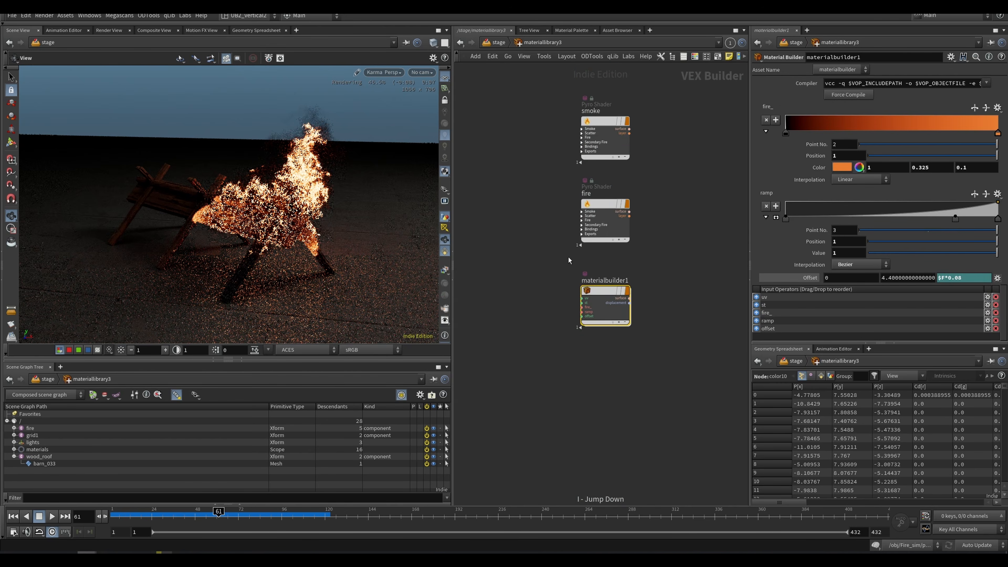
{"action": "left_click_drag", "start_coordinate": [500, 254], "coordinate": [607, 312]}
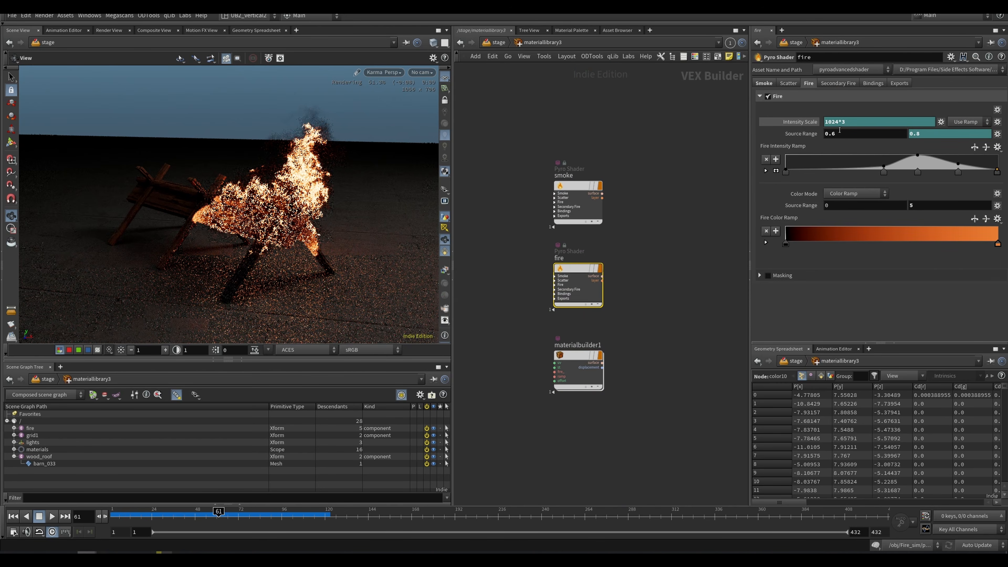
{"action": "key", "text": "BackSpace"}
{"action": "type", "text": "1"}
{"action": "key", "text": "Return"}
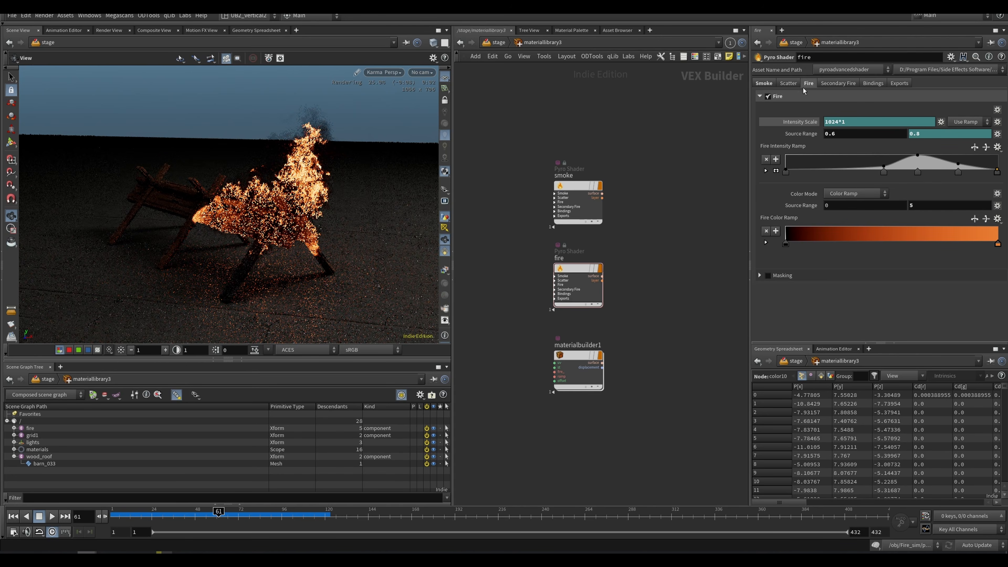
{"action": "left_click", "coordinate": [763, 83]}
{"action": "left_click", "coordinate": [768, 97]}
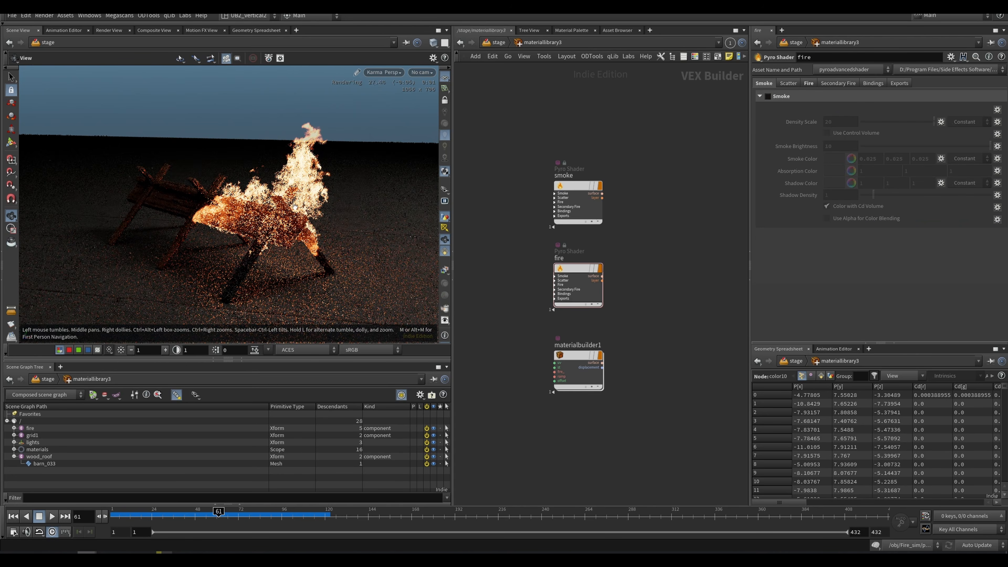
Switch to Nuke and examine the composited burning wood renders.
{"action": "mouse_move", "coordinate": [183, 553]}
{"action": "left_click", "coordinate": [206, 524]}
{"action": "scroll", "coordinate": [279, 245], "scroll_direction": "down", "scroll_amount": 5}
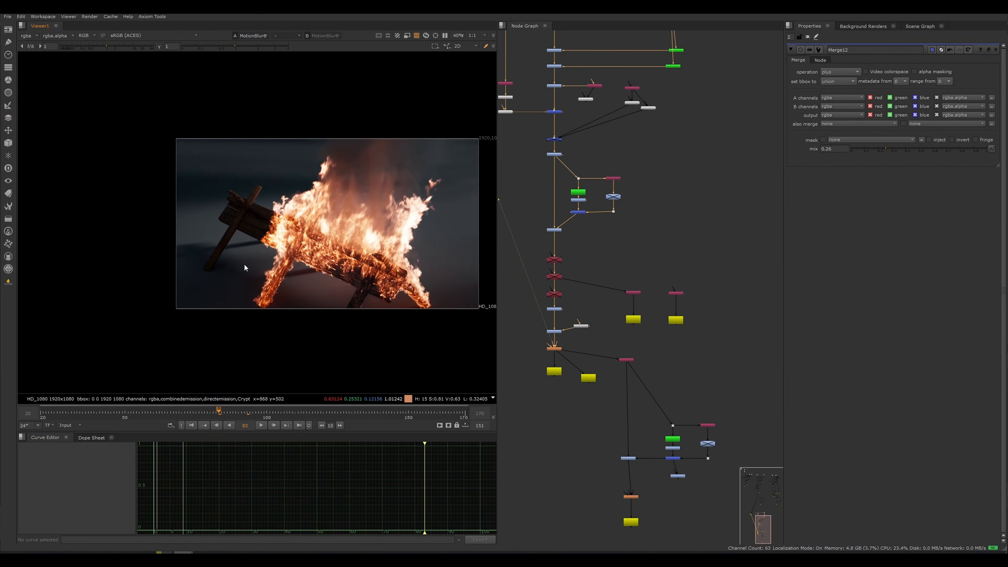
{"action": "scroll", "coordinate": [242, 265], "scroll_direction": "up", "scroll_amount": 2}
{"action": "scroll", "coordinate": [306, 253], "scroll_direction": "up", "scroll_amount": 2}
{"action": "middle_click_drag", "start_coordinate": [281, 286], "coordinate": [292, 293]}
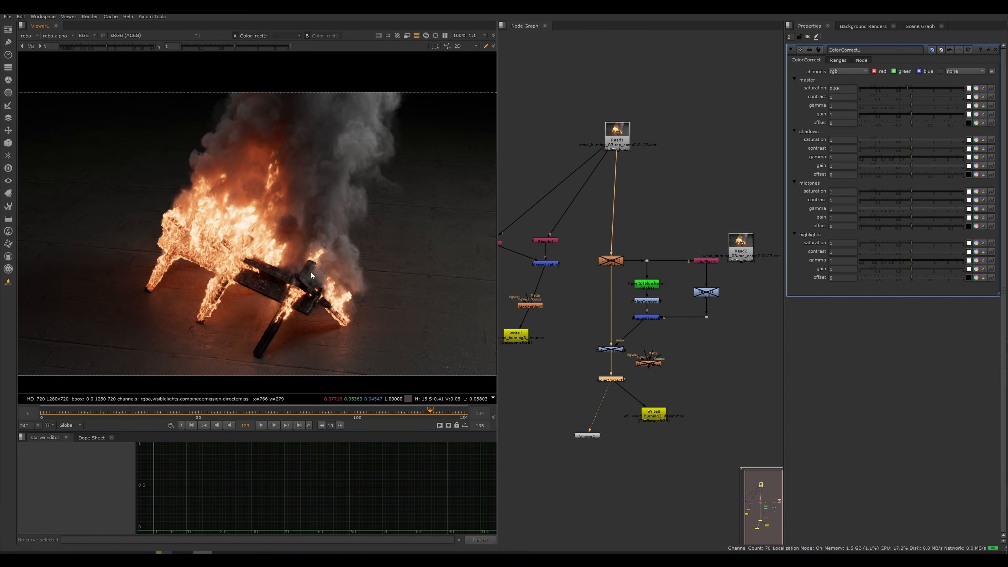
Play the composited burning wood sequence with the ColorCorrect1 node and examine the flames and charred wood up close.
{"action": "scroll", "coordinate": [313, 266], "scroll_direction": "up", "scroll_amount": 5}
{"action": "key", "text": "l"}
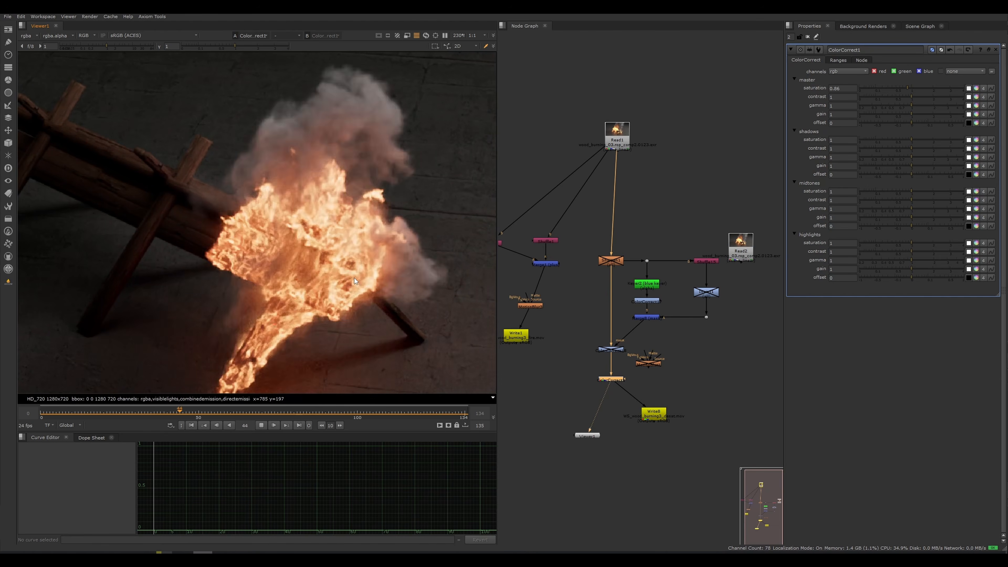
{"action": "key", "text": "k"}
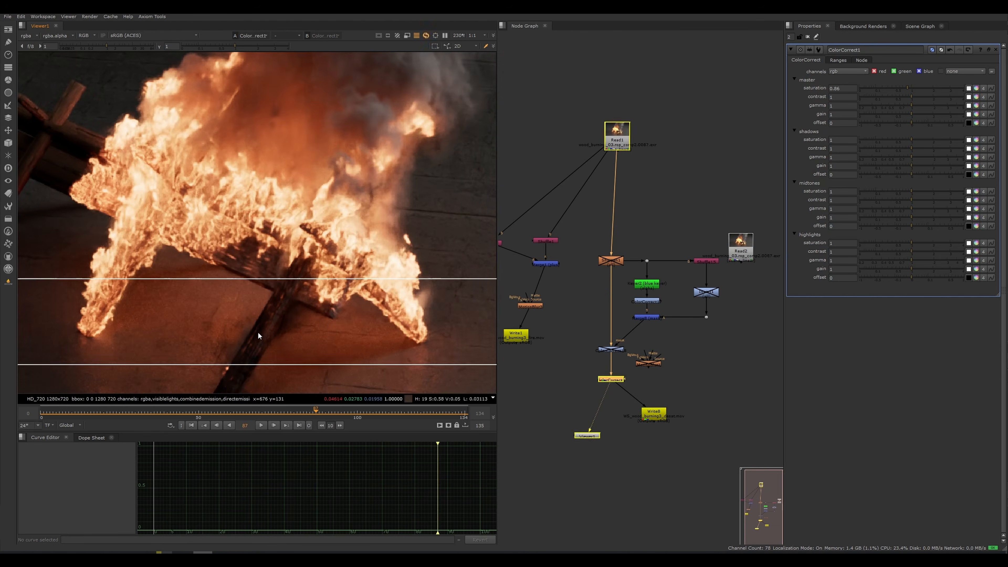
{"action": "scroll", "coordinate": [277, 310], "scroll_direction": "up", "scroll_amount": 3}
{"action": "key", "text": "l"}
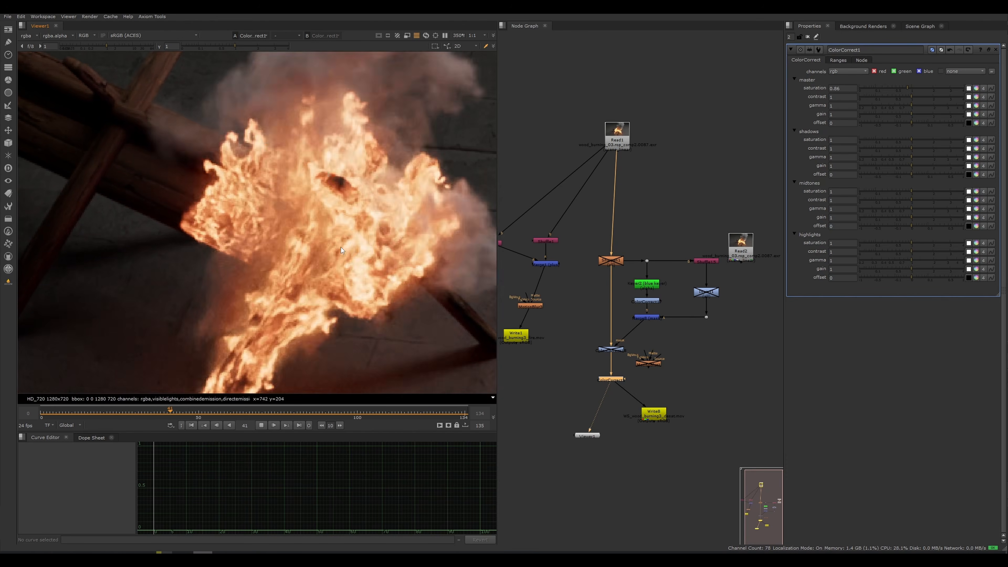
{"action": "scroll", "coordinate": [341, 251], "scroll_direction": "down", "scroll_amount": 4}
{"action": "scroll", "coordinate": [357, 248], "scroll_direction": "up", "scroll_amount": 4}
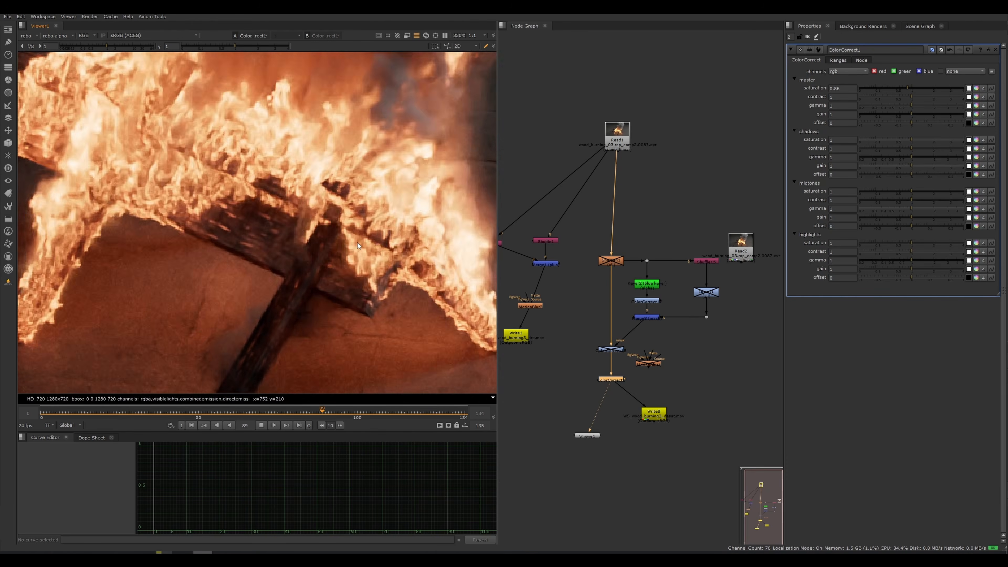
{"action": "scroll", "coordinate": [345, 241], "scroll_direction": "down", "scroll_amount": 4}
{"action": "middle_click_drag", "start_coordinate": [346, 241], "coordinate": [326, 271]}
{"action": "key", "text": "k"}
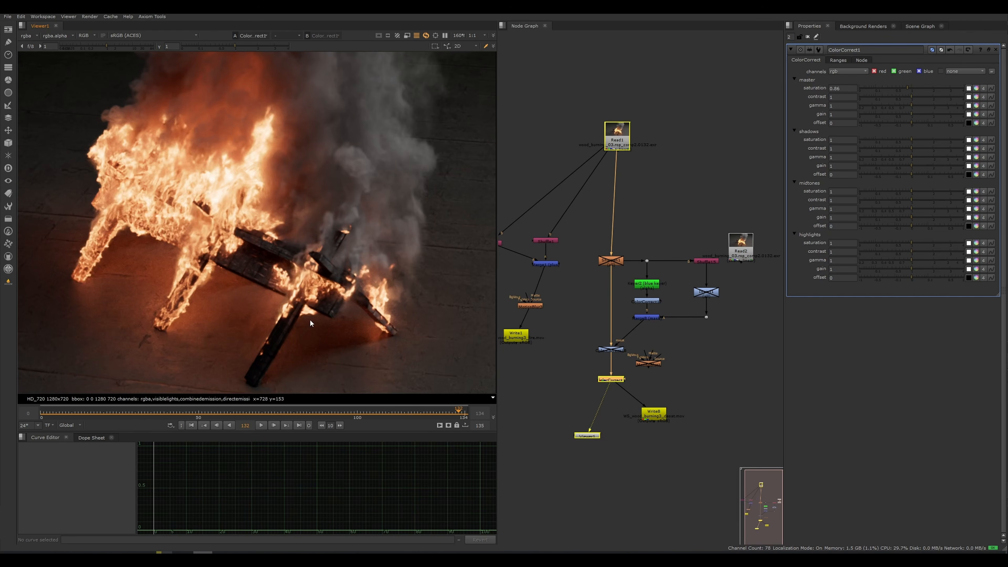
Switch to the Nuke composite with the Merge12 node and inspect its flames and glowing embers up close.
{"action": "mouse_move", "coordinate": [184, 554]}
{"action": "left_click", "coordinate": [223, 523]}
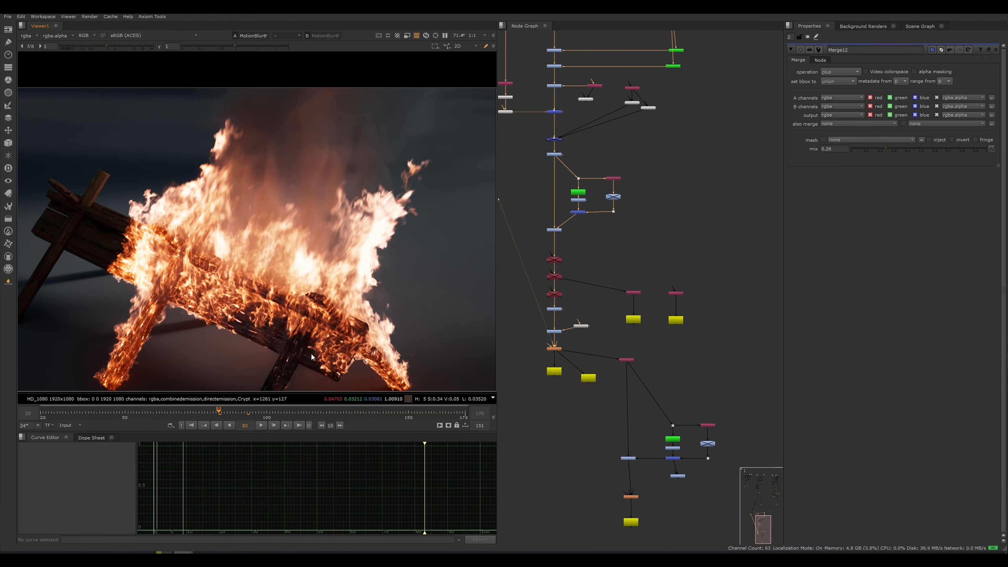
{"action": "scroll", "coordinate": [328, 298], "scroll_direction": "up", "scroll_amount": 2}
{"action": "scroll", "coordinate": [333, 296], "scroll_direction": "up", "scroll_amount": 1}
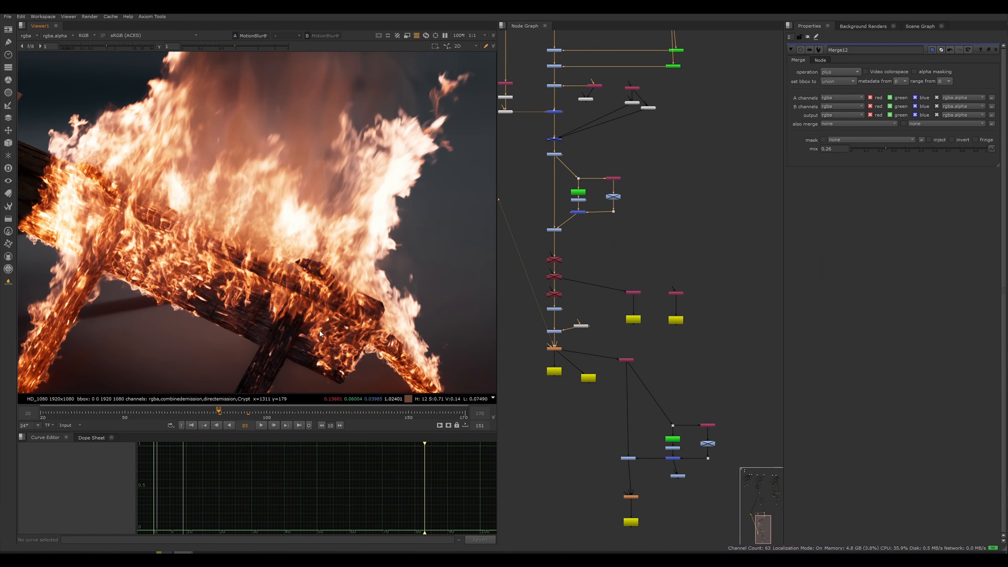
{"action": "middle_click_drag", "start_coordinate": [327, 324], "coordinate": [349, 307]}
Switch to Houdini, frame the burning wood from a lower, closer angle and save the scene.
{"action": "mouse_move", "coordinate": [87, 552]}
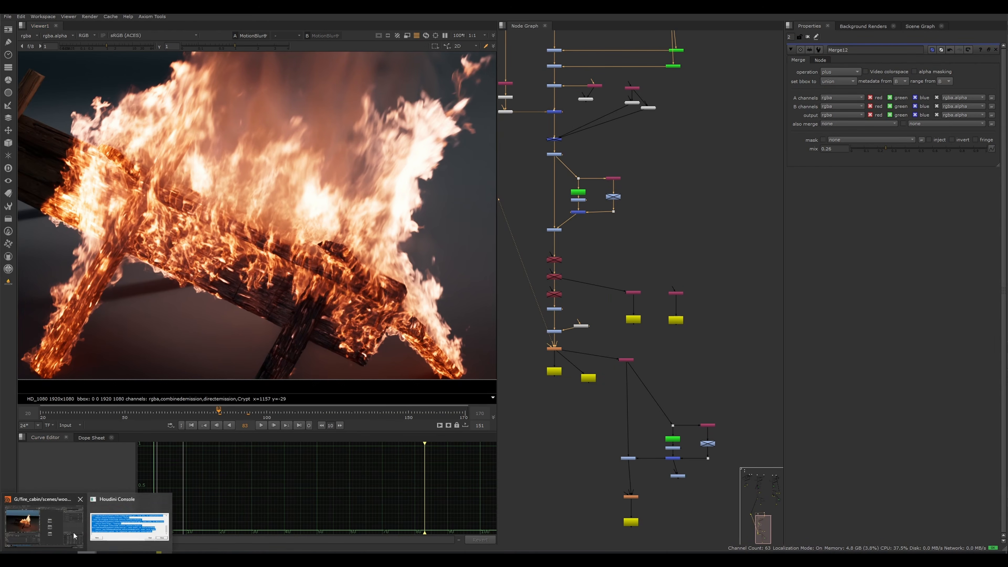
{"action": "left_click", "coordinate": [47, 525]}
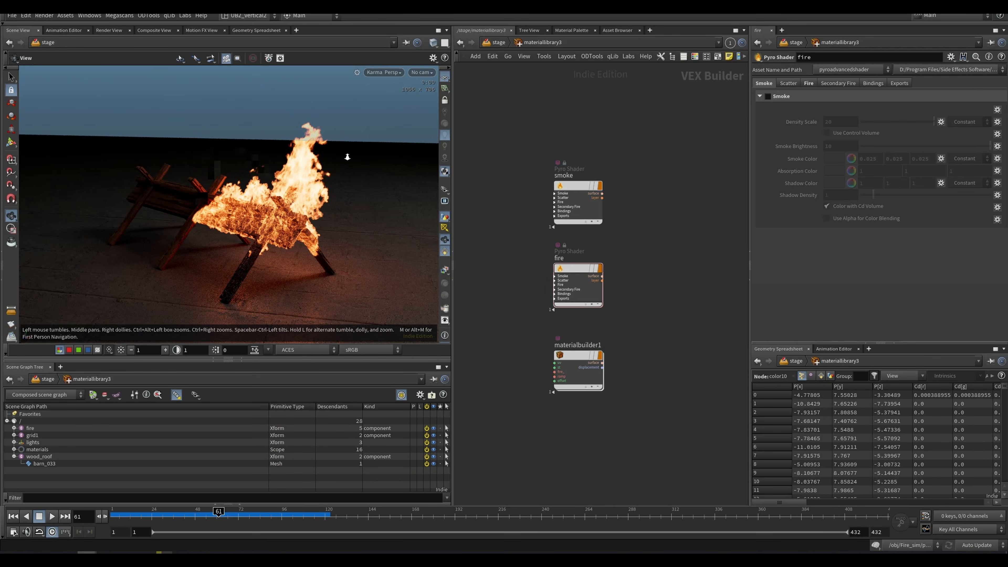
{"action": "right_click_drag", "start_coordinate": [340, 159], "coordinate": [333, 184]}
{"action": "left_click_drag", "start_coordinate": [333, 184], "coordinate": [315, 229]}
{"action": "middle_click_drag", "start_coordinate": [315, 229], "coordinate": [294, 160]}
{"action": "middle_click_drag", "start_coordinate": [317, 329], "coordinate": [314, 269]}
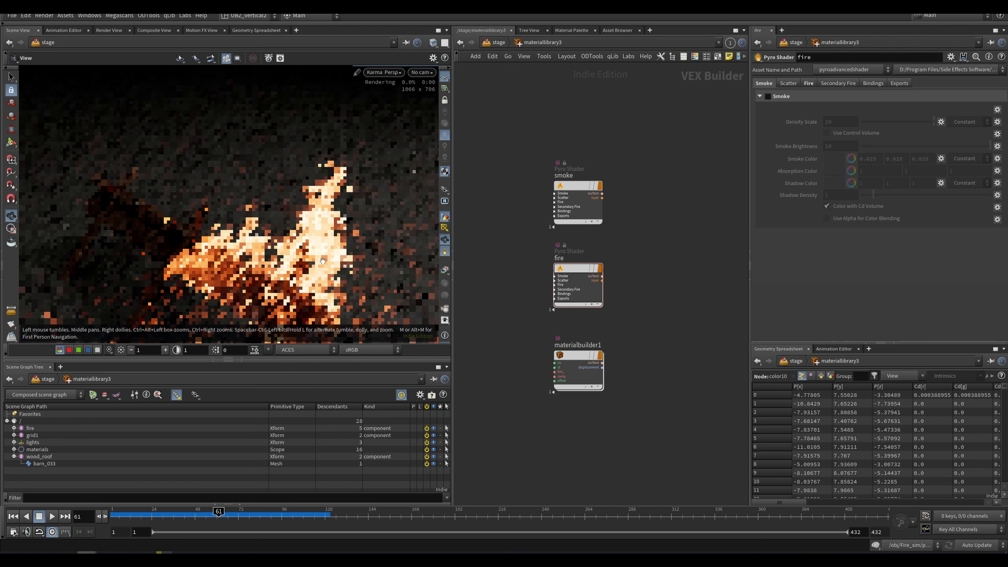
{"action": "mouse_move", "coordinate": [315, 270]}
{"action": "left_mouse_down"}
{"action": "mouse_move", "coordinate": [320, 183]}
{"action": "mouse_move", "coordinate": [308, 195]}
{"action": "left_mouse_up"}
{"action": "middle_click_drag", "start_coordinate": [309, 195], "coordinate": [280, 212]}
{"action": "key", "text": "ctrl+s"}
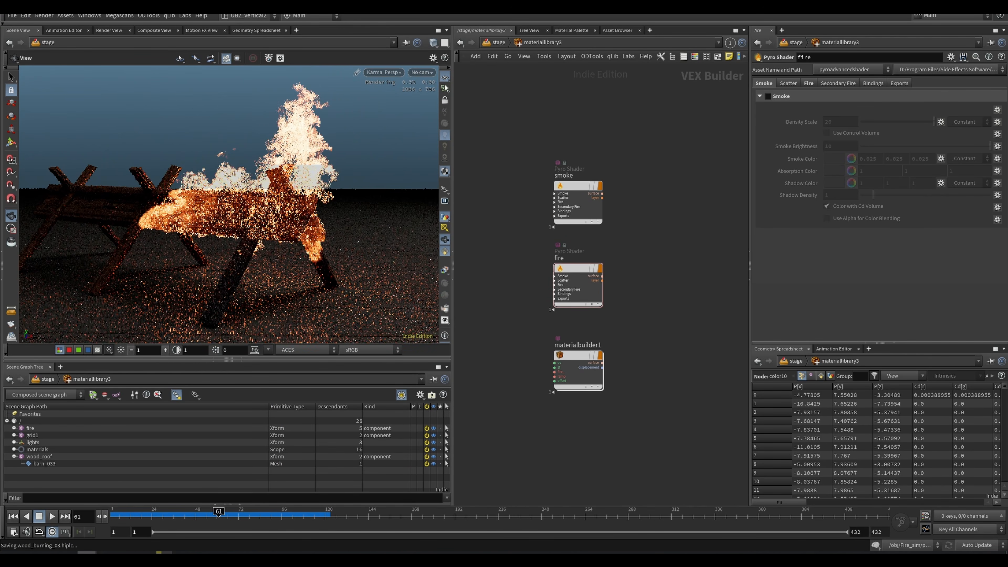
{"action": "right_click", "coordinate": [445, 78]}
{"action": "left_click", "coordinate": [471, 85]}
{"action": "left_click", "coordinate": [445, 79]}
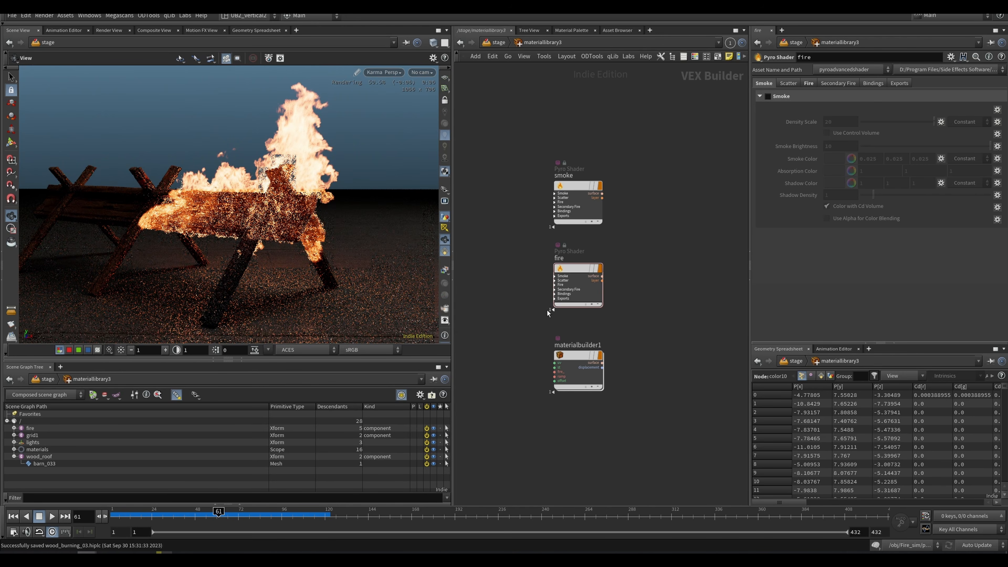
Enable smoke in the fire shader and set its Density Scale to 5.
{"action": "left_click", "coordinate": [598, 379]}
{"action": "left_click", "coordinate": [578, 278]}
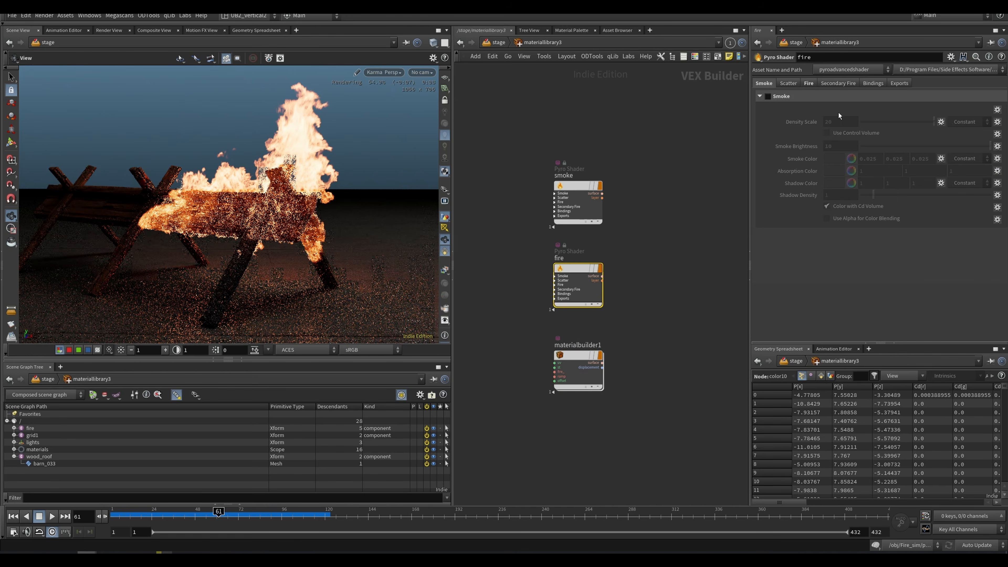
{"action": "left_click", "coordinate": [768, 97]}
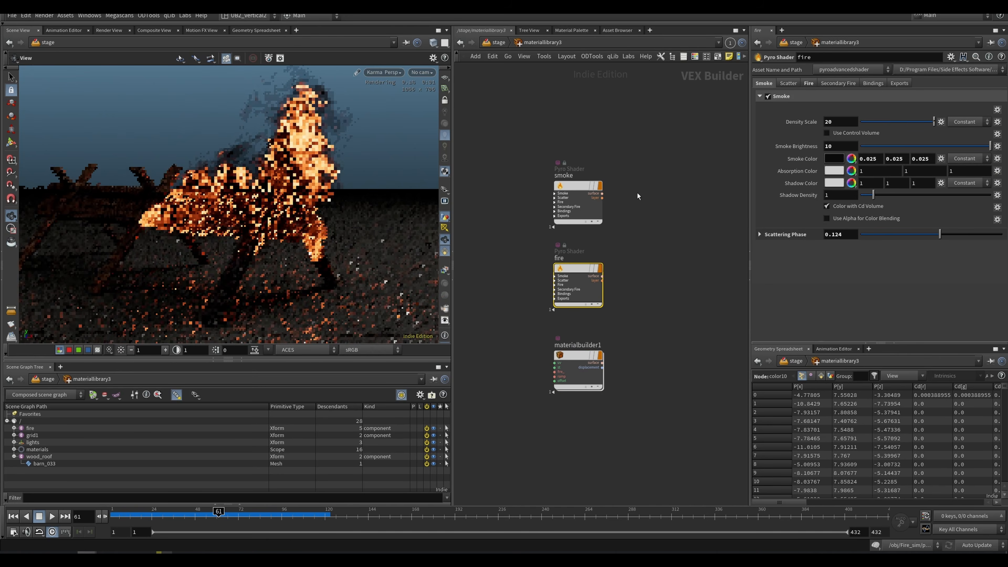
{"action": "left_click_drag", "start_coordinate": [836, 122], "coordinate": [754, 138]}
{"action": "type", "text": "5"}
{"action": "key", "text": "Return"}
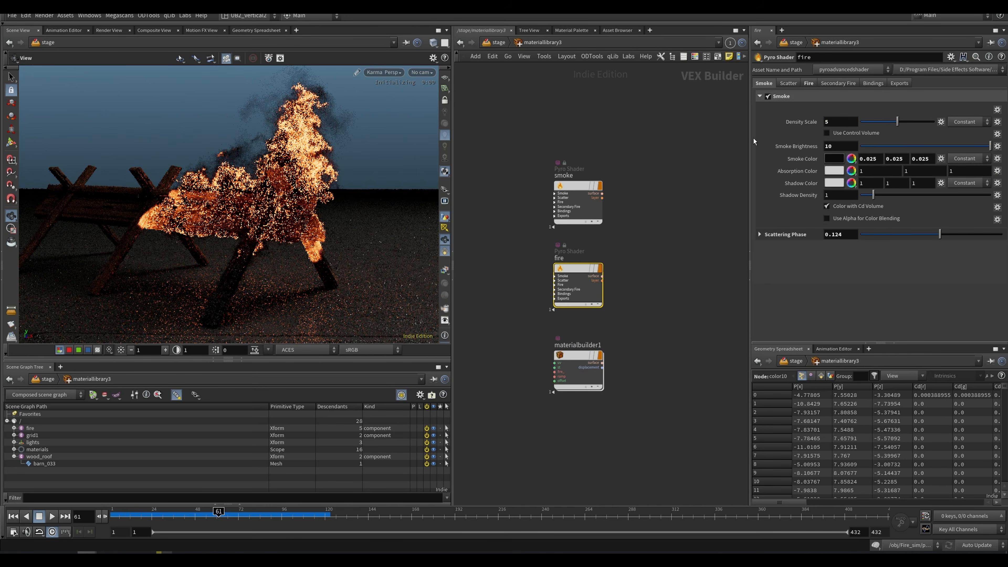
Enable the smoke import sopimport3 in the stage network and view the smoke together with the fire.
{"action": "key", "text": "s"}
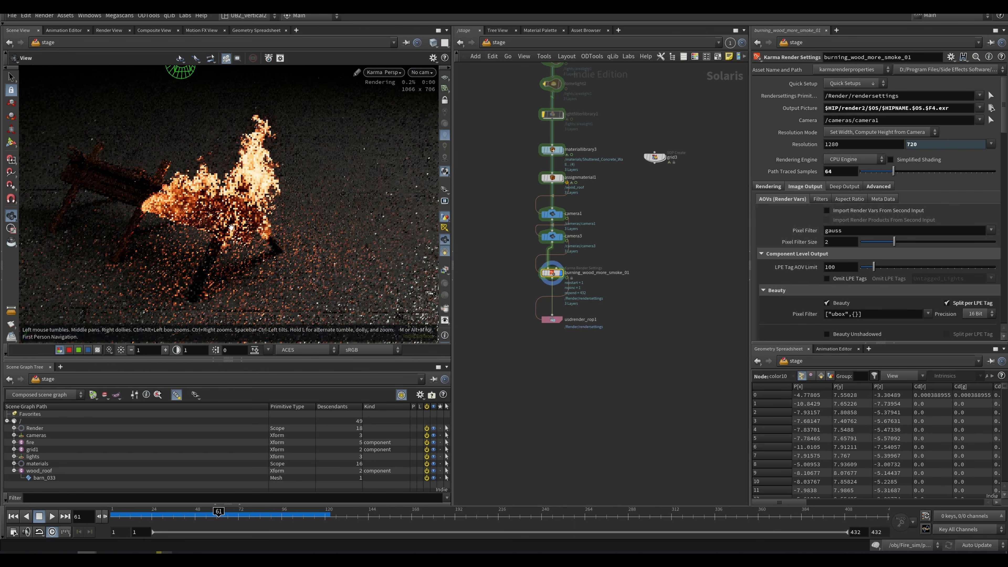
{"action": "left_click_drag", "start_coordinate": [262, 239], "coordinate": [277, 220]}
{"action": "middle_click_drag", "start_coordinate": [663, 207], "coordinate": [671, 308]}
{"action": "left_click_drag", "start_coordinate": [641, 179], "coordinate": [558, 214]}
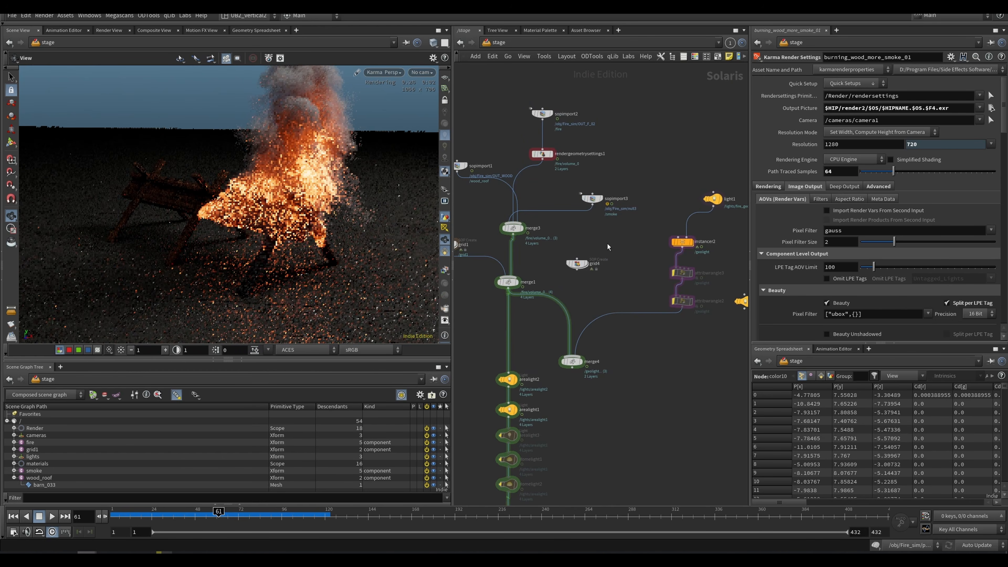
{"action": "left_click_drag", "start_coordinate": [270, 196], "coordinate": [245, 188]}
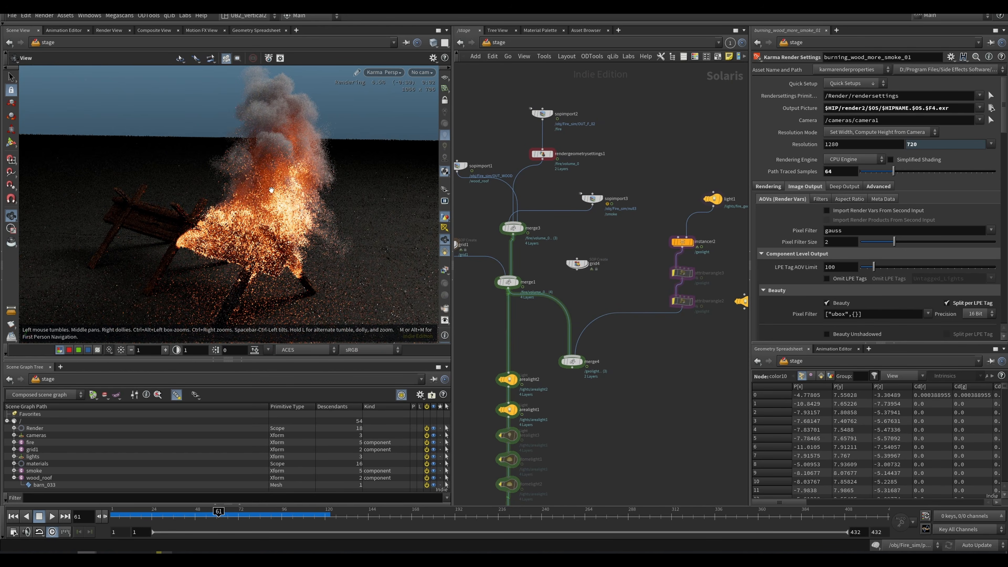
Set Treat As Light Source to No for the fire volume in rendergeometrysettings1.
{"action": "left_click", "coordinate": [542, 154]}
{"action": "left_click", "coordinate": [839, 261]}
{"action": "left_click", "coordinate": [839, 270]}
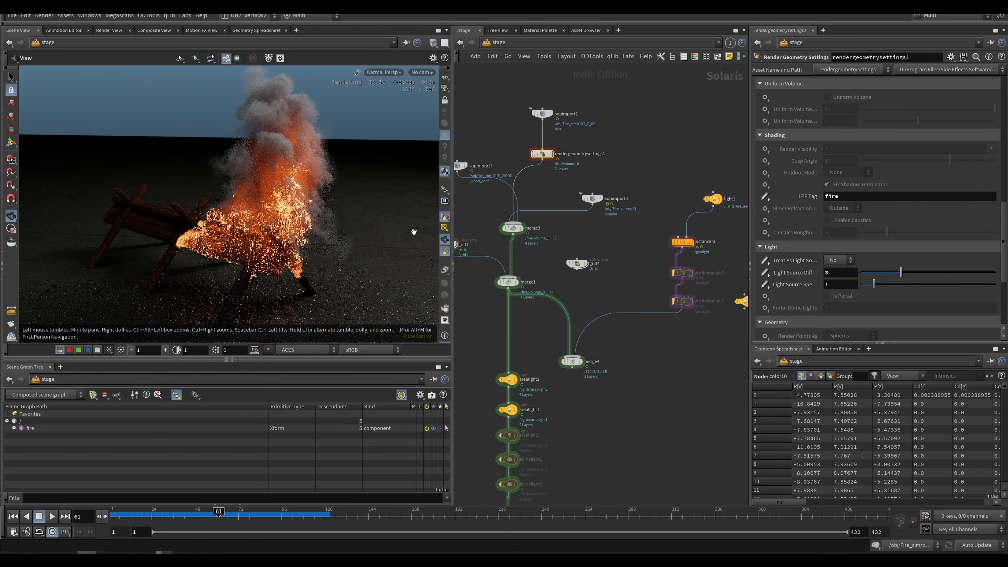
{"action": "middle_click_drag", "start_coordinate": [586, 210], "coordinate": [606, 172]}
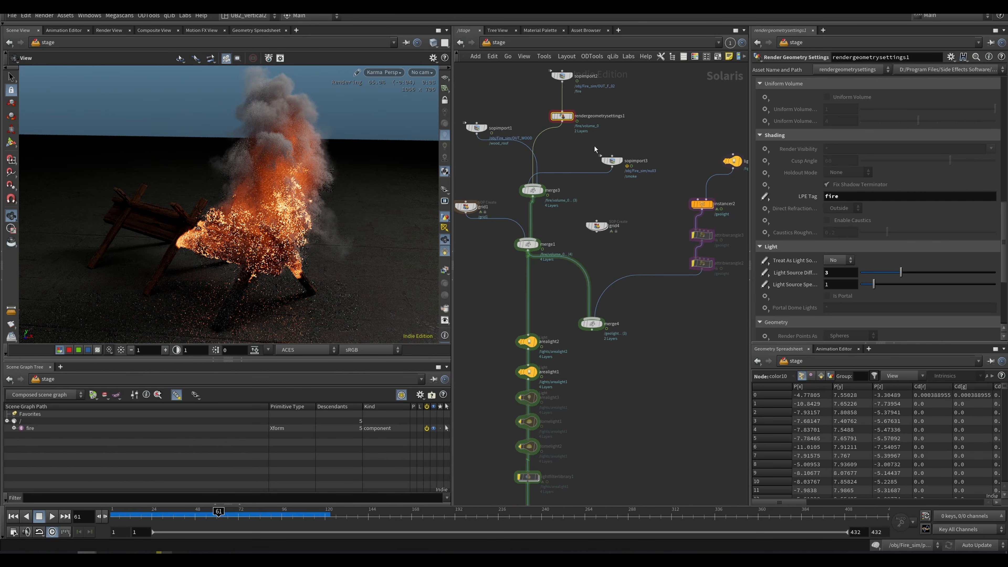
Bypass the fire's sopimport2 and rendergeometrysettings1 nodes, and open the smoke shader inside materiallibrary3.
{"action": "middle_click_drag", "start_coordinate": [597, 79], "coordinate": [592, 137]}
{"action": "key", "text": "b"}
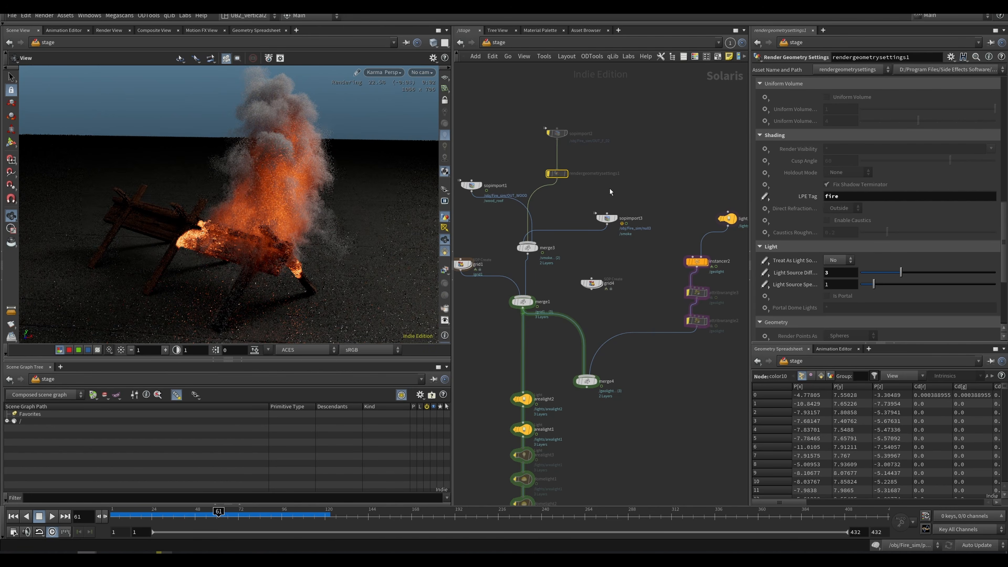
{"action": "middle_click_drag", "start_coordinate": [632, 408], "coordinate": [675, 179]}
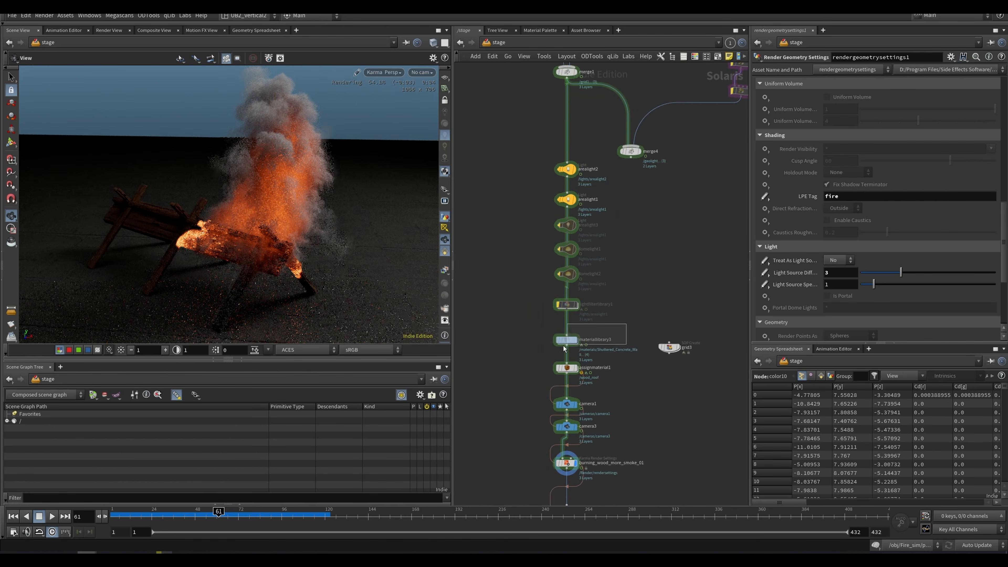
{"action": "key", "text": "i"}
{"action": "left_click", "coordinate": [583, 187]}
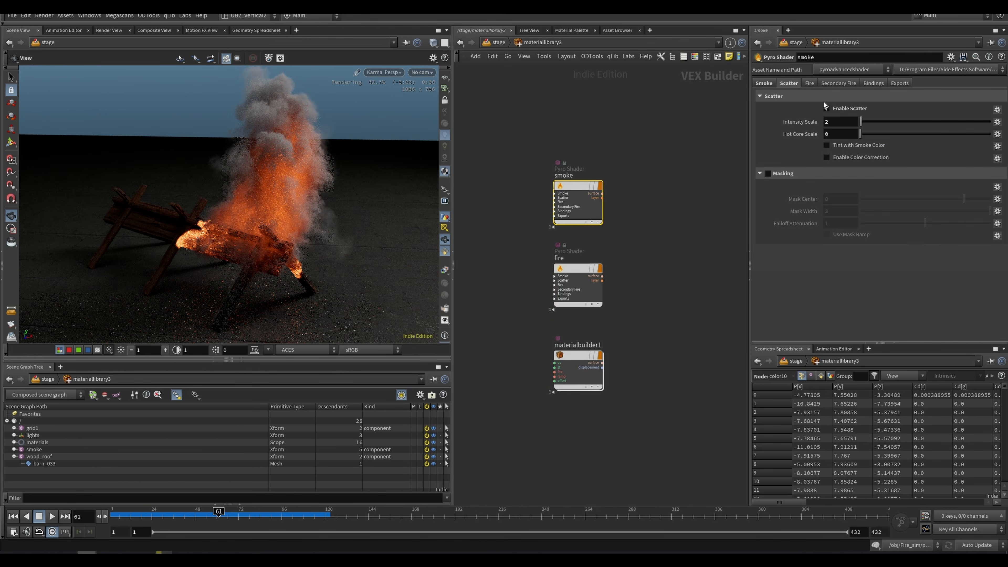
Toggle Masking on and off in the smoke shader's scatter settings, and review its smoke density and color parameters.
{"action": "left_click", "coordinate": [768, 175]}
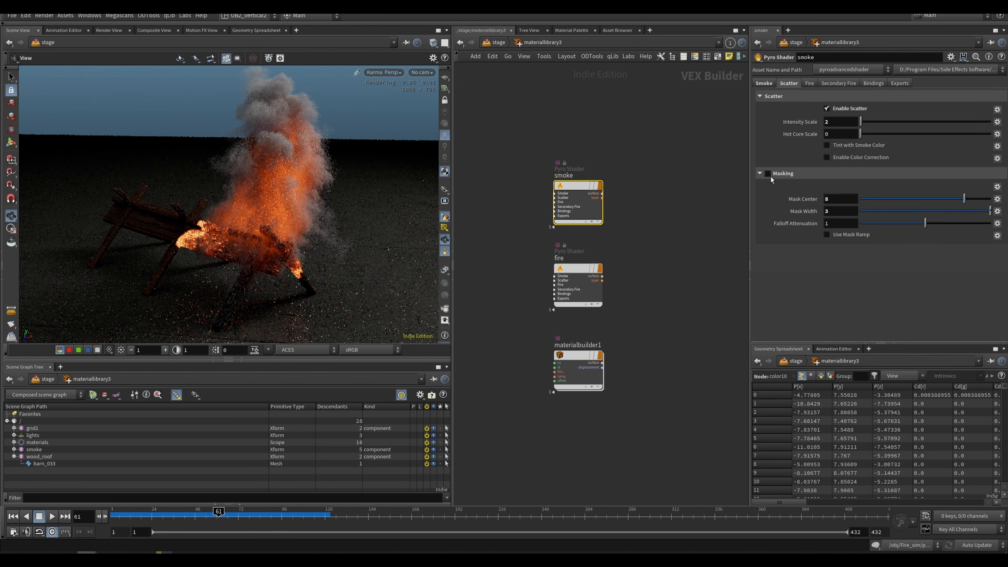
{"action": "left_click", "coordinate": [768, 174]}
{"action": "middle_click_drag", "start_coordinate": [661, 161], "coordinate": [662, 176]}
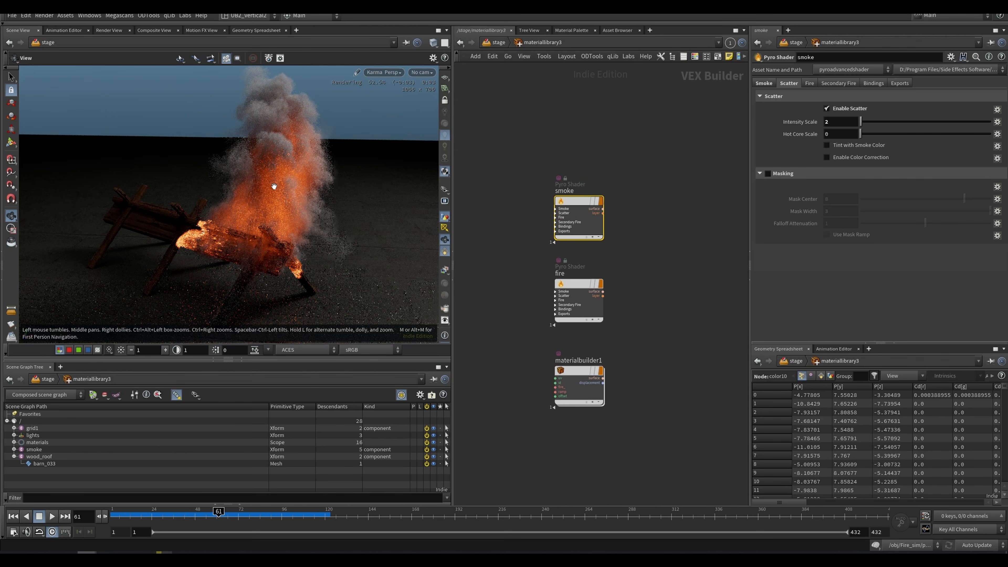
{"action": "left_click", "coordinate": [672, 191]}
{"action": "middle_click_drag", "start_coordinate": [671, 196], "coordinate": [675, 215]}
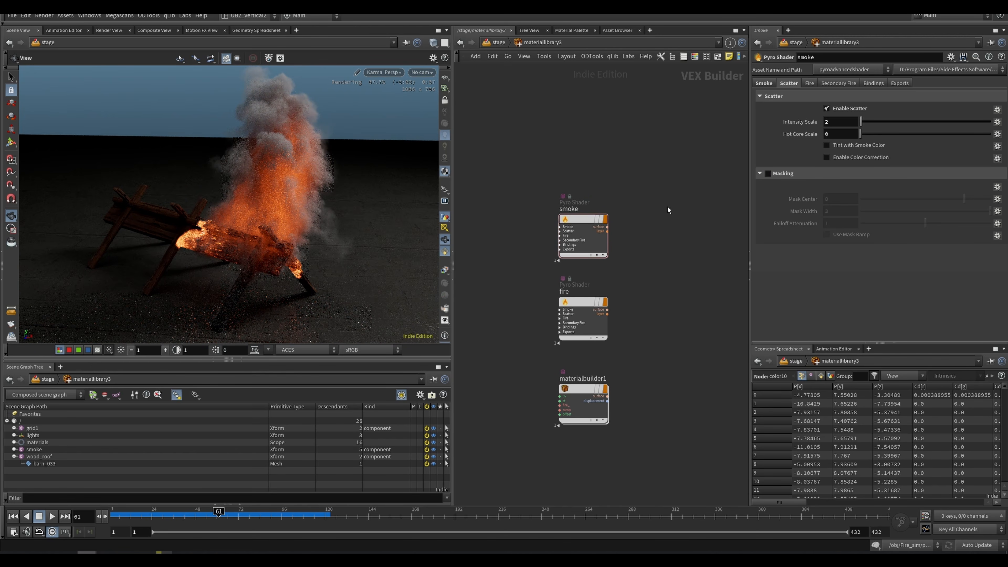
{"action": "left_click", "coordinate": [764, 83]}
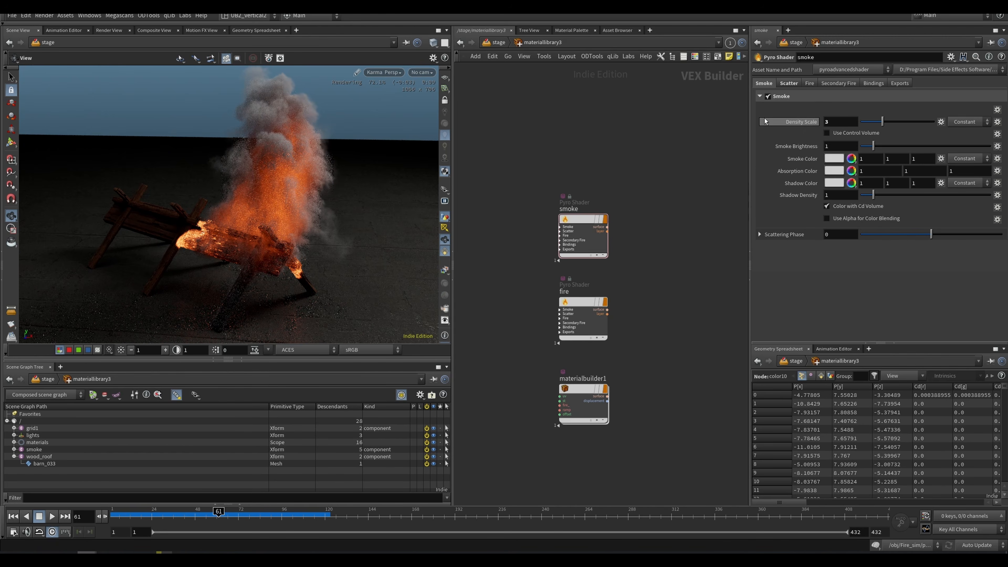
Return to the stage network and re-enable the fire's sopimport2 and rendergeometrysettings1 nodes.
{"action": "key", "text": "u"}
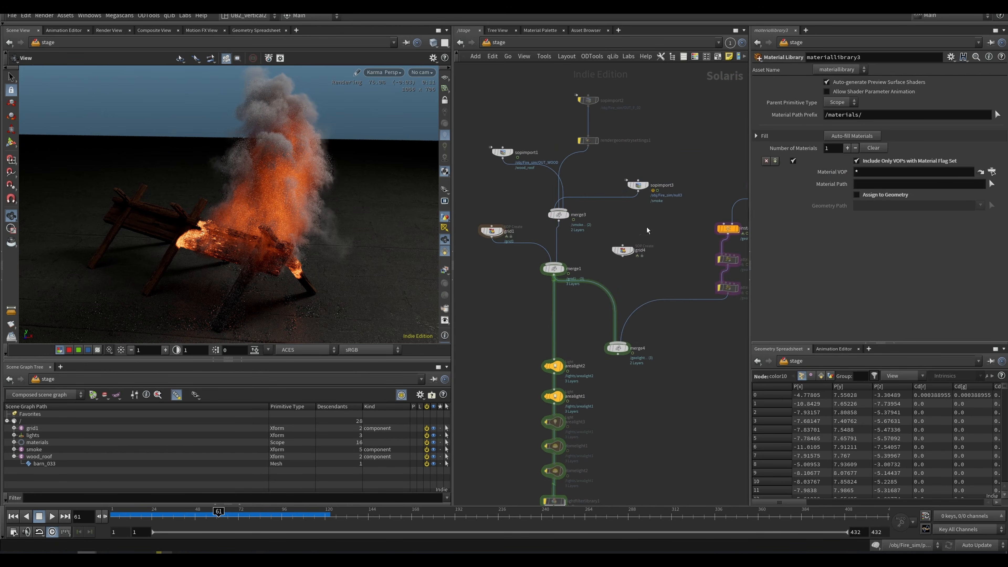
{"action": "middle_click_drag", "start_coordinate": [641, 124], "coordinate": [645, 167]}
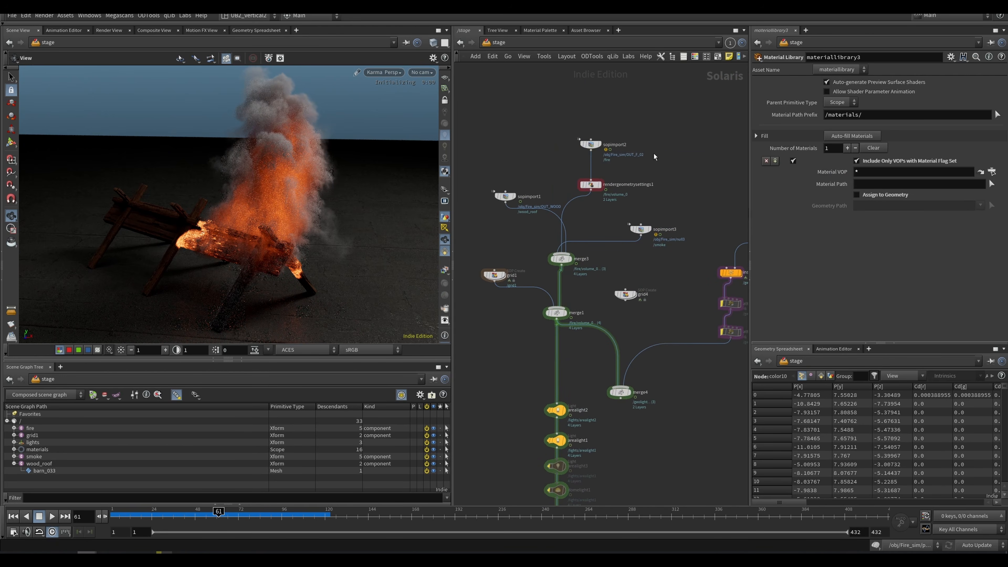
{"action": "middle_click_drag", "start_coordinate": [681, 306], "coordinate": [670, 78]}
{"action": "middle_click_drag", "start_coordinate": [675, 236], "coordinate": [681, 149]}
{"action": "middle_click_drag", "start_coordinate": [698, 290], "coordinate": [675, 224]}
Space out the material, camera and render settings nodes along the main chain of the stage network.
{"action": "left_click_drag", "start_coordinate": [646, 281], "coordinate": [516, 370]}
{"action": "left_click_drag", "start_coordinate": [548, 300], "coordinate": [548, 316]}
{"action": "left_click", "coordinate": [578, 281]}
{"action": "left_click_drag", "start_coordinate": [548, 257], "coordinate": [547, 267]}
{"action": "left_click_drag", "start_coordinate": [657, 287], "coordinate": [532, 318]}
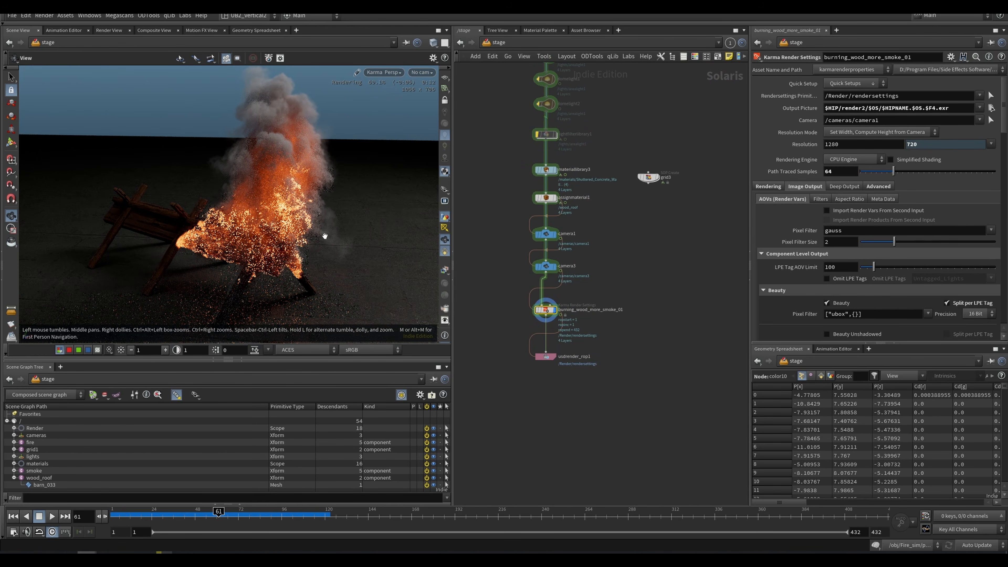
{"action": "middle_click_drag", "start_coordinate": [563, 175], "coordinate": [512, 236]}
{"action": "left_click", "coordinate": [566, 196]}
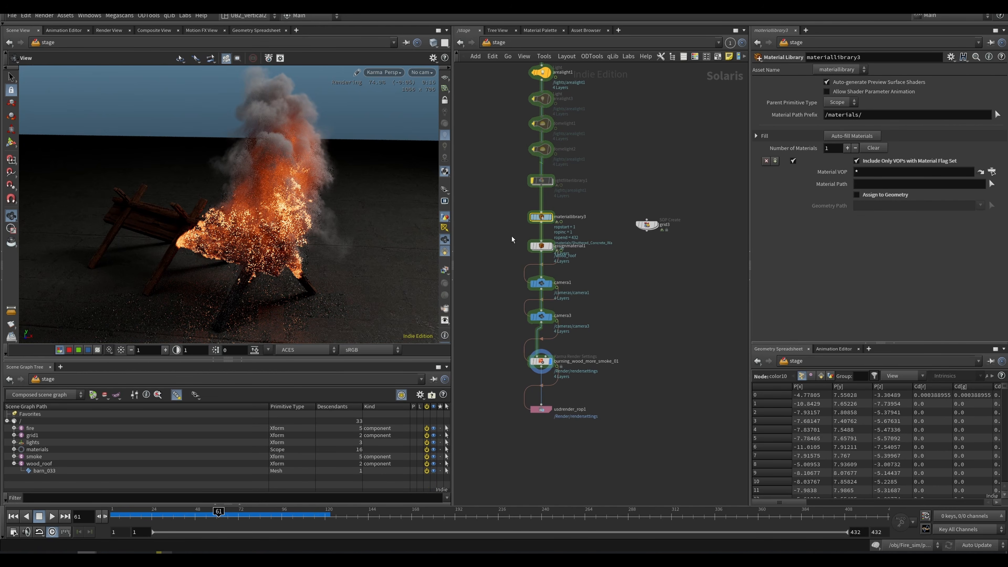
{"action": "left_click_drag", "start_coordinate": [506, 237], "coordinate": [552, 415]}
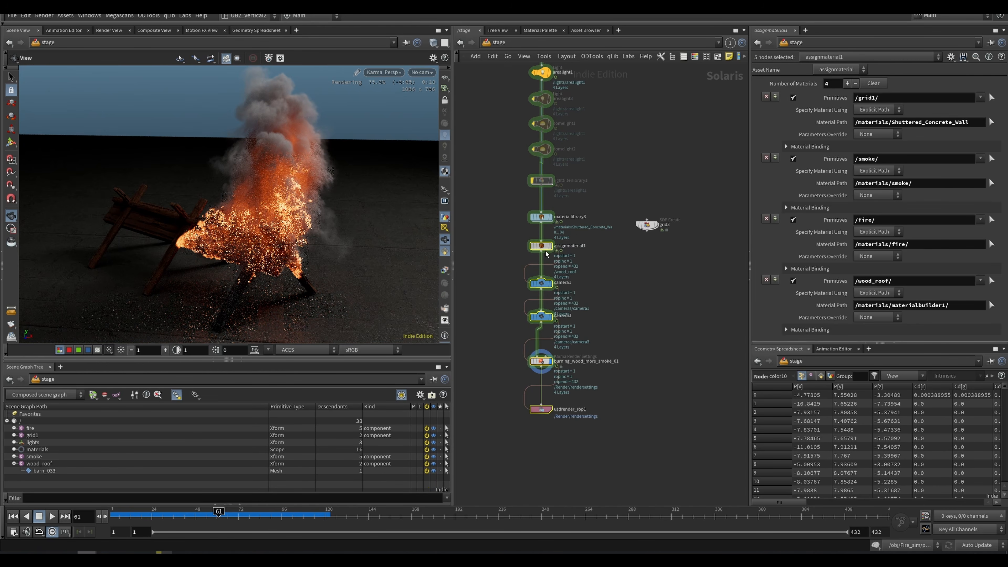
{"action": "left_click_drag", "start_coordinate": [546, 248], "coordinate": [552, 258]}
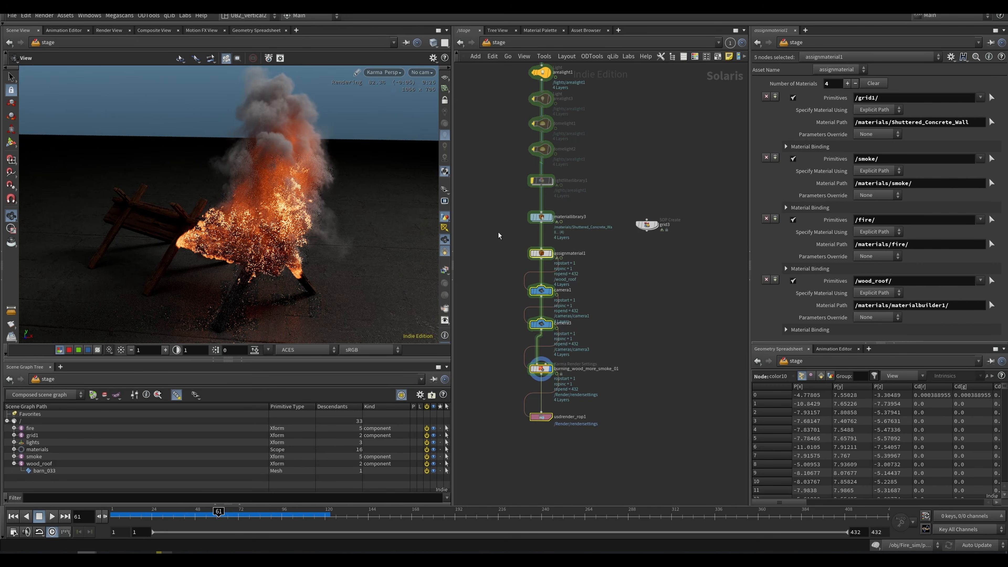
Set Path Traced Samples to 15 in the burning_wood_more_smoke_01 render settings.
{"action": "left_click", "coordinate": [540, 369]}
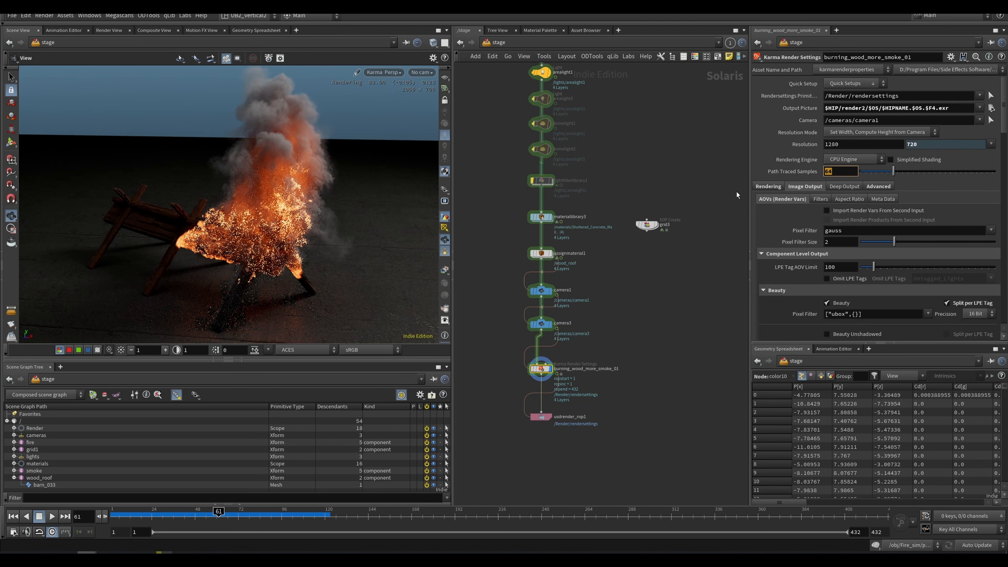
{"action": "type", "text": "15"}
{"action": "key", "text": "Return"}
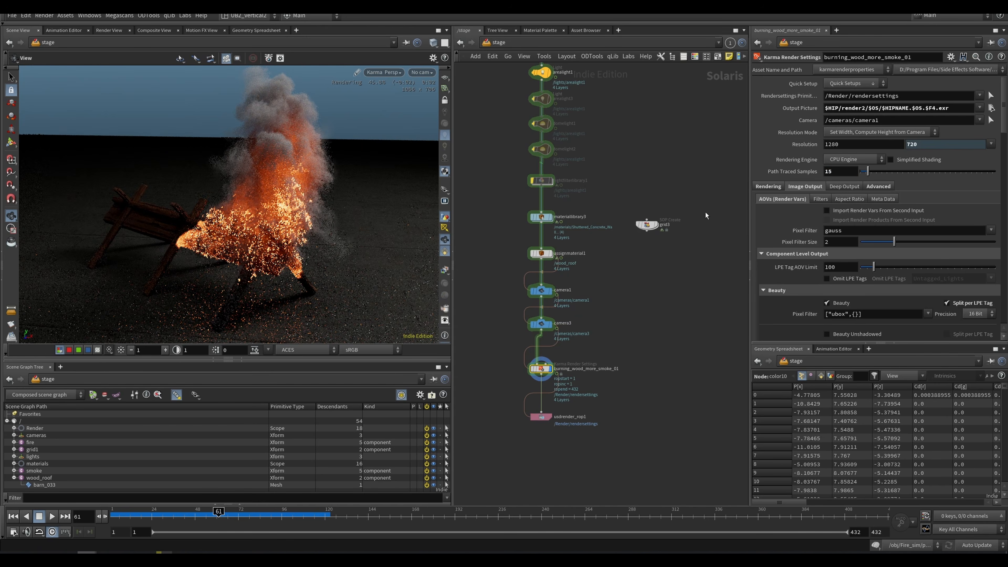
Set the Diffuse Limit to 0 in the Karma rendering limits of burning_wood_more_smoke_01.
{"action": "left_click", "coordinate": [768, 186]}
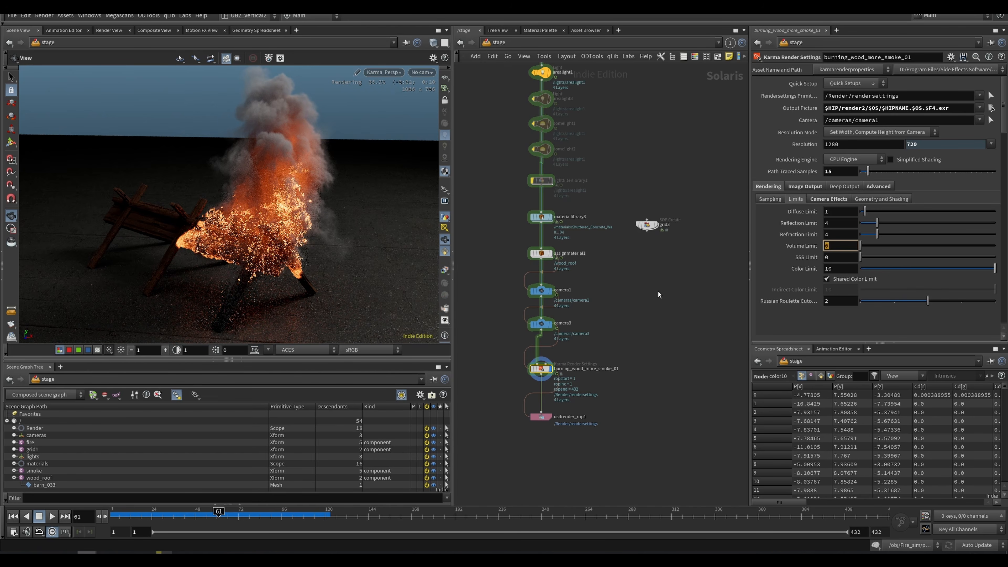
{"action": "left_click_drag", "start_coordinate": [833, 212], "coordinate": [719, 227]}
{"action": "type", "text": "0"}
{"action": "key", "text": "Return"}
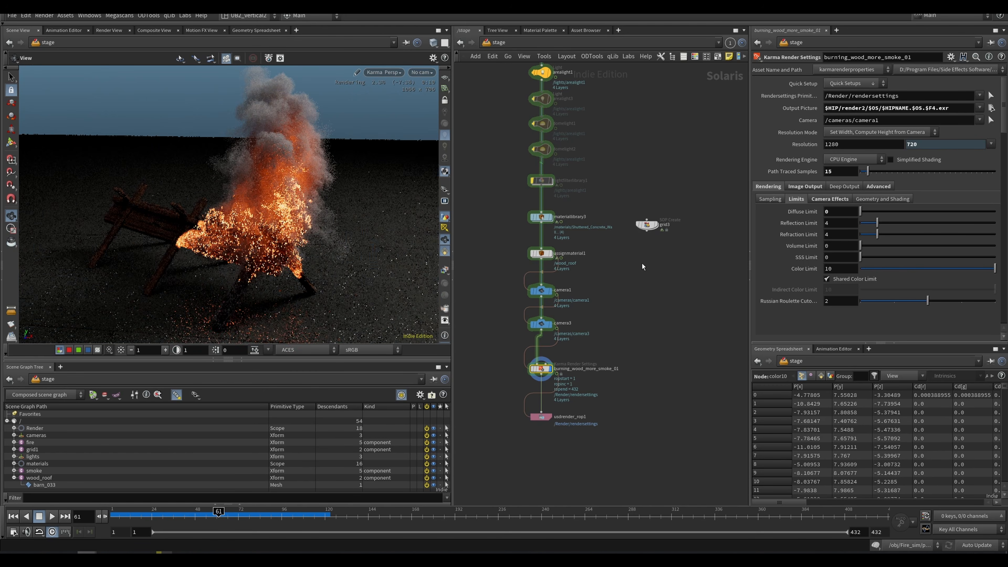
Bypass the fire import and its render geometry settings in the stage network to preview the smoke without fire.
{"action": "middle_click_drag", "start_coordinate": [630, 95], "coordinate": [609, 189]}
{"action": "key", "text": "q"}
{"action": "left_click_drag", "start_coordinate": [614, 166], "coordinate": [535, 265]}
{"action": "middle_click_drag", "start_coordinate": [640, 413], "coordinate": [646, 198]}
{"action": "middle_click_drag", "start_coordinate": [646, 323], "coordinate": [655, 223]}
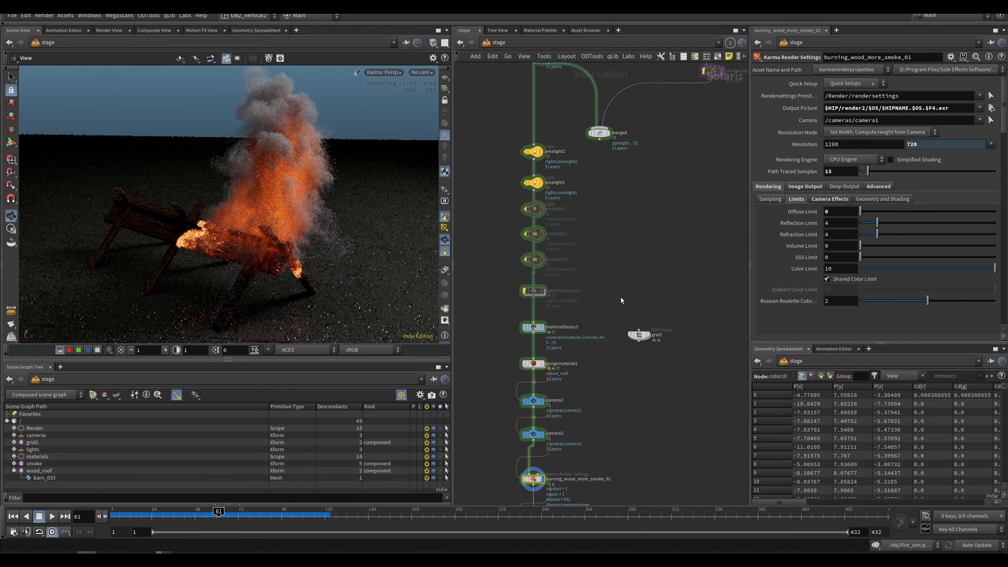
{"action": "middle_click_drag", "start_coordinate": [621, 297], "coordinate": [616, 247]}
Set the Volume Limit to 3 in the Karma render settings and examine its effect on the smoke.
{"action": "left_click", "coordinate": [840, 246]}
{"action": "type", "text": "3"}
{"action": "key", "text": "Return"}
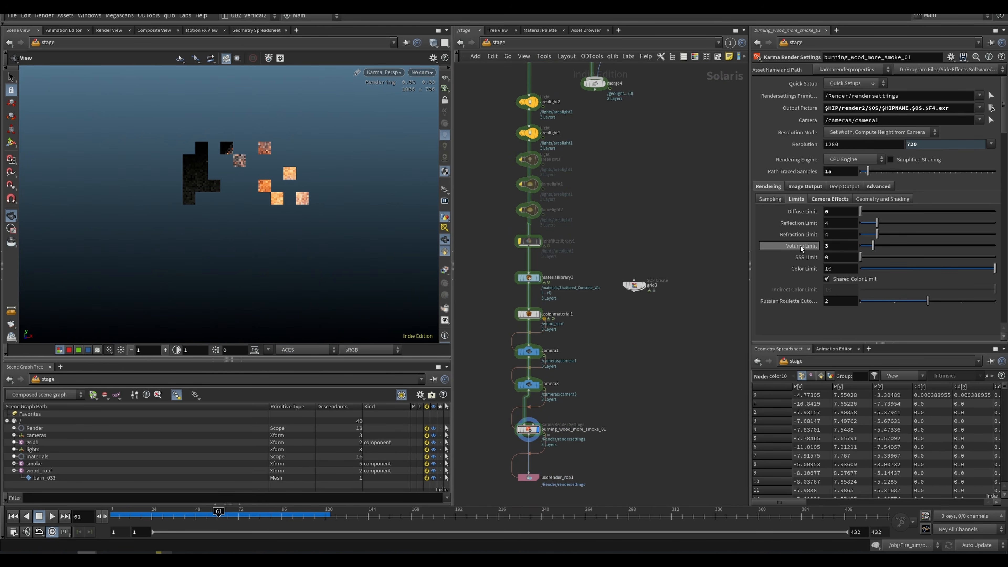
{"action": "mouse_move", "coordinate": [798, 249]}
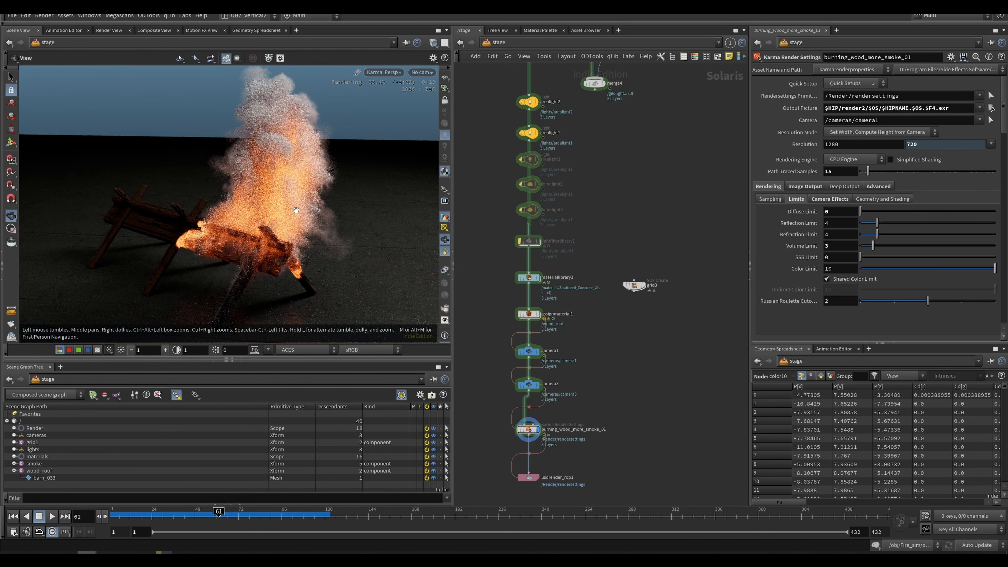
Turn the fire import and its render geometry settings back on to preview fire and smoke together.
{"action": "middle_click_drag", "start_coordinate": [593, 112], "coordinate": [591, 274]}
{"action": "middle_click_drag", "start_coordinate": [647, 118], "coordinate": [636, 302]}
{"action": "key", "text": "q"}
{"action": "left_click_drag", "start_coordinate": [608, 152], "coordinate": [529, 244]}
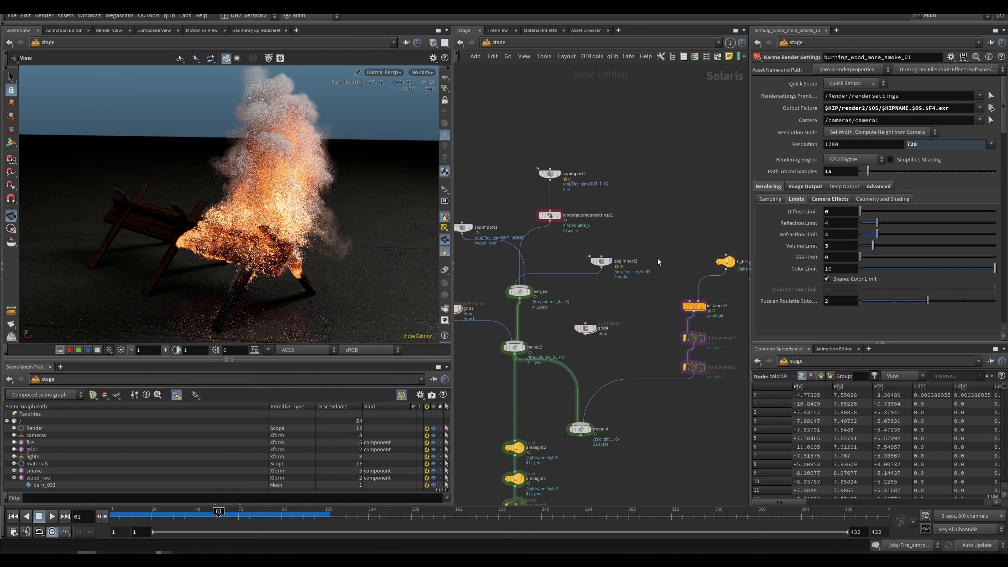
Set the Volume Limit to 0 in the Karma render settings.
{"action": "left_click_drag", "start_coordinate": [829, 246], "coordinate": [794, 289]}
{"action": "type", "text": "0"}
{"action": "key", "text": "Return"}
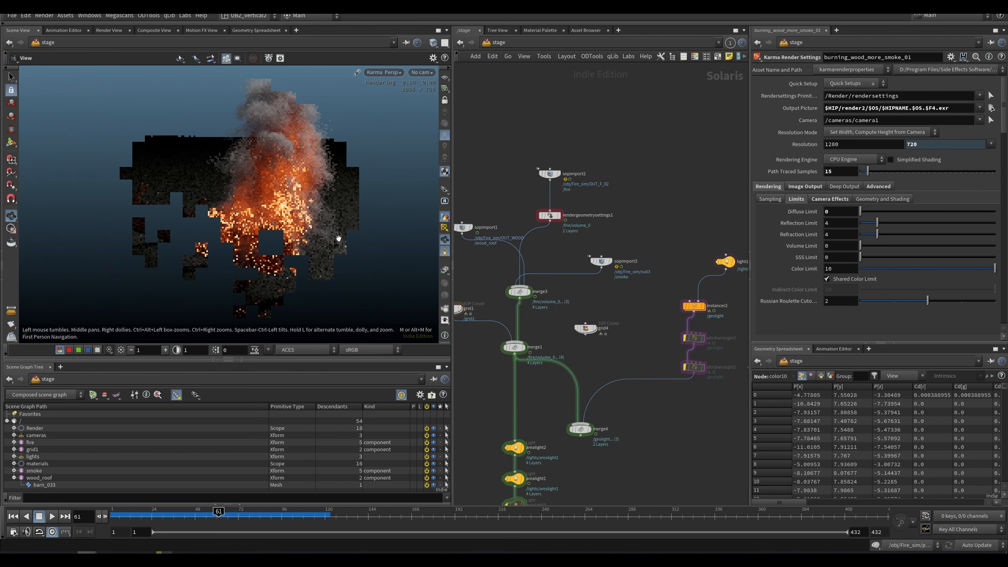
Try Treat As Light Source set to Yes for the fire in rendergeometrysettings1, and set it back to No.
{"action": "left_click", "coordinate": [549, 215]}
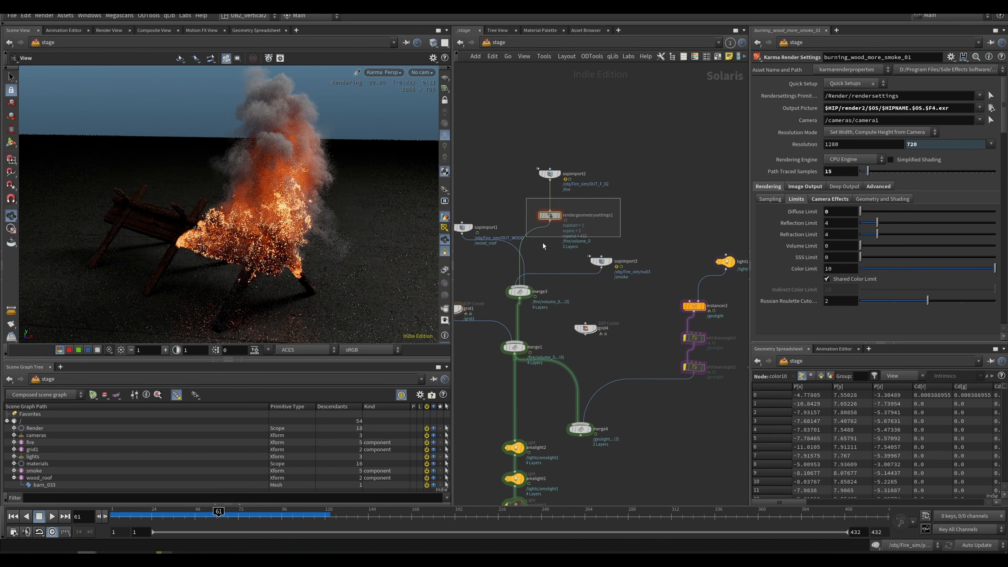
{"action": "left_click", "coordinate": [834, 279]}
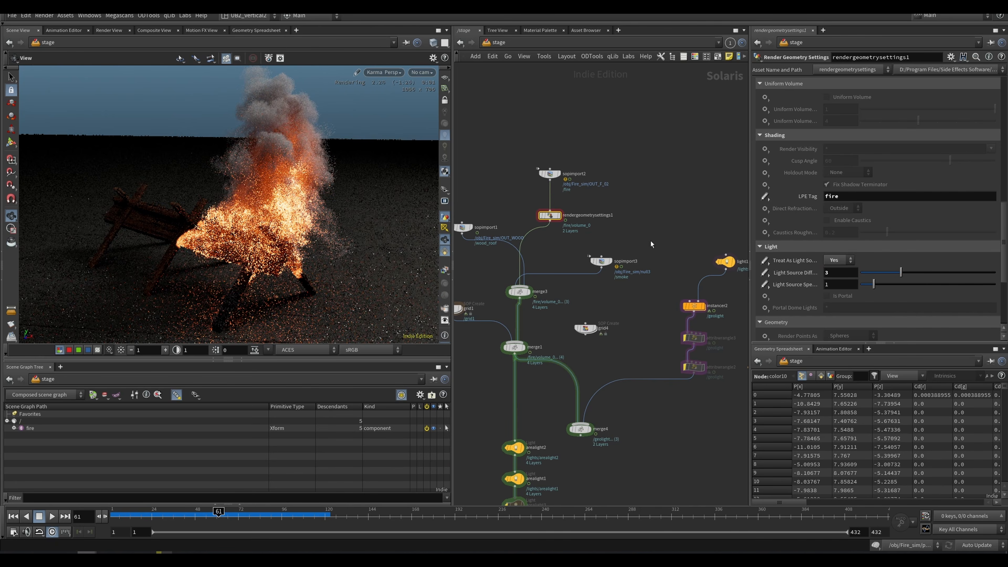
{"action": "left_click", "coordinate": [838, 261]}
{"action": "left_click", "coordinate": [833, 270]}
Insert merge4 into the main chain between merge1 and arealight2 so the instanced fire geolights are included.
{"action": "mouse_move", "coordinate": [573, 419]}
{"action": "left_mouse_down"}
{"action": "mouse_move", "coordinate": [529, 386]}
{"action": "mouse_move", "coordinate": [568, 401]}
{"action": "left_mouse_up"}
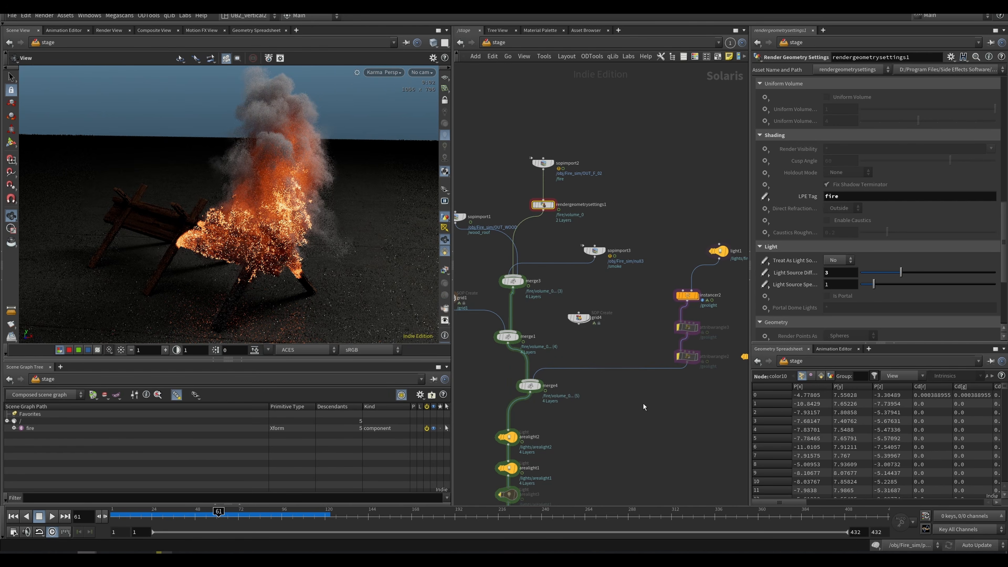
{"action": "middle_click_drag", "start_coordinate": [630, 411], "coordinate": [632, 389]}
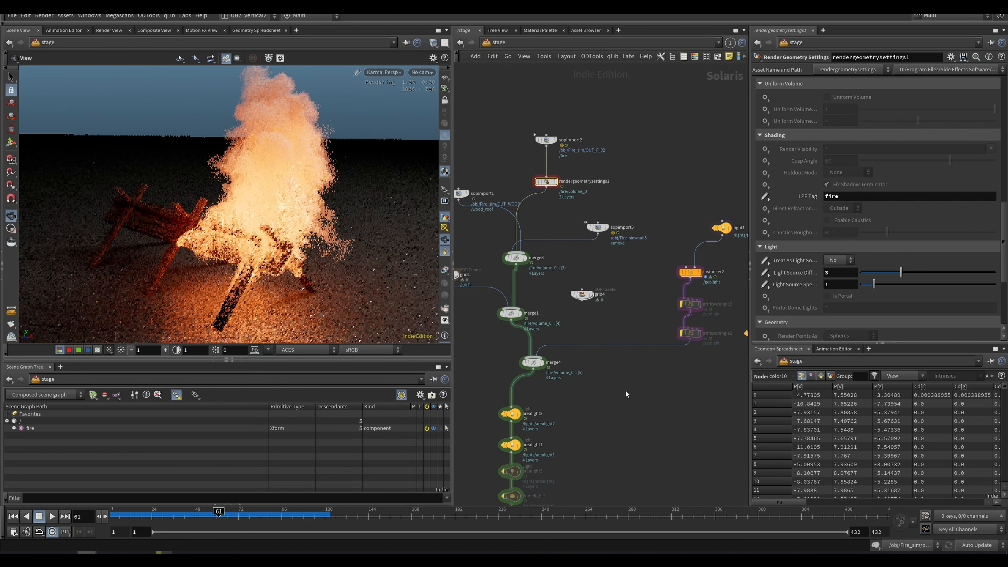
{"action": "left_click_drag", "start_coordinate": [522, 363], "coordinate": [513, 370]}
{"action": "left_click", "coordinate": [595, 326]}
Set the Intensity of light1, the prototype for the instanced fire lights, to 0.002.
{"action": "middle_click_drag", "start_coordinate": [652, 263], "coordinate": [617, 275]}
{"action": "middle_click_drag", "start_coordinate": [721, 275], "coordinate": [698, 269]}
{"action": "left_click_drag", "start_coordinate": [693, 248], "coordinate": [599, 276]}
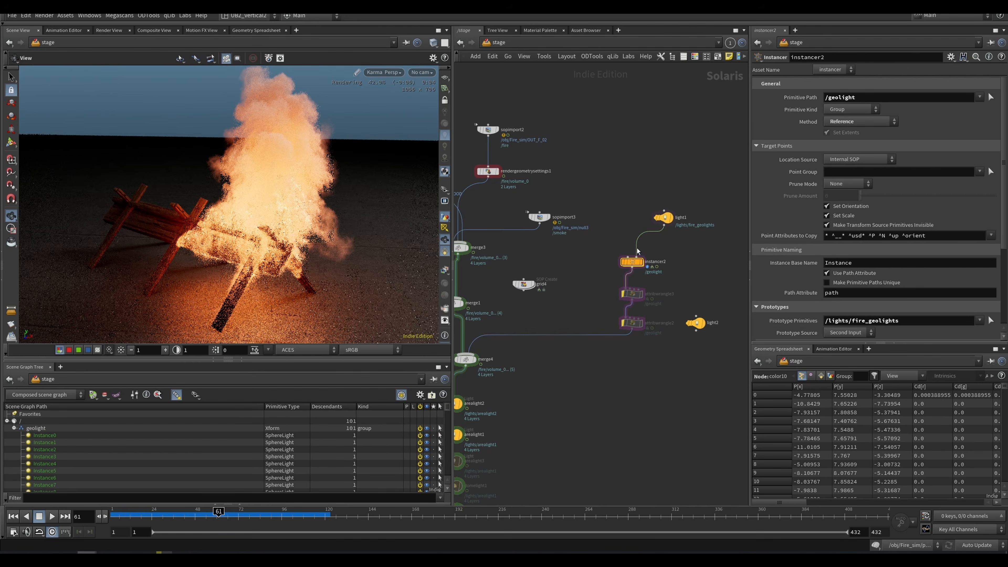
{"action": "left_click_drag", "start_coordinate": [661, 225], "coordinate": [660, 225]}
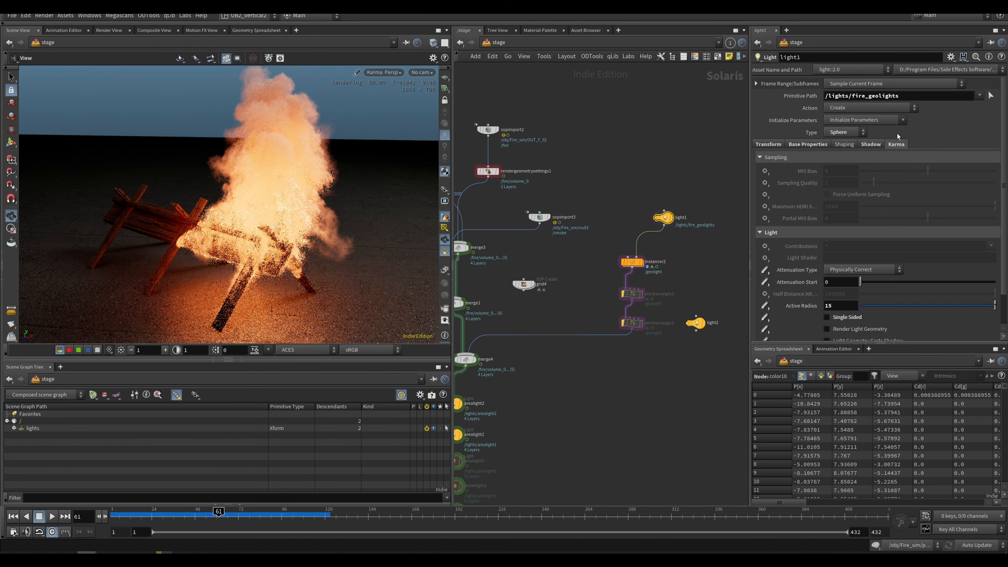
{"action": "left_click", "coordinate": [810, 144]}
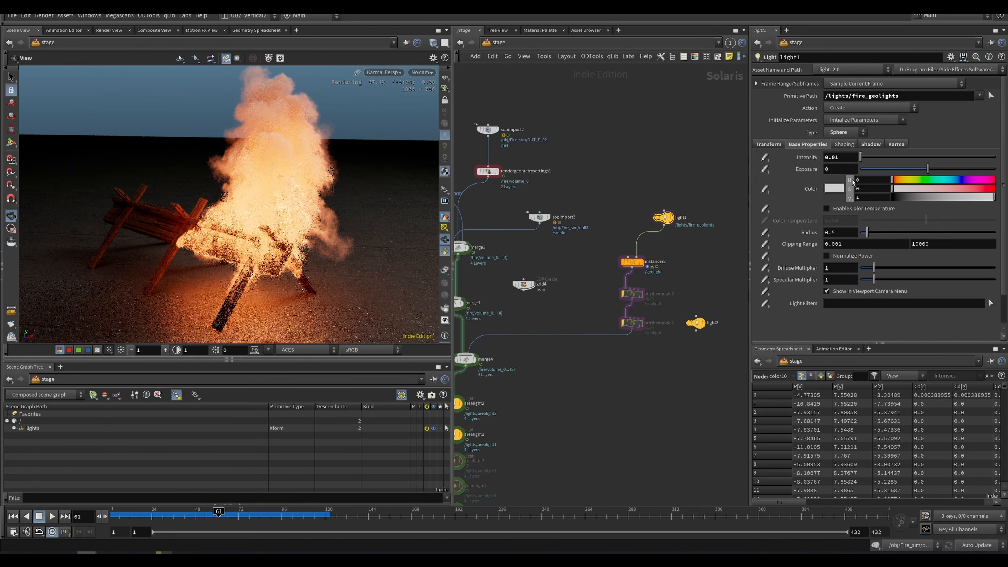
{"action": "left_click", "coordinate": [846, 156]}
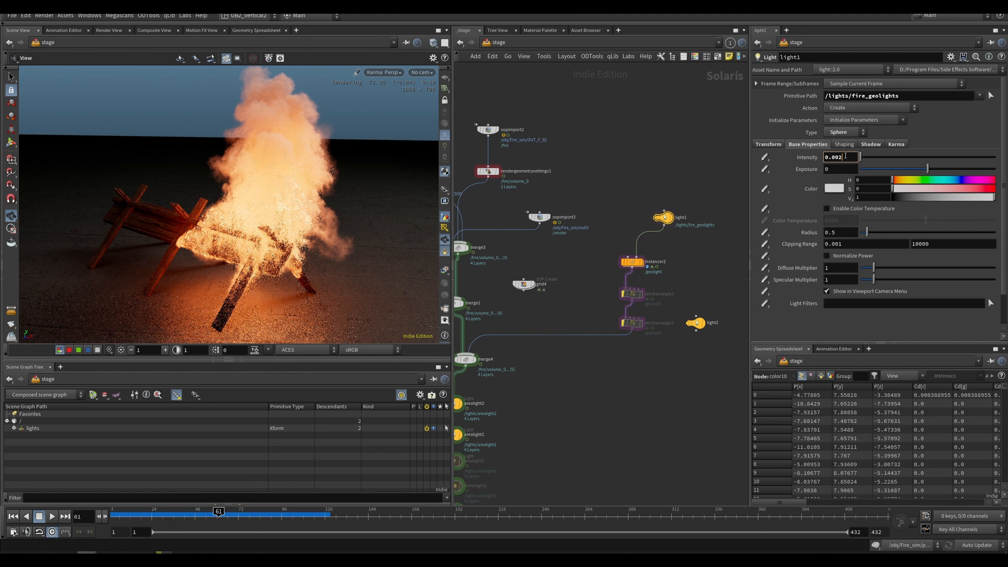
{"action": "mouse_move", "coordinate": [611, 214]}
{"action": "middle_mouse_down"}
{"action": "mouse_move", "coordinate": [627, 185]}
{"action": "mouse_move", "coordinate": [607, 219]}
{"action": "middle_mouse_up"}
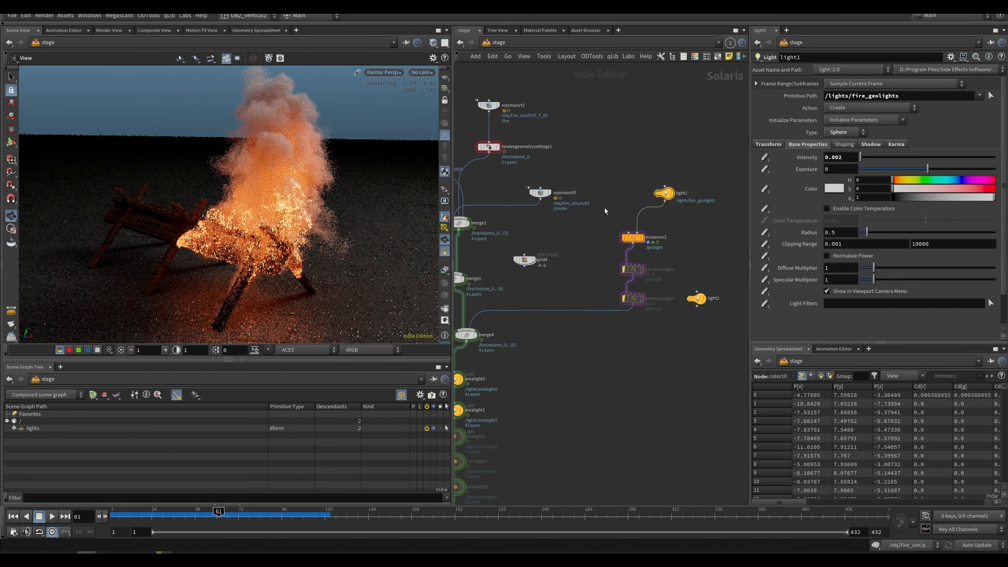
Try Active Radius values of 3 and 0 in light1's Karma settings, and settle on 0.5.
{"action": "left_click", "coordinate": [897, 144]}
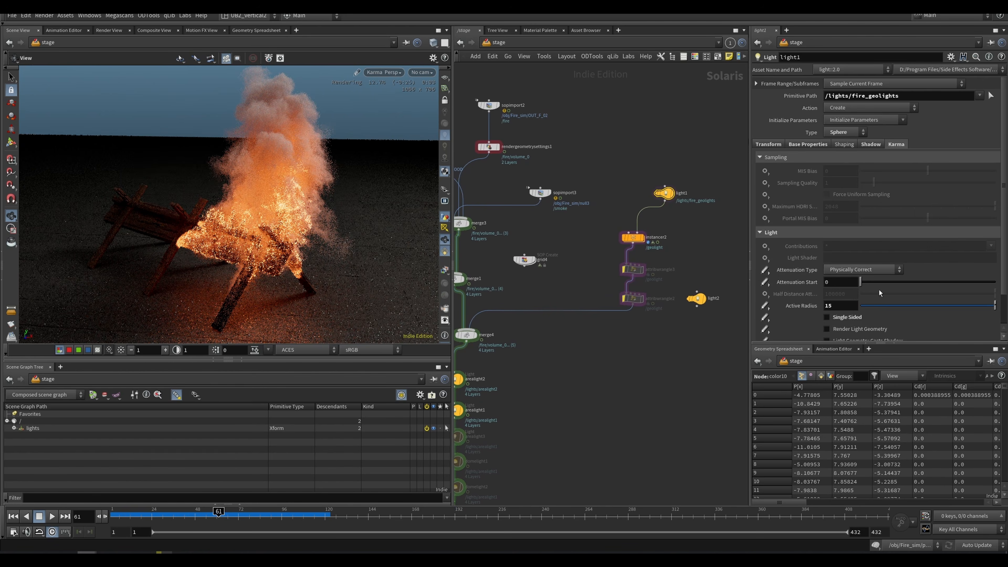
{"action": "left_click", "coordinate": [671, 324]}
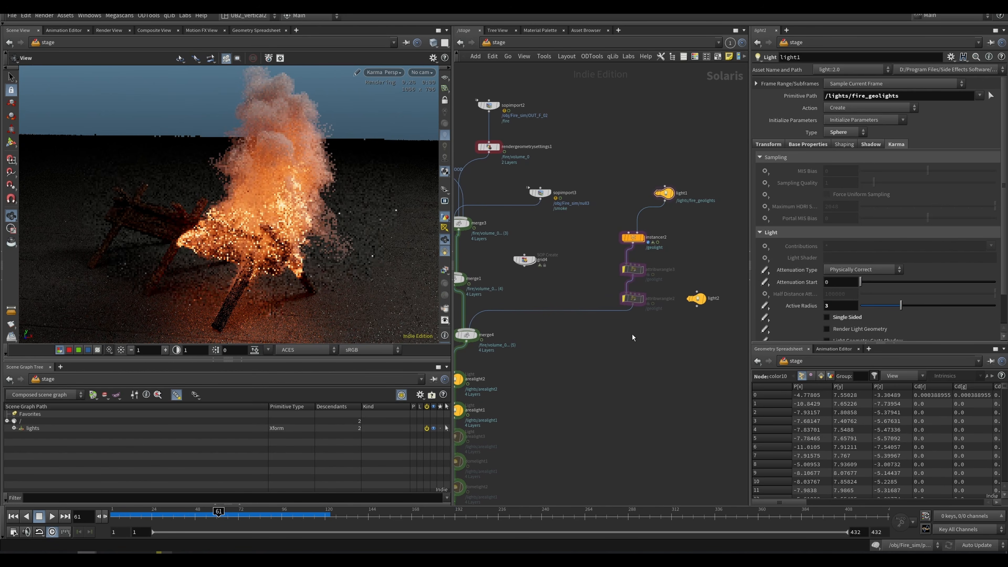
{"action": "left_click_drag", "start_coordinate": [901, 305], "coordinate": [860, 318]}
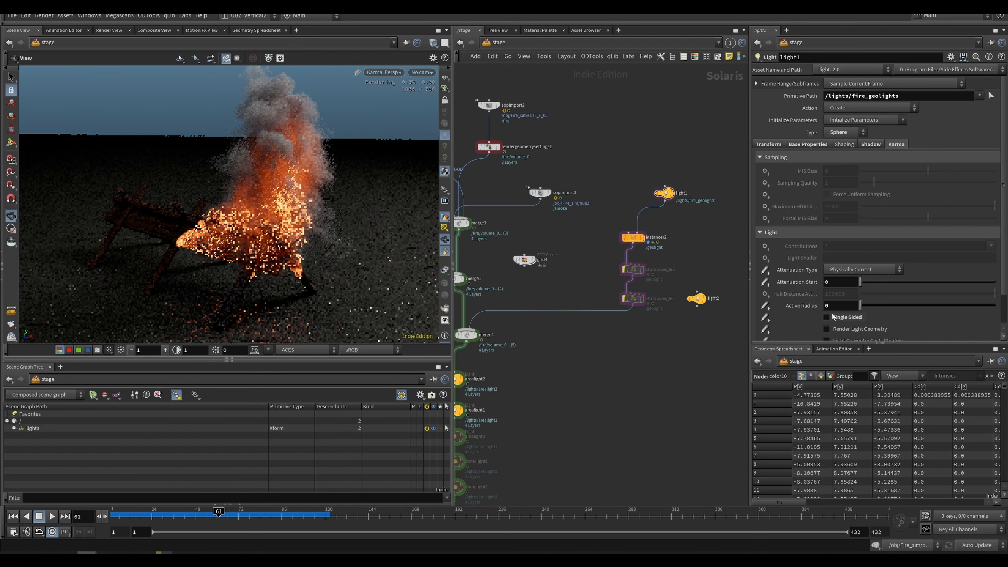
{"action": "type", "text": "0.5"}
{"action": "key", "text": "Return"}
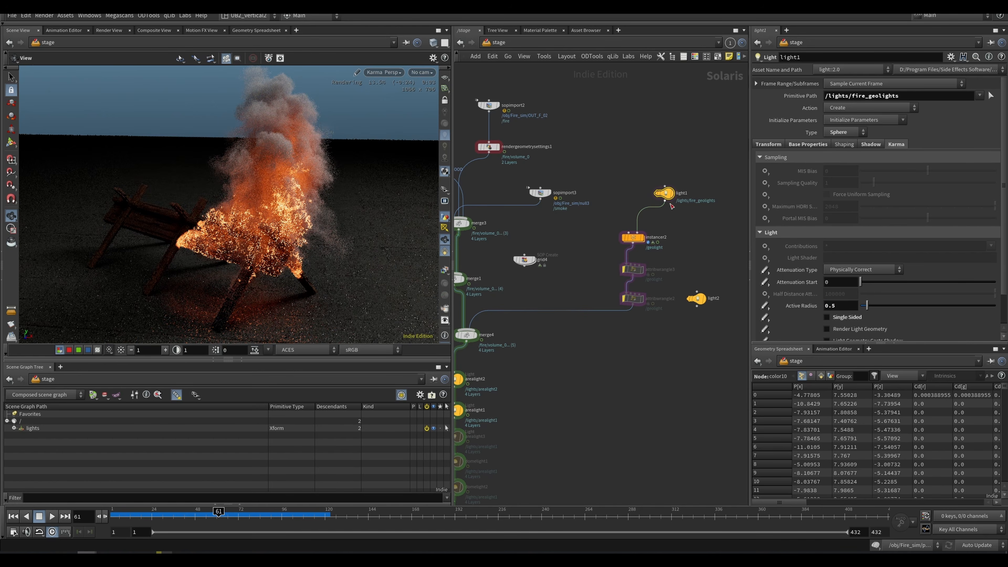
Try an Intensity of 0.01 on light1, and raise it to 0.03.
{"action": "left_click", "coordinate": [805, 146]}
{"action": "left_click_drag", "start_coordinate": [841, 159], "coordinate": [710, 154]}
{"action": "type", "text": "0.01"}
{"action": "key", "text": "Return"}
{"action": "left_click_drag", "start_coordinate": [839, 160], "coordinate": [722, 164]}
{"action": "type", "text": "0.03"}
{"action": "key", "text": "Return"}
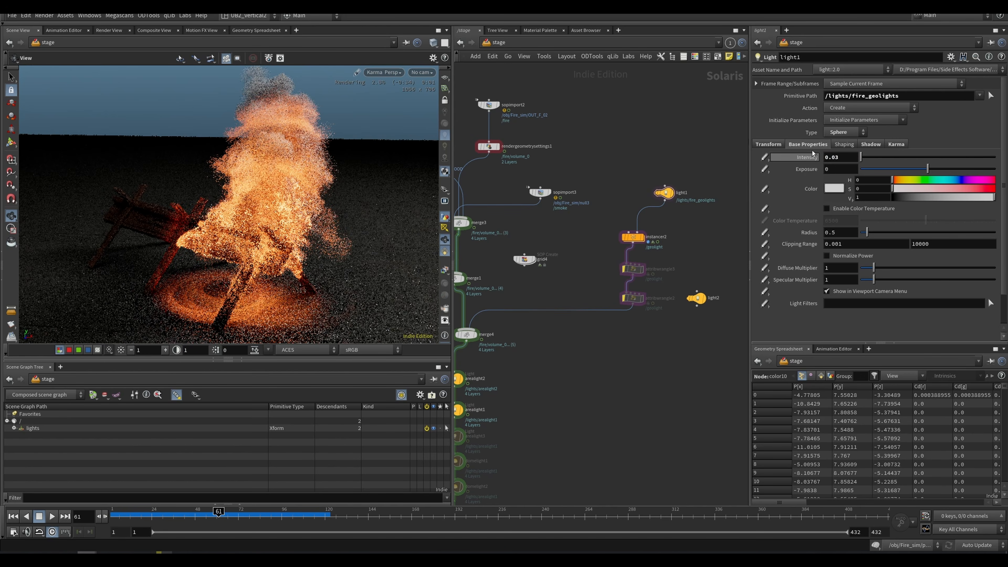
Try Active Radius values of 1 and 1.5 on light1, and lower its Intensity to 0.01.
{"action": "left_click", "coordinate": [896, 144]}
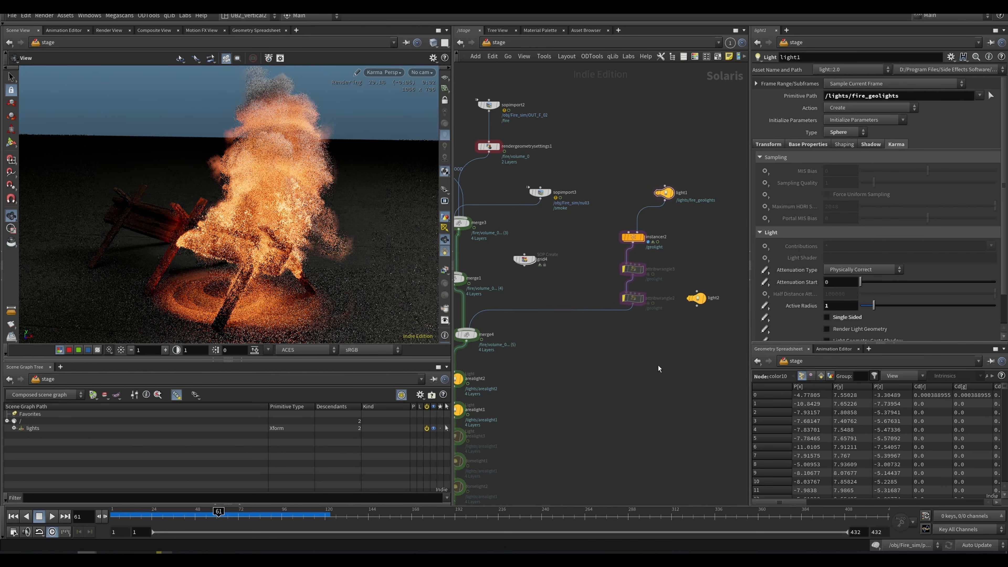
{"action": "left_click_drag", "start_coordinate": [839, 306], "coordinate": [719, 325]}
{"action": "type", "text": "1.5"}
{"action": "key", "text": "Return"}
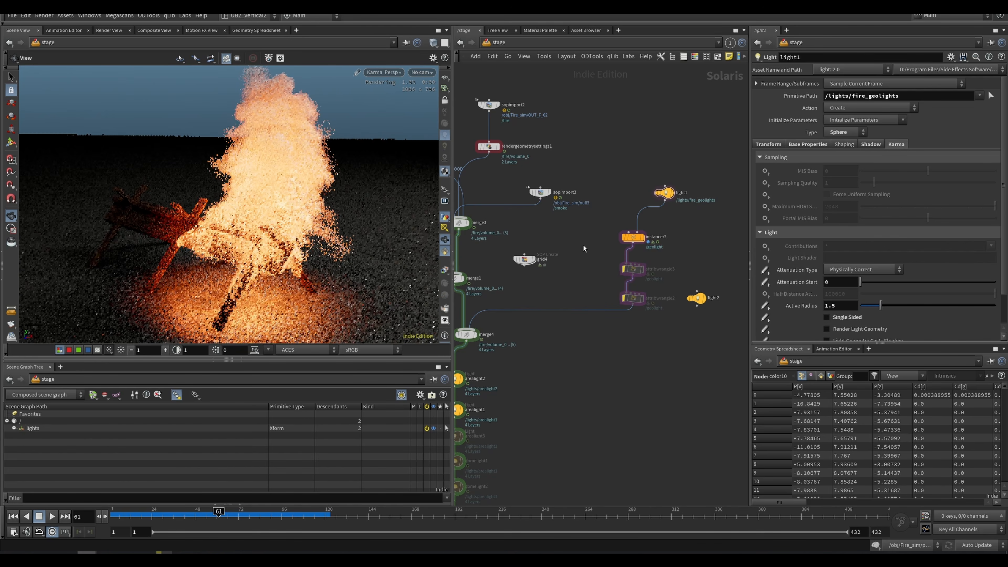
{"action": "left_click", "coordinate": [808, 145]}
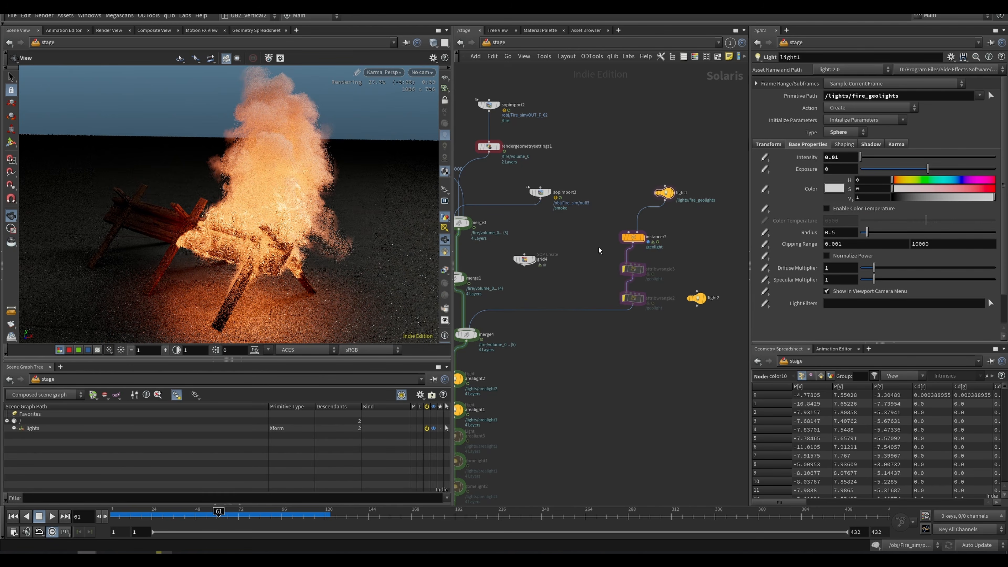
{"action": "left_click", "coordinate": [444, 238]}
{"action": "double_click", "coordinate": [642, 239]}
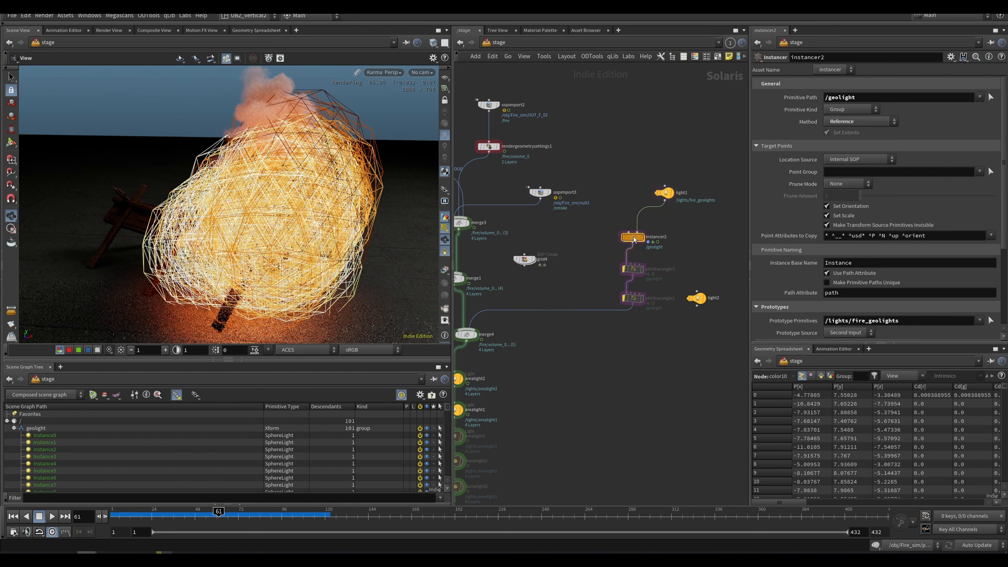
{"action": "key", "text": "u"}
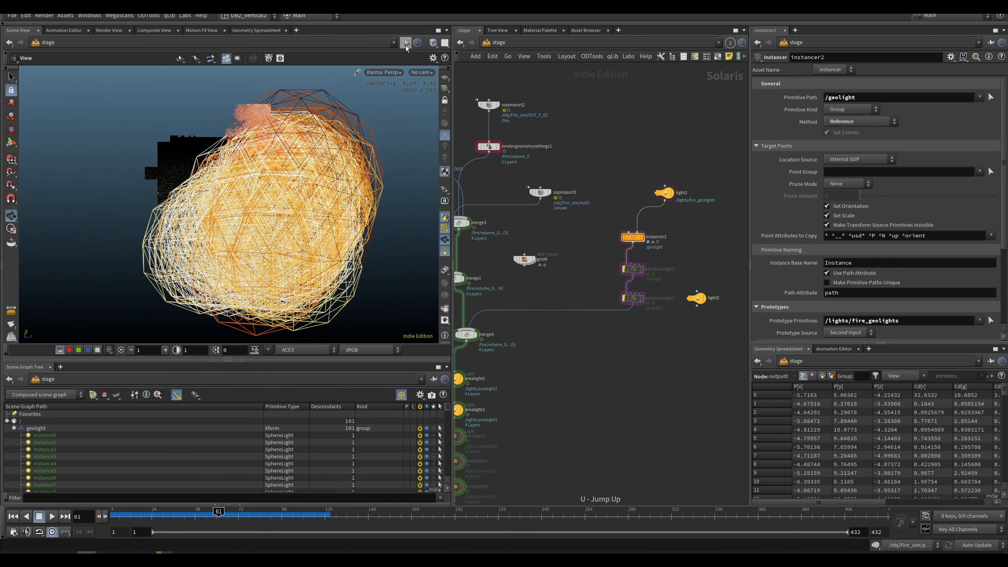
{"action": "double_click", "coordinate": [635, 239]}
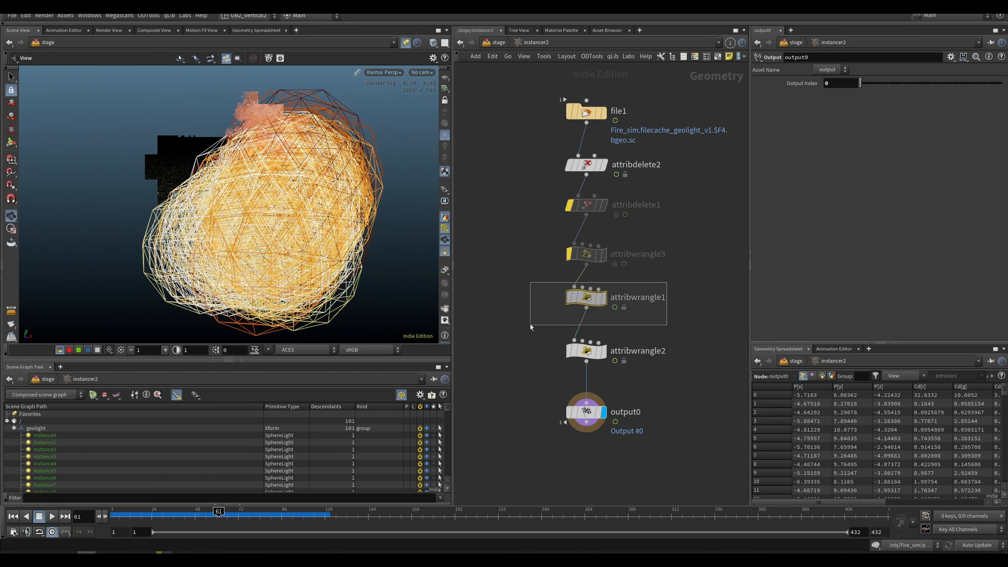
{"action": "left_click", "coordinate": [587, 297]}
{"action": "left_click_drag", "start_coordinate": [815, 143], "coordinate": [808, 143]}
{"action": "type", "text": "1"}
{"action": "left_click", "coordinate": [685, 249]}
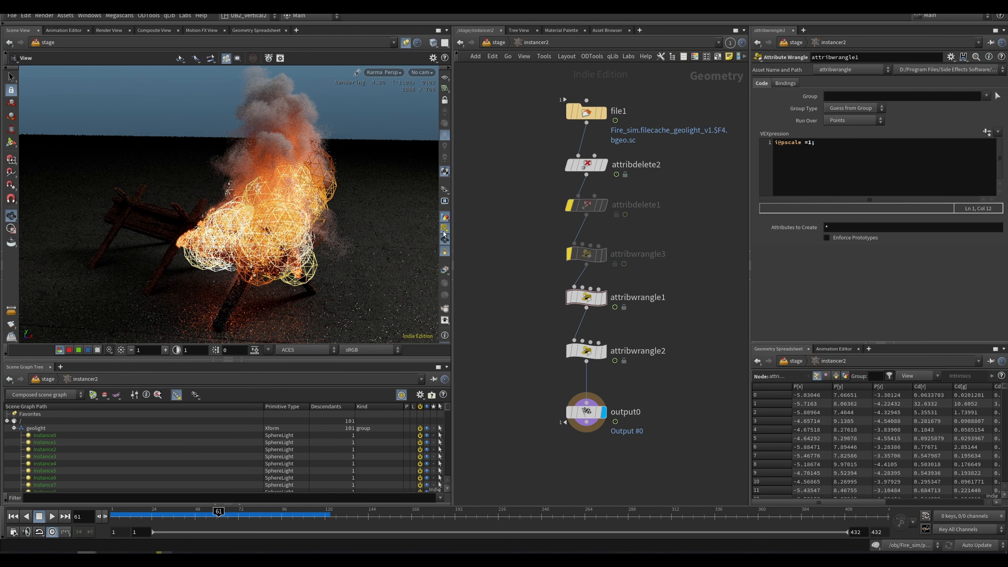
{"action": "left_click", "coordinate": [445, 238]}
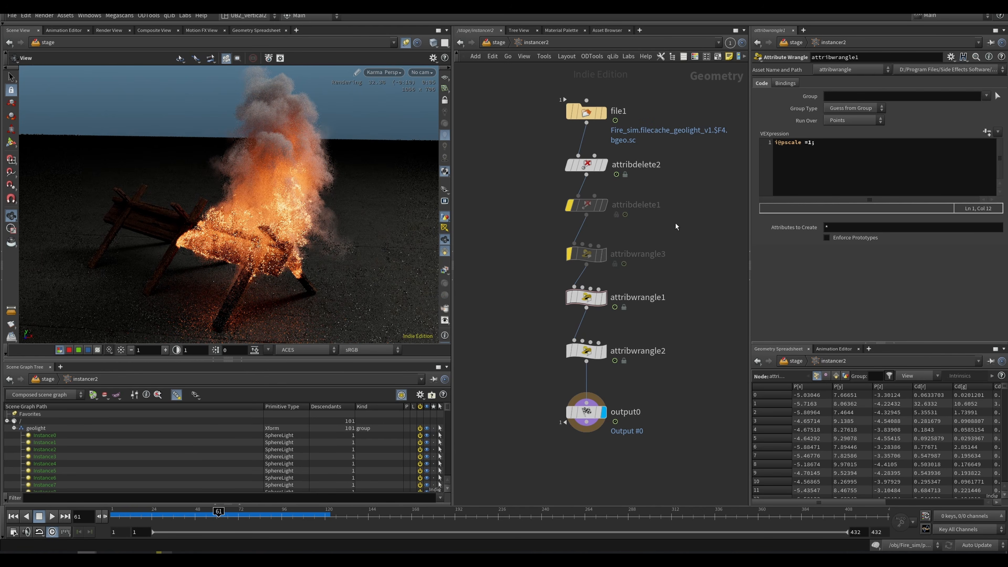
Return to the stage network and set light1's Intensity to 0.03.
{"action": "key", "text": "u"}
{"action": "middle_click_drag", "start_coordinate": [635, 275], "coordinate": [636, 264]}
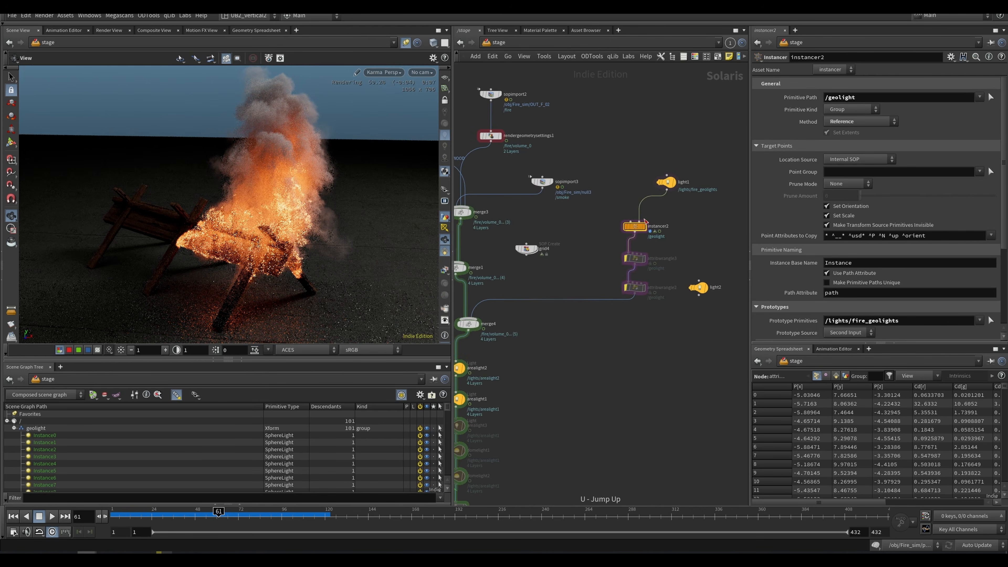
{"action": "left_click", "coordinate": [667, 182]}
{"action": "left_click_drag", "start_coordinate": [834, 156], "coordinate": [841, 158]}
{"action": "type", "text": "3"}
{"action": "key", "text": "Return"}
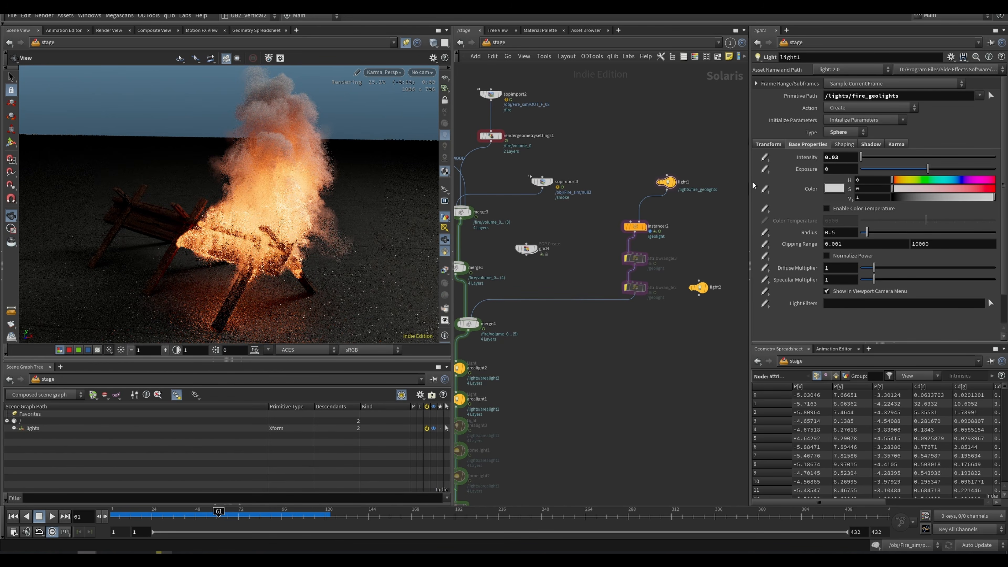
Set light1's Active Radius to 4 and its Intensity to 0.02.
{"action": "left_click", "coordinate": [896, 144]}
{"action": "left_click_drag", "start_coordinate": [832, 306], "coordinate": [700, 351]}
{"action": "type", "text": "4"}
{"action": "key", "text": "Return"}
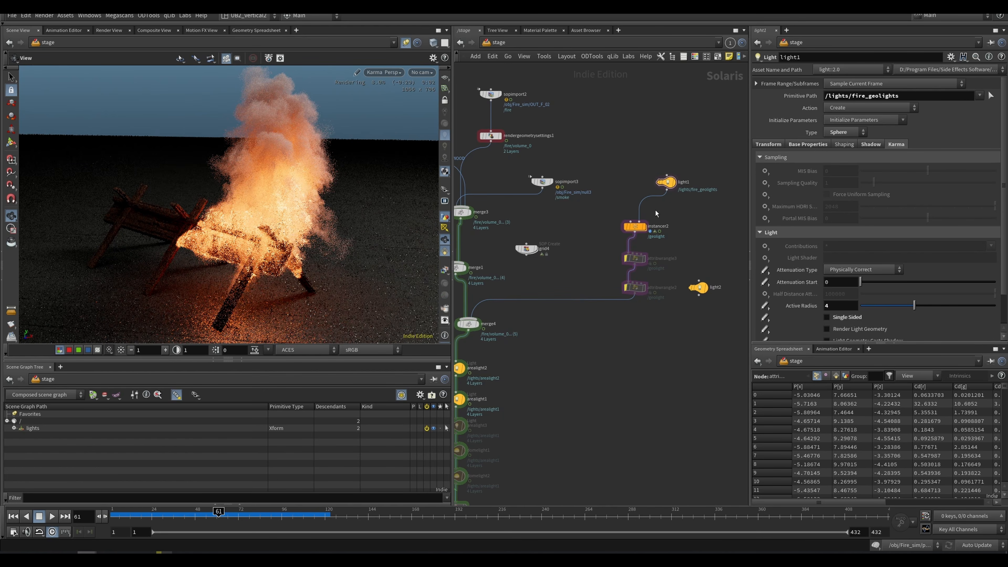
{"action": "left_click", "coordinate": [794, 144]}
{"action": "key", "text": "BackSpace"}
{"action": "type", "text": "2"}
{"action": "key", "text": "Return"}
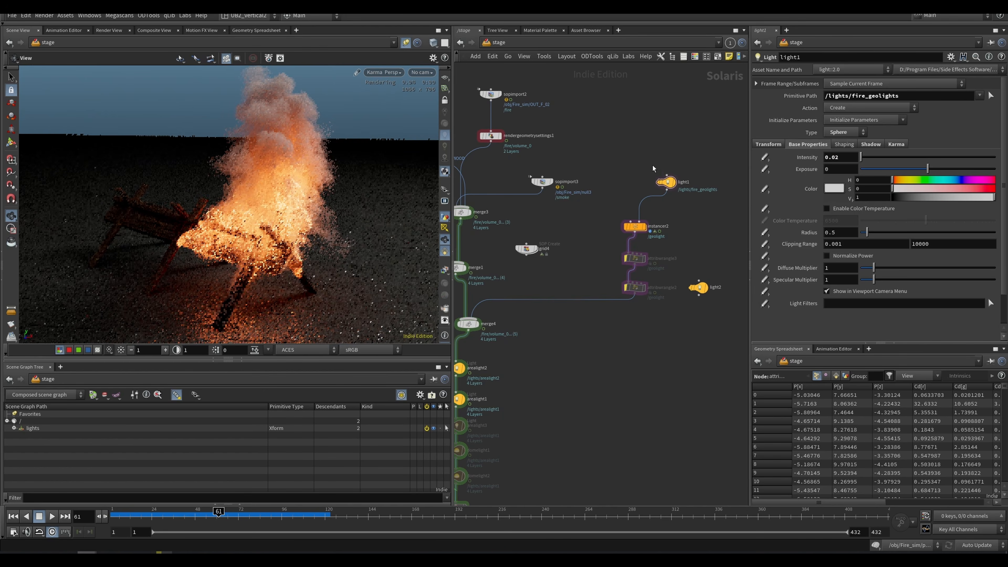
Set Treat As Light Source to Yes for the fire in rendergeometrysettings1.
{"action": "middle_click_drag", "start_coordinate": [600, 175], "coordinate": [647, 206]}
{"action": "left_click", "coordinate": [537, 166]}
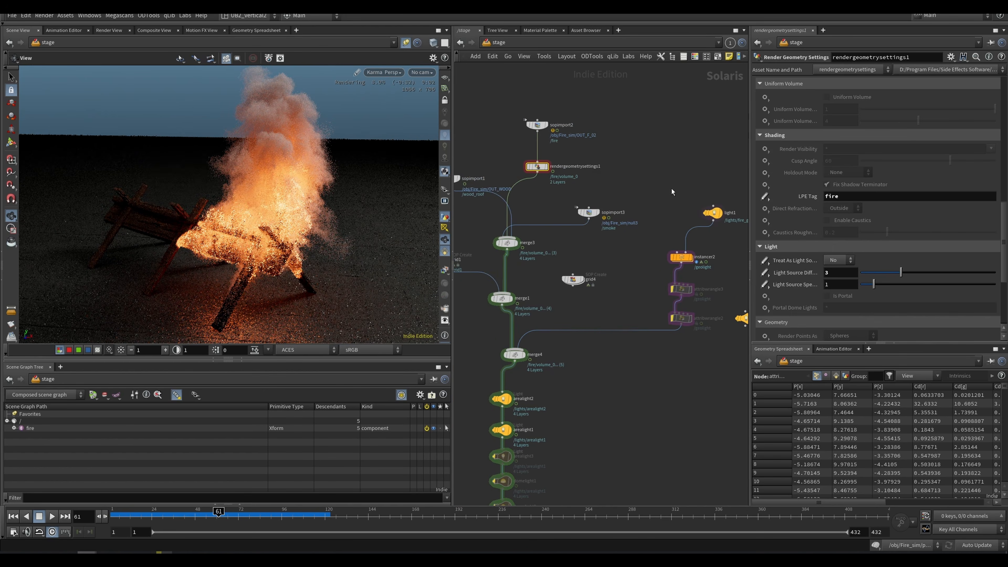
{"action": "left_click", "coordinate": [838, 260]}
{"action": "left_click", "coordinate": [838, 279]}
{"action": "middle_click_drag", "start_coordinate": [656, 178], "coordinate": [646, 176]}
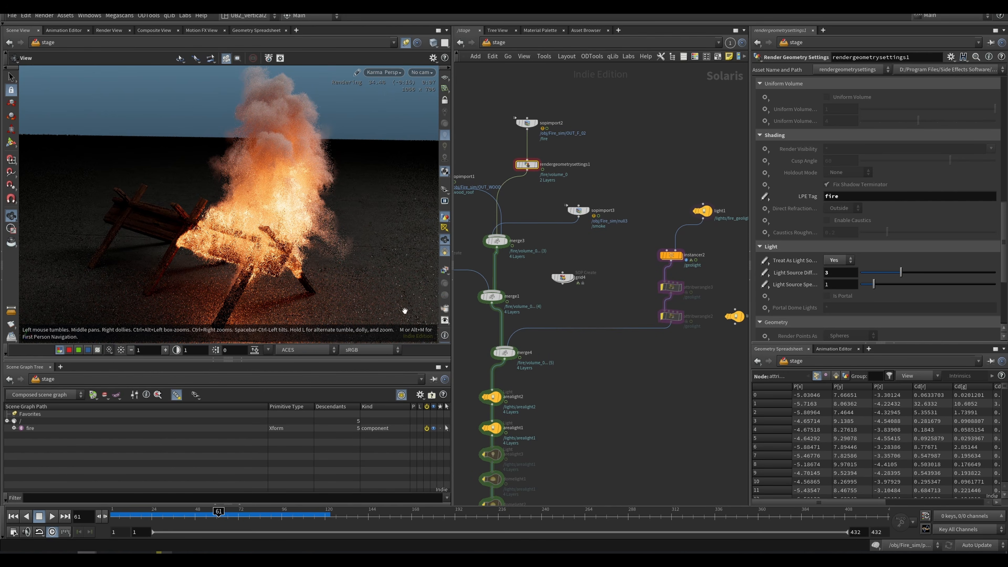
{"action": "middle_click_drag", "start_coordinate": [610, 285], "coordinate": [613, 231]}
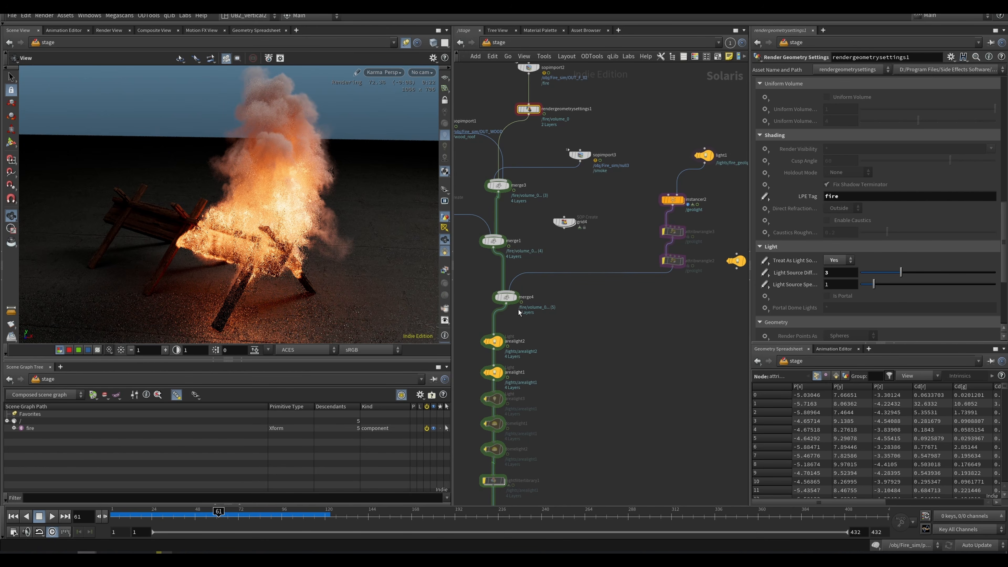
Switch to Nuke, view the Read7 render, and examine the flames and burning wood up close.
{"action": "key", "text": "s"}
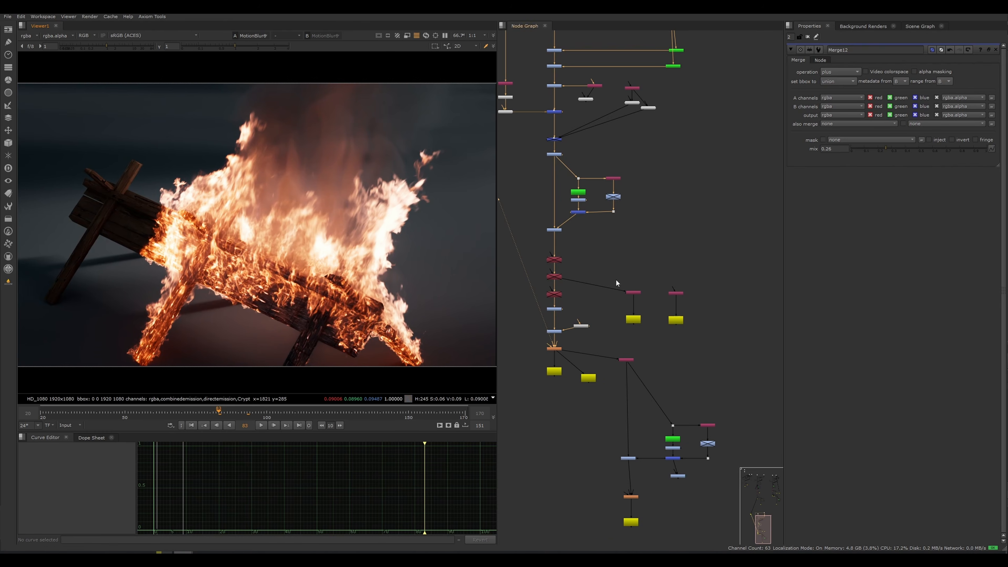
{"action": "middle_click_drag", "start_coordinate": [665, 131], "coordinate": [687, 407]}
{"action": "scroll", "coordinate": [637, 280], "scroll_direction": "down", "scroll_amount": 3}
{"action": "scroll", "coordinate": [643, 280], "scroll_direction": "up", "scroll_amount": 4}
{"action": "middle_click_drag", "start_coordinate": [622, 292], "coordinate": [659, 265]}
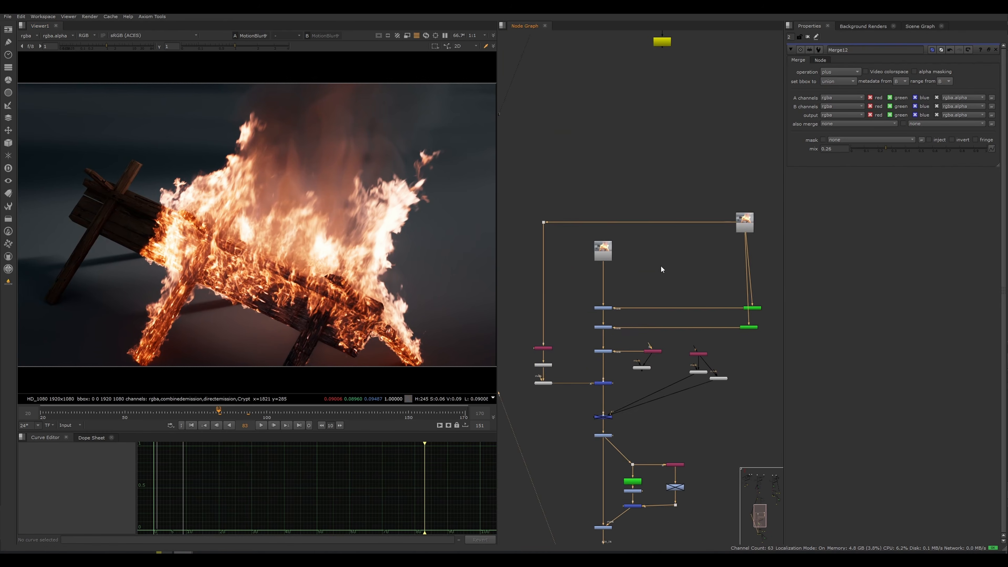
{"action": "scroll", "coordinate": [659, 270], "scroll_direction": "up", "scroll_amount": 2}
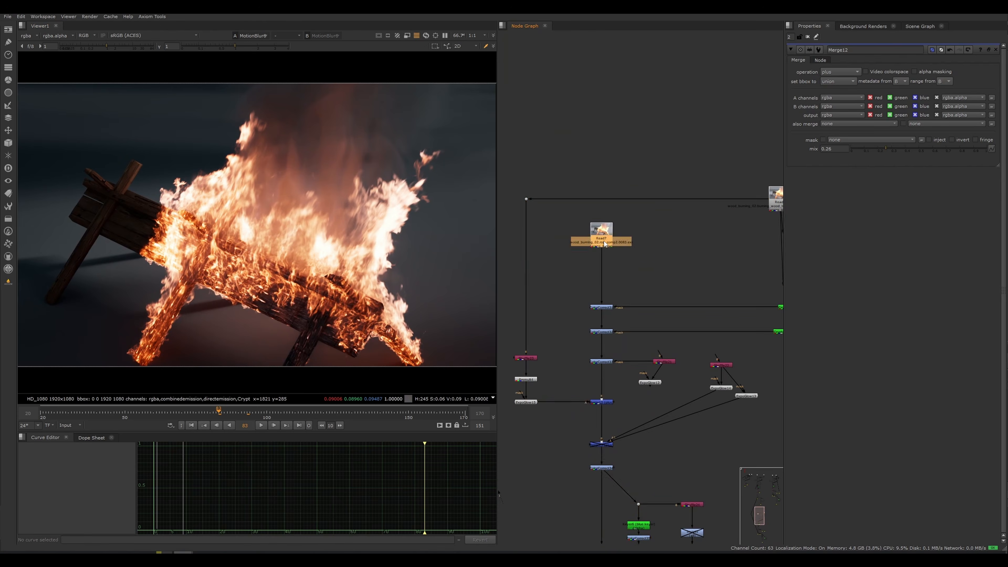
{"action": "key", "text": "1"}
{"action": "middle_click_drag", "start_coordinate": [661, 257], "coordinate": [641, 242]}
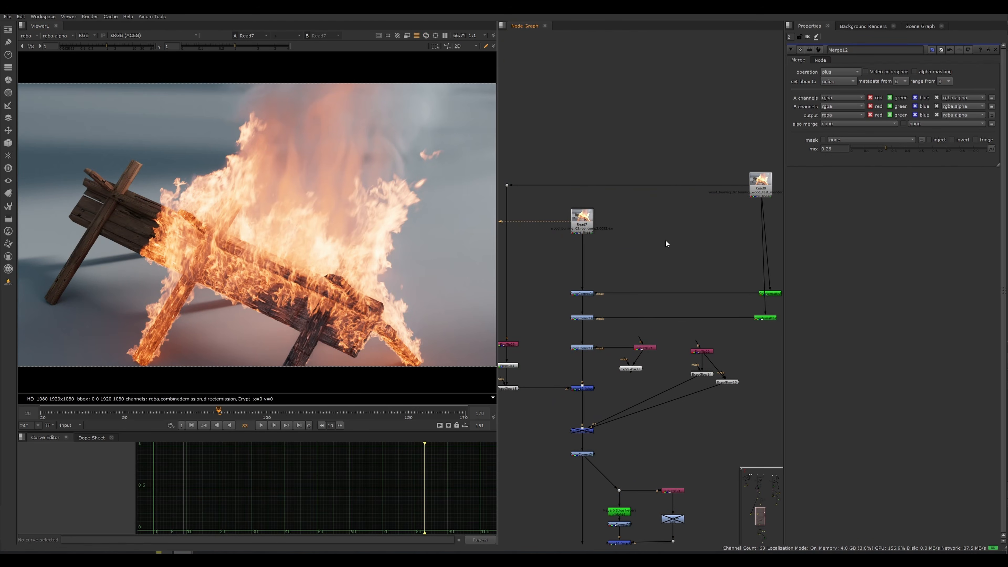
{"action": "scroll", "coordinate": [261, 305], "scroll_direction": "up", "scroll_amount": 6}
{"action": "middle_click_drag", "start_coordinate": [263, 313], "coordinate": [289, 289]}
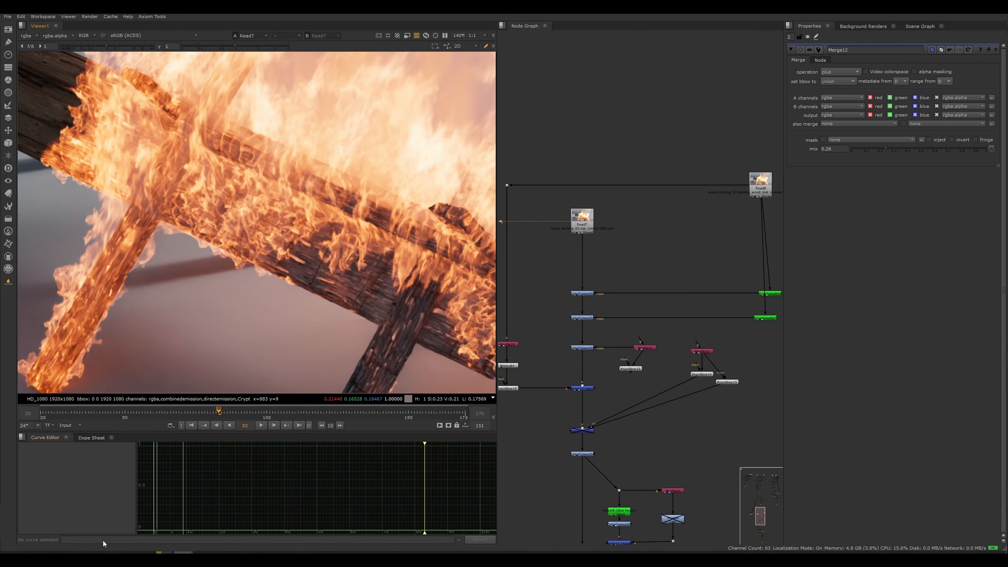
Switch back to Houdini and open the comp1 compositing network in the img context.
{"action": "mouse_move", "coordinate": [147, 540]}
{"action": "left_click", "coordinate": [61, 527]}
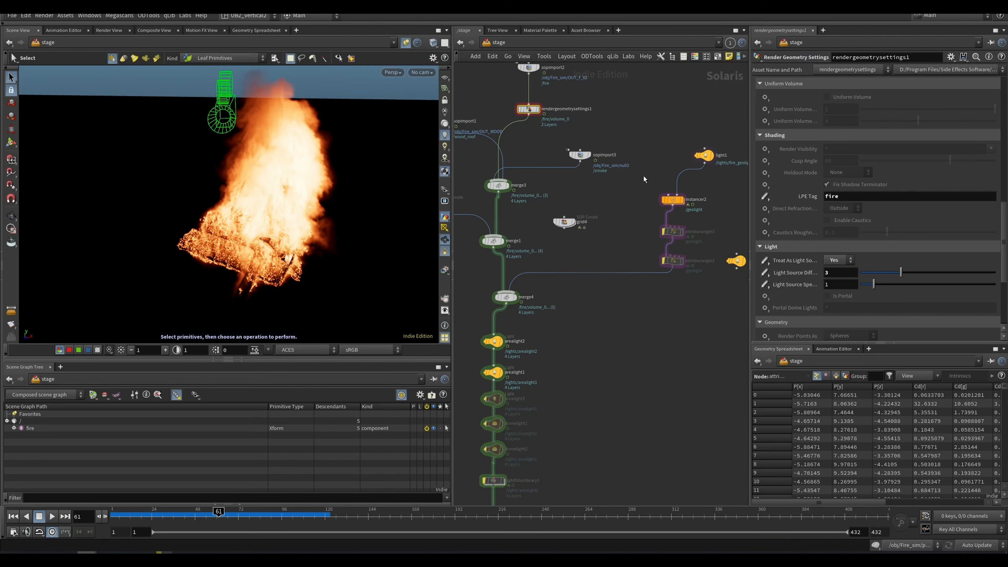
{"action": "left_click", "coordinate": [498, 44]}
{"action": "left_click", "coordinate": [528, 97]}
{"action": "left_click", "coordinate": [496, 45]}
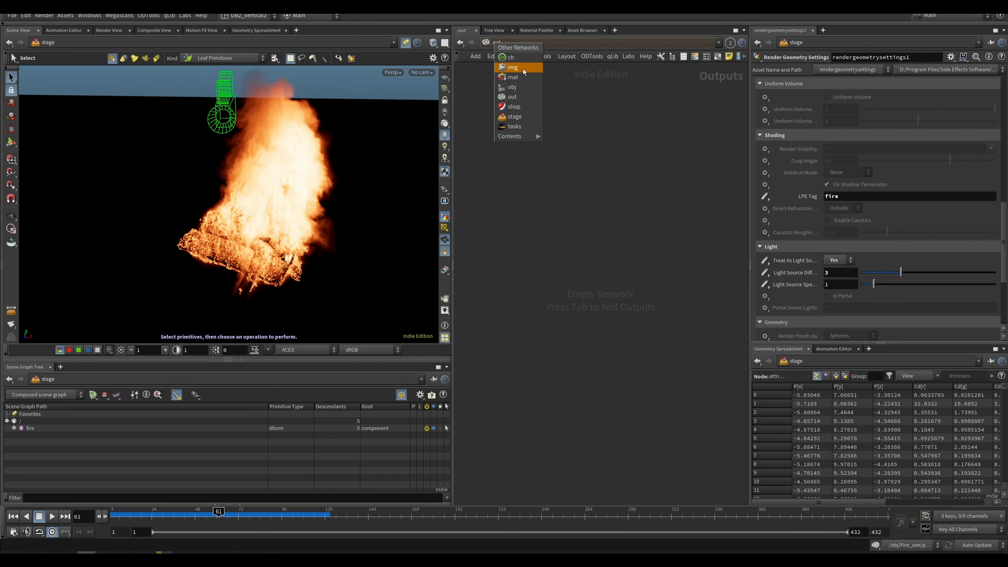
{"action": "left_click", "coordinate": [524, 70]}
{"action": "double_click", "coordinate": [598, 284]}
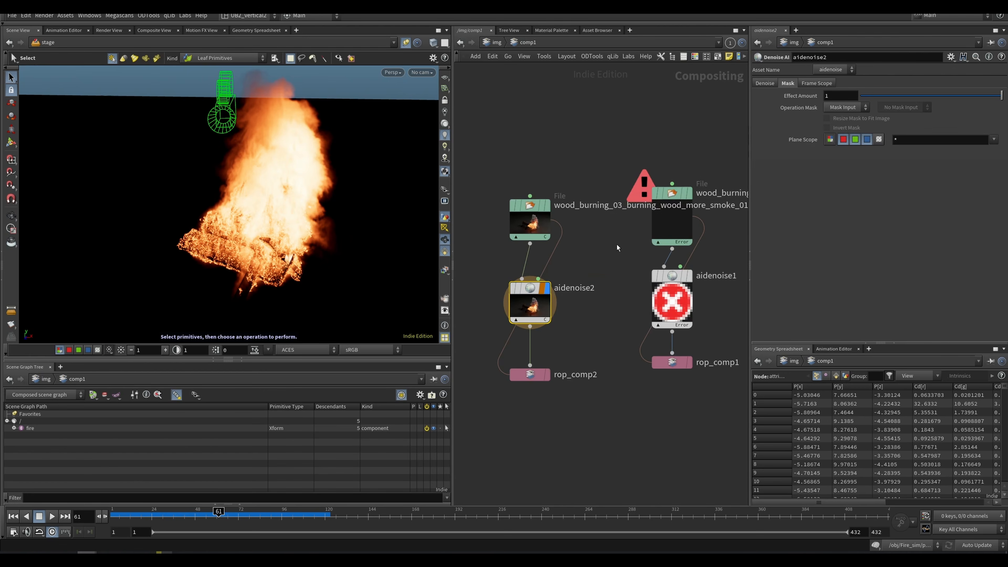
Examine the denoising chain from the File node through aidenoise2 to rop_comp2, including aidenoise2's Denoise and Mask settings.
{"action": "left_click_drag", "start_coordinate": [592, 159], "coordinate": [481, 402]}
{"action": "middle_click_drag", "start_coordinate": [528, 274], "coordinate": [591, 275]}
{"action": "left_click_drag", "start_coordinate": [593, 226], "coordinate": [538, 208]}
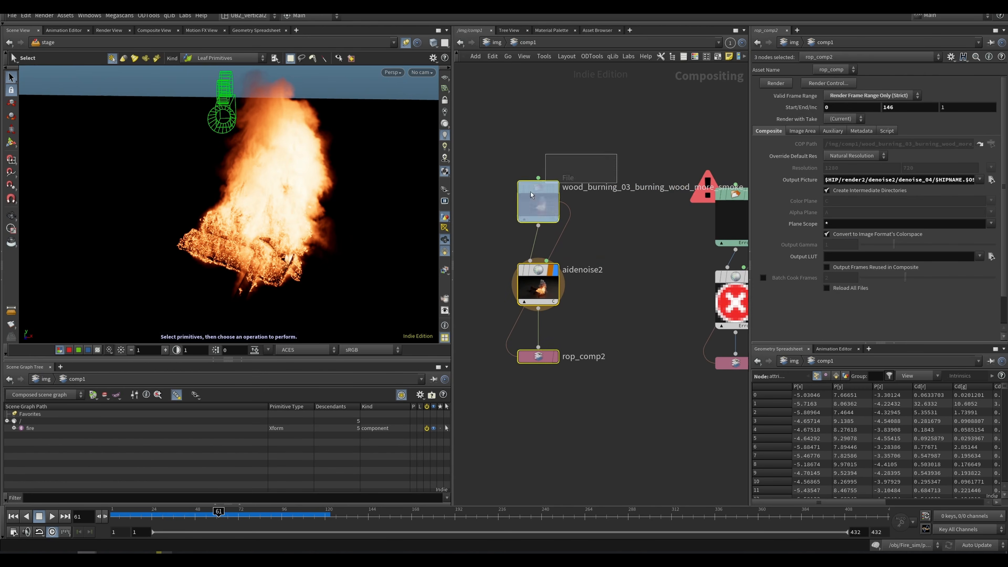
{"action": "left_click", "coordinate": [530, 213]}
{"action": "left_click", "coordinate": [574, 273]}
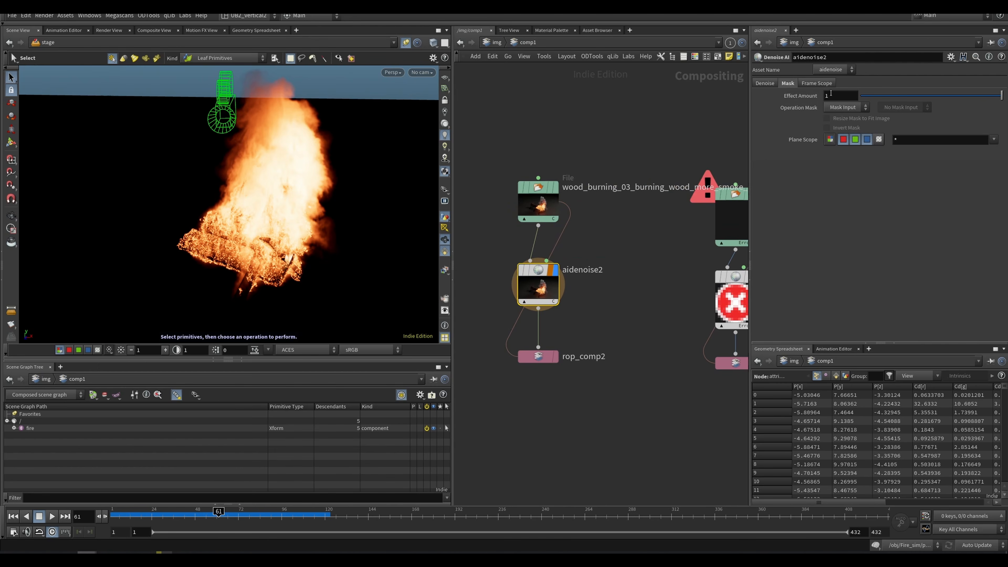
{"action": "left_click", "coordinate": [766, 84]}
{"action": "left_click", "coordinate": [787, 83]}
{"action": "middle_click_drag", "start_coordinate": [740, 247], "coordinate": [667, 245]}
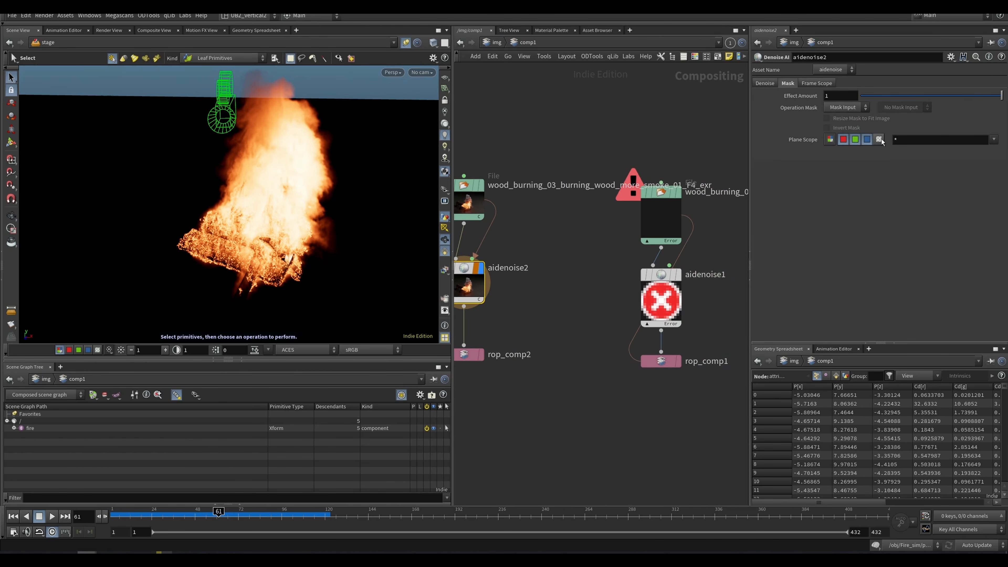
Add a trial Denoise AI node to comp1, try the Plane Scope in its mask settings, and delete the node.
{"action": "middle_click_drag", "start_coordinate": [607, 264], "coordinate": [695, 246]}
{"action": "key", "text": "Tab"}
{"action": "type", "text": "den"}
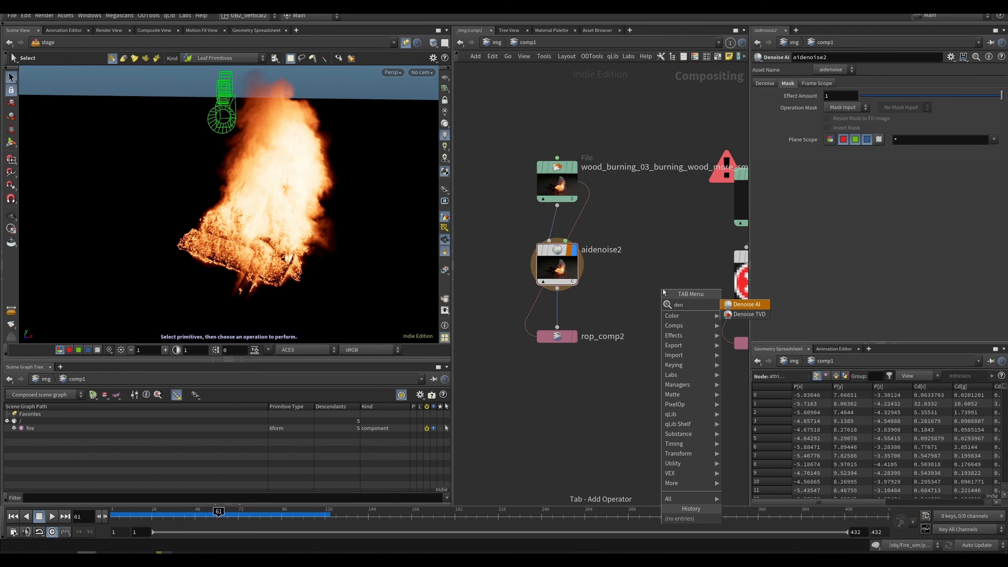
{"action": "key", "text": "Return"}
{"action": "left_click", "coordinate": [663, 289]}
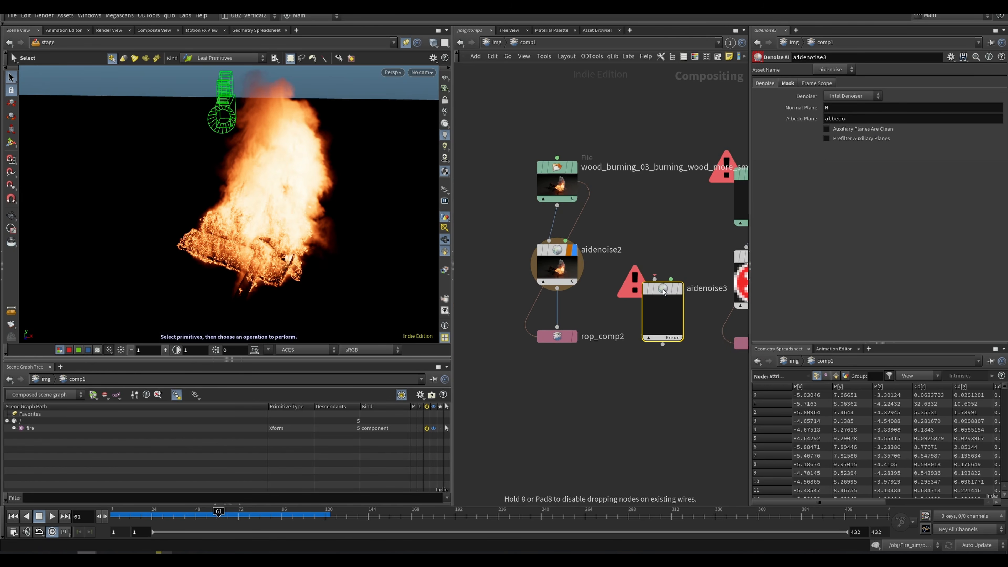
{"action": "left_click", "coordinate": [925, 141]}
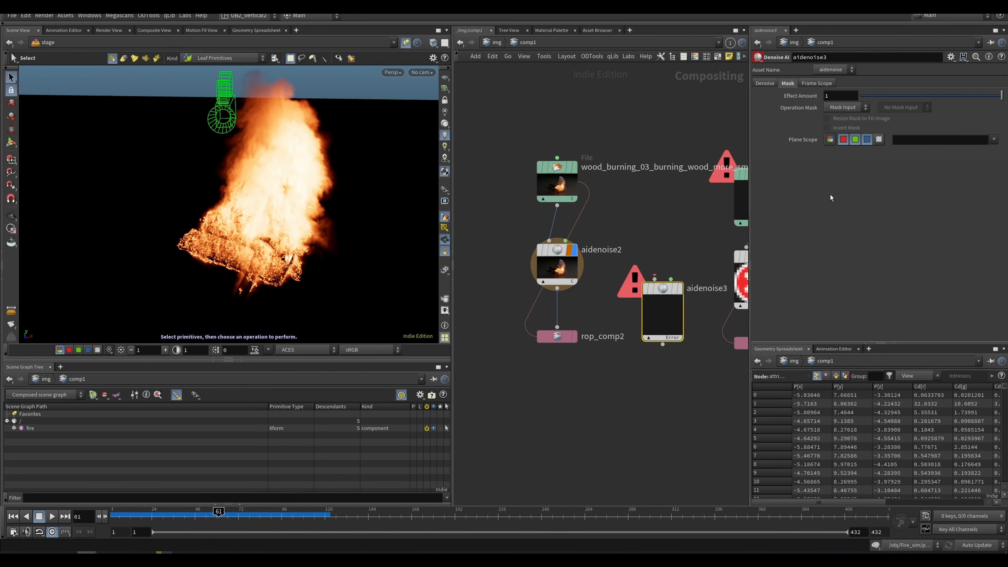
{"action": "left_click", "coordinate": [995, 139]}
{"action": "left_click", "coordinate": [988, 148]}
{"action": "key", "text": "Delete"}
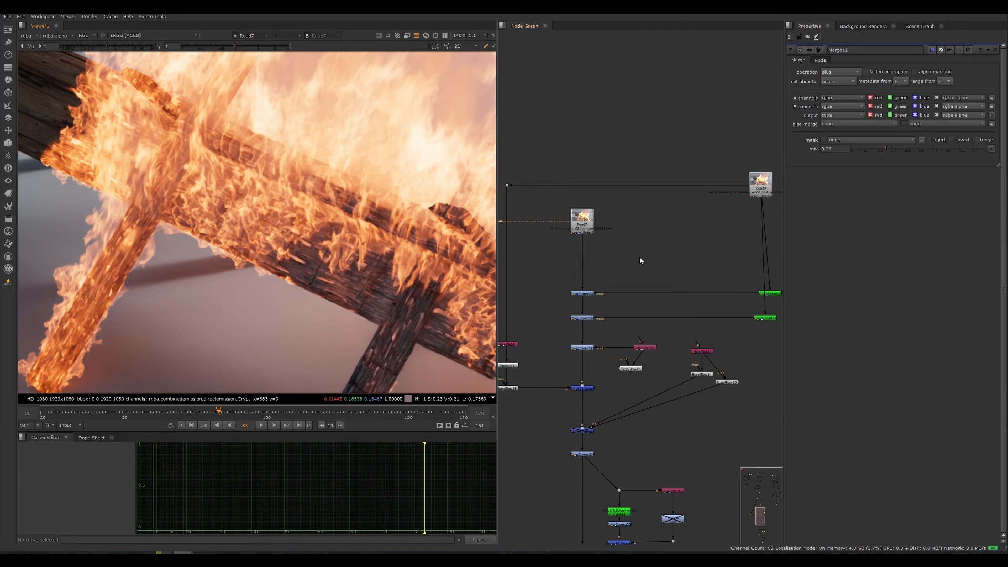
Switch to Nuke and view the Read8 render and the first Cryptomatte node connected to it.
{"action": "middle_click_drag", "start_coordinate": [641, 259], "coordinate": [540, 290]}
{"action": "key", "text": "1"}
{"action": "scroll", "coordinate": [675, 335], "scroll_direction": "up", "scroll_amount": 3}
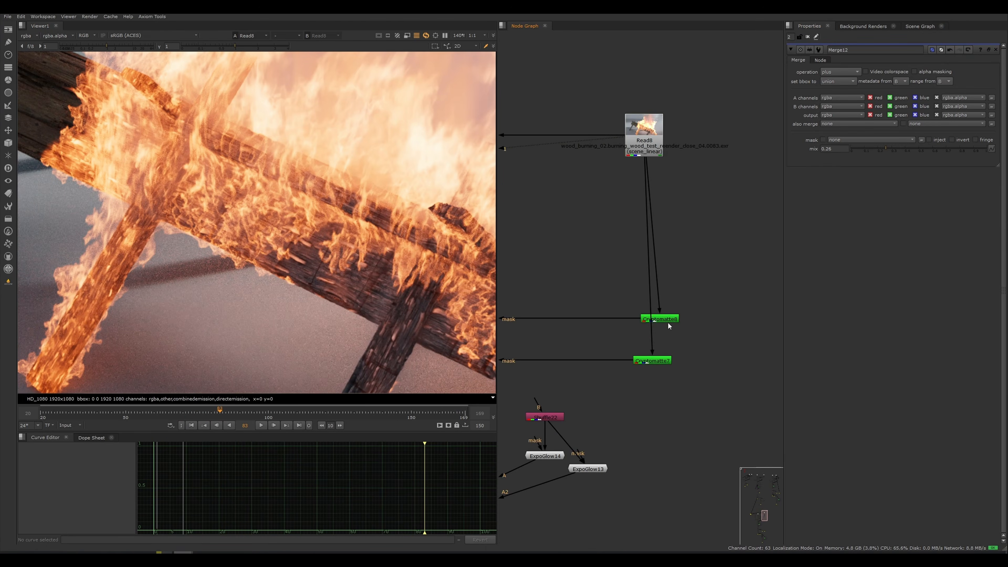
{"action": "left_click", "coordinate": [669, 321]}
{"action": "key", "text": "1"}
View the first color correction below Read7, and select both Cryptomatte-masked color correction nodes to examine their place in the comp.
{"action": "left_click", "coordinate": [575, 236]}
{"action": "scroll", "coordinate": [601, 227], "scroll_direction": "down", "scroll_amount": 2}
{"action": "mouse_move", "coordinate": [600, 227]}
{"action": "middle_mouse_down"}
{"action": "mouse_move", "coordinate": [660, 241]}
{"action": "mouse_move", "coordinate": [591, 211]}
{"action": "middle_mouse_up"}
{"action": "left_click", "coordinate": [520, 287]}
{"action": "key", "text": "1"}
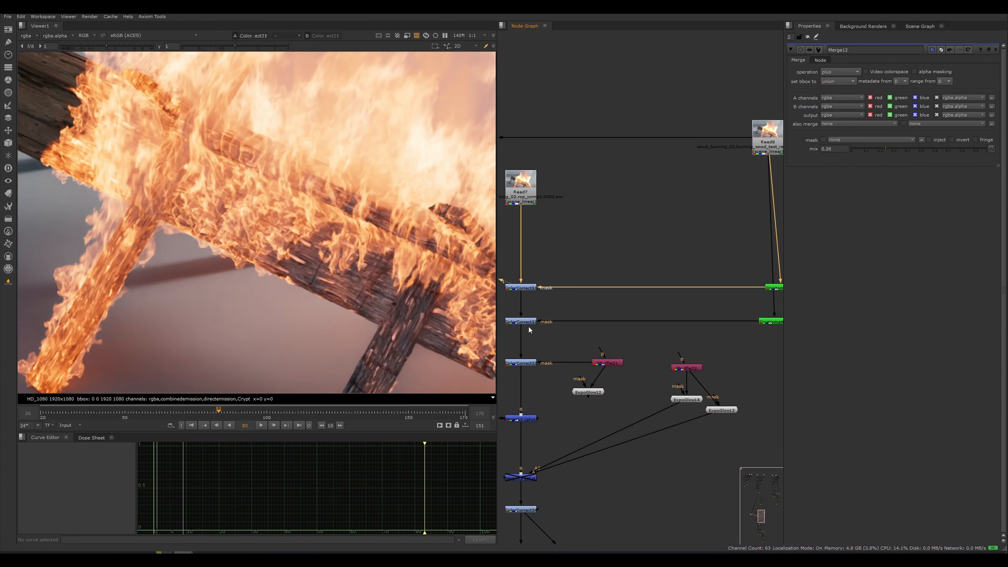
{"action": "left_click_drag", "start_coordinate": [558, 263], "coordinate": [525, 324]}
{"action": "middle_click_drag", "start_coordinate": [525, 324], "coordinate": [589, 315]}
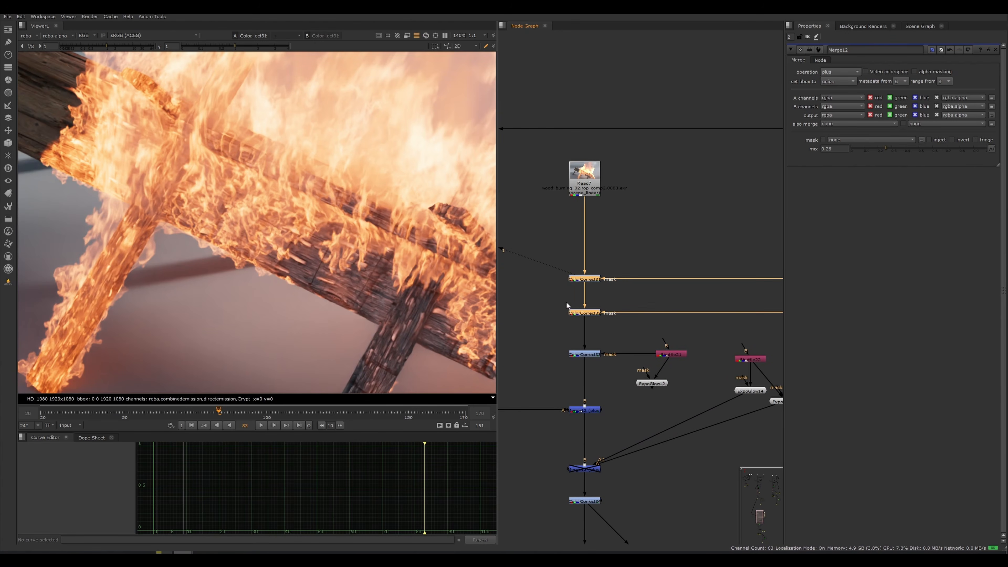
{"action": "scroll", "coordinate": [343, 243], "scroll_direction": "down", "scroll_amount": 5}
{"action": "scroll", "coordinate": [319, 245], "scroll_direction": "up", "scroll_amount": 3}
{"action": "middle_click_drag", "start_coordinate": [524, 357], "coordinate": [591, 286]}
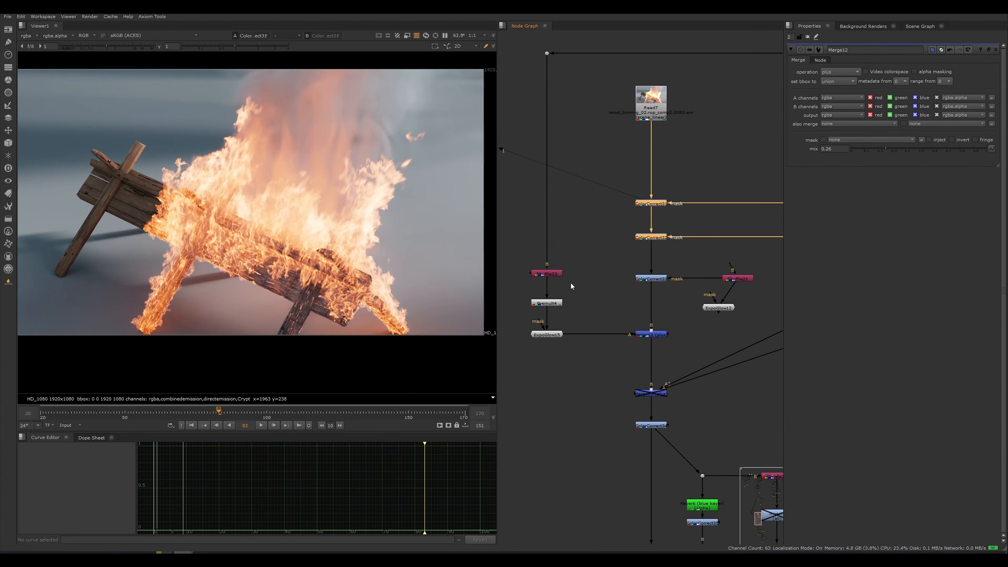
View Shuffle23, the premultiply node and ExpoGlow15 in turn, and open Shuffle23's settings to examine the fire_mask_burn channel routing.
{"action": "left_click", "coordinate": [548, 273]}
{"action": "key", "text": "1"}
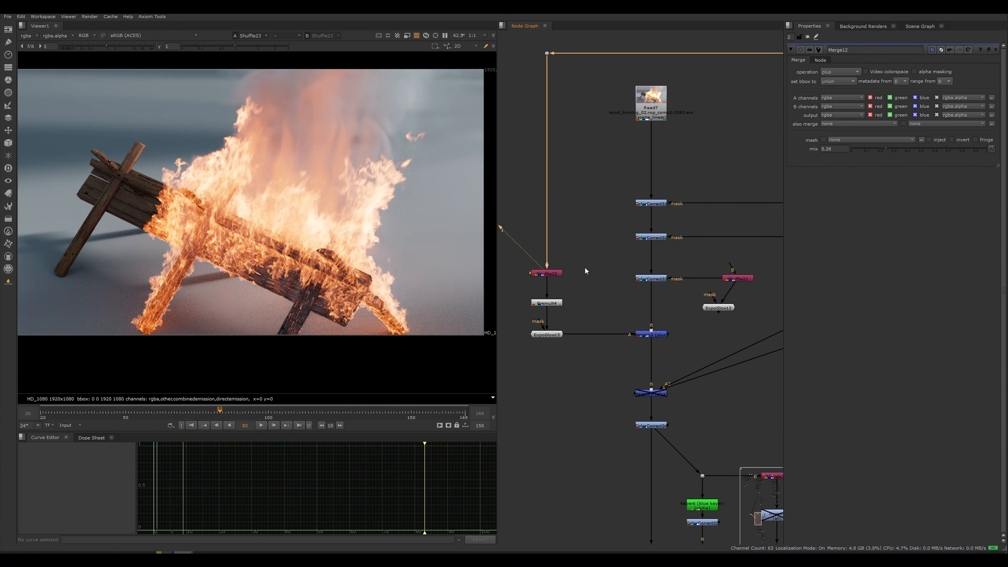
{"action": "double_click", "coordinate": [555, 274]}
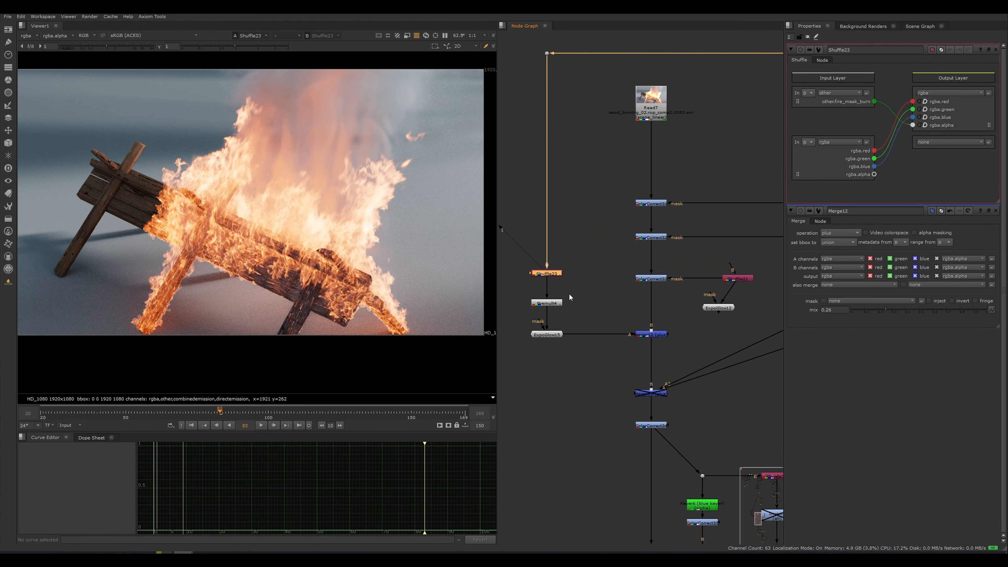
{"action": "left_click", "coordinate": [546, 303]}
{"action": "key", "text": "1"}
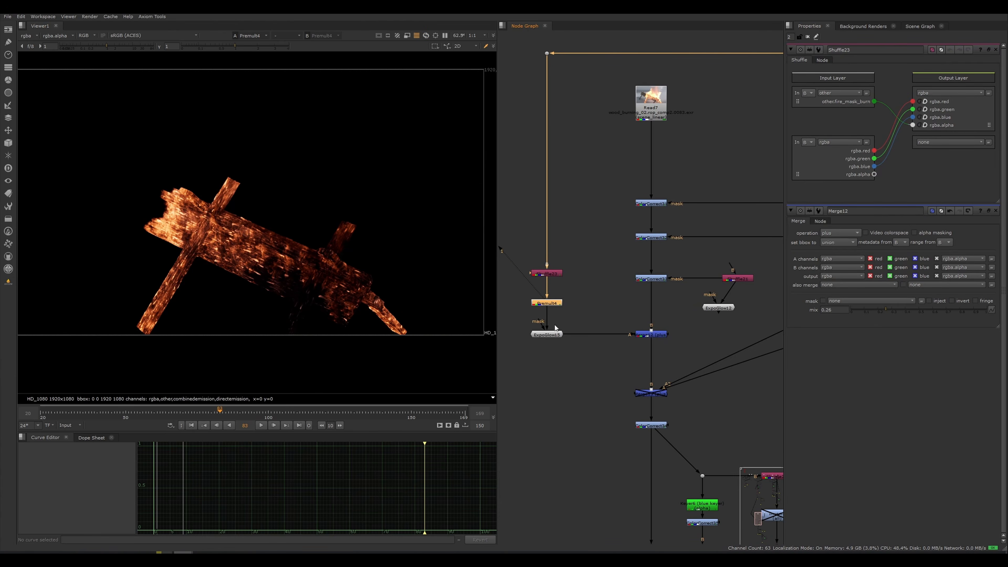
{"action": "scroll", "coordinate": [230, 254], "scroll_direction": "up", "scroll_amount": 3}
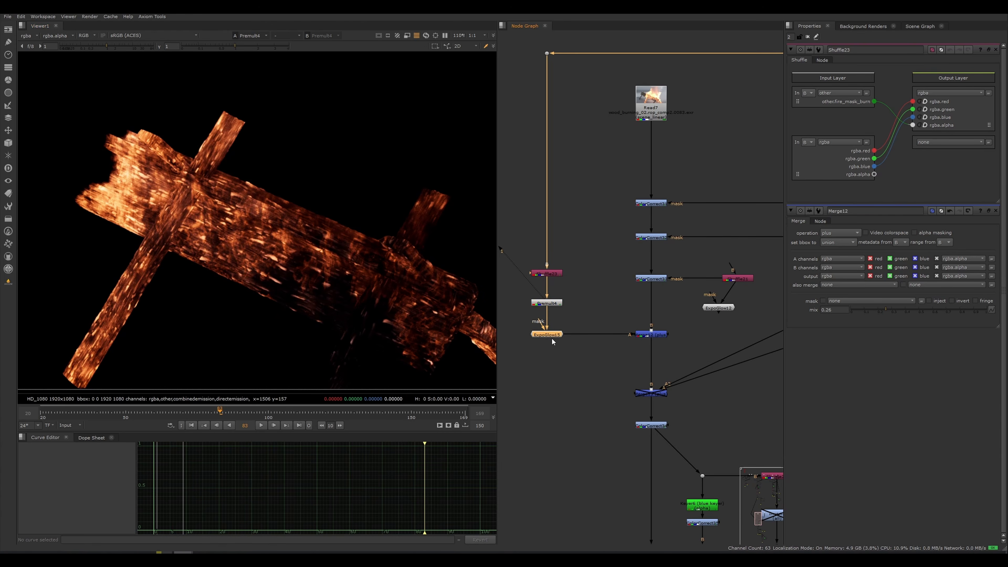
{"action": "key", "text": "1"}
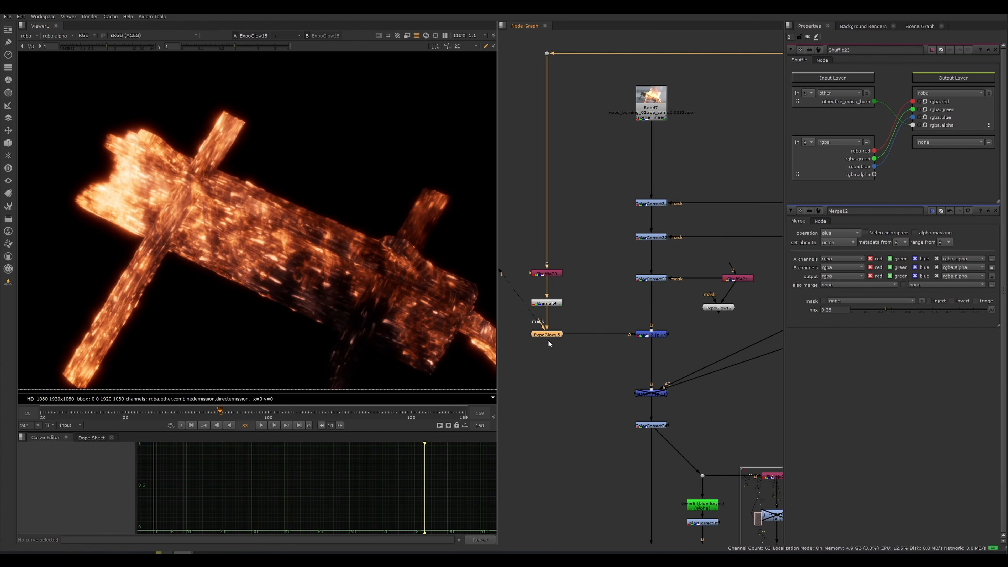
Duplicate ExpoGlow15, feed the copy from the premultiply node, view it, and set its glow exponent to 9.45.
{"action": "key", "text": "alt+c"}
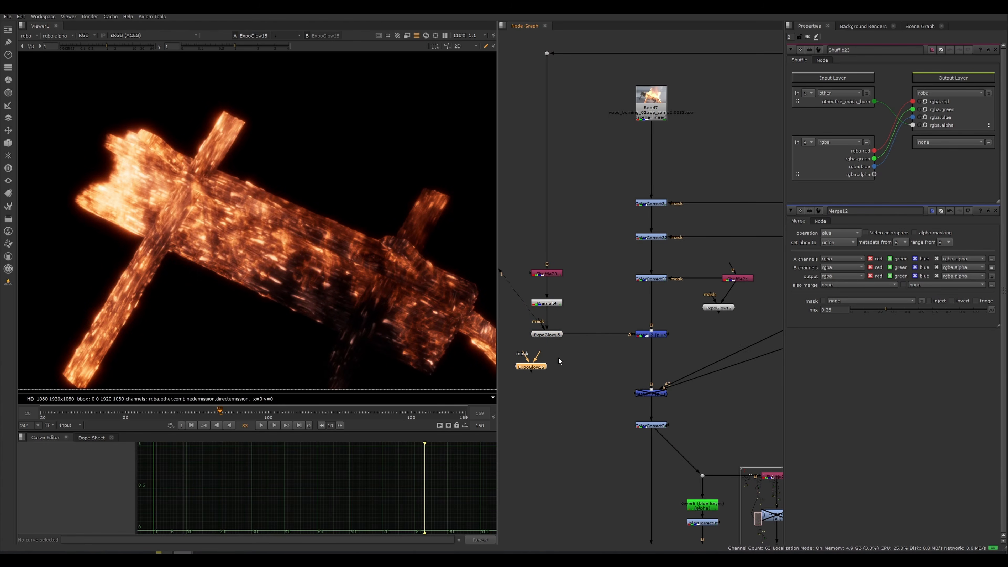
{"action": "middle_click_drag", "start_coordinate": [549, 363], "coordinate": [590, 350]}
{"action": "left_click_drag", "start_coordinate": [589, 301], "coordinate": [590, 303]}
{"action": "key", "text": "1"}
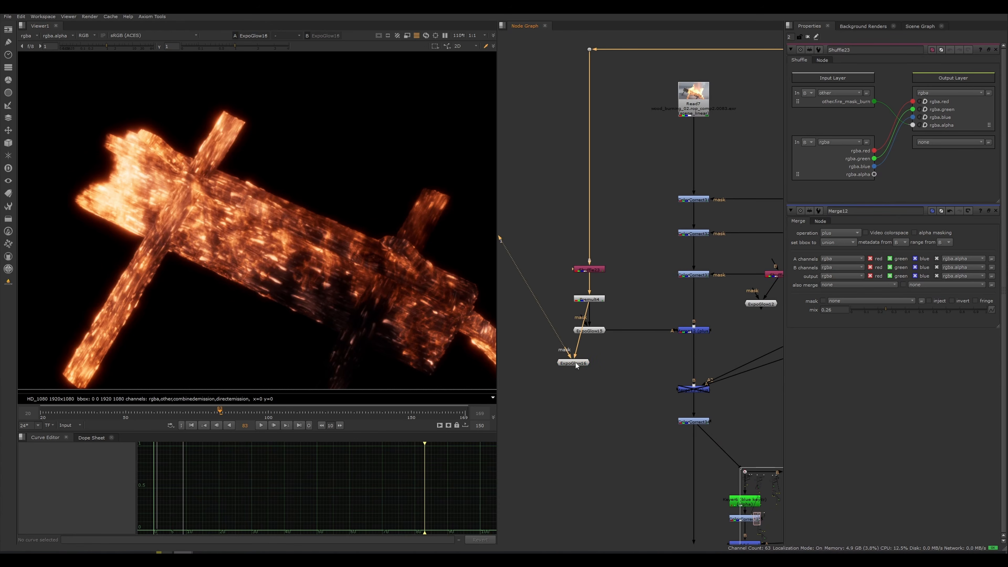
{"action": "double_click", "coordinate": [576, 363]}
{"action": "left_click_drag", "start_coordinate": [925, 173], "coordinate": [956, 168]}
{"action": "left_click", "coordinate": [618, 349]}
Merge ExpoGlow16 with ExpoGlow15 and place the new merge between ExpoGlow15 and Merge12.
{"action": "left_click", "coordinate": [572, 363]}
{"action": "key", "text": "m"}
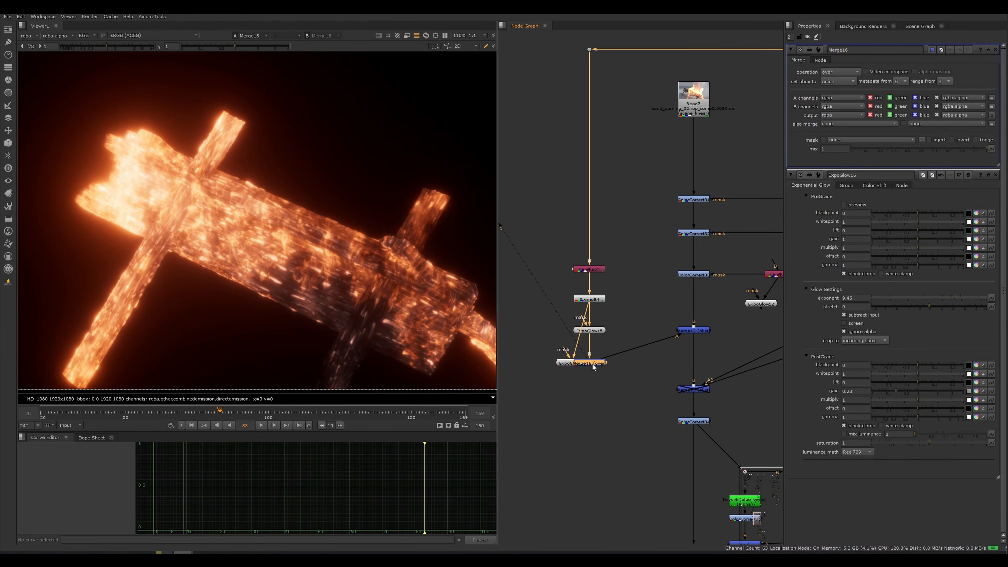
{"action": "left_click", "coordinate": [633, 332]}
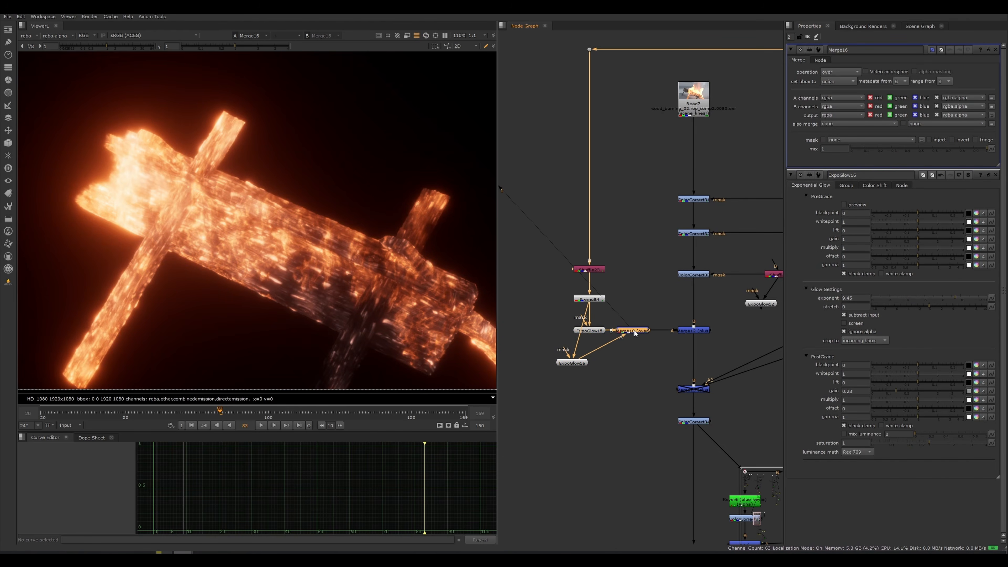
Compare the plus and screen operations on the glow merge, and set it to screen.
{"action": "left_click", "coordinate": [849, 72]}
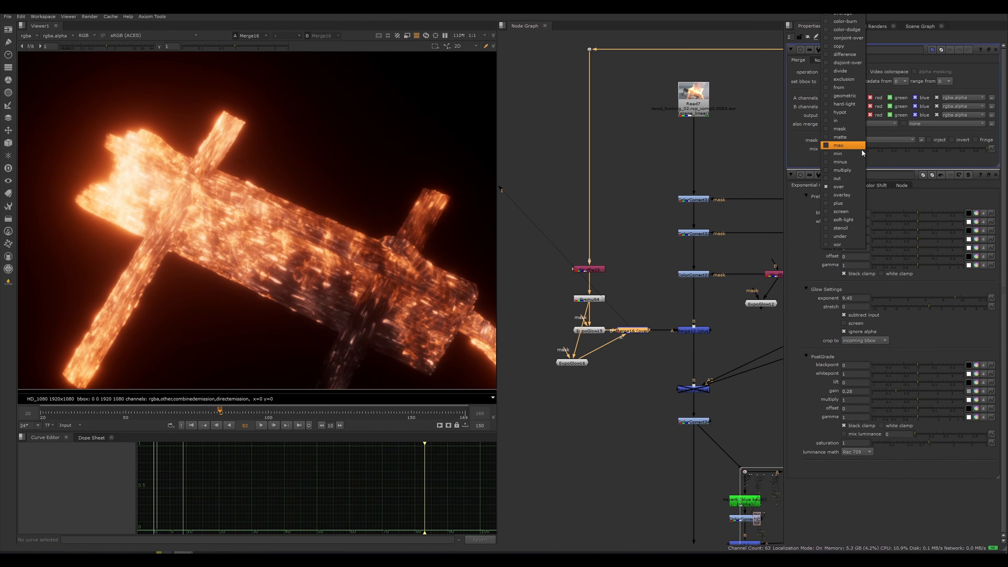
{"action": "left_click", "coordinate": [850, 204]}
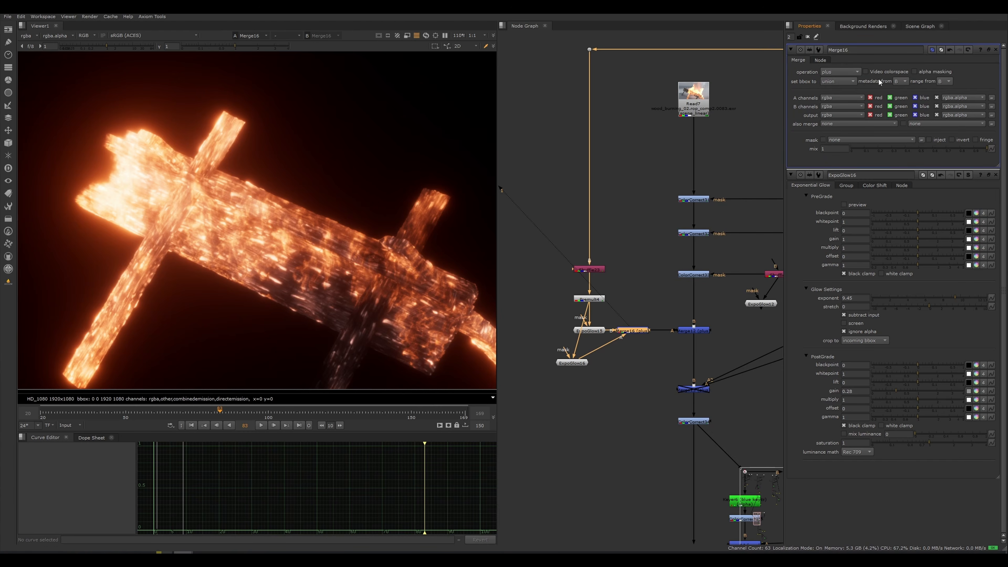
{"action": "left_click", "coordinate": [852, 69]}
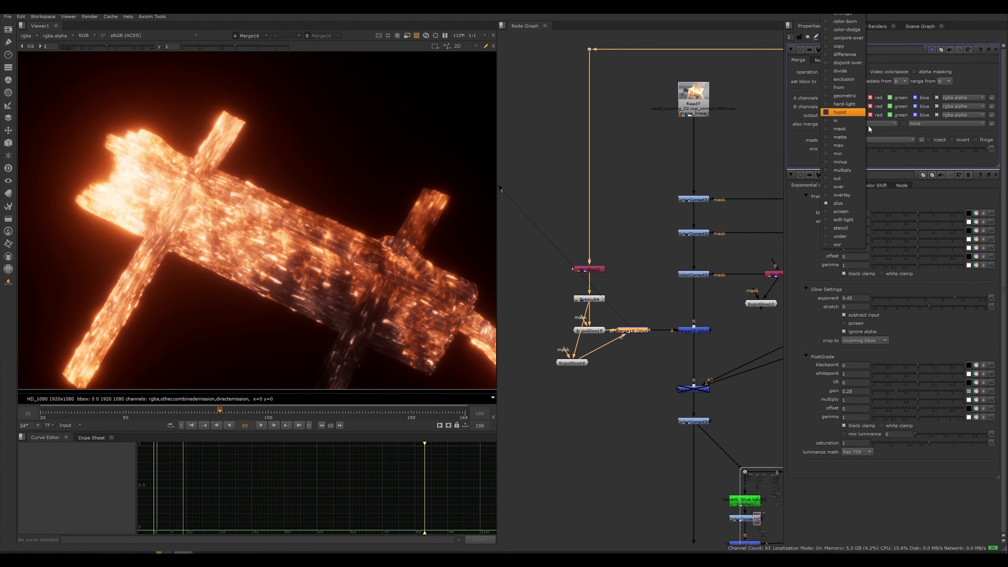
{"action": "left_click", "coordinate": [844, 212]}
{"action": "left_click", "coordinate": [846, 71]}
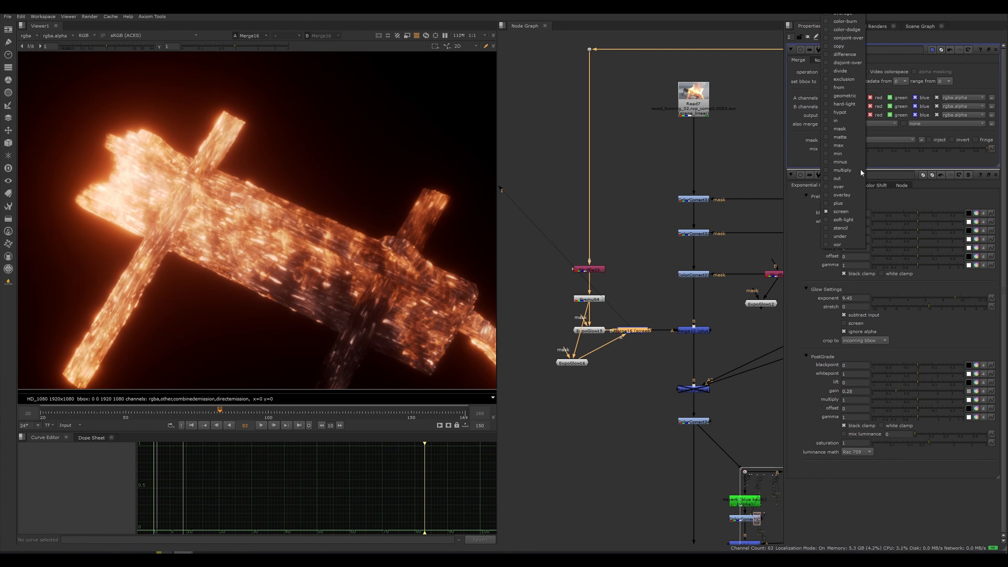
{"action": "left_click", "coordinate": [848, 204]}
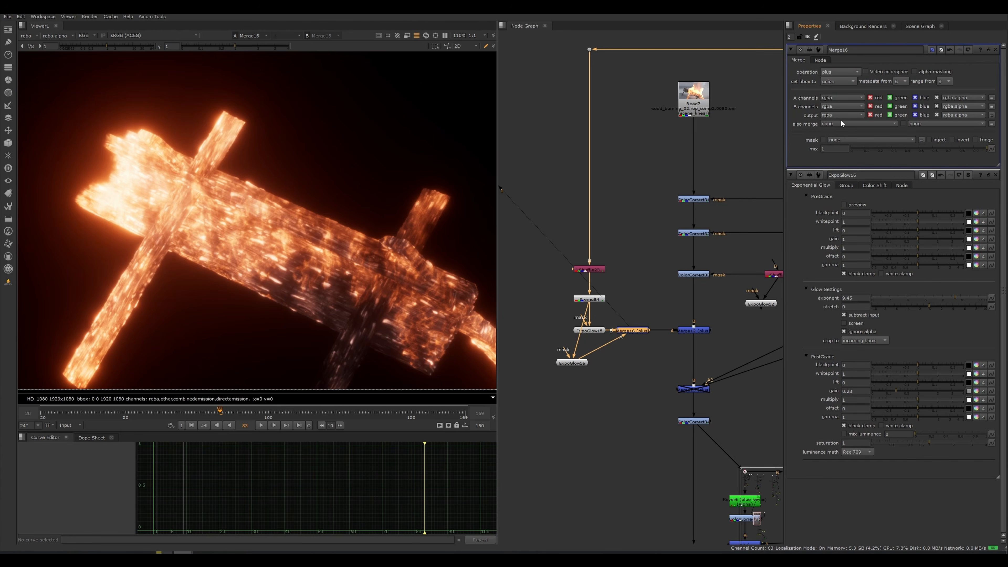
{"action": "left_click", "coordinate": [852, 71]}
{"action": "left_click", "coordinate": [844, 212]}
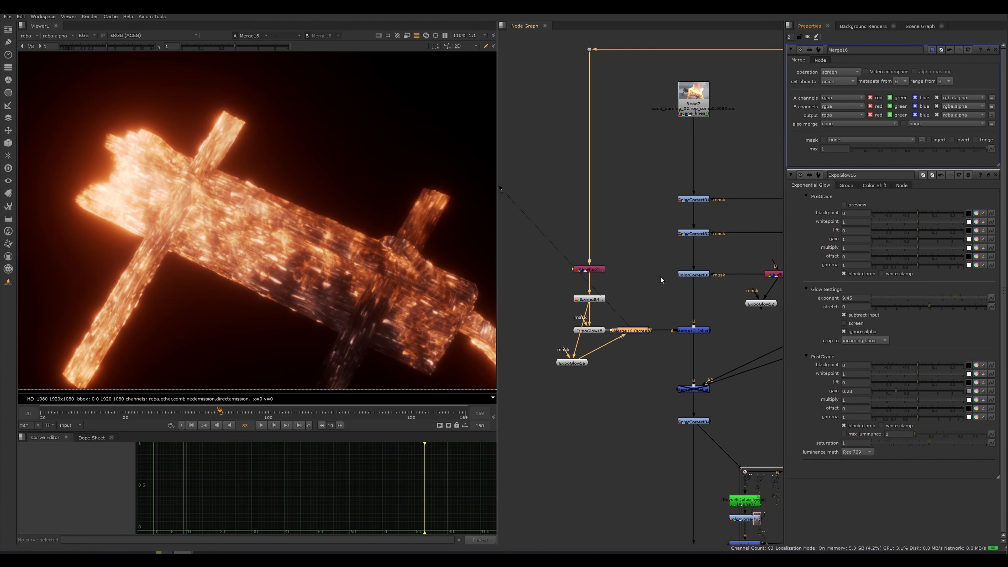
View Merge12 and toggle it off and on to compare the fire with and without the added glow.
{"action": "middle_click_drag", "start_coordinate": [653, 282], "coordinate": [610, 263]}
{"action": "left_click", "coordinate": [652, 313]}
{"action": "key", "text": "1"}
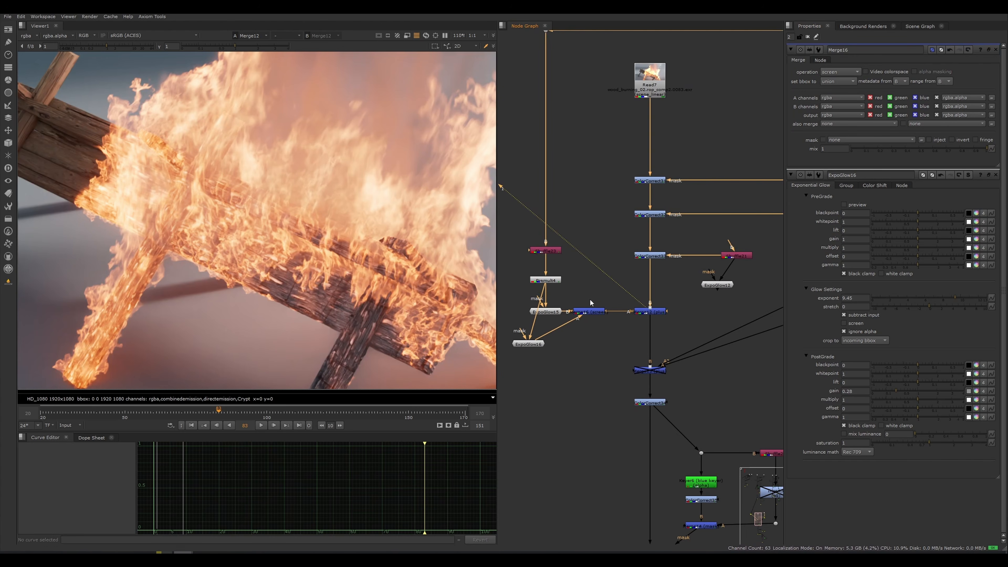
{"action": "left_click", "coordinate": [636, 313]}
{"action": "key", "text": "d"}
{"action": "key", "text": "d"}
{"action": "key", "text": "d"}
{"action": "key", "text": "d"}
{"action": "key", "text": "d"}
{"action": "key", "text": "d"}
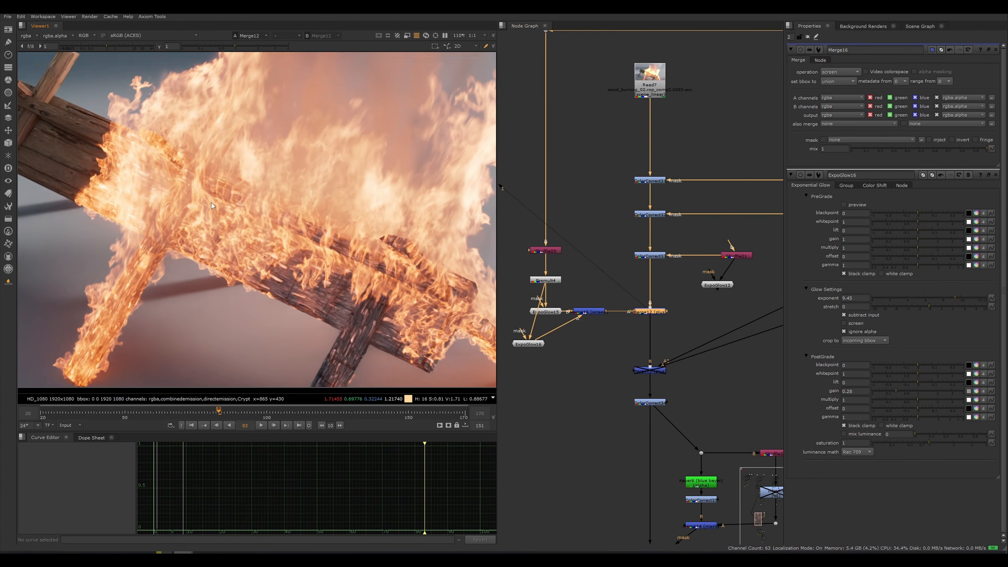
{"action": "scroll", "coordinate": [223, 204], "scroll_direction": "down", "scroll_amount": 3}
{"action": "middle_click_drag", "start_coordinate": [228, 213], "coordinate": [224, 238]}
View ColorCorrect34 and toggle it off and on to compare its effect on the fire image.
{"action": "middle_click_drag", "start_coordinate": [606, 354], "coordinate": [549, 316]}
{"action": "middle_click_drag", "start_coordinate": [663, 341], "coordinate": [579, 308]}
{"action": "middle_click_drag", "start_coordinate": [630, 316], "coordinate": [684, 287]}
{"action": "left_click", "coordinate": [568, 305]}
{"action": "key", "text": "1"}
{"action": "key", "text": "d"}
{"action": "key", "text": "d"}
{"action": "key", "text": "d"}
{"action": "key", "text": "d"}
View the alpha channel of Keyer6 and open its settings.
{"action": "middle_click_drag", "start_coordinate": [634, 312], "coordinate": [656, 243]}
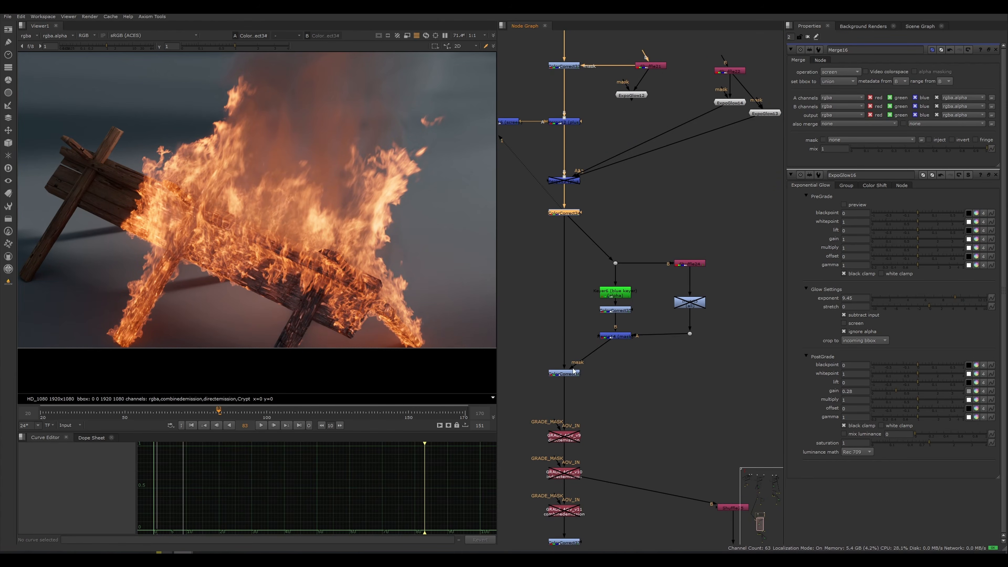
{"action": "left_click", "coordinate": [623, 295]}
{"action": "key", "text": "1"}
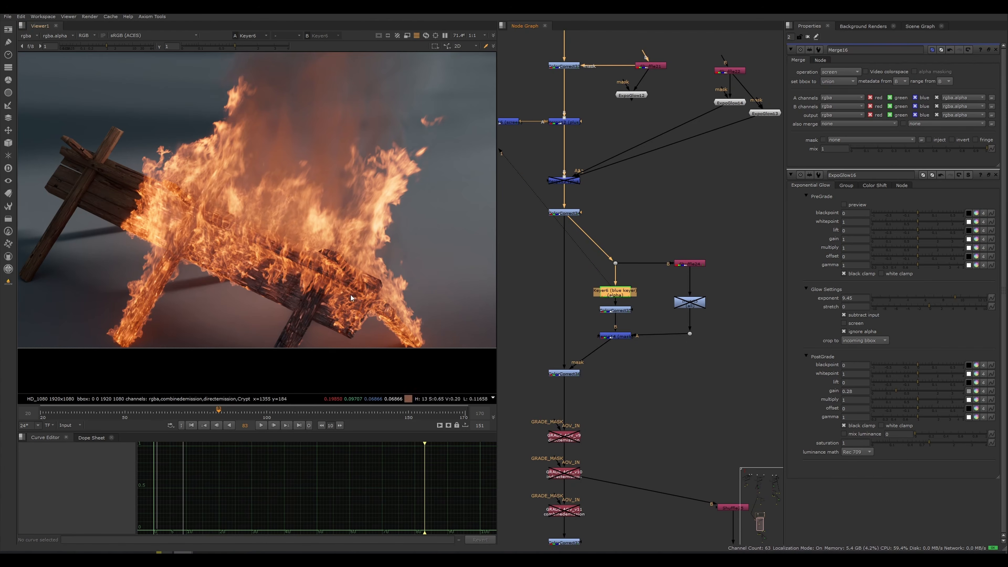
{"action": "key", "text": "a"}
{"action": "double_click", "coordinate": [623, 295]}
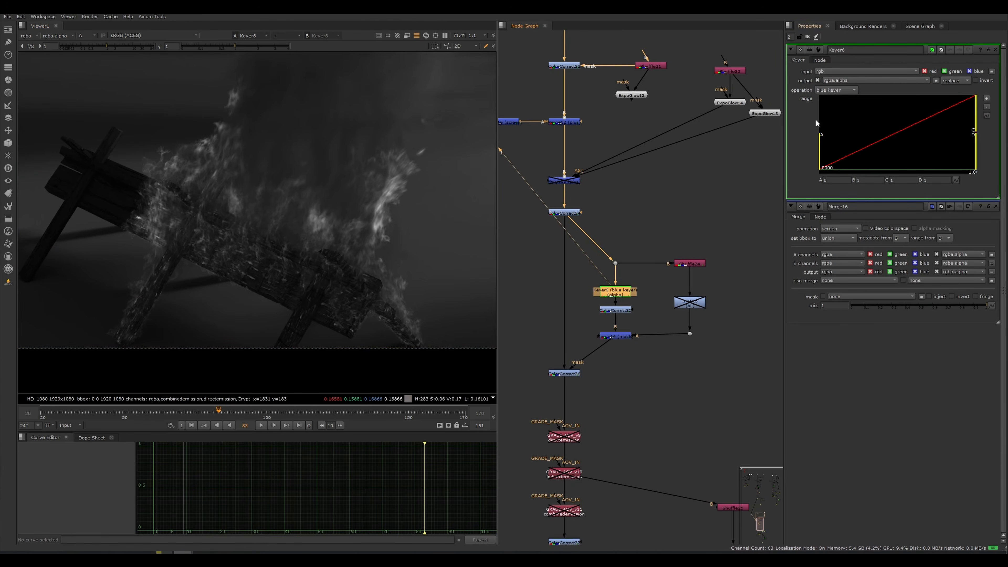
Try the green keyer and red keyer operations on Keyer6, and return it to blue keyer.
{"action": "left_click", "coordinate": [835, 90]}
{"action": "left_click", "coordinate": [844, 98]}
{"action": "left_click", "coordinate": [849, 92]}
{"action": "left_click", "coordinate": [843, 75]}
{"action": "left_click", "coordinate": [837, 90]}
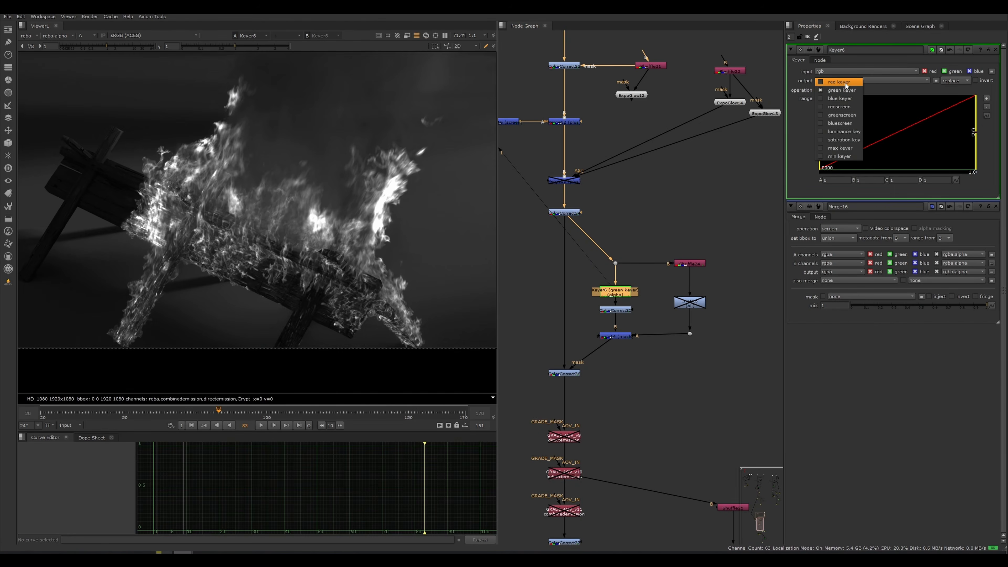
{"action": "left_click", "coordinate": [841, 82]}
{"action": "left_click", "coordinate": [840, 91]}
{"action": "left_click", "coordinate": [839, 106]}
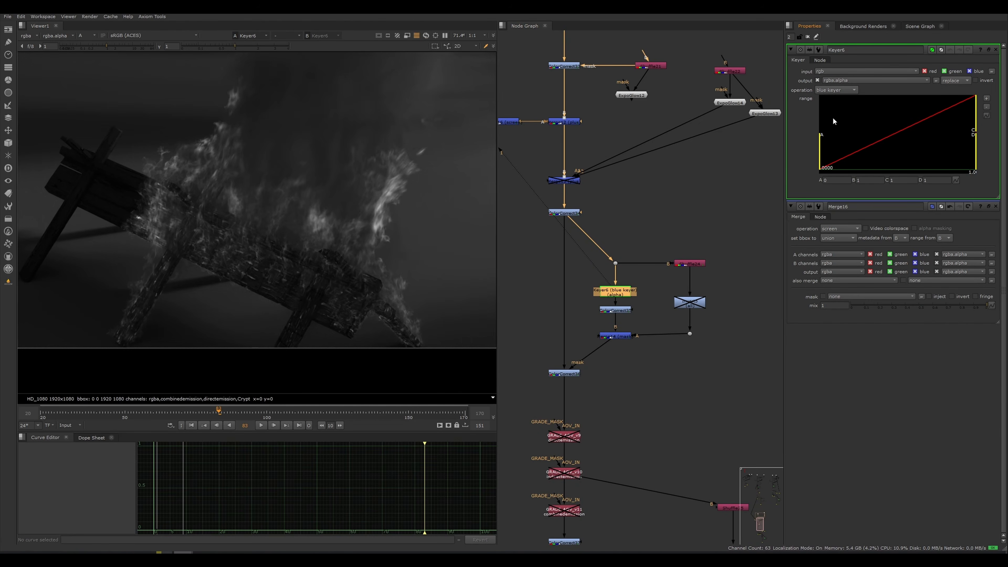
Examine Keyer6's flame key up close, and view ColorCorrect35's boosted matte with its contrast, gamma and gain settings.
{"action": "scroll", "coordinate": [349, 191], "scroll_direction": "up", "scroll_amount": 5}
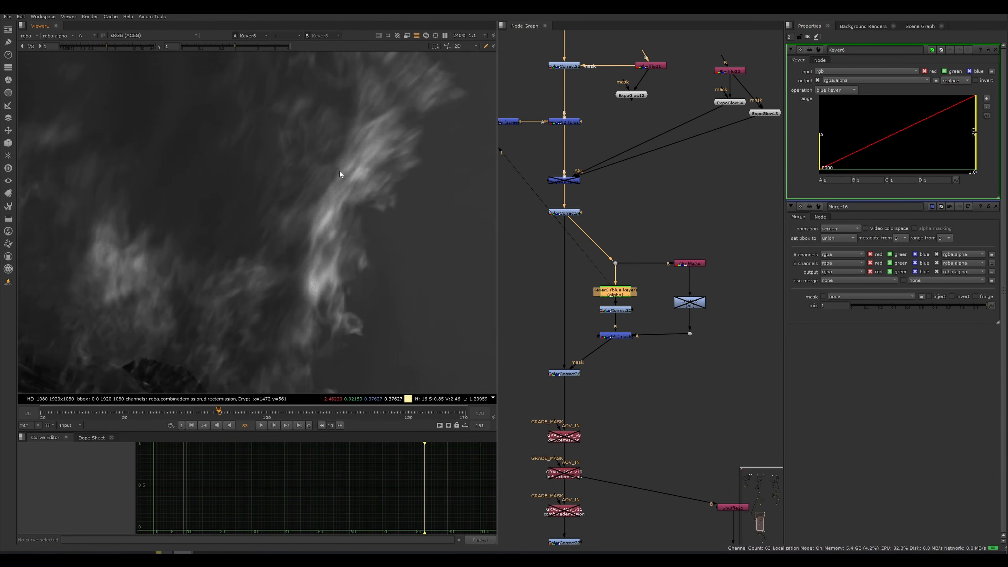
{"action": "scroll", "coordinate": [324, 256], "scroll_direction": "down", "scroll_amount": 3}
{"action": "middle_click_drag", "start_coordinate": [324, 257], "coordinate": [411, 203]}
{"action": "left_click", "coordinate": [622, 311]}
{"action": "key", "text": "1"}
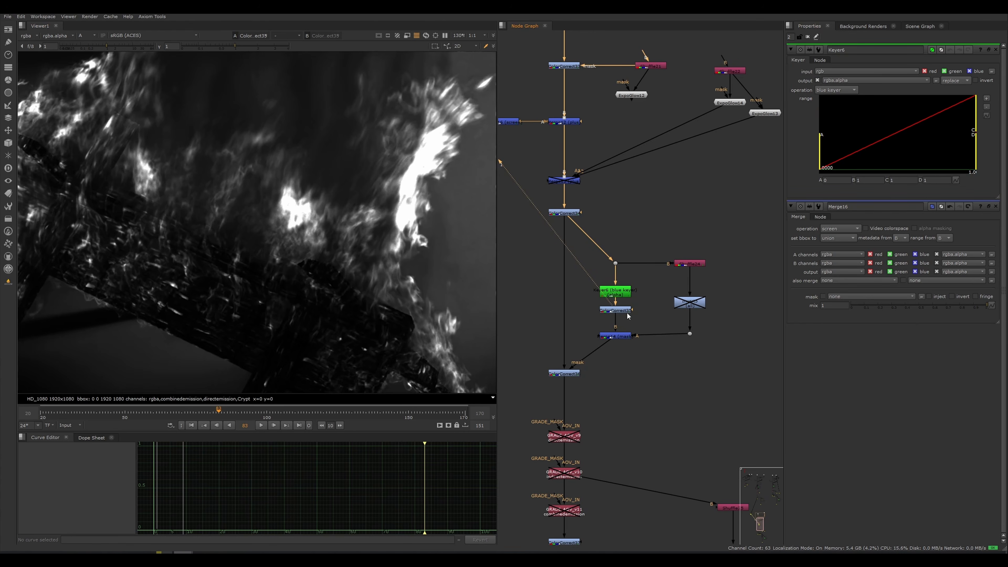
{"action": "middle_click_drag", "start_coordinate": [293, 287], "coordinate": [272, 326]}
{"action": "double_click", "coordinate": [606, 311]}
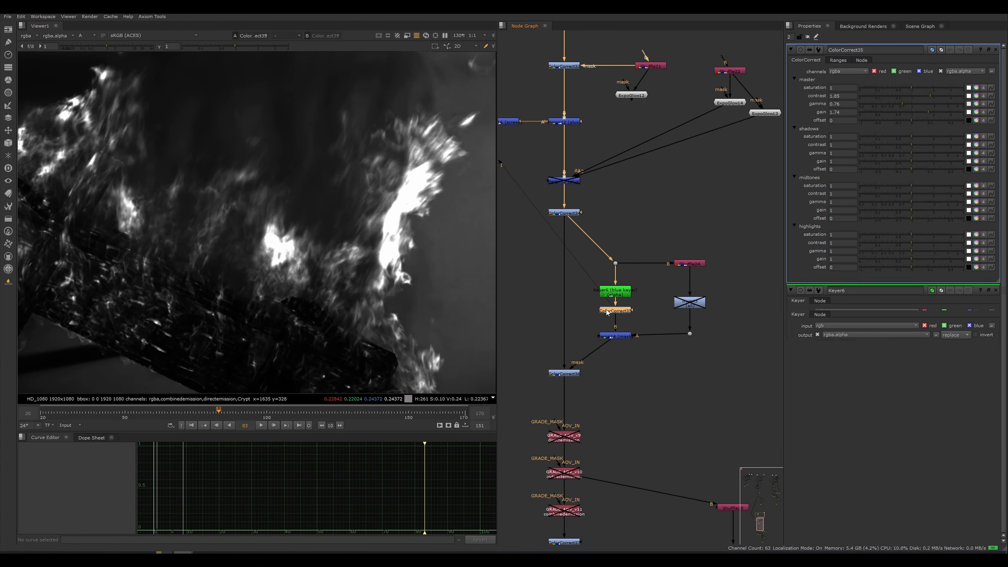
View Shuffle24's alpha over the whole frame and open its settings to examine the directemission channel routing.
{"action": "left_click", "coordinate": [690, 264]}
{"action": "key", "text": "1"}
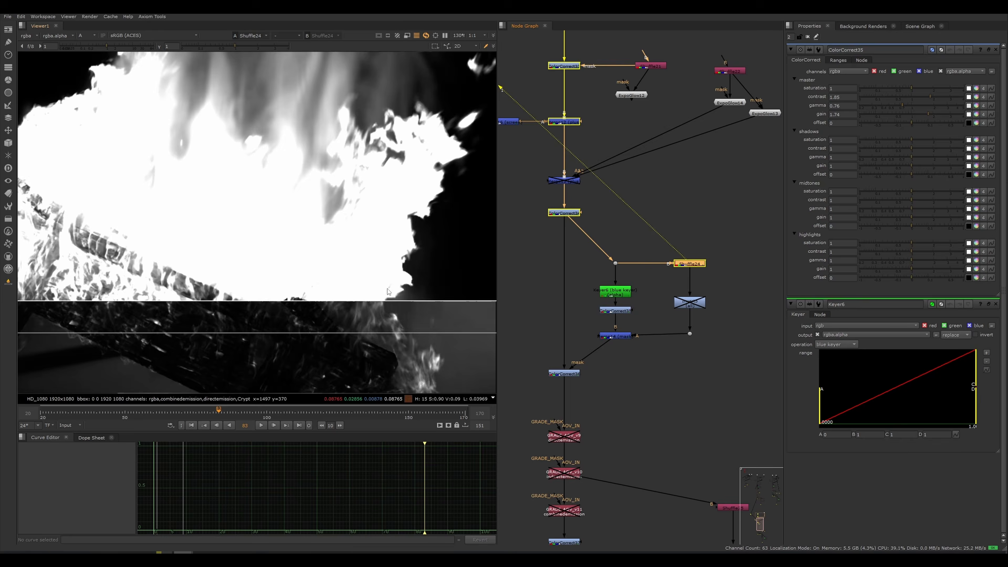
{"action": "scroll", "coordinate": [304, 247], "scroll_direction": "down", "scroll_amount": 5}
{"action": "middle_click_drag", "start_coordinate": [364, 246], "coordinate": [389, 244]}
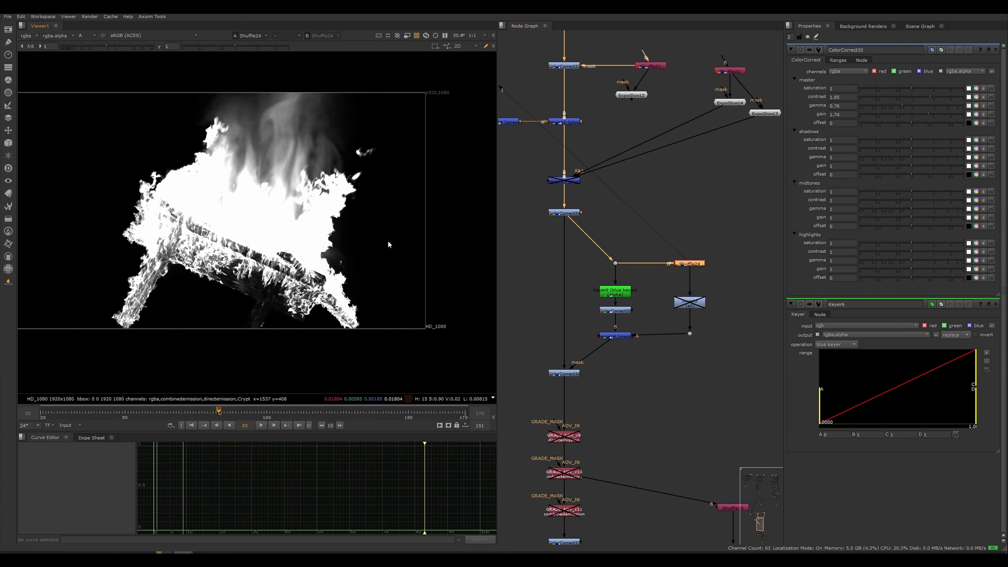
{"action": "double_click", "coordinate": [697, 265]}
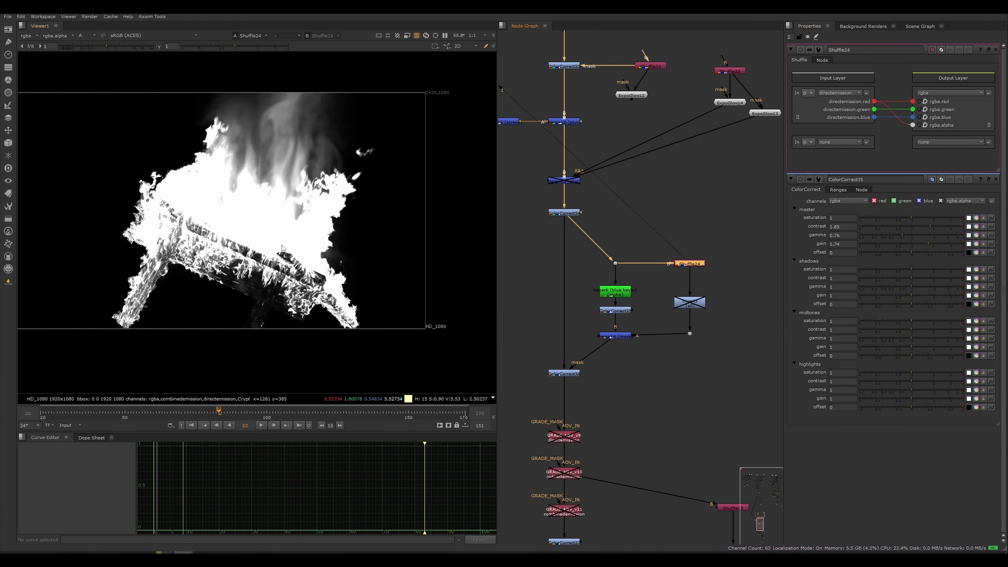
View ColorCorrect35's alpha again and examine the grey background areas around the keyed flames.
{"action": "scroll", "coordinate": [288, 247], "scroll_direction": "up", "scroll_amount": 2}
{"action": "scroll", "coordinate": [645, 302], "scroll_direction": "up", "scroll_amount": 2}
{"action": "left_click", "coordinate": [610, 312]}
{"action": "key", "text": "1"}
{"action": "left_click", "coordinate": [554, 318]}
{"action": "scroll", "coordinate": [368, 218], "scroll_direction": "up", "scroll_amount": 6}
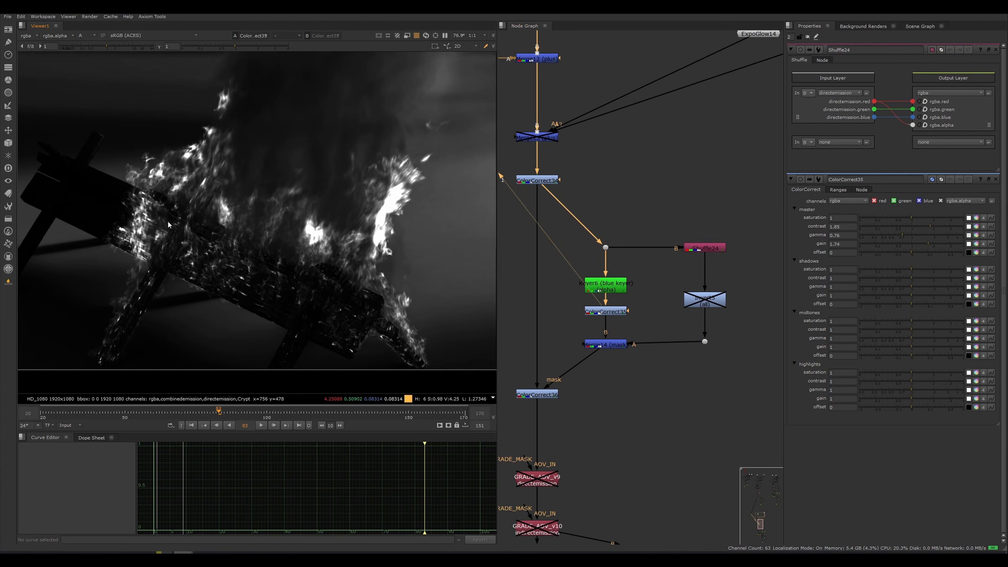
{"action": "scroll", "coordinate": [328, 293], "scroll_direction": "down", "scroll_amount": 7}
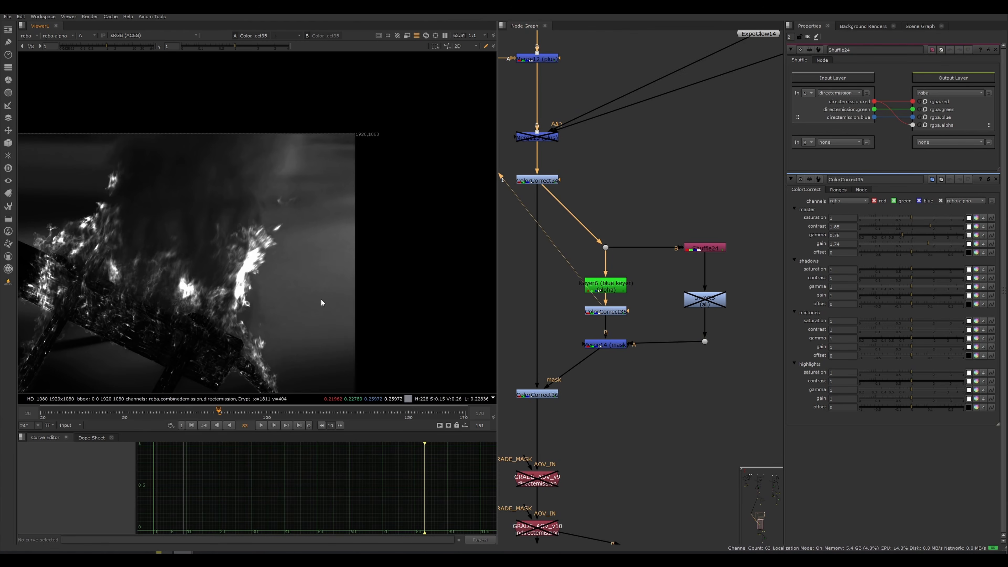
{"action": "scroll", "coordinate": [369, 266], "scroll_direction": "up", "scroll_amount": 4}
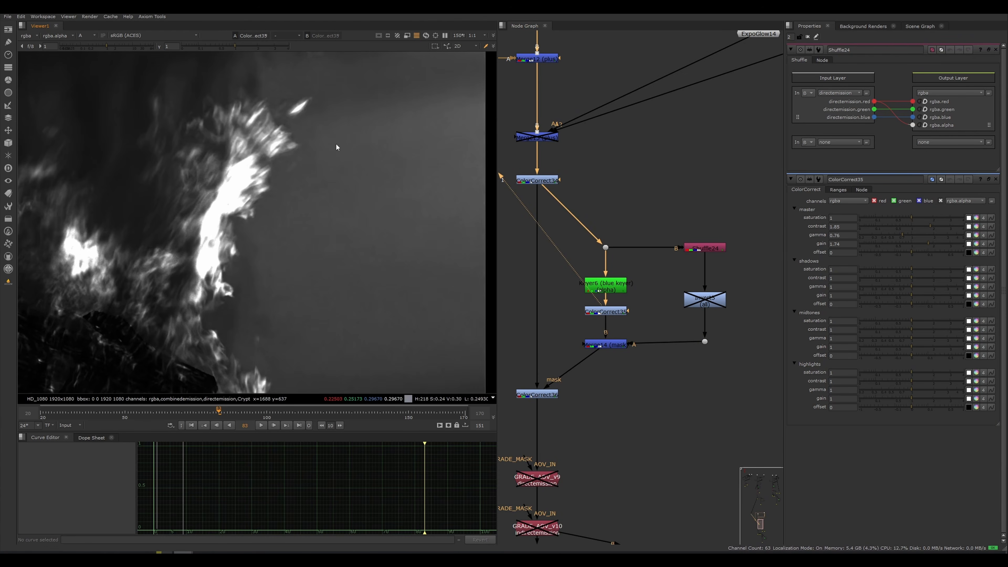
{"action": "scroll", "coordinate": [360, 221], "scroll_direction": "down", "scroll_amount": 5}
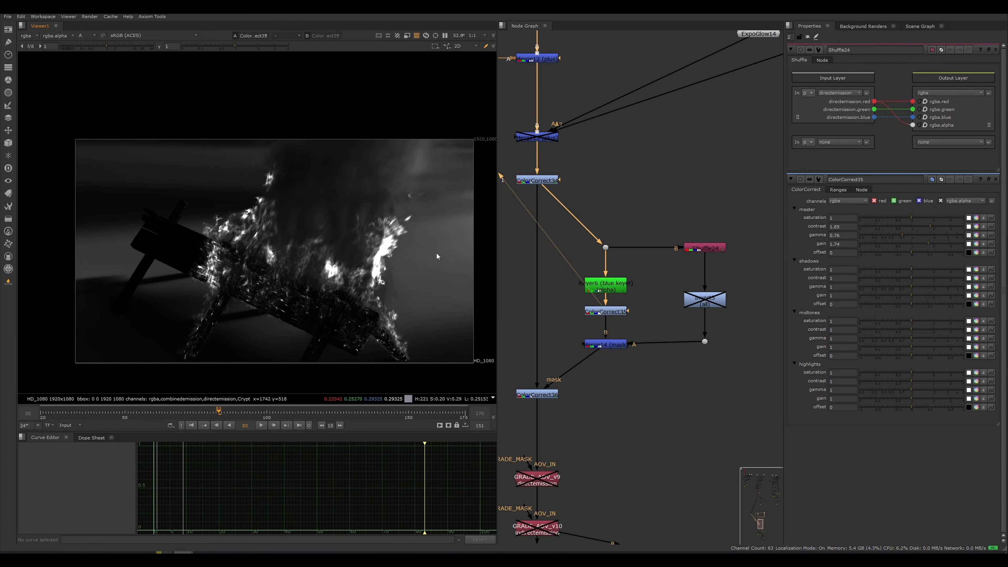
View Merge14 to examine the keyed flames masked by the direct emission alpha.
{"action": "scroll", "coordinate": [632, 371], "scroll_direction": "up", "scroll_amount": 2}
{"action": "left_click", "coordinate": [601, 341]}
{"action": "key", "text": "1"}
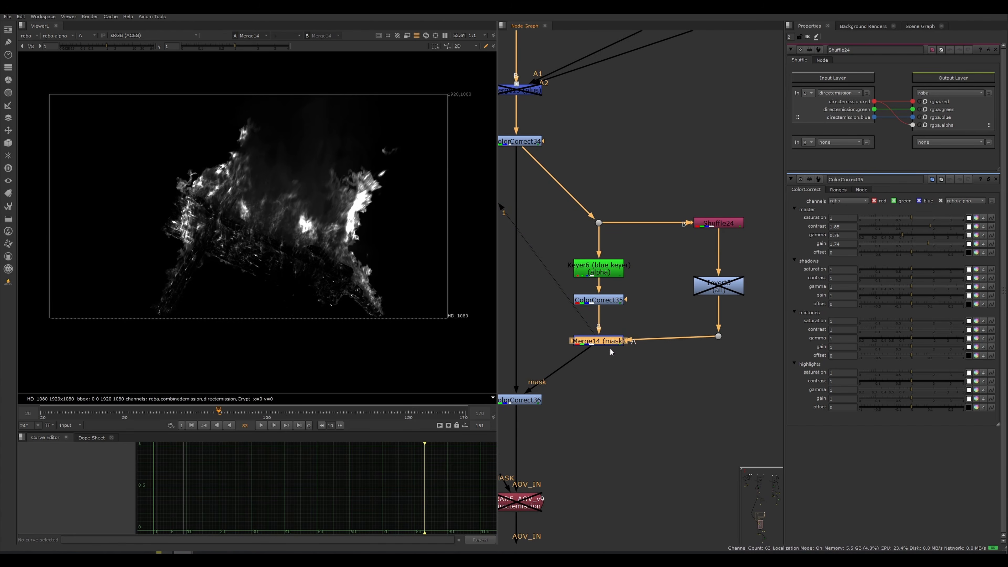
View ColorCorrect36, driven by the Merge14 mask, and return the viewer from alpha to full color.
{"action": "middle_click_drag", "start_coordinate": [600, 386], "coordinate": [622, 324]}
{"action": "left_click", "coordinate": [535, 340]}
{"action": "key", "text": "1"}
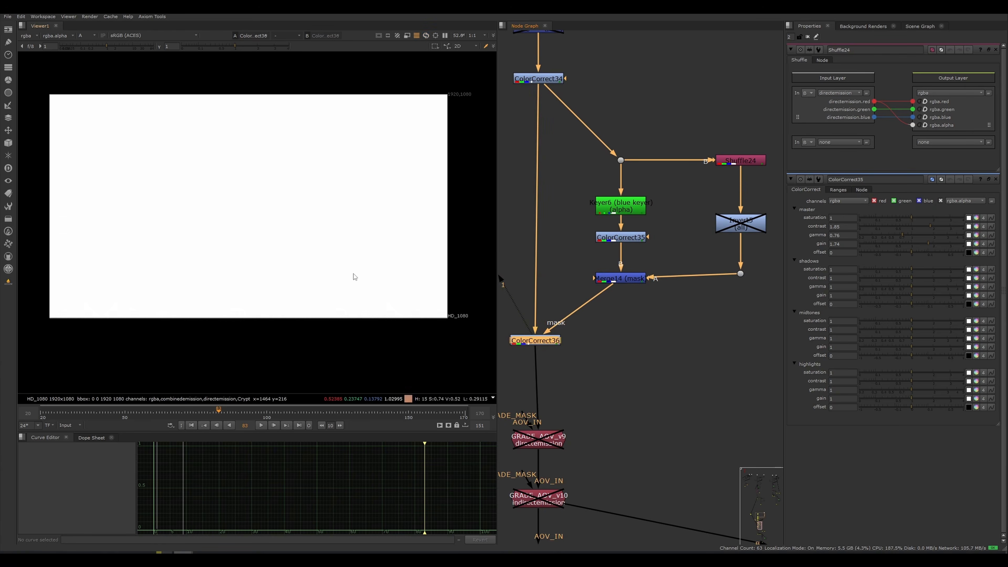
{"action": "key", "text": "Tab"}
{"action": "key", "text": "Tab"}
{"action": "key", "text": "a"}
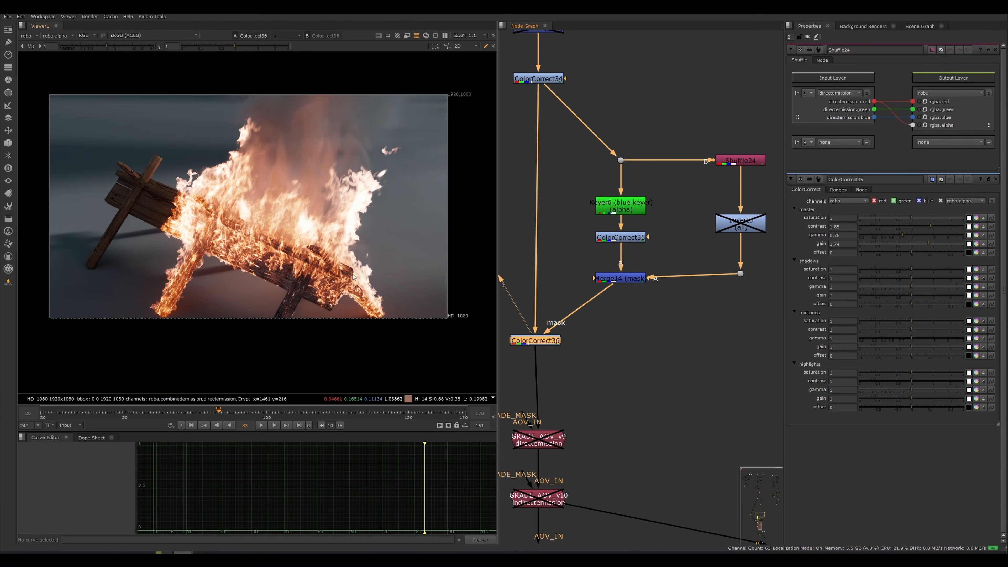
Toggle ColorCorrect36 off and on to compare its effect on the flames, and open its settings.
{"action": "key", "text": "d"}
{"action": "key", "text": "d"}
{"action": "double_click", "coordinate": [550, 341]}
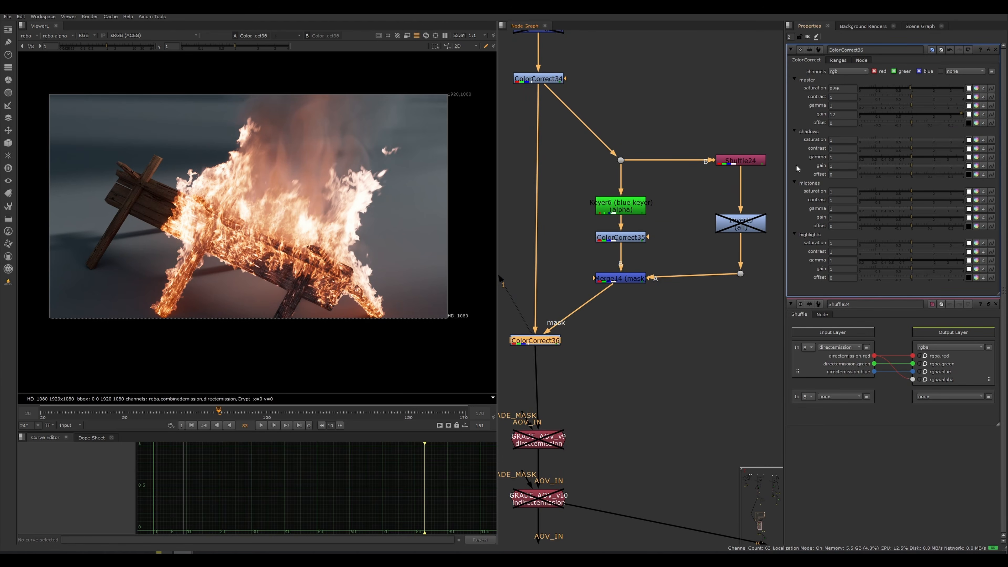
{"action": "left_click_drag", "start_coordinate": [558, 344], "coordinate": [560, 347]}
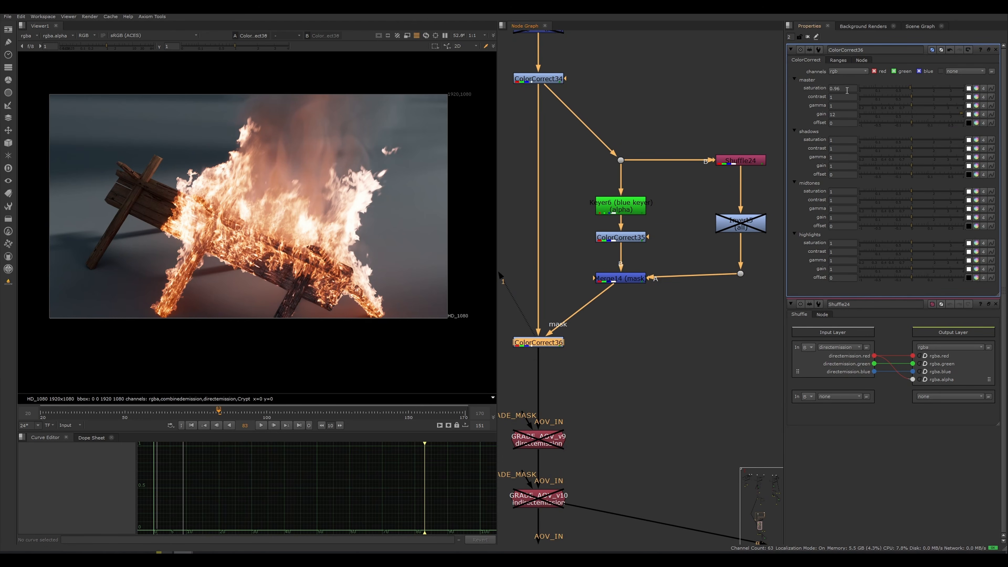
{"action": "left_click", "coordinate": [909, 90]}
{"action": "mouse_move", "coordinate": [911, 90]}
{"action": "left_mouse_down"}
{"action": "mouse_move", "coordinate": [902, 92]}
{"action": "mouse_move", "coordinate": [912, 91]}
{"action": "left_mouse_up"}
{"action": "key", "text": "ctrl+z"}
Examine the flames up close with and without ColorCorrect36, and view ColorCorrect37.
{"action": "scroll", "coordinate": [248, 211], "scroll_direction": "up", "scroll_amount": 5}
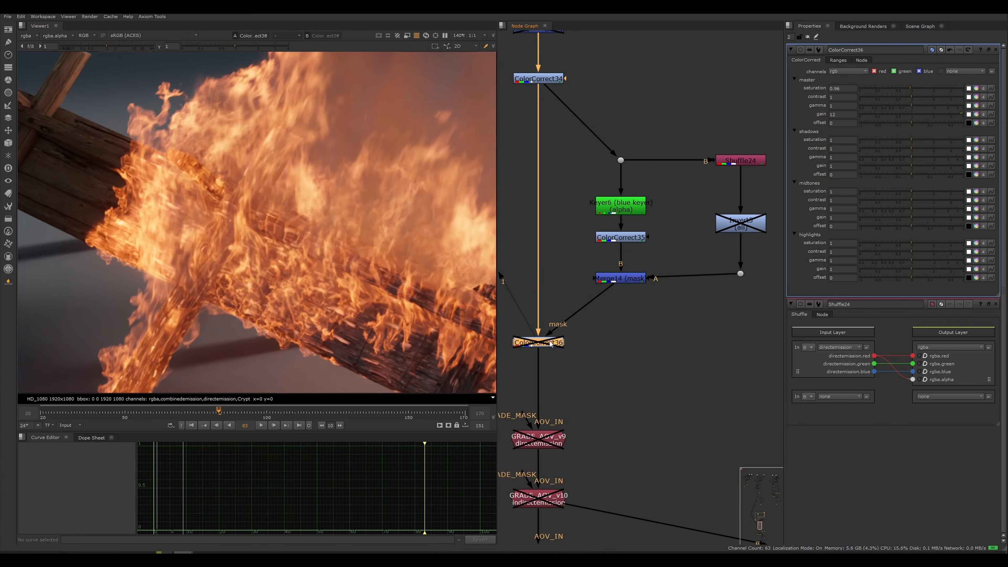
{"action": "scroll", "coordinate": [624, 261], "scroll_direction": "down", "scroll_amount": 4}
{"action": "middle_click_drag", "start_coordinate": [626, 296], "coordinate": [644, 235]}
{"action": "left_click", "coordinate": [575, 297]}
{"action": "key", "text": "1"}
{"action": "left_click", "coordinate": [639, 230]}
{"action": "scroll", "coordinate": [635, 226], "scroll_direction": "up", "scroll_amount": 3}
Enable GRADE_AOV_v9 and open its settings to examine the layers available in AOV to grade.
{"action": "left_click", "coordinate": [587, 206]}
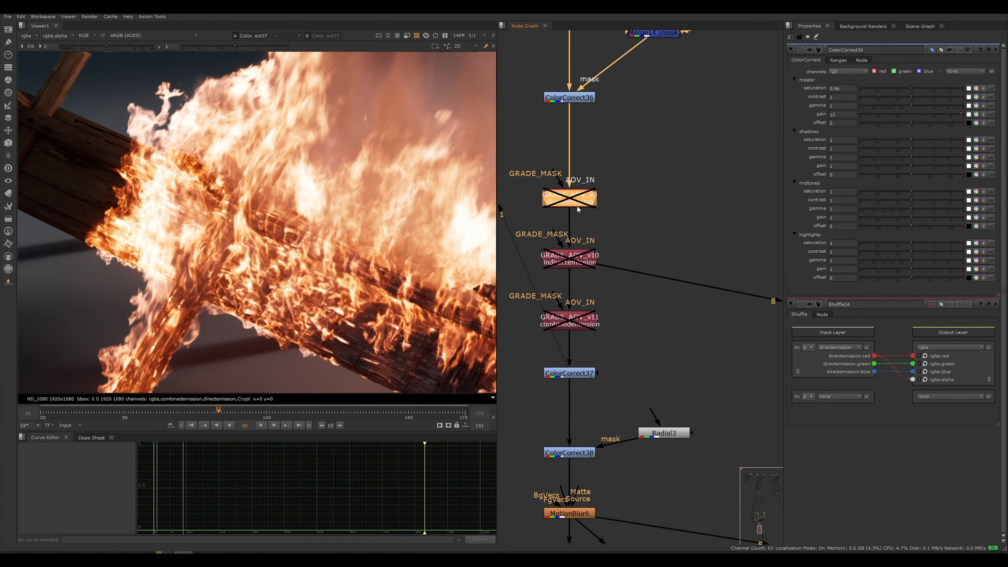
{"action": "scroll", "coordinate": [337, 227], "scroll_direction": "down", "scroll_amount": 5}
{"action": "middle_click_drag", "start_coordinate": [336, 227], "coordinate": [286, 246]}
{"action": "key", "text": "d"}
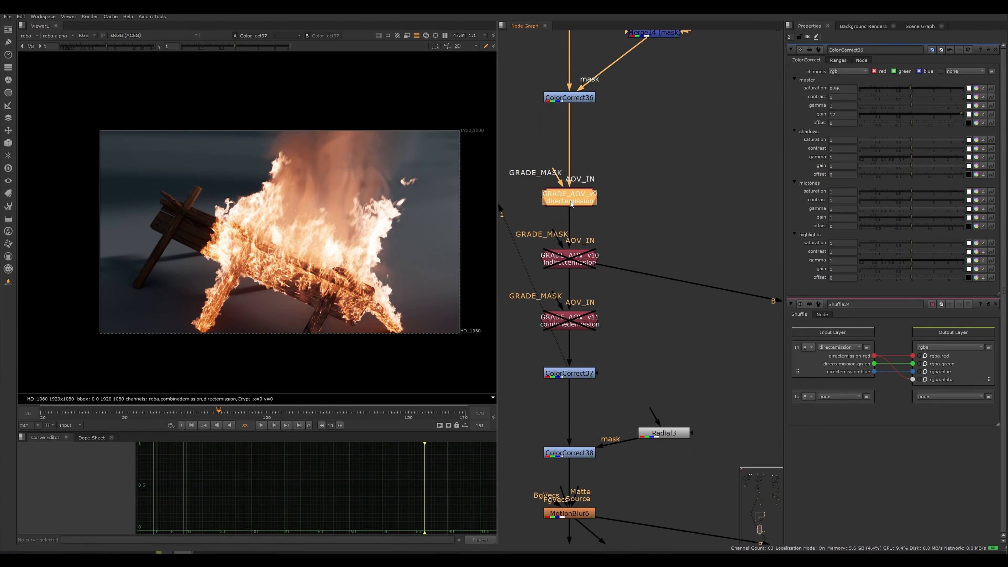
{"action": "double_click", "coordinate": [573, 201]}
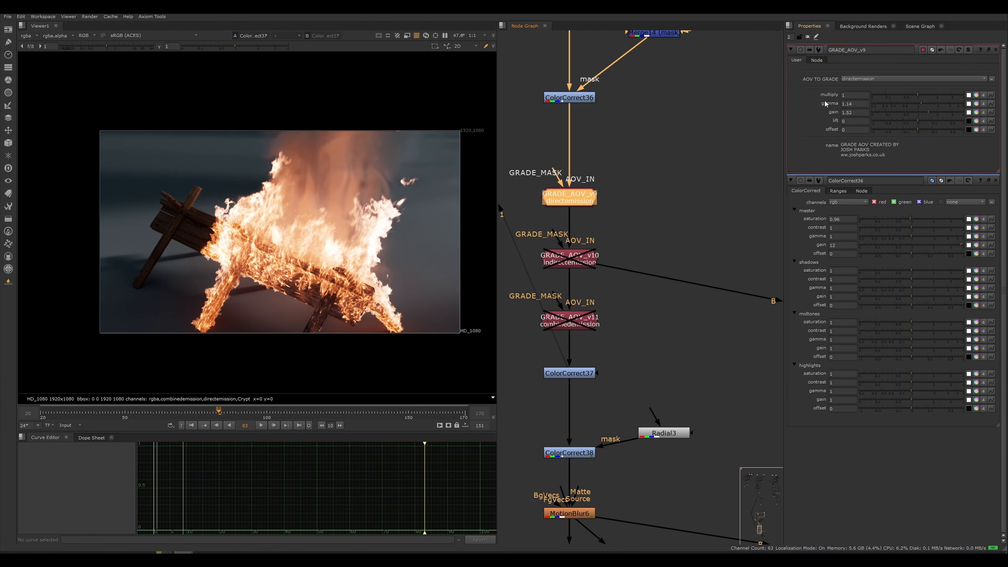
{"action": "left_click", "coordinate": [867, 80]}
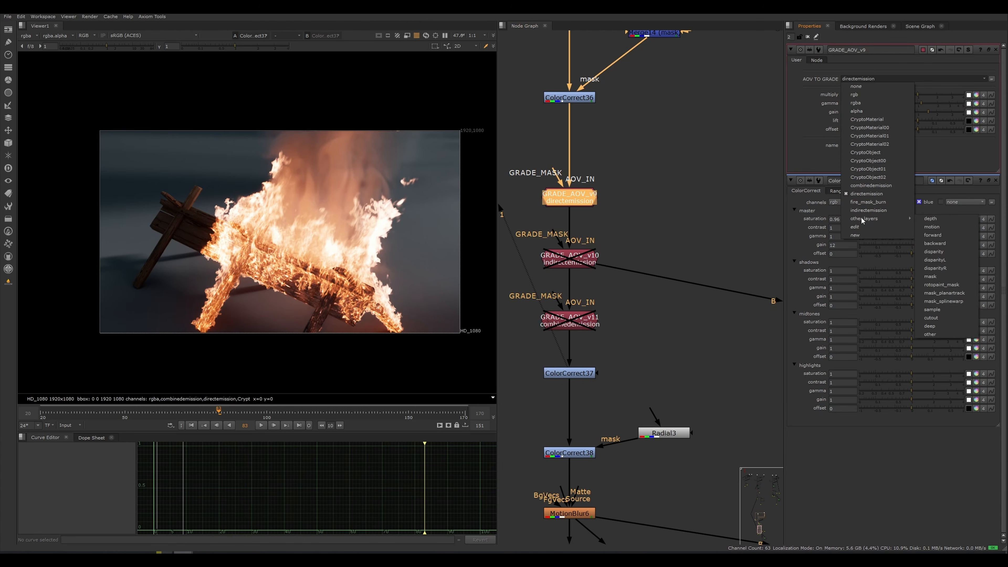
{"action": "left_click", "coordinate": [723, 142]}
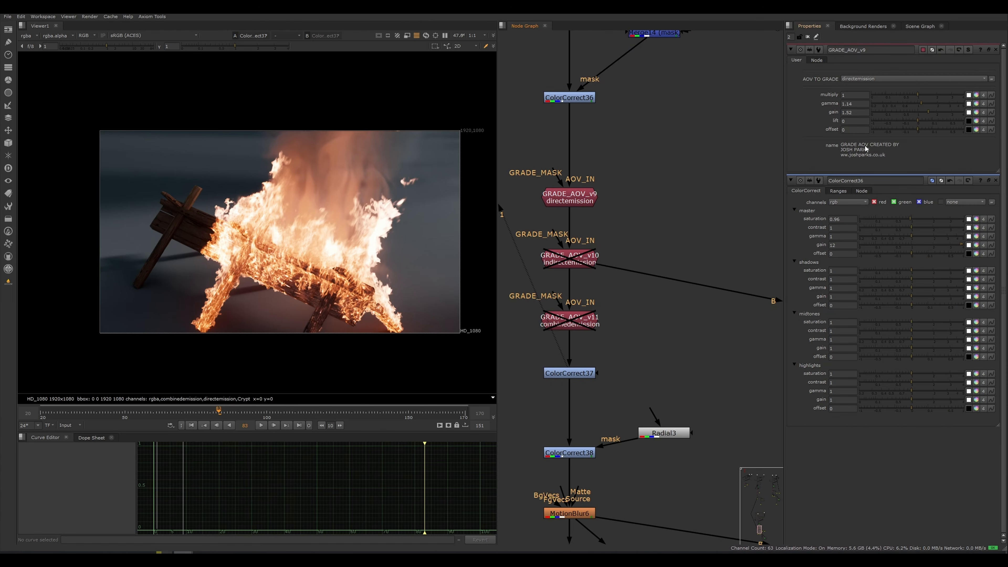
Toggle GRADE_AOV_v9 to compare its effect on the direct emission, and leave it bypassed.
{"action": "left_click", "coordinate": [574, 193]}
{"action": "key", "text": "d"}
{"action": "key", "text": "d"}
{"action": "key", "text": "d"}
Check the bypassed GRADE_AOV_v10 and toggle GRADE_AOV_v11 to compare its combined emission grade, leaving it bypassed.
{"action": "left_click", "coordinate": [566, 266]}
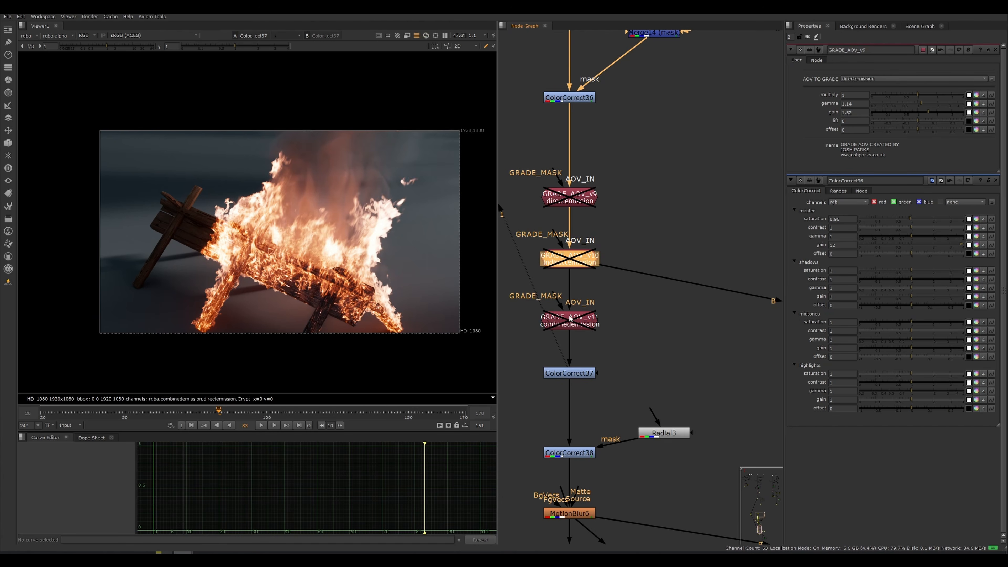
{"action": "left_click", "coordinate": [569, 313]}
{"action": "key", "text": "d"}
{"action": "key", "text": "d"}
{"action": "key", "text": "d"}
{"action": "key", "text": "d"}
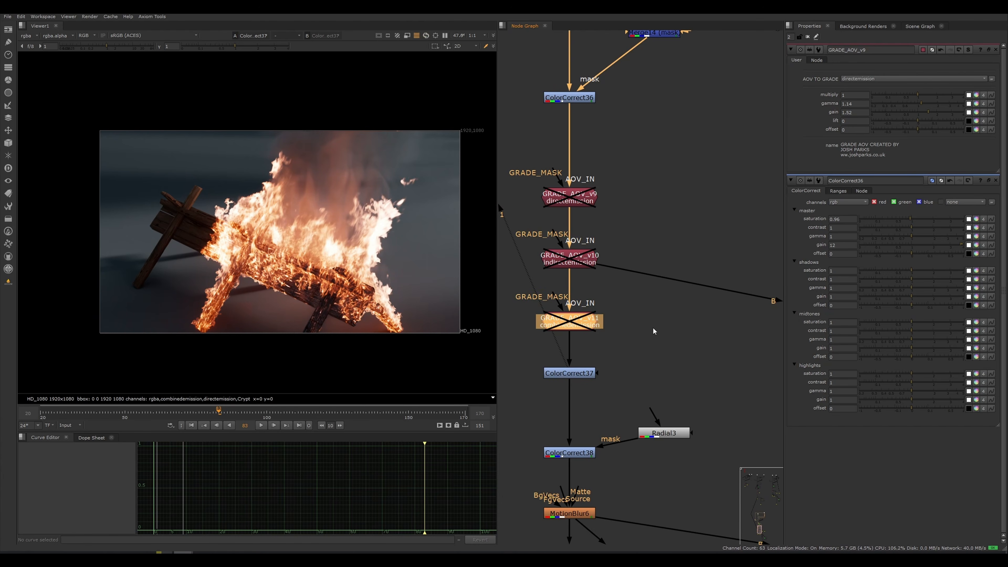
Open ColorCorrect37's settings and toggle the node to compare its gamma and gain adjustment.
{"action": "middle_click_drag", "start_coordinate": [653, 325], "coordinate": [657, 243]}
{"action": "double_click", "coordinate": [584, 293]}
{"action": "key", "text": "d"}
{"action": "key", "text": "d"}
Bypass ColorCorrect38 and its Radial3 mask to examine the image without the vignette.
{"action": "middle_click_drag", "start_coordinate": [623, 314], "coordinate": [622, 239]}
{"action": "left_click", "coordinate": [586, 299]}
{"action": "left_click", "coordinate": [679, 279]}
{"action": "key", "text": "d"}
{"action": "left_click", "coordinate": [577, 300]}
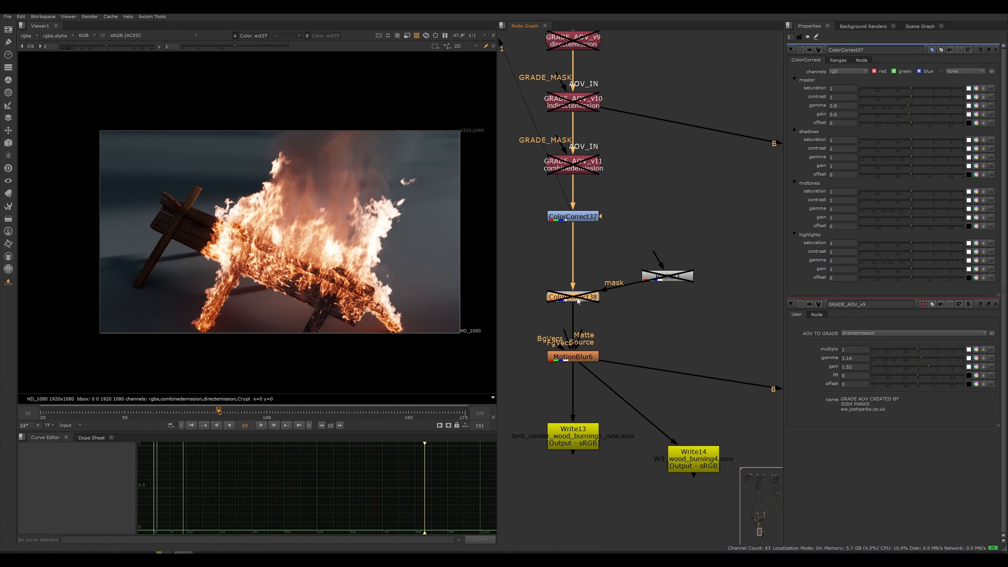
View ColorCorrect38, re-enable it and its Radial3 mask, and compare the image with and without the correction.
{"action": "key", "text": "1"}
{"action": "key", "text": "d"}
{"action": "left_click", "coordinate": [666, 281]}
{"action": "key", "text": "d"}
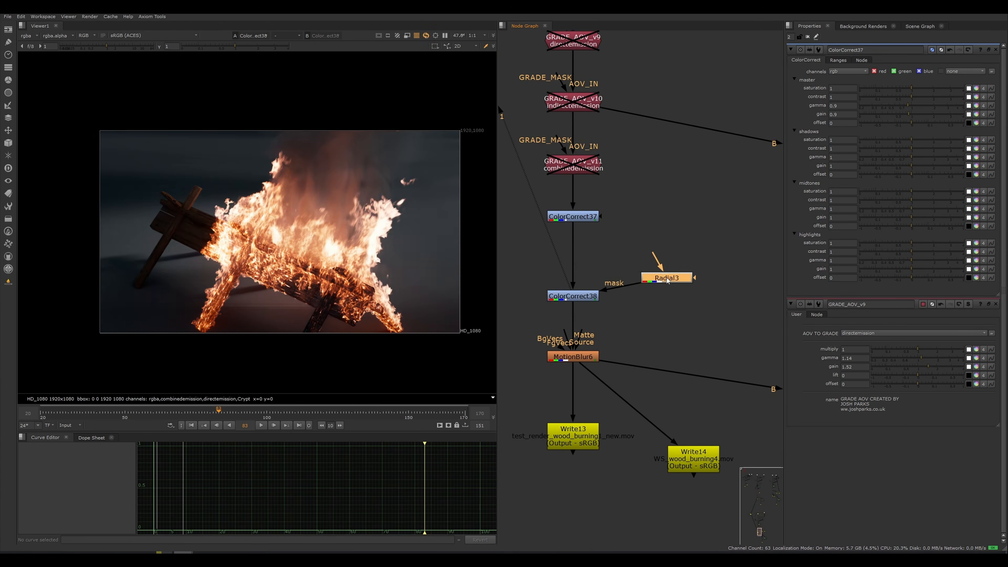
{"action": "left_click", "coordinate": [582, 300]}
{"action": "key", "text": "d"}
{"action": "key", "text": "d"}
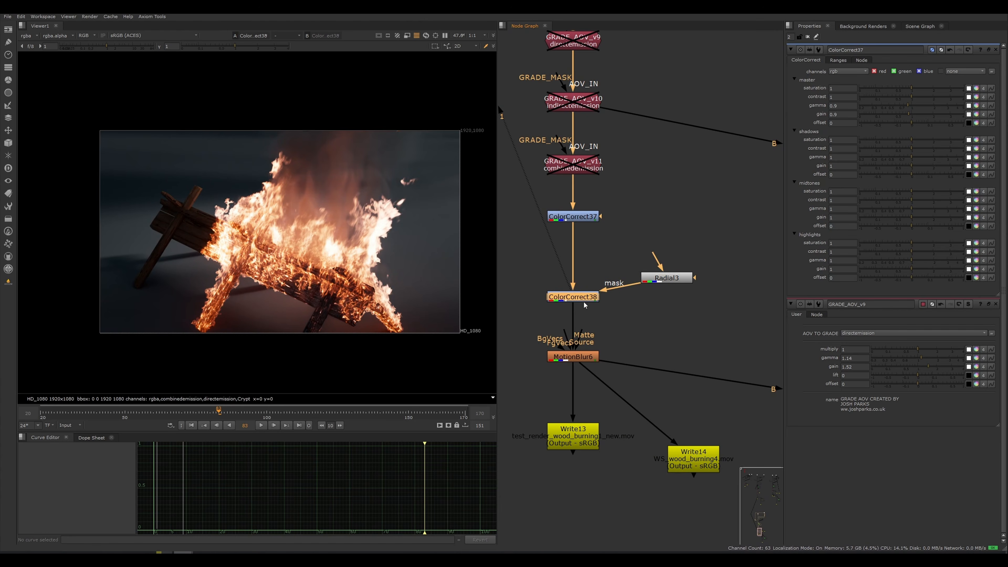
View MotionBlur6 to examine the final motion-blurred result.
{"action": "left_click", "coordinate": [667, 307]}
{"action": "scroll", "coordinate": [665, 306], "scroll_direction": "down", "scroll_amount": 3}
{"action": "left_click_drag", "start_coordinate": [670, 286], "coordinate": [671, 299]}
{"action": "middle_click_drag", "start_coordinate": [691, 320], "coordinate": [645, 258]}
{"action": "left_click", "coordinate": [604, 275]}
{"action": "left_click", "coordinate": [554, 280]}
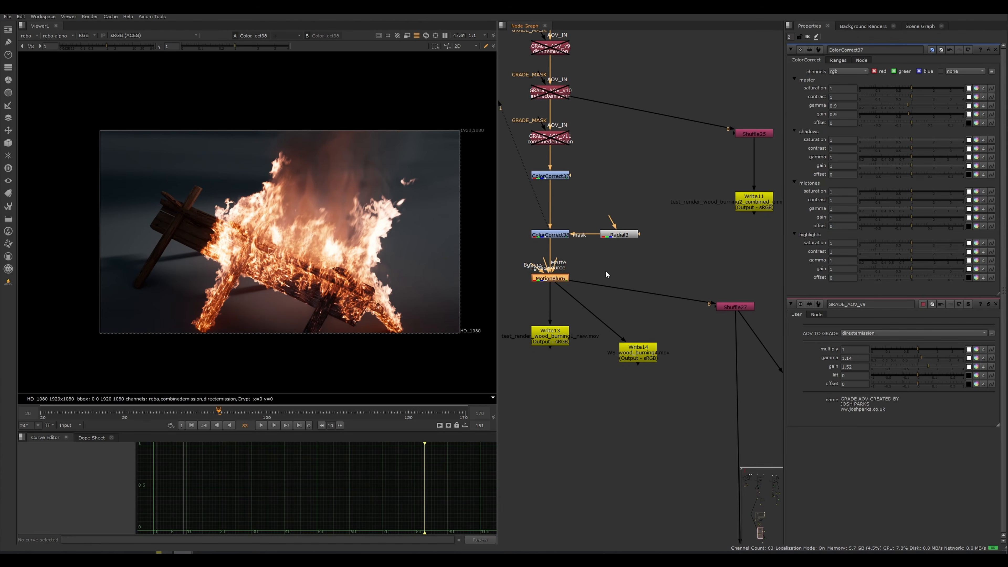
{"action": "key", "text": "1"}
{"action": "left_click", "coordinate": [641, 269]}
{"action": "scroll", "coordinate": [635, 266], "scroll_direction": "down", "scroll_amount": 2}
{"action": "scroll", "coordinate": [635, 270], "scroll_direction": "down", "scroll_amount": 6}
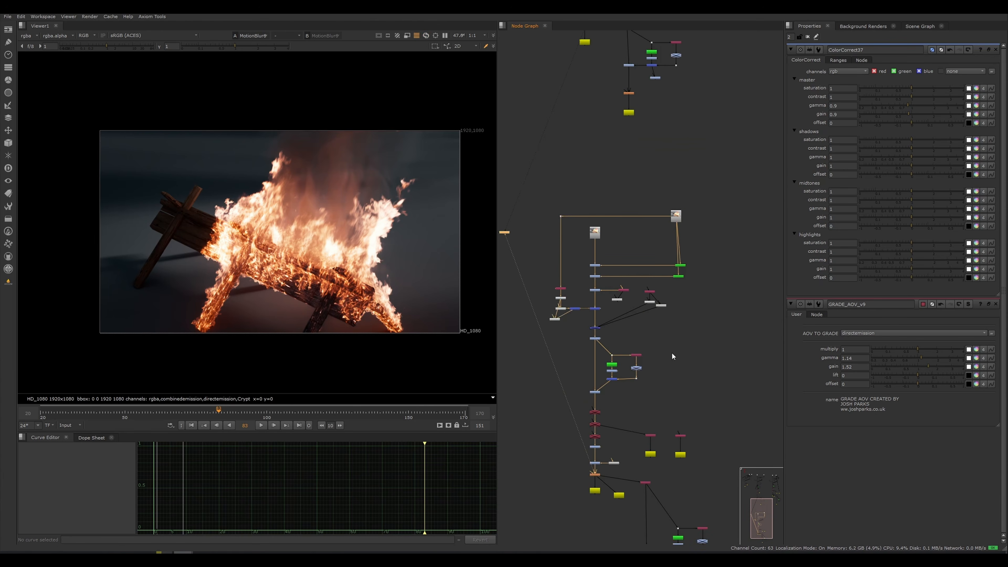
View ColorCorrect22 in the separate comp tree to examine its version of the fire.
{"action": "scroll", "coordinate": [649, 255], "scroll_direction": "up", "scroll_amount": 6}
{"action": "left_click", "coordinate": [576, 249]}
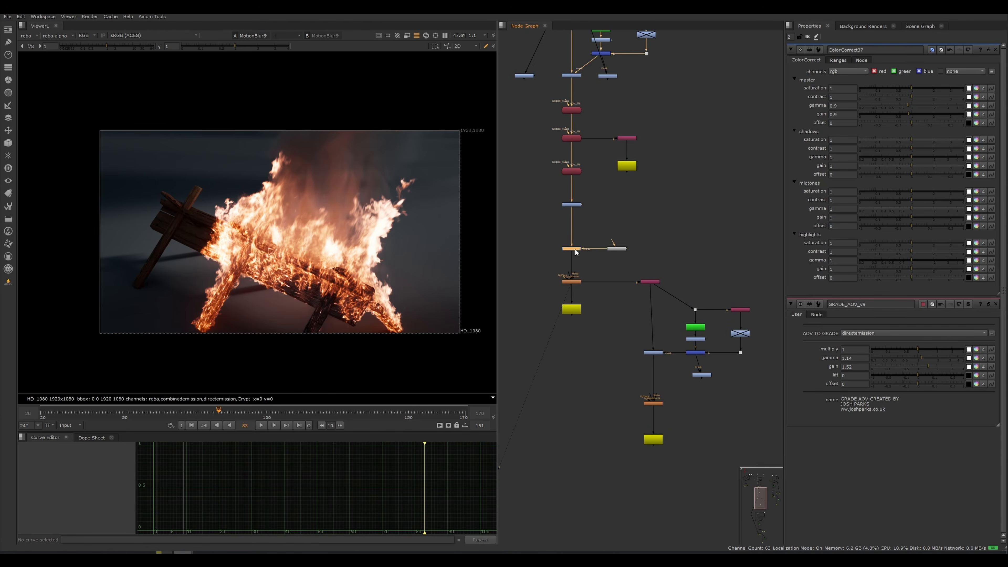
{"action": "key", "text": "1"}
{"action": "scroll", "coordinate": [635, 278], "scroll_direction": "down", "scroll_amount": 5}
{"action": "scroll", "coordinate": [630, 312], "scroll_direction": "up", "scroll_amount": 5}
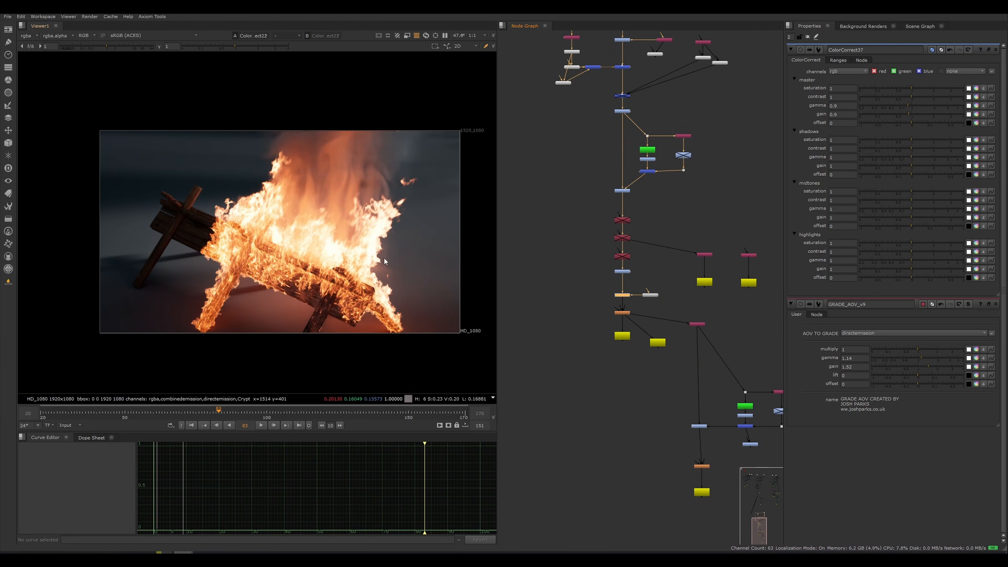
Compare ColorCorrect38 with ColorCorrect22 by switching between the two viewer inputs.
{"action": "scroll", "coordinate": [408, 262], "scroll_direction": "up", "scroll_amount": 2}
{"action": "middle_click_drag", "start_coordinate": [598, 301], "coordinate": [581, 297]}
{"action": "left_click_drag", "start_coordinate": [605, 285], "coordinate": [607, 286]}
{"action": "left_click", "coordinate": [602, 289]}
{"action": "key", "text": "1"}
{"action": "left_click", "coordinate": [567, 273]}
{"action": "middle_click_drag", "start_coordinate": [565, 273], "coordinate": [574, 339]}
{"action": "key", "text": "2"}
{"action": "key", "text": "1"}
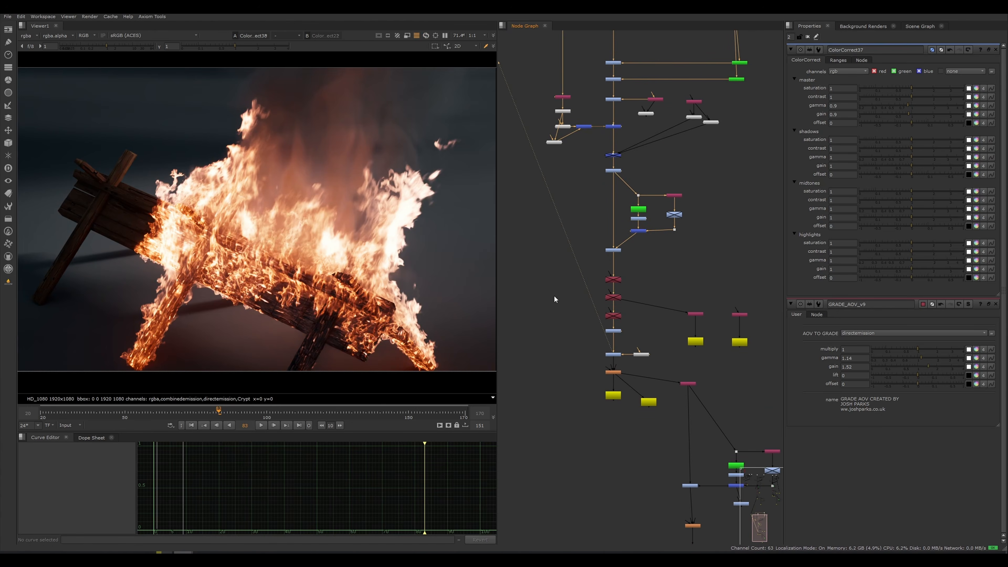
Examine the overall node graph layout of all the comp trees beside the graded fire.
{"action": "scroll", "coordinate": [597, 390], "scroll_direction": "down", "scroll_amount": 8}
{"action": "middle_click_drag", "start_coordinate": [561, 340], "coordinate": [631, 245]}
{"action": "left_click_drag", "start_coordinate": [676, 228], "coordinate": [651, 285]}
{"action": "middle_click_drag", "start_coordinate": [650, 285], "coordinate": [643, 336]}
{"action": "scroll", "coordinate": [290, 243], "scroll_direction": "down", "scroll_amount": 4}
{"action": "scroll", "coordinate": [293, 243], "scroll_direction": "up", "scroll_amount": 2}
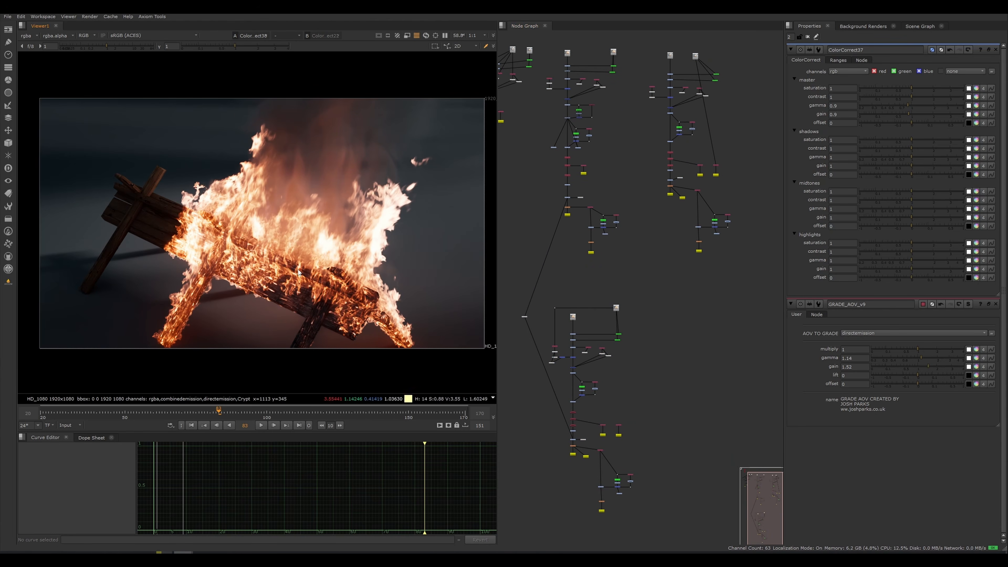
{"action": "middle_click_drag", "start_coordinate": [310, 262], "coordinate": [309, 265]}
{"action": "middle_click_drag", "start_coordinate": [664, 290], "coordinate": [671, 277]}
{"action": "left_click_drag", "start_coordinate": [672, 267], "coordinate": [534, 533]}
{"action": "left_click", "coordinate": [634, 361]}
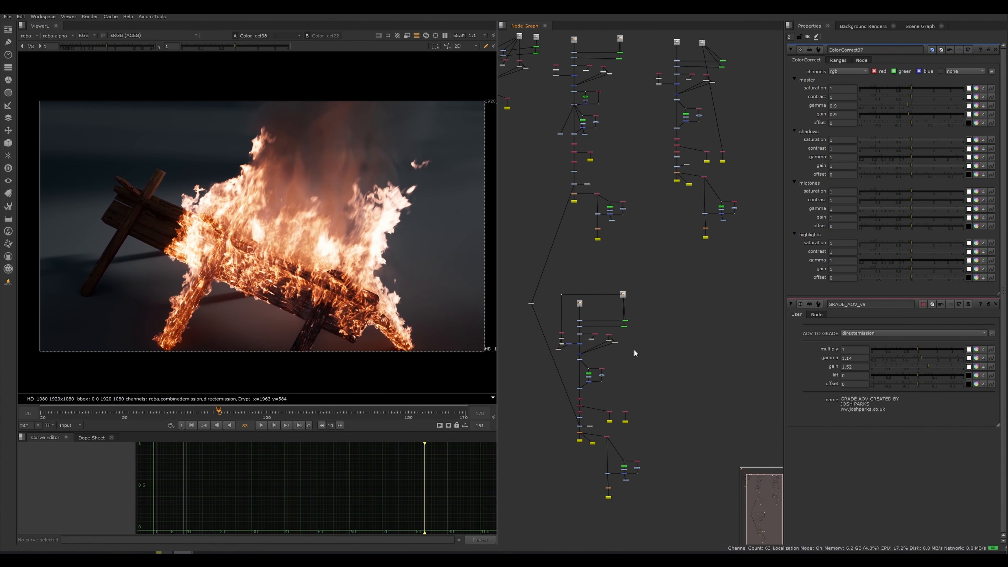
Open Read7's settings, view its raw wood burning render, and examine the comp tree below it.
{"action": "scroll", "coordinate": [625, 283], "scroll_direction": "up", "scroll_amount": 8}
{"action": "middle_click_drag", "start_coordinate": [625, 283], "coordinate": [682, 273]}
{"action": "middle_click_drag", "start_coordinate": [581, 316], "coordinate": [666, 250]}
{"action": "left_click", "coordinate": [604, 297]}
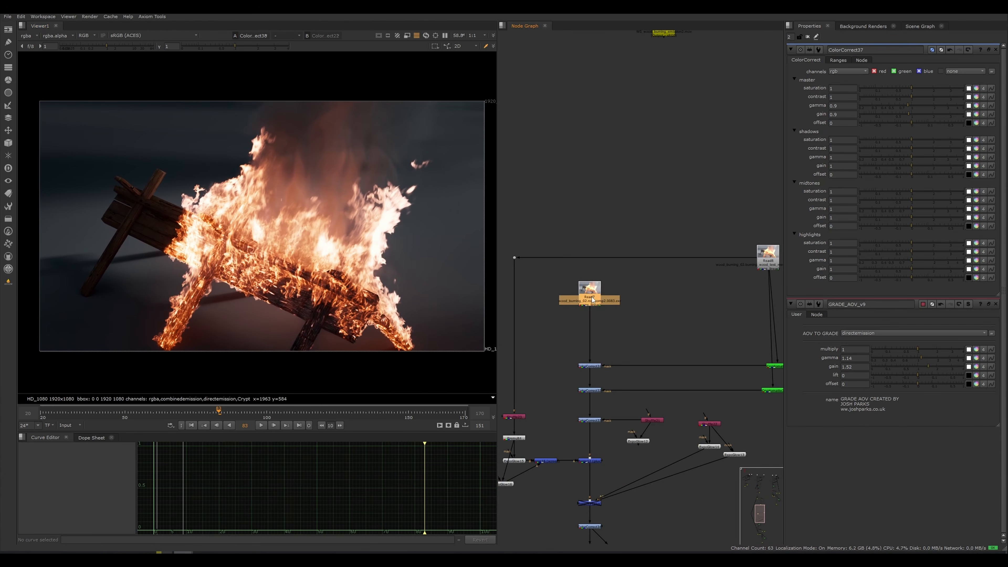
{"action": "double_click", "coordinate": [603, 297]}
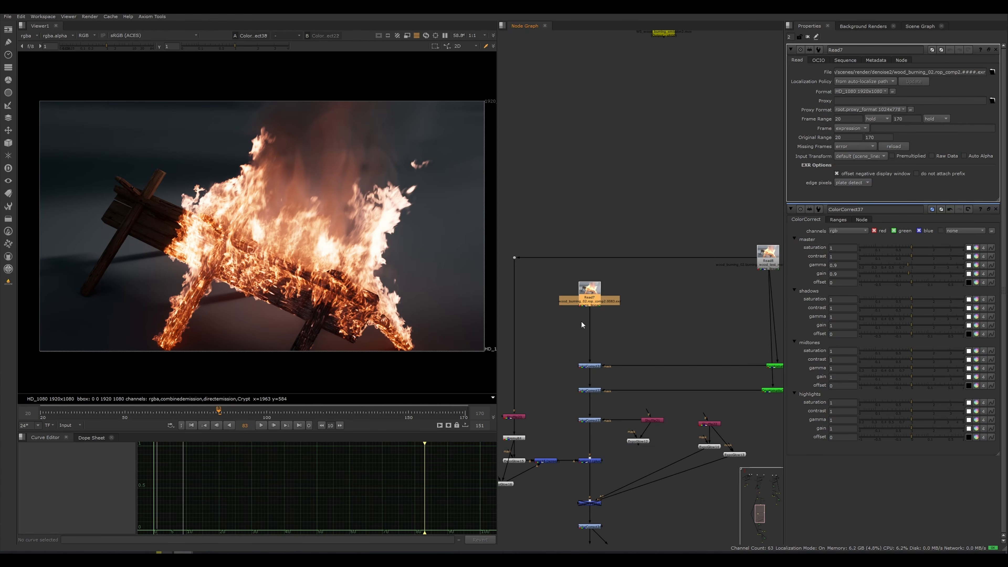
{"action": "key", "text": "1"}
{"action": "left_click", "coordinate": [550, 296]}
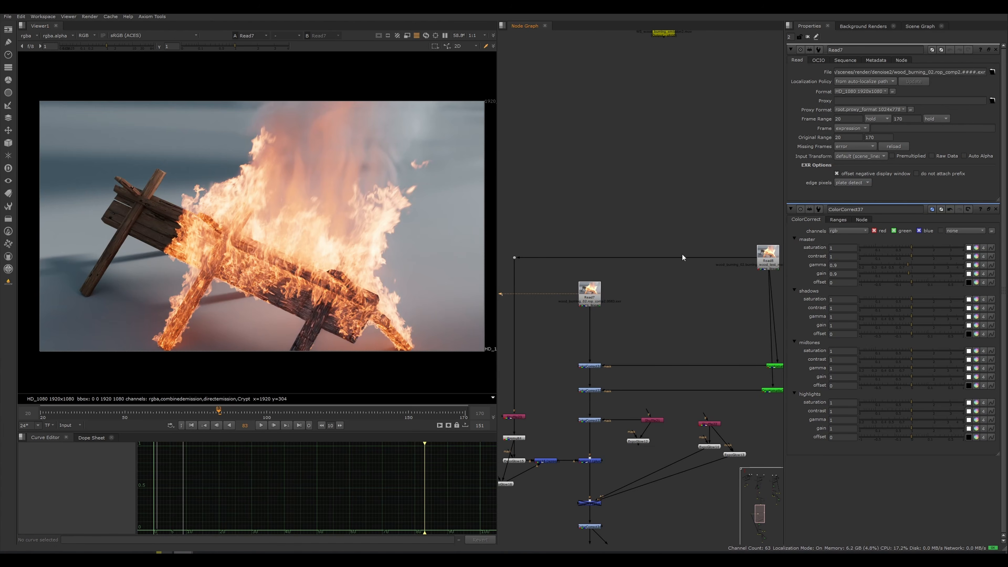
{"action": "scroll", "coordinate": [663, 304], "scroll_direction": "down", "scroll_amount": 4}
{"action": "middle_click_drag", "start_coordinate": [641, 316], "coordinate": [612, 182]}
{"action": "middle_click_drag", "start_coordinate": [663, 317], "coordinate": [669, 229]}
{"action": "scroll", "coordinate": [620, 371], "scroll_direction": "up", "scroll_amount": 2}
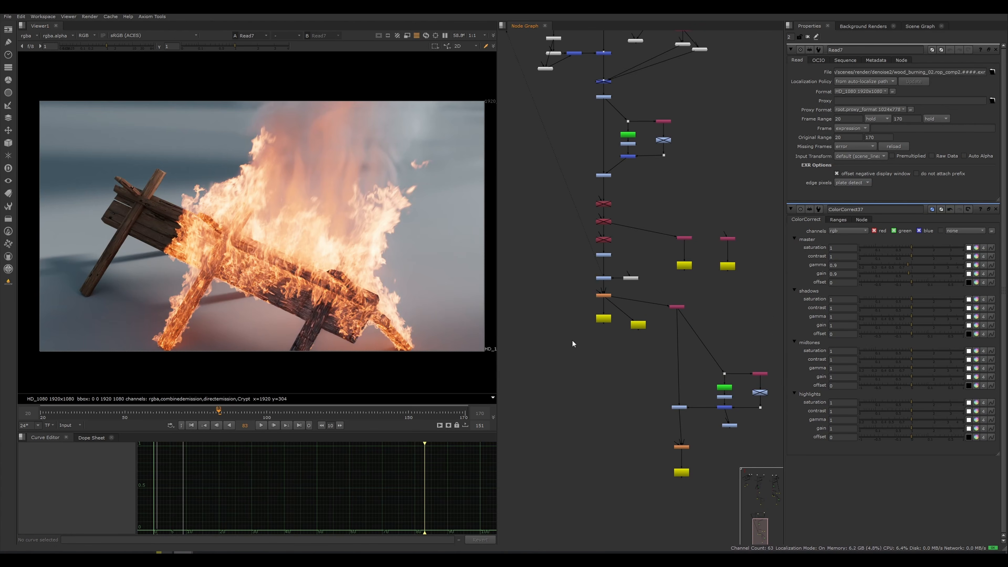
{"action": "scroll", "coordinate": [650, 258], "scroll_direction": "down", "scroll_amount": 3}
Switch to Houdini and display object_merge1 at the start of the Fire_sim network.
{"action": "mouse_move", "coordinate": [87, 554]}
{"action": "left_click", "coordinate": [56, 529]}
{"action": "key", "text": "1"}
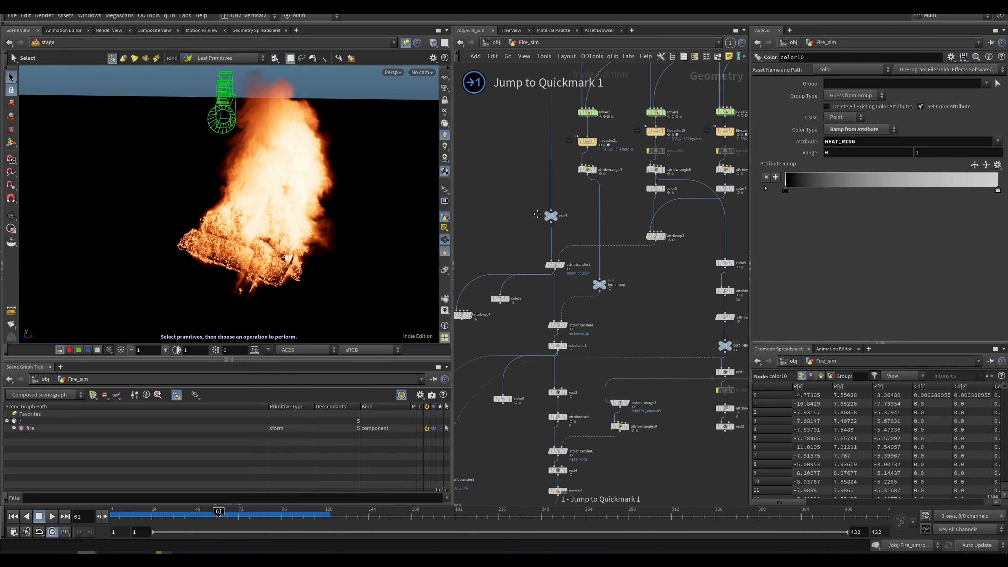
{"action": "middle_click_drag", "start_coordinate": [572, 261], "coordinate": [258, 409]}
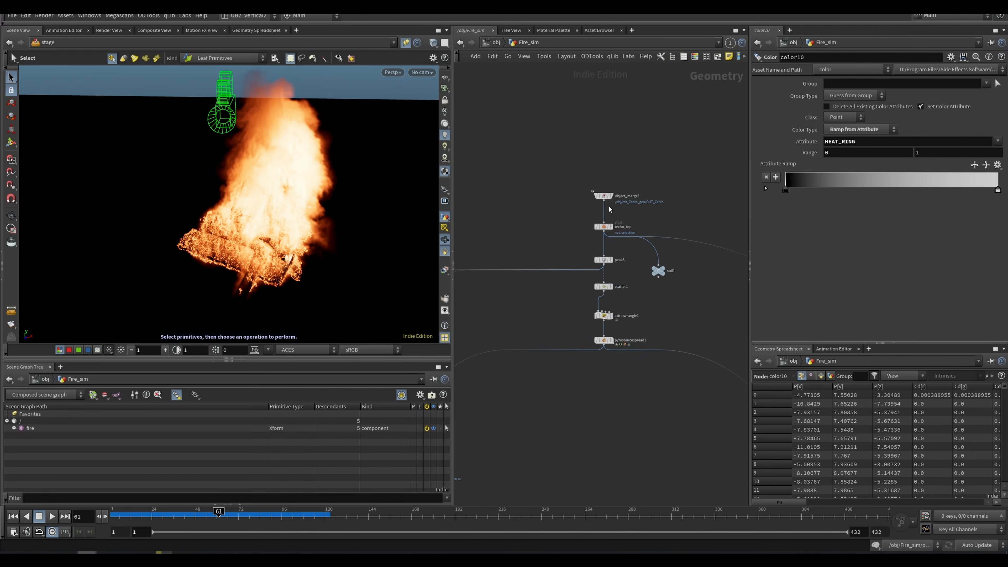
{"action": "key", "text": "1"}
{"action": "left_click", "coordinate": [612, 196]}
{"action": "left_click_drag", "start_coordinate": [647, 182], "coordinate": [564, 210]}
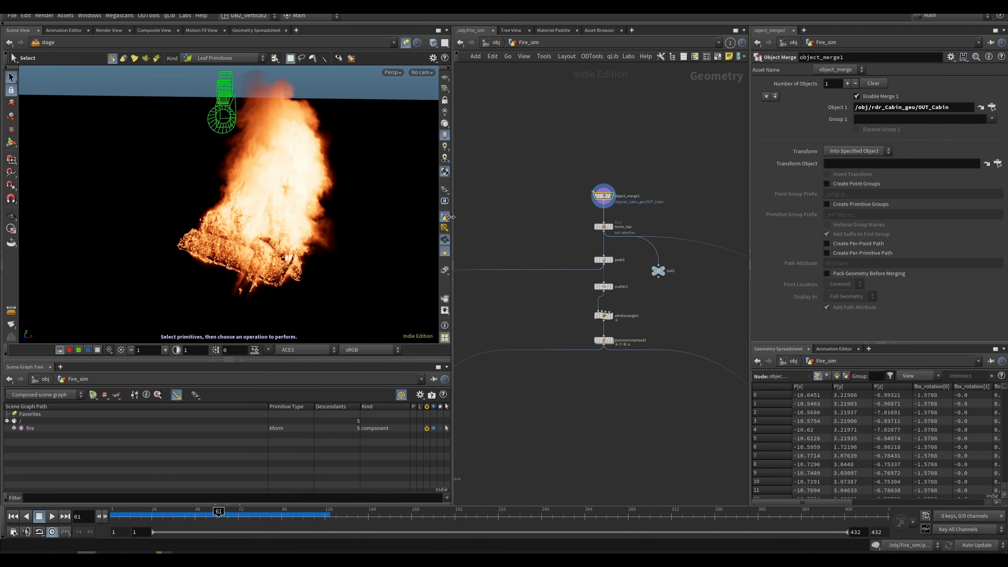
{"action": "key", "text": "1"}
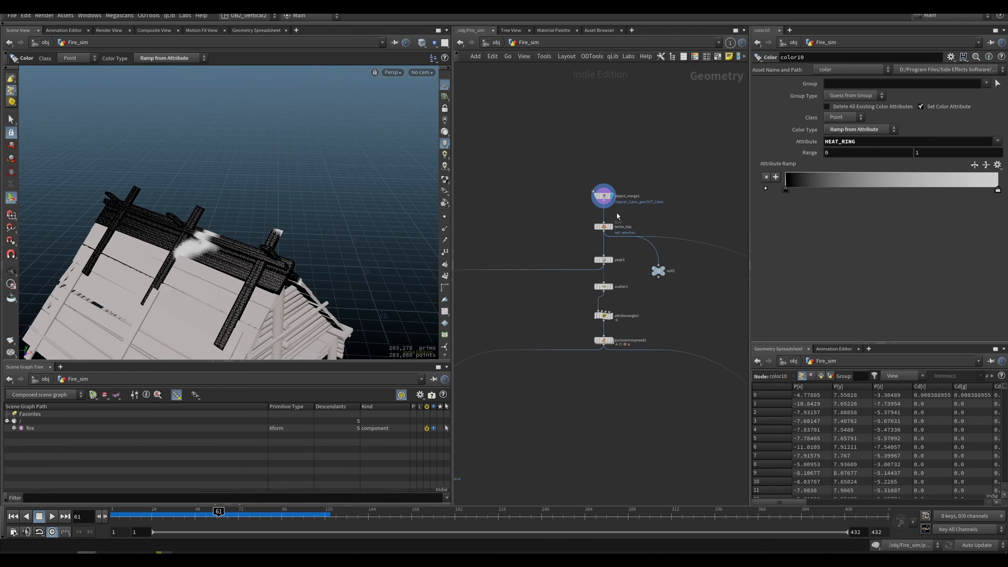
Select object_merge1 and examine the whole merged cabin geometry in the viewport.
{"action": "left_click", "coordinate": [602, 196]}
{"action": "middle_click_drag", "start_coordinate": [222, 289], "coordinate": [211, 163], "text": "alt"}
{"action": "right_click_drag", "start_coordinate": [212, 162], "coordinate": [175, 254], "text": "alt"}
{"action": "left_click_drag", "start_coordinate": [246, 330], "coordinate": [217, 301], "text": "alt"}
{"action": "middle_click_drag", "start_coordinate": [218, 302], "coordinate": [220, 260], "text": "alt"}
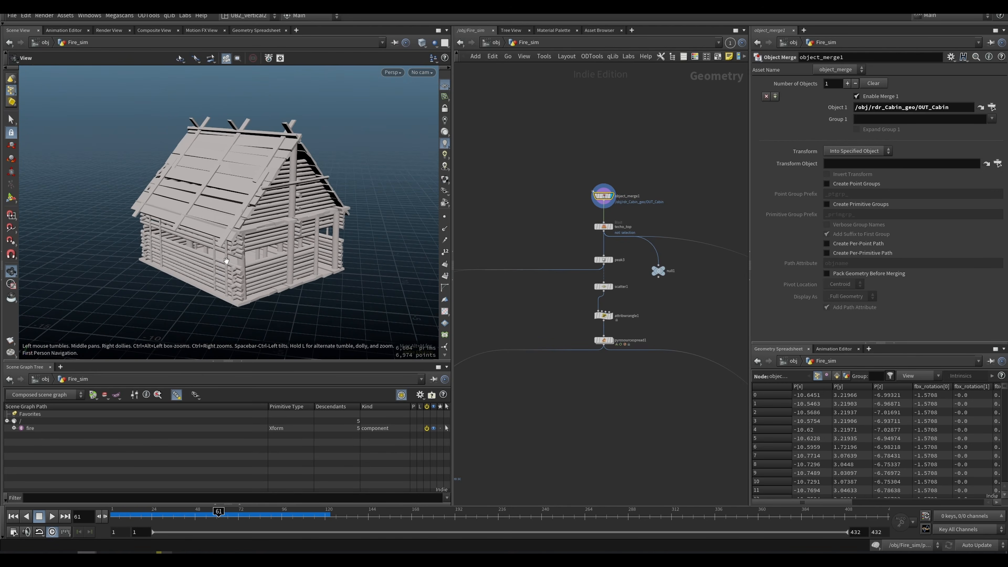
{"action": "right_click_drag", "start_coordinate": [219, 260], "coordinate": [271, 268], "text": "alt"}
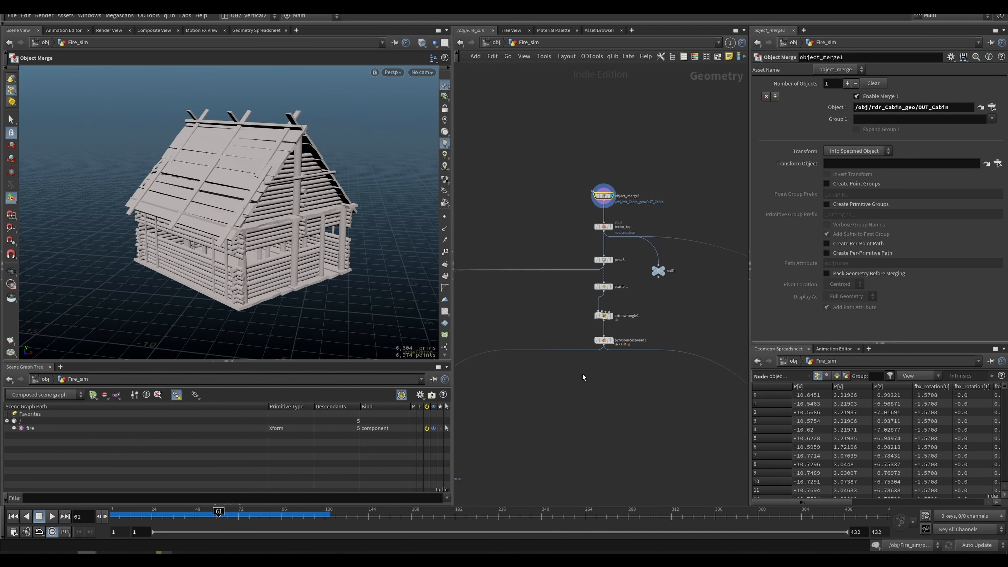
Examine the Fire_sim network's source file caches, axiom solvers and pyro nodes.
{"action": "scroll", "coordinate": [578, 370], "scroll_direction": "down", "scroll_amount": 5}
{"action": "middle_click_drag", "start_coordinate": [585, 401], "coordinate": [571, 286]}
{"action": "scroll", "coordinate": [616, 386], "scroll_direction": "up", "scroll_amount": 5}
{"action": "middle_click_drag", "start_coordinate": [658, 370], "coordinate": [580, 305]}
{"action": "mouse_move", "coordinate": [536, 323]}
{"action": "left_mouse_down"}
{"action": "mouse_move", "coordinate": [605, 365]}
{"action": "mouse_move", "coordinate": [532, 339]}
{"action": "left_mouse_up"}
{"action": "middle_click_drag", "start_coordinate": [514, 345], "coordinate": [509, 316]}
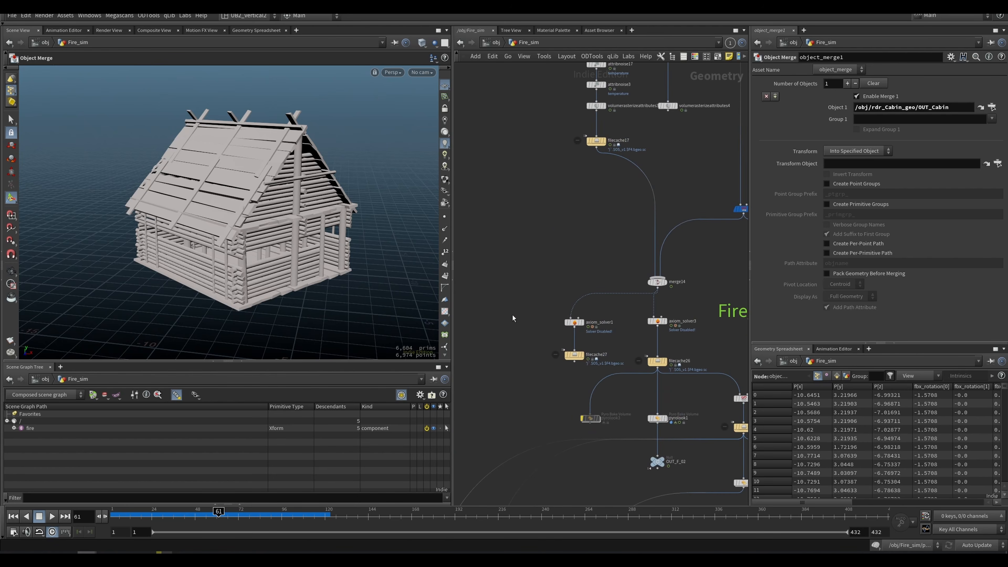
{"action": "scroll", "coordinate": [516, 347], "scroll_direction": "down", "scroll_amount": 3}
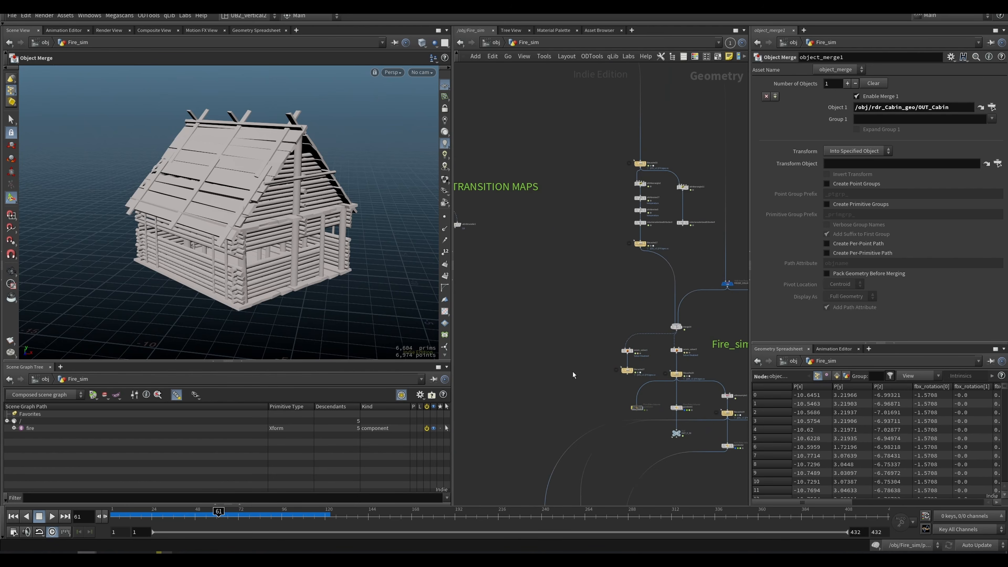
Examine the full Fire_sim network, covering the transition maps, fire simulation and geolight points sections.
{"action": "scroll", "coordinate": [555, 358], "scroll_direction": "down", "scroll_amount": 5}
{"action": "middle_click_drag", "start_coordinate": [542, 367], "coordinate": [601, 354]}
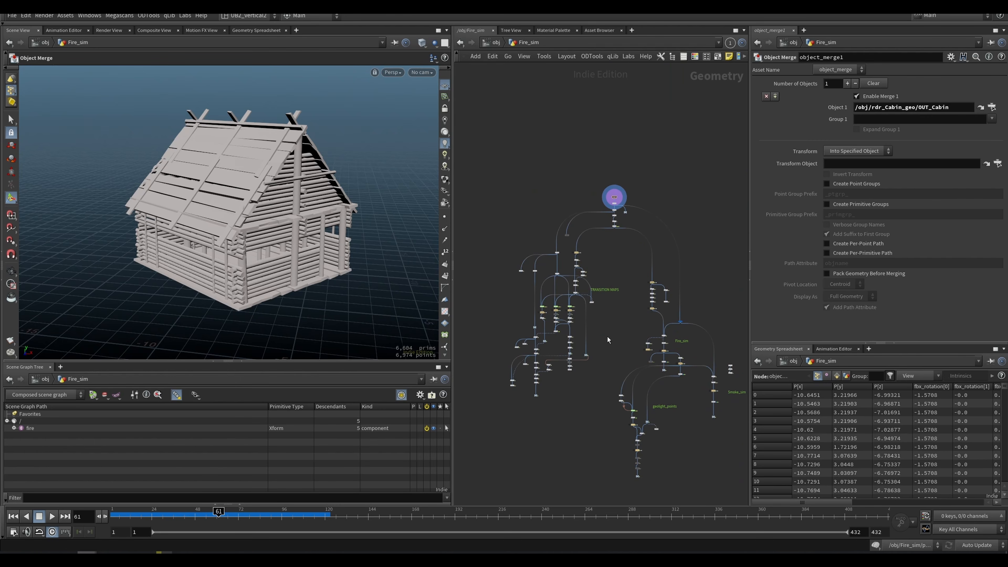
{"action": "scroll", "coordinate": [615, 330], "scroll_direction": "up", "scroll_amount": 3}
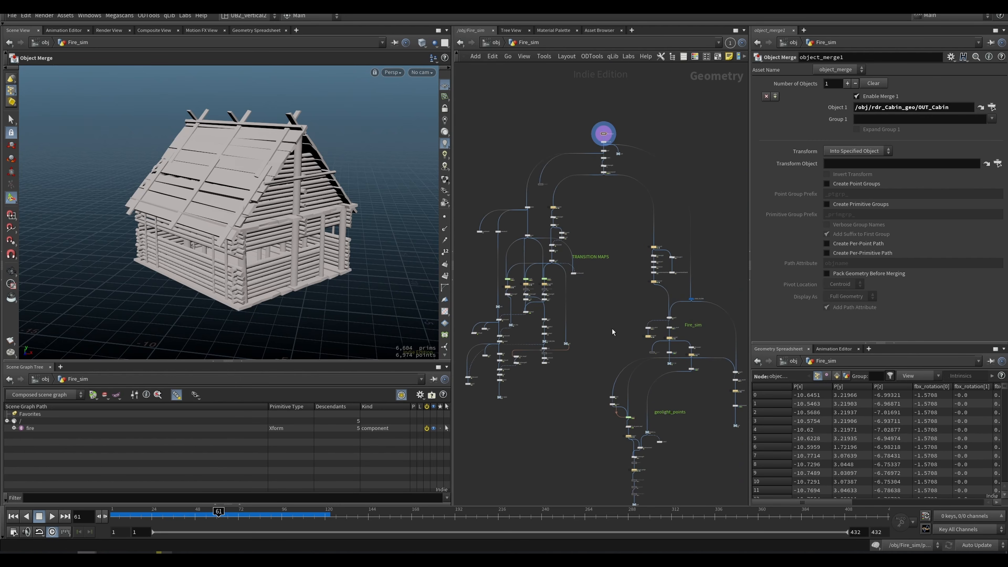
{"action": "middle_click_drag", "start_coordinate": [601, 317], "coordinate": [634, 320]}
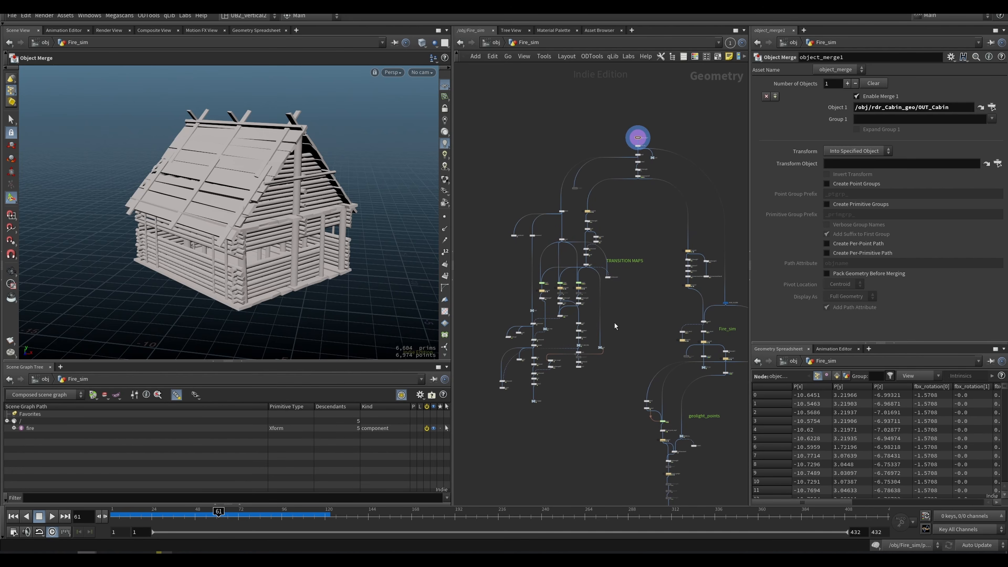
{"action": "middle_click_drag", "start_coordinate": [629, 333], "coordinate": [626, 316]}
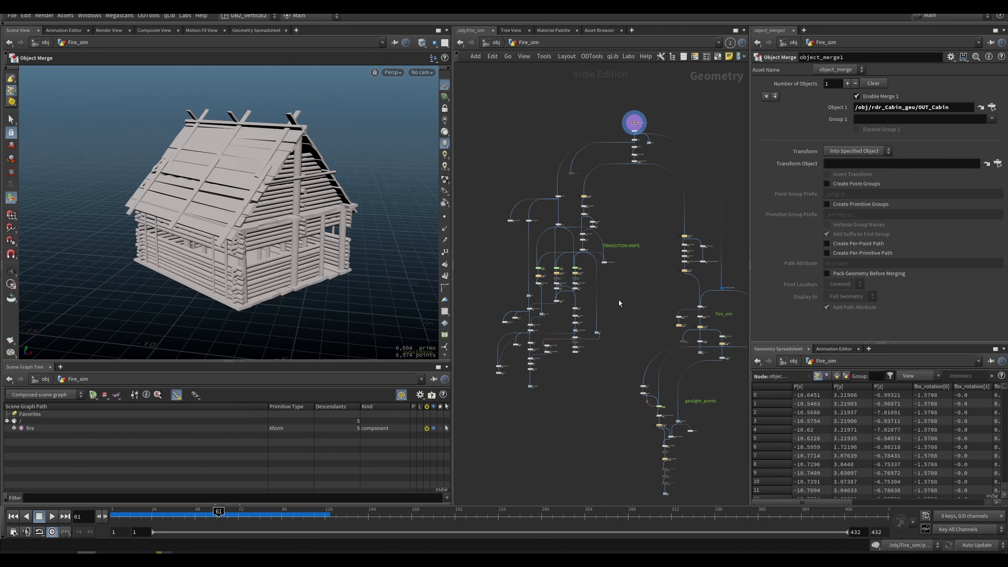
{"action": "scroll", "coordinate": [623, 309], "scroll_direction": "up", "scroll_amount": 4}
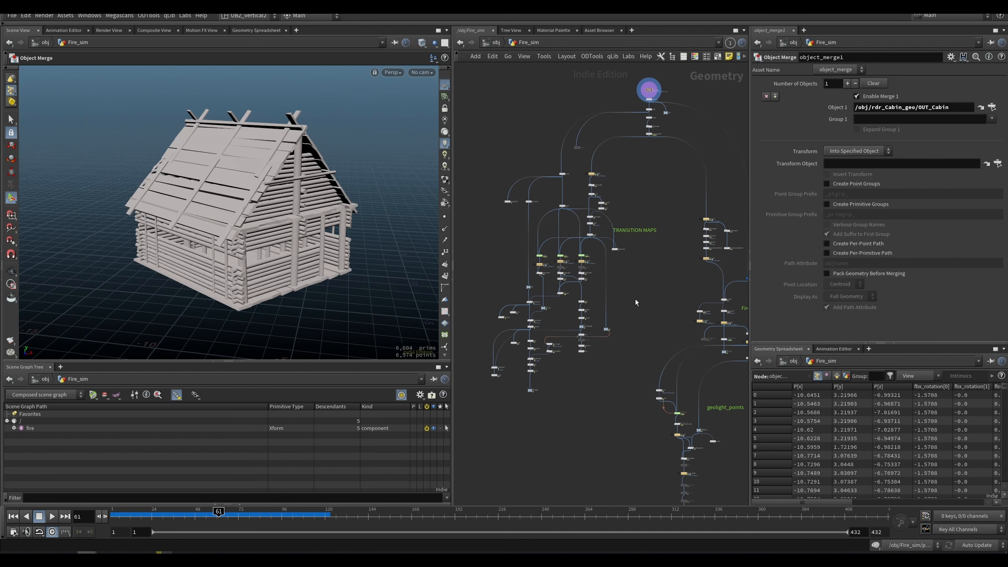
{"action": "scroll", "coordinate": [636, 307], "scroll_direction": "down", "scroll_amount": 3}
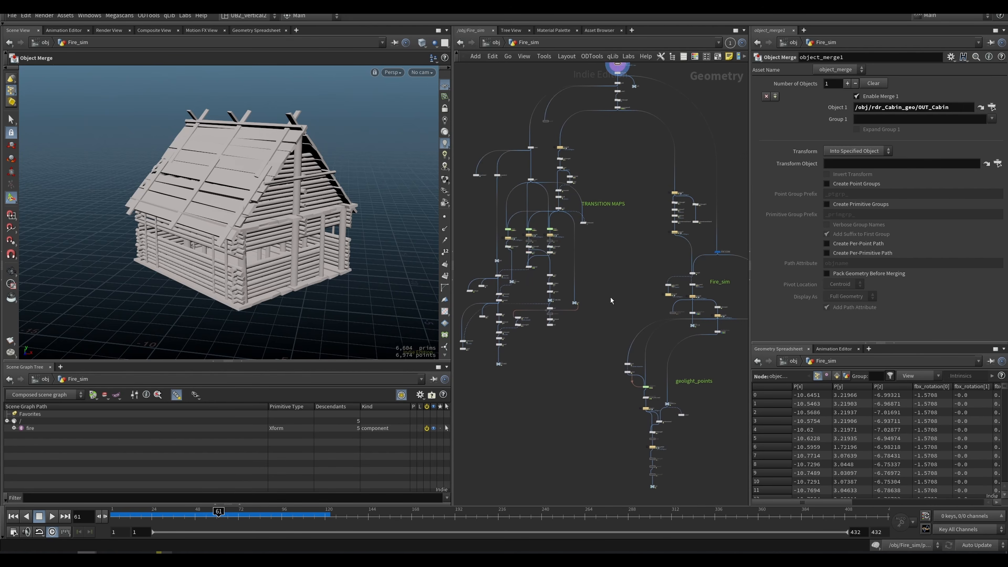
{"action": "middle_click_drag", "start_coordinate": [602, 298], "coordinate": [605, 317]}
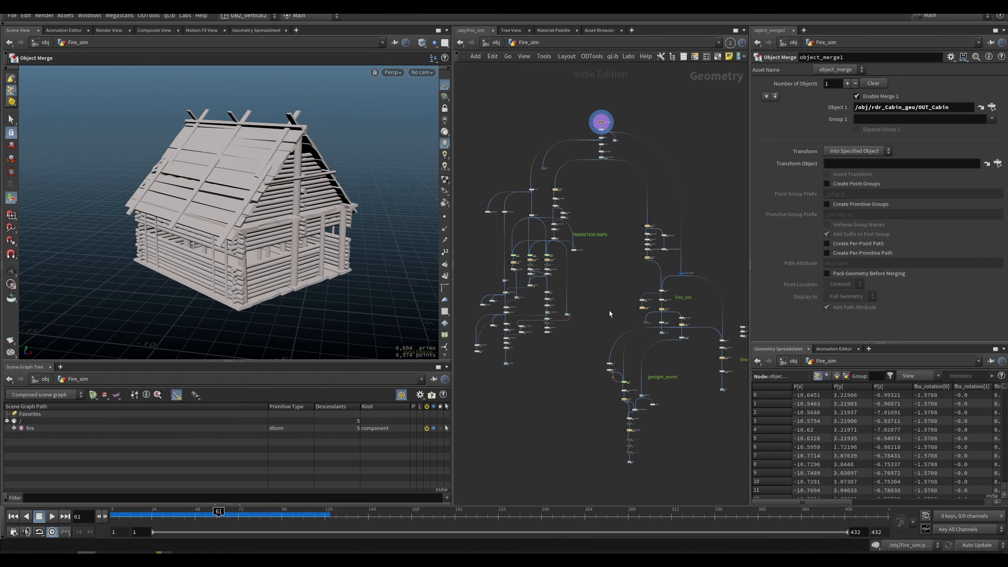